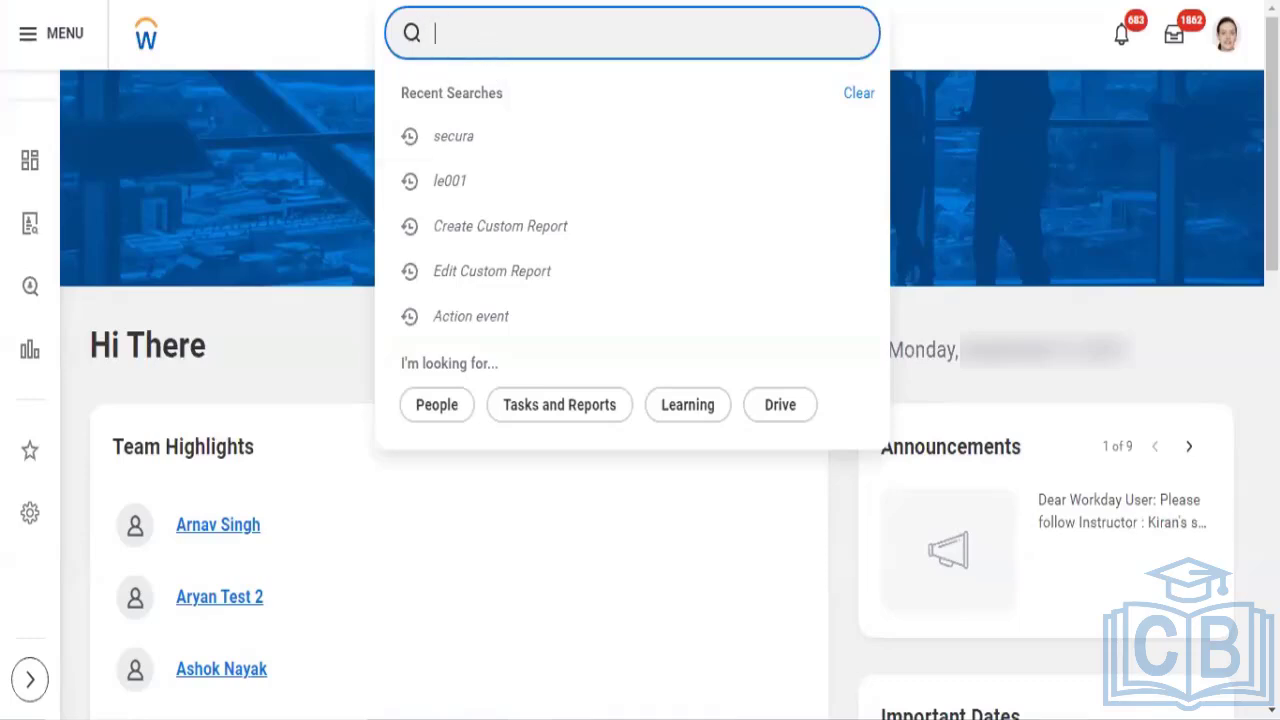
- Search for the report definition "rd:CR All active worker"
{"action": "type", "text": "rd:CR"}
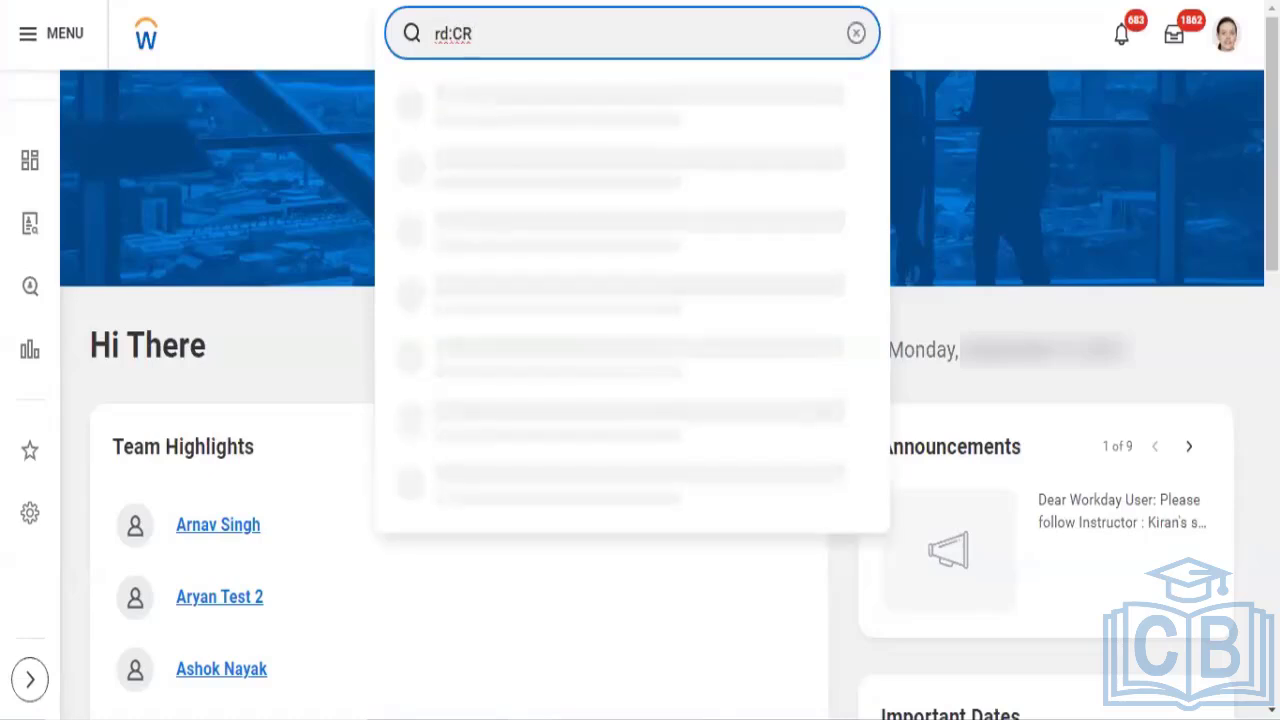
{"action": "type", "text": " All active"}
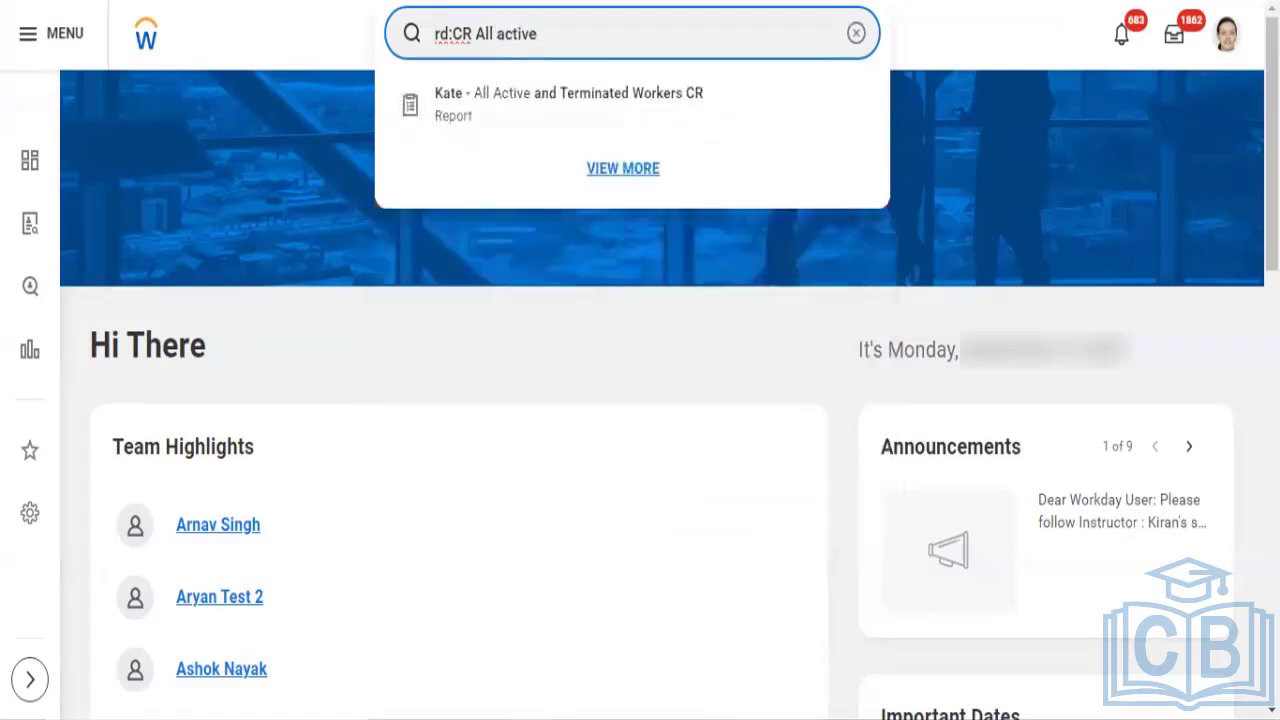
{"action": "type", "text": " worker"}
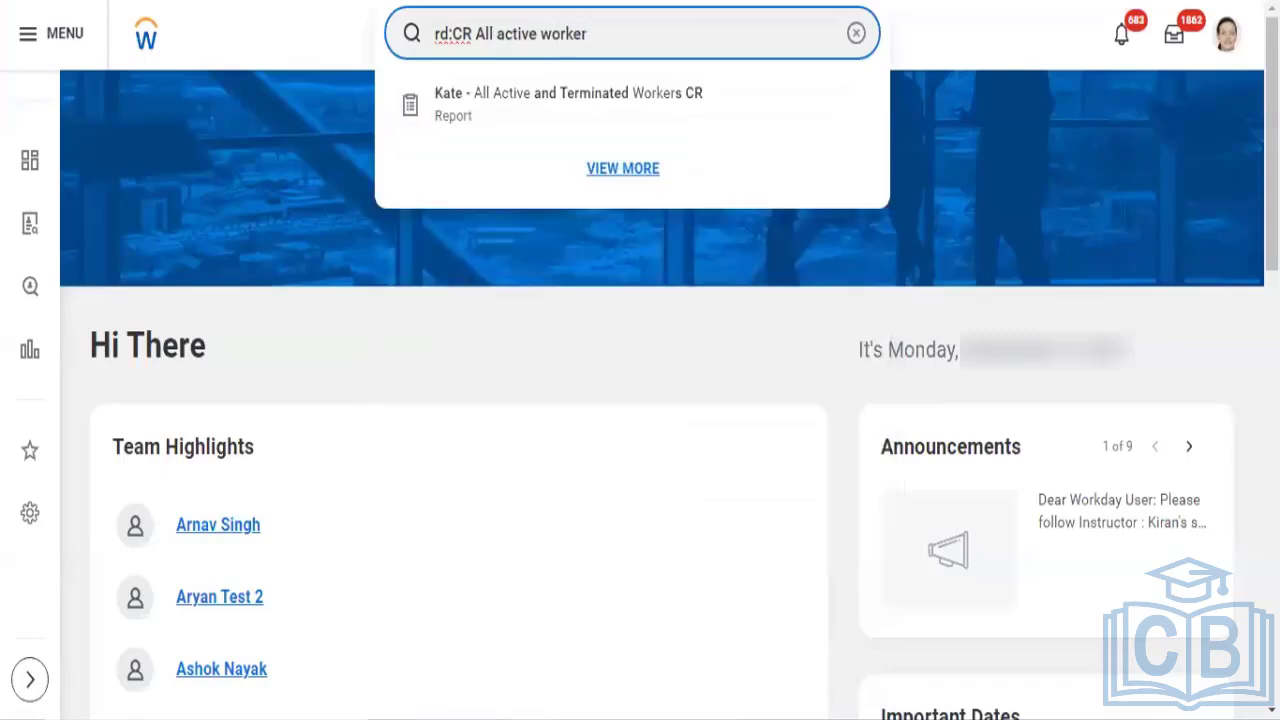
- Change the search term to "rd:CR All active report" and run the search
{"action": "key", "text": "BackSpace"}
{"action": "key", "text": "BackSpace"}
{"action": "key", "text": "BackSpace"}
{"action": "key", "text": "BackSpace"}
{"action": "key", "text": "BackSpace"}
{"action": "key", "text": "BackSpace"}
{"action": "key", "text": "BackSpace"}
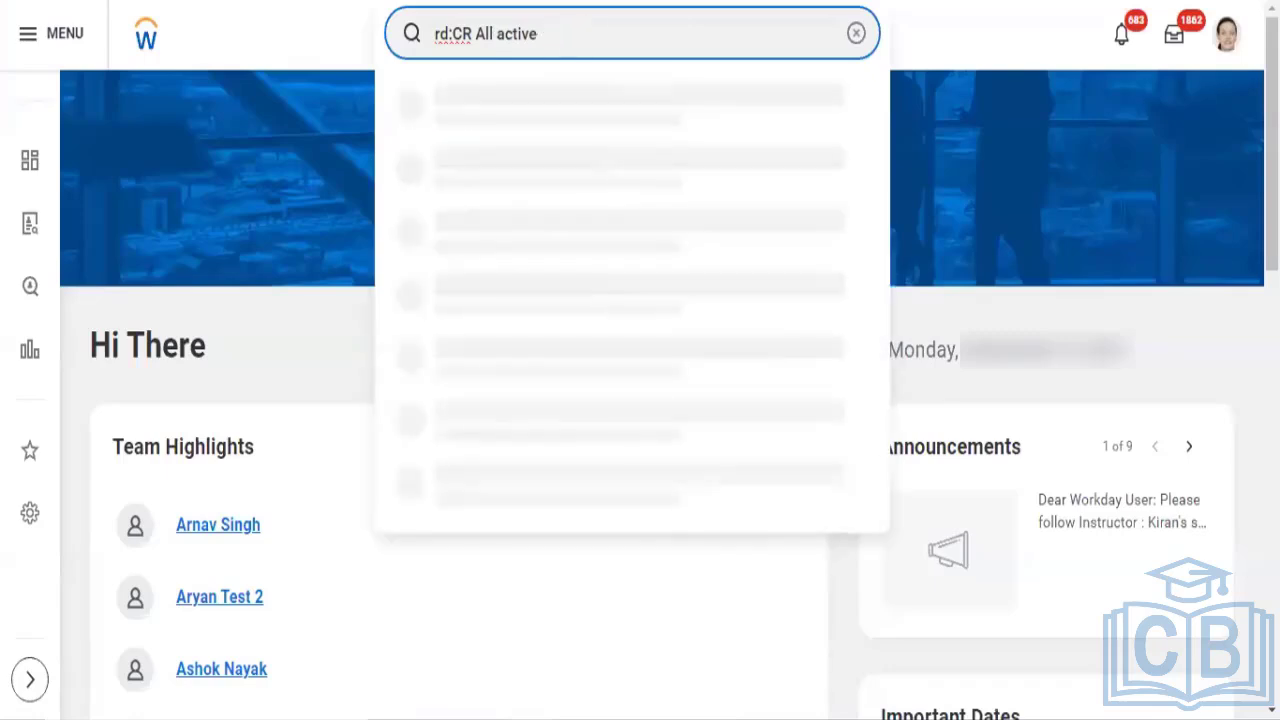
{"action": "type", "text": "employees"}
{"action": "key", "text": "BackSpace"}
{"action": "key", "text": "BackSpace"}
{"action": "key", "text": "BackSpace"}
{"action": "key", "text": "BackSpace"}
{"action": "key", "text": "BackSpace"}
{"action": "key", "text": "BackSpace"}
{"action": "key", "text": "BackSpace"}
{"action": "key", "text": "BackSpace"}
{"action": "key", "text": "BackSpace"}
{"action": "type", "text": "report"}
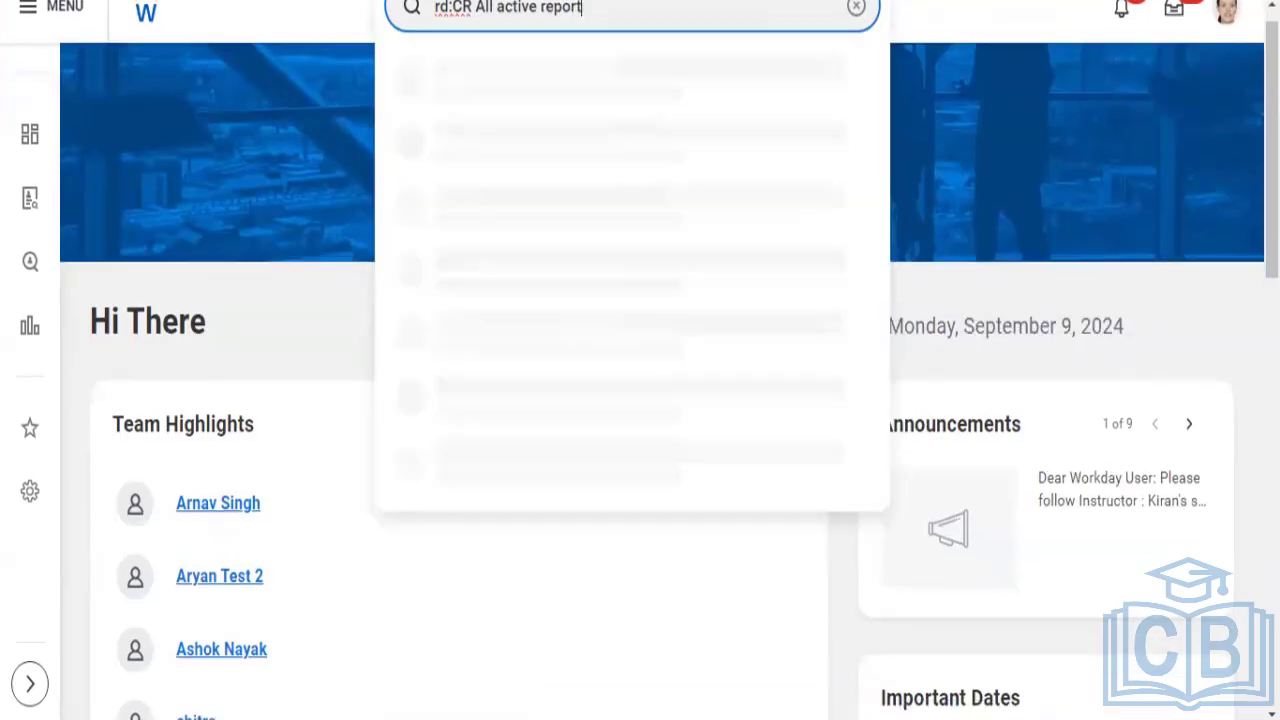
{"action": "left_click", "coordinate": [388, 330]}
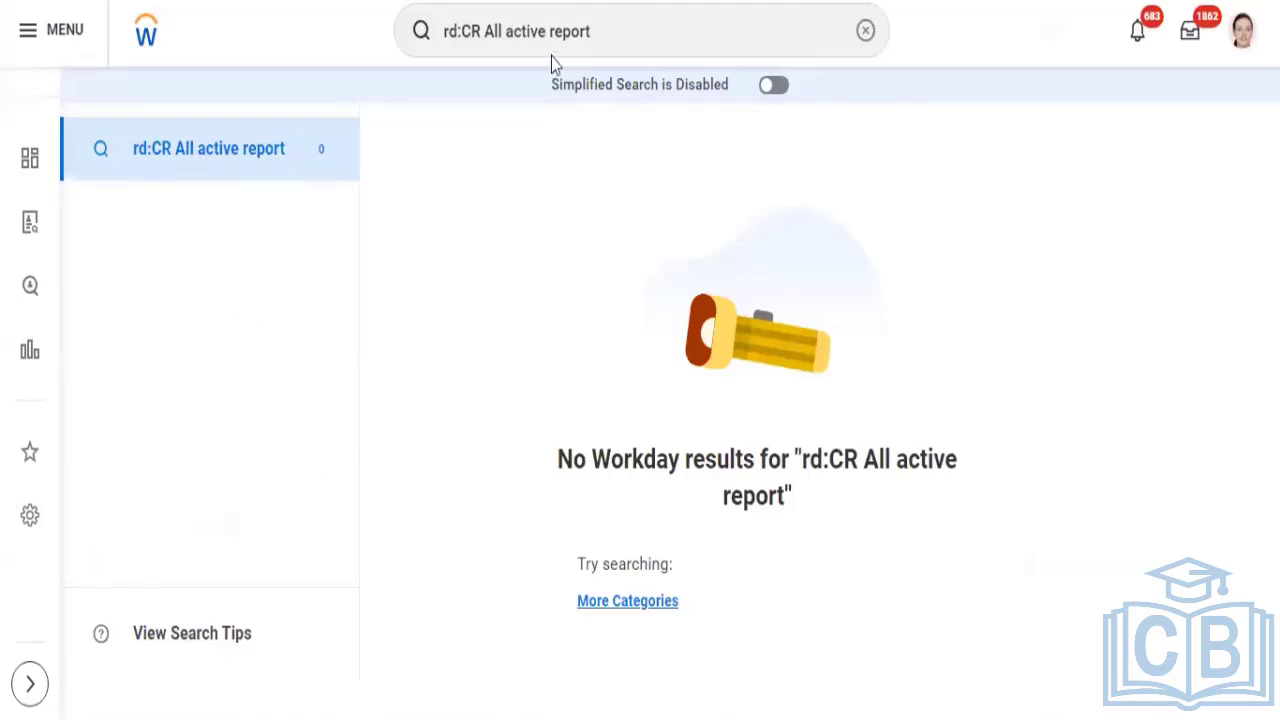
- Find and open the View Custom Report task, and try to look up "CR all" as the custom report
{"action": "left_click", "coordinate": [637, 33]}
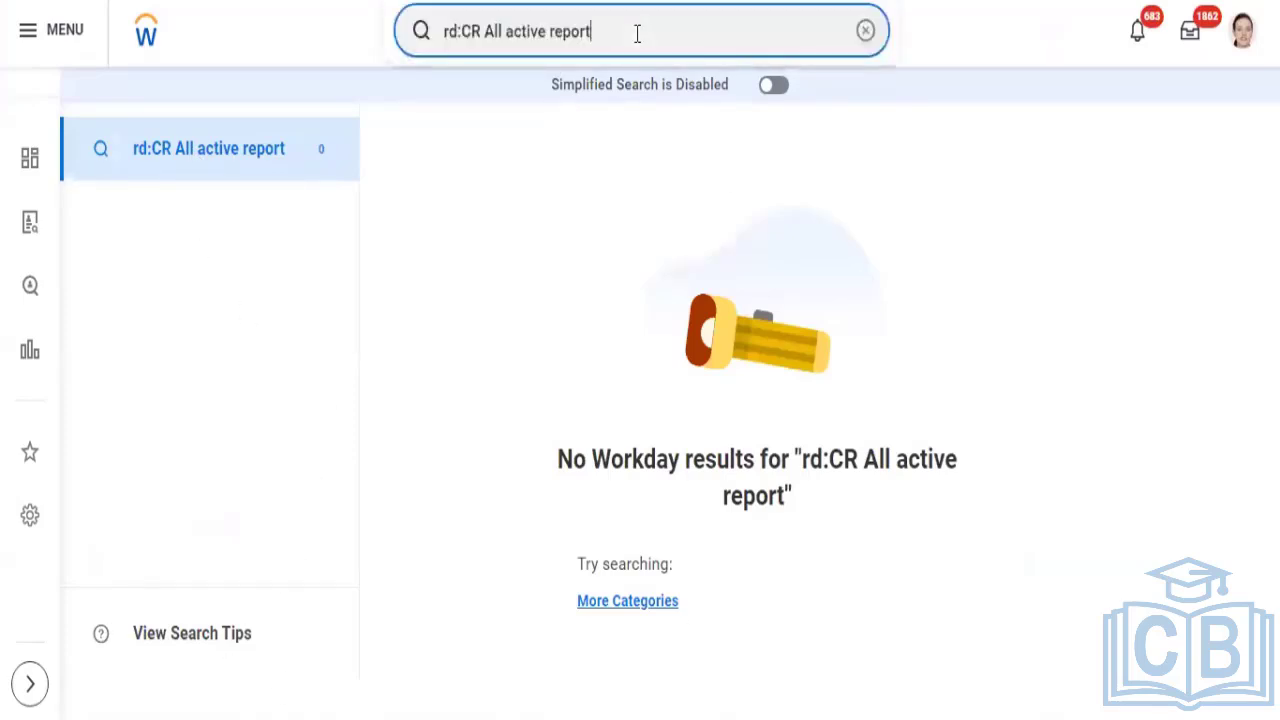
{"action": "key", "text": "BackSpace"}
{"action": "key", "text": "BackSpace"}
{"action": "key", "text": "BackSpace"}
{"action": "key", "text": "BackSpace"}
{"action": "key", "text": "BackSpace"}
{"action": "key", "text": "BackSpace"}
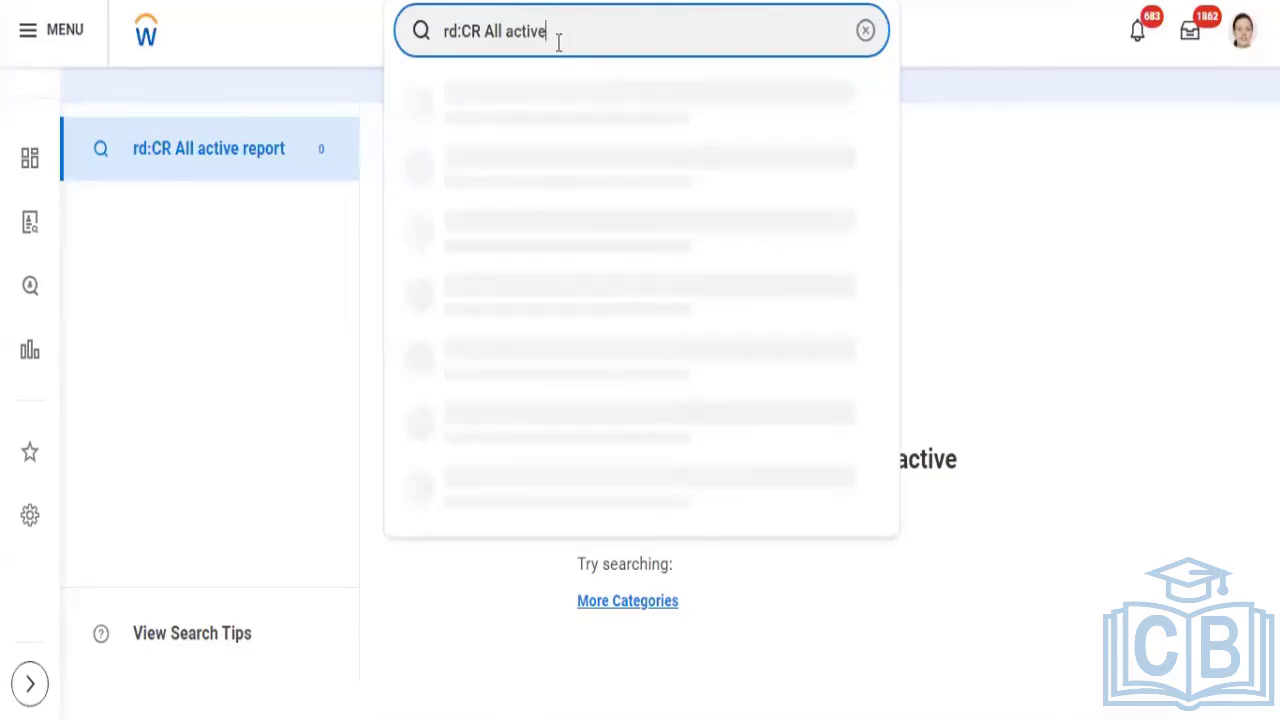
{"action": "key", "text": "BackSpace"}
{"action": "key", "text": "BackSpace"}
{"action": "key", "text": "BackSpace"}
{"action": "key", "text": "BackSpace"}
{"action": "key", "text": "BackSpace"}
{"action": "key", "text": "BackSpace"}
{"action": "key", "text": "BackSpace"}
{"action": "key", "text": "BackSpace"}
{"action": "key", "text": "BackSpace"}
{"action": "key", "text": "BackSpace"}
{"action": "key", "text": "BackSpace"}
{"action": "key", "text": "BackSpace"}
{"action": "key", "text": "BackSpace"}
{"action": "key", "text": "BackSpace"}
{"action": "key", "text": "BackSpace"}
{"action": "key", "text": "BackSpace"}
{"action": "type", "text": "v"}
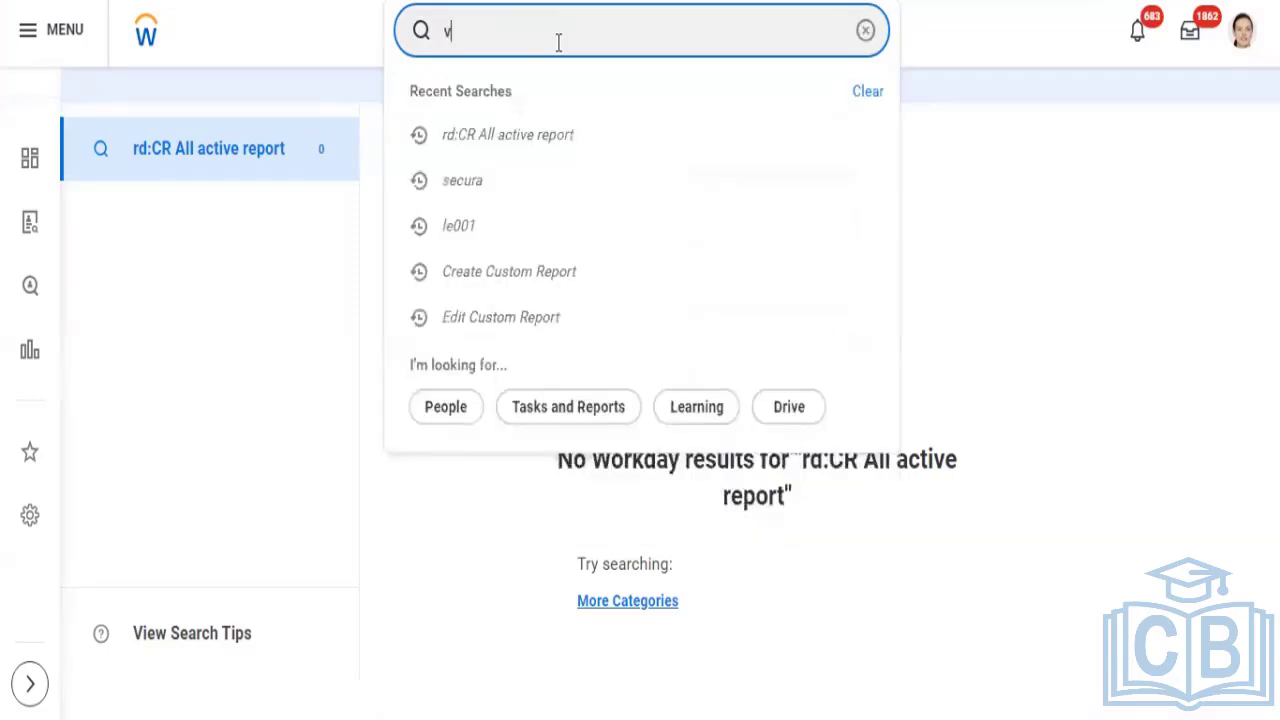
{"action": "type", "text": "iew cu"}
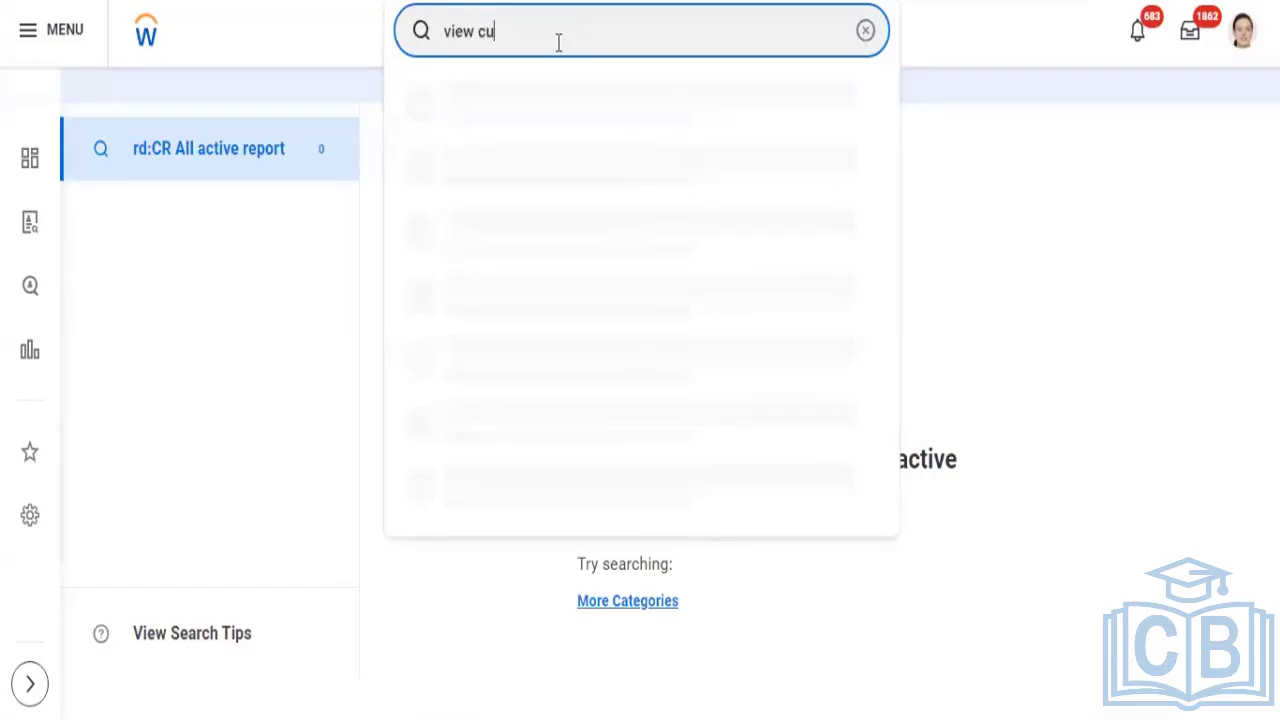
{"action": "type", "text": "stom report"}
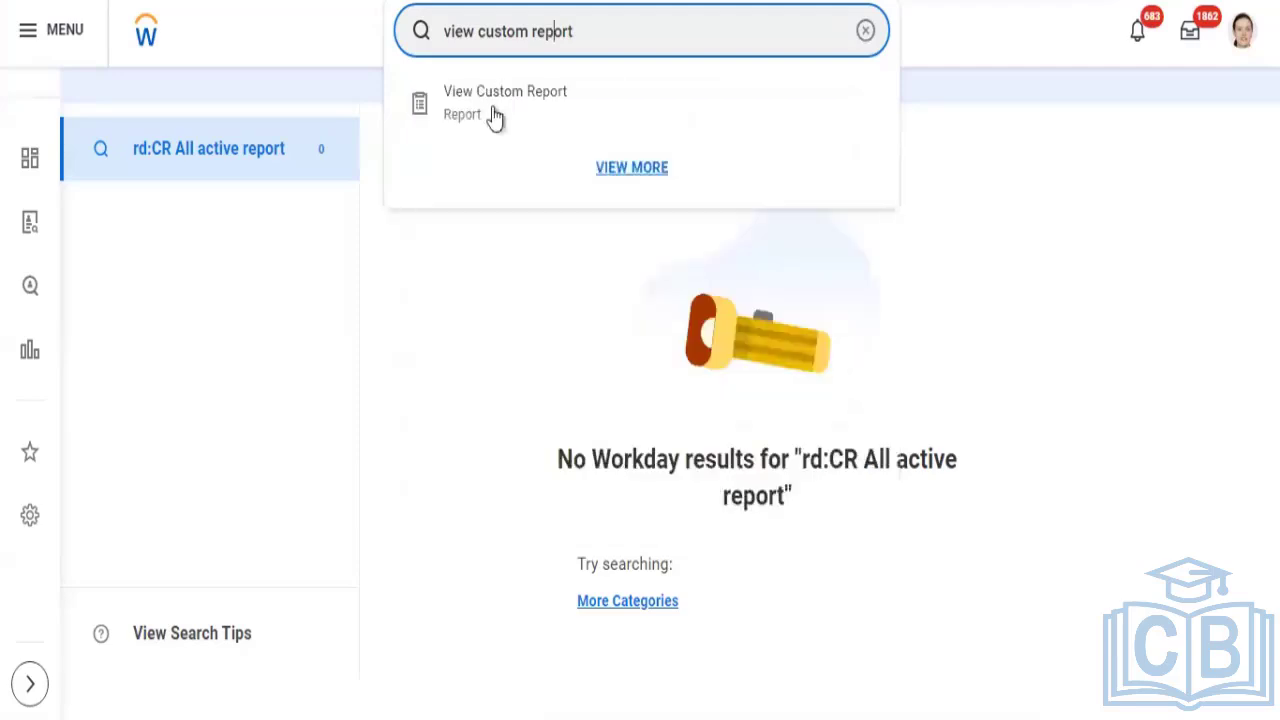
{"action": "left_click", "coordinate": [492, 117]}
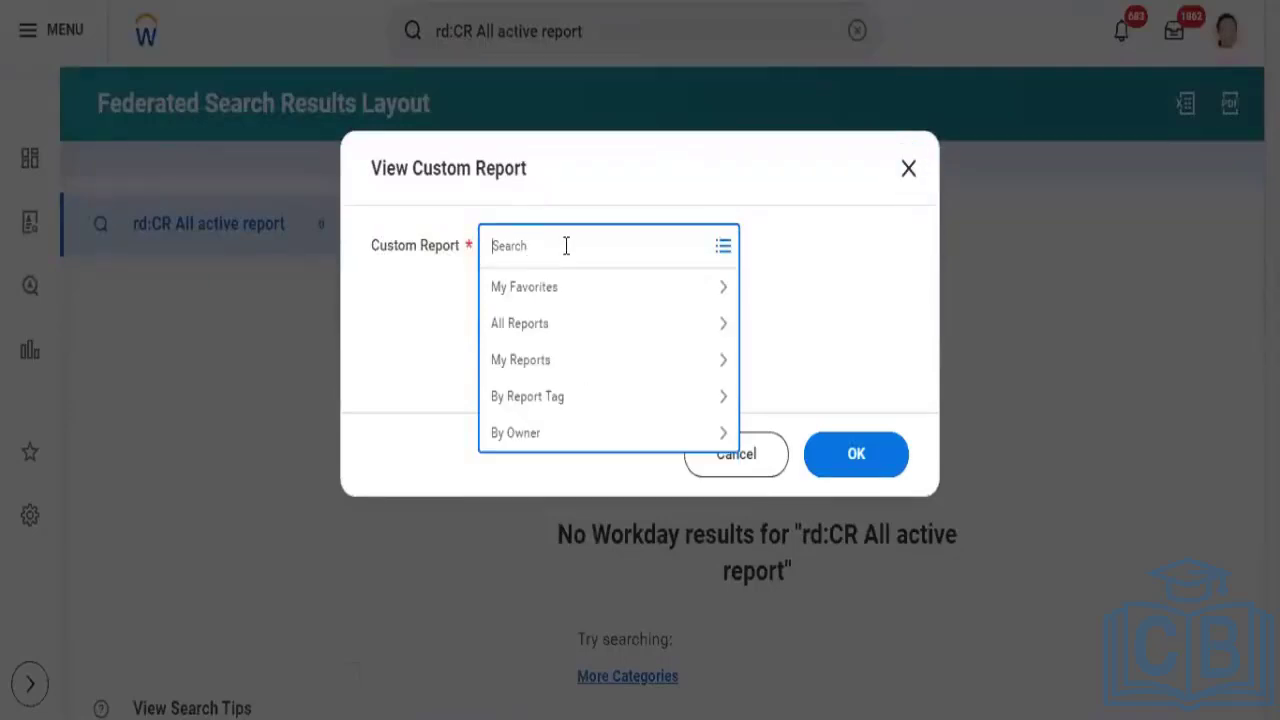
{"action": "type", "text": "CR all"}
{"action": "key", "text": "Escape"}
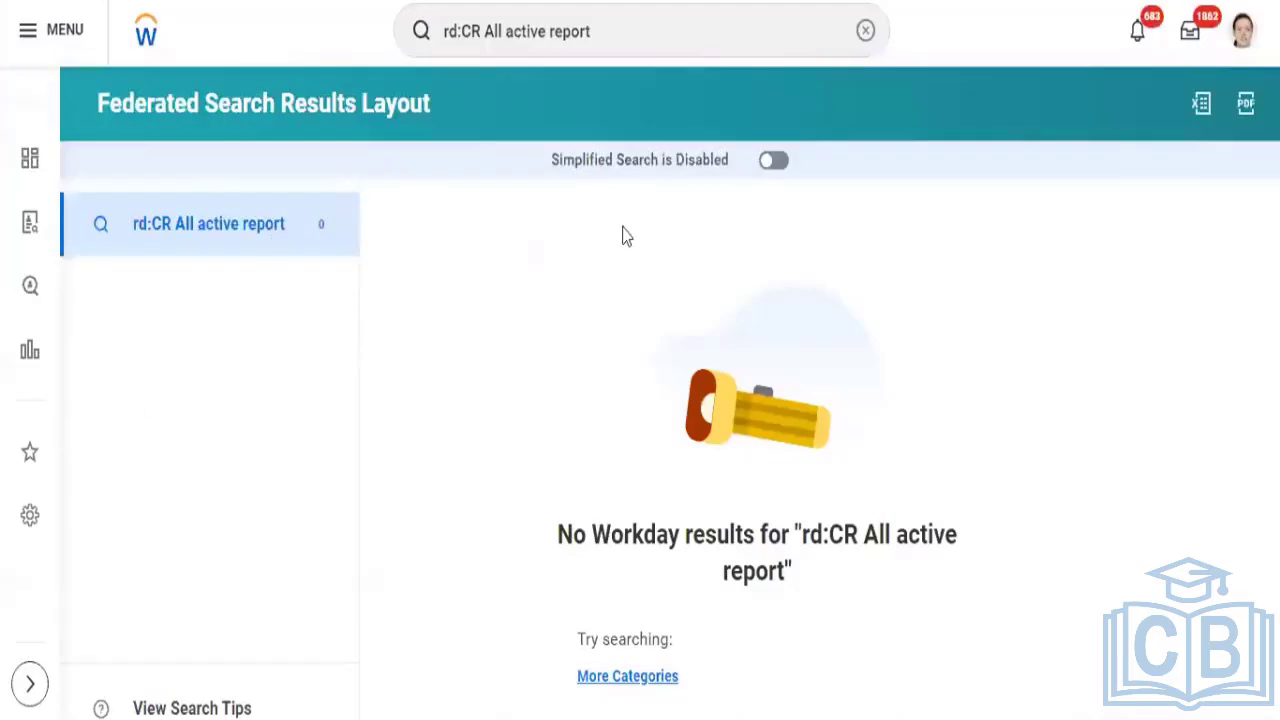
- Clear the global search and reopen the View Custom Report task from the recent searches
{"action": "left_click", "coordinate": [609, 40]}
{"action": "key", "text": "Return"}
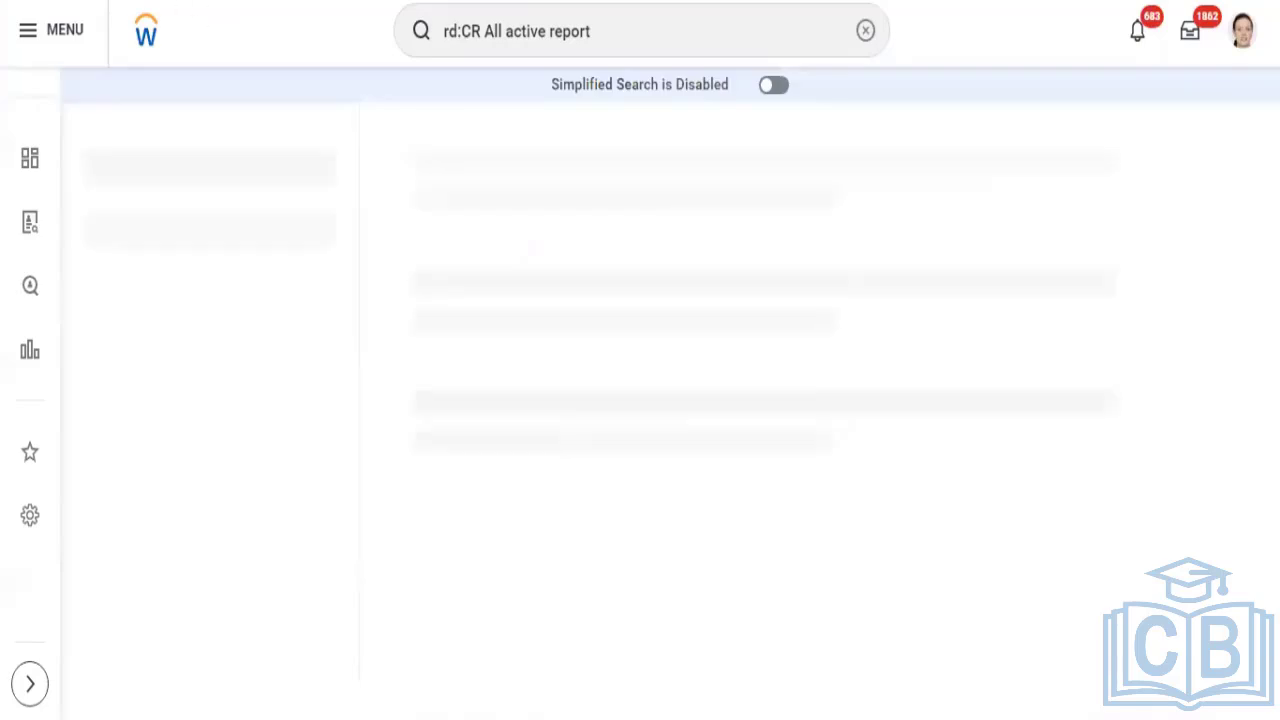
{"action": "left_click", "coordinate": [866, 30]}
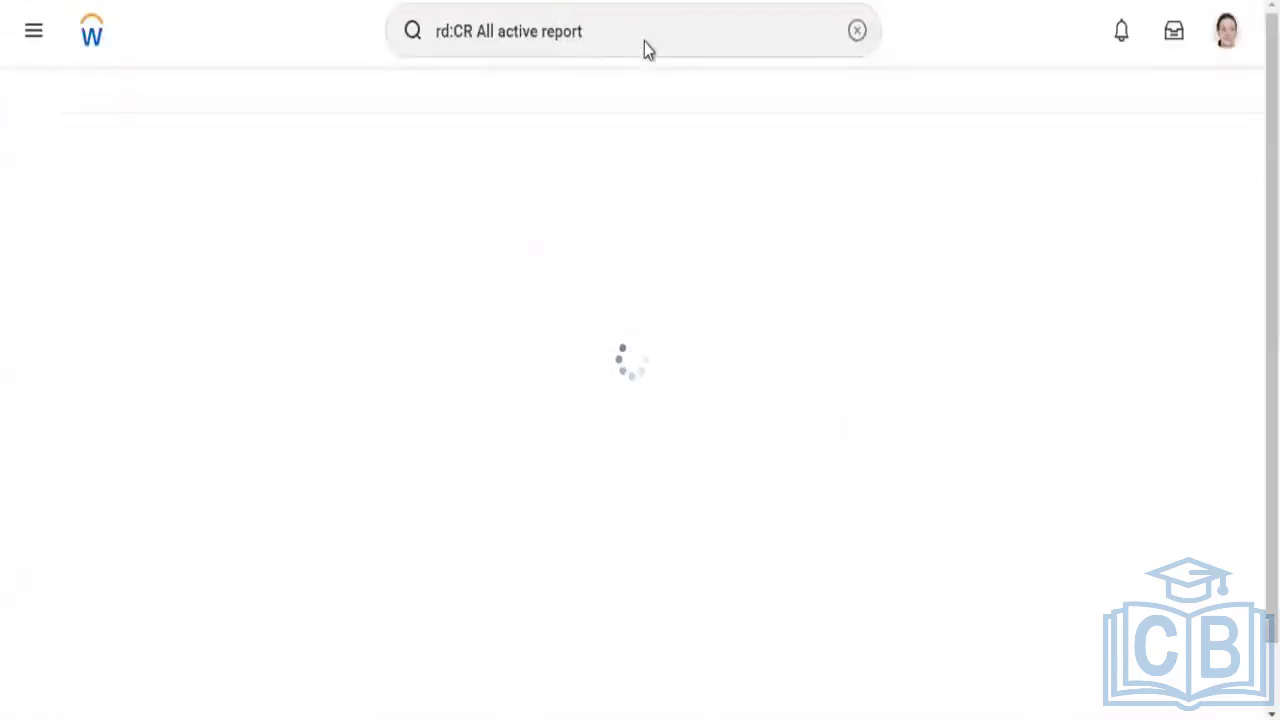
{"action": "left_click", "coordinate": [866, 31]}
{"action": "left_click", "coordinate": [483, 36]}
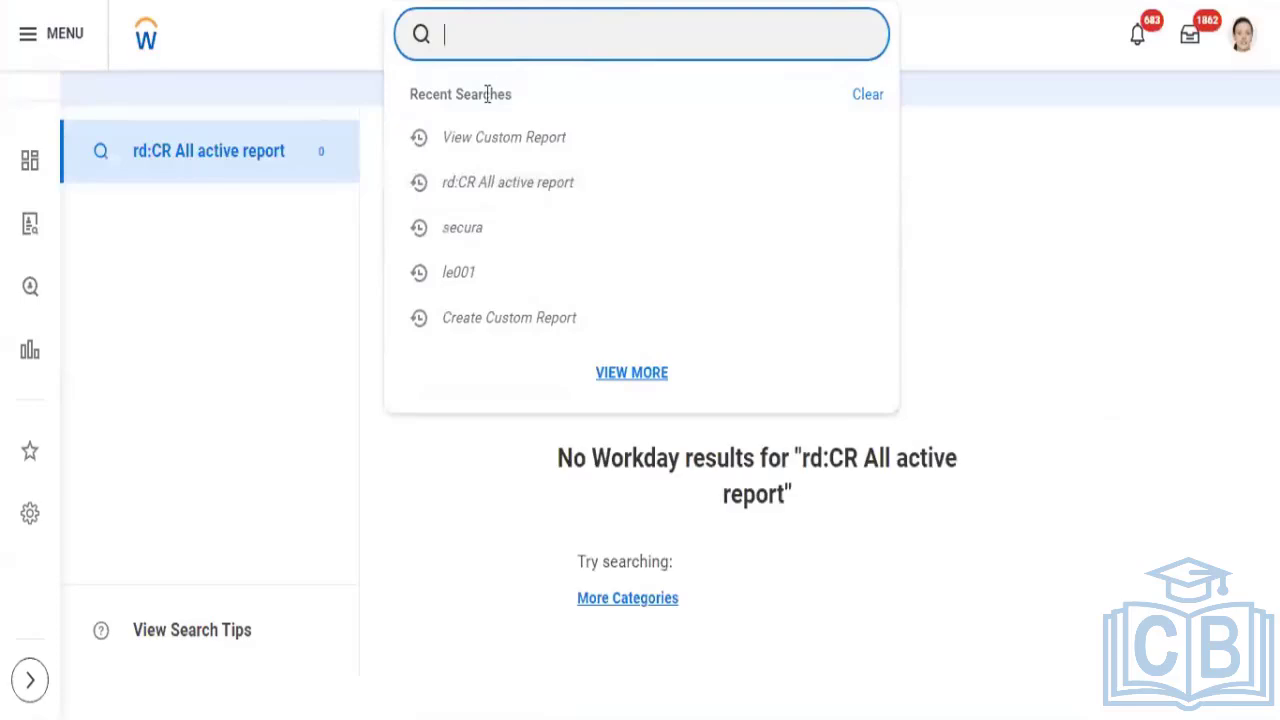
{"action": "left_click", "coordinate": [528, 142]}
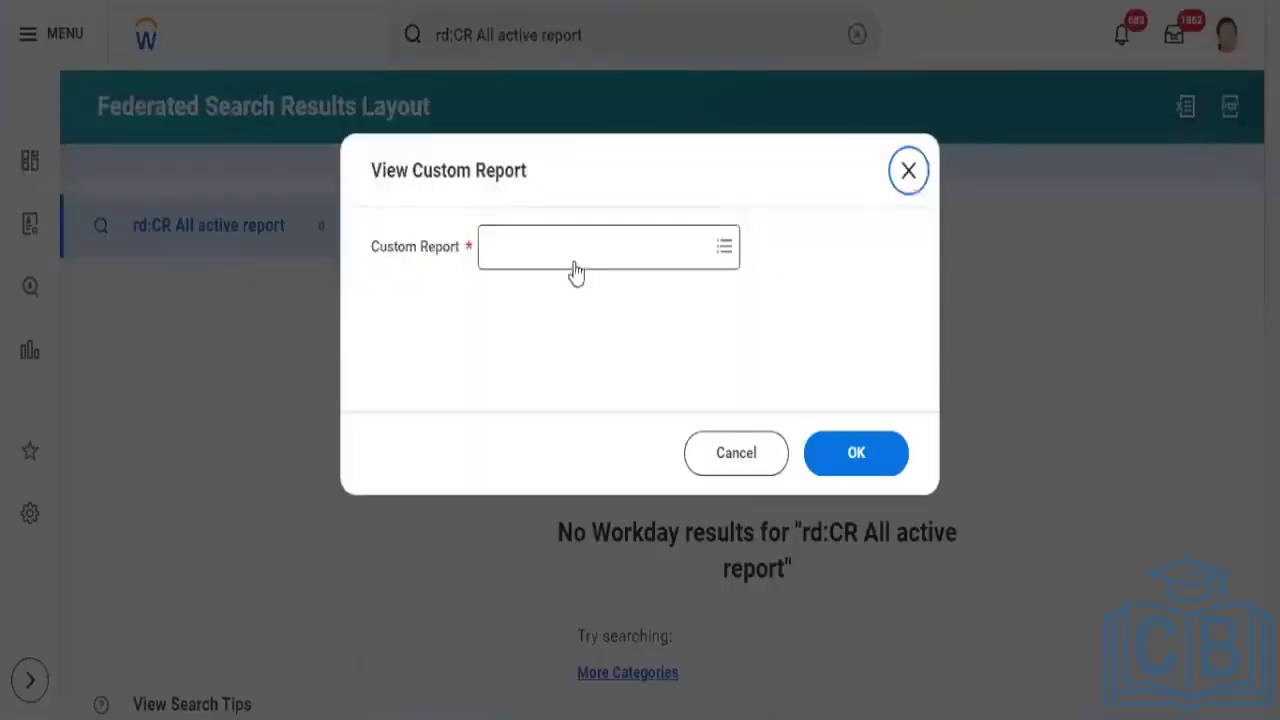
- Search the custom reports for "CR - All Active Employee Report"
{"action": "left_click", "coordinate": [575, 265]}
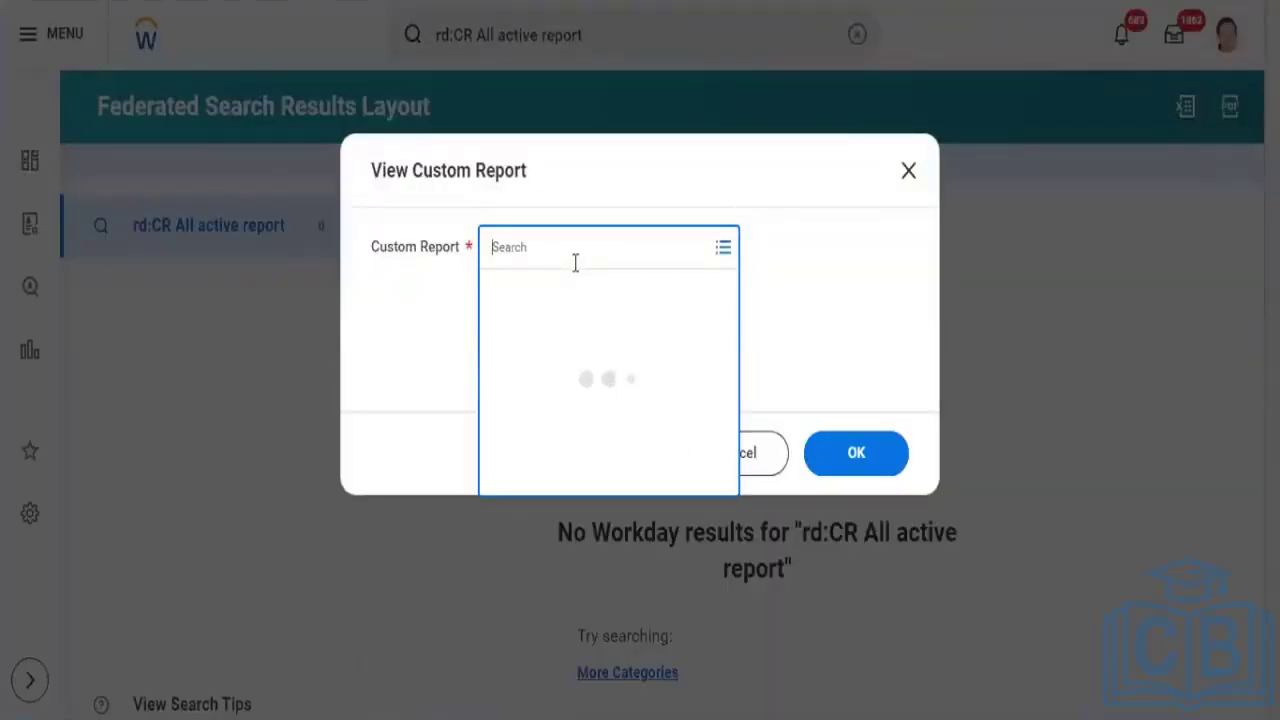
{"action": "type", "text": "CR"}
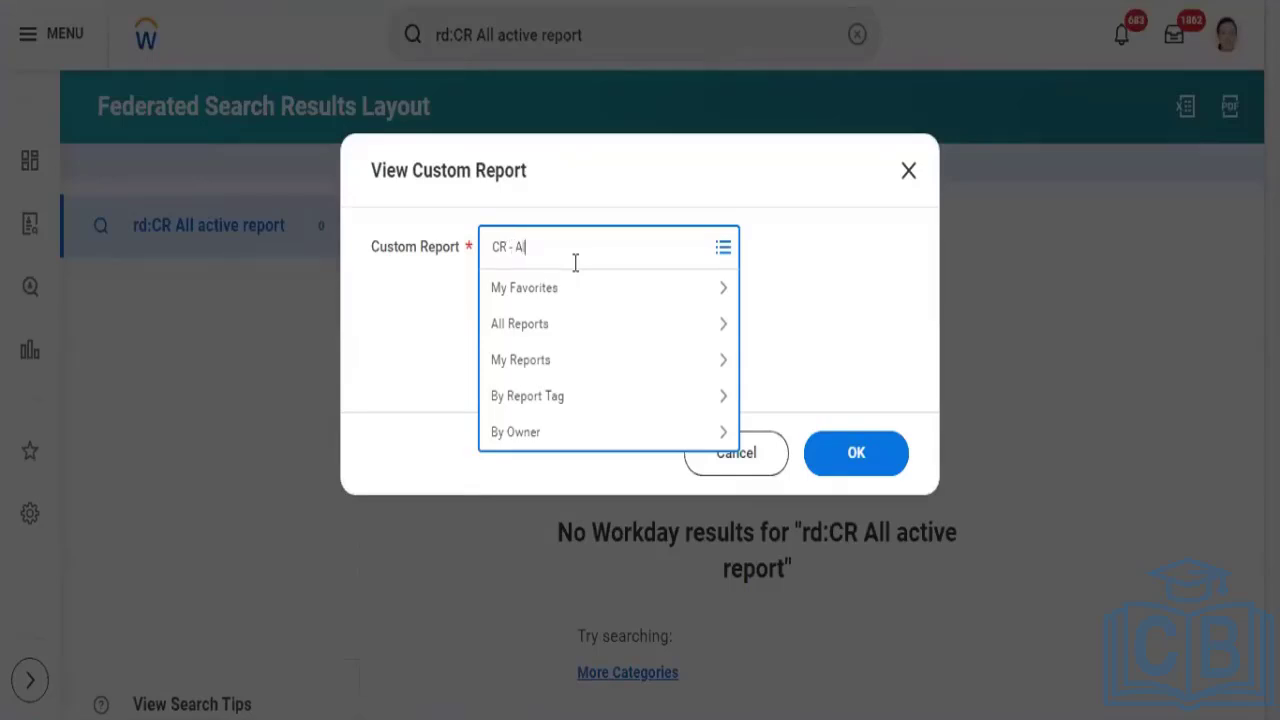
{"action": "type", "text": "- All Active Employee Report"}
{"action": "key", "text": "Return"}
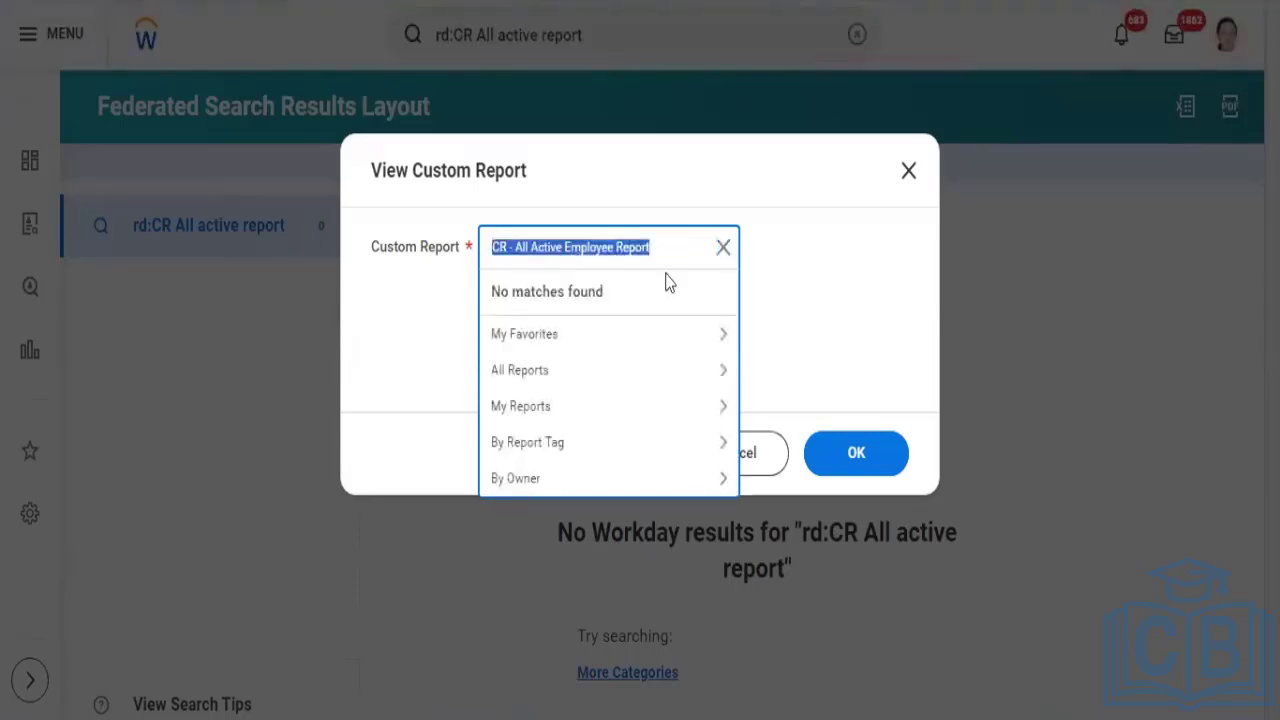
- Shorten the custom report search to "CR - All Employee Report" and run it again
{"action": "left_click", "coordinate": [562, 248]}
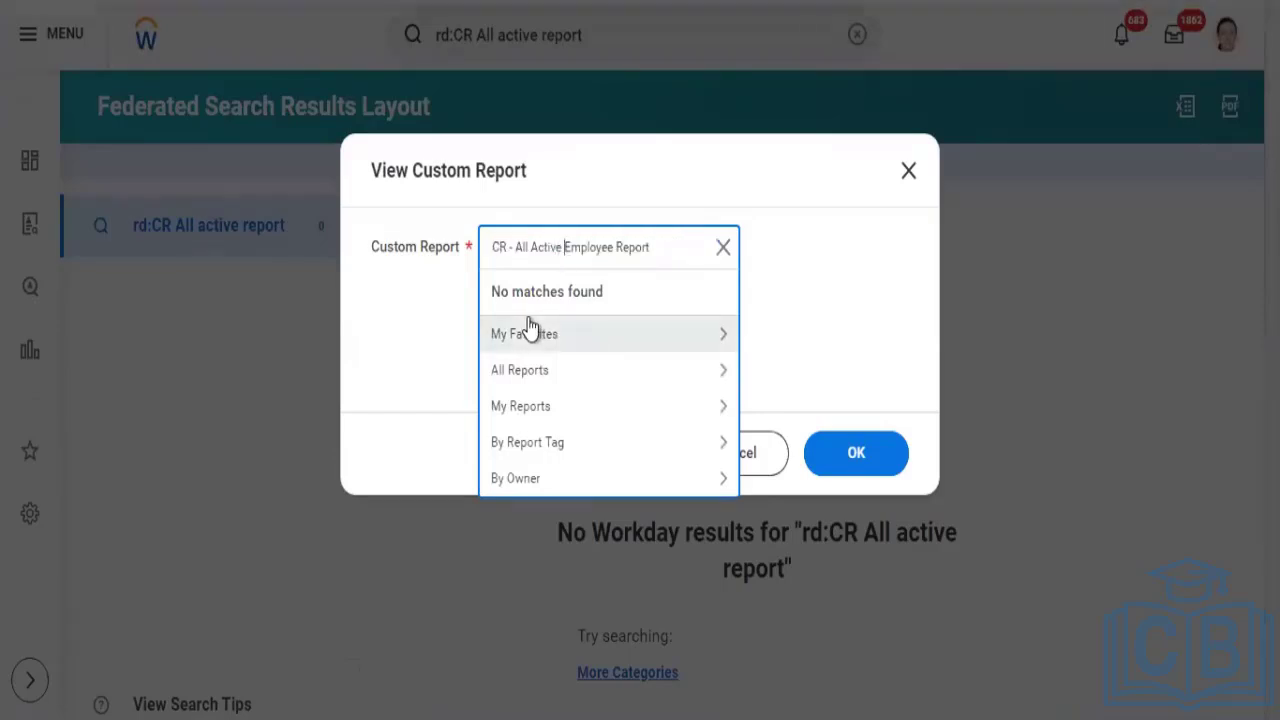
{"action": "key", "text": "BackSpace"}
{"action": "key", "text": "BackSpace"}
{"action": "key", "text": "BackSpace"}
{"action": "key", "text": "BackSpace"}
{"action": "key", "text": "BackSpace"}
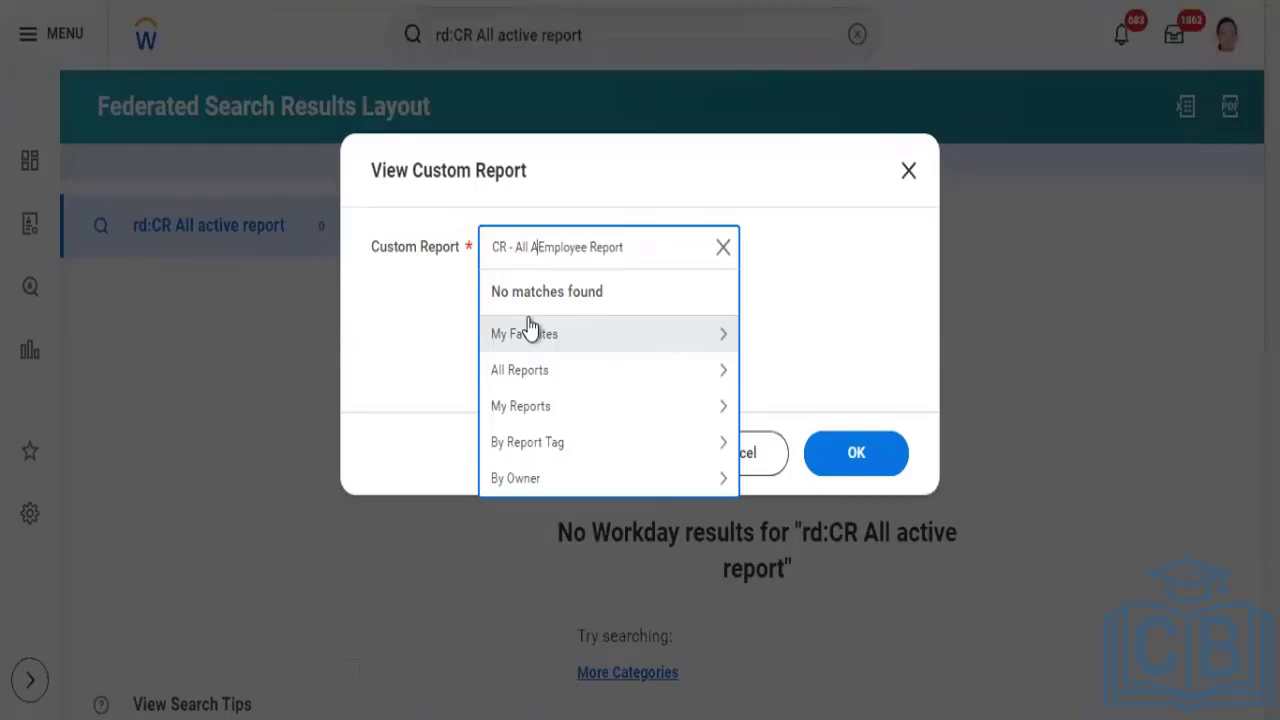
{"action": "key", "text": "BackSpace"}
{"action": "key", "text": "Return"}
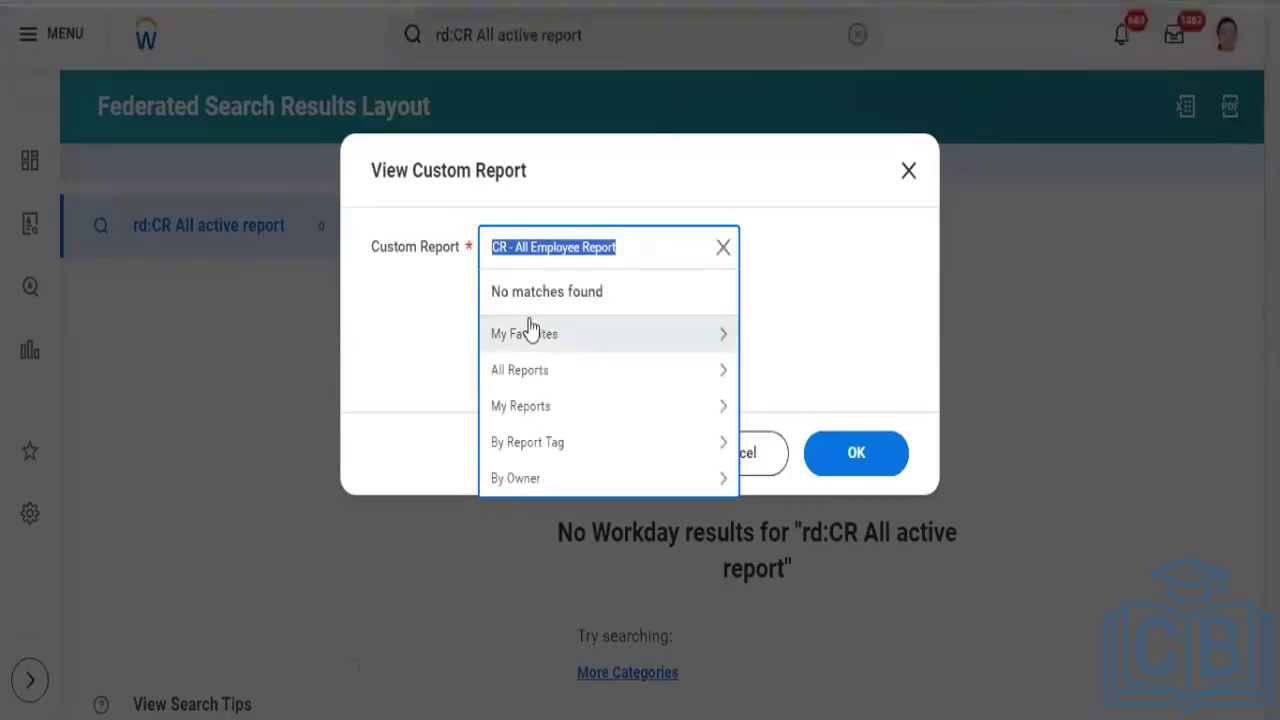
- Search the custom reports for "All active employee report", clear the entry and close the View Custom Report dialog
{"action": "left_click", "coordinate": [645, 244]}
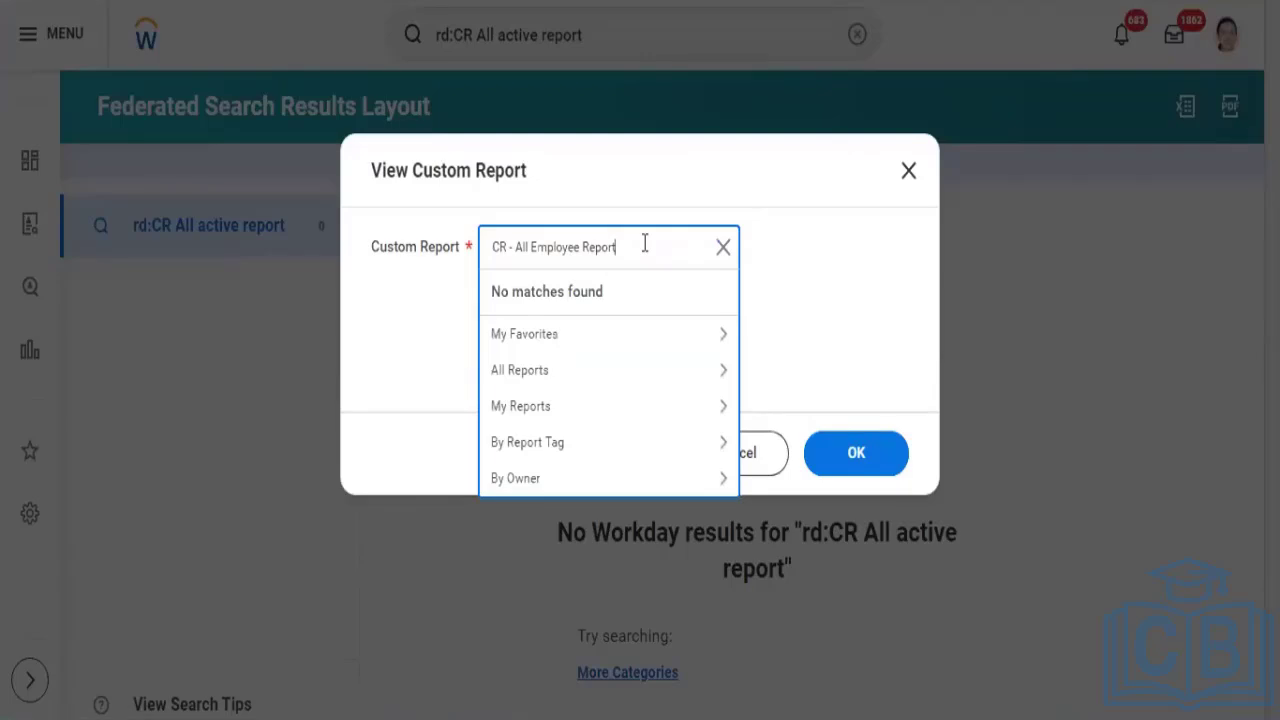
{"action": "key", "text": "BackSpace"}
{"action": "key", "text": "BackSpace"}
{"action": "key", "text": "BackSpace"}
{"action": "key", "text": "BackSpace"}
{"action": "key", "text": "BackSpace"}
{"action": "key", "text": "BackSpace"}
{"action": "key", "text": "BackSpace"}
{"action": "key", "text": "BackSpace"}
{"action": "key", "text": "BackSpace"}
{"action": "key", "text": "BackSpace"}
{"action": "key", "text": "BackSpace"}
{"action": "key", "text": "BackSpace"}
{"action": "key", "text": "BackSpace"}
{"action": "key", "text": "BackSpace"}
{"action": "key", "text": "BackSpace"}
{"action": "key", "text": "BackSpace"}
{"action": "key", "text": "BackSpace"}
{"action": "key", "text": "BackSpace"}
{"action": "key", "text": "BackSpace"}
{"action": "key", "text": "BackSpace"}
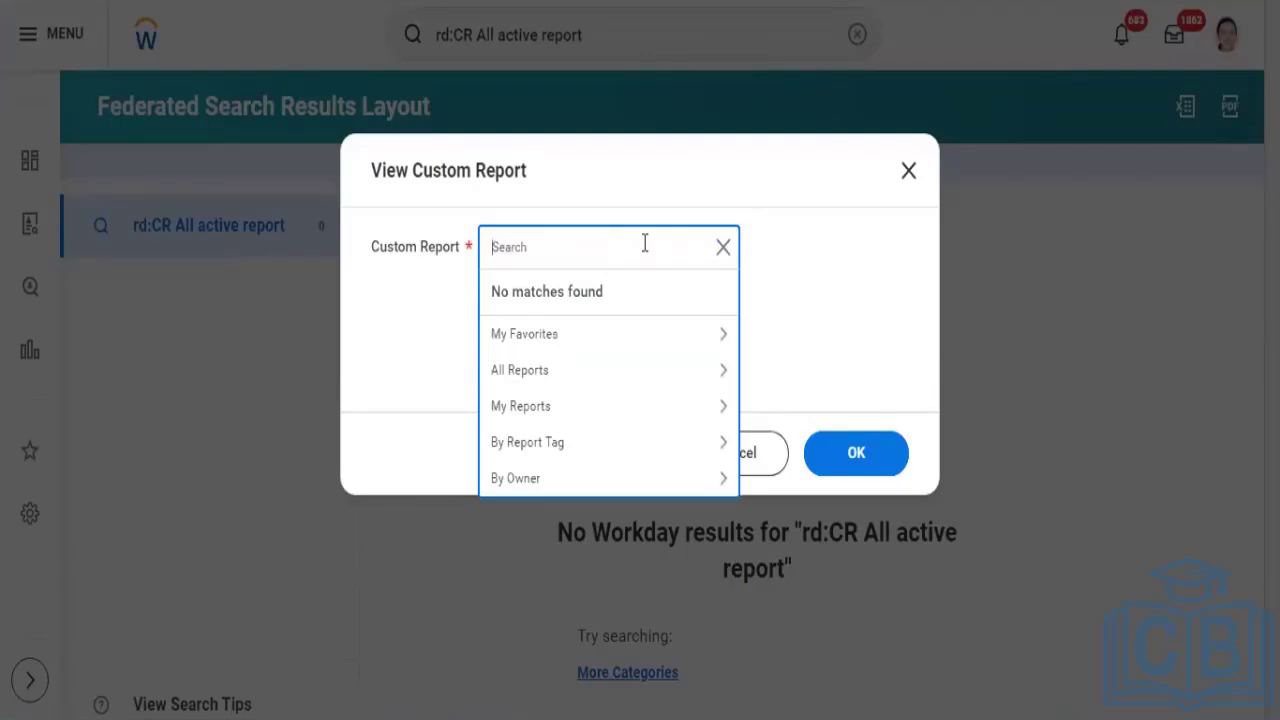
{"action": "type", "text": "All active employee report"}
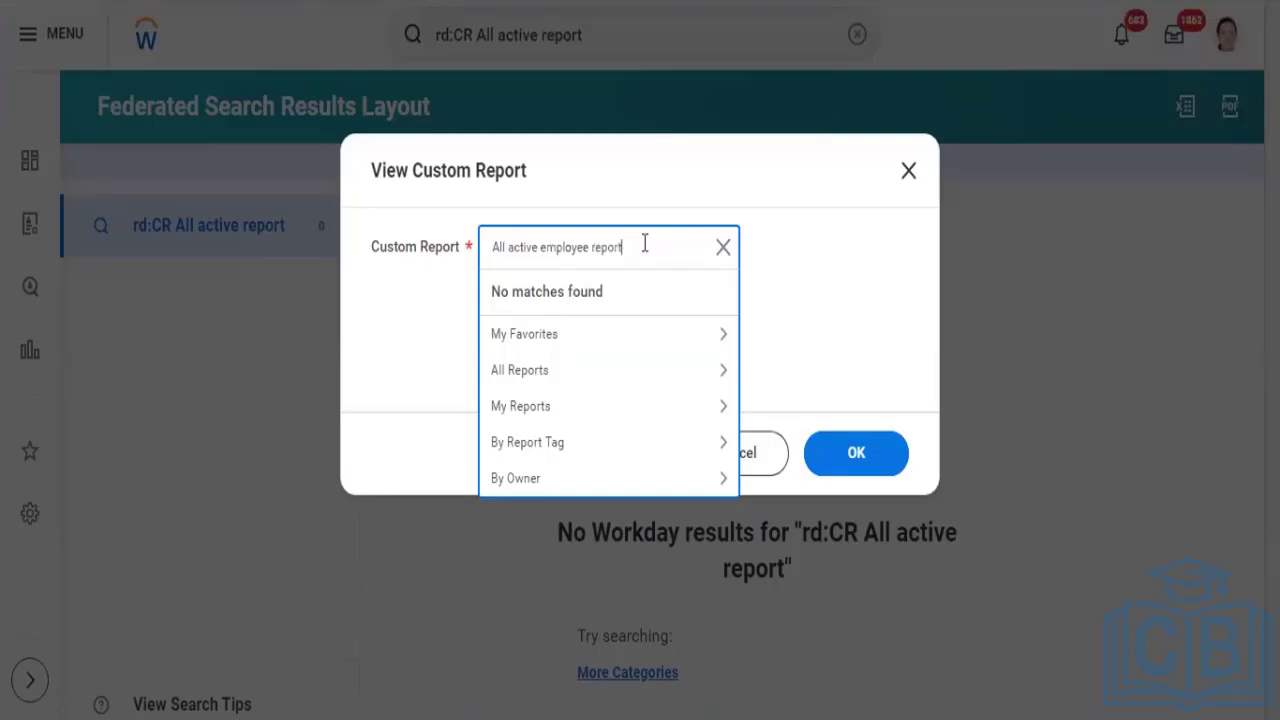
{"action": "key", "text": "Return"}
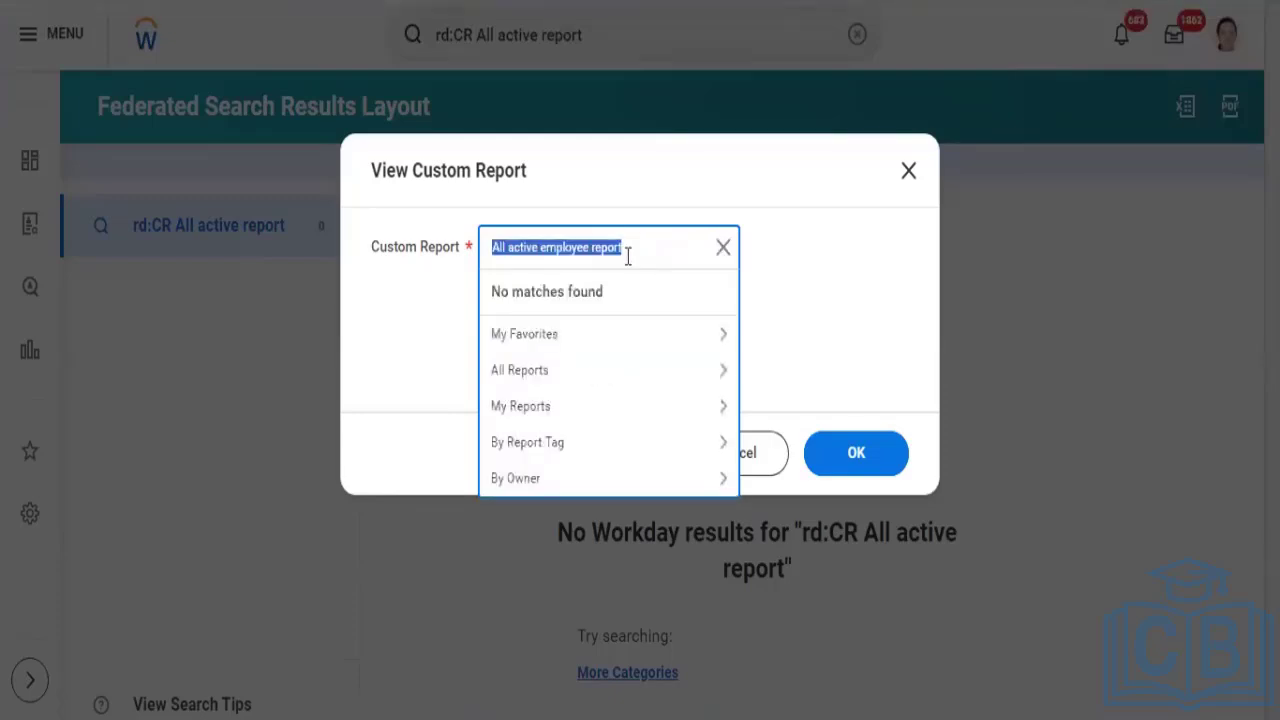
{"action": "left_click", "coordinate": [627, 255]}
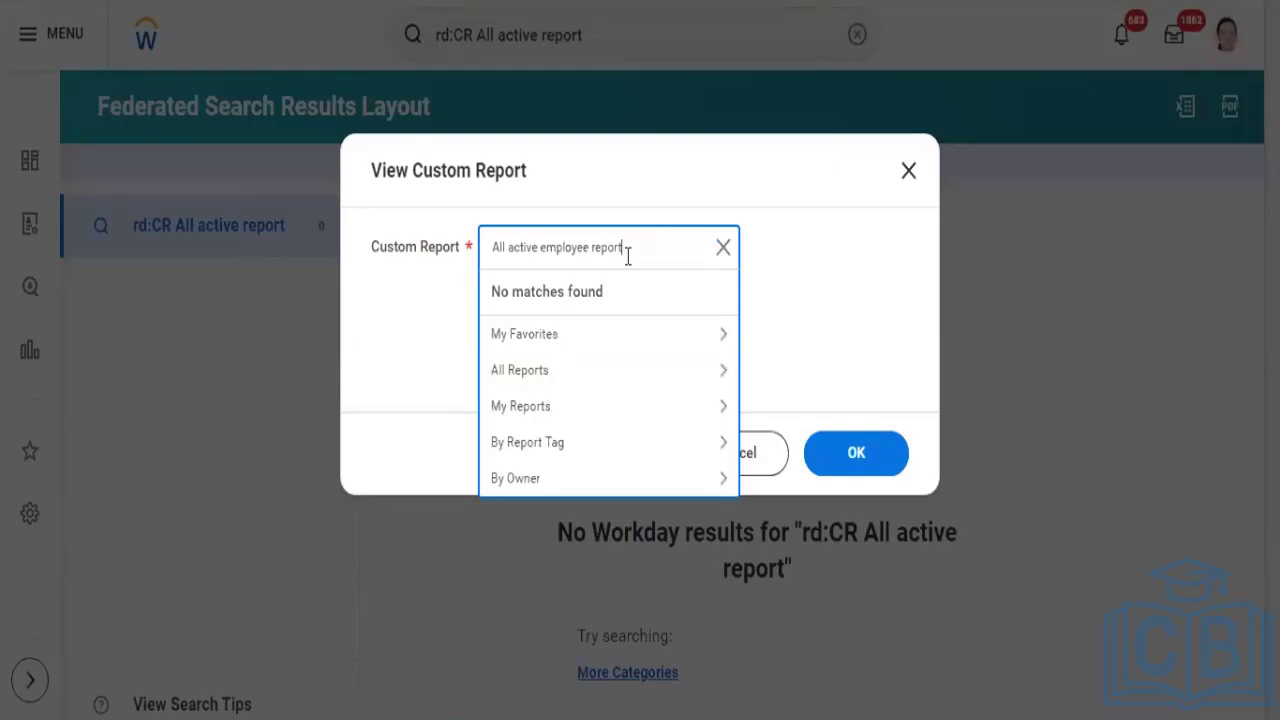
{"action": "left_click", "coordinate": [722, 248]}
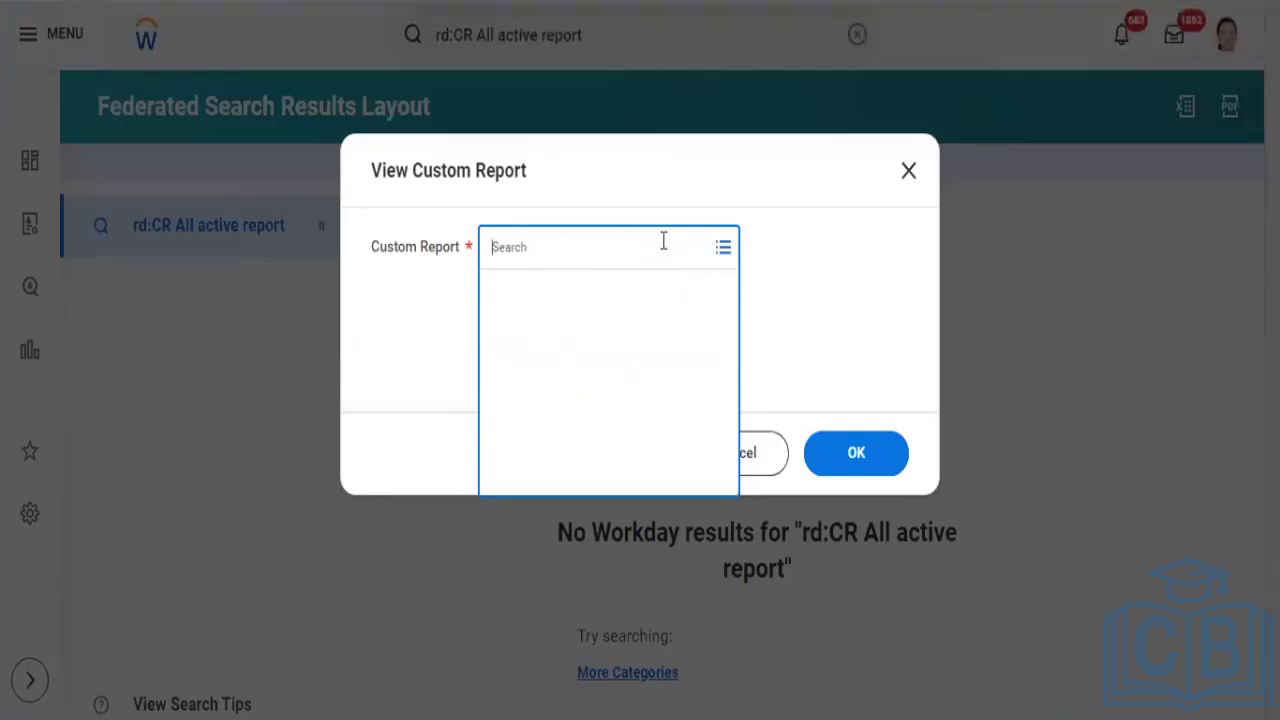
{"action": "left_click", "coordinate": [908, 174]}
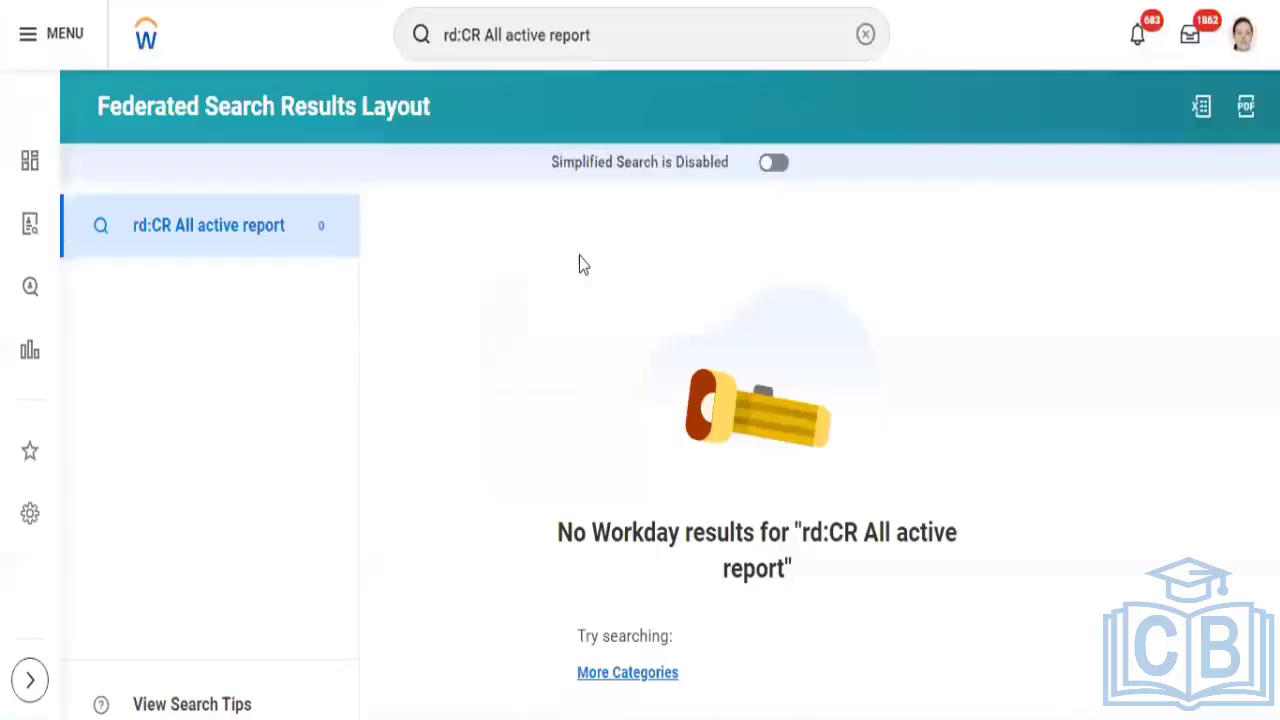
- Clear the global search, search for the HR manager by name and open the matching worker's profile
{"action": "left_click", "coordinate": [647, 23]}
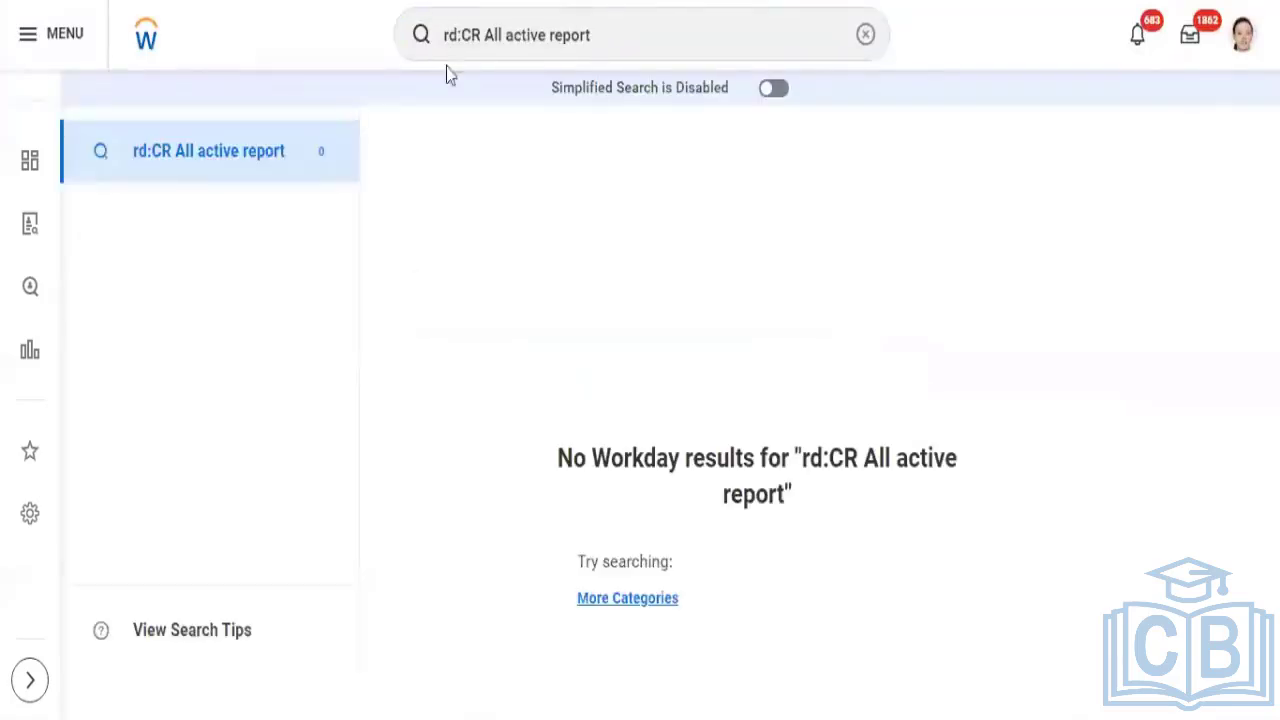
{"action": "left_click", "coordinate": [865, 38]}
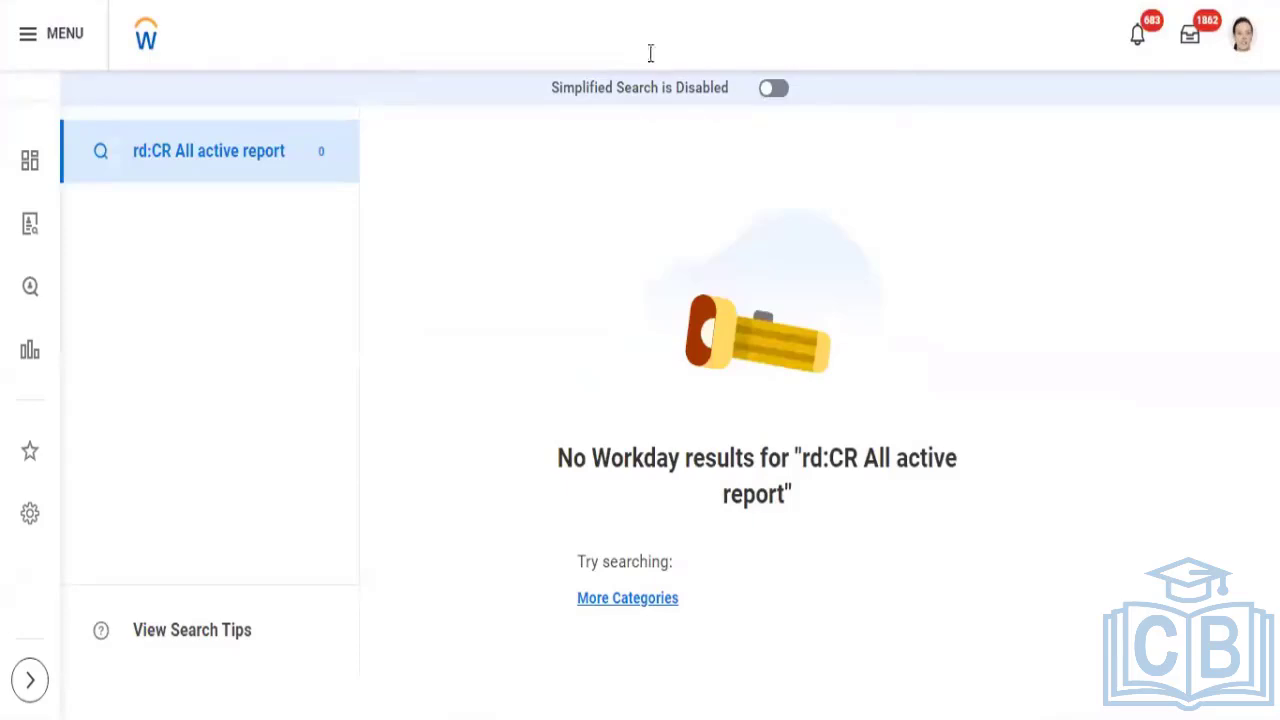
{"action": "left_click", "coordinate": [634, 31]}
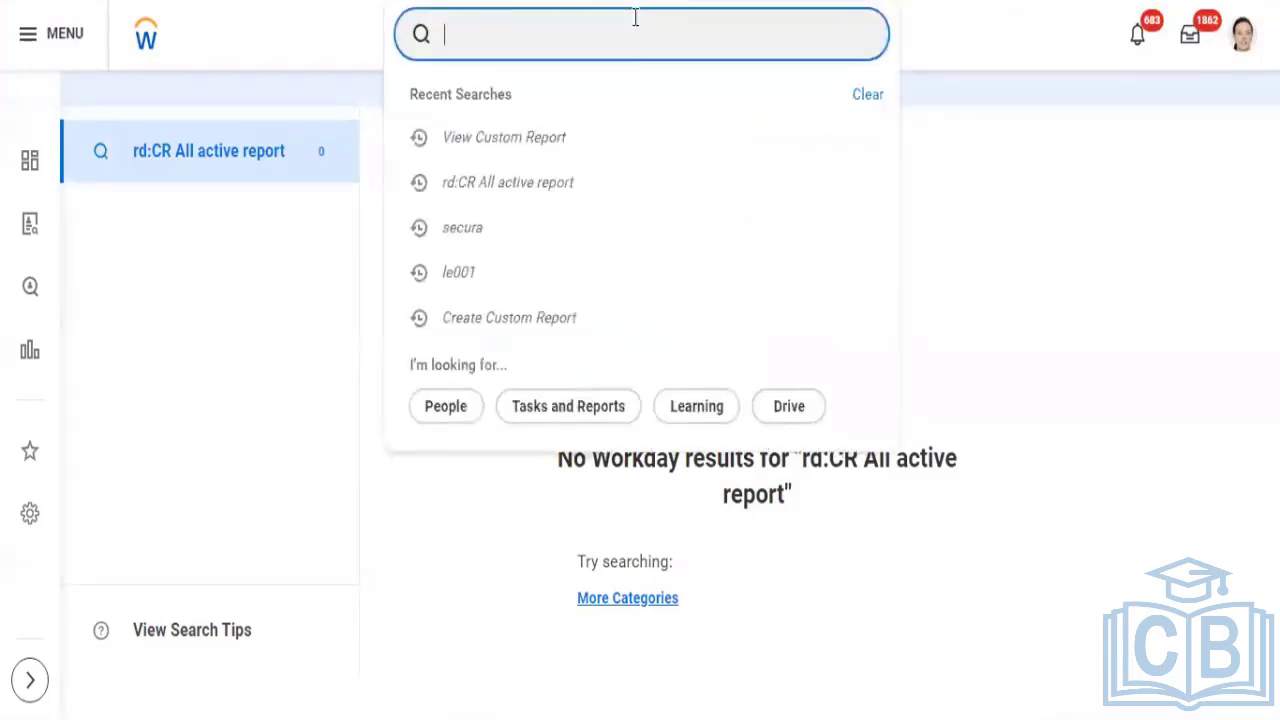
{"action": "type", "text": "logan"}
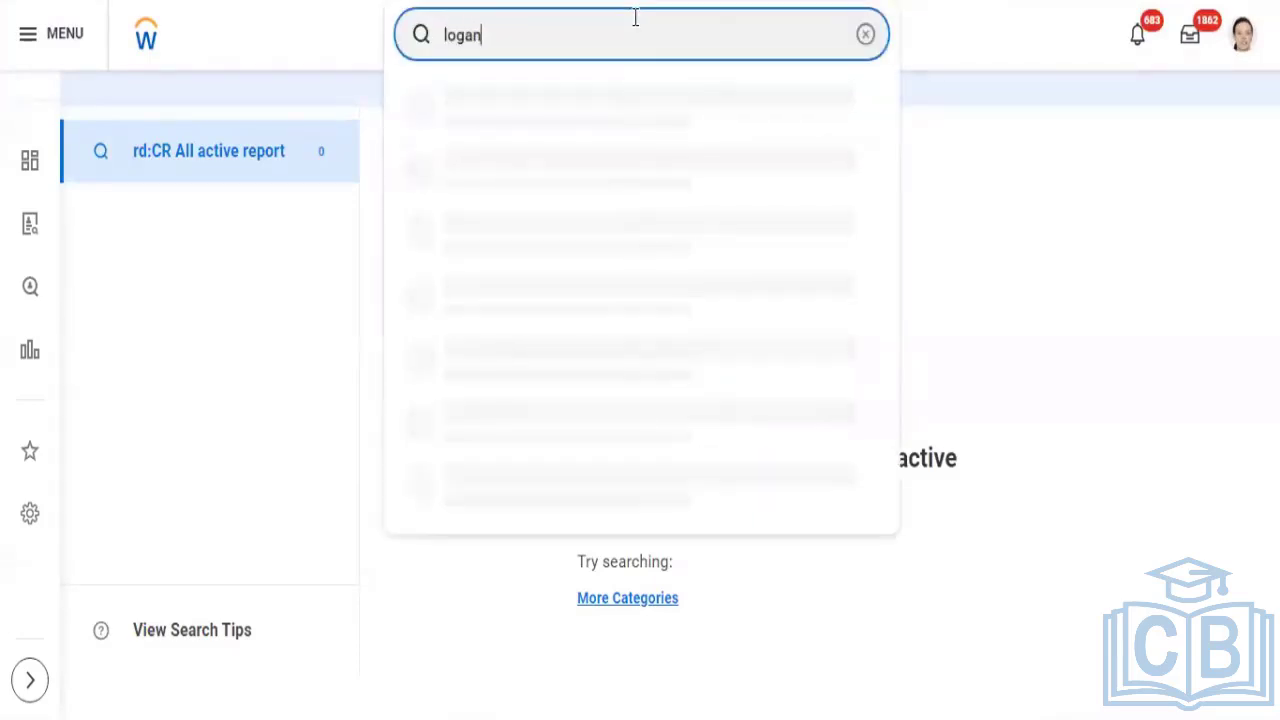
{"action": "type", "text": " mc"}
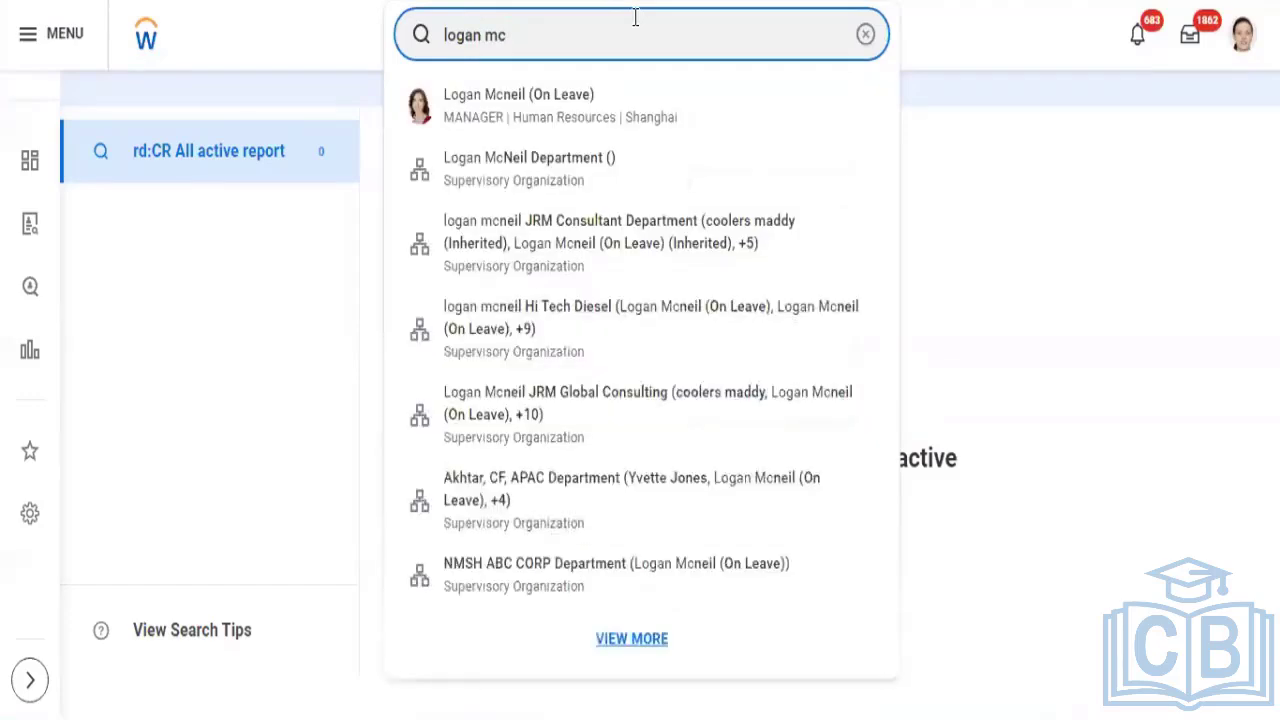
{"action": "left_click", "coordinate": [551, 120]}
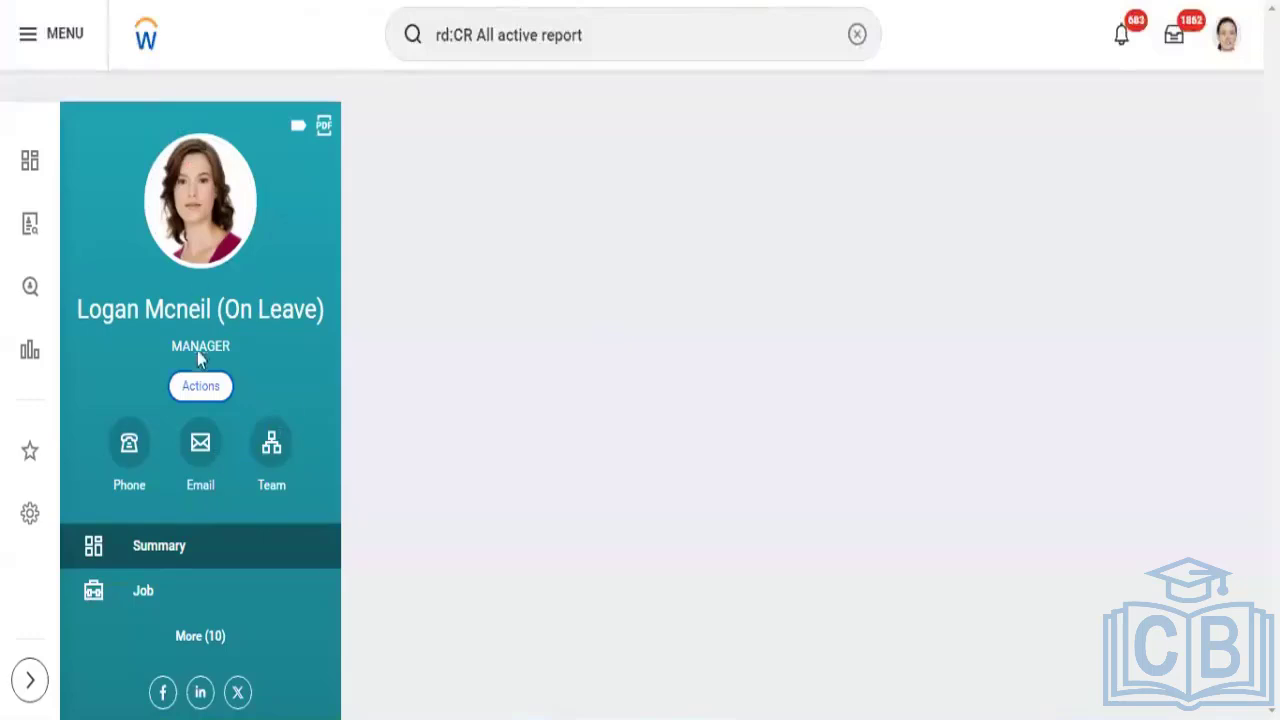
- Start a proxy session for this worker from the Security Profile actions and confirm acting on their behalf
{"action": "left_click", "coordinate": [202, 392]}
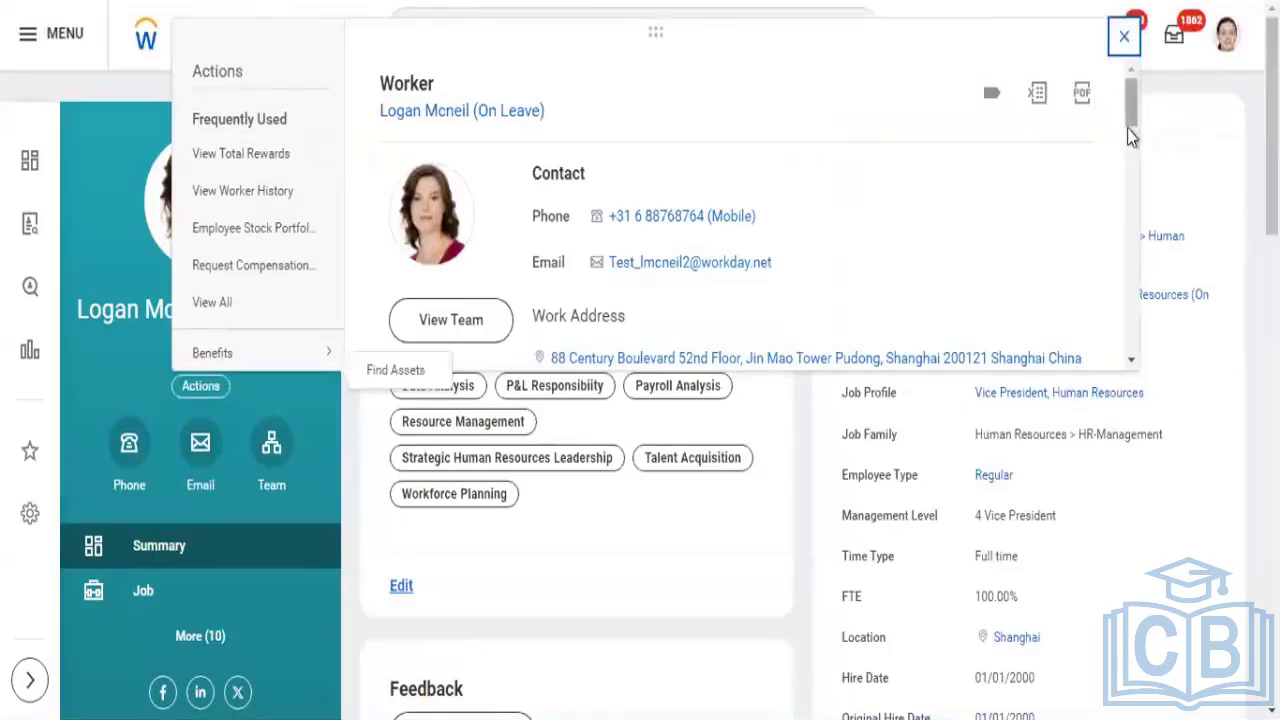
{"action": "left_click_drag", "start_coordinate": [1128, 130], "coordinate": [1118, 286]}
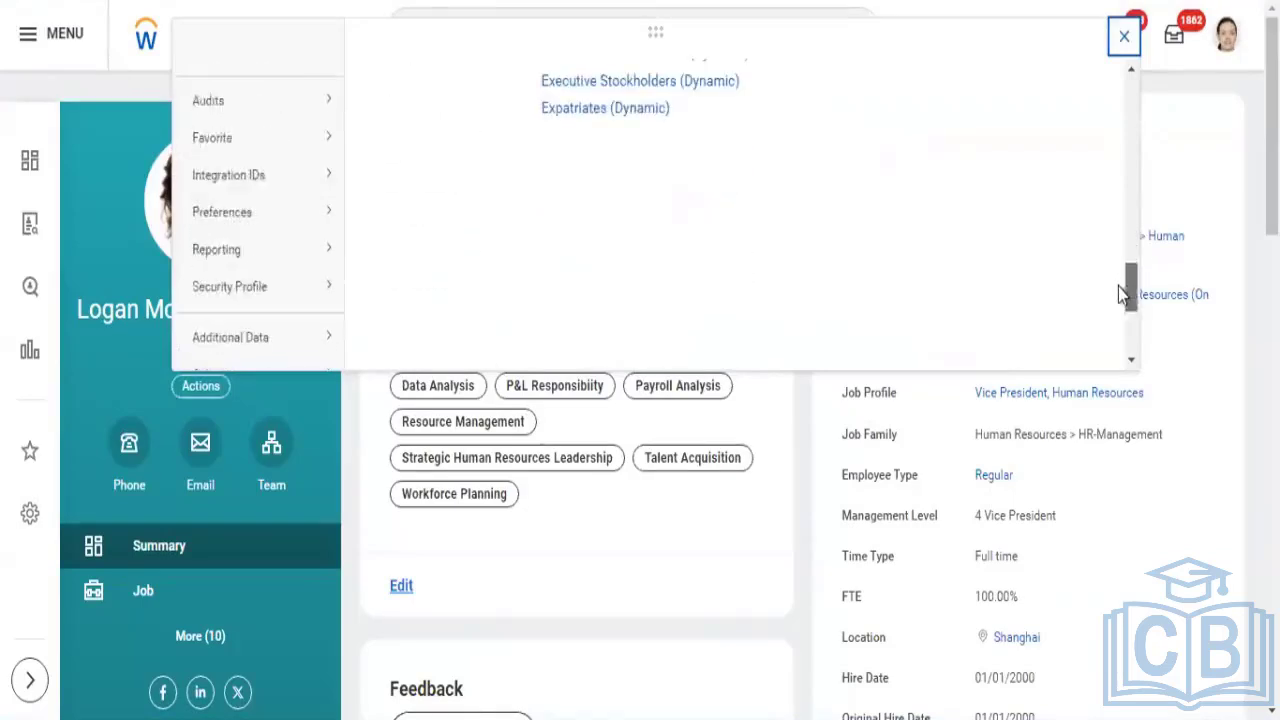
{"action": "mouse_move", "coordinate": [300, 337]}
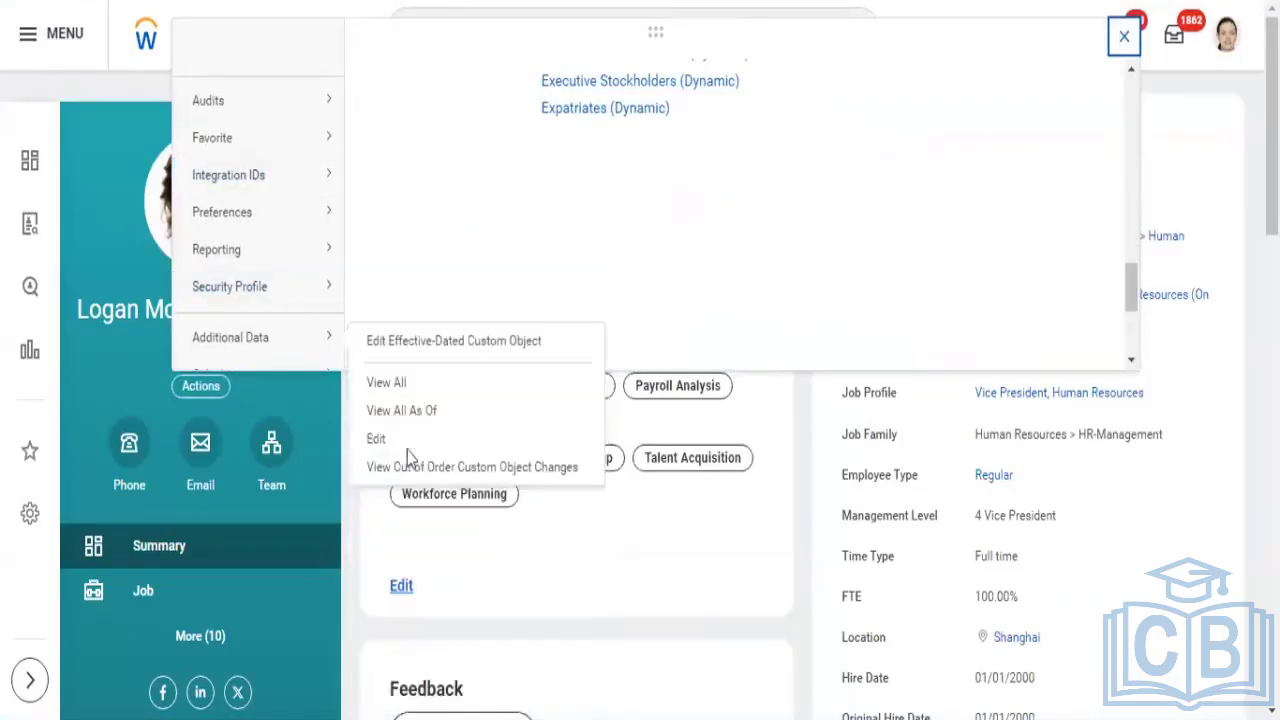
{"action": "mouse_move", "coordinate": [243, 298]}
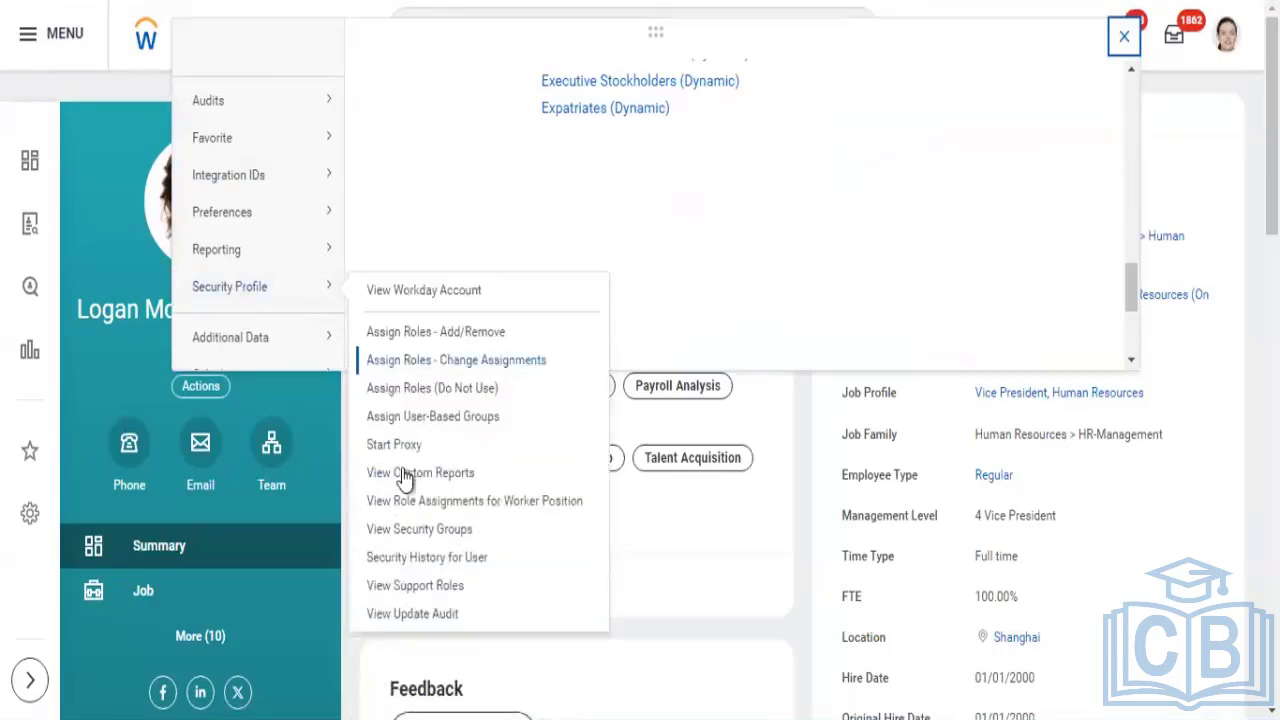
{"action": "key", "text": "Escape"}
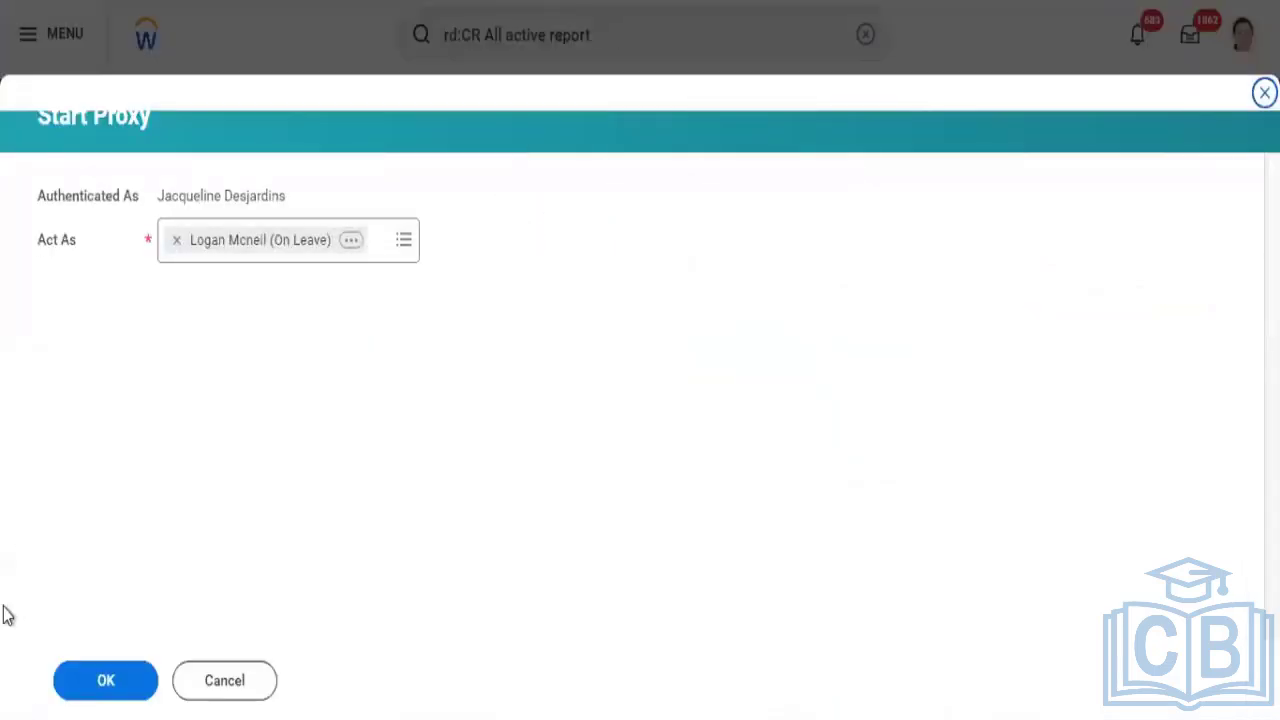
{"action": "left_click", "coordinate": [107, 680]}
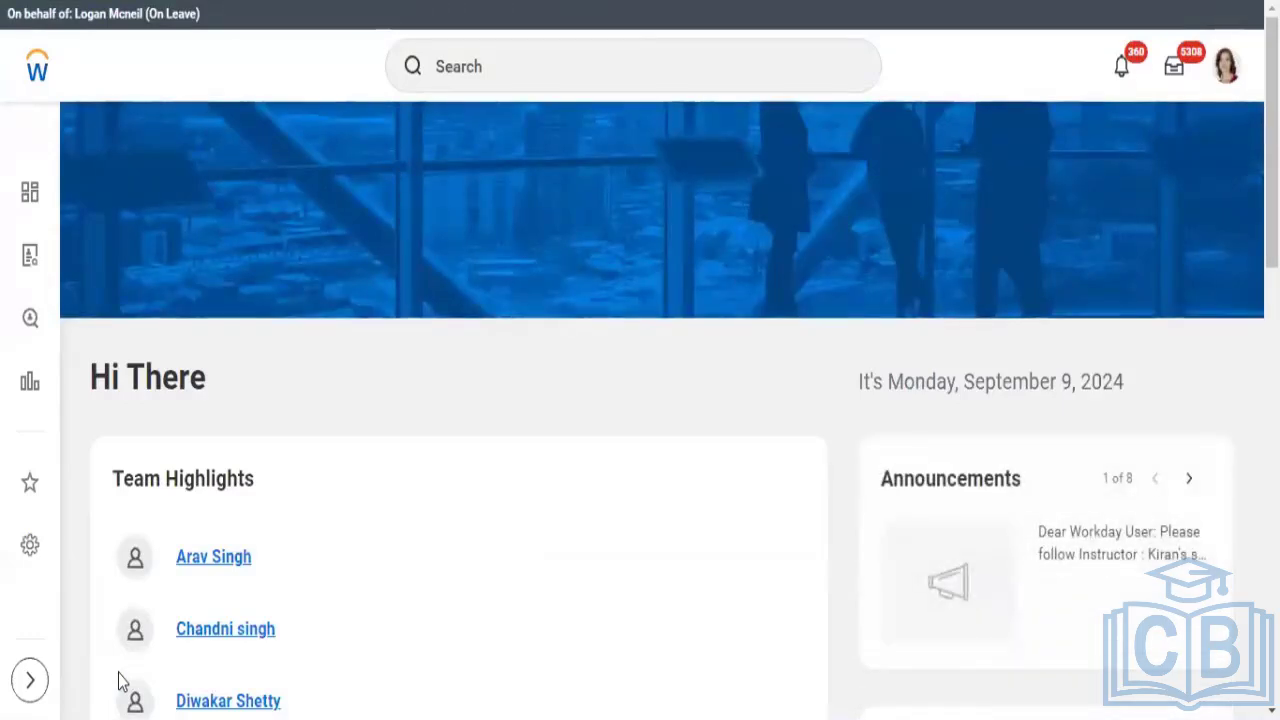
- Run a global search for "rd:all active employee report" and clear the entry
{"action": "left_click", "coordinate": [635, 65]}
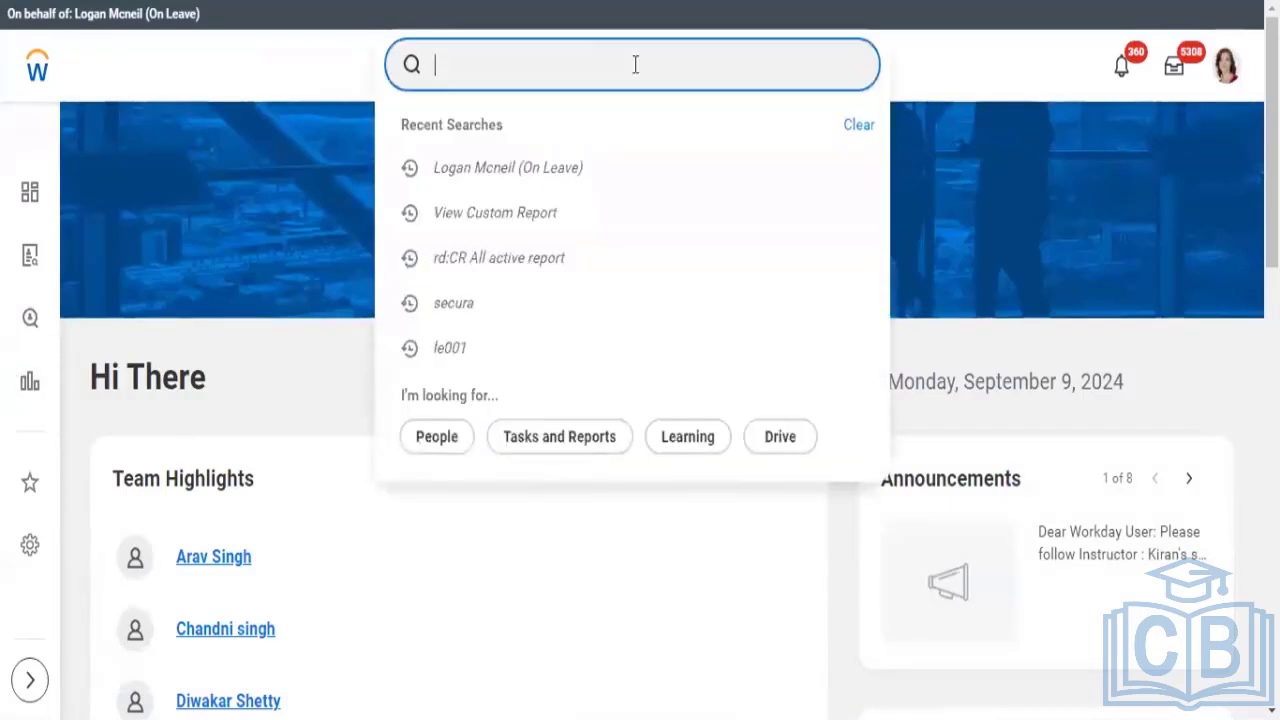
{"action": "type", "text": "rd:a"}
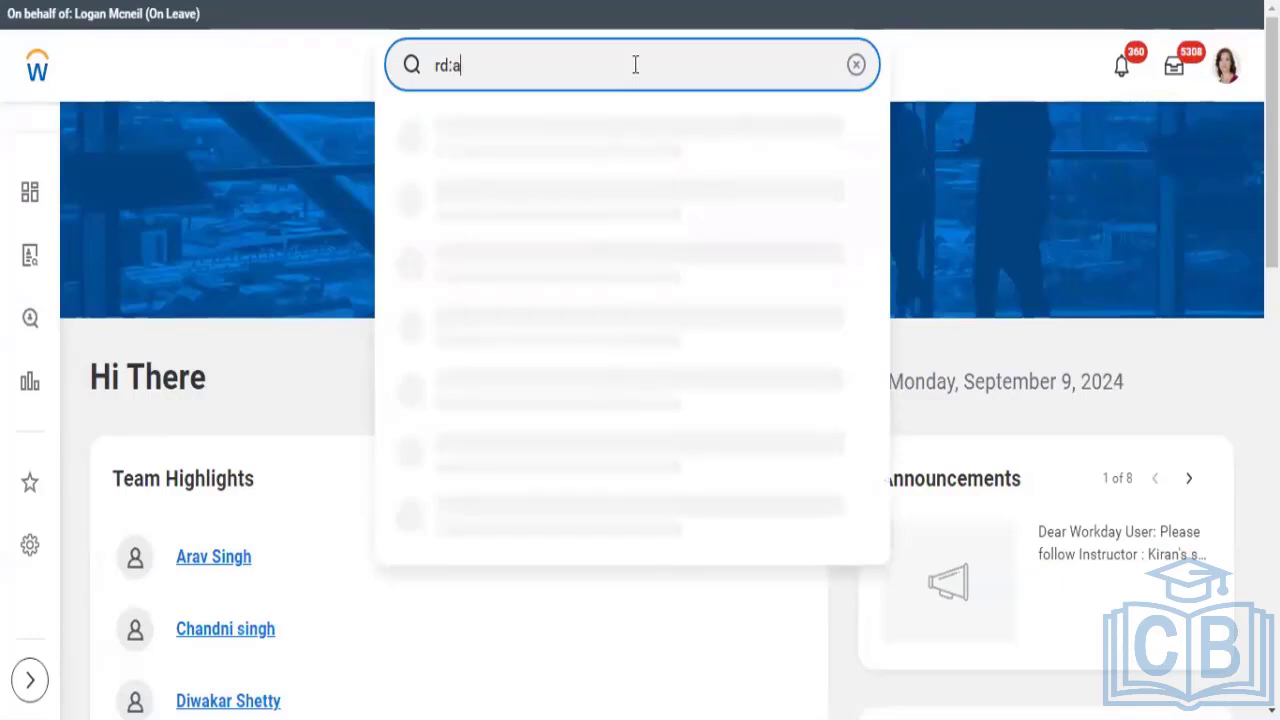
{"action": "type", "text": "ll active "}
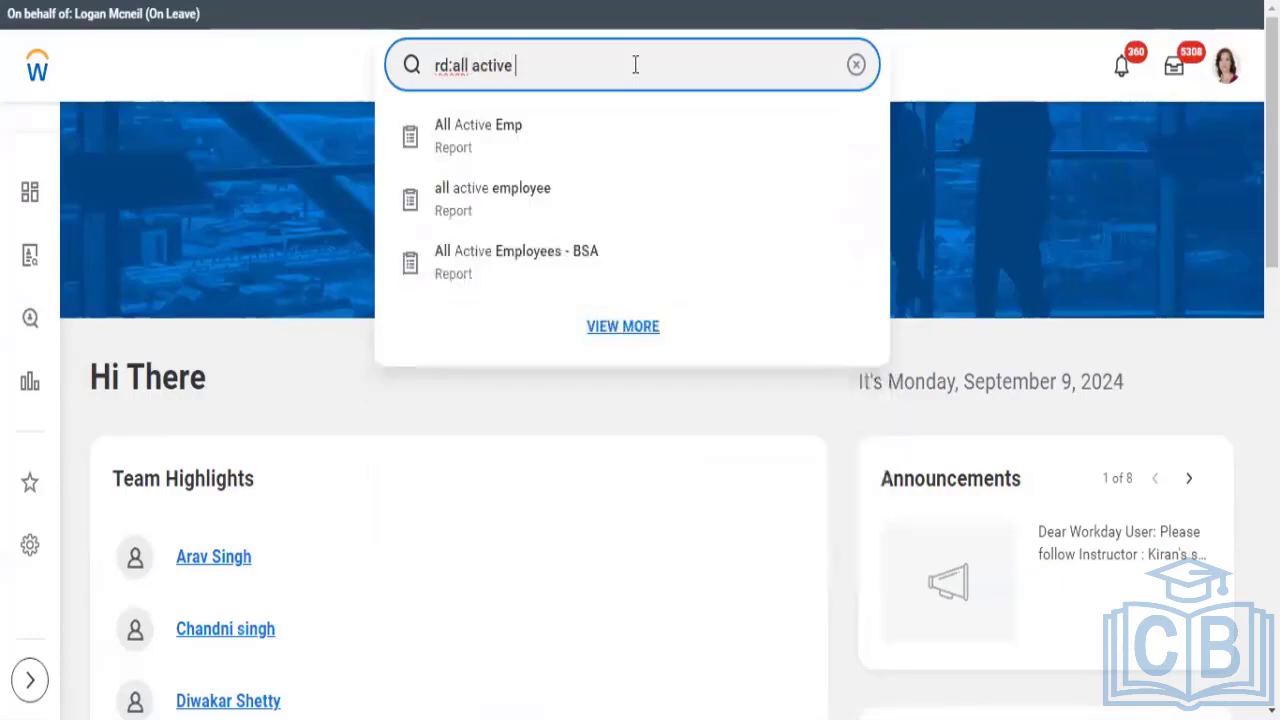
{"action": "type", "text": "employee "}
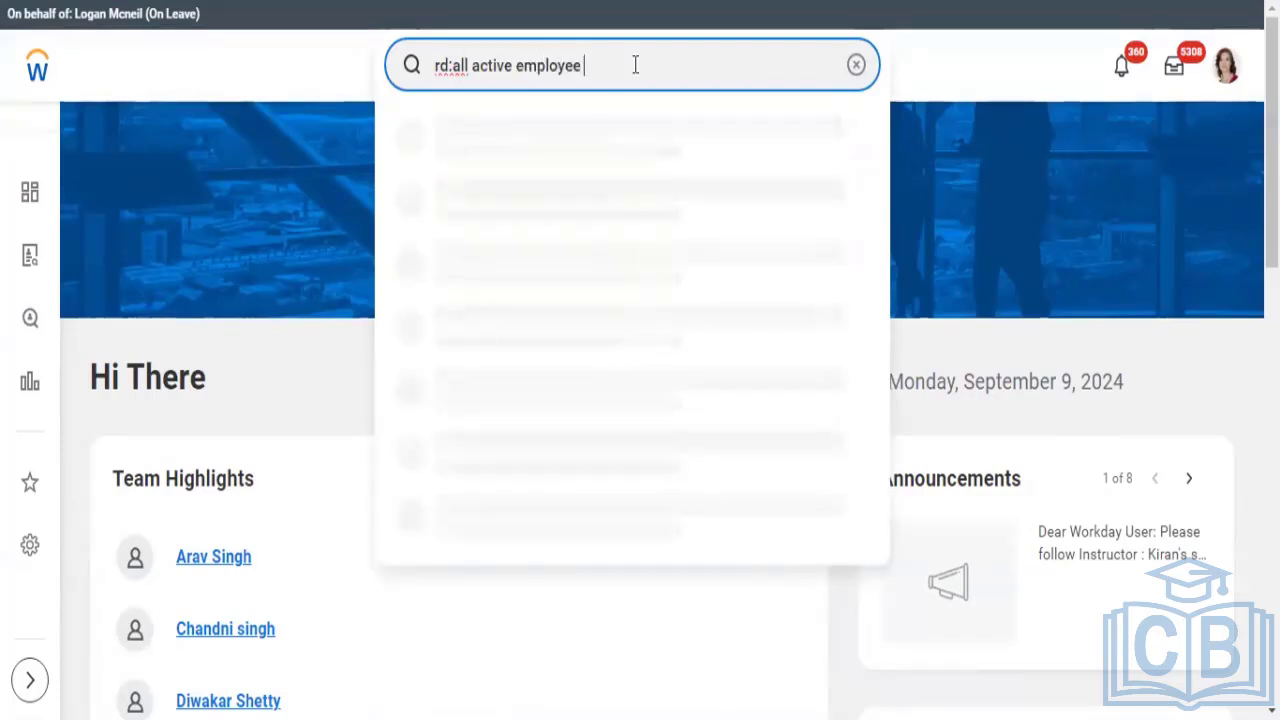
{"action": "type", "text": "report"}
{"action": "key", "text": "Return"}
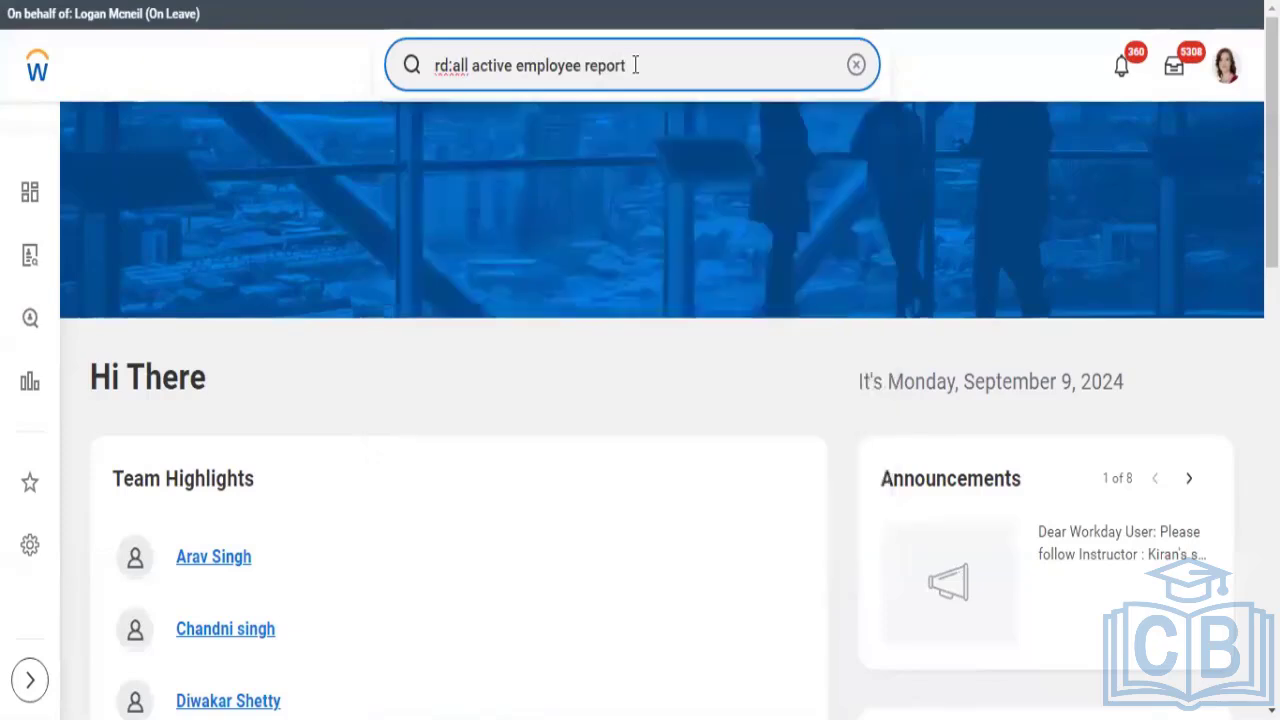
{"action": "key", "text": "BackSpace"}
{"action": "key", "text": "BackSpace"}
{"action": "key", "text": "BackSpace"}
{"action": "key", "text": "BackSpace"}
{"action": "key", "text": "BackSpace"}
{"action": "key", "text": "BackSpace"}
{"action": "key", "text": "BackSpace"}
{"action": "key", "text": "BackSpace"}
{"action": "key", "text": "BackSpace"}
{"action": "key", "text": "BackSpace"}
{"action": "key", "text": "BackSpace"}
{"action": "key", "text": "BackSpace"}
{"action": "key", "text": "BackSpace"}
{"action": "key", "text": "BackSpace"}
{"action": "key", "text": "BackSpace"}
{"action": "key", "text": "BackSpace"}
{"action": "key", "text": "BackSpace"}
{"action": "key", "text": "BackSpace"}
{"action": "key", "text": "BackSpace"}
{"action": "key", "text": "BackSpace"}
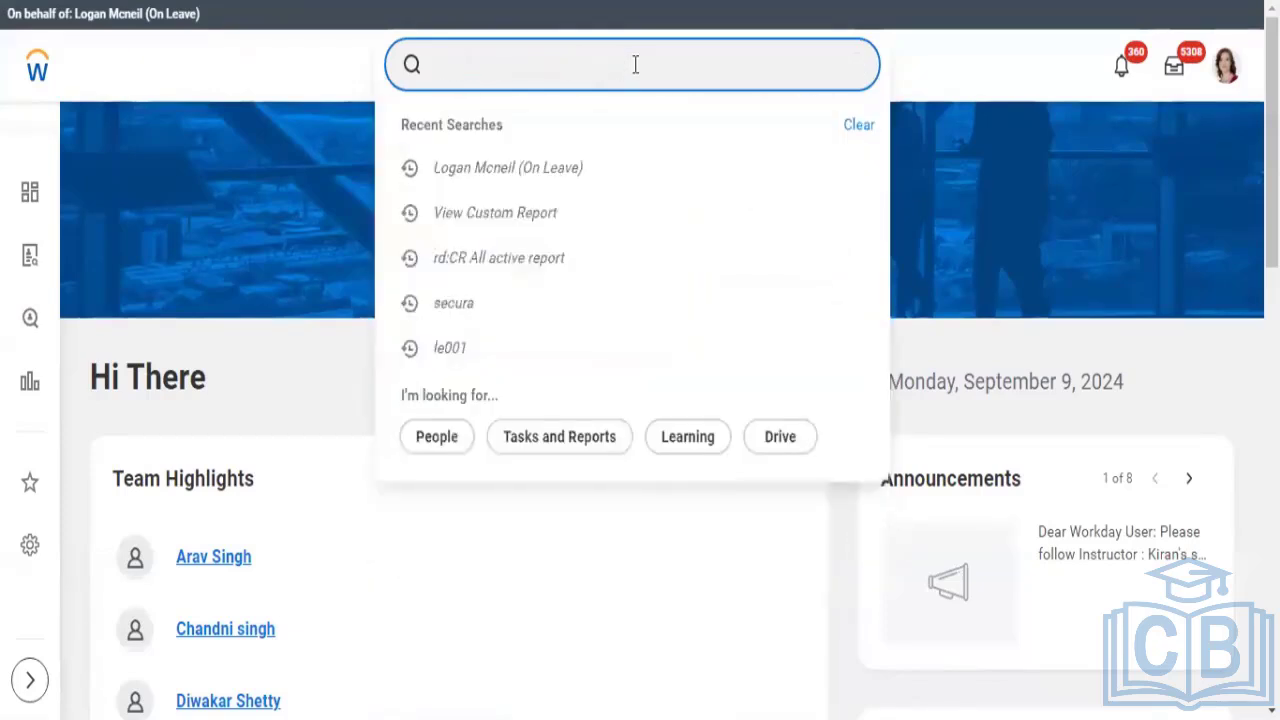
- Search for "view custom report" and open the View Custom Report task
{"action": "type", "text": "view c"}
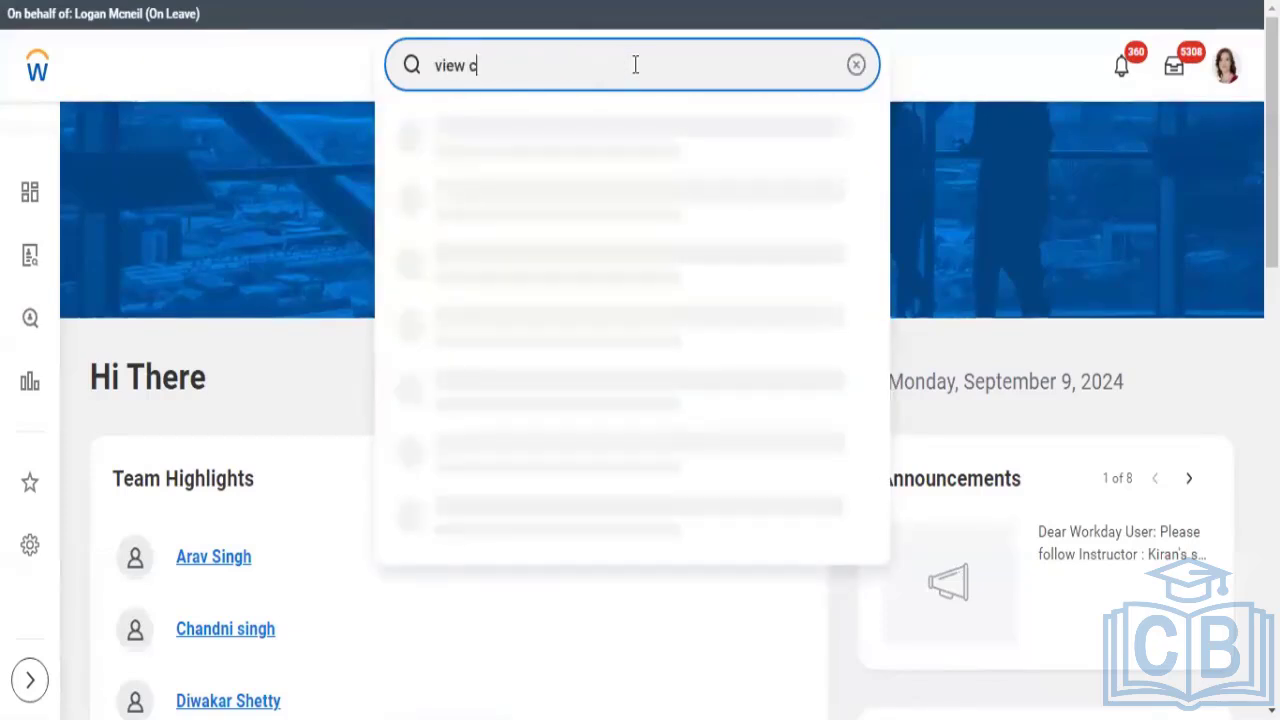
{"action": "type", "text": "ustom report"}
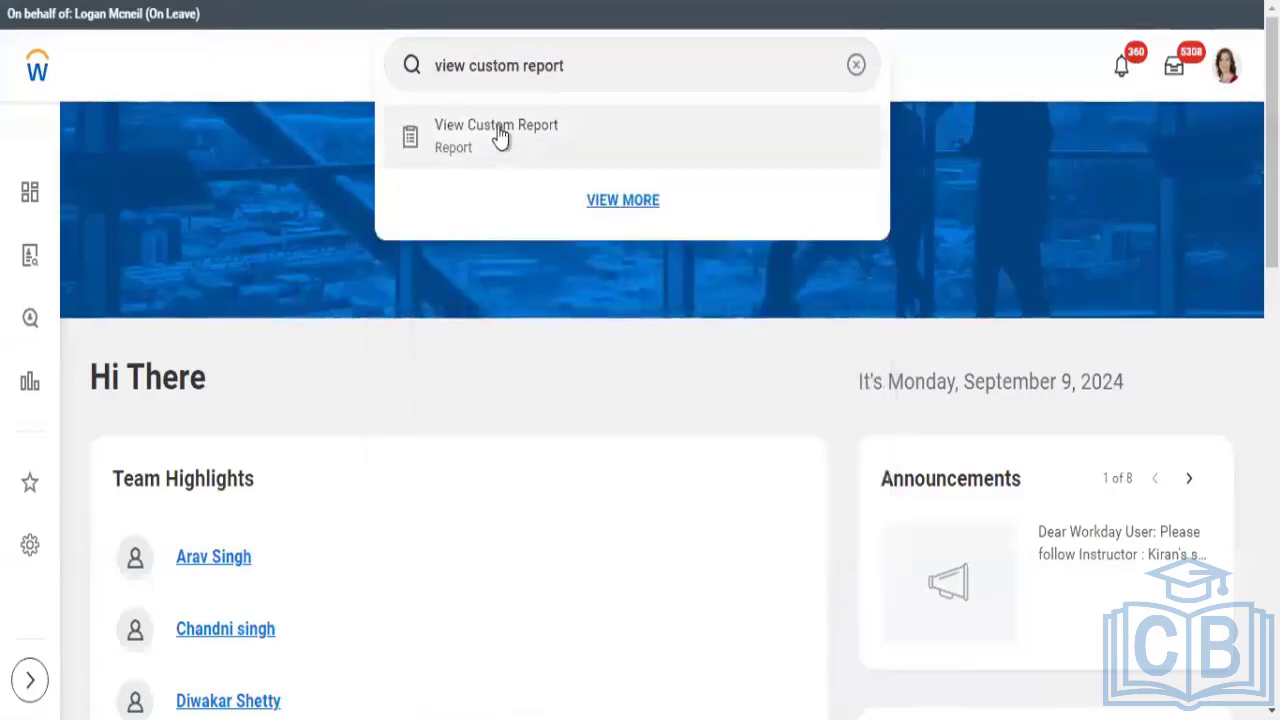
{"action": "left_click", "coordinate": [483, 297]}
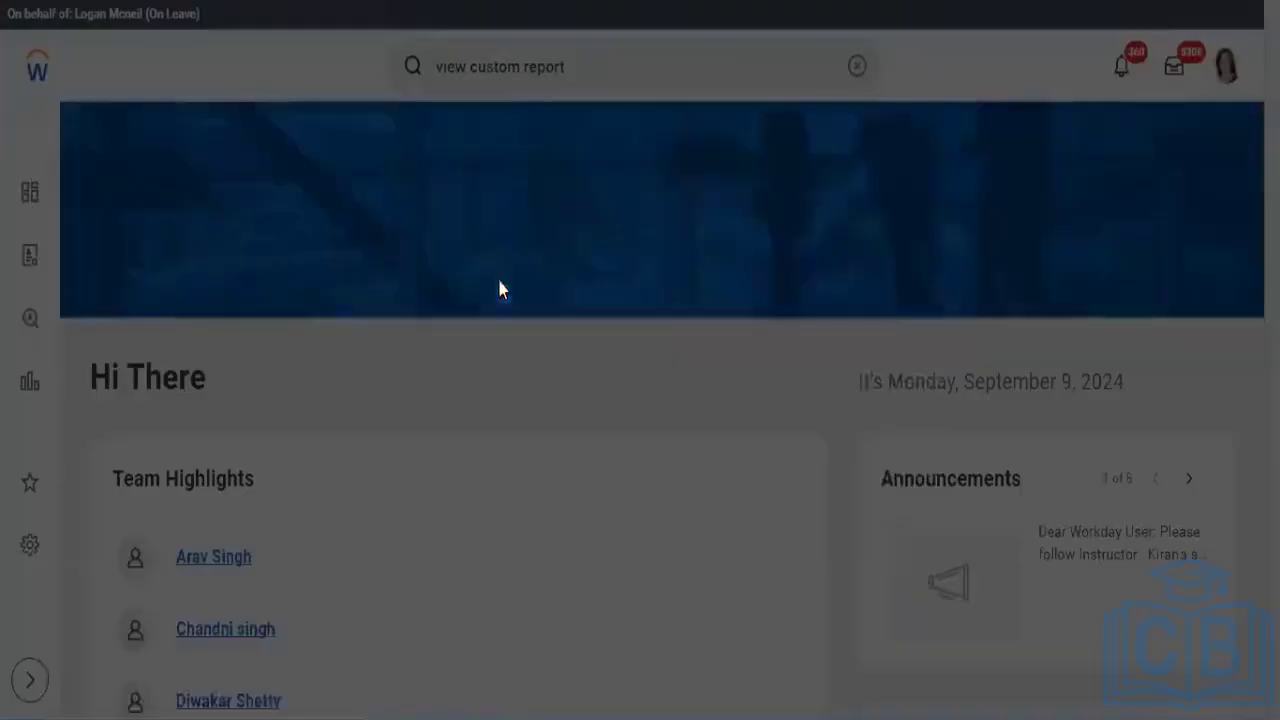
- Search the custom reports for "CR - All active report"
{"action": "left_click", "coordinate": [526, 252]}
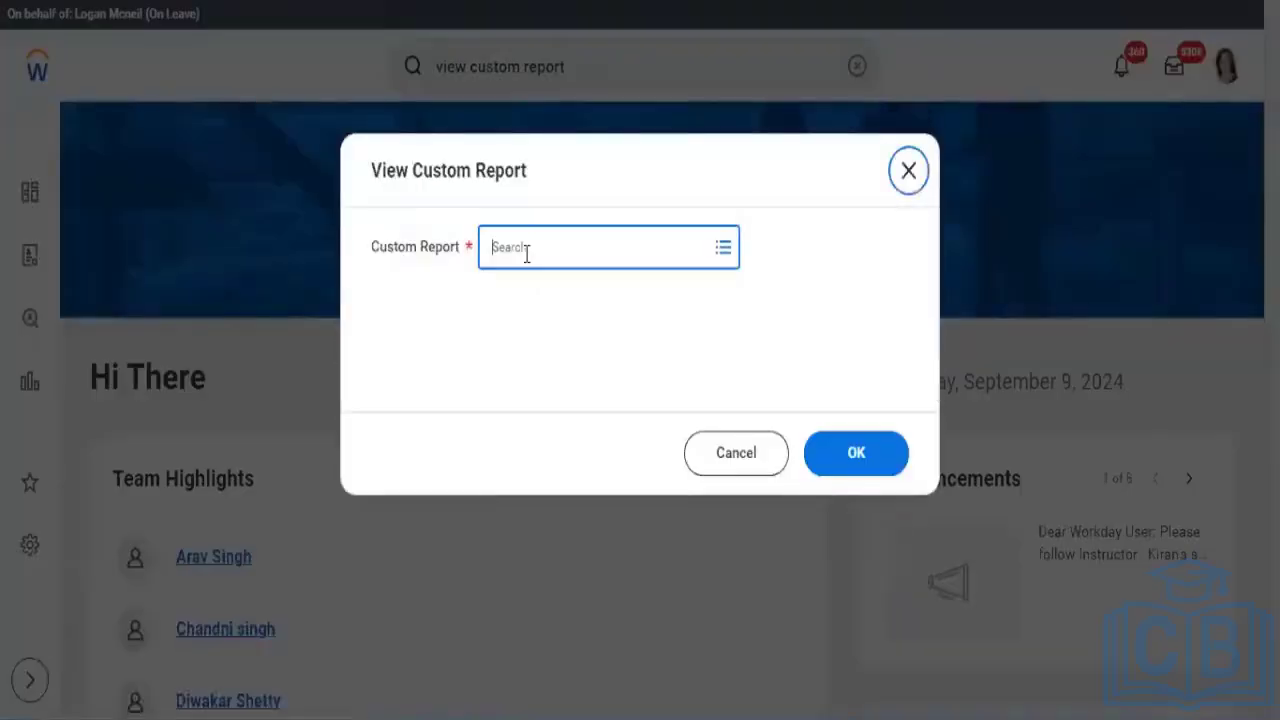
{"action": "type", "text": "CR"}
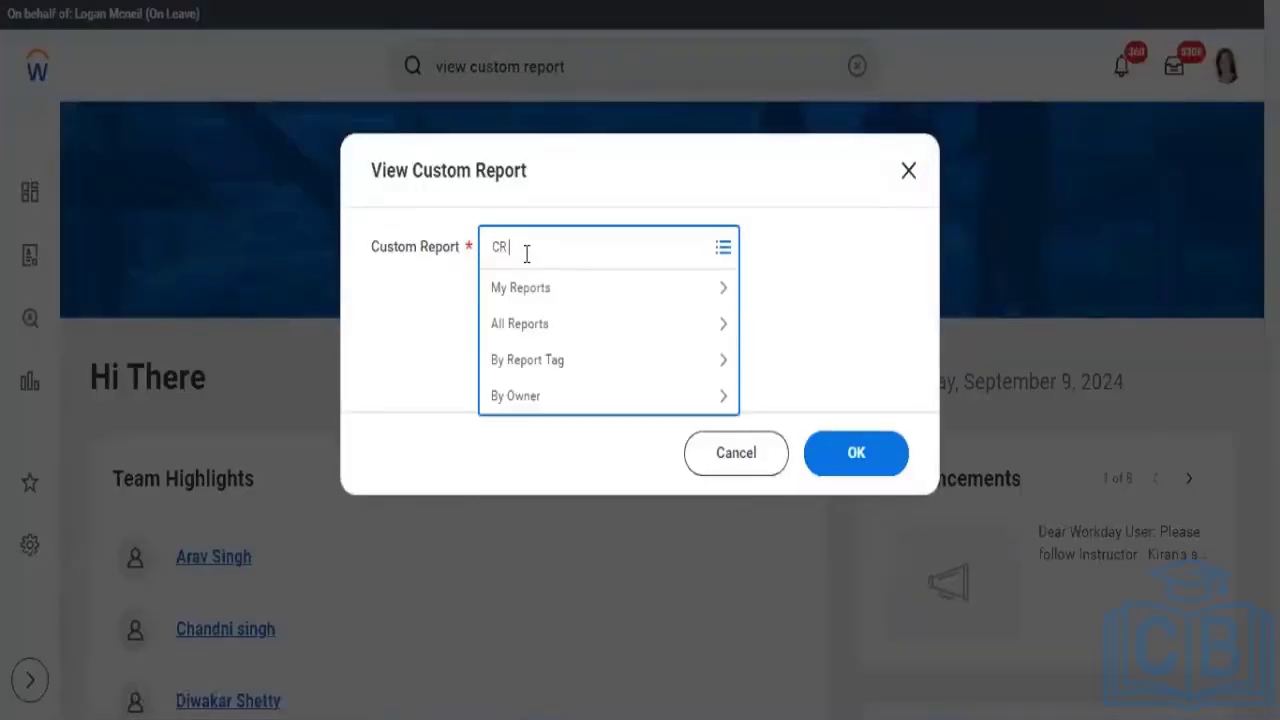
{"action": "type", "text": " - Attract"}
{"action": "type", "text": "ive report"}
{"action": "key", "text": "Return"}
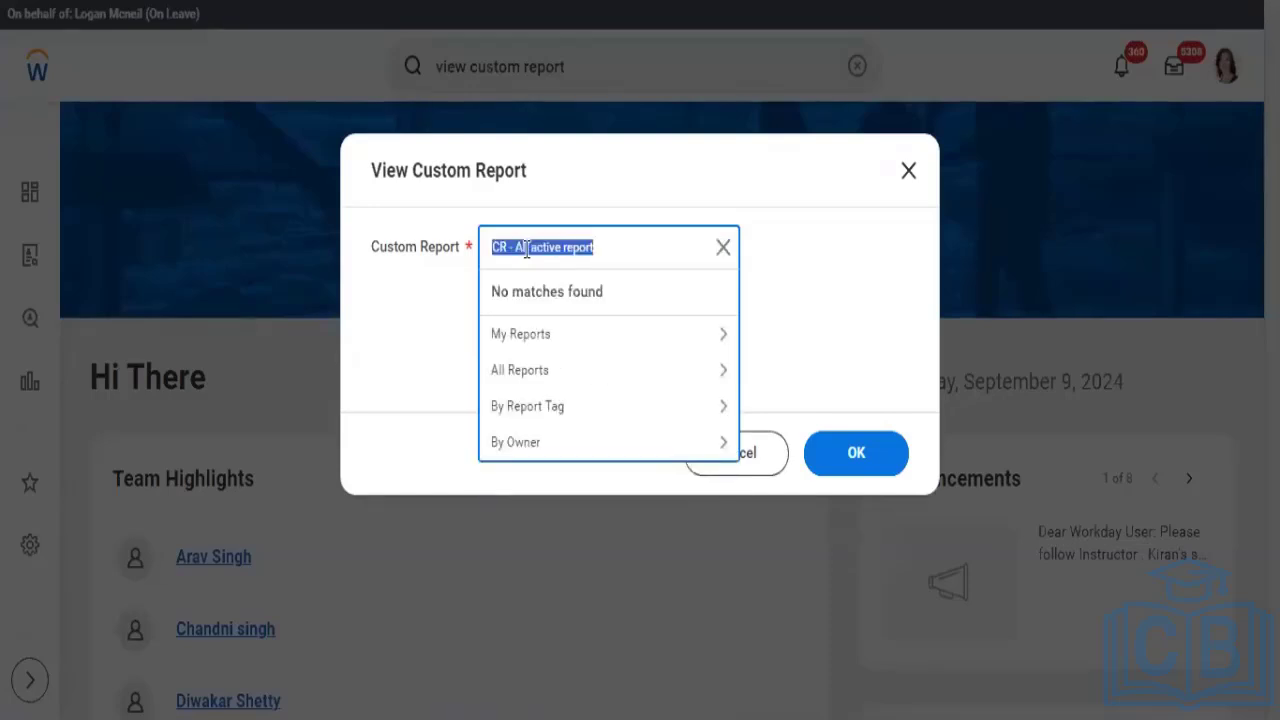
- Change the custom report search to "CR - All active worker report" and run it
{"action": "left_click", "coordinate": [663, 251]}
{"action": "key", "text": "BackSpace"}
{"action": "key", "text": "BackSpace"}
{"action": "key", "text": "BackSpace"}
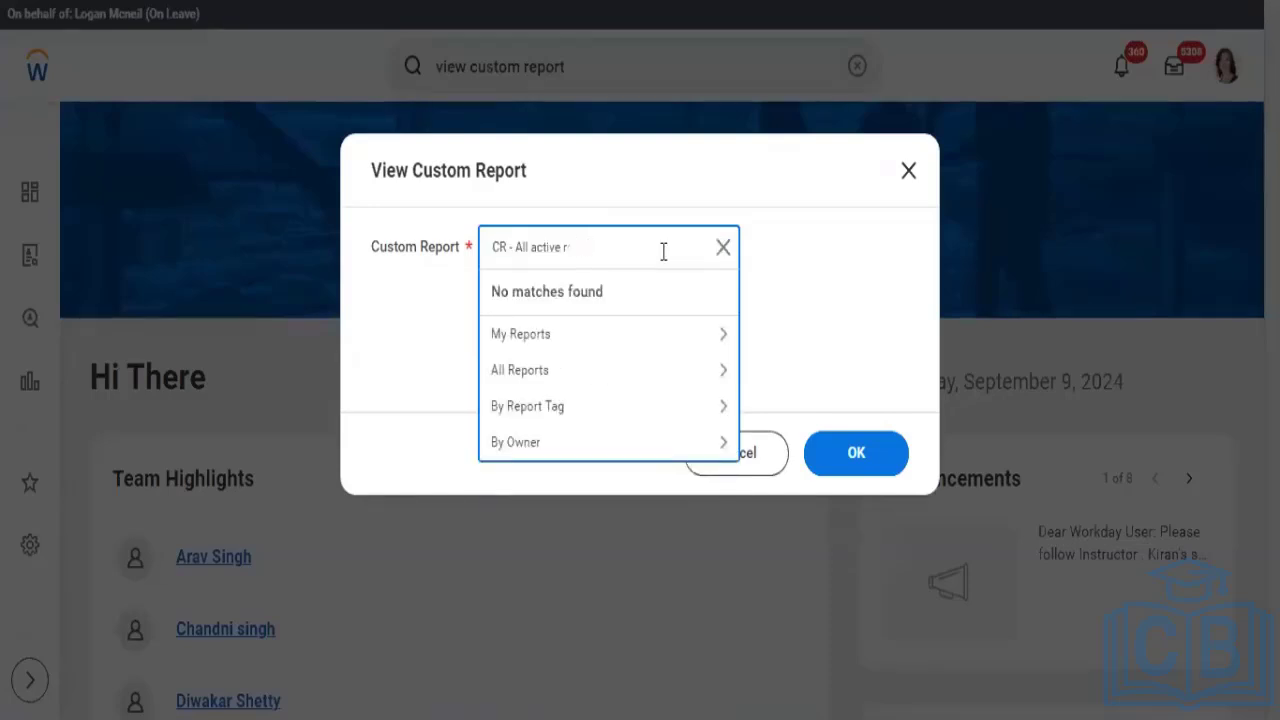
{"action": "type", "text": "worker report"}
{"action": "key", "text": "Return"}
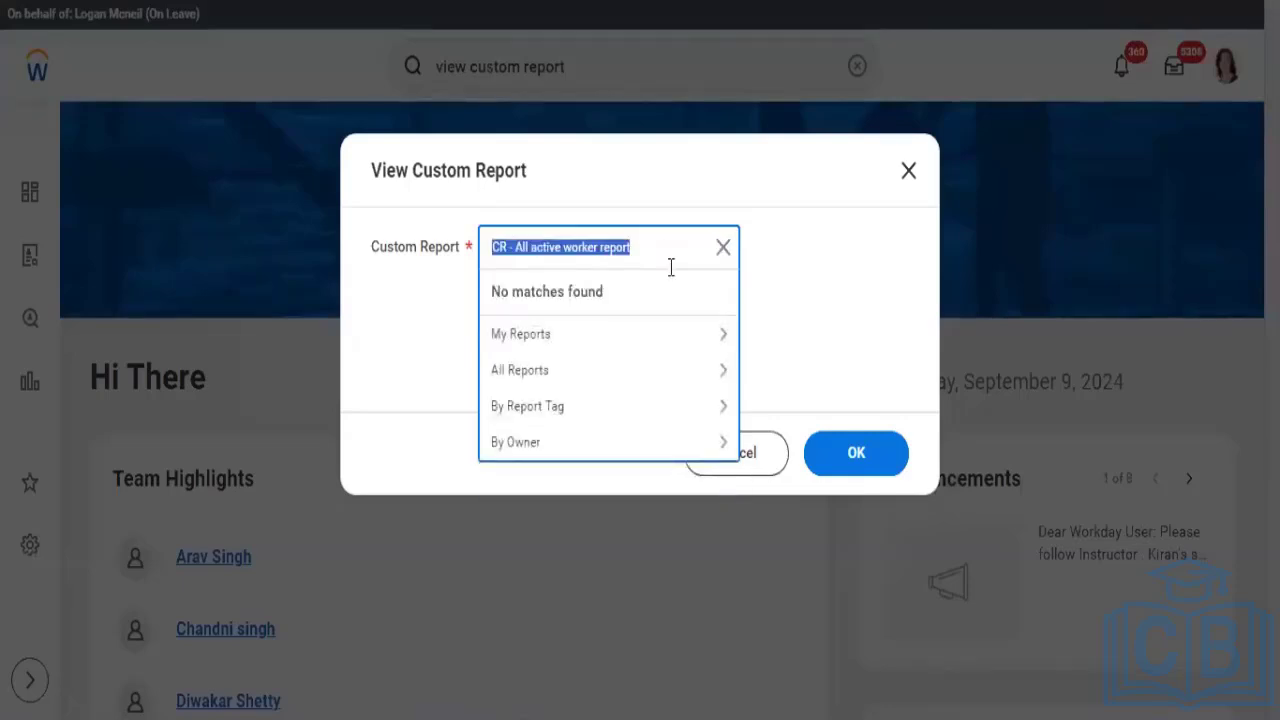
- Shorten the custom report search to "CR - All active e", run it, and extend it to "CR - All active employee"
{"action": "left_click", "coordinate": [656, 266]}
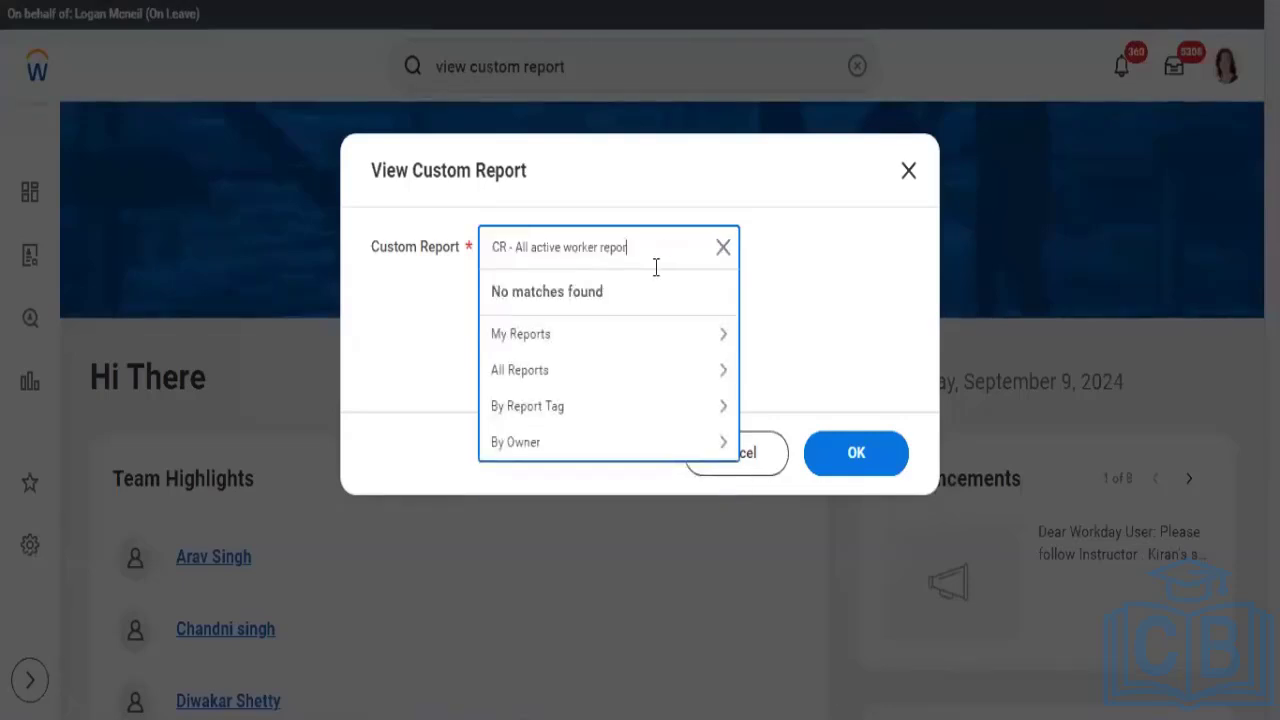
{"action": "key", "text": "BackSpace"}
{"action": "key", "text": "BackSpace"}
{"action": "key", "text": "BackSpace"}
{"action": "key", "text": "Return"}
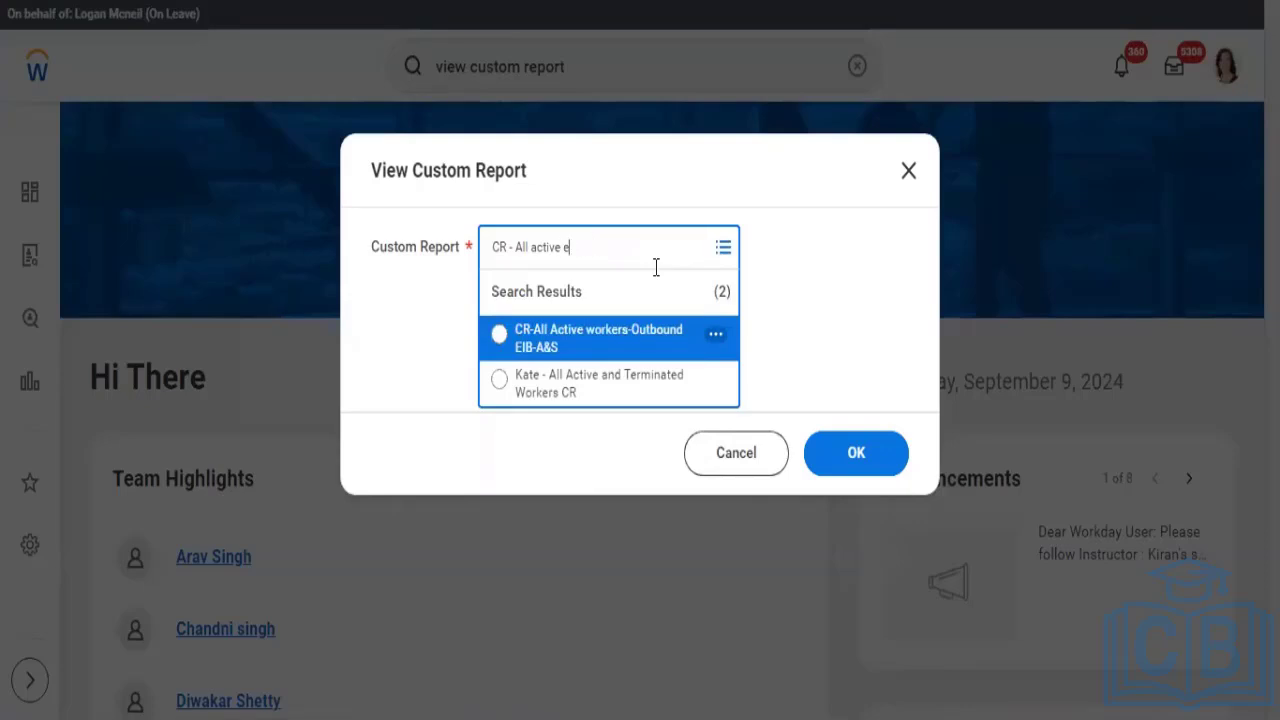
{"action": "type", "text": "mployee"}
{"action": "key", "text": "Return"}
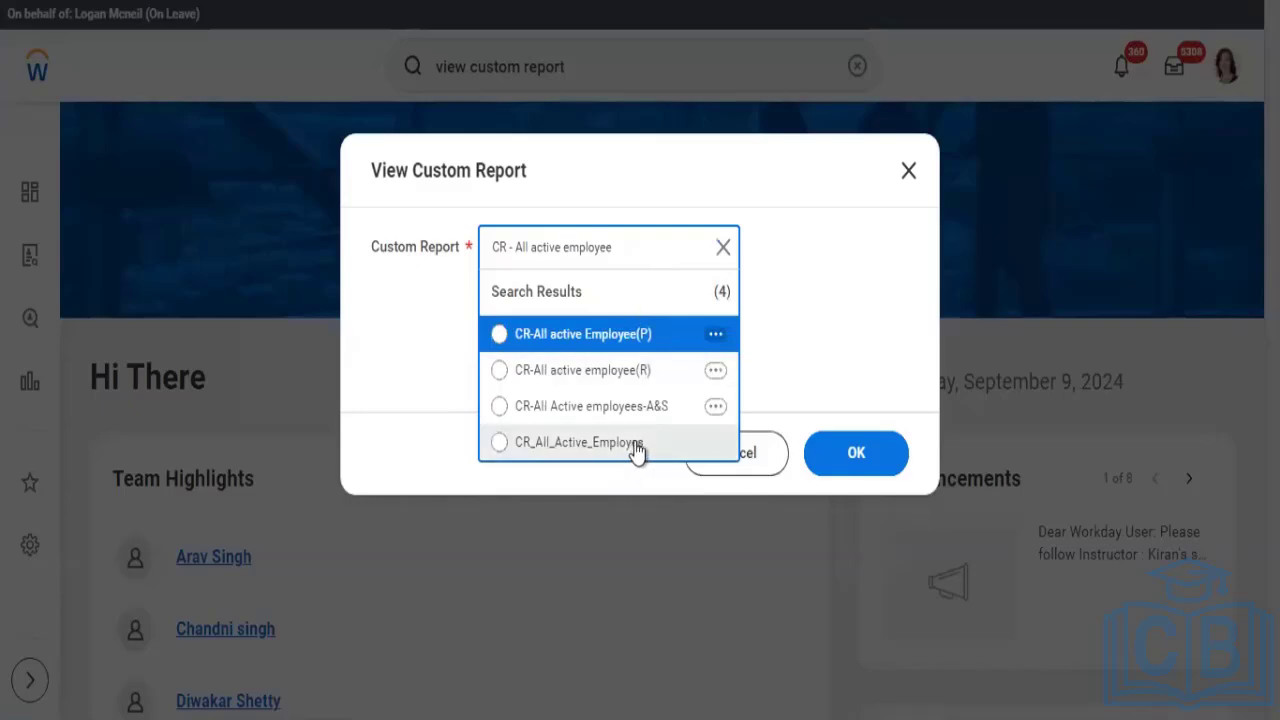
- Extend the custom report search to "CR - All active employee - report" and run it
{"action": "left_click", "coordinate": [641, 245]}
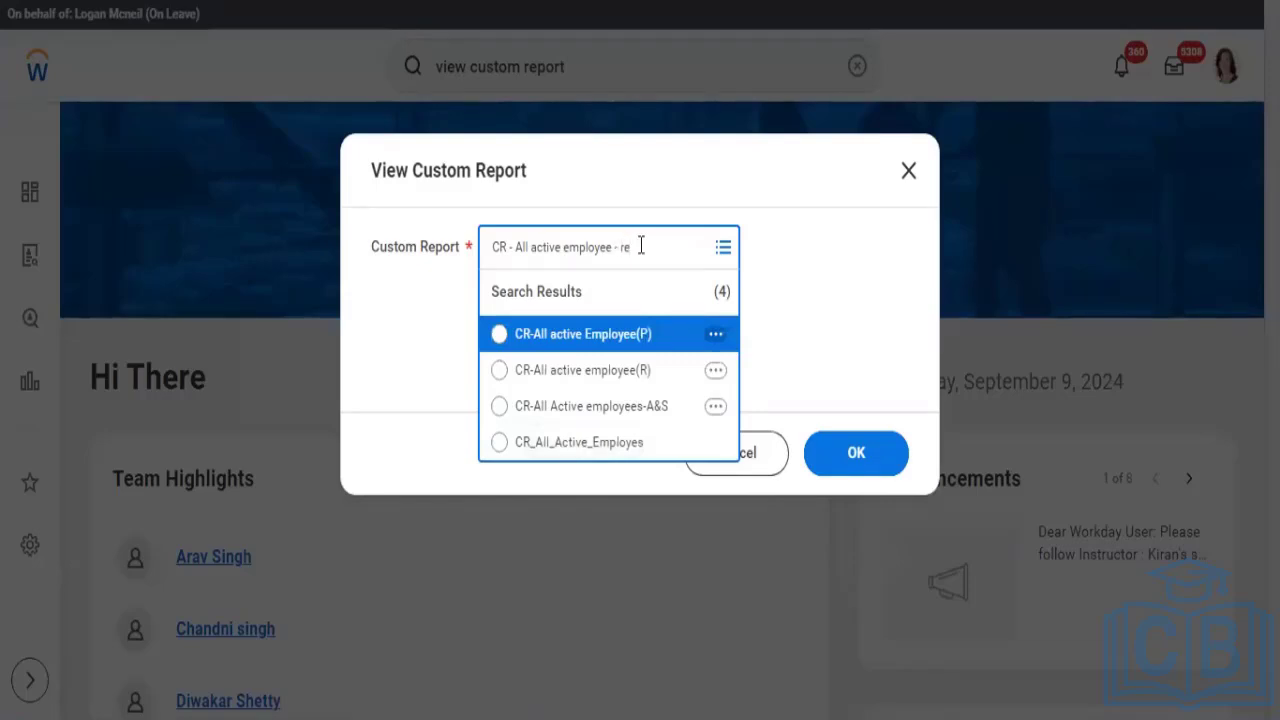
{"action": "type", "text": "- report"}
{"action": "key", "text": "Return"}
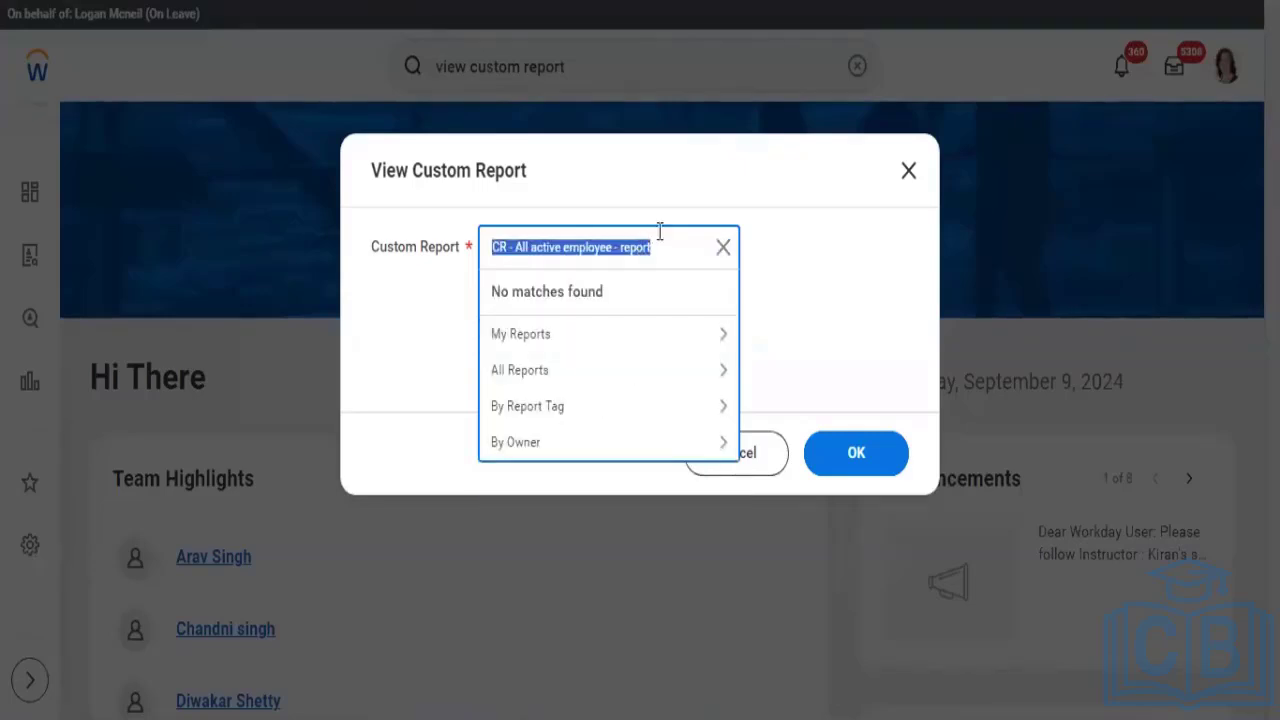
- Search again for "CR - All active employee", select CR_All_Active_Employes and open its report definition
{"action": "left_click", "coordinate": [676, 240]}
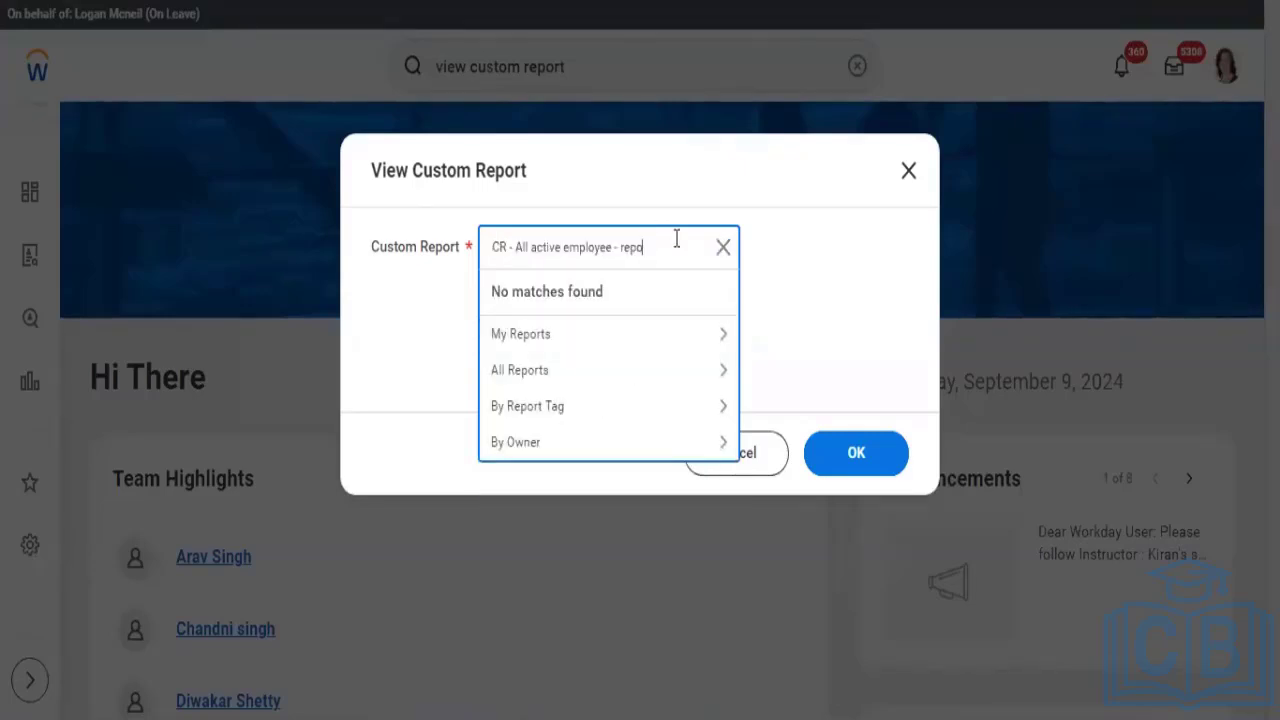
{"action": "key", "text": "BackSpace"}
{"action": "key", "text": "BackSpace"}
{"action": "key", "text": "BackSpace"}
{"action": "key", "text": "Return"}
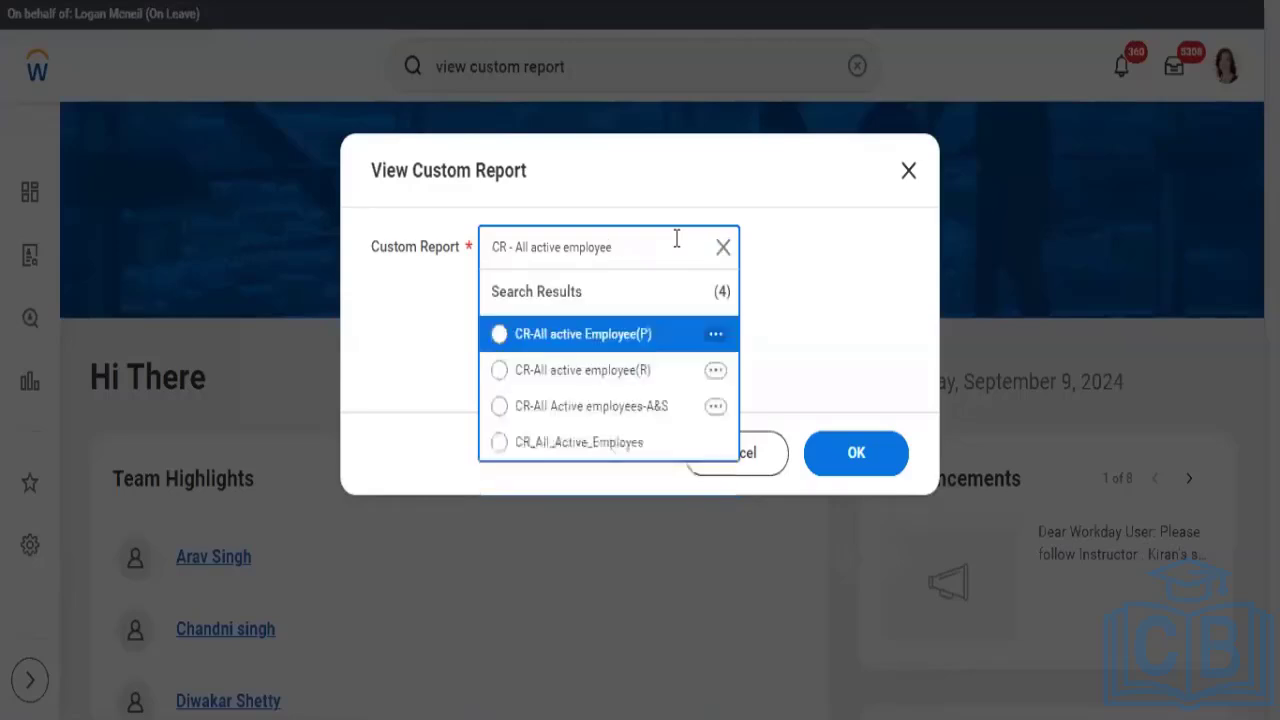
{"action": "left_click", "coordinate": [600, 447]}
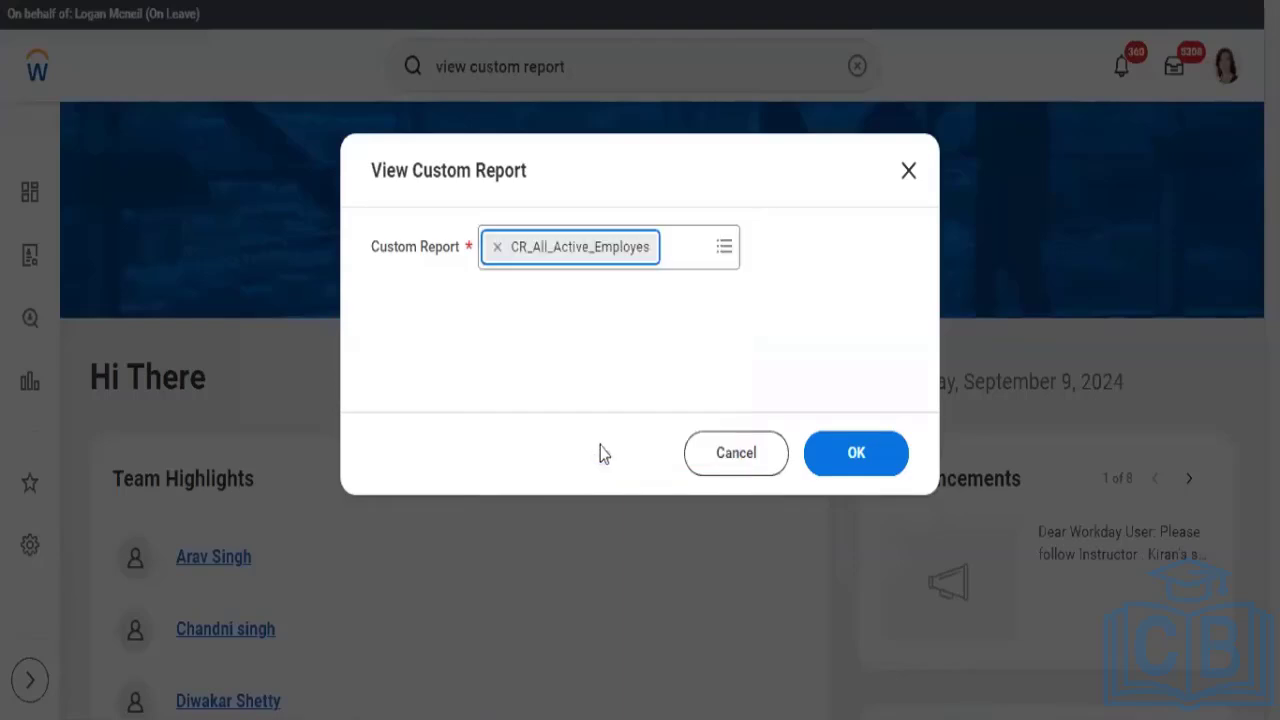
{"action": "left_click", "coordinate": [874, 466]}
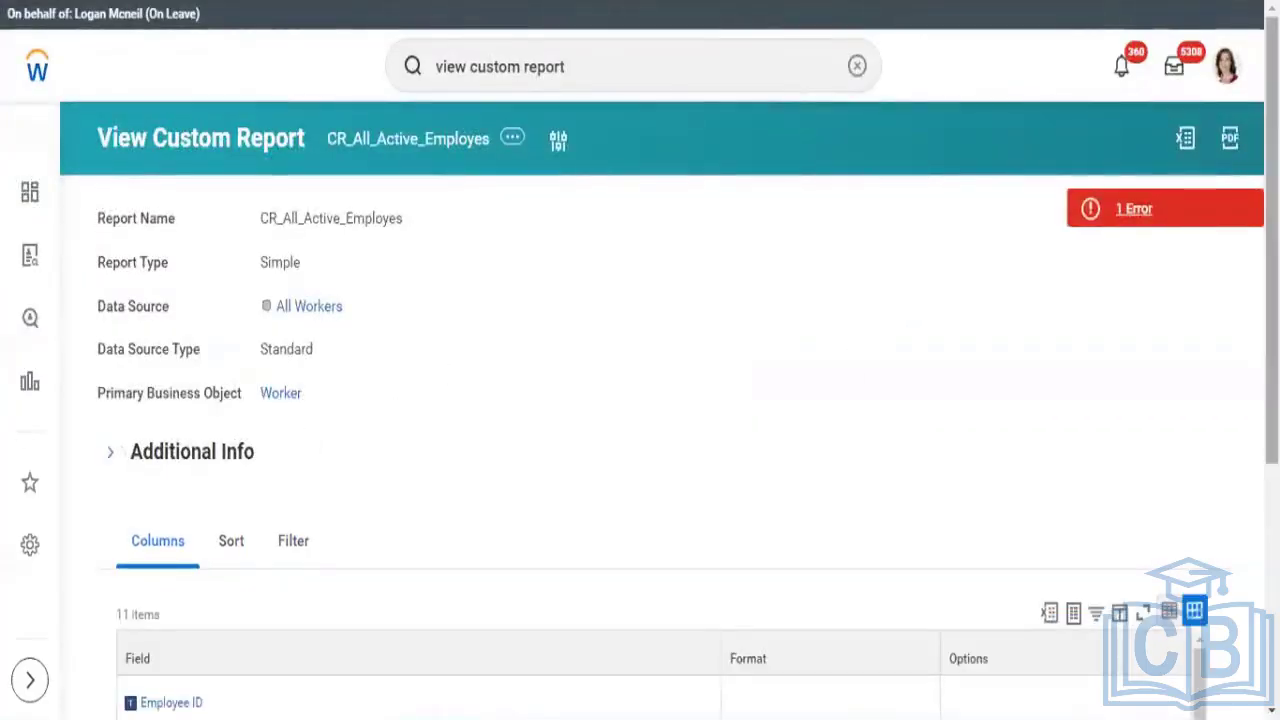
- Review the report definition's columns, search for "create custom report" and open the Create Custom Report task
{"action": "scroll", "coordinate": [640, 400], "scroll_direction": "down", "scroll_amount": 4}
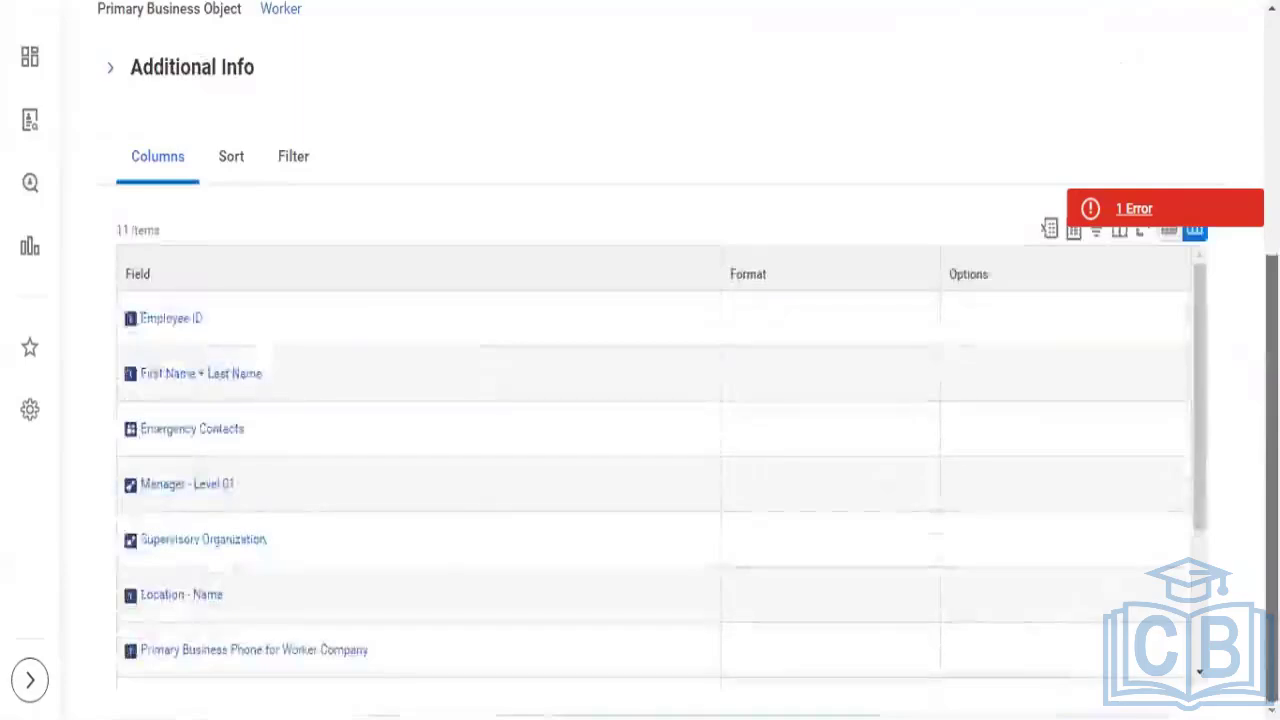
{"action": "scroll", "coordinate": [1177, 72], "scroll_direction": "up", "scroll_amount": 4}
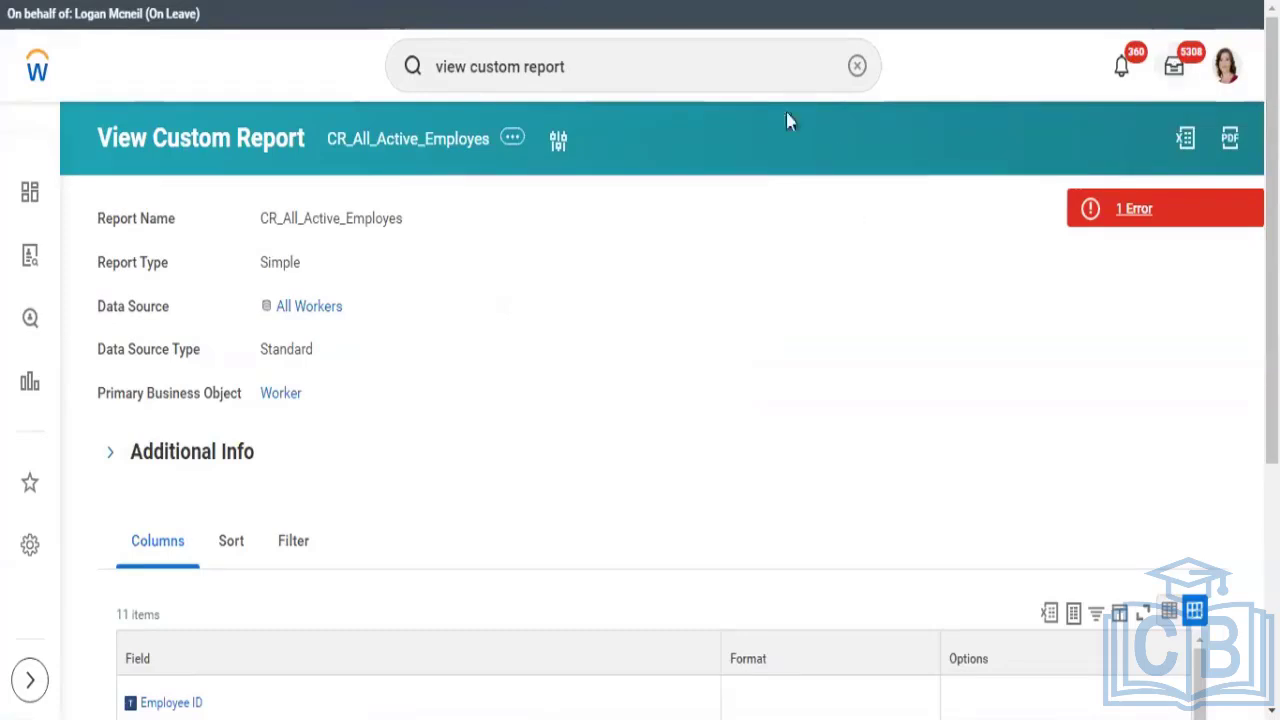
{"action": "left_click", "coordinate": [647, 73]}
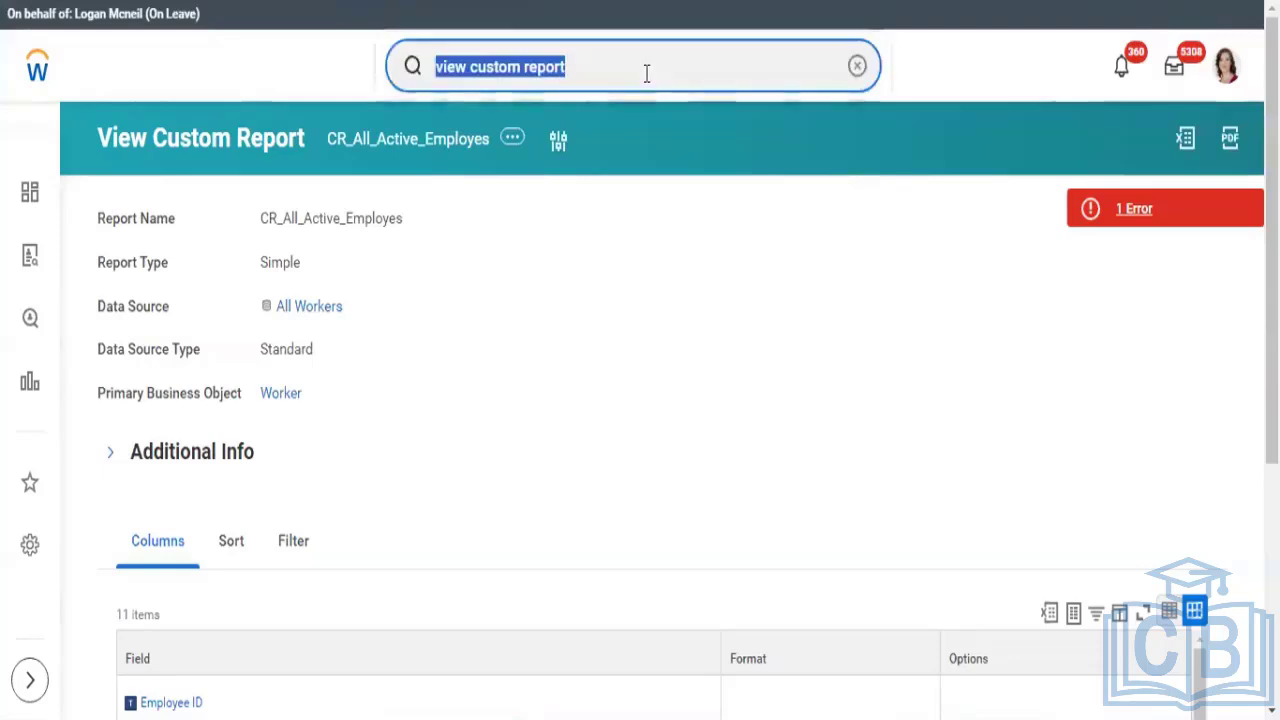
{"action": "type", "text": "cre"}
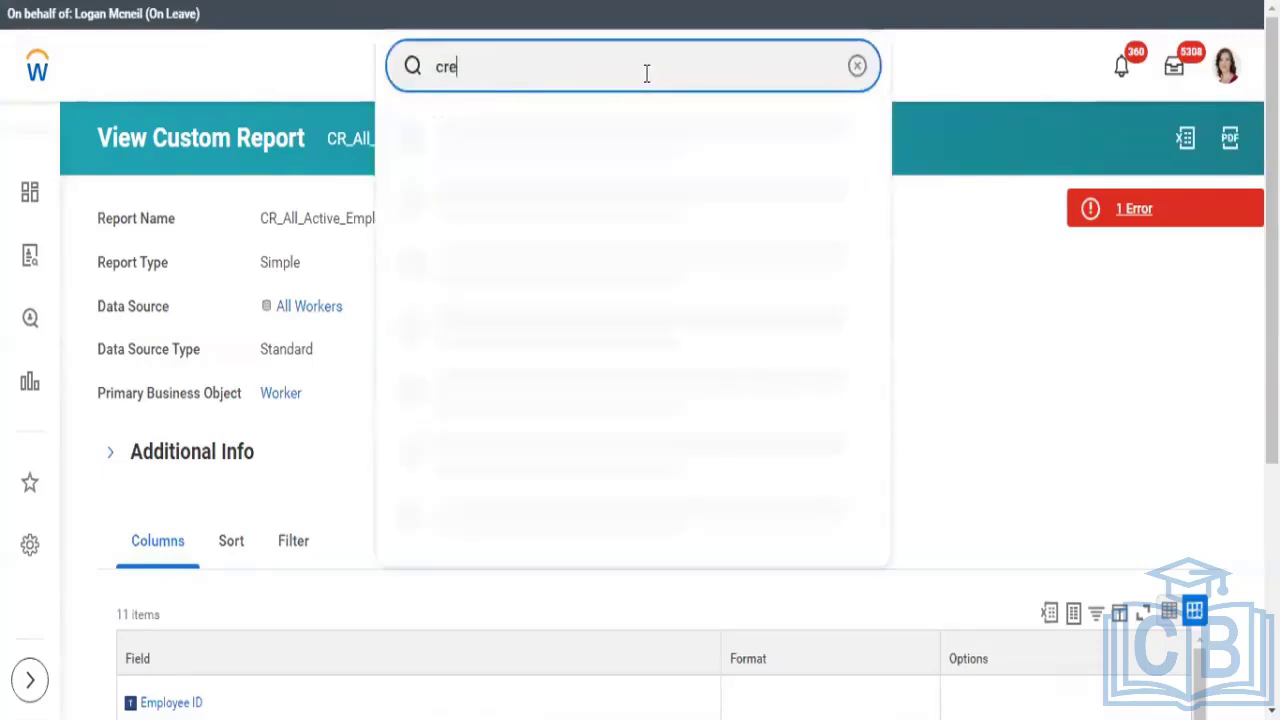
{"action": "type", "text": "ate custom report"}
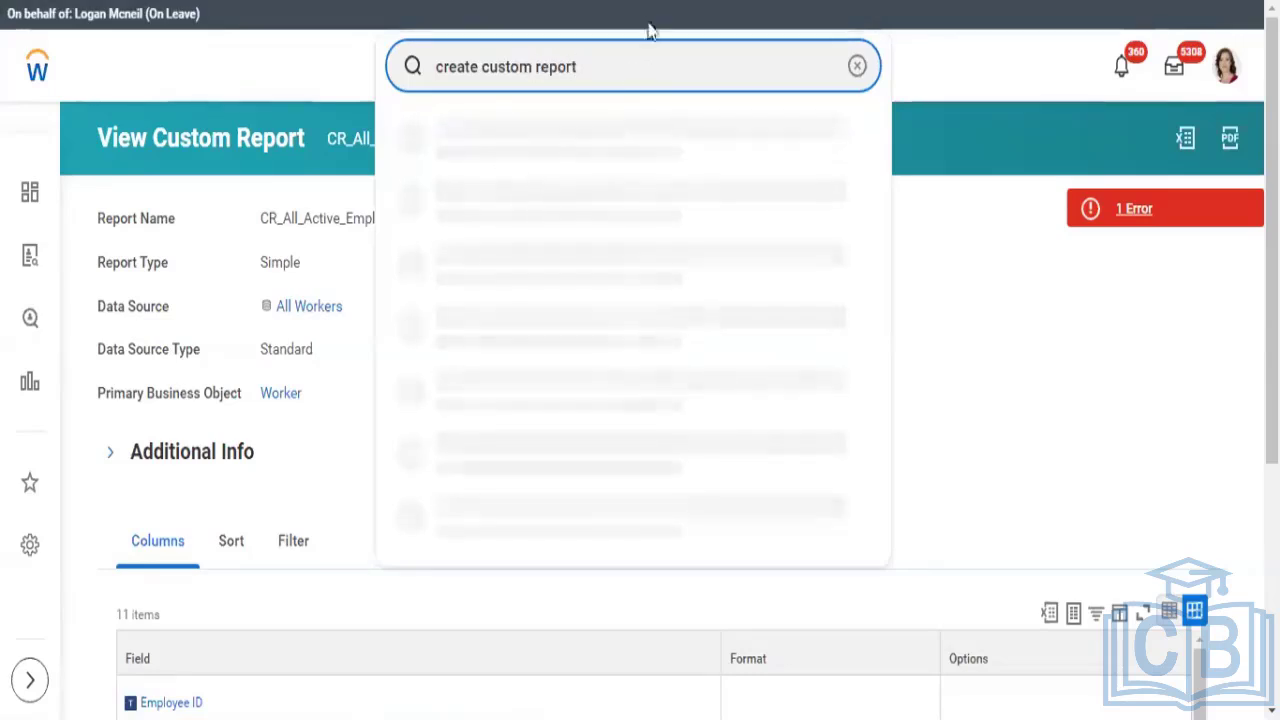
{"action": "left_click", "coordinate": [502, 157]}
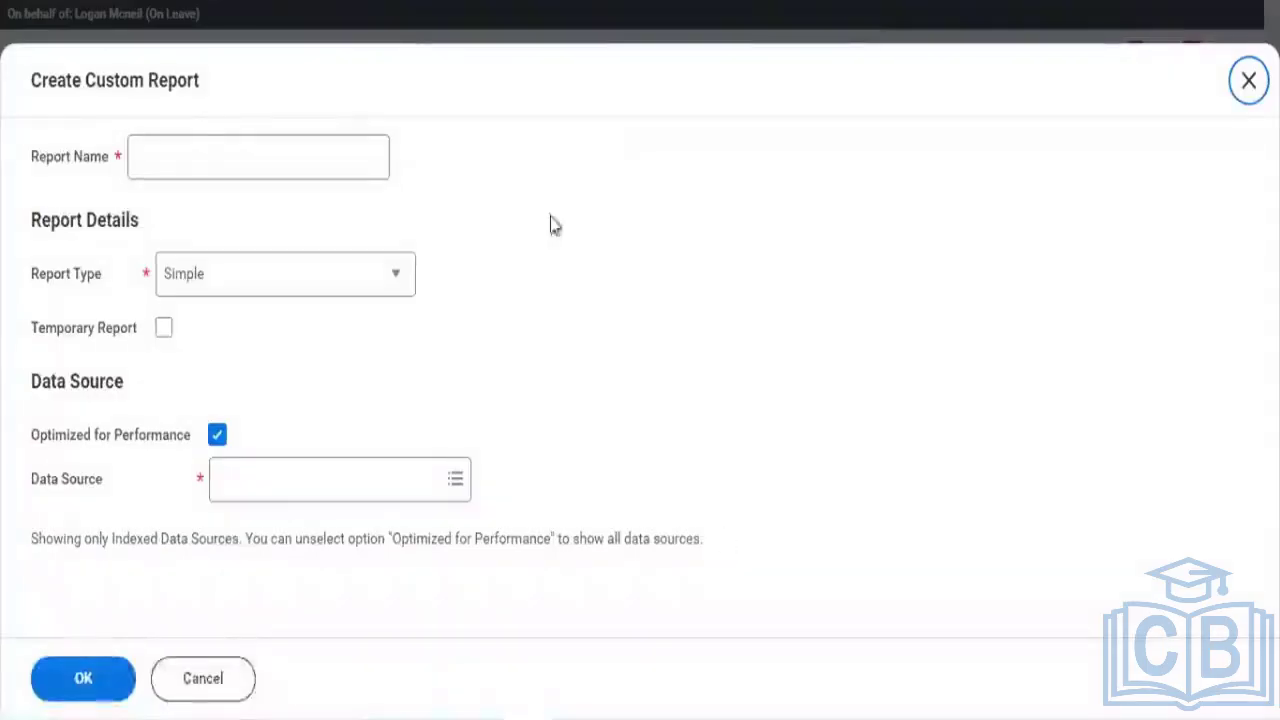
- Name the new report "CF - All Calc field Report" and set its report type to Advanced
{"action": "left_click", "coordinate": [177, 147]}
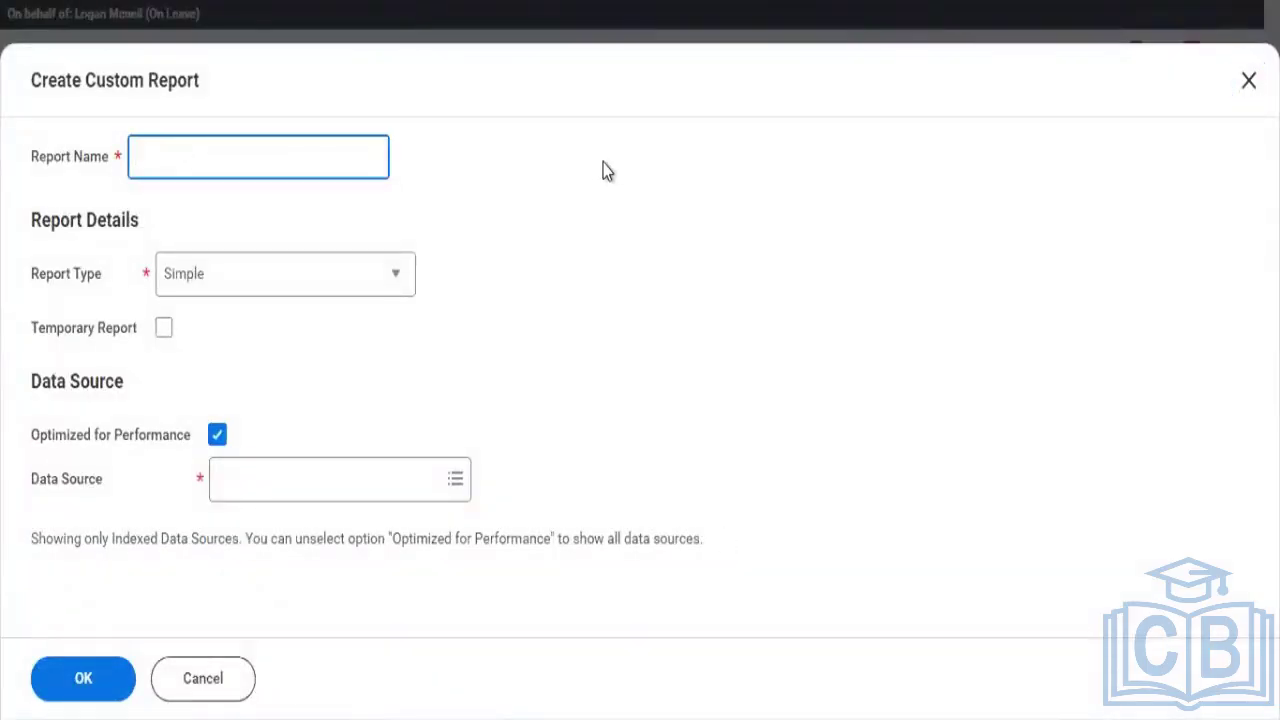
{"action": "type", "text": "CF - All Calc field"}
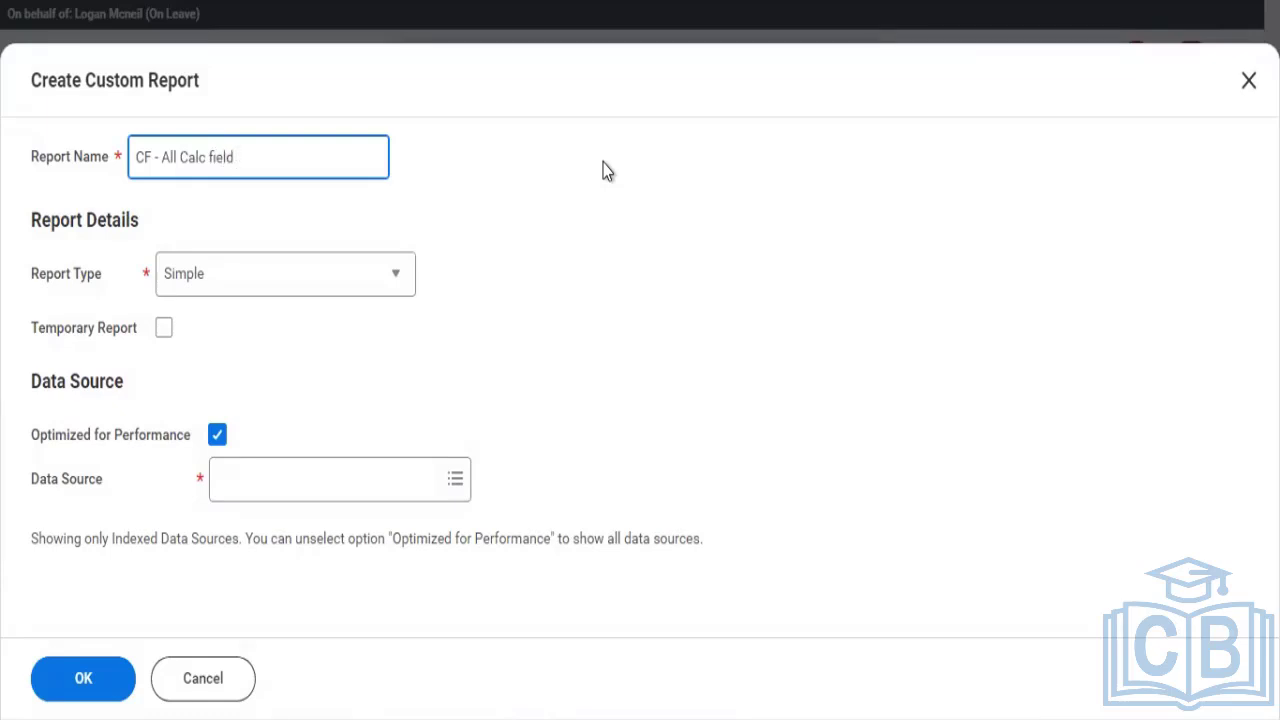
{"action": "type", "text": " Report"}
{"action": "left_click", "coordinate": [245, 294]}
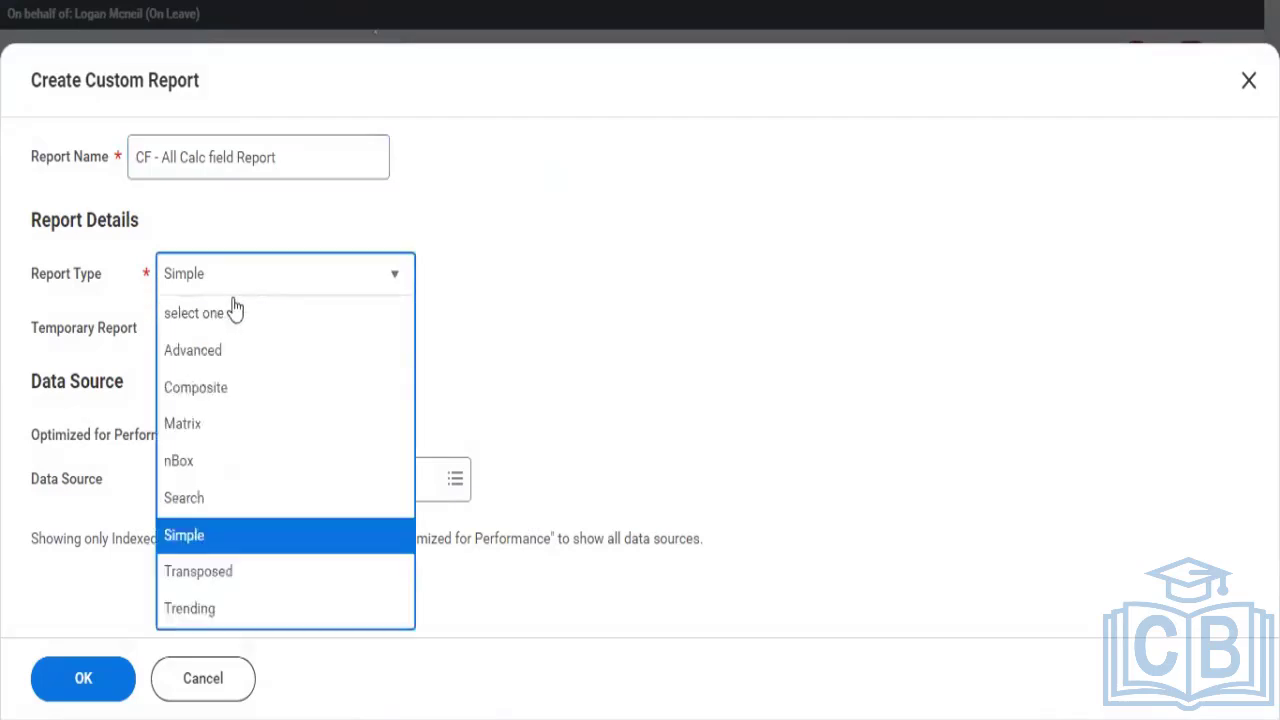
{"action": "left_click", "coordinate": [201, 358]}
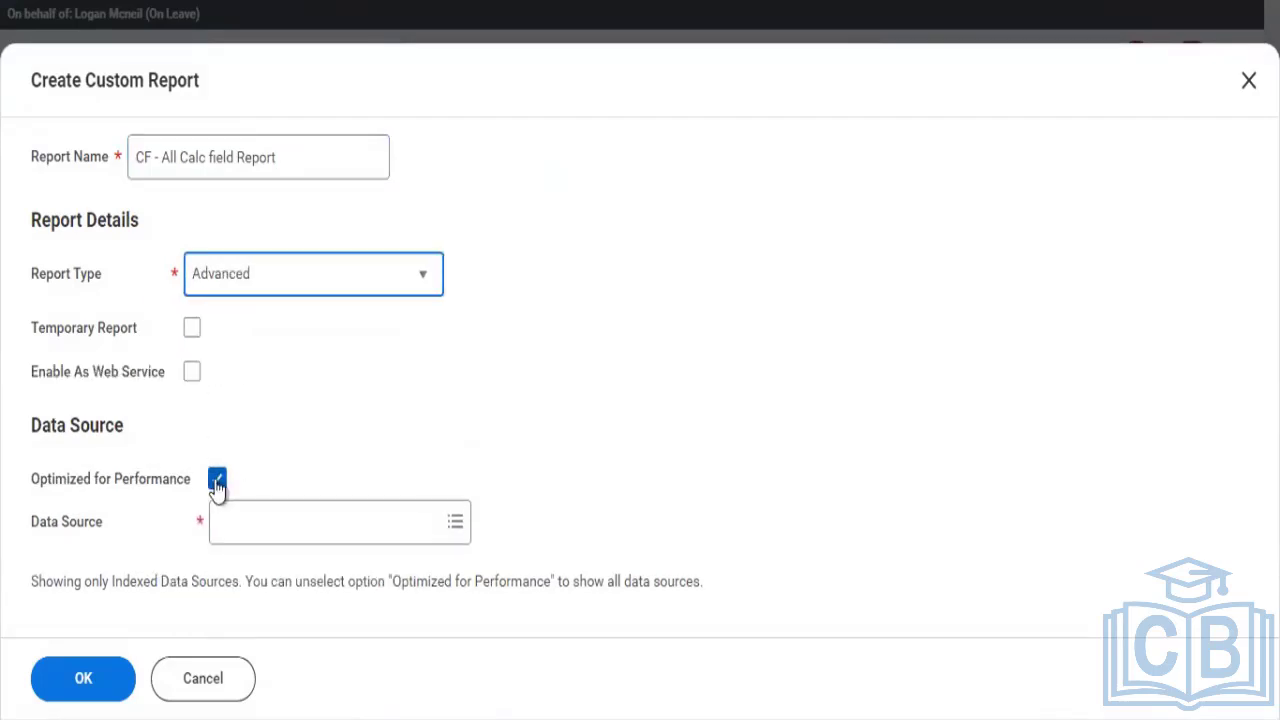
- Turn off Optimized for Performance, set the data source to All Workers and create the report
{"action": "left_click", "coordinate": [217, 482]}
{"action": "left_click", "coordinate": [255, 590]}
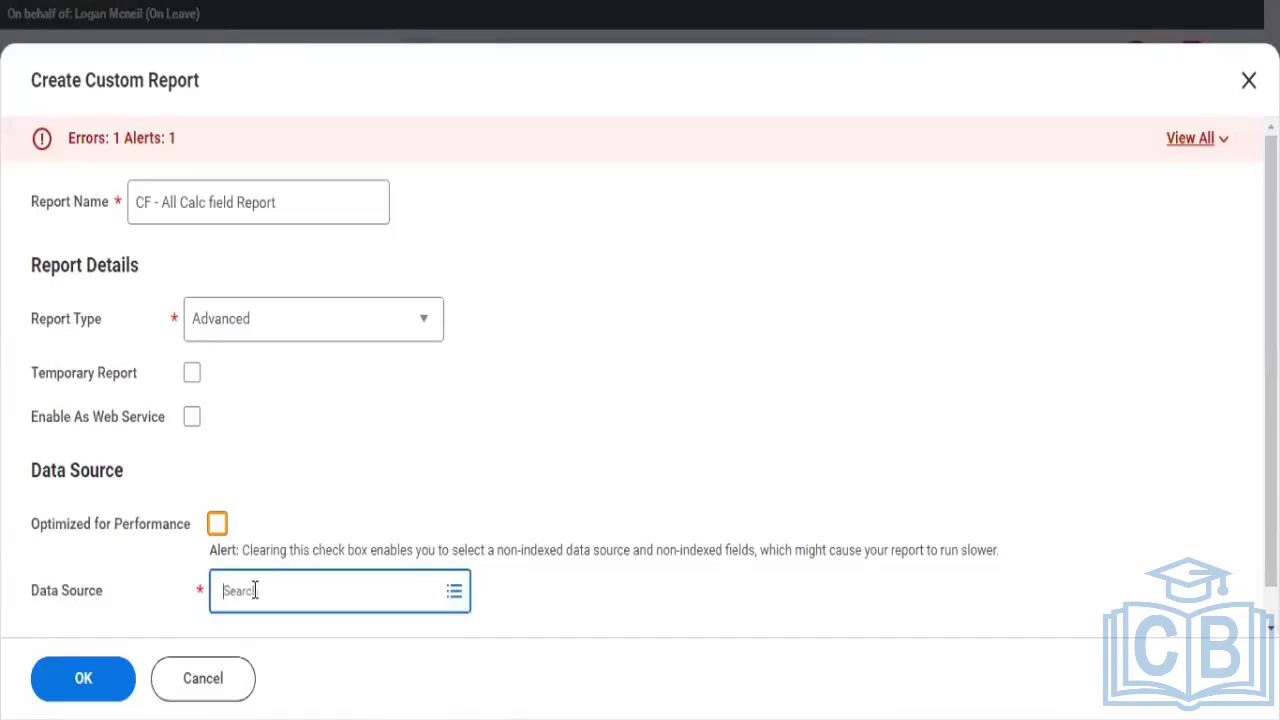
{"action": "type", "text": "All wo"}
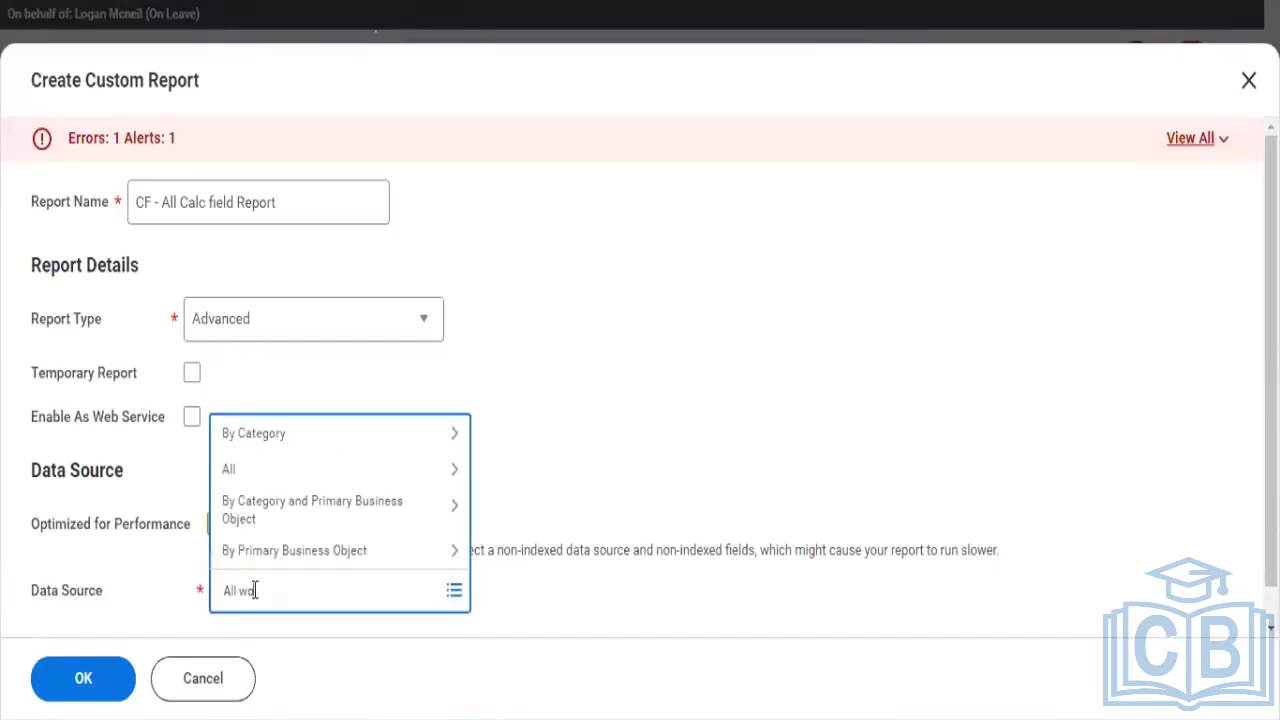
{"action": "type", "text": "rkers"}
{"action": "key", "text": "Return"}
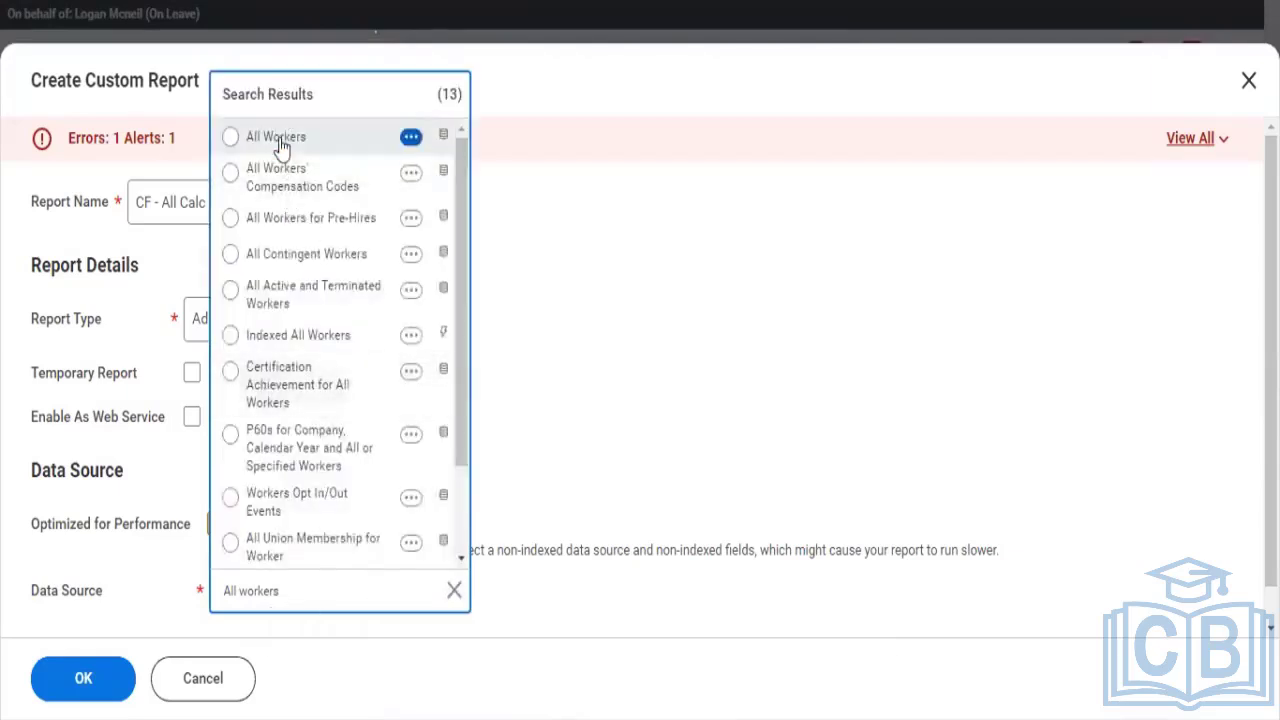
{"action": "left_click", "coordinate": [280, 146]}
{"action": "left_click", "coordinate": [83, 679]}
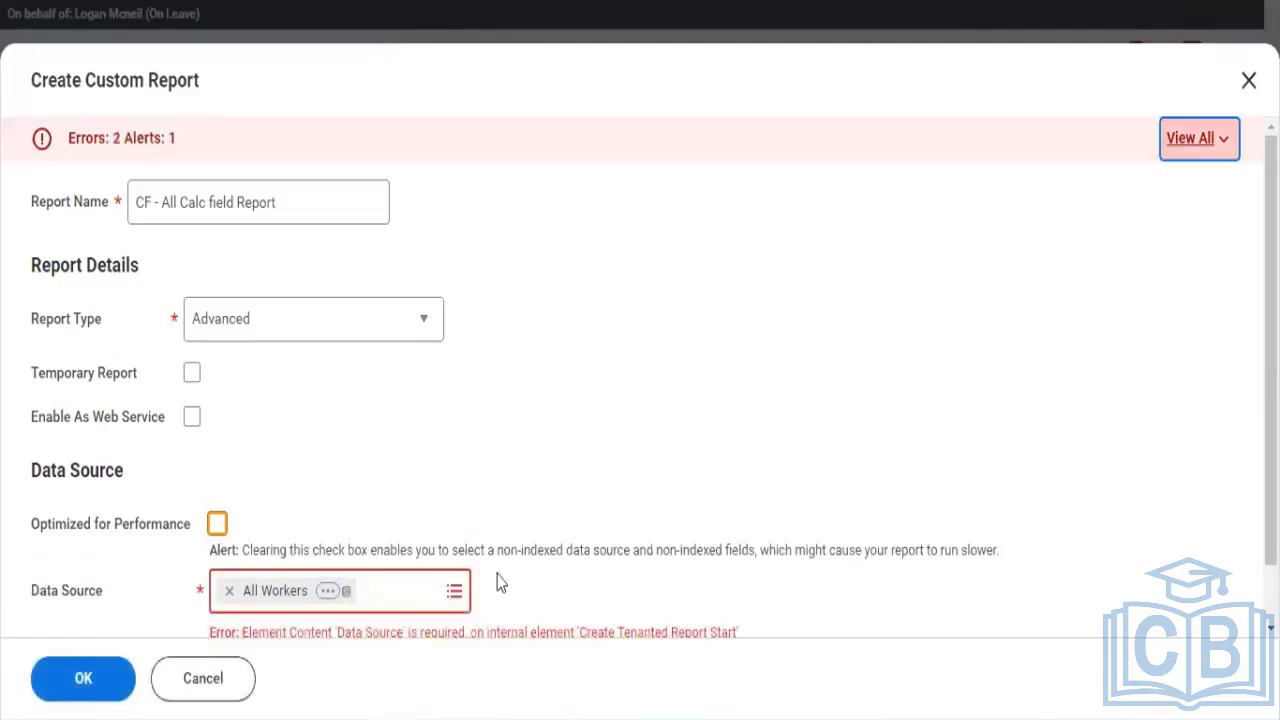
{"action": "left_click", "coordinate": [110, 688]}
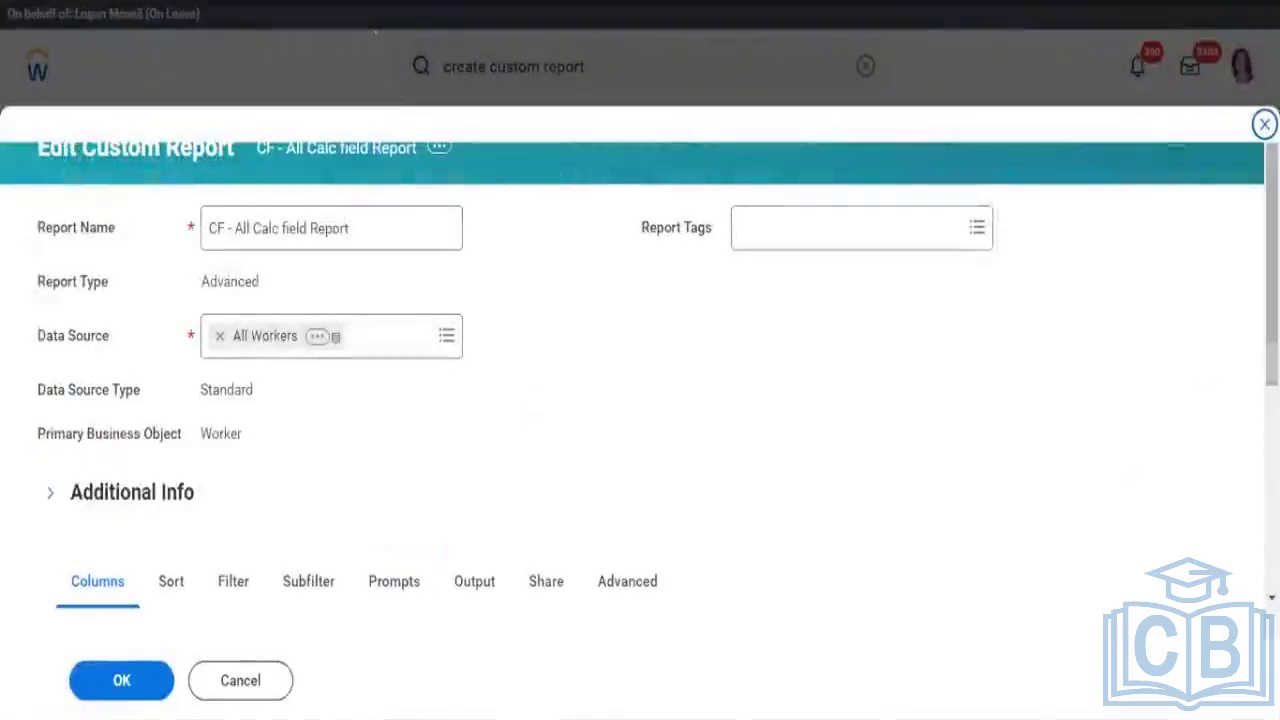
- Set the field of the first report column to Employee ID on the Worker business object
{"action": "scroll", "coordinate": [415, 495], "scroll_direction": "down", "scroll_amount": 4}
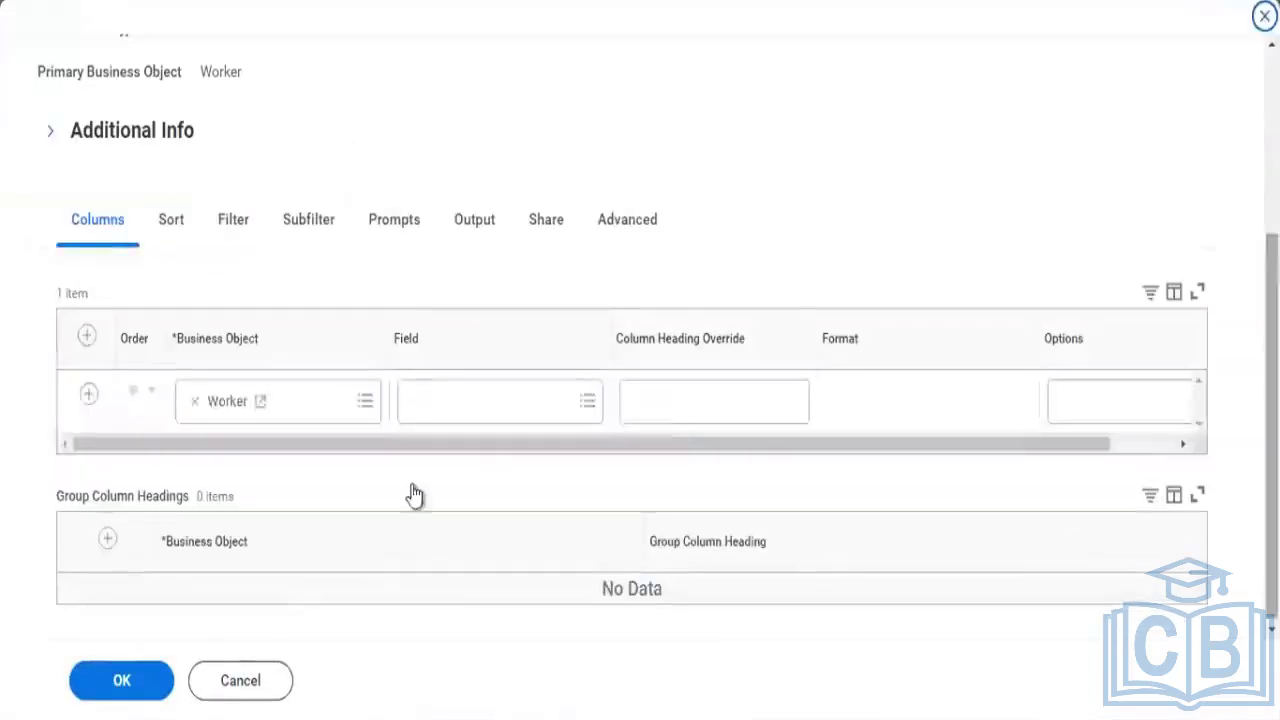
{"action": "left_click", "coordinate": [408, 401]}
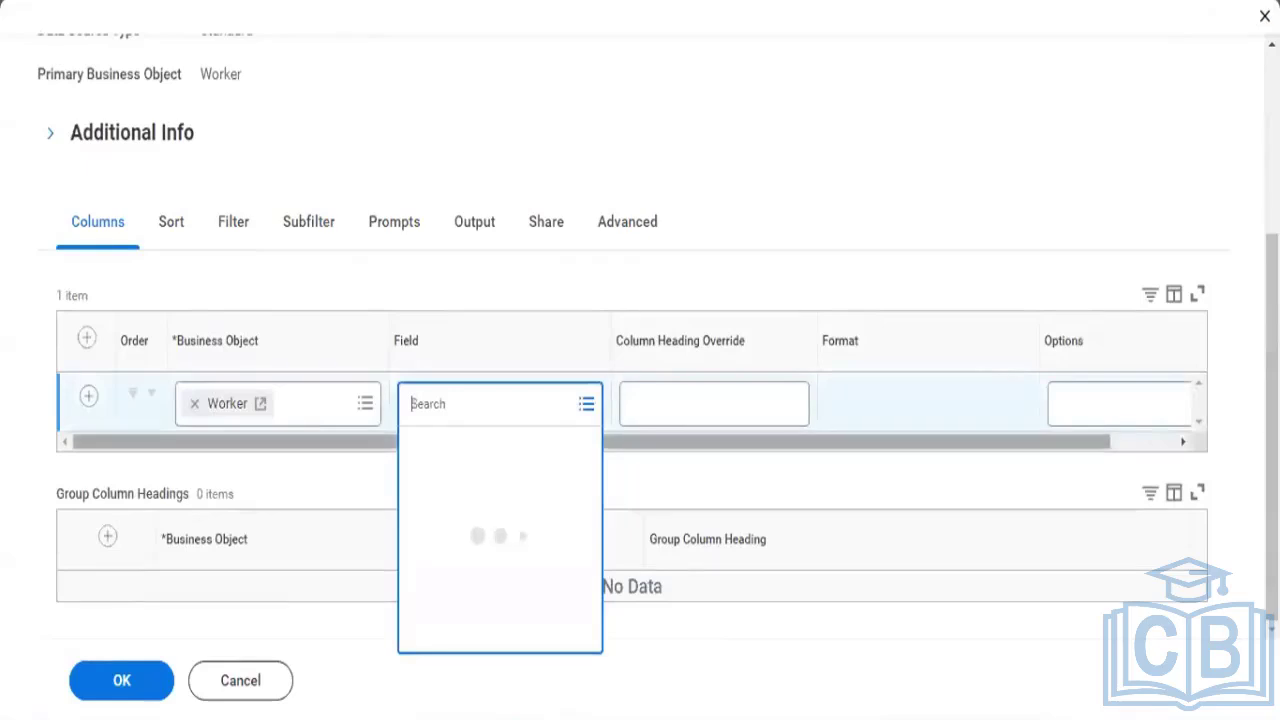
{"action": "type", "text": "employ"}
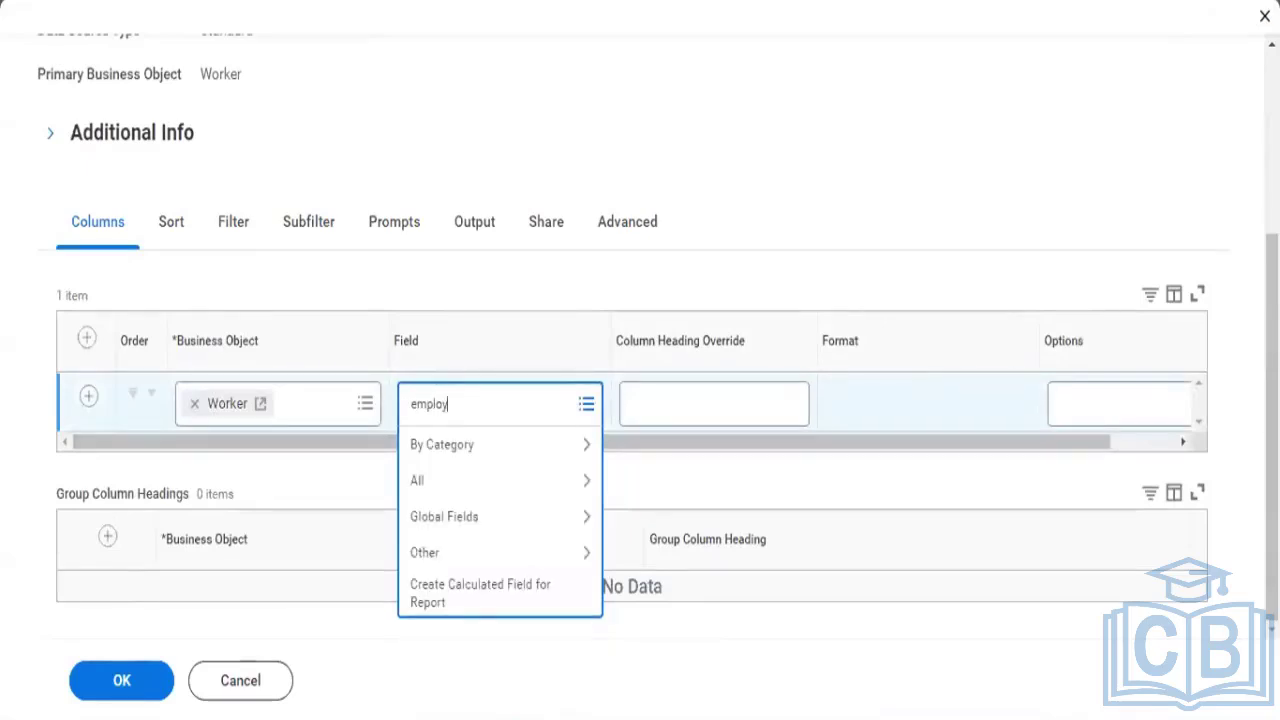
{"action": "type", "text": "ee ID"}
{"action": "key", "text": "Return"}
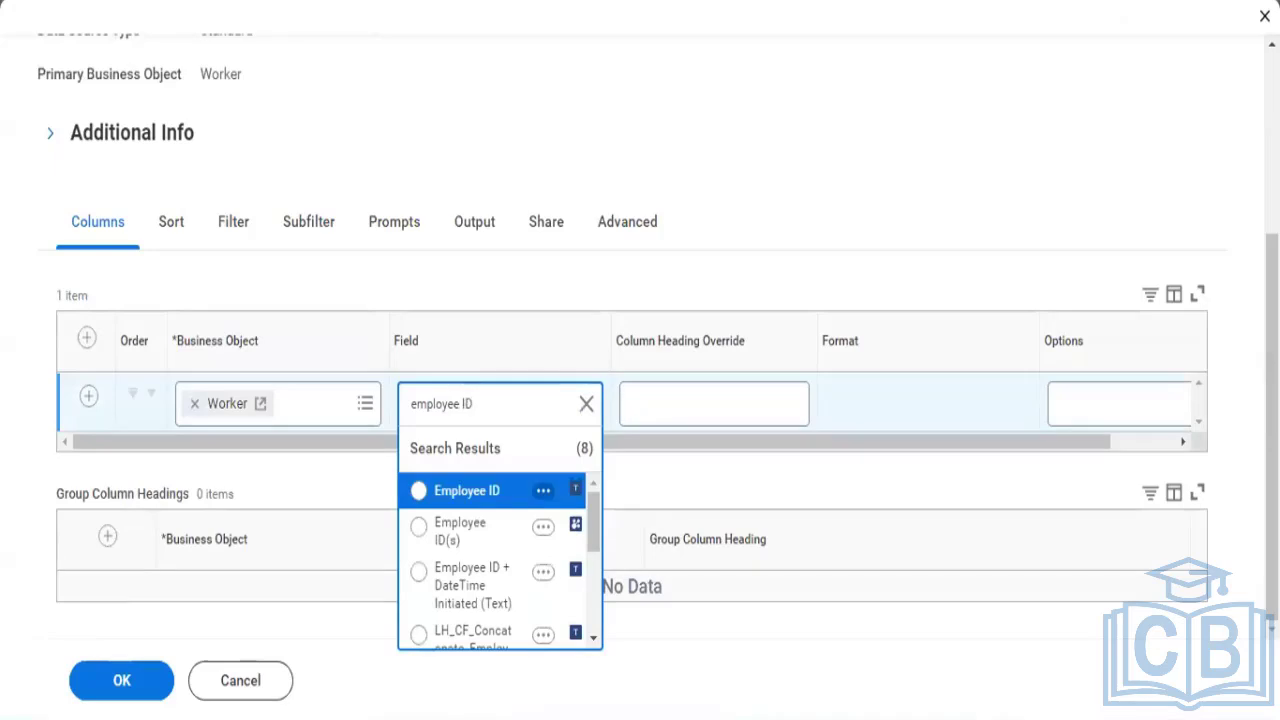
{"action": "left_click", "coordinate": [458, 492]}
- Add a second Worker column, search its fields for "Full name", check the Full Legal Name details and select that field
{"action": "left_click", "coordinate": [94, 414]}
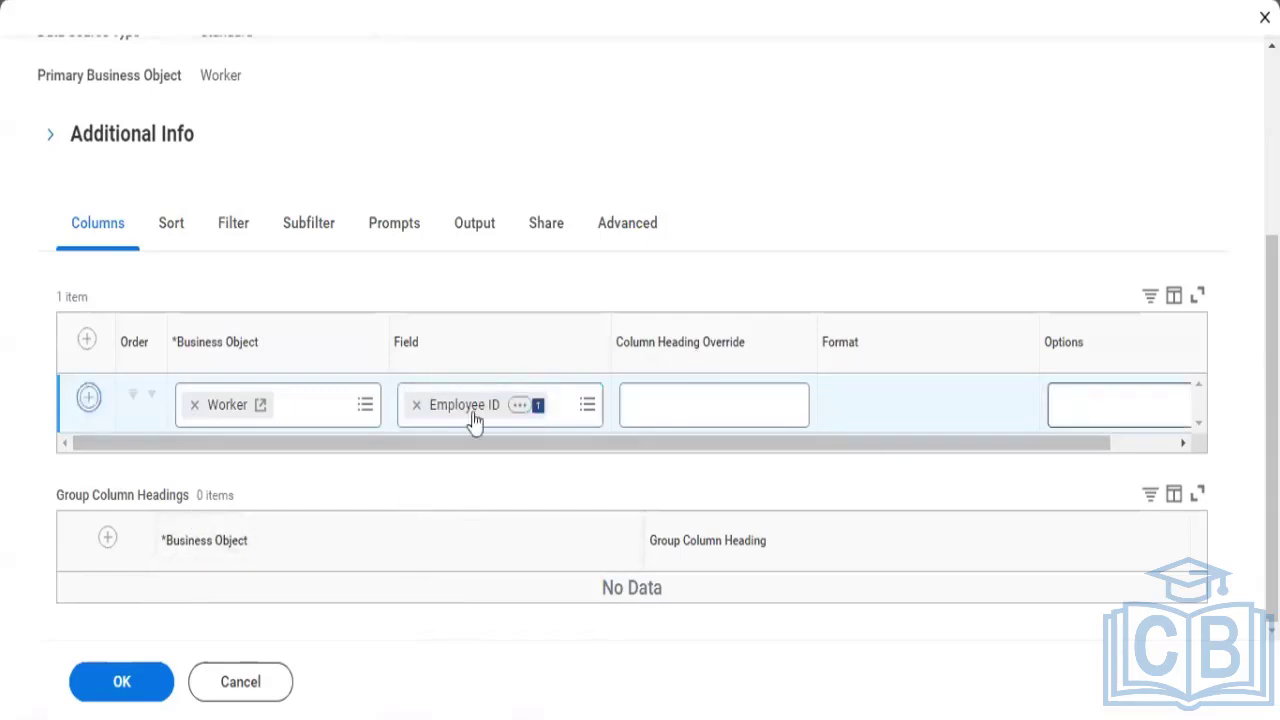
{"action": "left_click", "coordinate": [457, 467]}
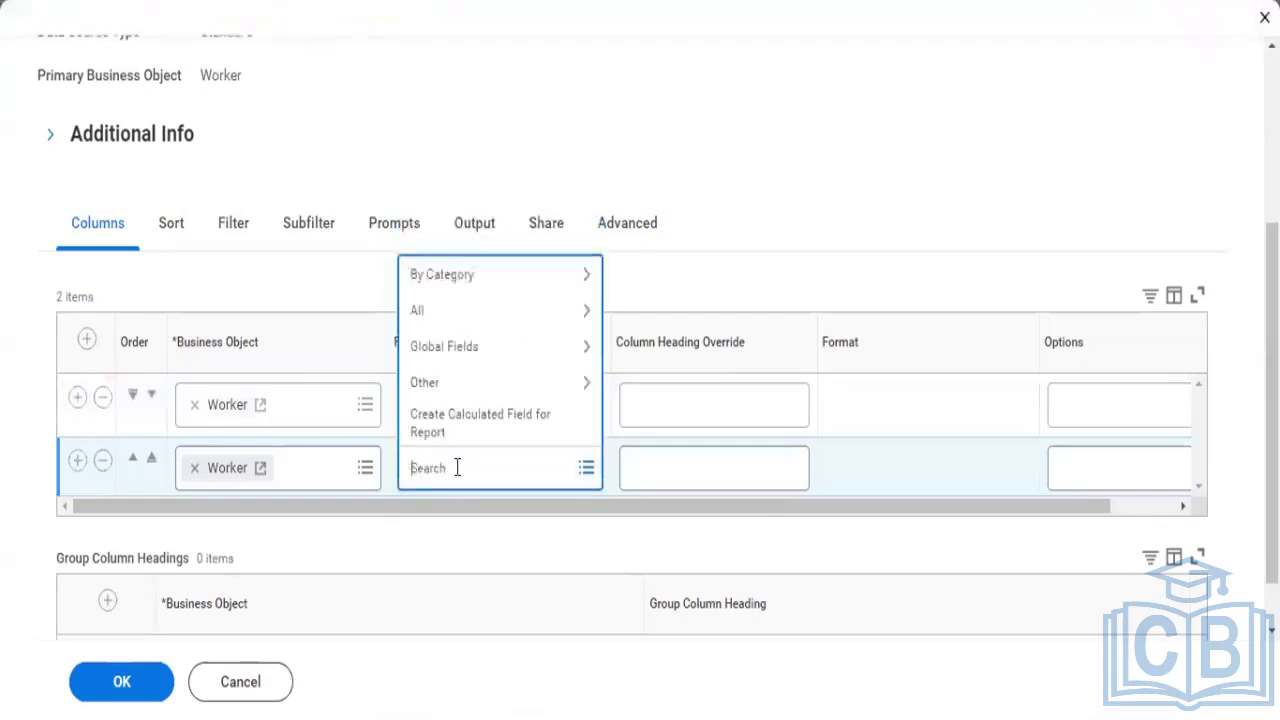
{"action": "type", "text": "Full name"}
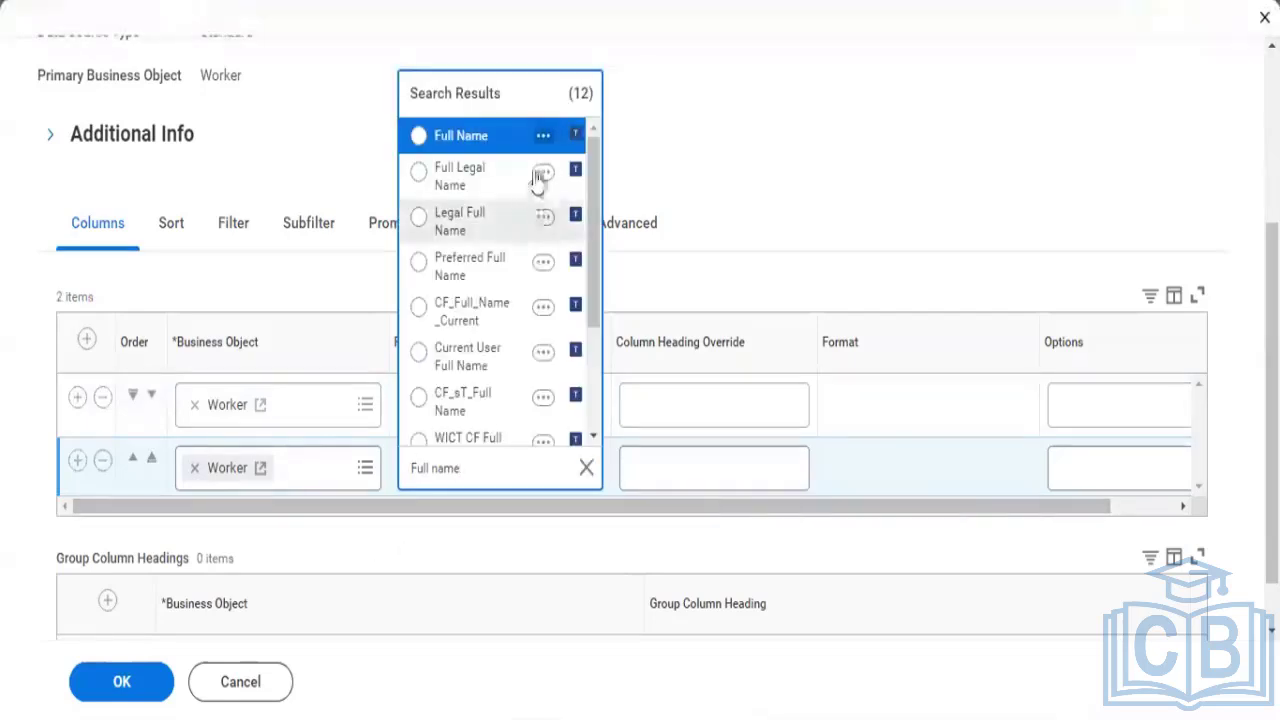
{"action": "left_click", "coordinate": [543, 174]}
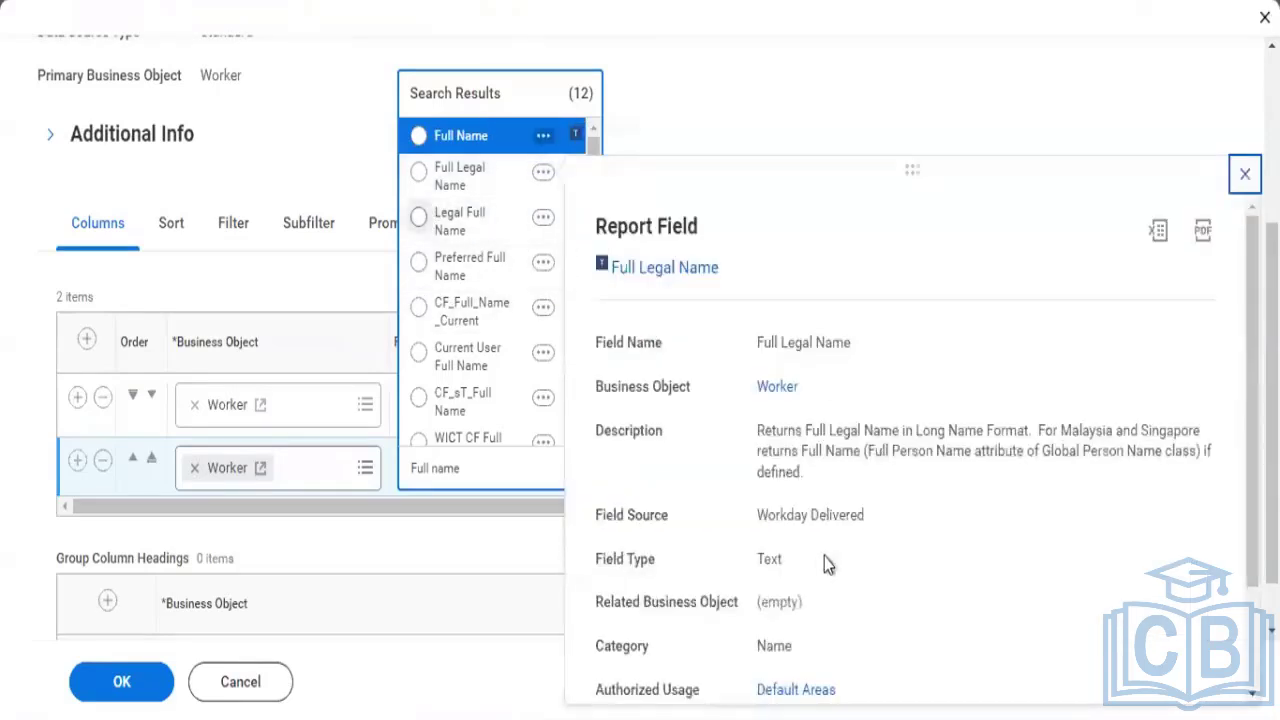
{"action": "left_click", "coordinate": [455, 188]}
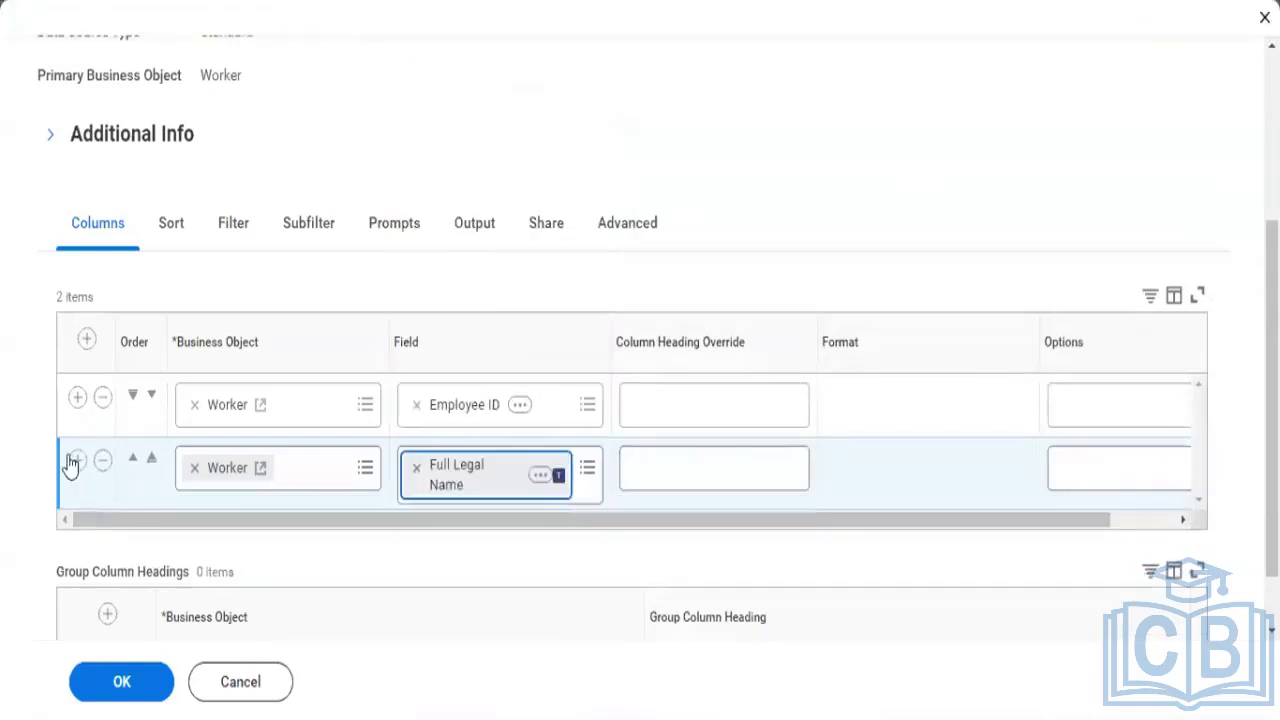
- Add a third Worker column and set its field to Hire Date
{"action": "left_click", "coordinate": [80, 529]}
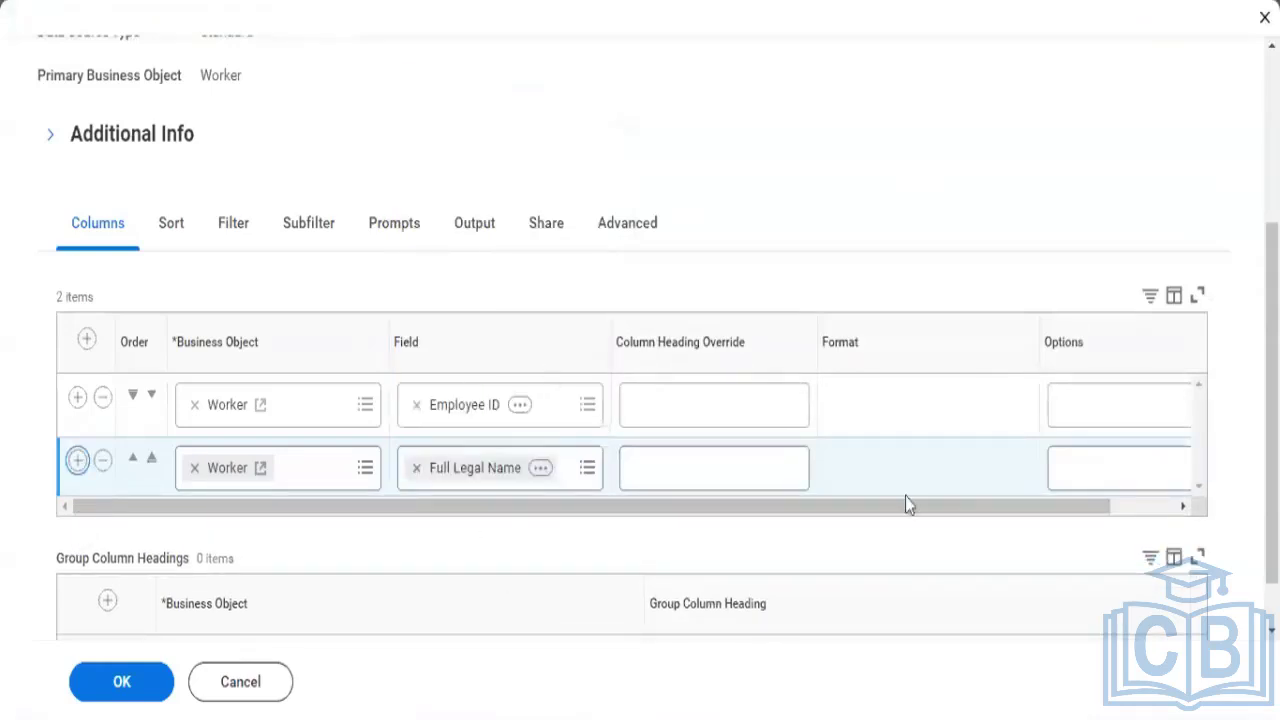
{"action": "left_click", "coordinate": [570, 526]}
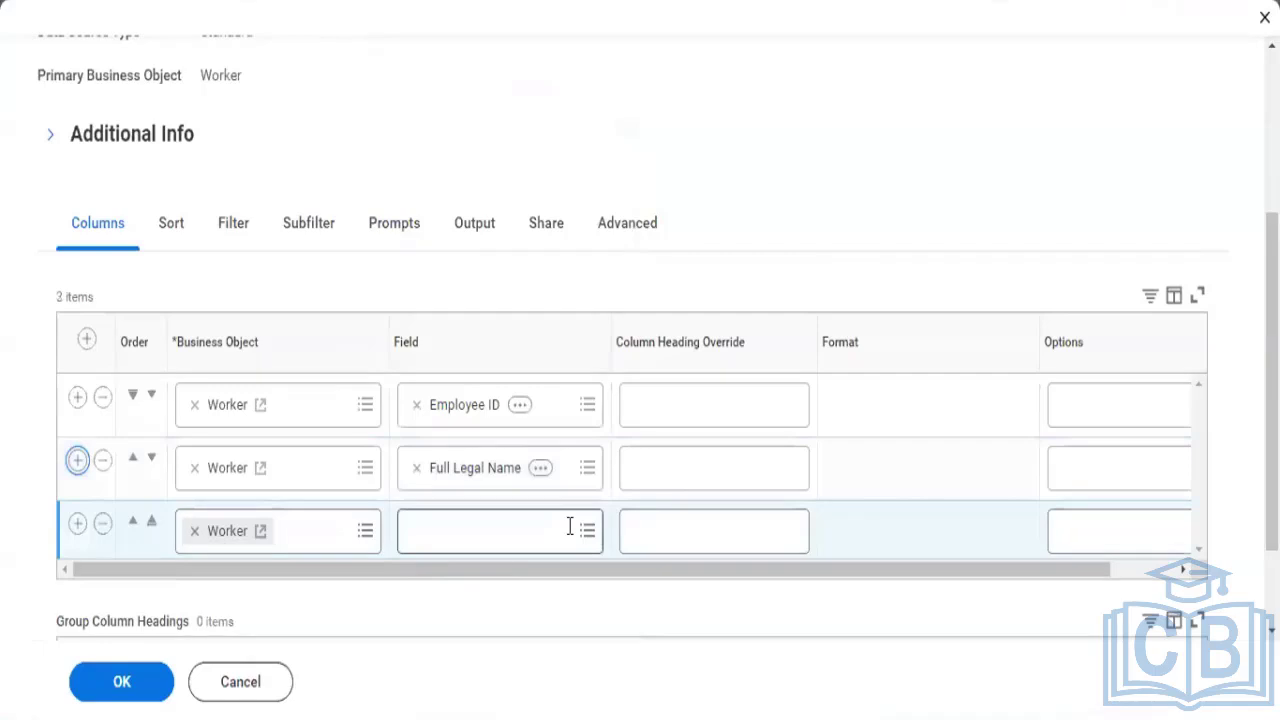
{"action": "type", "text": "H"}
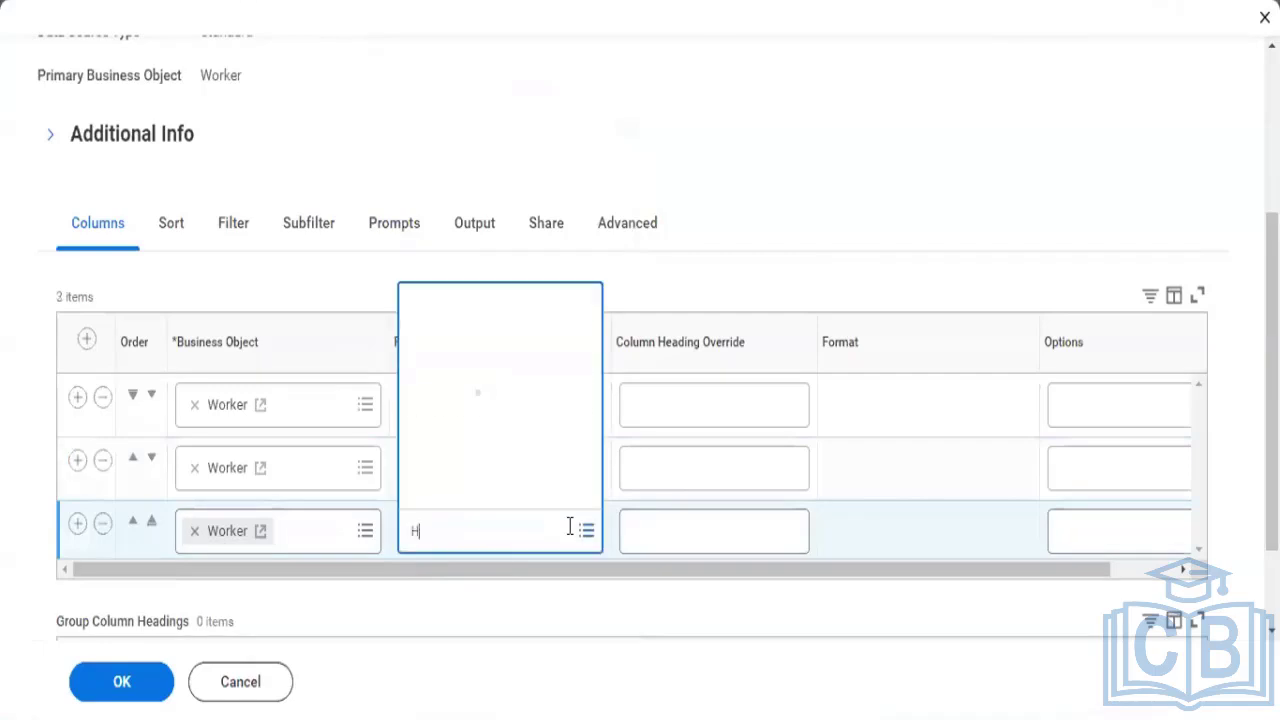
{"action": "type", "text": "ire Date"}
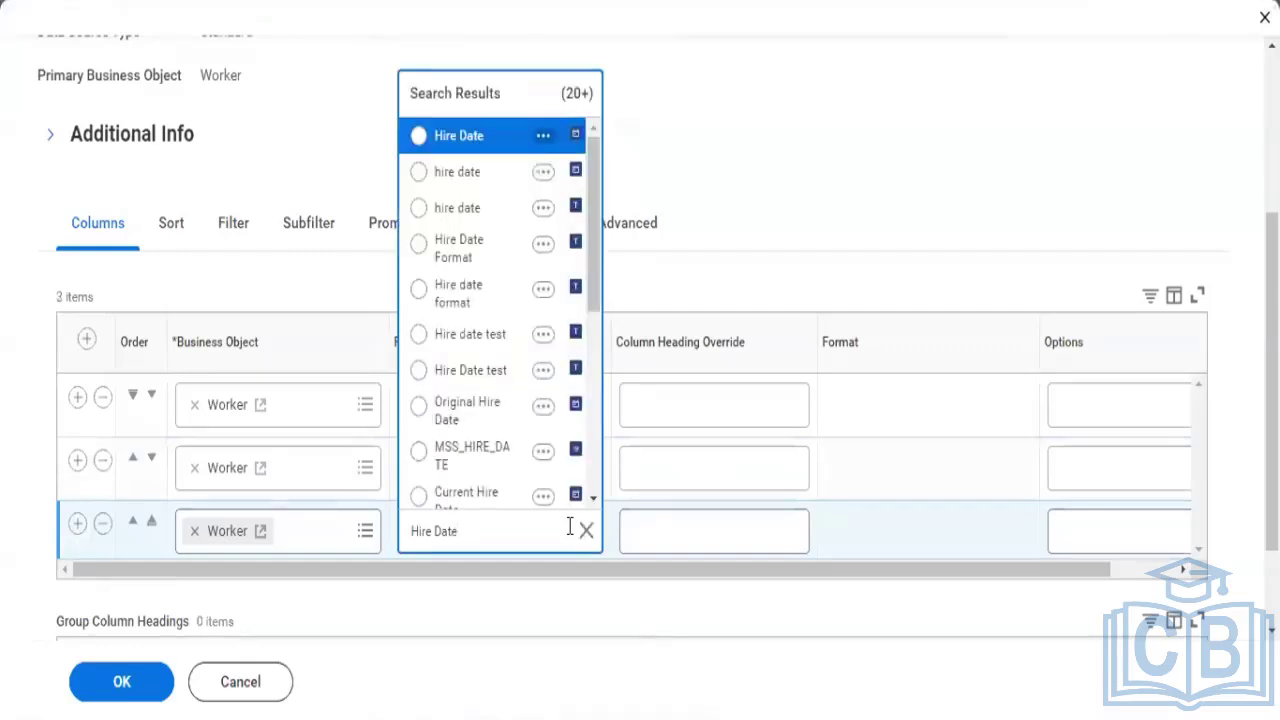
{"action": "left_click", "coordinate": [460, 135]}
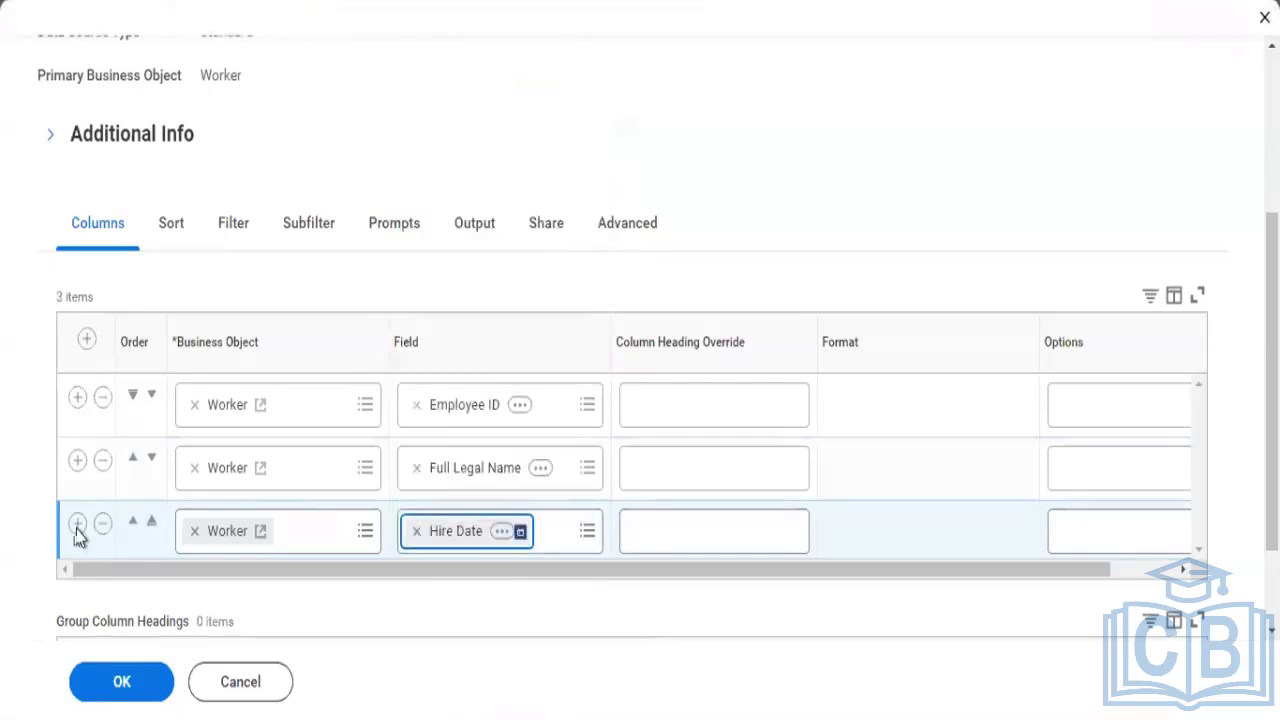
- Add several empty Worker column rows below the Hire Date column
{"action": "left_click", "coordinate": [903, 672]}
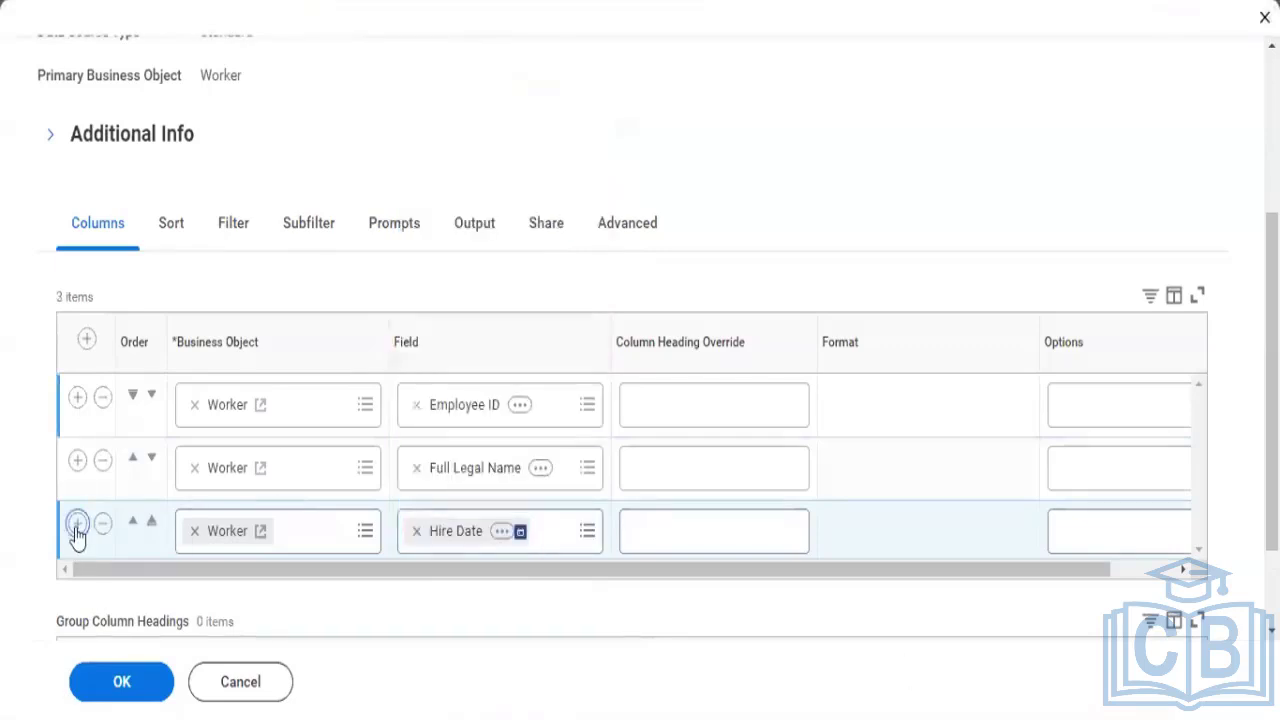
{"action": "left_click", "coordinate": [77, 524]}
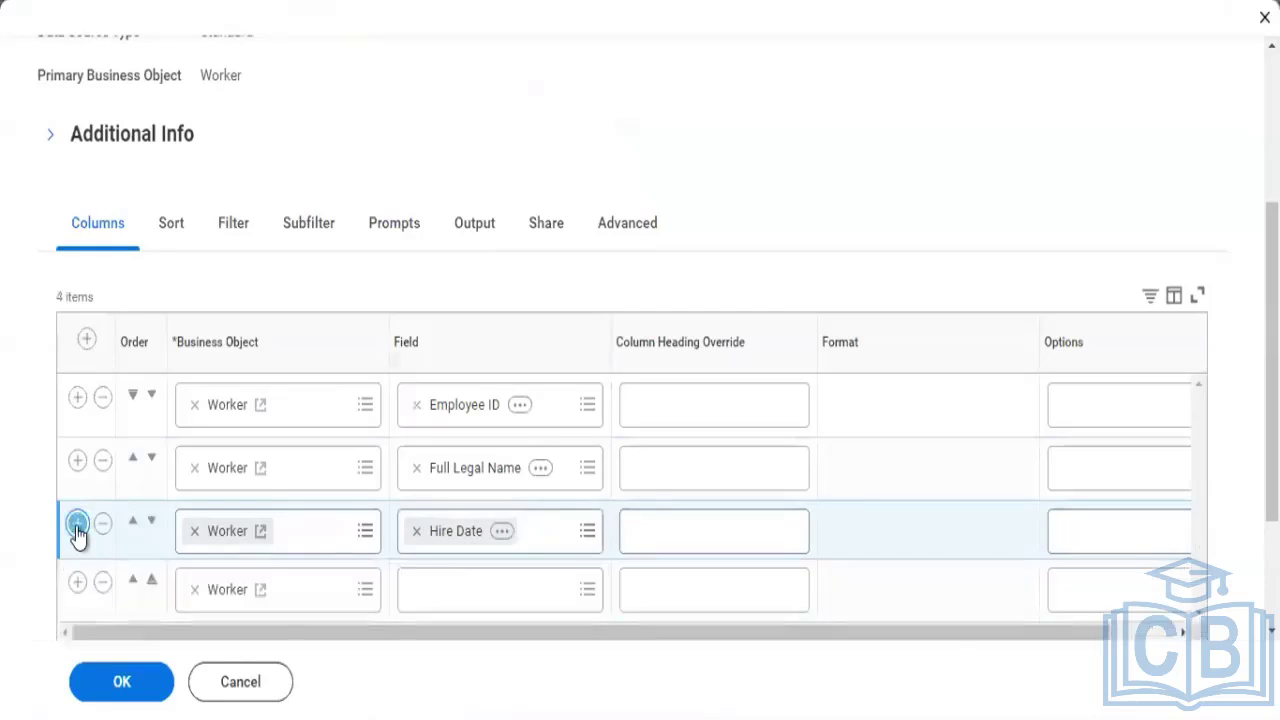
{"action": "left_click", "coordinate": [77, 524]}
{"action": "left_click", "coordinate": [77, 524]}
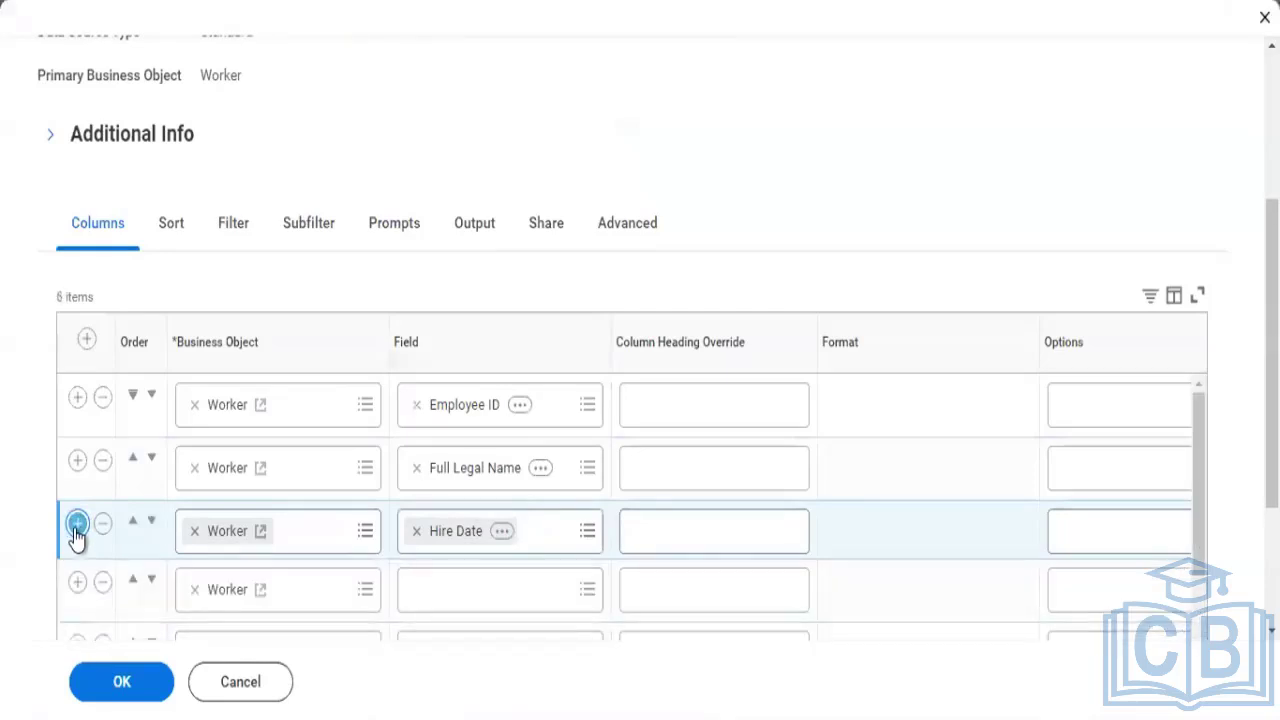
{"action": "left_click", "coordinate": [77, 524]}
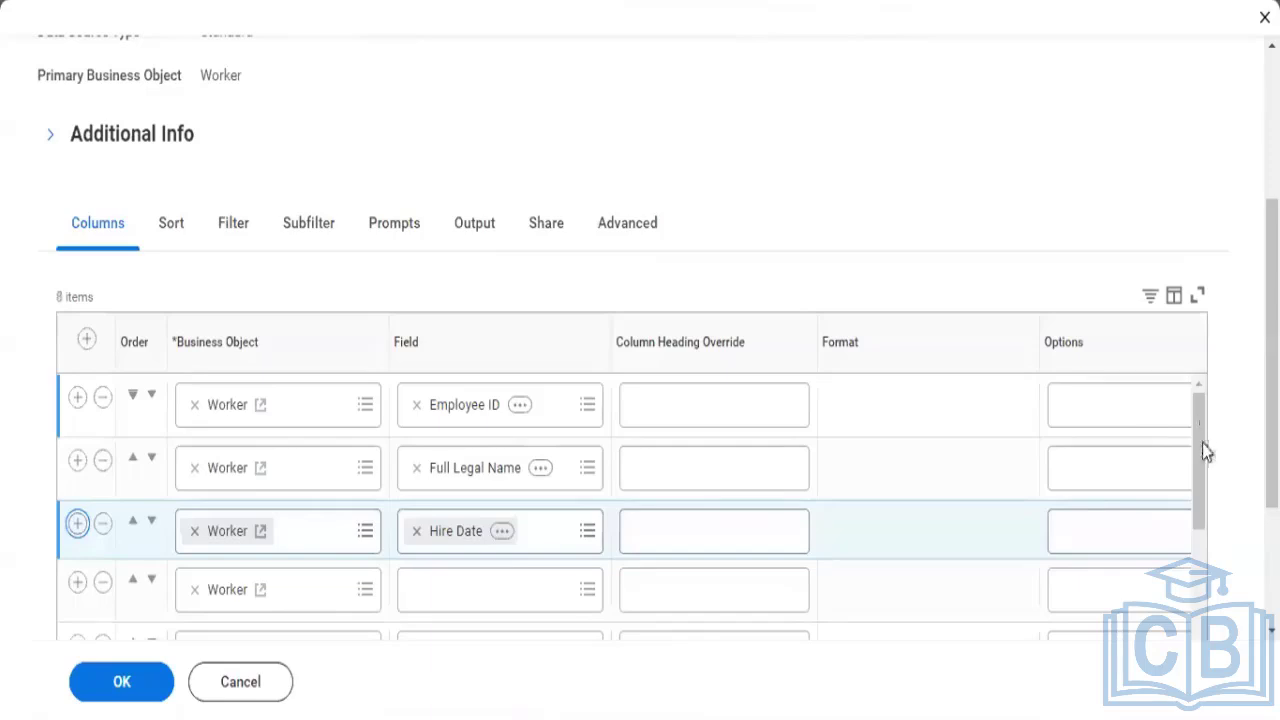
{"action": "scroll", "coordinate": [1202, 452], "scroll_direction": "down", "scroll_amount": 1}
{"action": "left_click", "coordinate": [471, 529]}
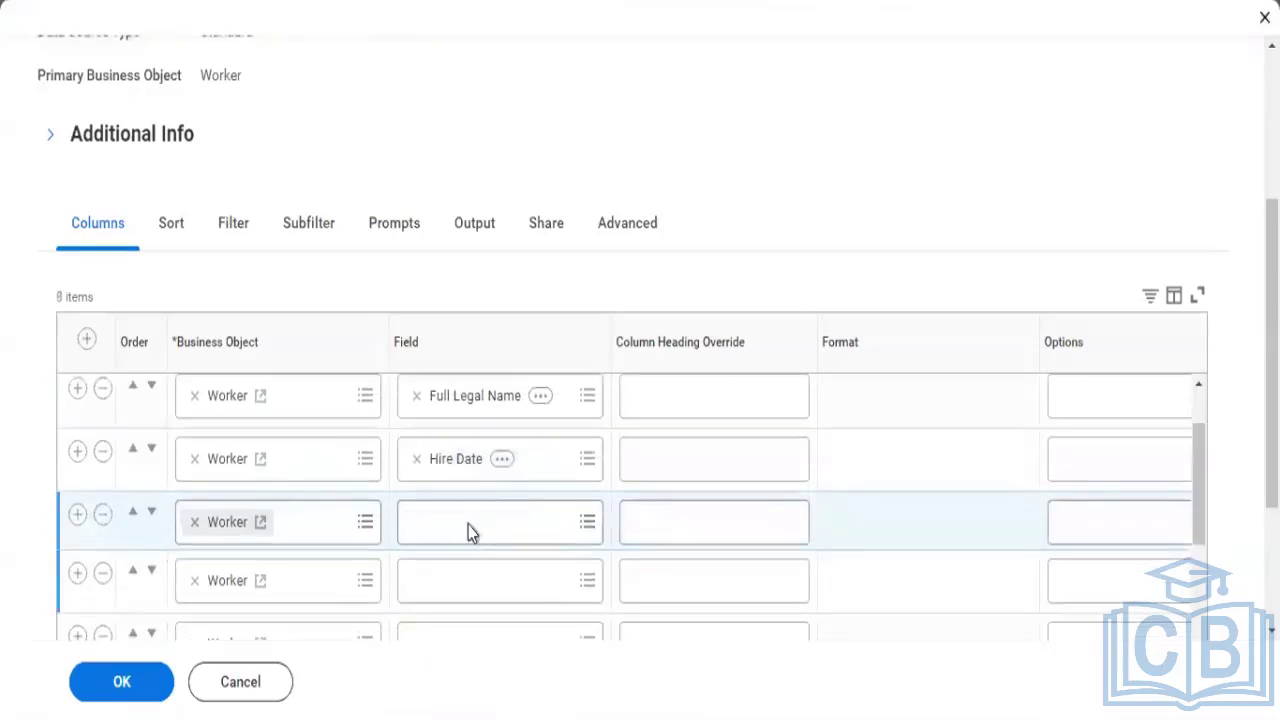
{"action": "left_click", "coordinate": [468, 525]}
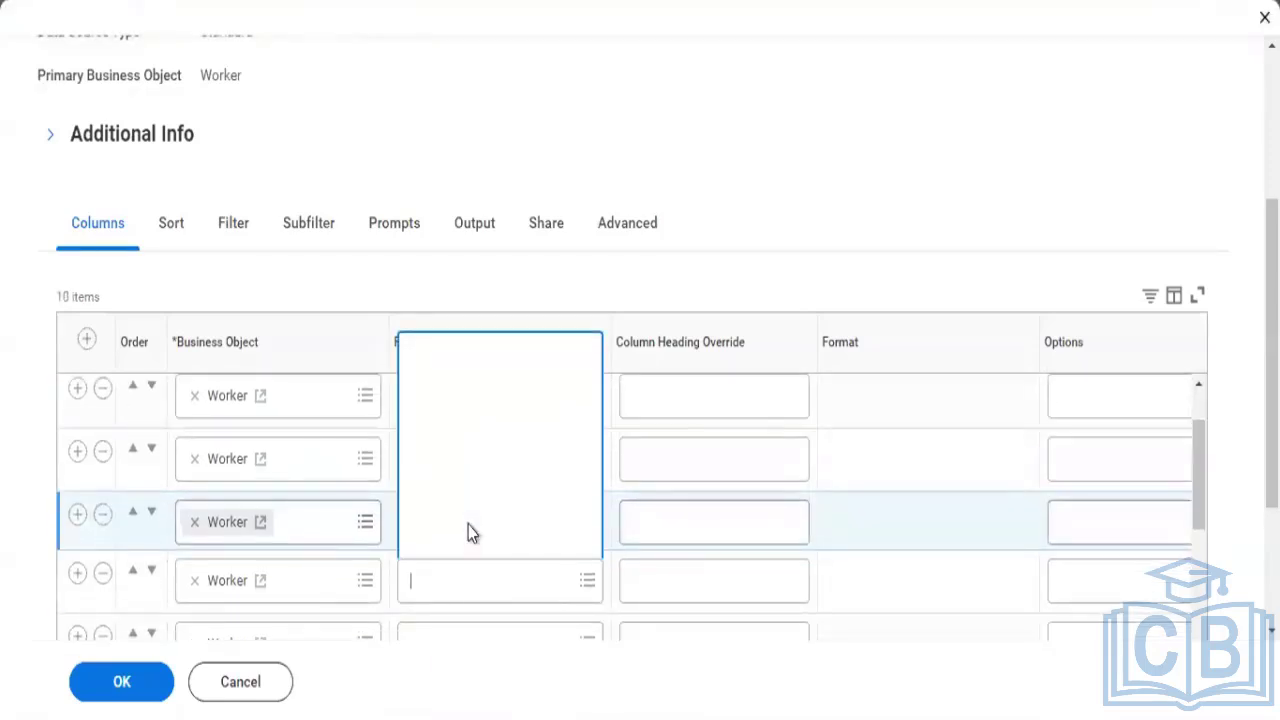
{"action": "type", "text": "Job Profile"}
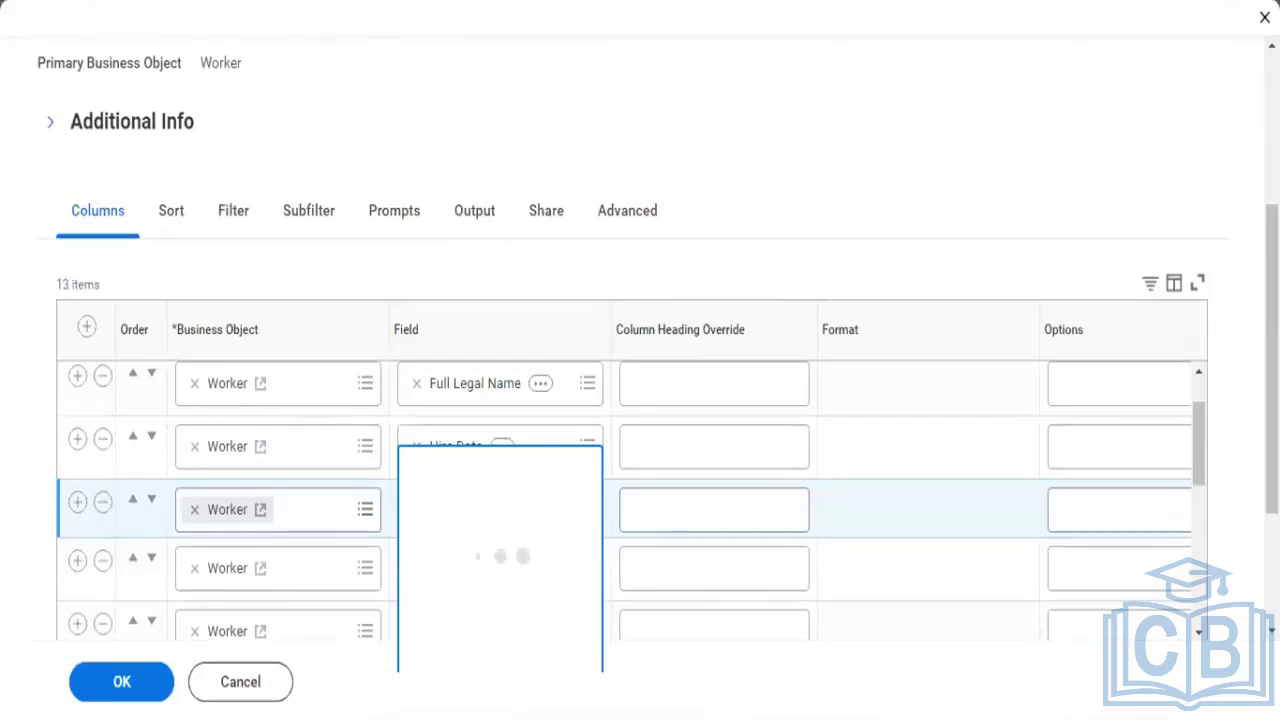
{"action": "scroll", "coordinate": [440, 400], "scroll_direction": "down", "scroll_amount": 2}
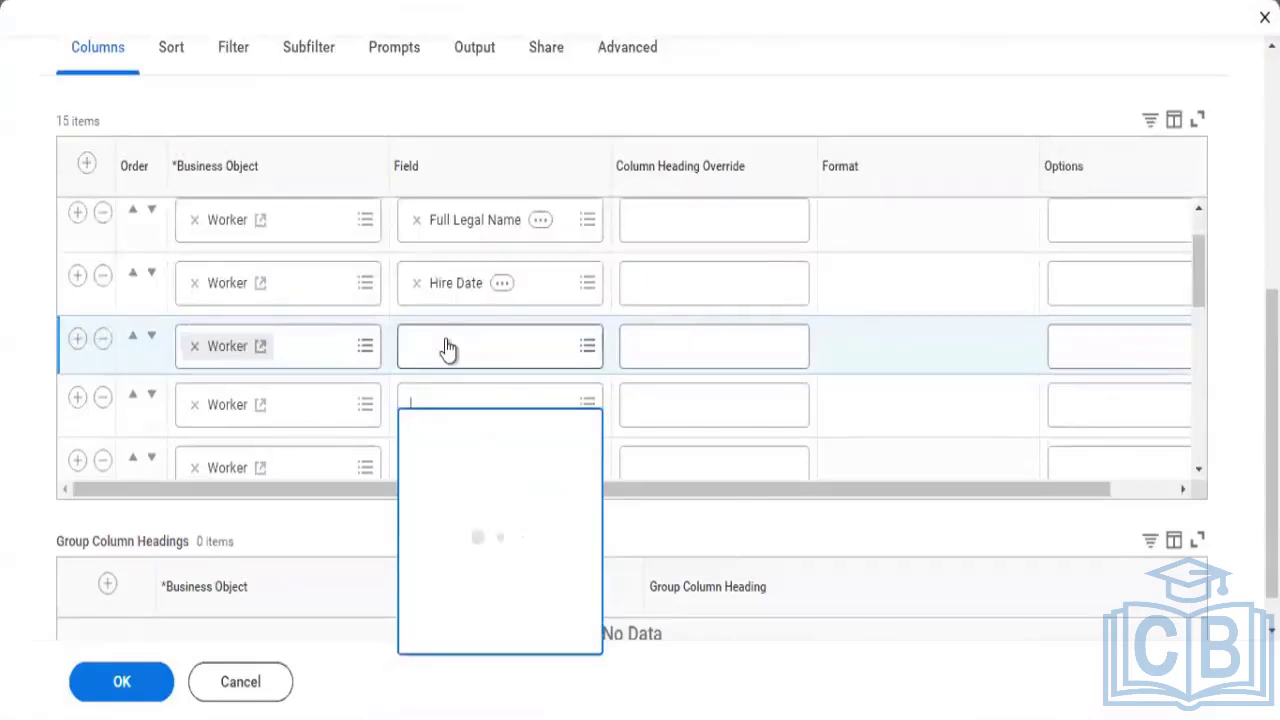
{"action": "left_click", "coordinate": [450, 346]}
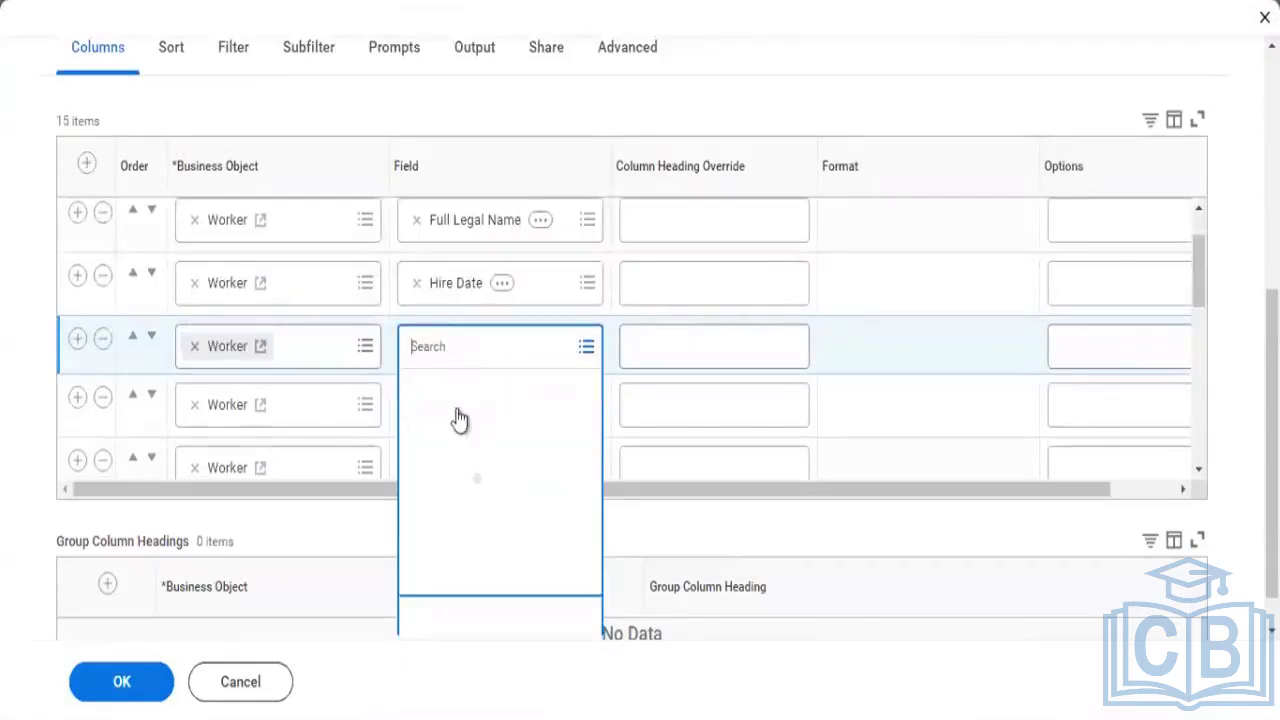
{"action": "left_click", "coordinate": [458, 420]}
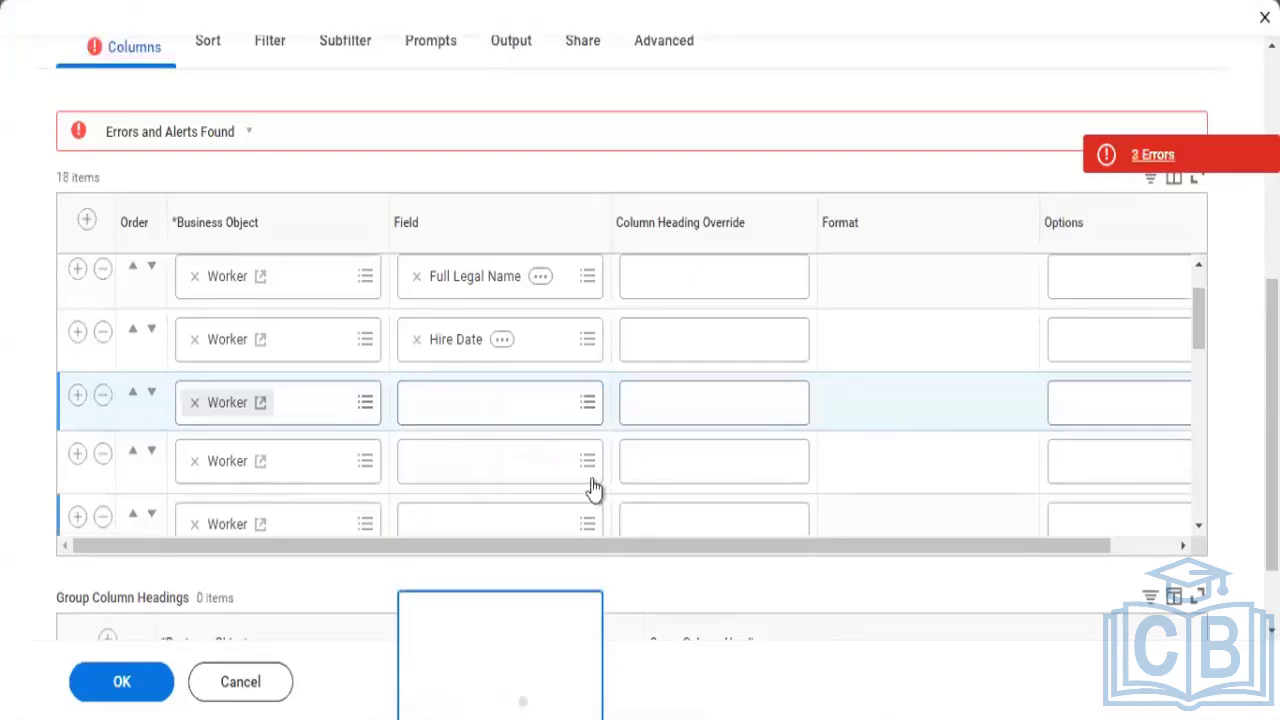
{"action": "left_click", "coordinate": [476, 410]}
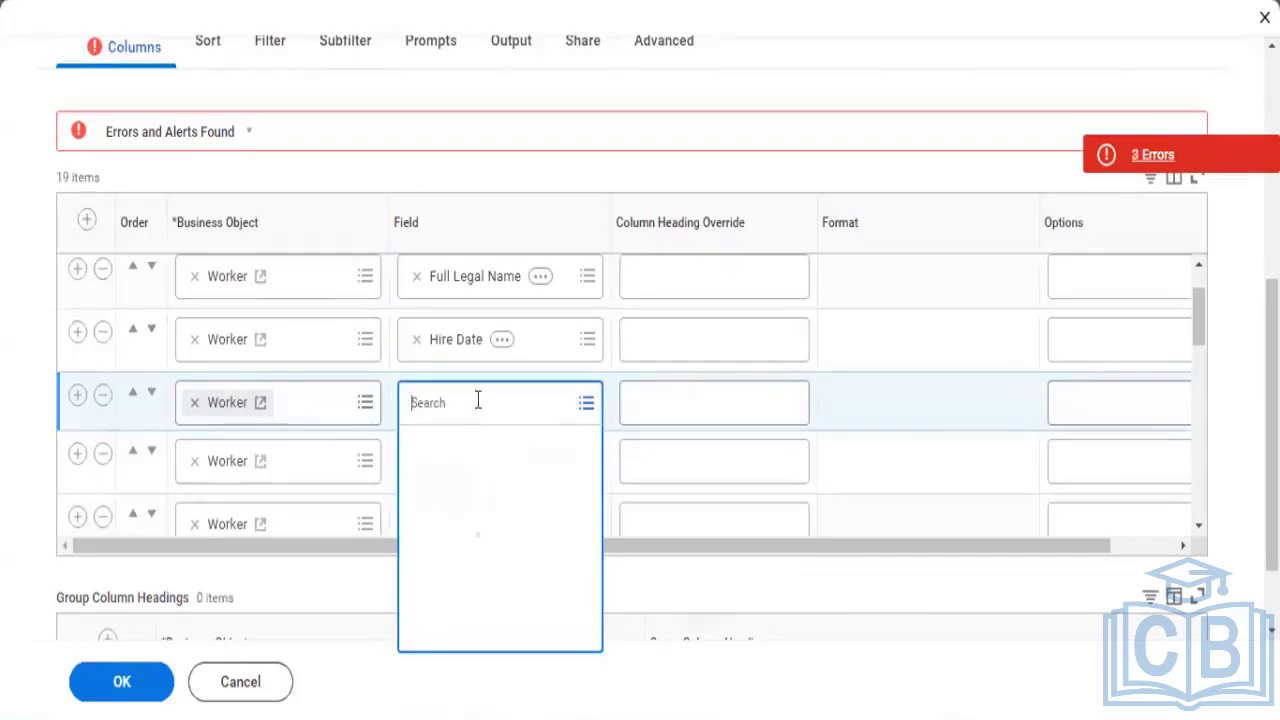
{"action": "type", "text": "Job Profile"}
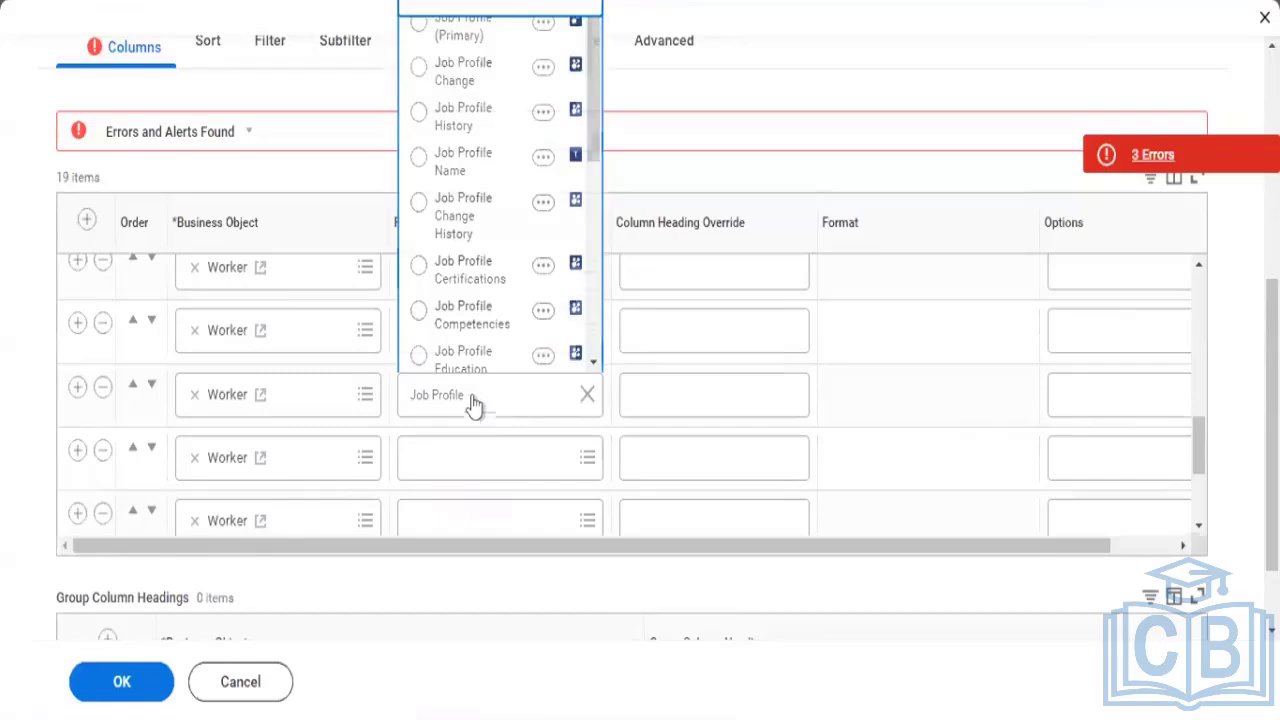
{"action": "key", "text": "Escape"}
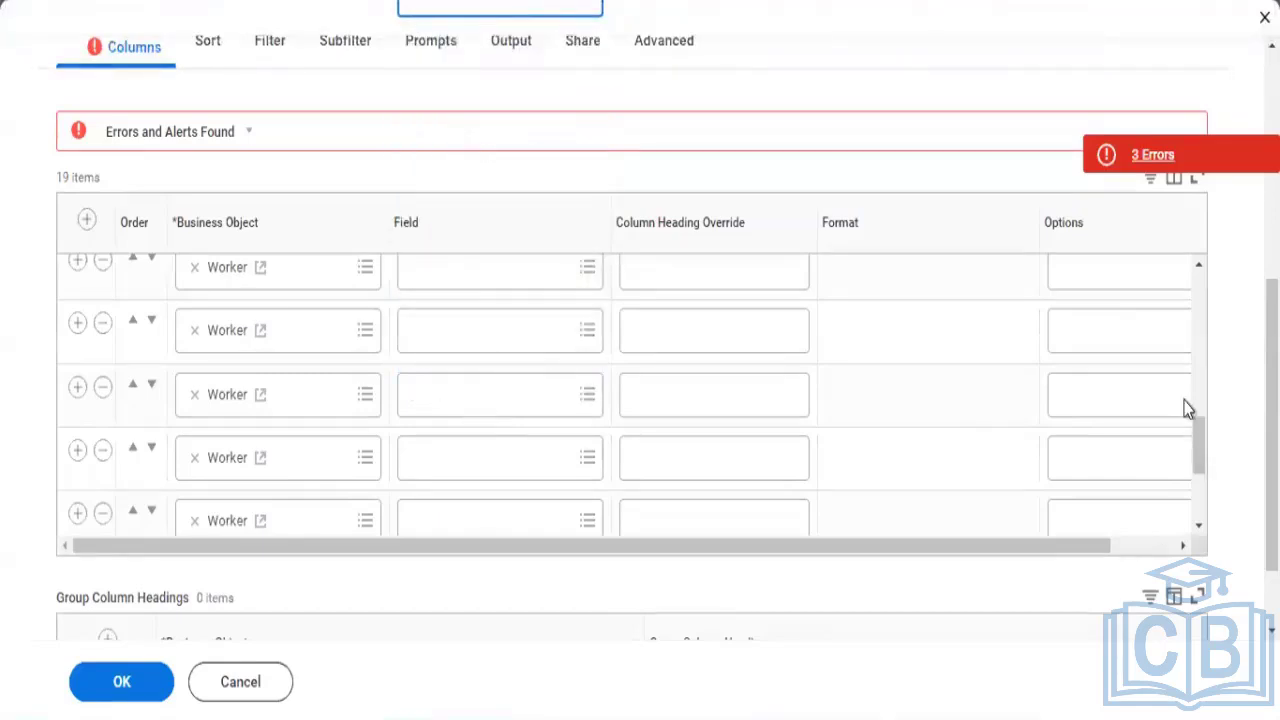
- Search the fields of the Worker column directly below Hire Date for "Job Profile" and select the Job Profile field
{"action": "left_click", "coordinate": [432, 340]}
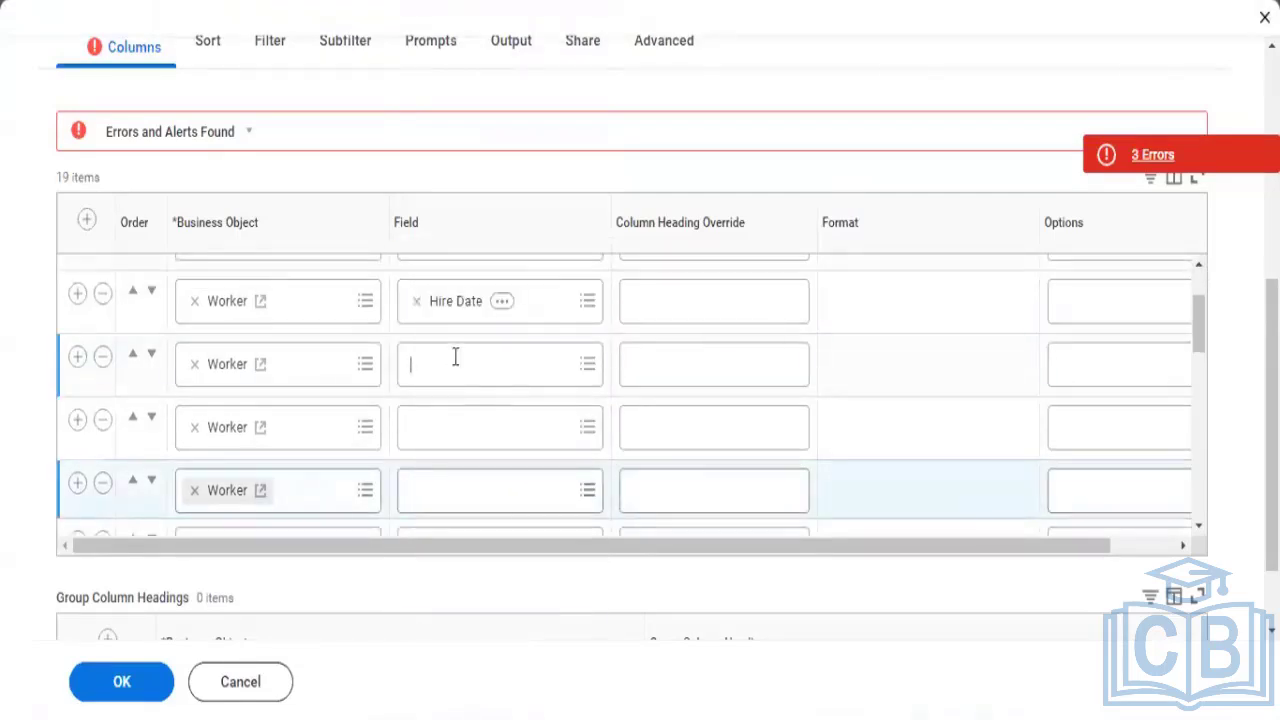
{"action": "left_click", "coordinate": [455, 357]}
{"action": "type", "text": "Jo"}
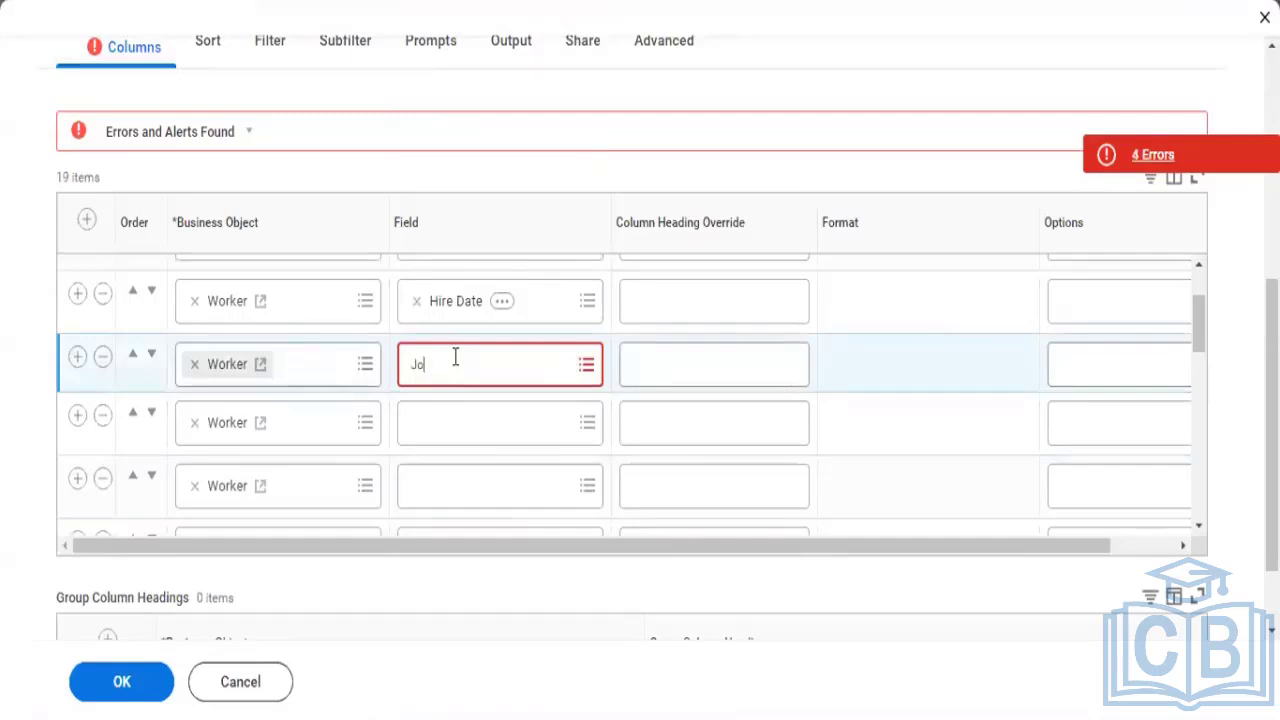
{"action": "type", "text": "b Prof"}
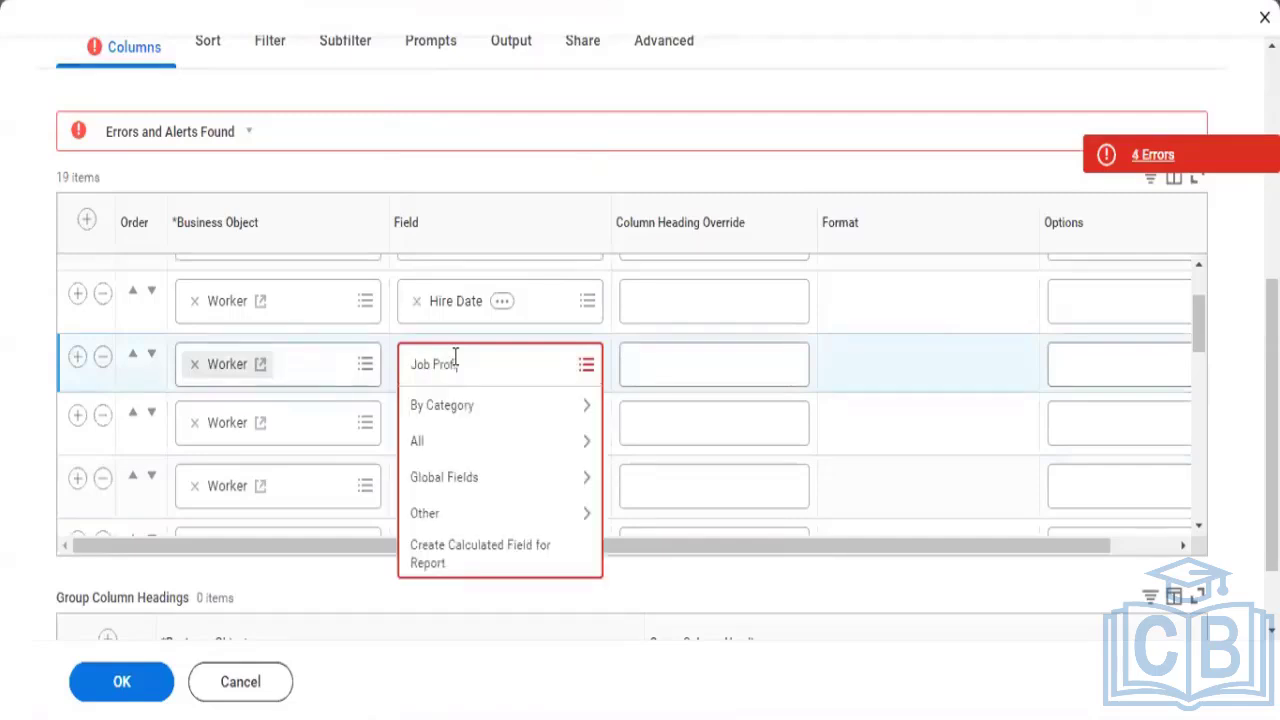
{"action": "type", "text": "ile"}
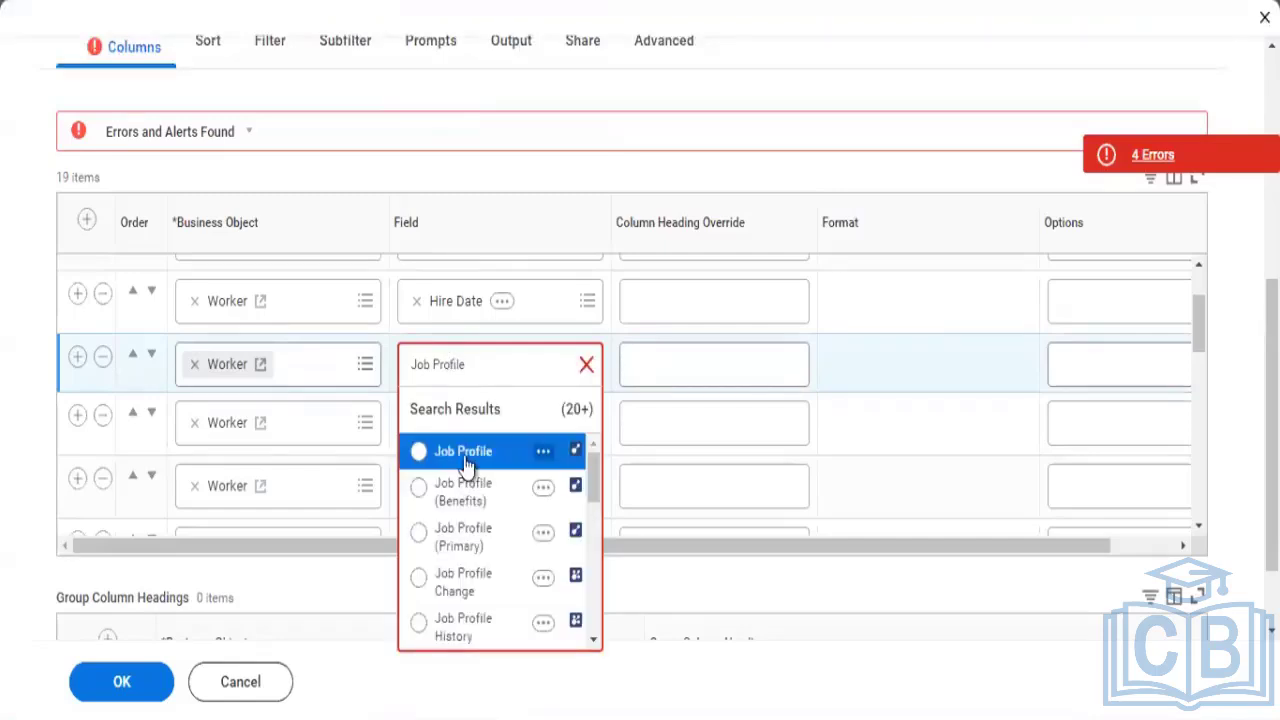
{"action": "left_click", "coordinate": [463, 462]}
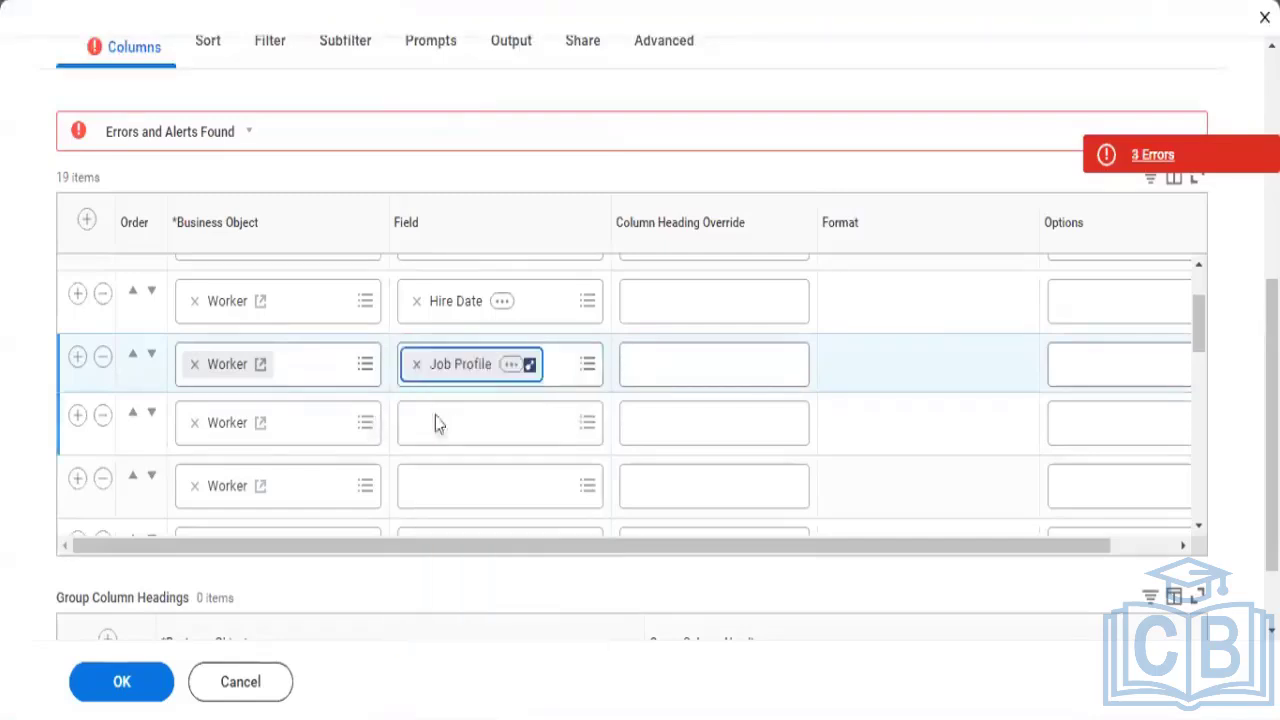
- Set the field of the Worker column below Job Profile to Position, choosing the capitalised entry
{"action": "left_click", "coordinate": [436, 420]}
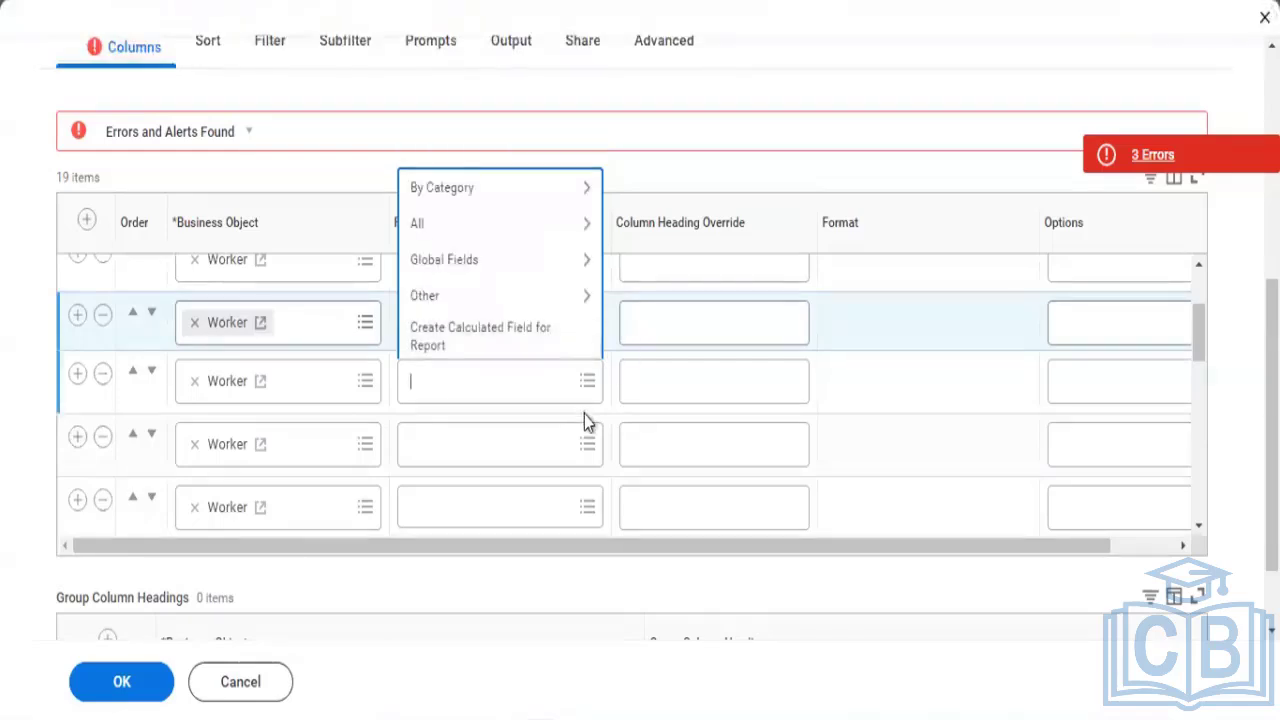
{"action": "type", "text": "Position"}
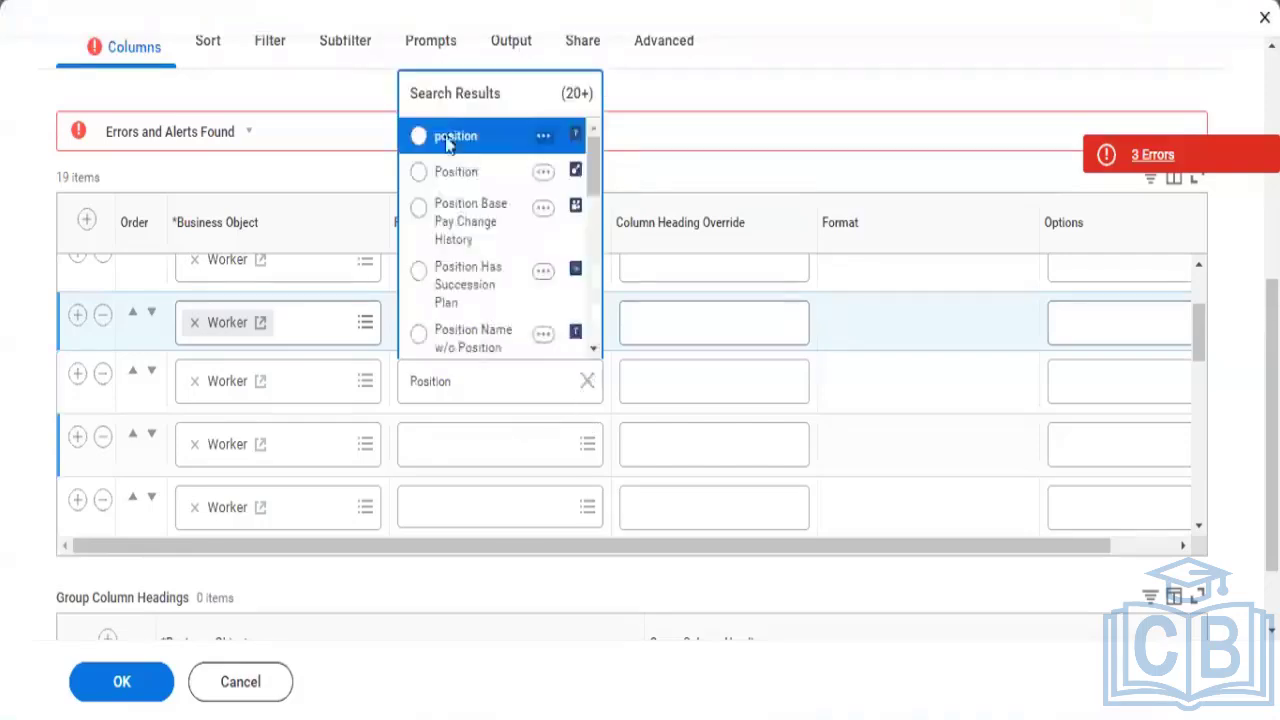
{"action": "left_click", "coordinate": [453, 176]}
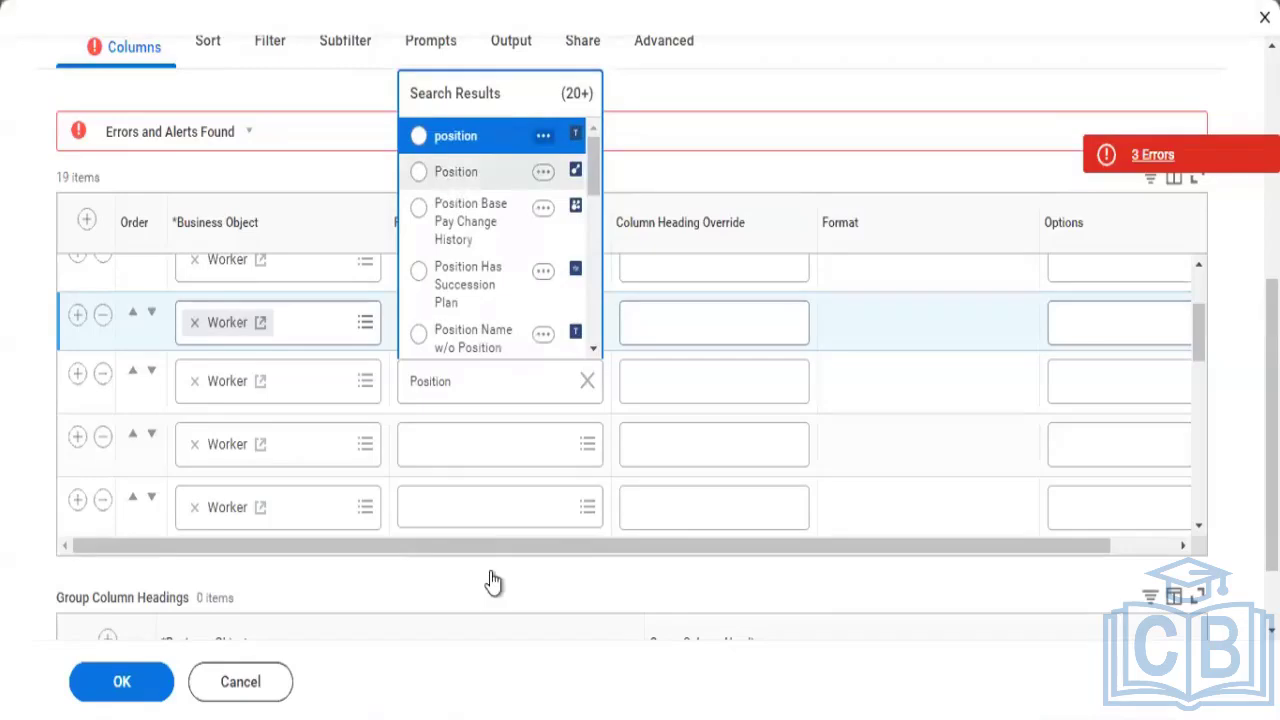
- Set the field of the Worker column below Position to Job Title
{"action": "left_click", "coordinate": [433, 433]}
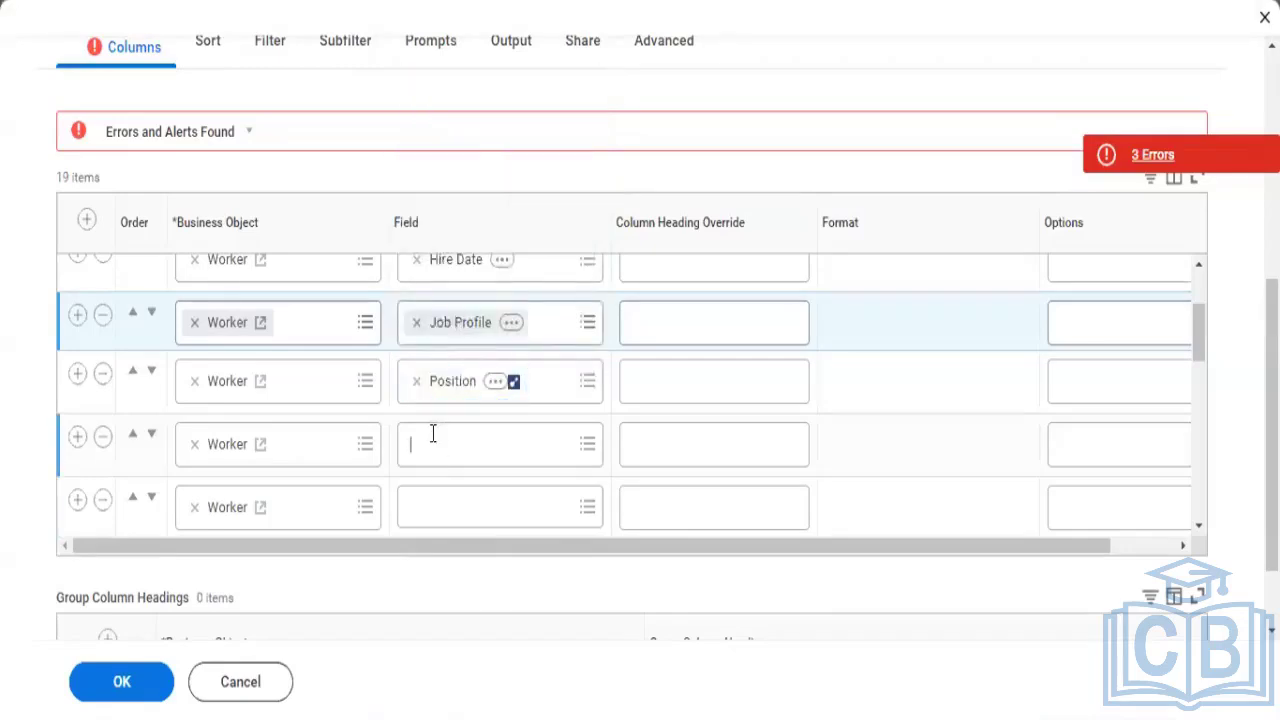
{"action": "type", "text": "Job"}
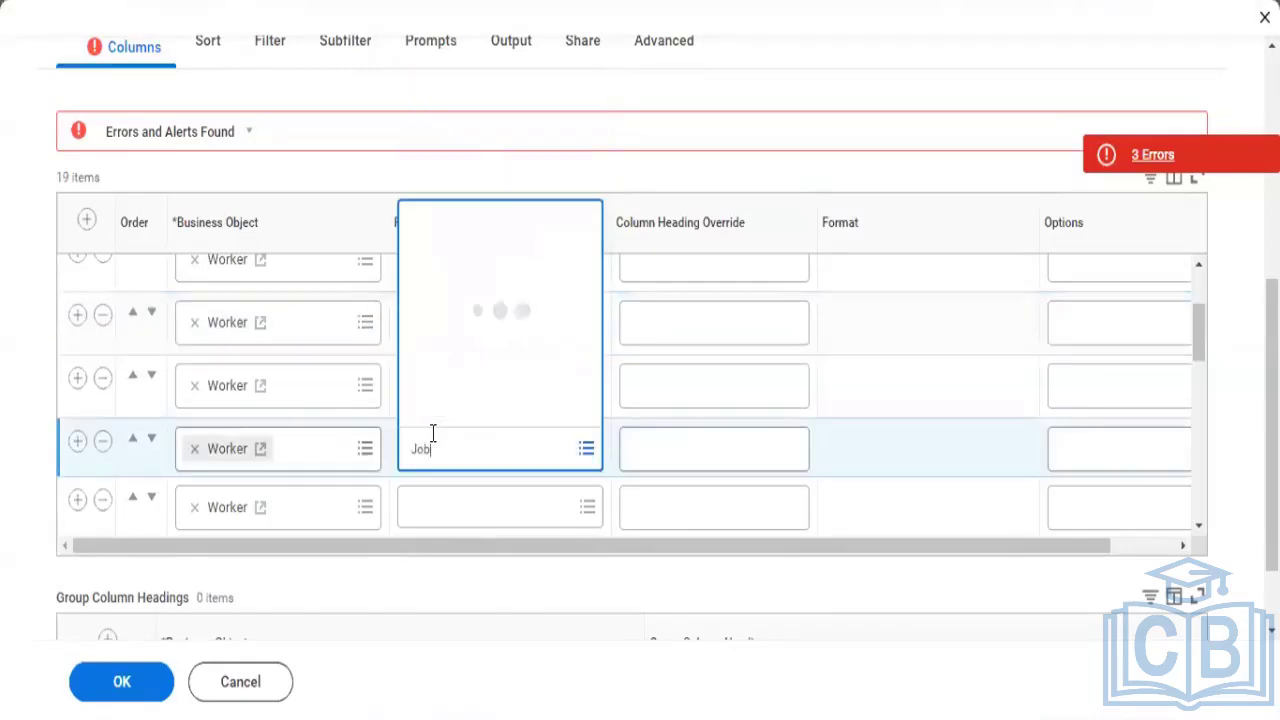
{"action": "type", "text": " Title"}
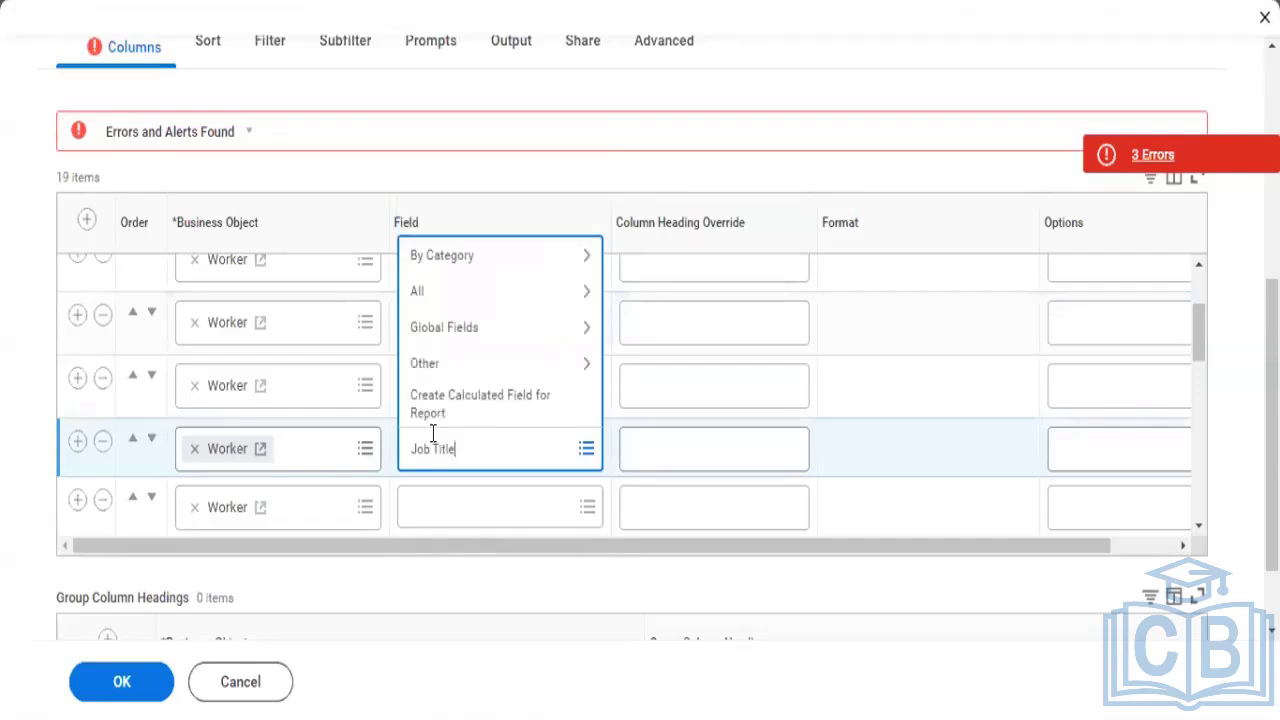
{"action": "key", "text": "Return"}
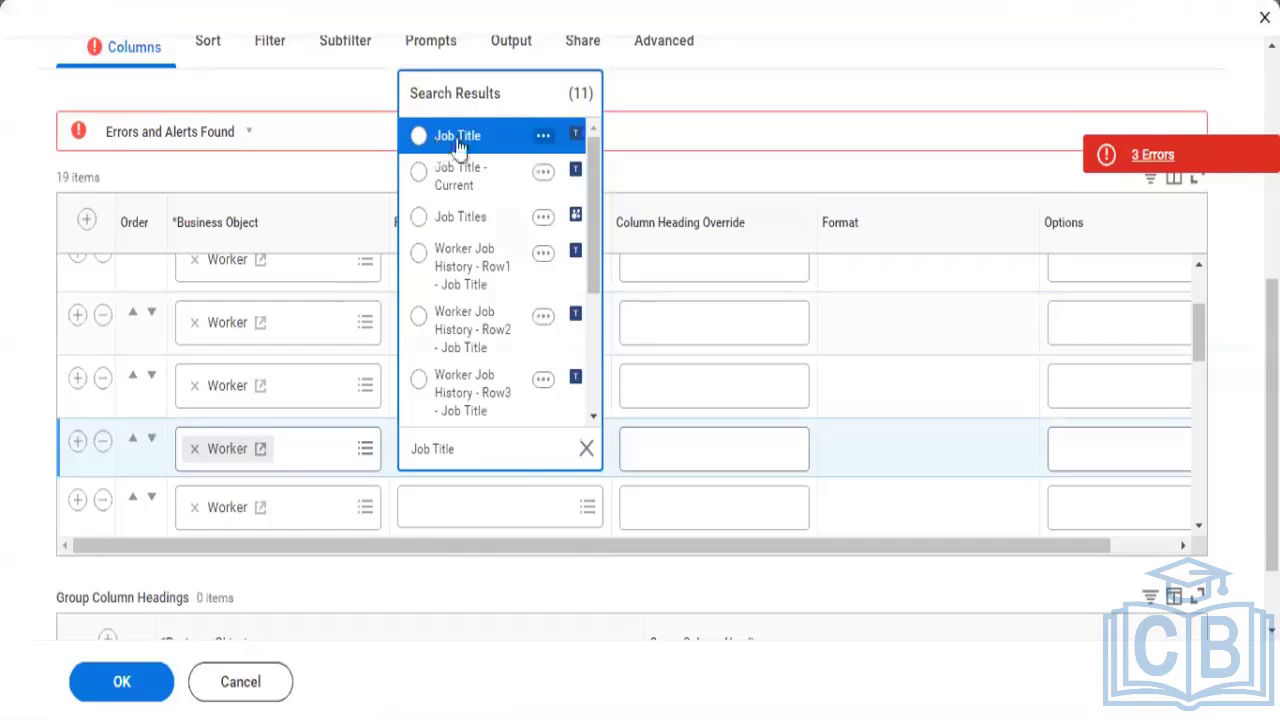
{"action": "key", "text": "Tab"}
{"action": "key", "text": "Return"}
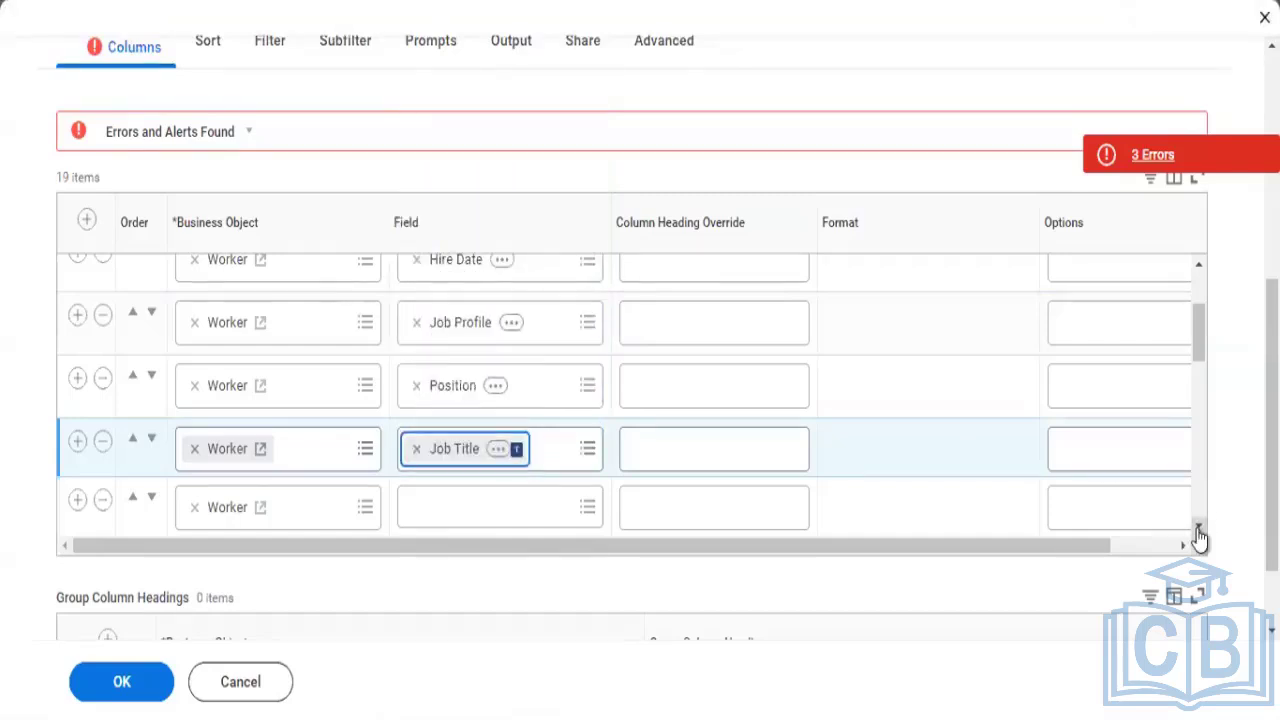
- Search the fields of the Worker column below Job Title for "Employee Type" and select the Employee Type field
{"action": "scroll", "coordinate": [1199, 530], "scroll_direction": "down", "scroll_amount": 1}
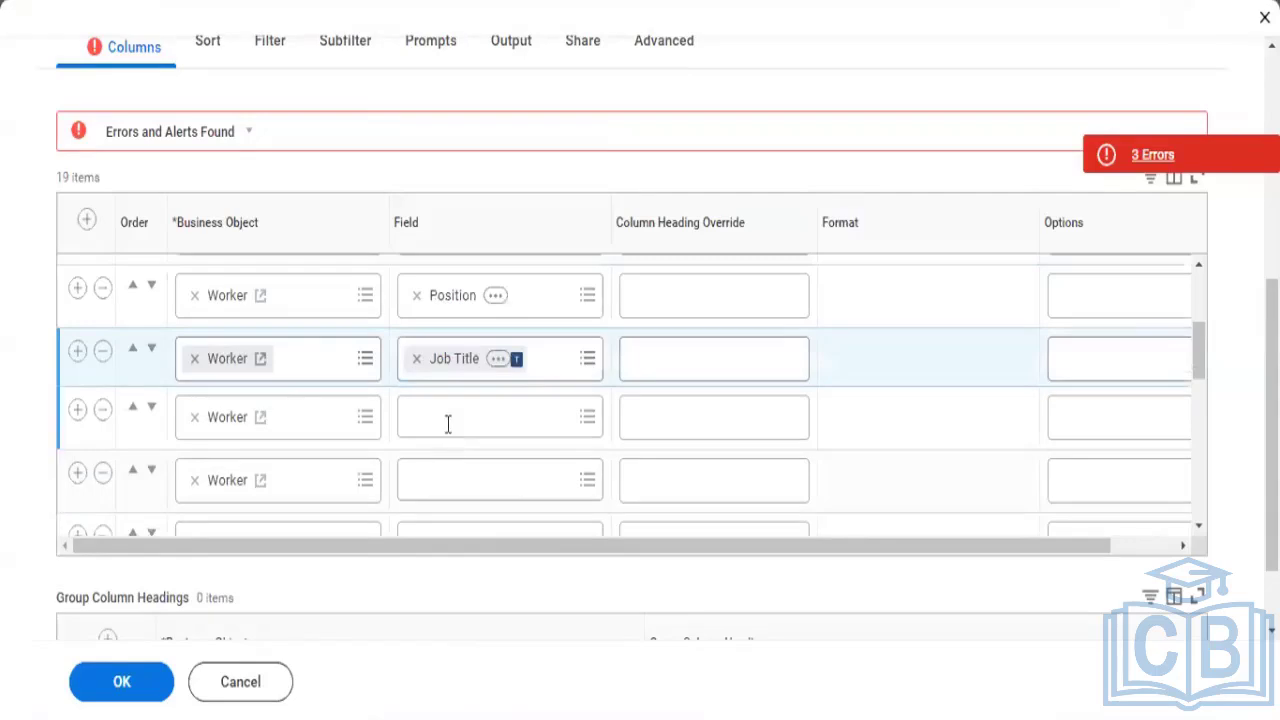
{"action": "left_click", "coordinate": [448, 424]}
{"action": "type", "text": "E"}
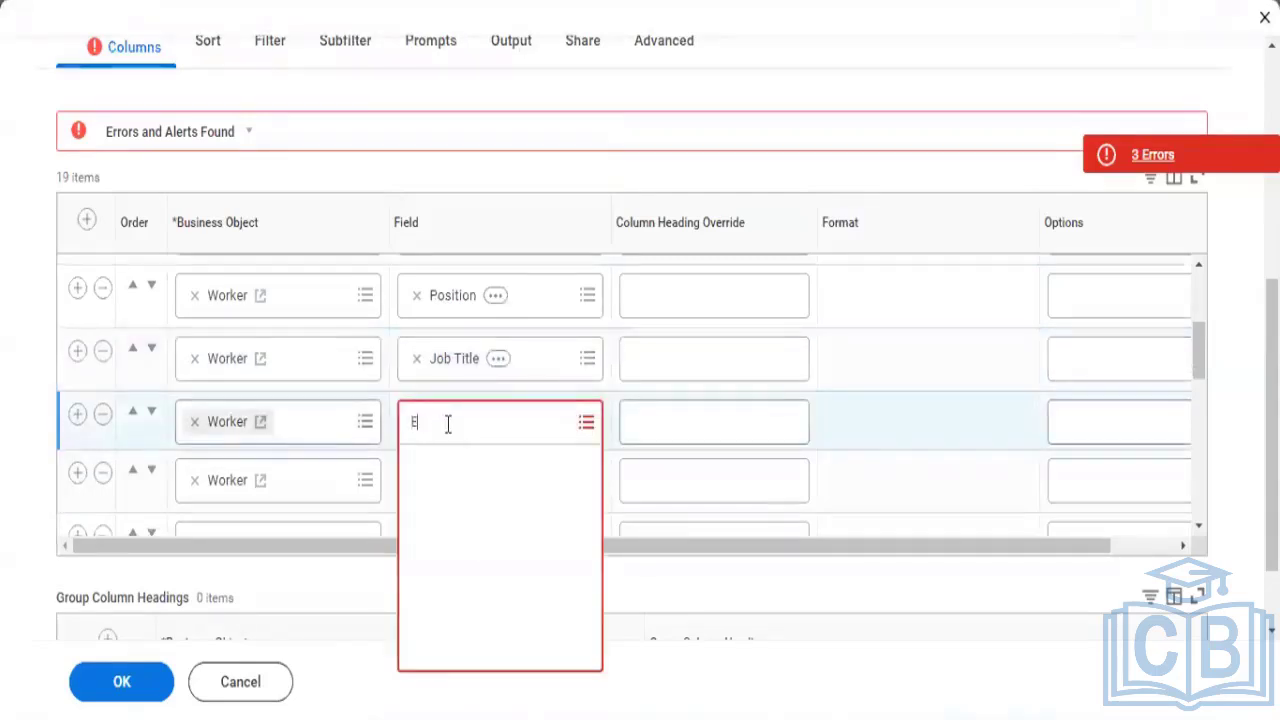
{"action": "type", "text": "mployee"}
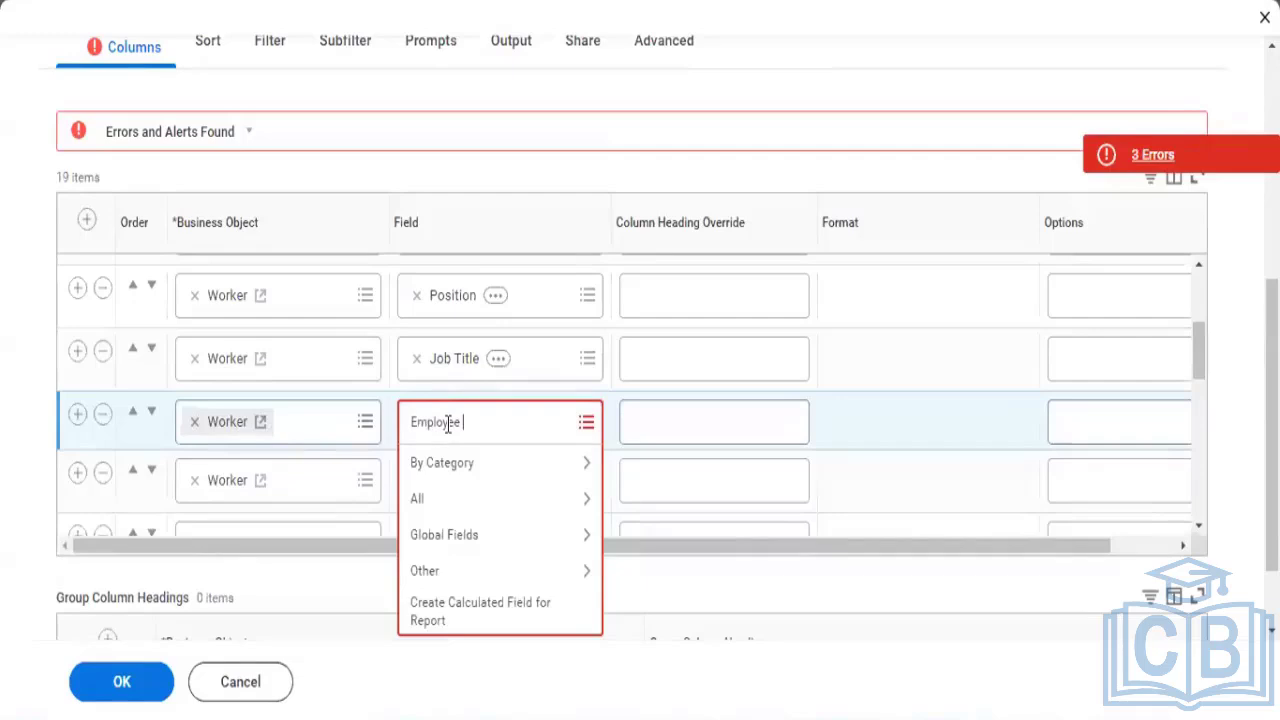
{"action": "left_click", "coordinate": [447, 422], "text": "shift"}
{"action": "type", "text": "ype"}
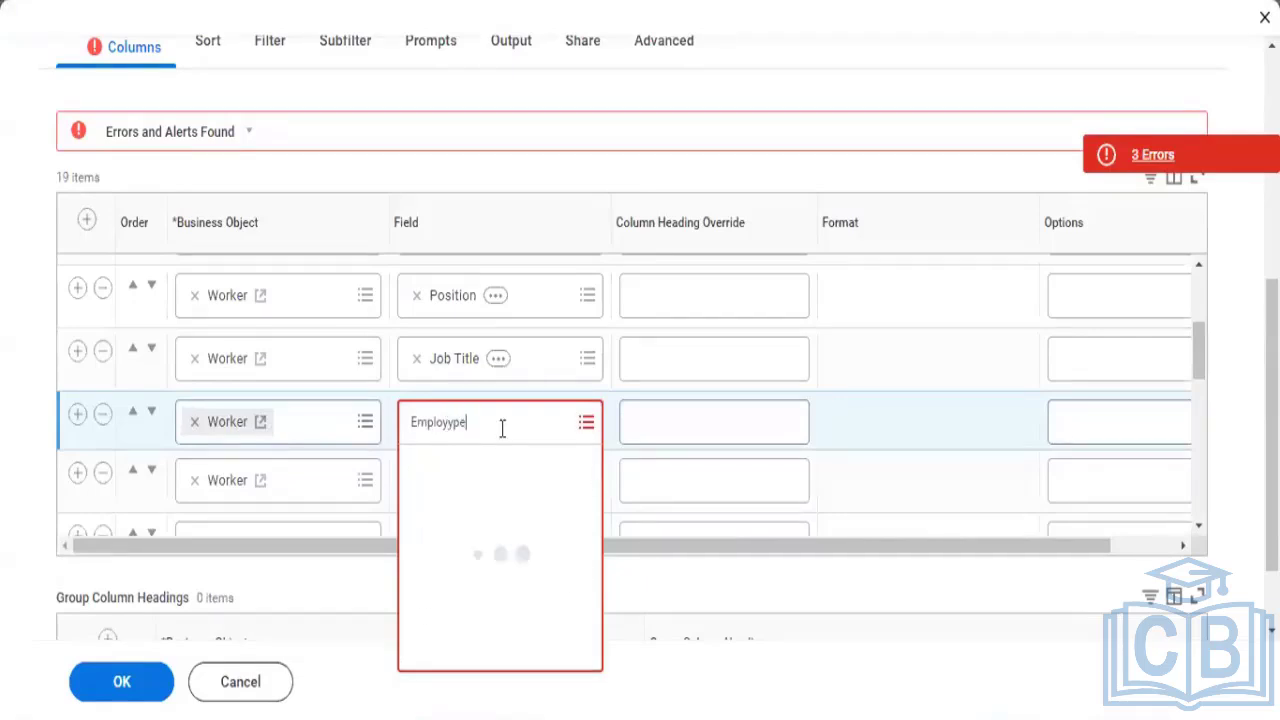
{"action": "type", "text": "E"}
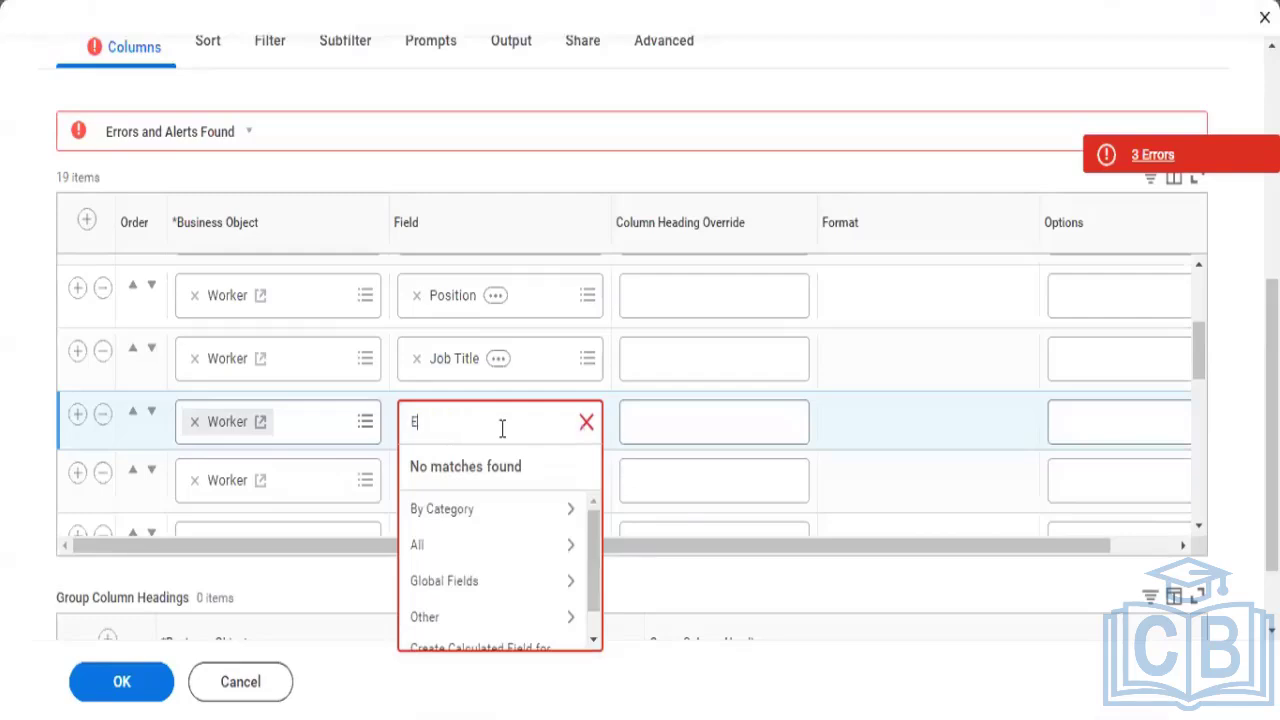
{"action": "type", "text": "mployee Type"}
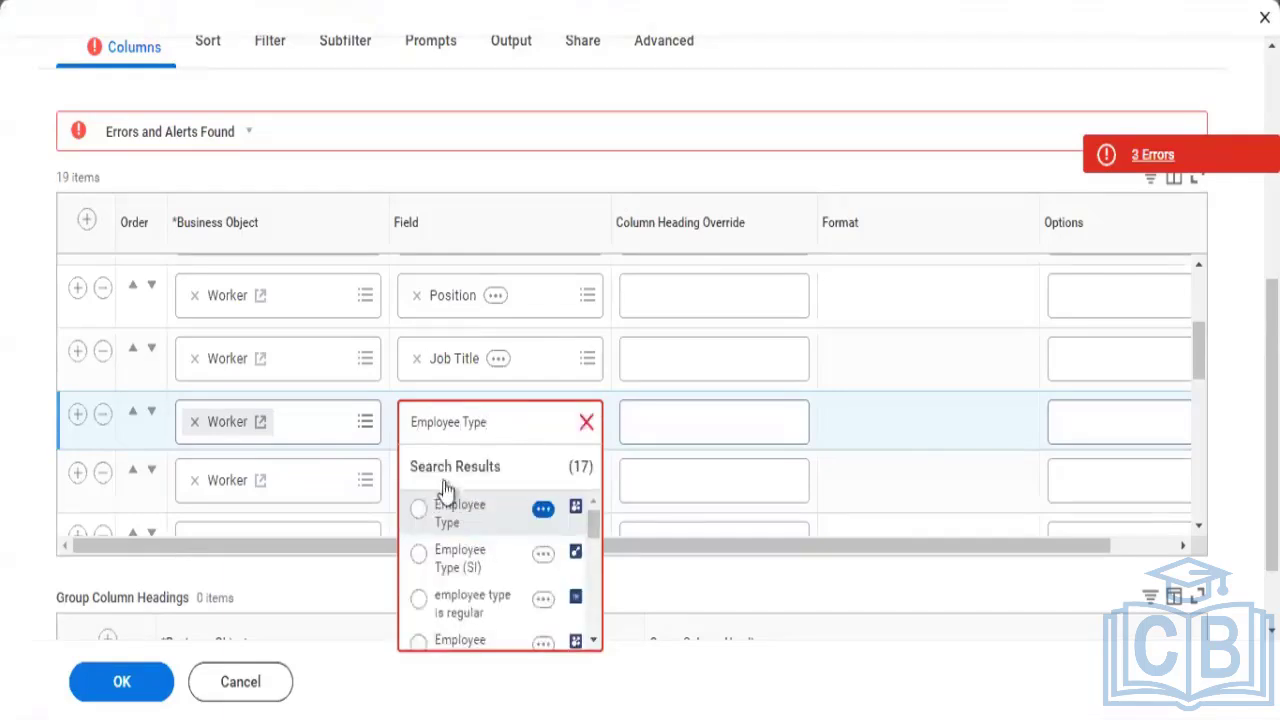
{"action": "left_click", "coordinate": [445, 491]}
{"action": "left_click", "coordinate": [447, 489]}
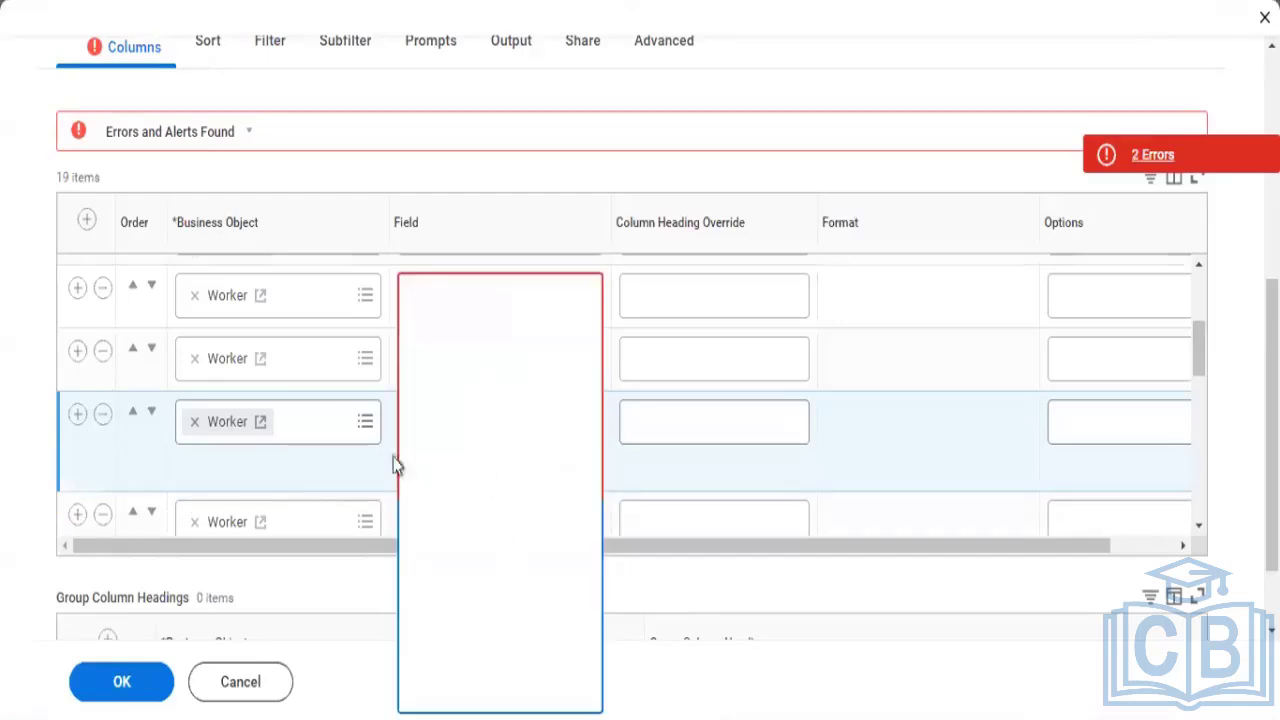
{"action": "scroll", "coordinate": [400, 466], "scroll_direction": "down", "scroll_amount": 1}
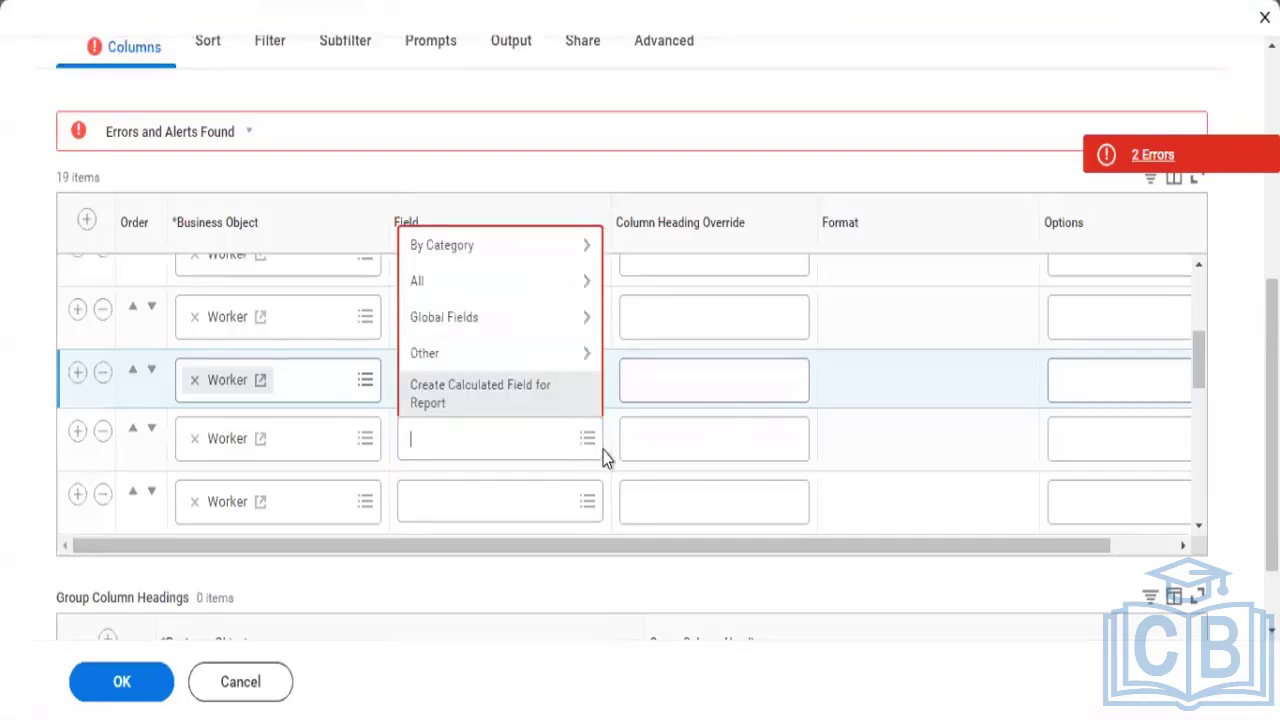
{"action": "type", "text": "Worke"}
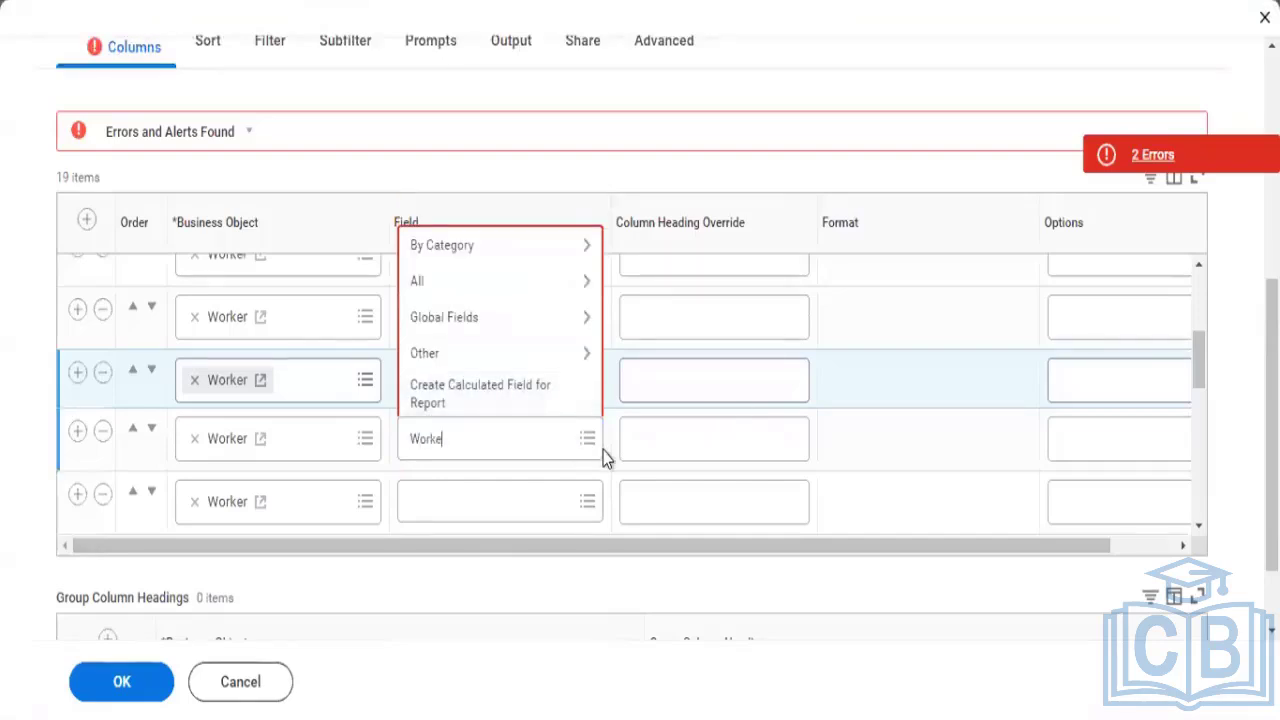
{"action": "type", "text": "r"}
{"action": "left_click", "coordinate": [605, 456]}
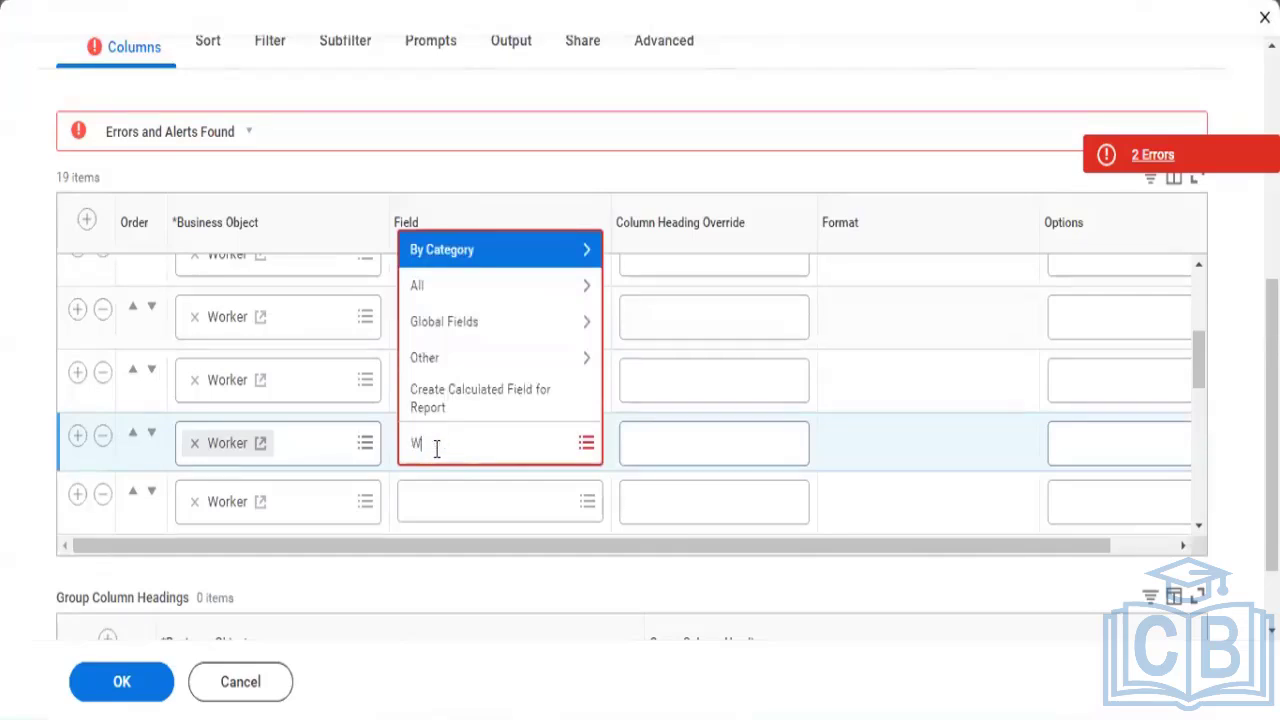
{"action": "type", "text": "orker Ty"}
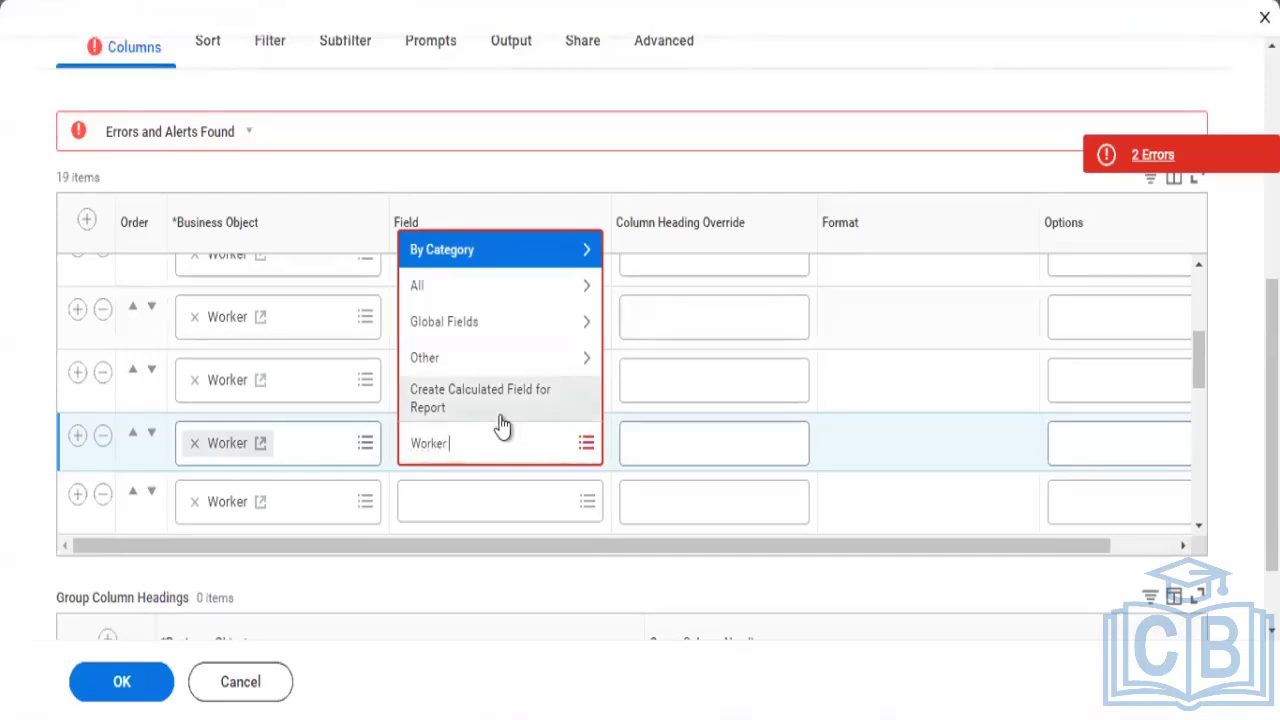
{"action": "key", "text": "ctrl+a"}
{"action": "type", "text": "p"}
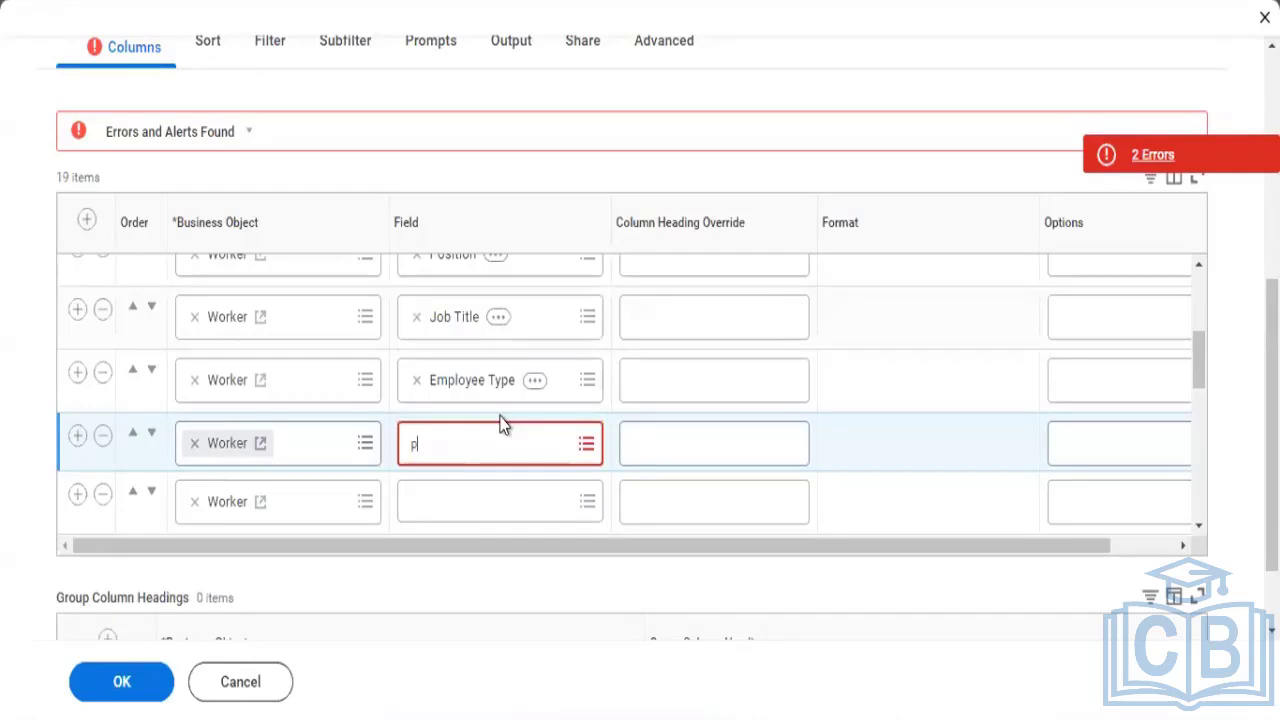
{"action": "key", "text": "BackSpace"}
{"action": "key", "text": "BackSpace"}
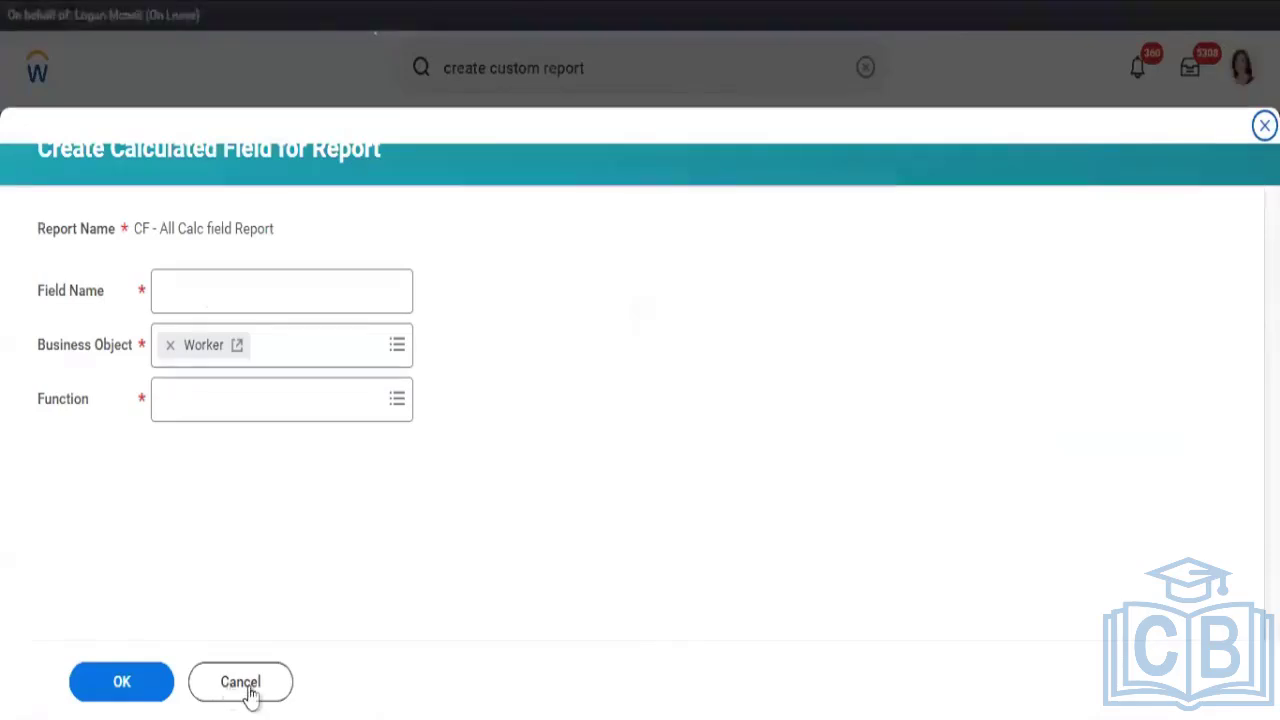
{"action": "left_click_drag", "start_coordinate": [249, 691], "coordinate": [678, 529]}
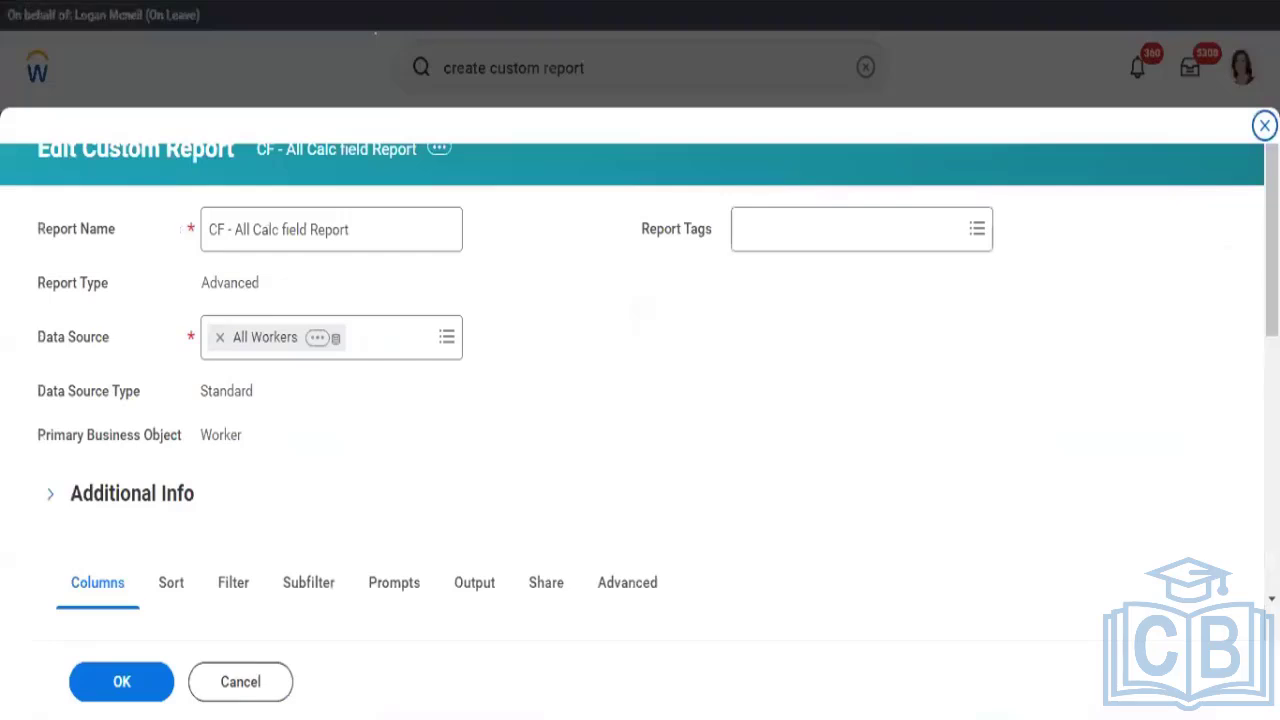
- Search the fields of the Worker column below Employee Type for "Worker Type" and select the Worker Type field
{"action": "scroll", "coordinate": [1125, 415], "scroll_direction": "down", "scroll_amount": 5}
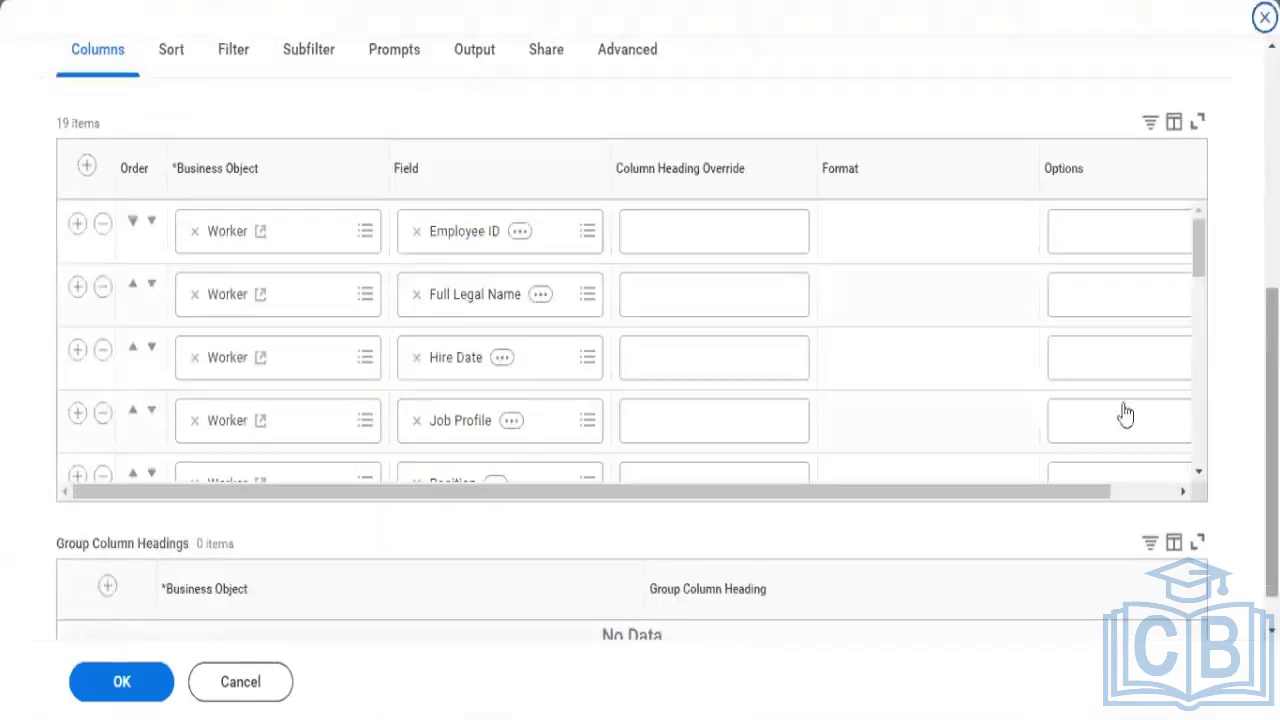
{"action": "left_click", "coordinate": [1199, 473]}
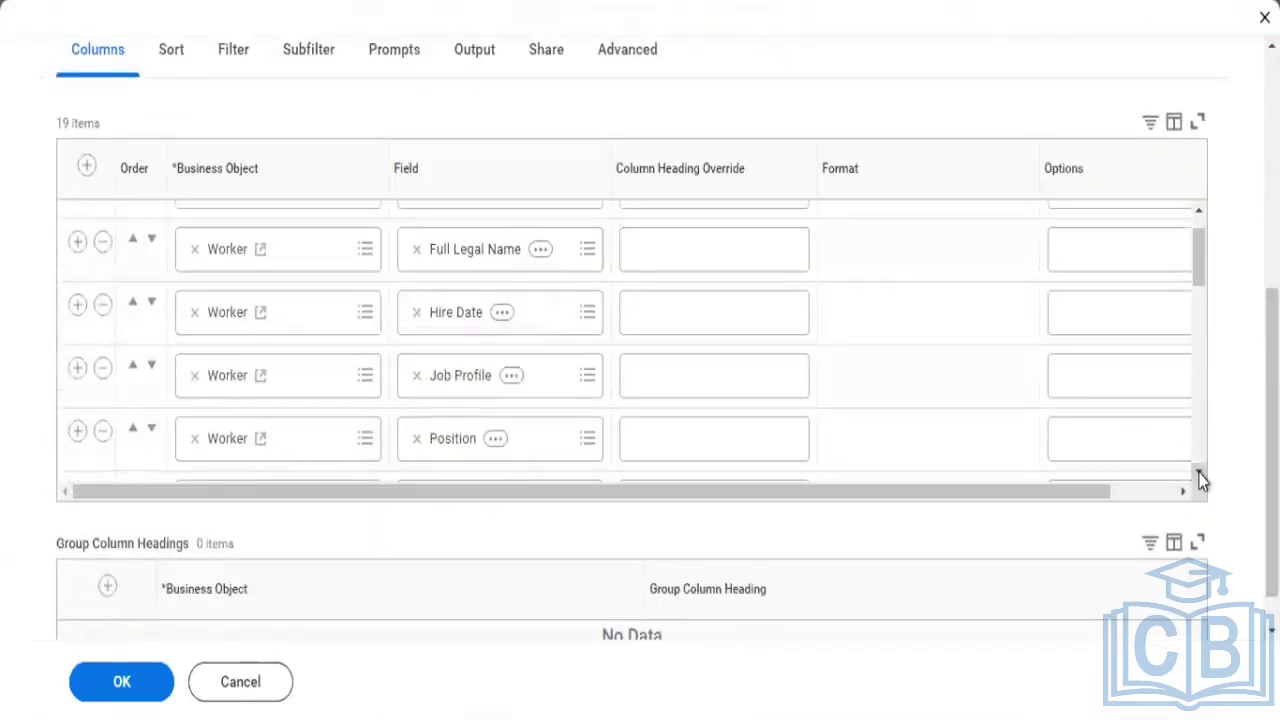
{"action": "left_click", "coordinate": [1199, 475]}
{"action": "left_click", "coordinate": [1199, 475]}
{"action": "left_click", "coordinate": [1199, 475]}
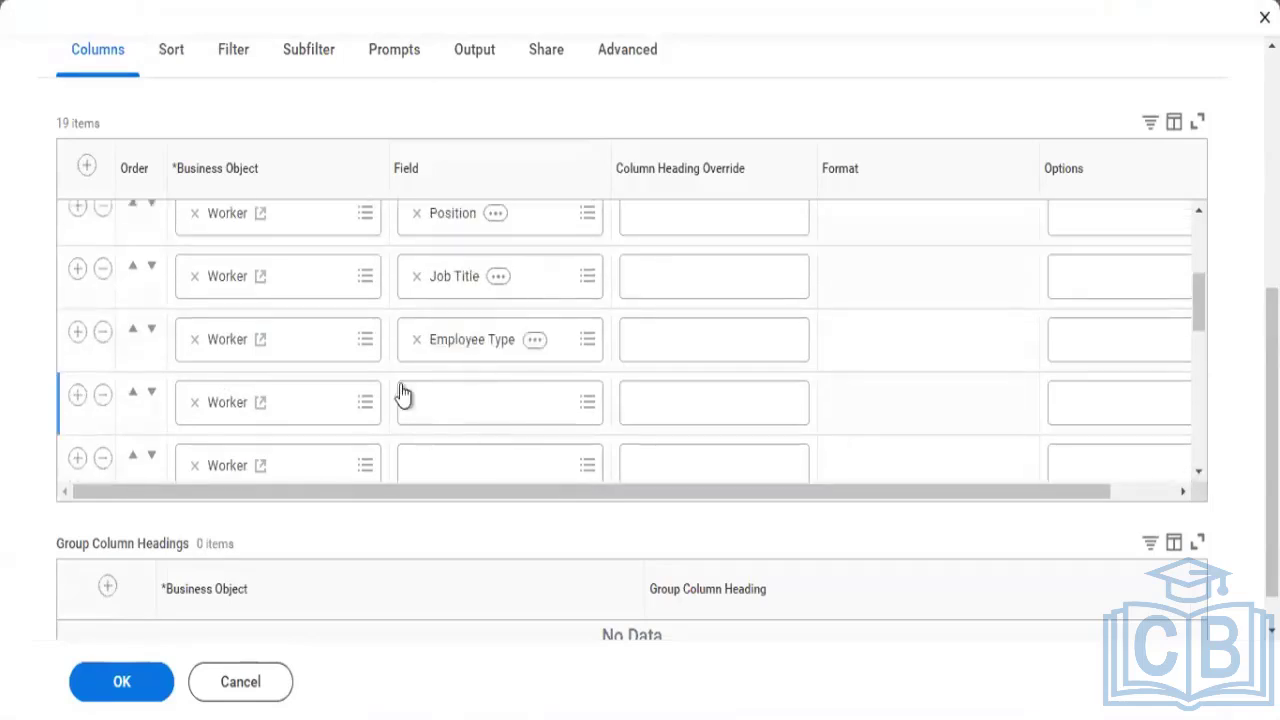
{"action": "left_click", "coordinate": [455, 410]}
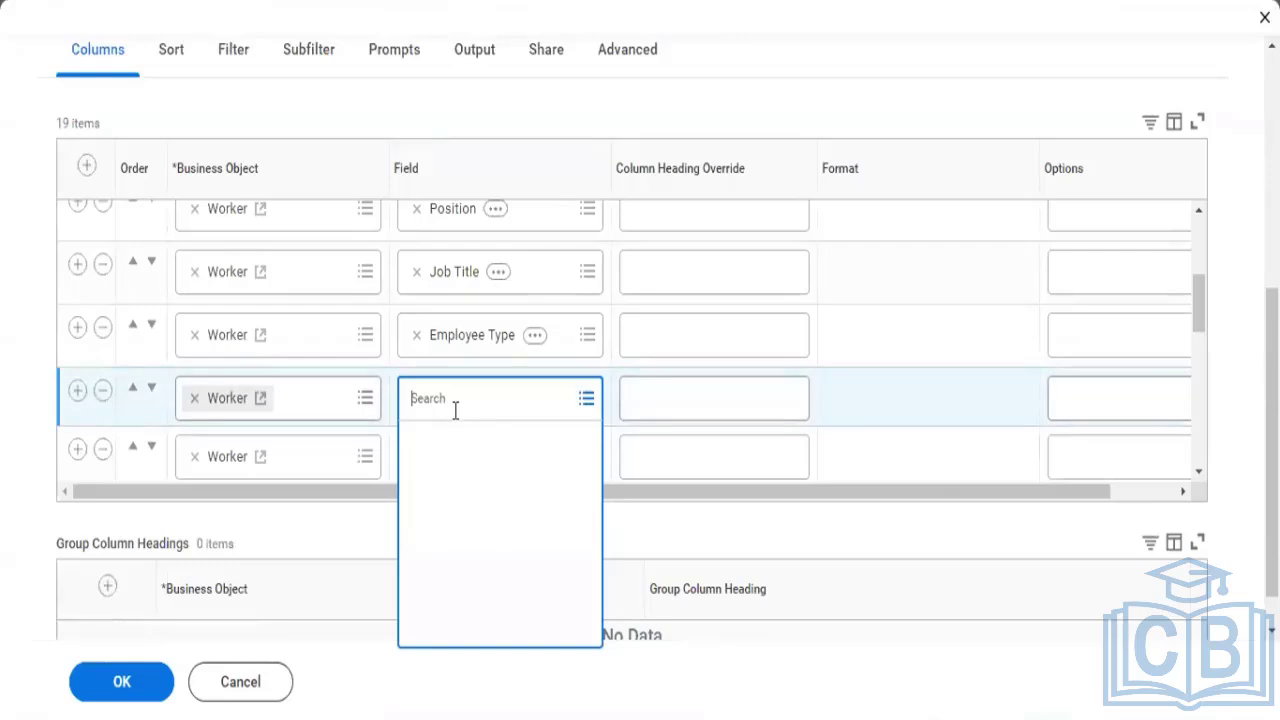
{"action": "type", "text": "Worker Type"}
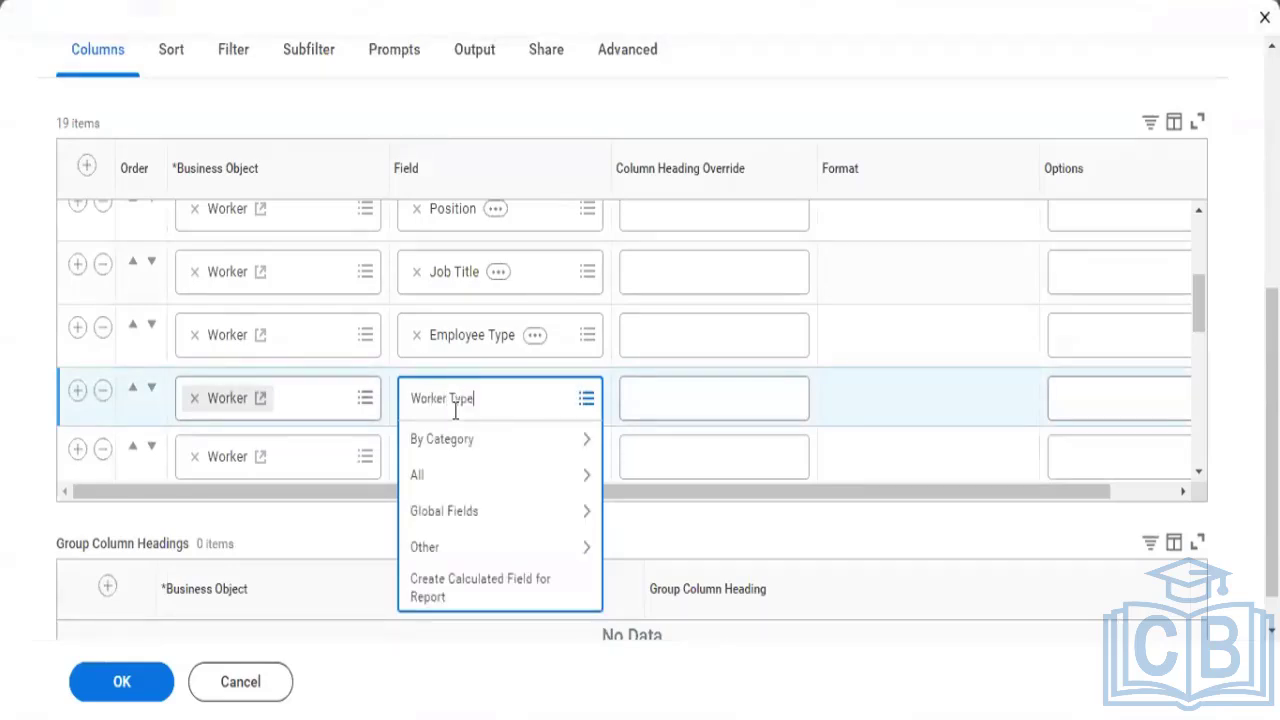
{"action": "key", "text": "Return"}
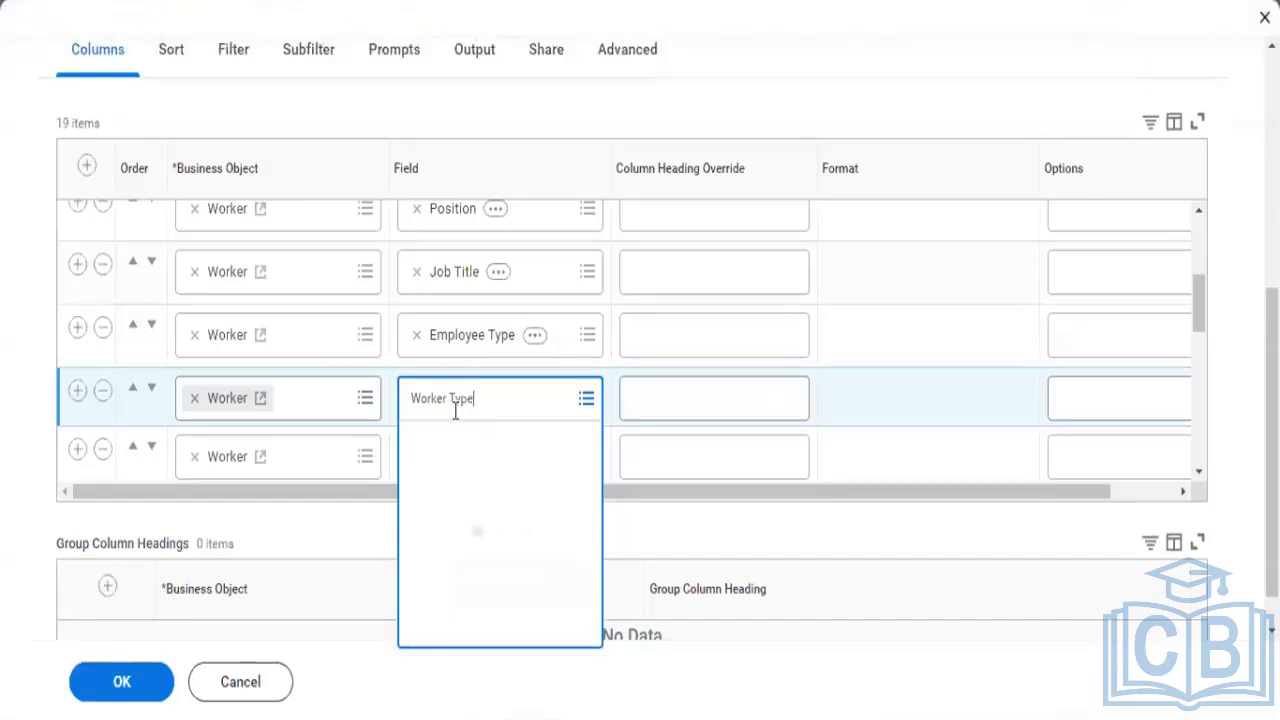
{"action": "left_click", "coordinate": [423, 493]}
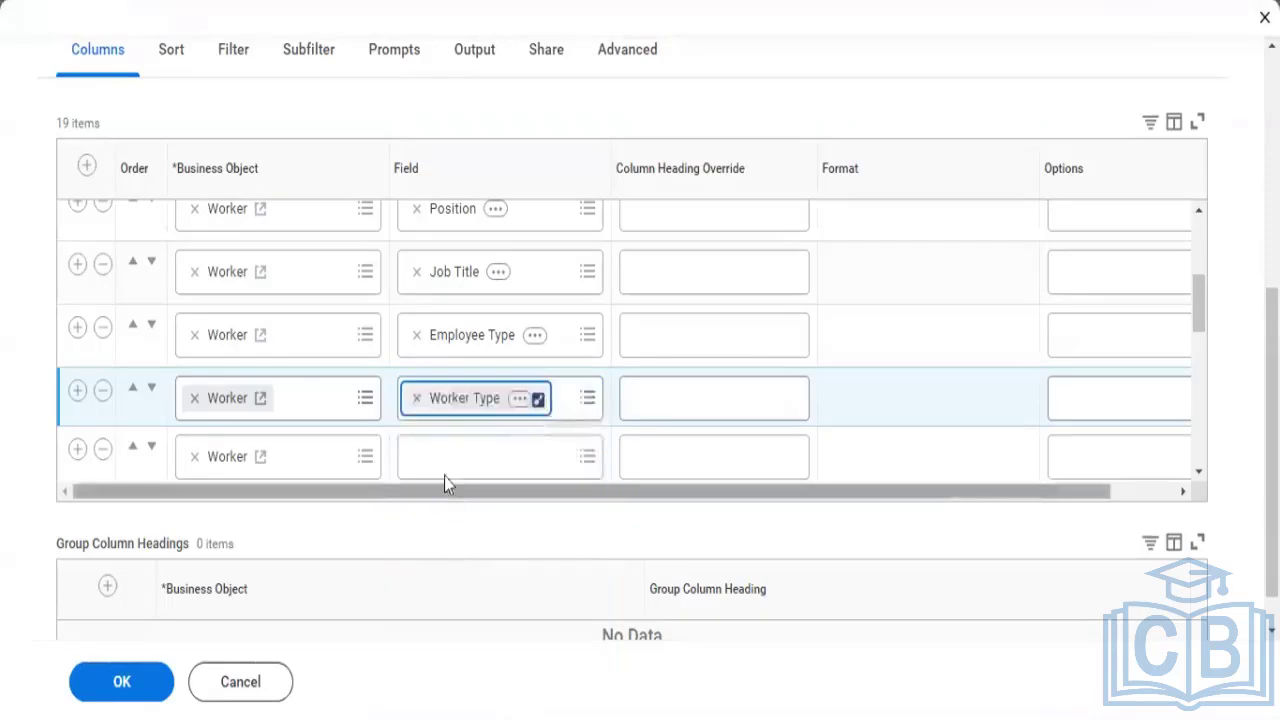
- Search the fields of the Worker column below Worker Type for "Management level" and select the Management Level field
{"action": "left_click", "coordinate": [463, 455]}
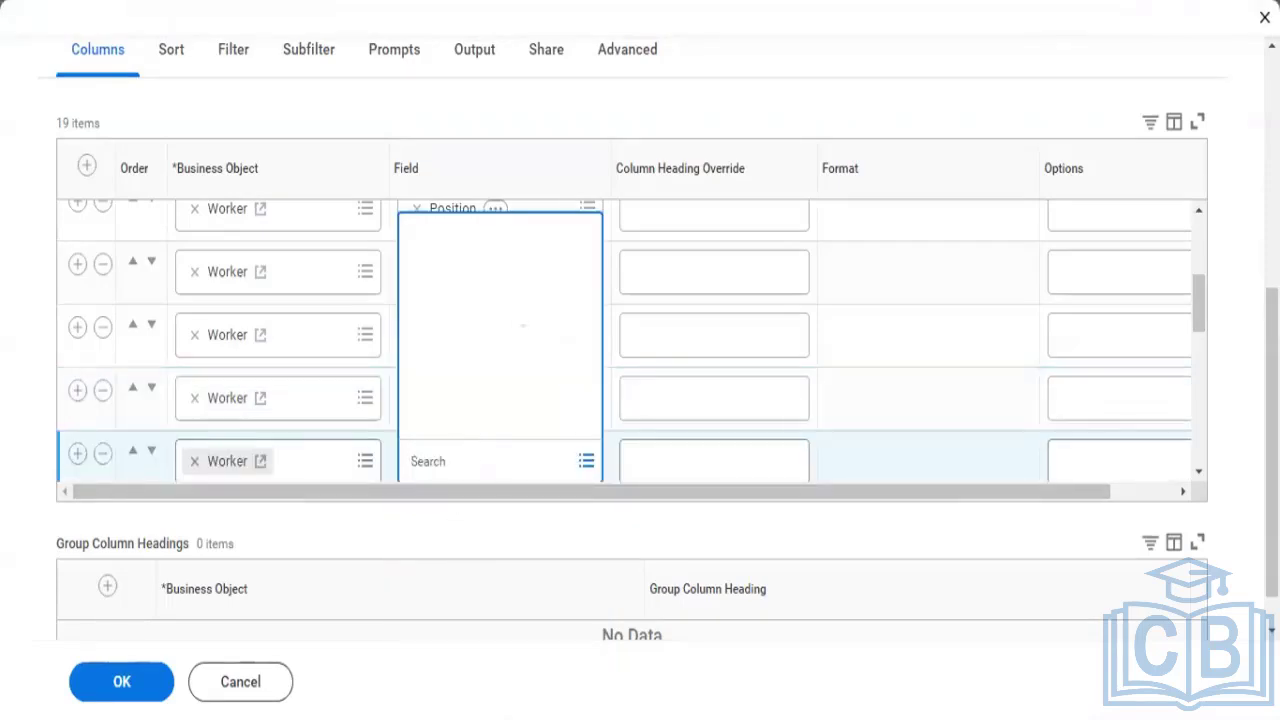
{"action": "left_click", "coordinate": [1201, 480]}
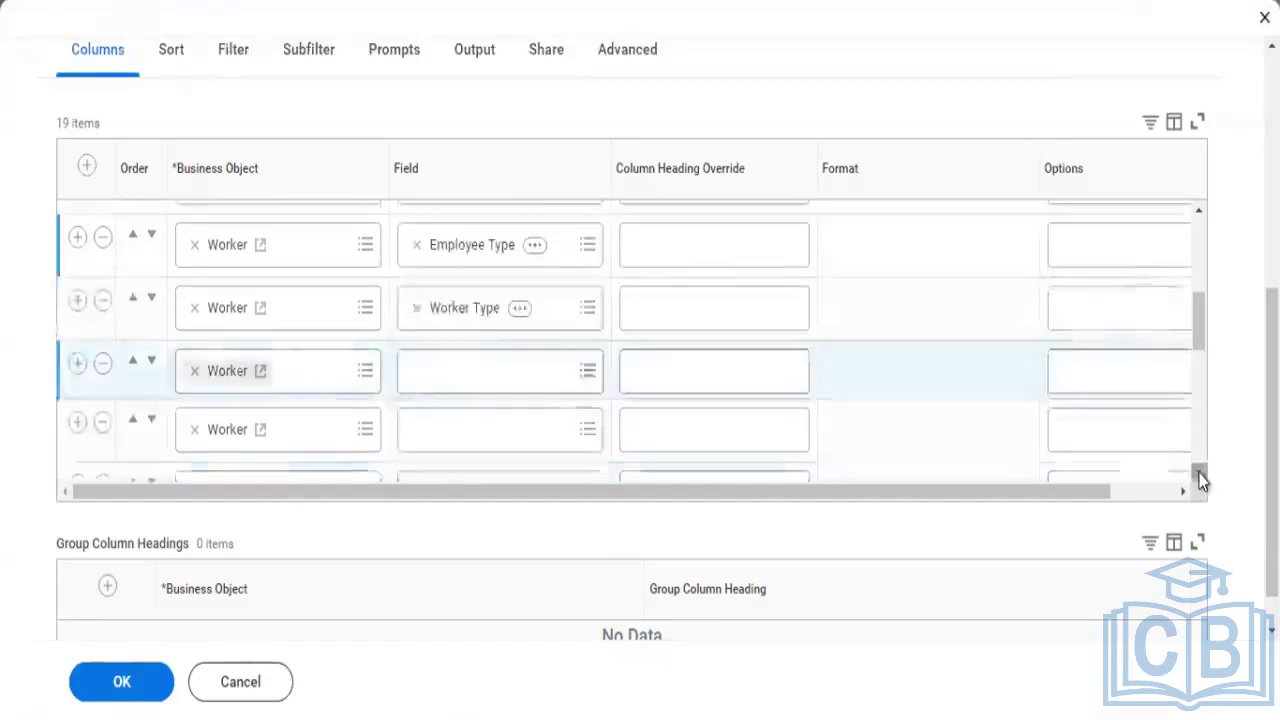
{"action": "left_click", "coordinate": [446, 422]}
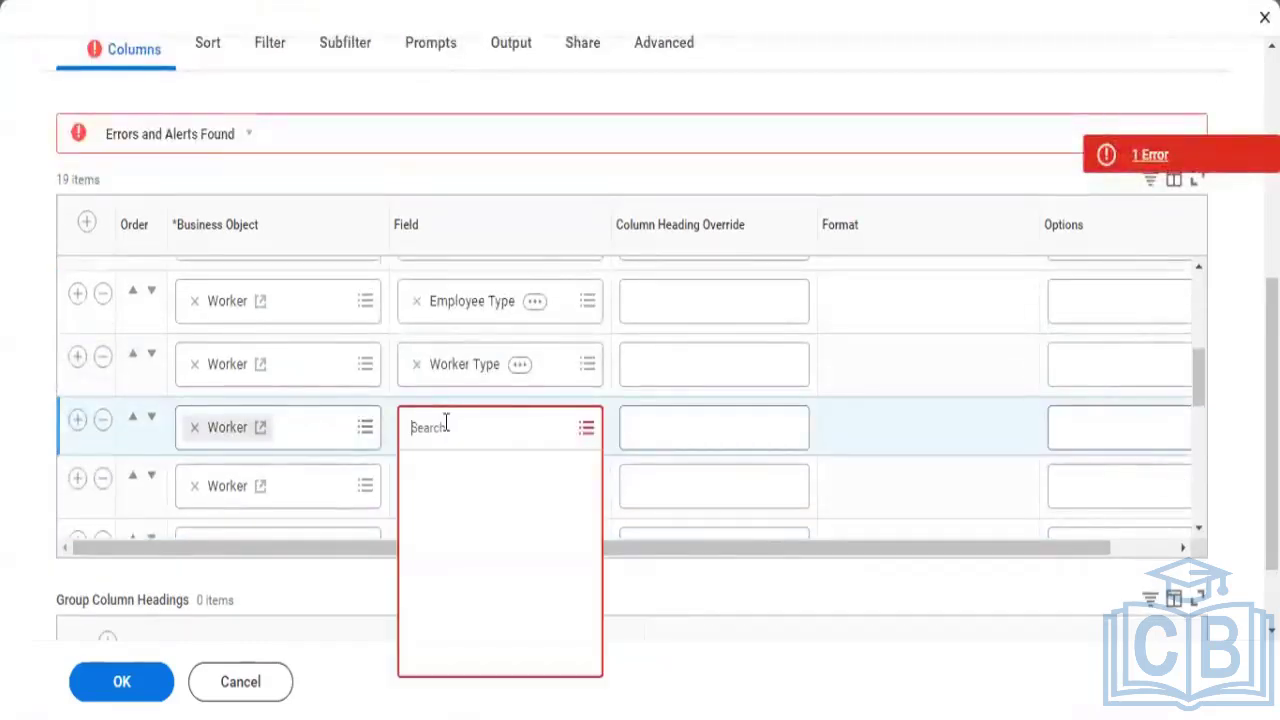
{"action": "type", "text": "Mana"}
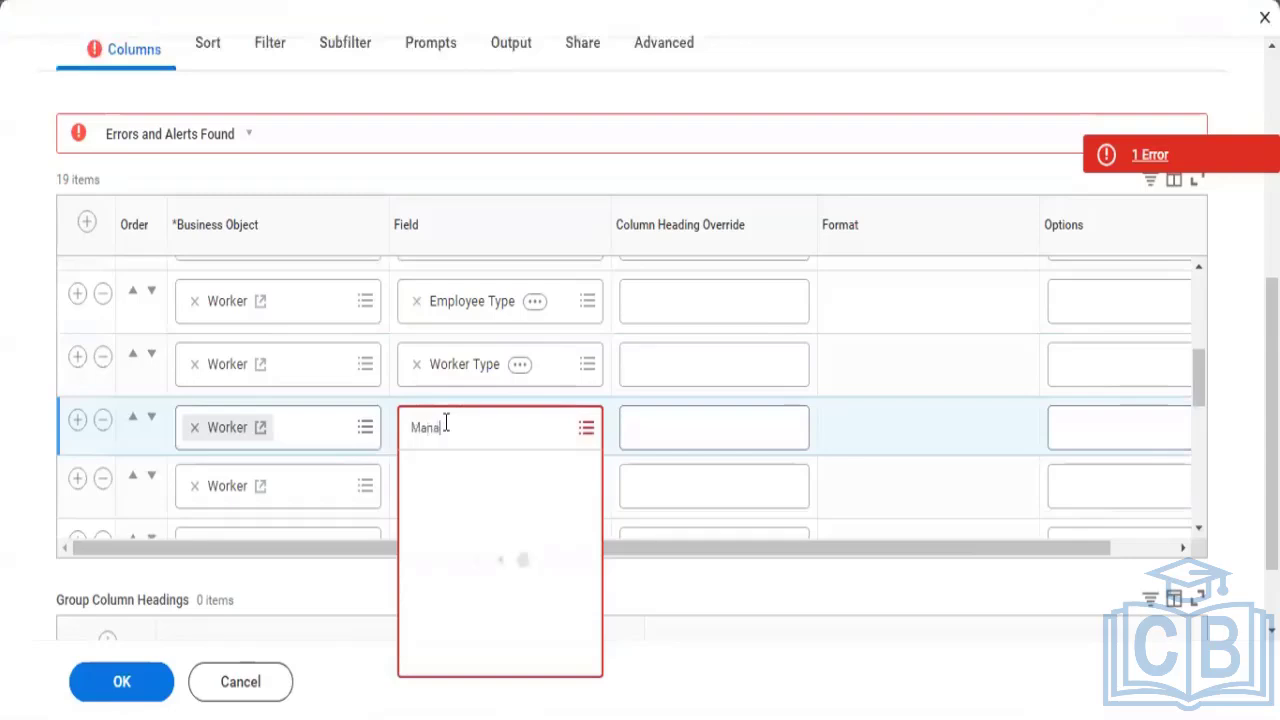
{"action": "type", "text": "gement"}
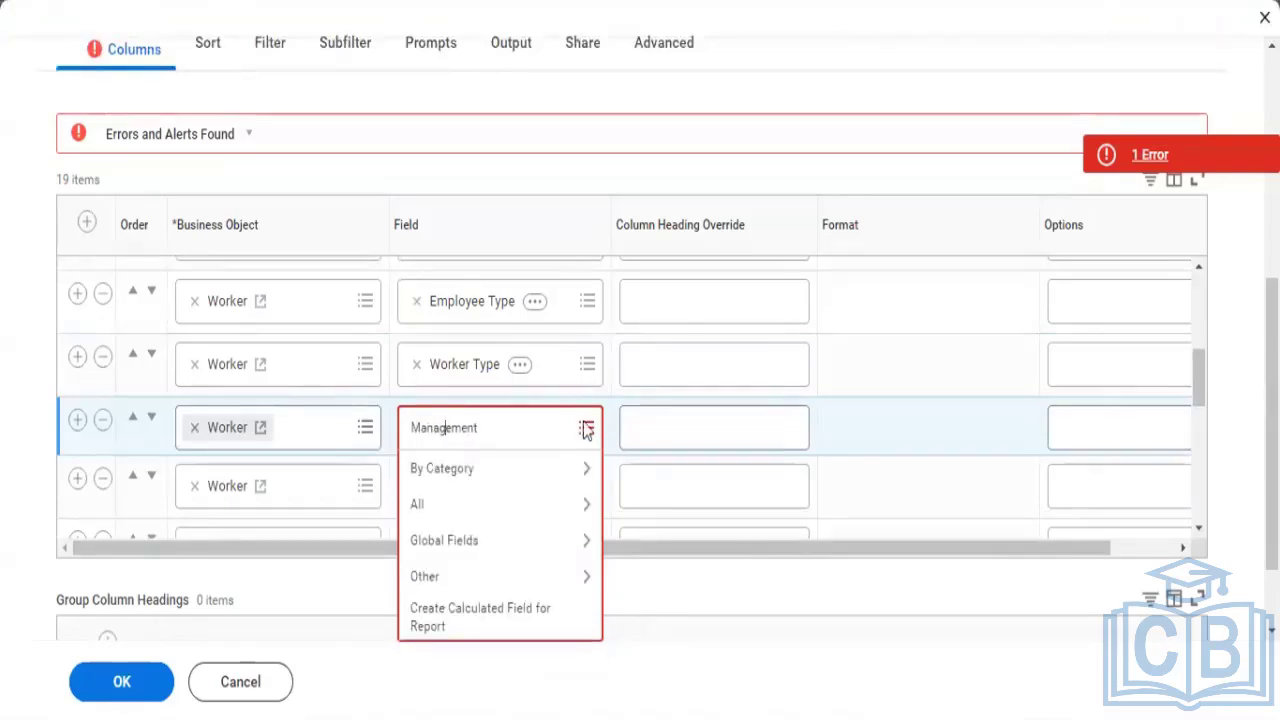
{"action": "type", "text": " leve"}
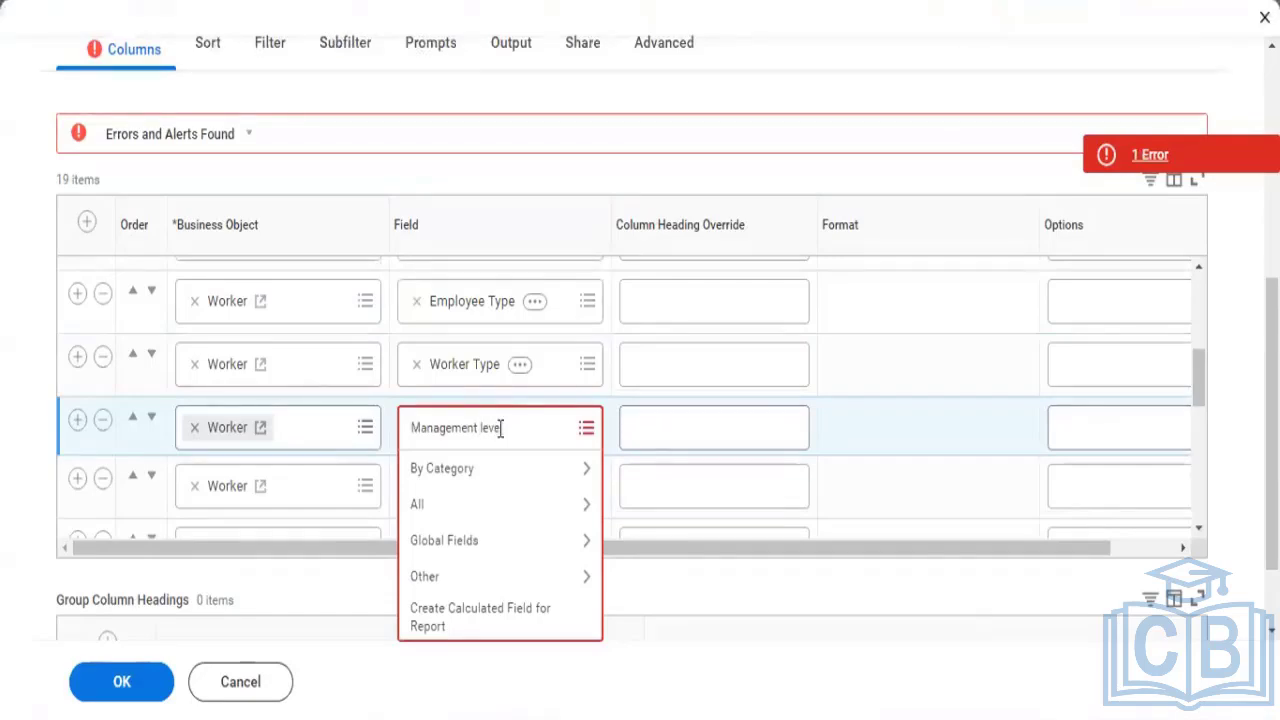
{"action": "key", "text": "Return"}
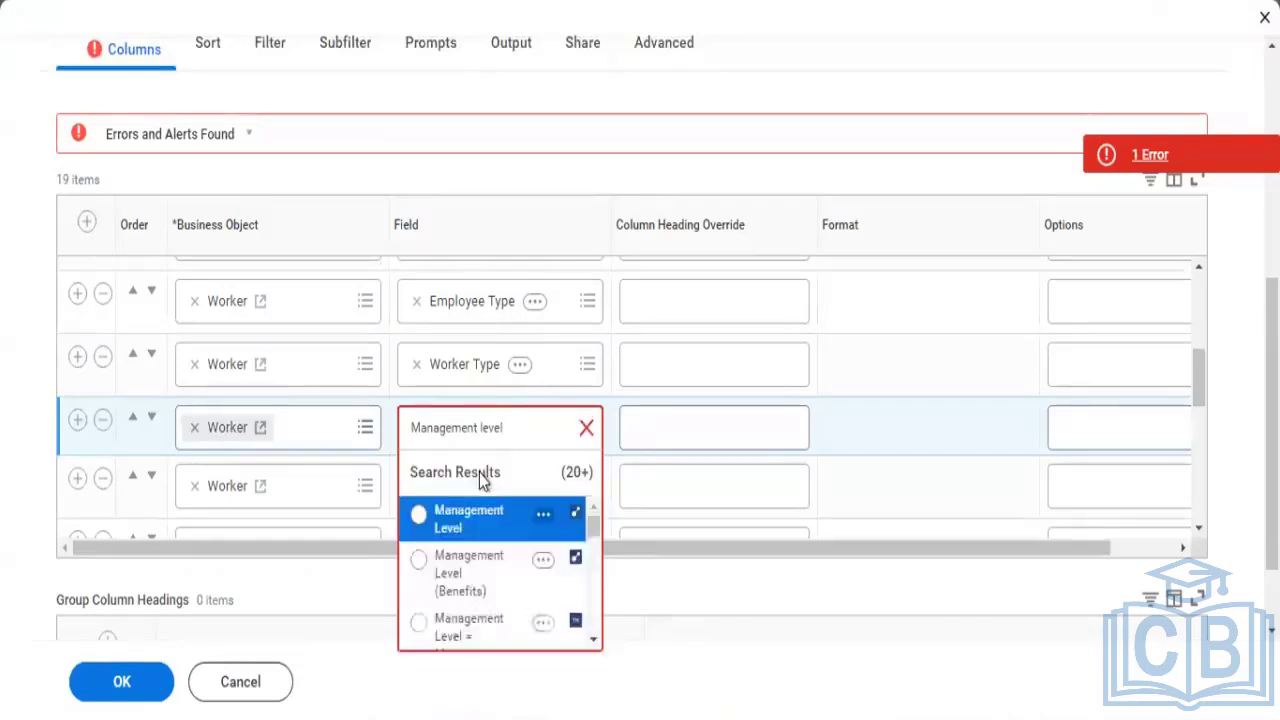
{"action": "left_click", "coordinate": [450, 521]}
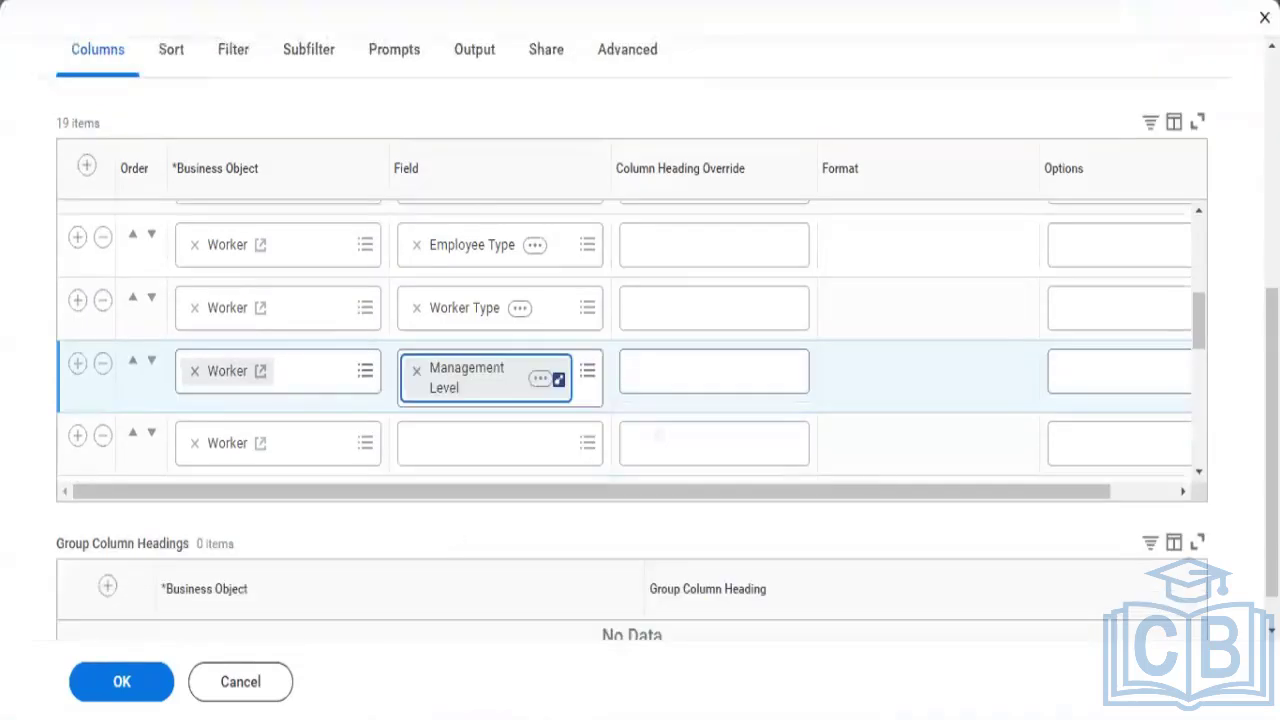
- Delete nine of the empty Worker columns below Management Level, keeping a single blank one at the end
{"action": "left_click", "coordinate": [104, 438]}
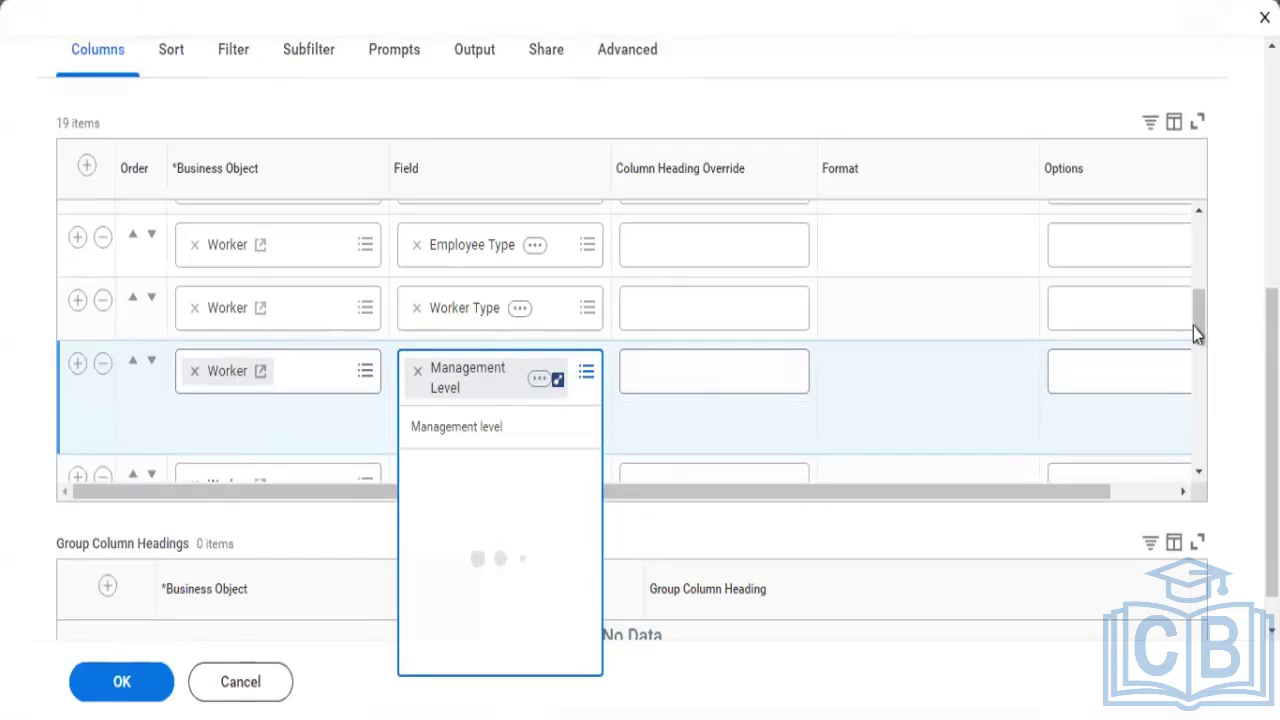
{"action": "left_click_drag", "start_coordinate": [1198, 340], "coordinate": [1203, 390]}
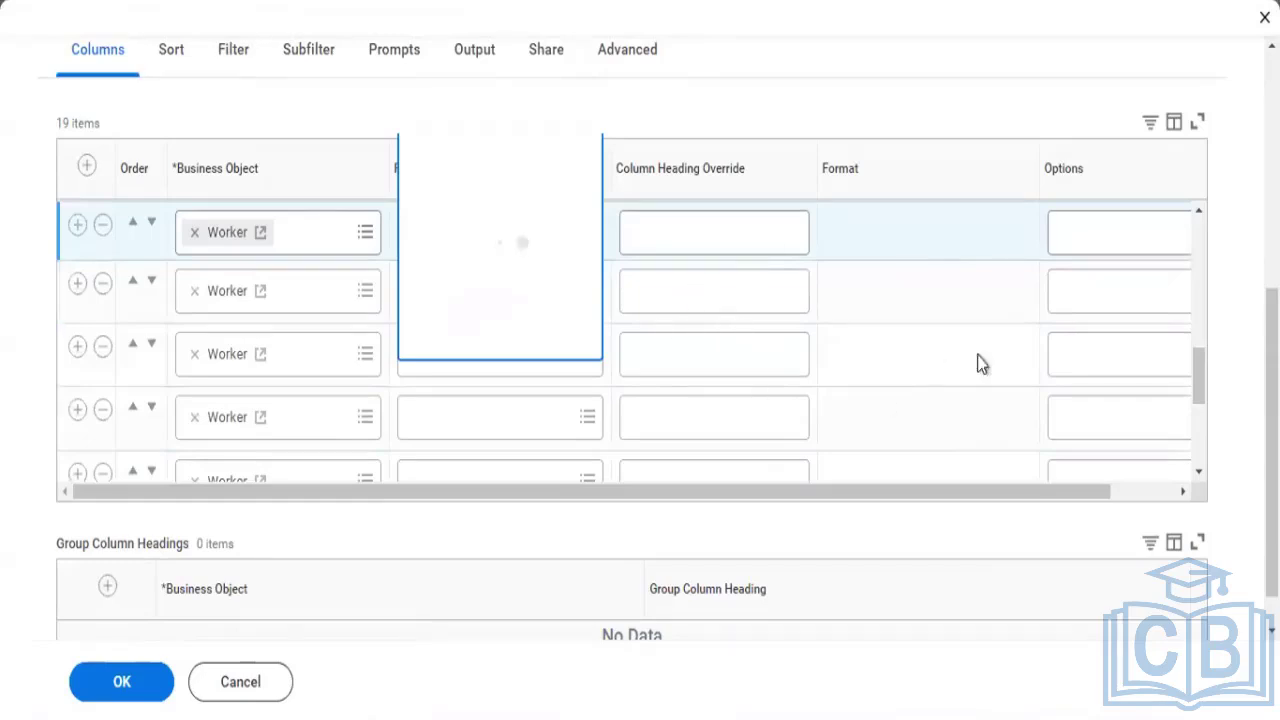
{"action": "left_click", "coordinate": [1201, 224]}
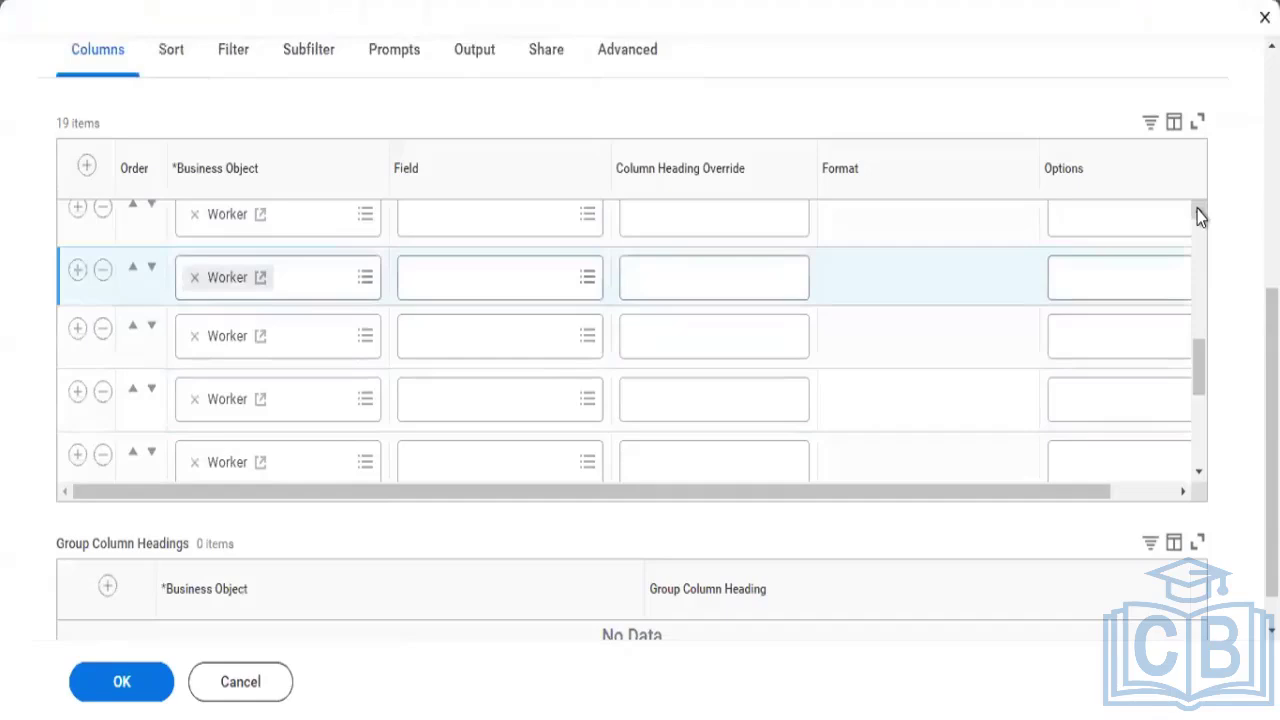
{"action": "left_click", "coordinate": [102, 344]}
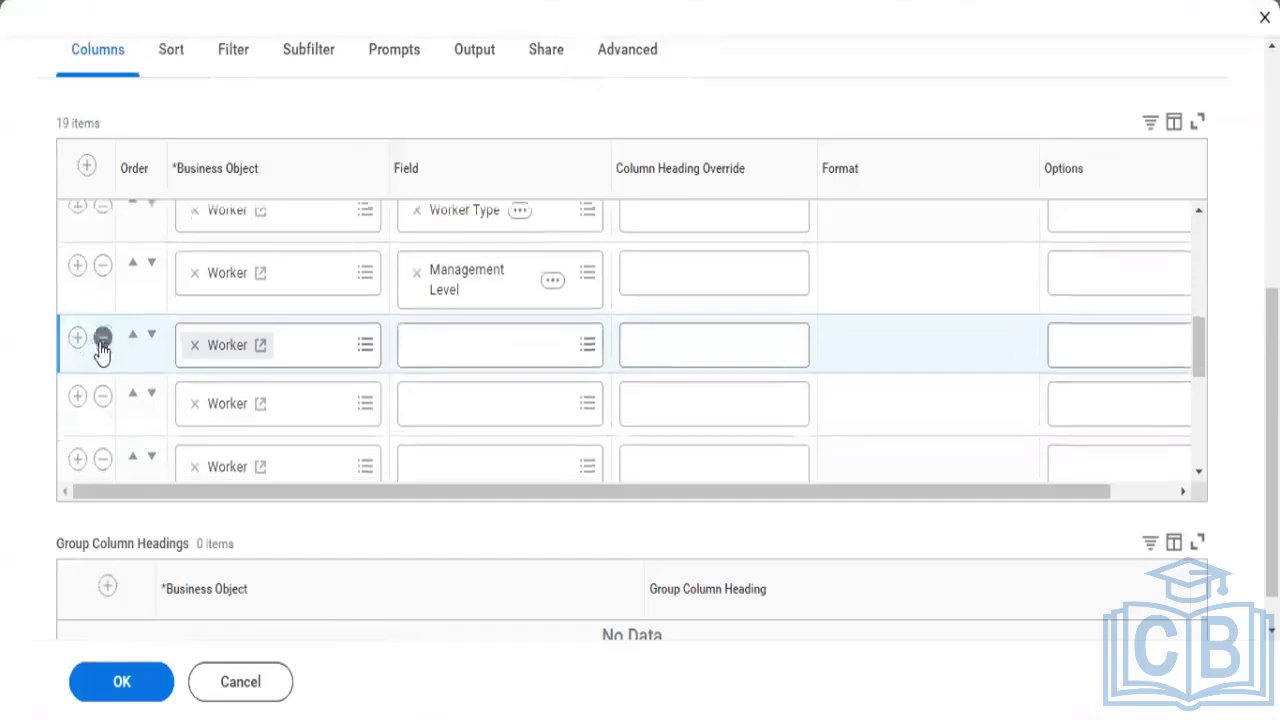
{"action": "left_click", "coordinate": [102, 344]}
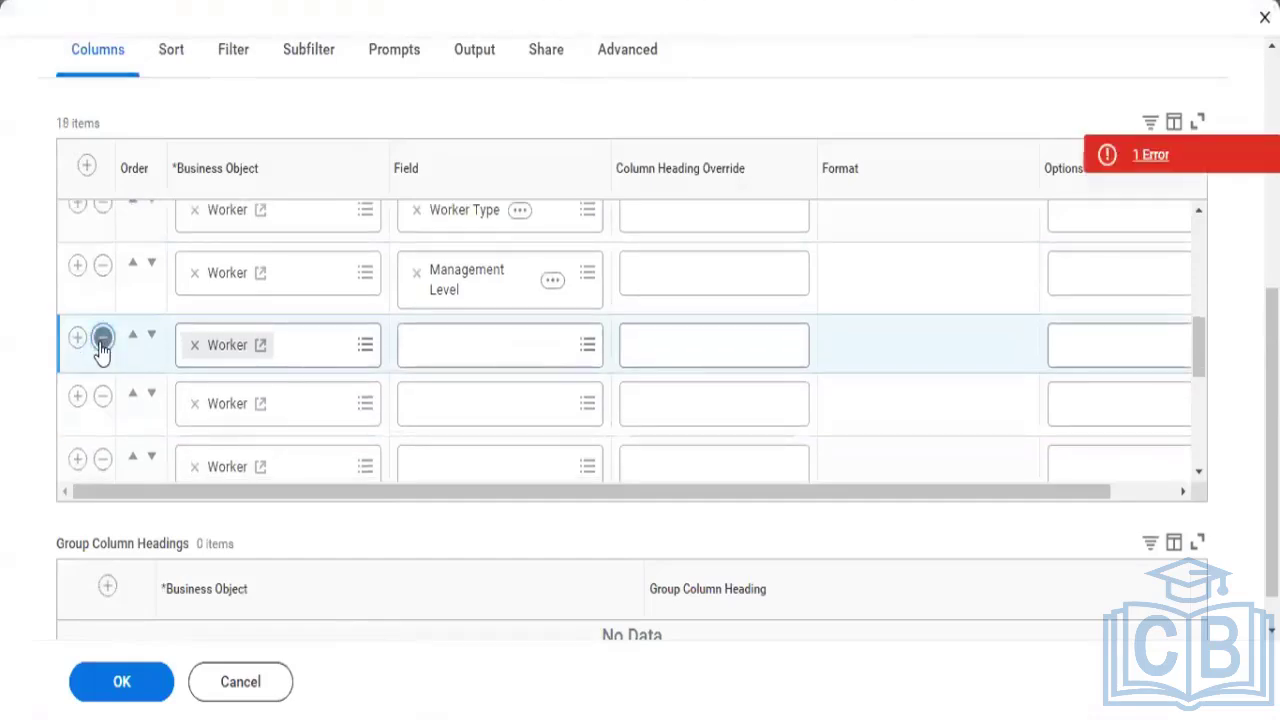
{"action": "left_click", "coordinate": [101, 343]}
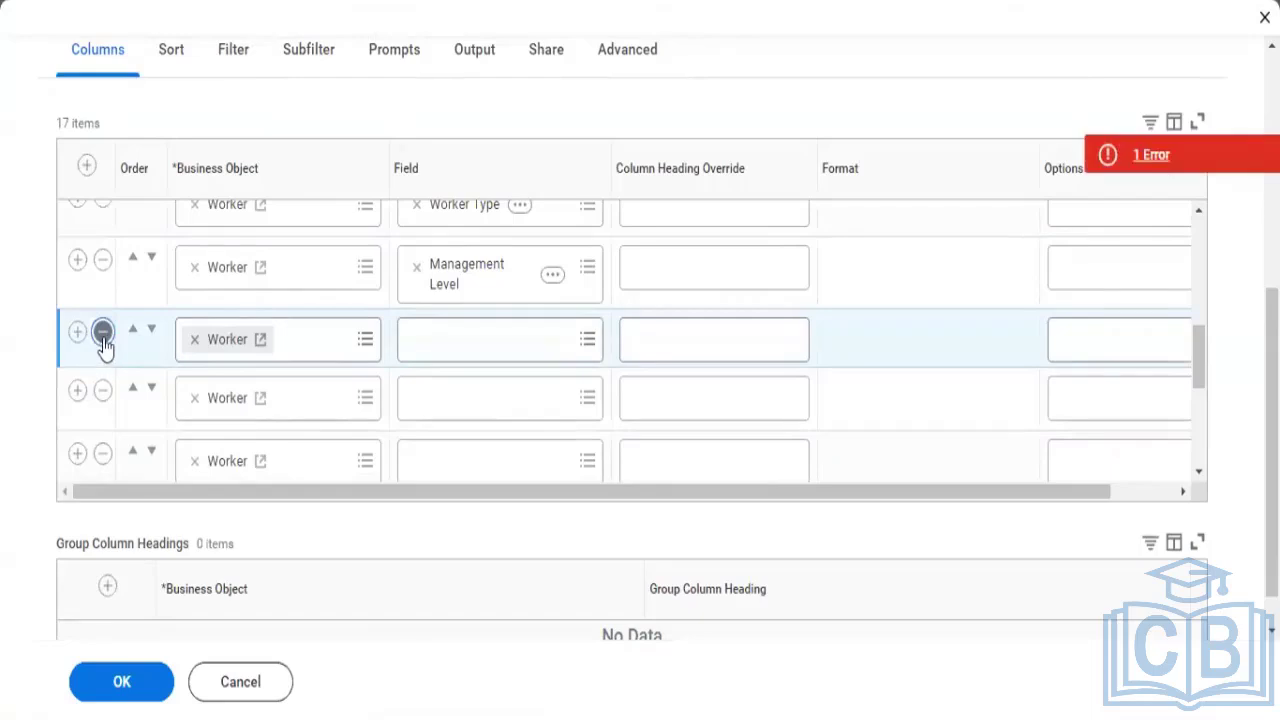
{"action": "left_click", "coordinate": [103, 333]}
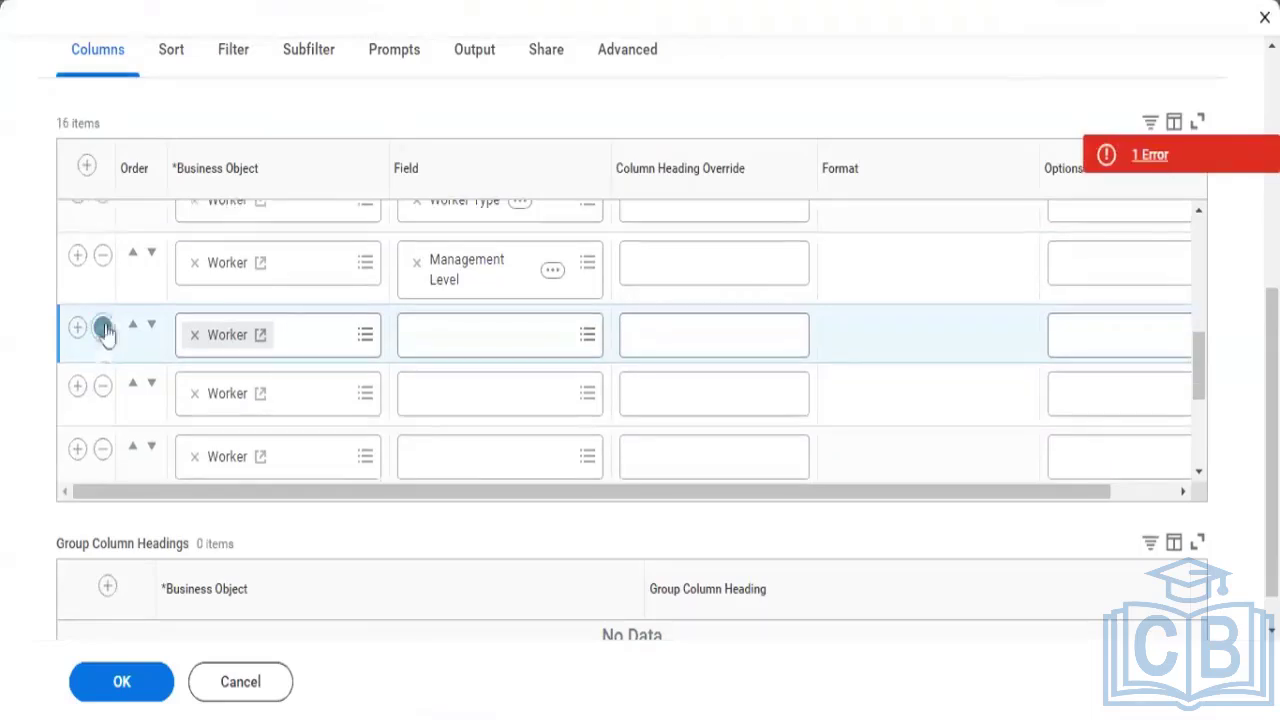
{"action": "left_click", "coordinate": [104, 330]}
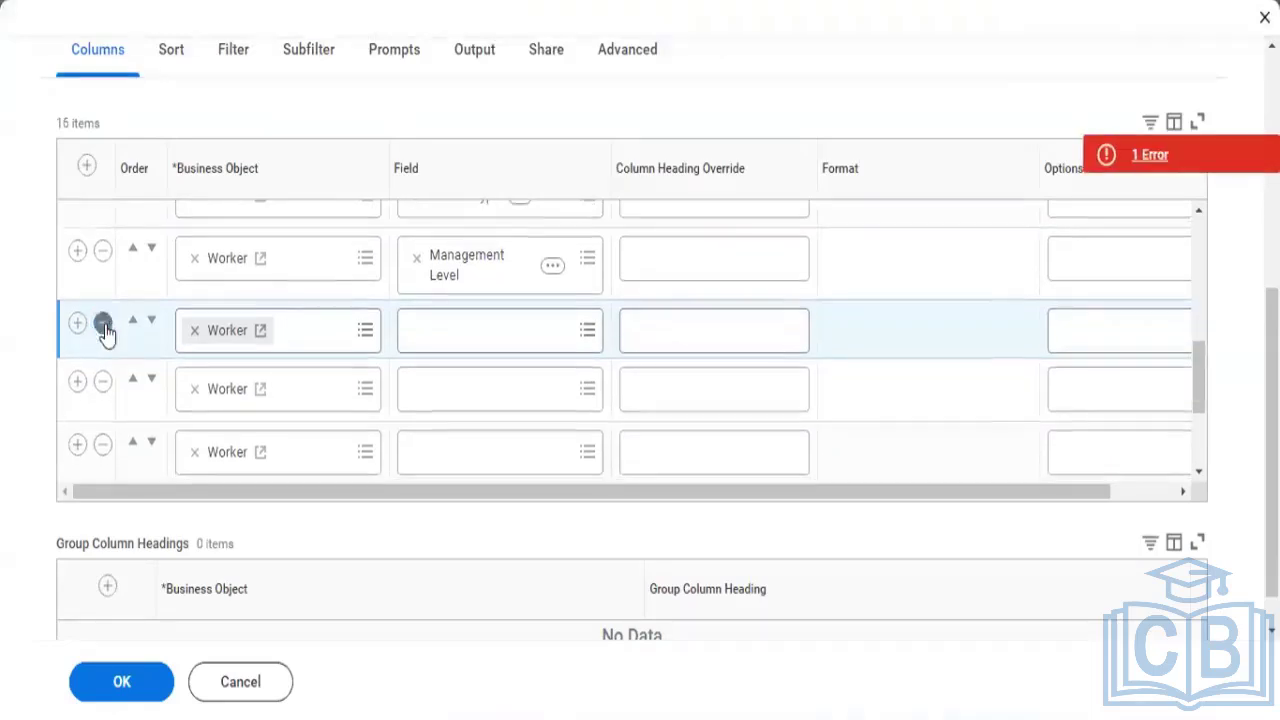
{"action": "left_click", "coordinate": [104, 328]}
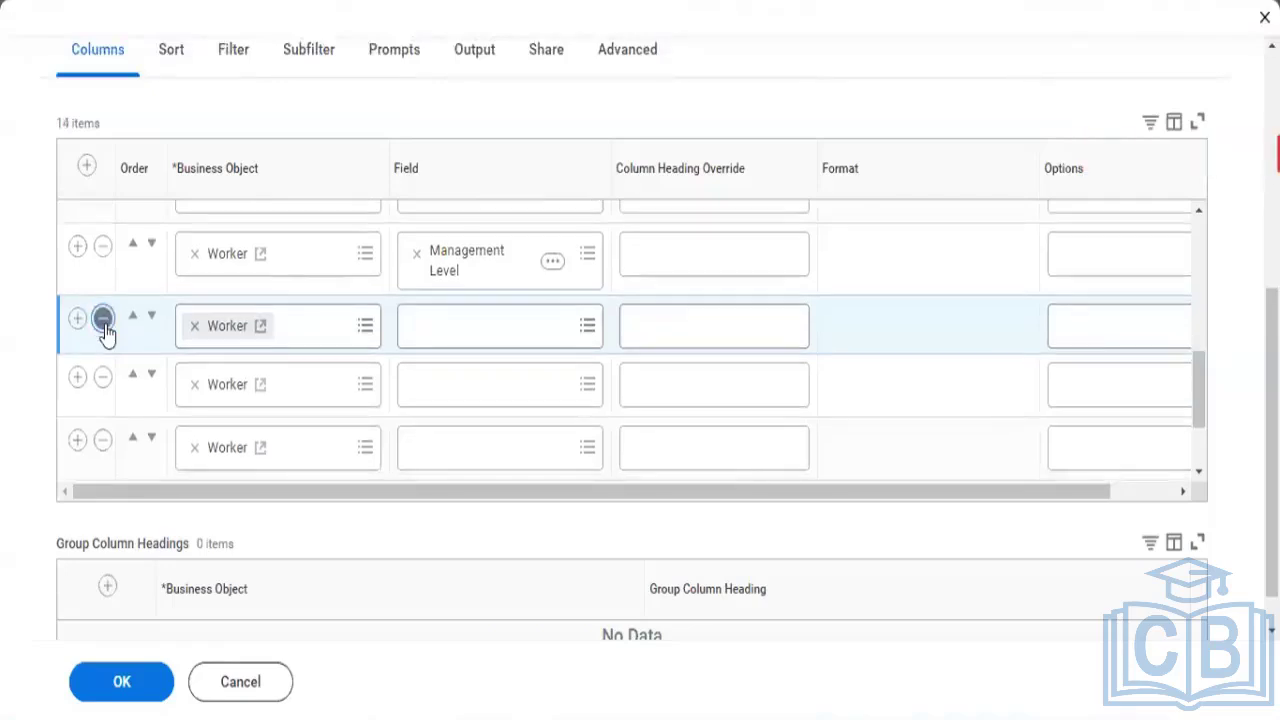
{"action": "left_click", "coordinate": [104, 329]}
{"action": "left_click", "coordinate": [104, 320]}
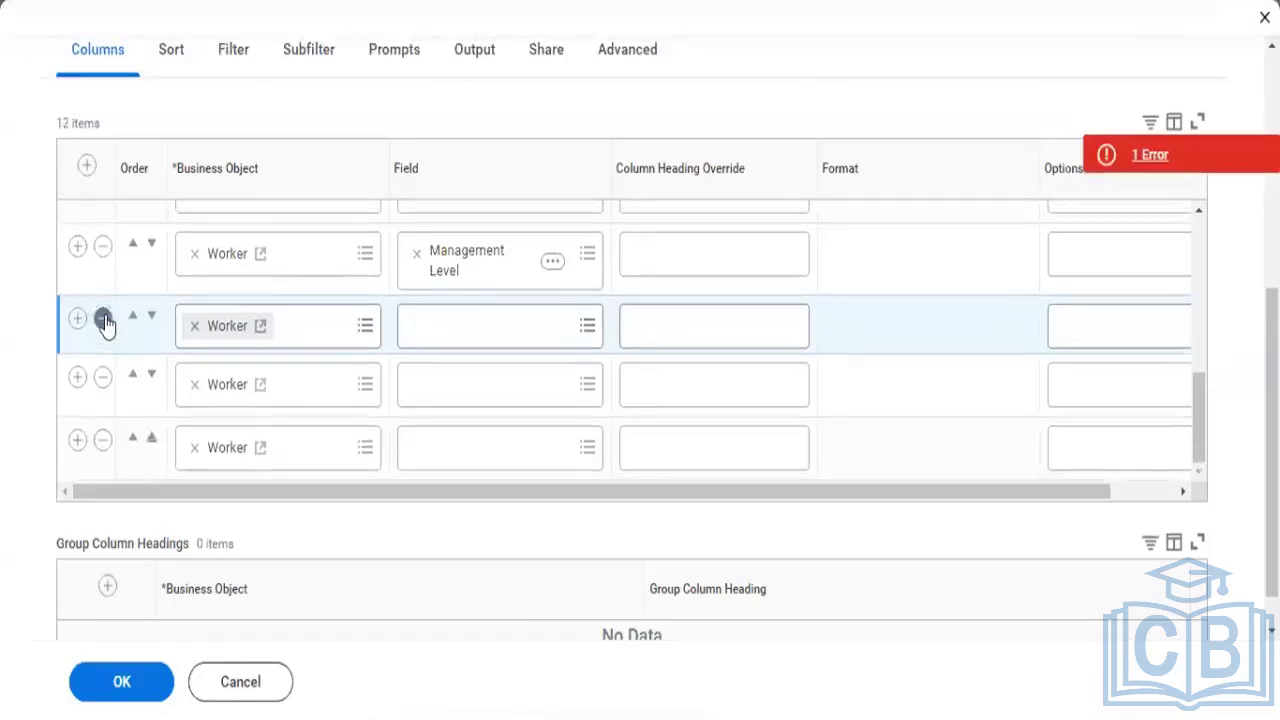
{"action": "left_click", "coordinate": [104, 320]}
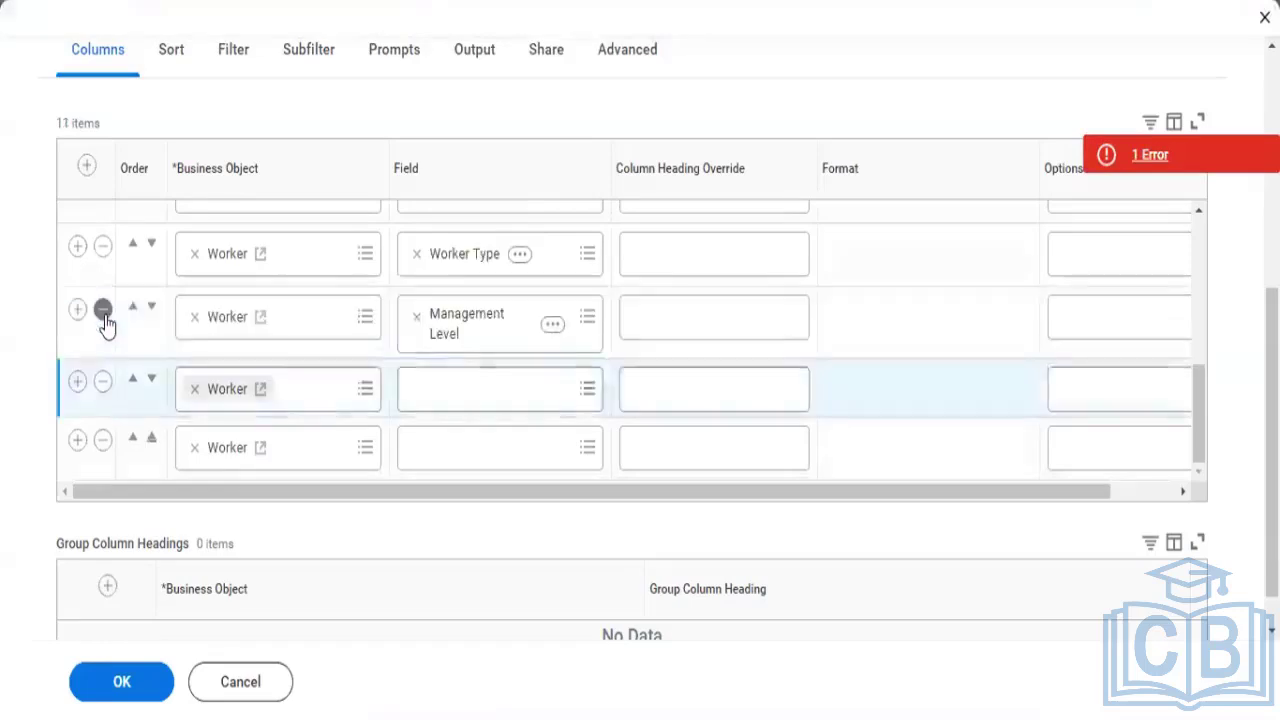
{"action": "left_click", "coordinate": [103, 381]}
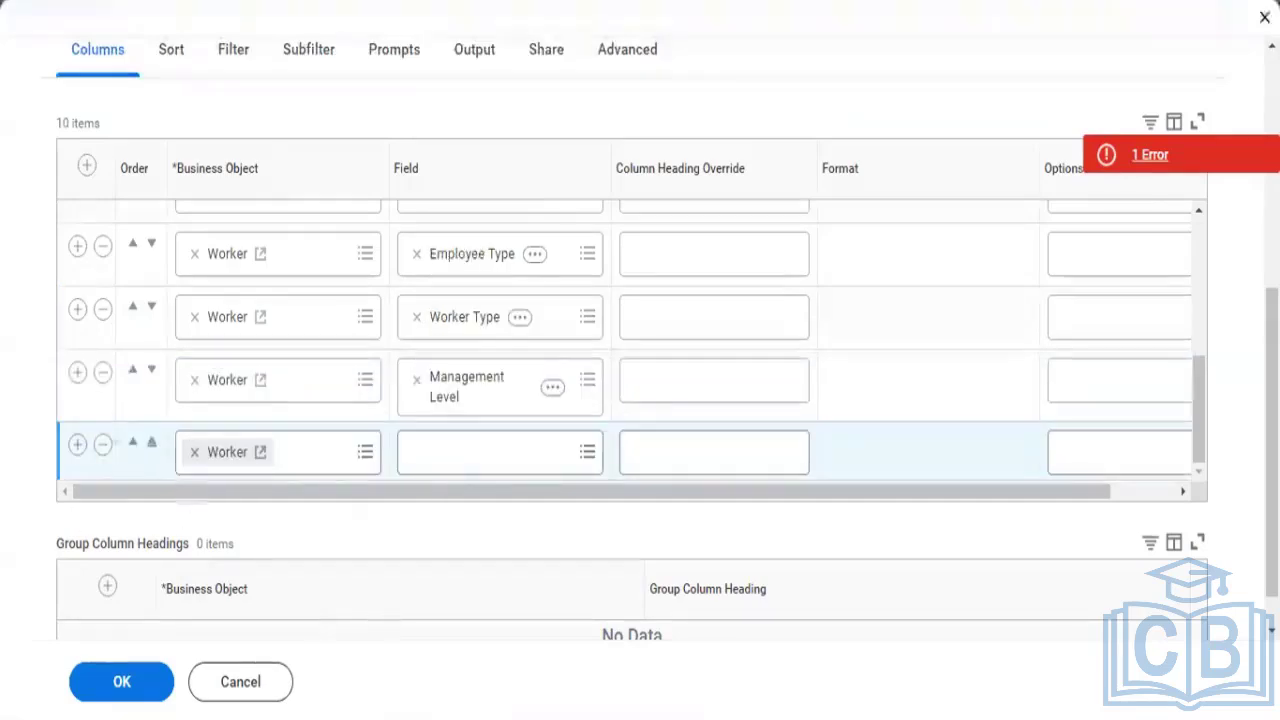
- Search the fields of the empty Worker column below Management Level for "manager level 01" and select Manager - Level 01
{"action": "left_click", "coordinate": [452, 468]}
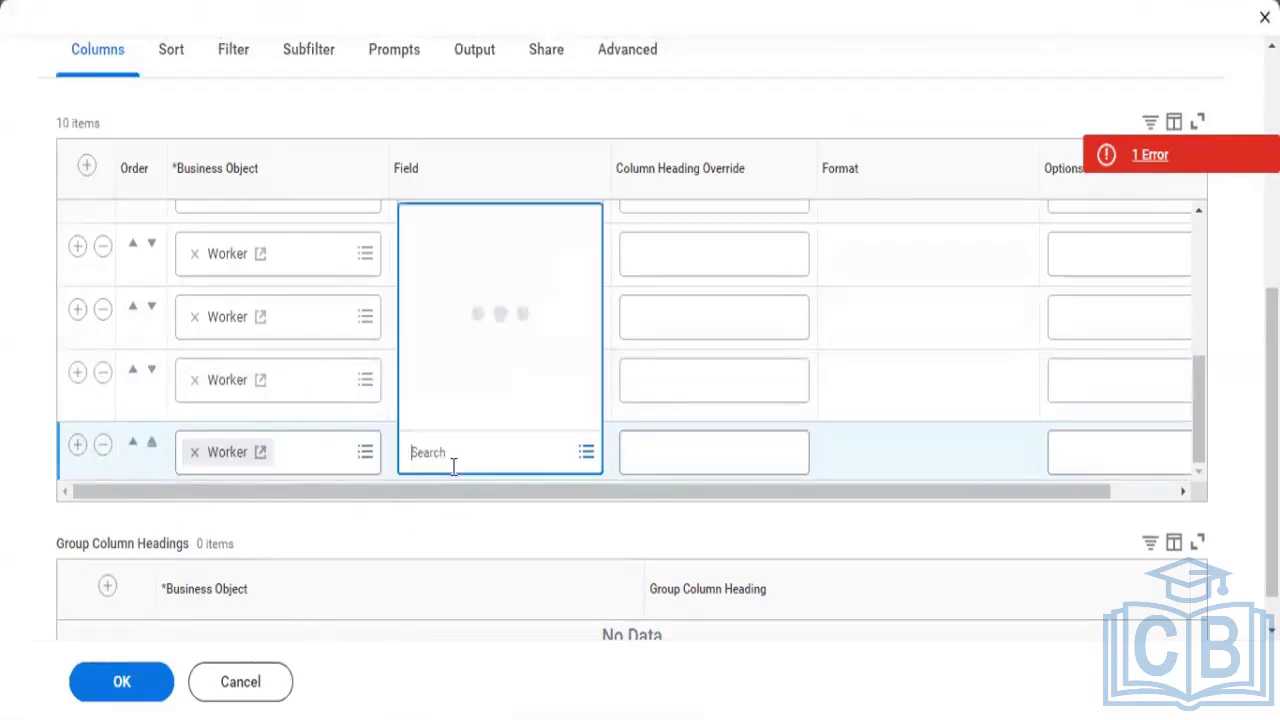
{"action": "type", "text": "manager level"}
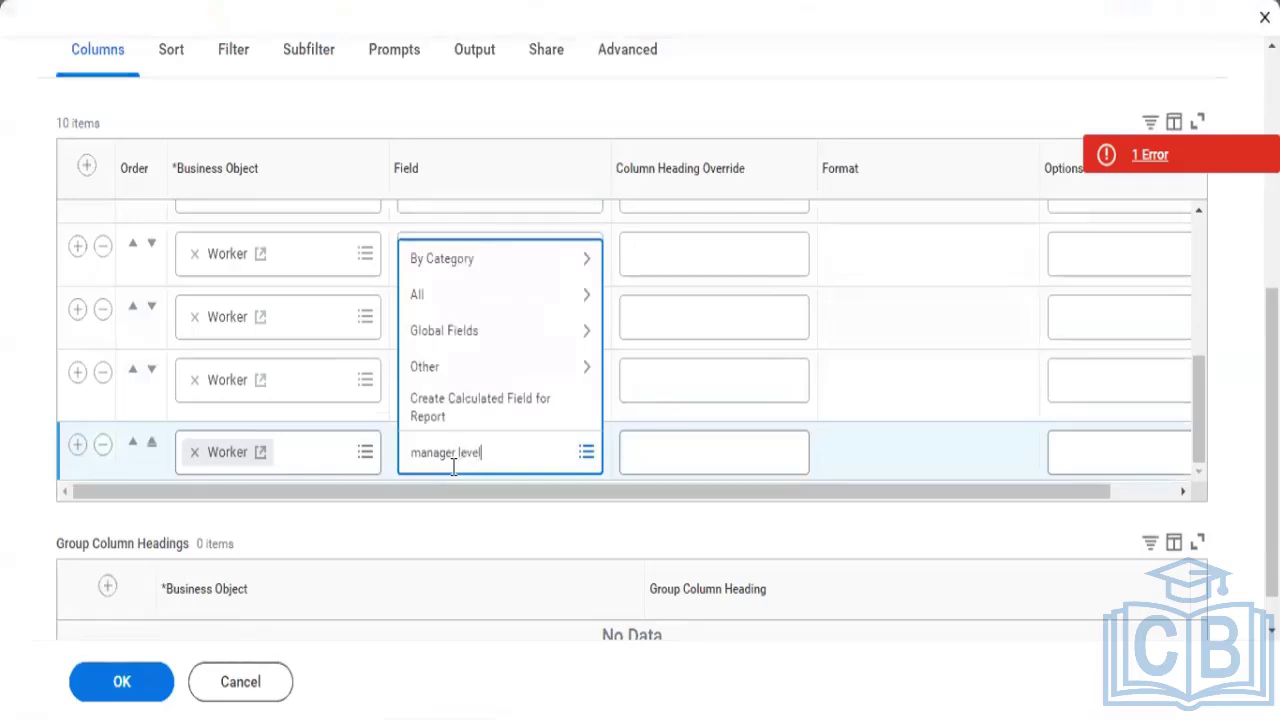
{"action": "type", "text": " 01"}
{"action": "key", "text": "Return"}
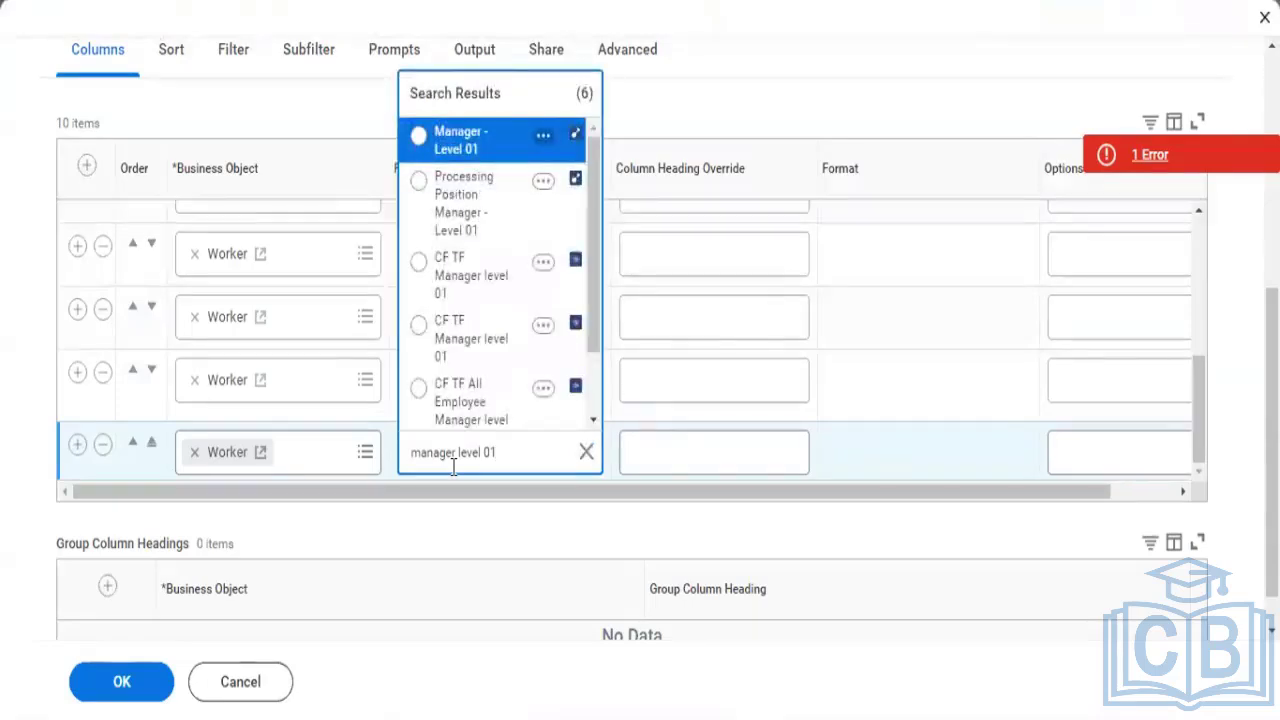
{"action": "left_click", "coordinate": [485, 140]}
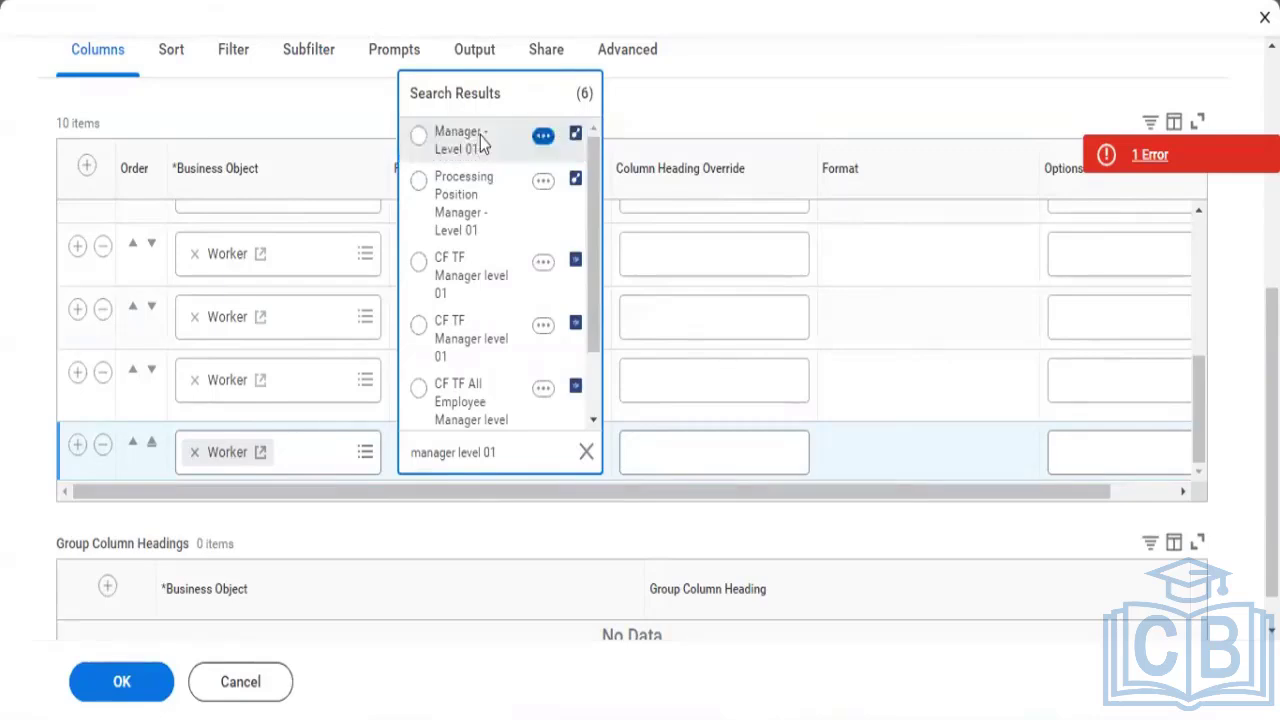
- Add a Worker column below Manager - Level 01, search its fields for "Total base pay" and select Total Base Pay - Amount
{"action": "left_click", "coordinate": [76, 441]}
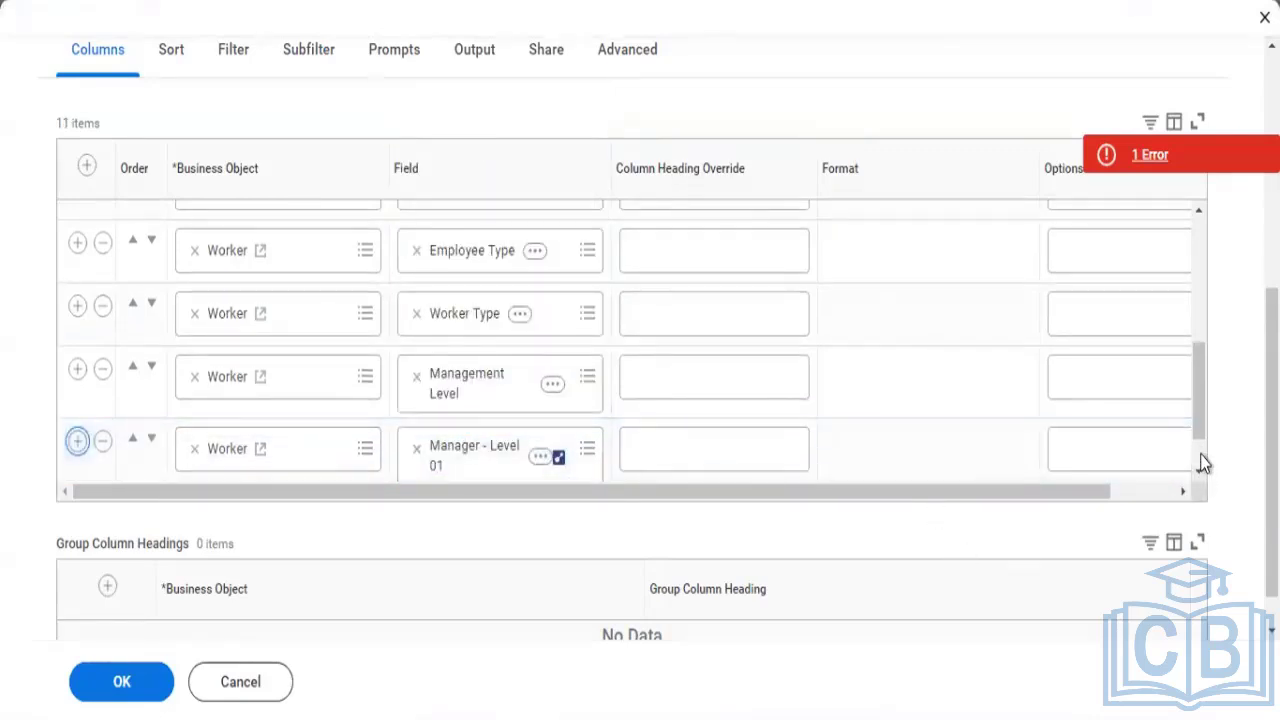
{"action": "scroll", "coordinate": [1203, 462], "scroll_direction": "down", "scroll_amount": 1}
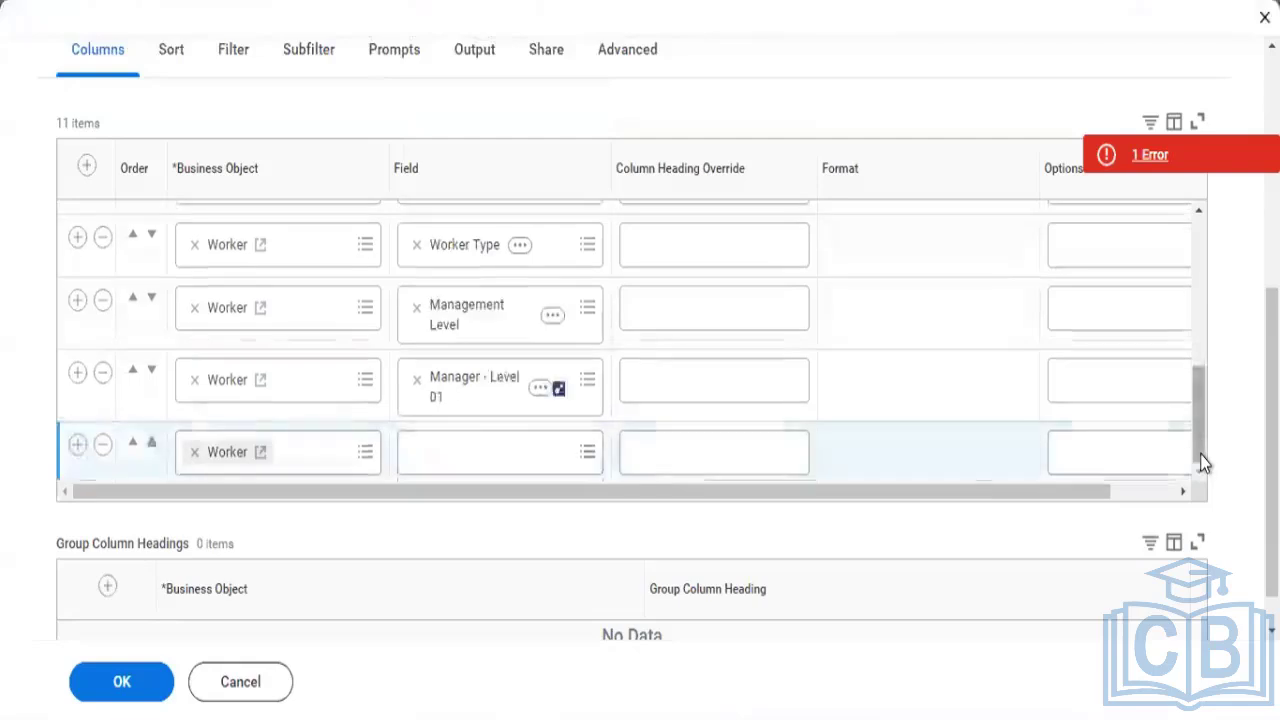
{"action": "left_click", "coordinate": [487, 451]}
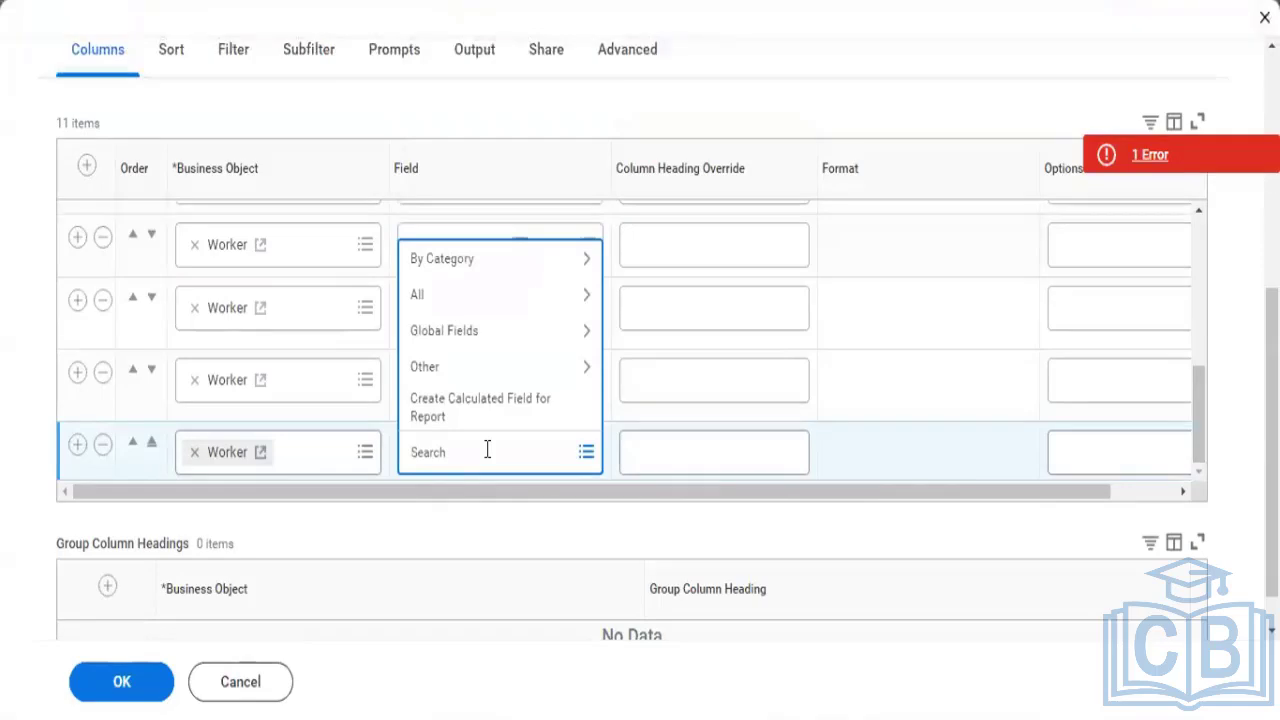
{"action": "type", "text": "Total base pay"}
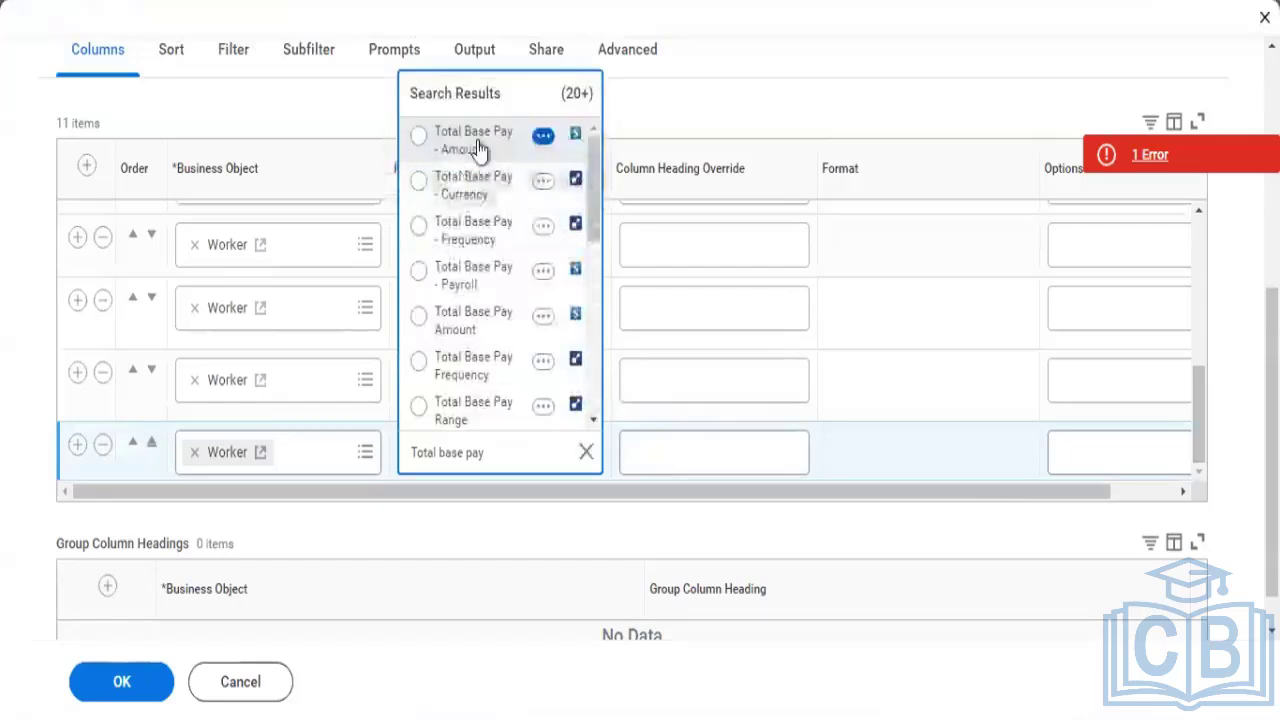
{"action": "left_click", "coordinate": [478, 148]}
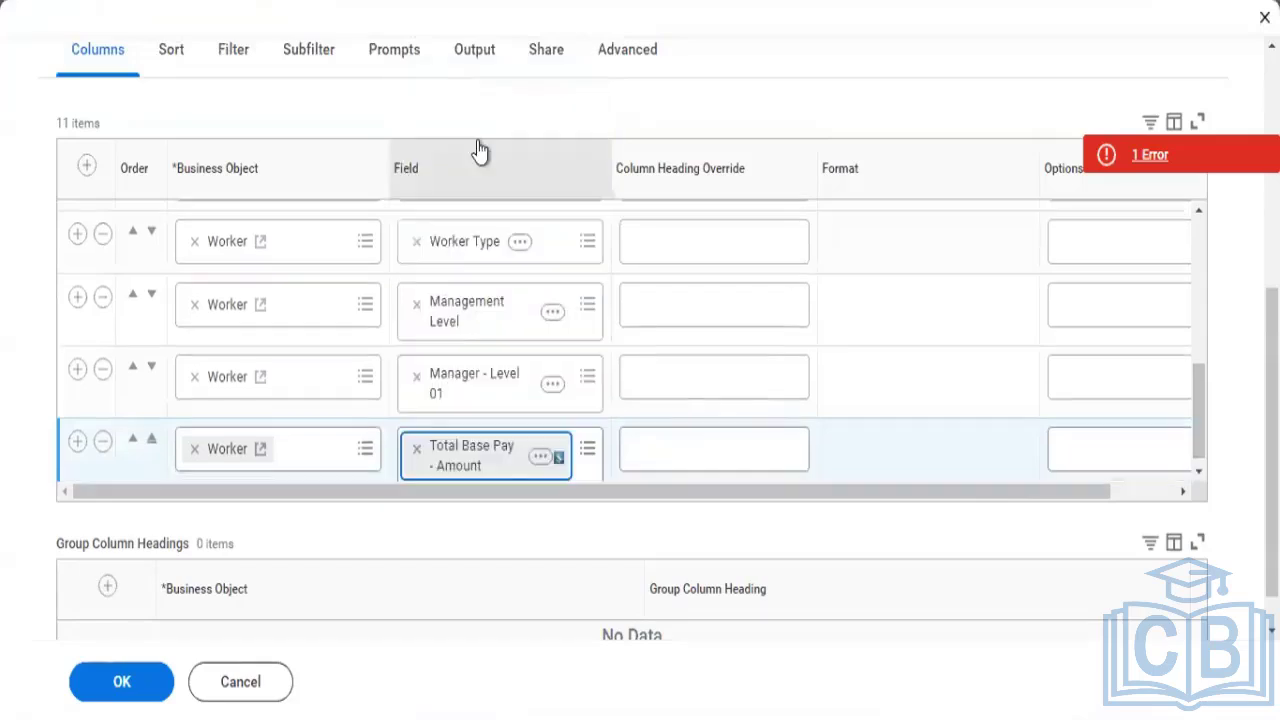
- Try to save the report and view the details of the Total Base Pay - Amount field
{"action": "left_click", "coordinate": [127, 692]}
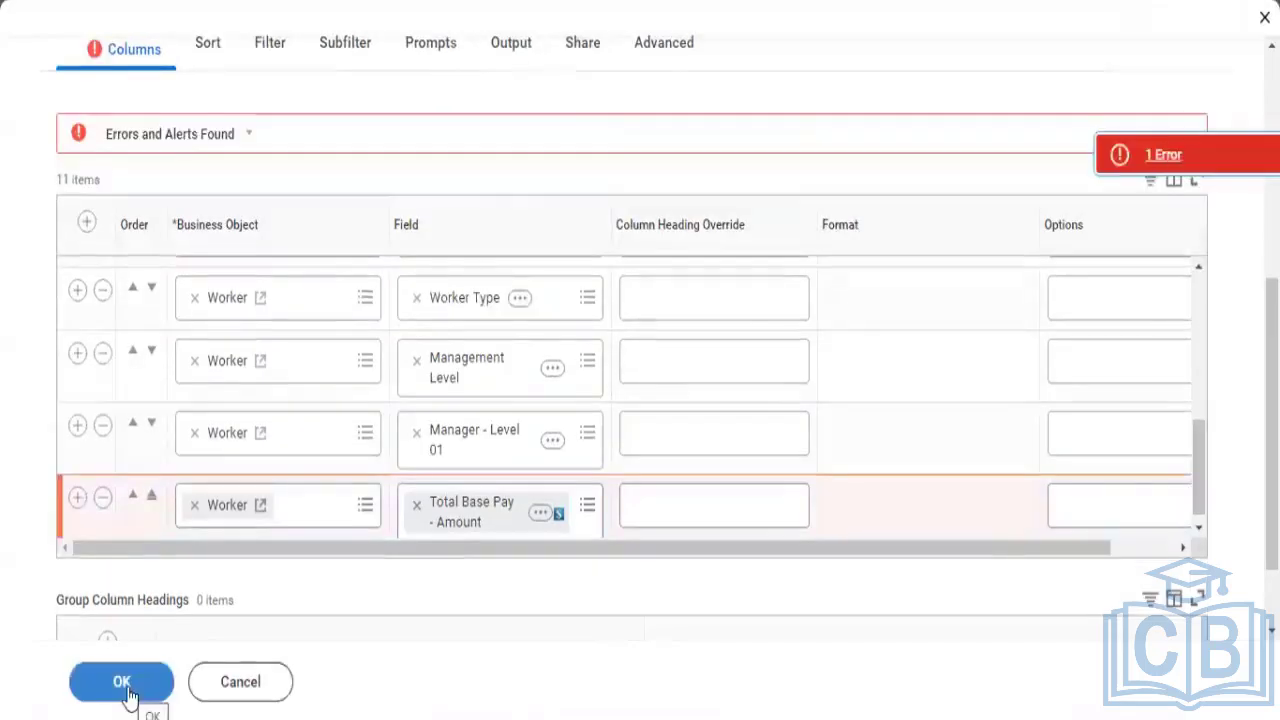
{"action": "left_click", "coordinate": [1146, 162]}
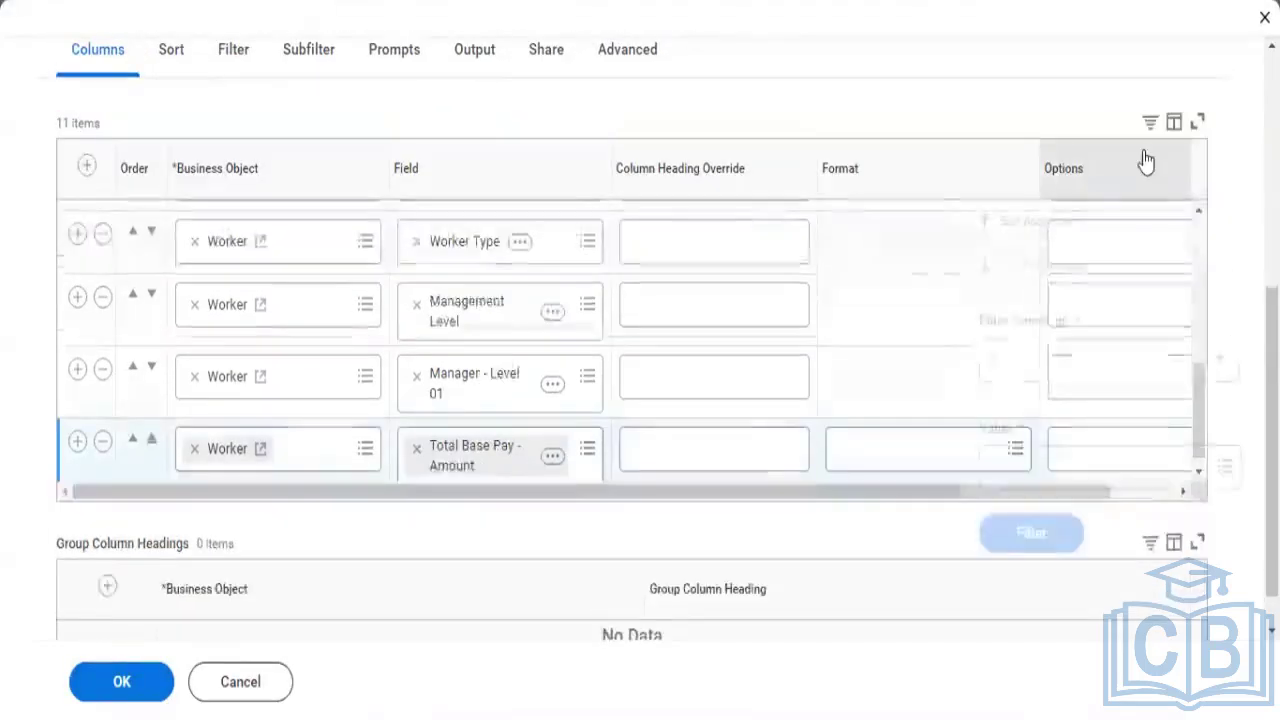
{"action": "left_click", "coordinate": [553, 458]}
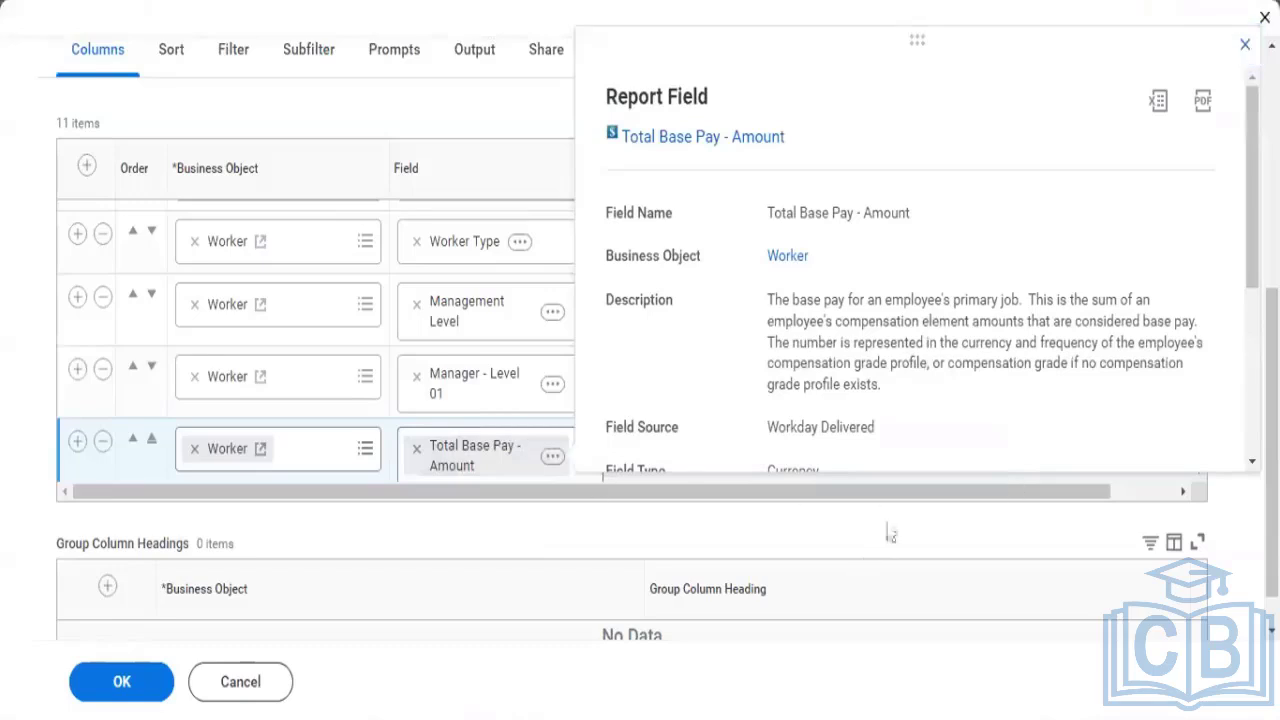
{"action": "left_click", "coordinate": [1080, 510]}
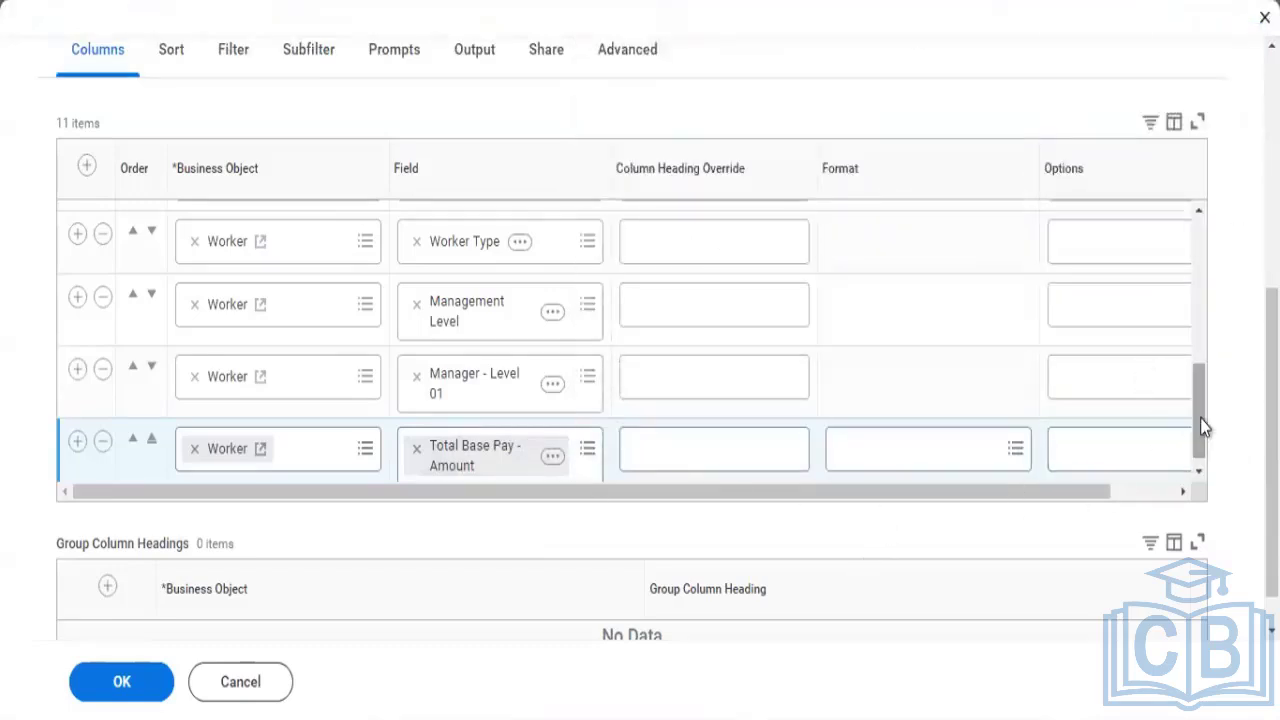
- Save the report definition and run the report, reviewing its output columns from Employee ID through Total Base Pay - Amount
{"action": "left_click", "coordinate": [113, 696]}
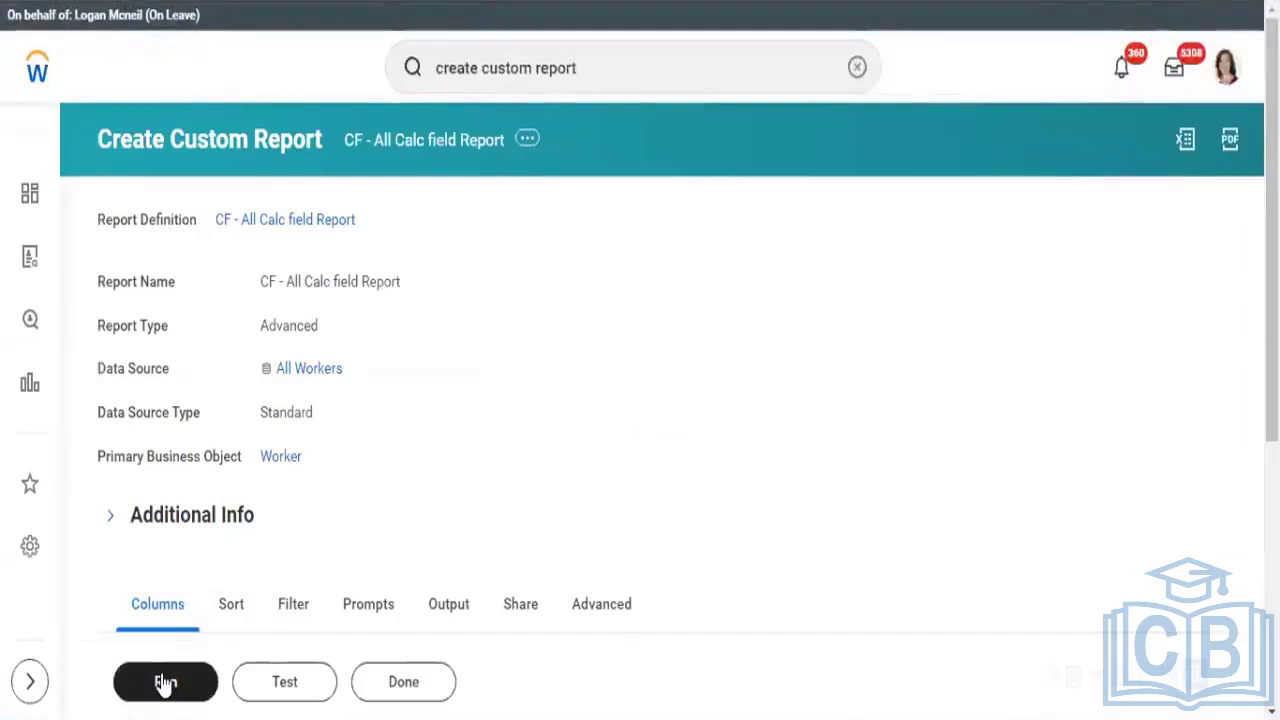
{"action": "left_click", "coordinate": [165, 683]}
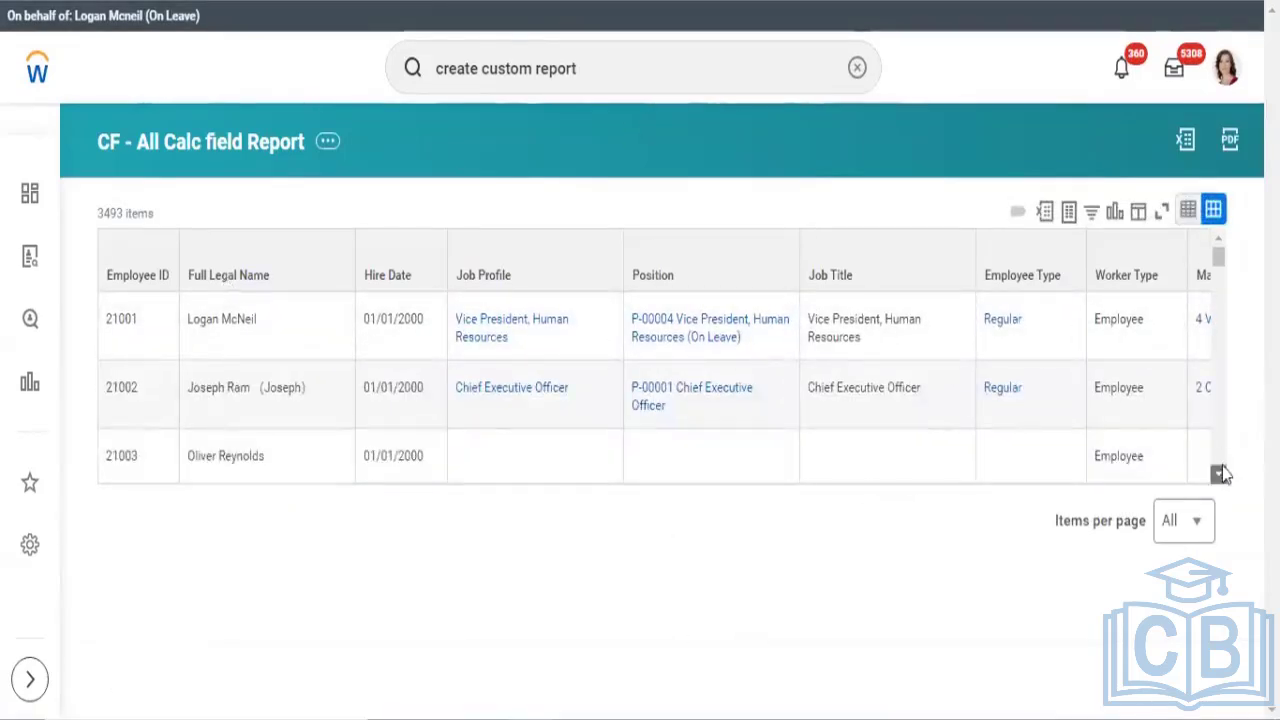
{"action": "scroll", "coordinate": [686, 395], "scroll_direction": "down", "scroll_amount": 1}
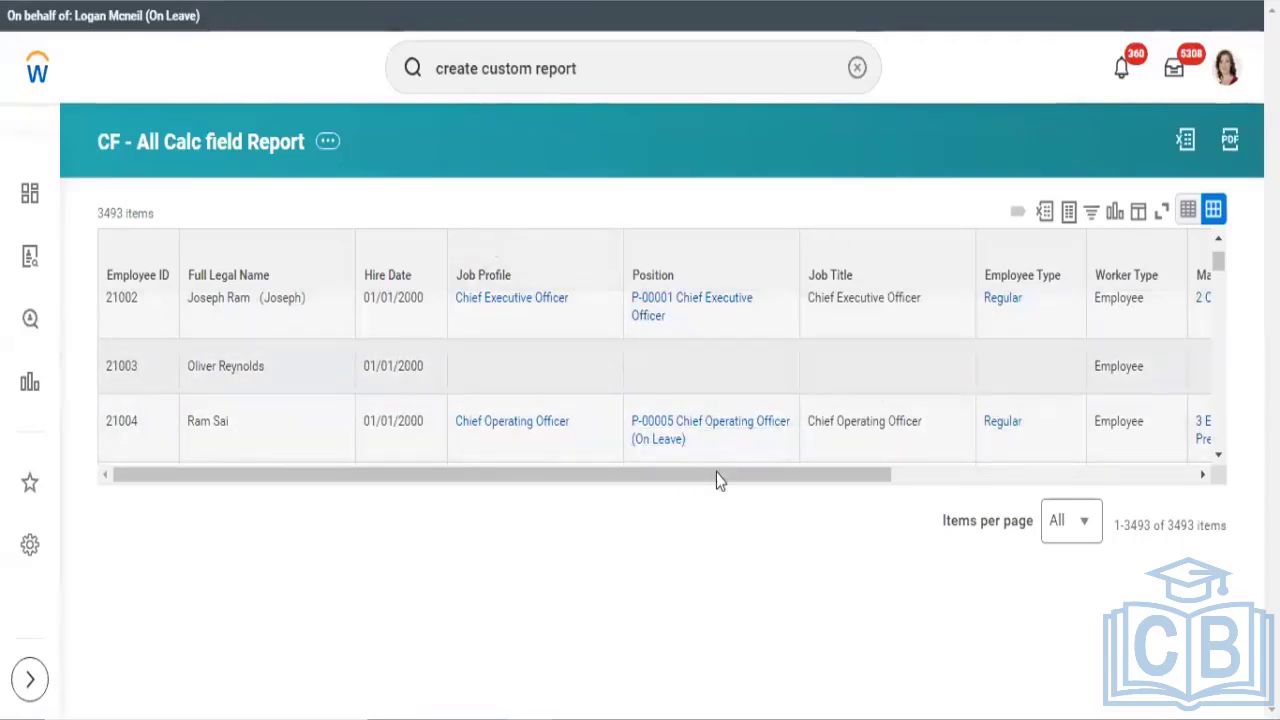
{"action": "left_click_drag", "start_coordinate": [722, 478], "coordinate": [877, 478]}
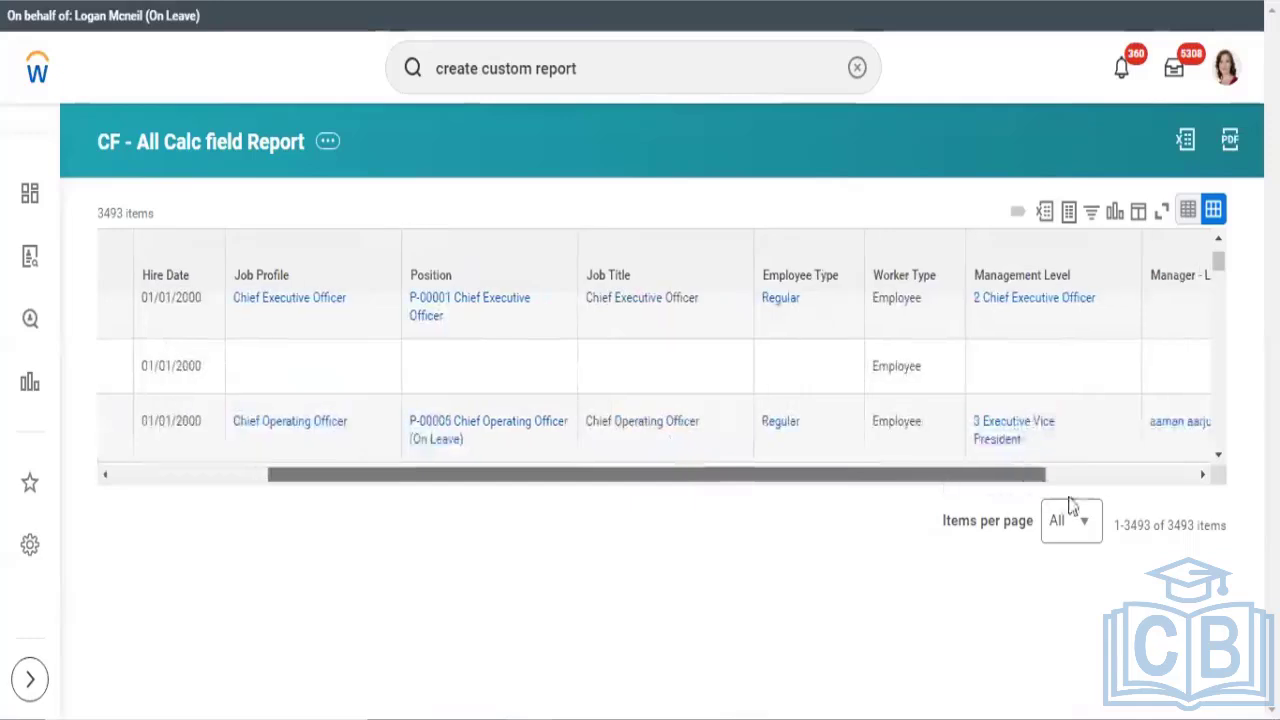
{"action": "scroll", "coordinate": [1231, 525], "scroll_direction": "right", "scroll_amount": 3}
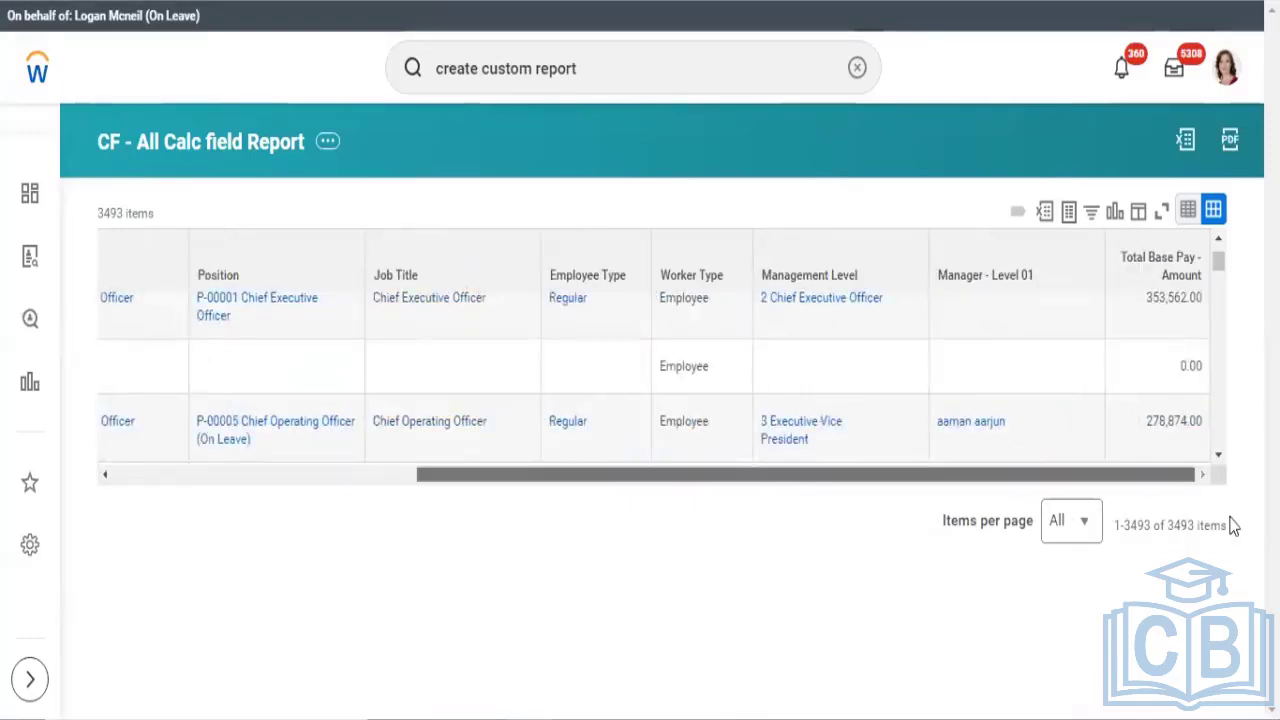
{"action": "left_click", "coordinate": [136, 480]}
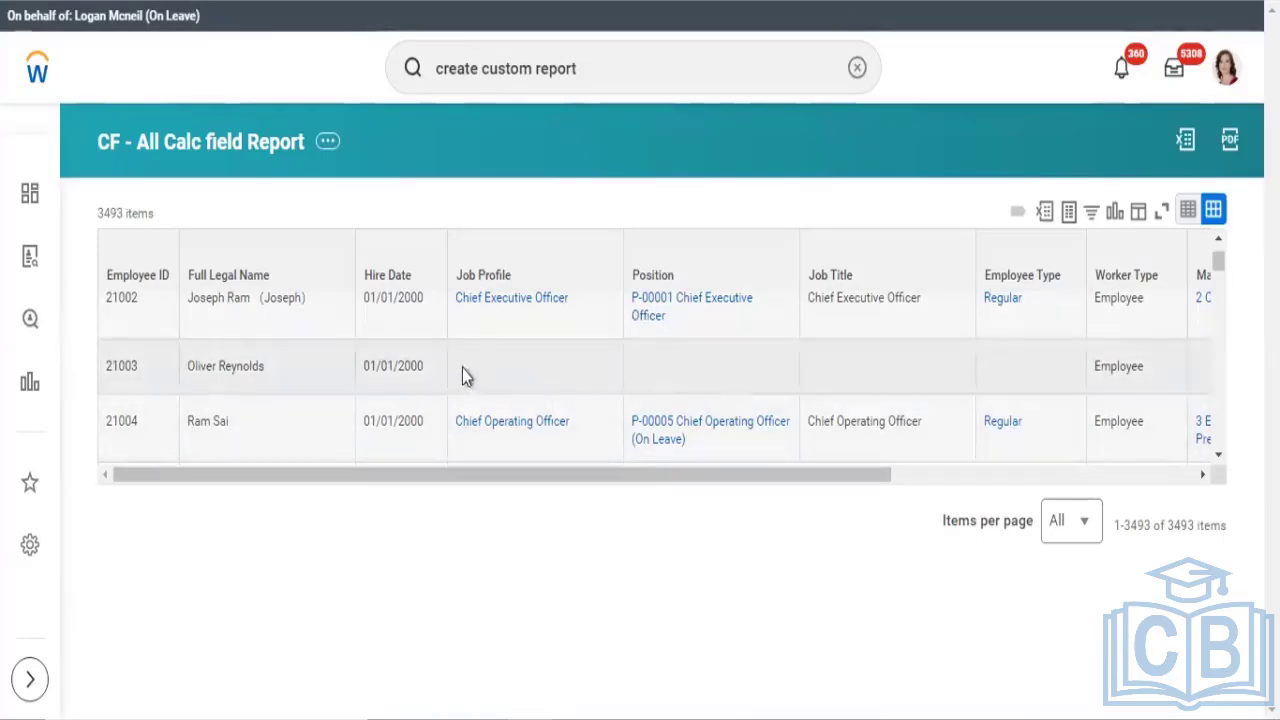
{"action": "mouse_move", "coordinate": [1113, 383]}
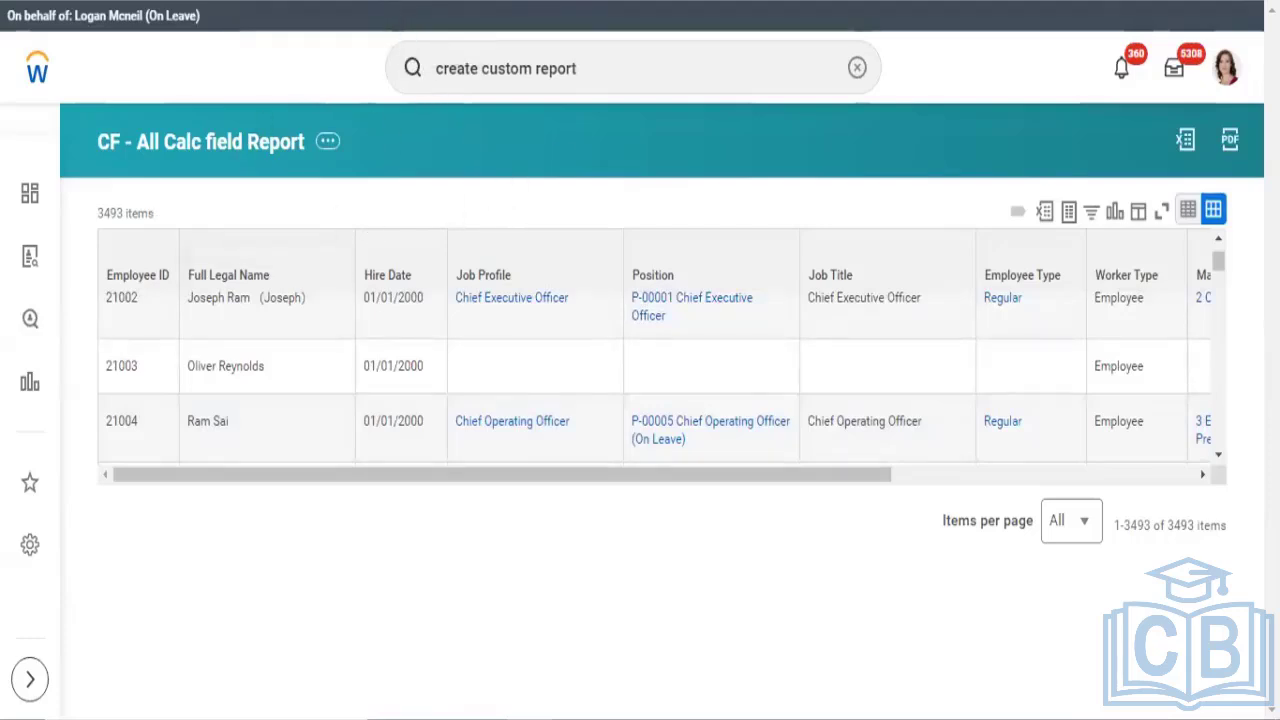
- Duplicate the report's browser tab and search Workday for "create calc field" in the copy
{"action": "right_click", "coordinate": [352, 0]}
{"action": "left_click", "coordinate": [449, 137]}
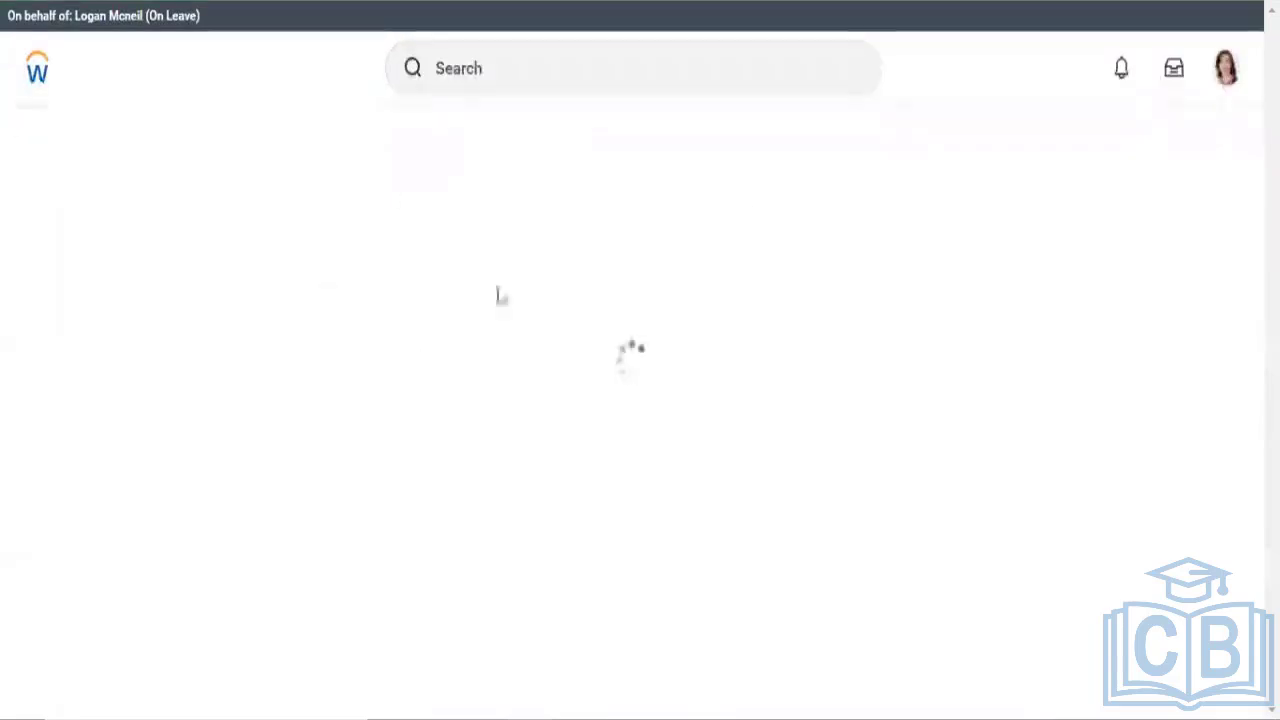
{"action": "left_click", "coordinate": [480, 75]}
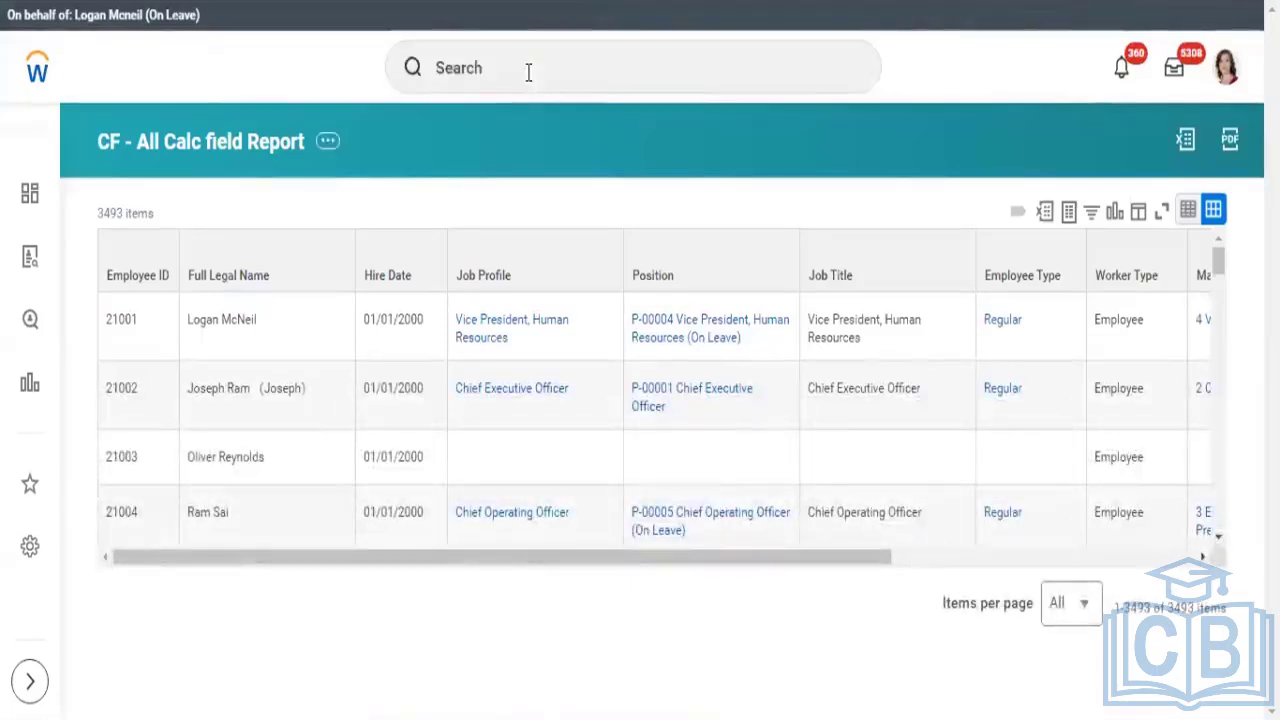
{"action": "left_click", "coordinate": [489, 69]}
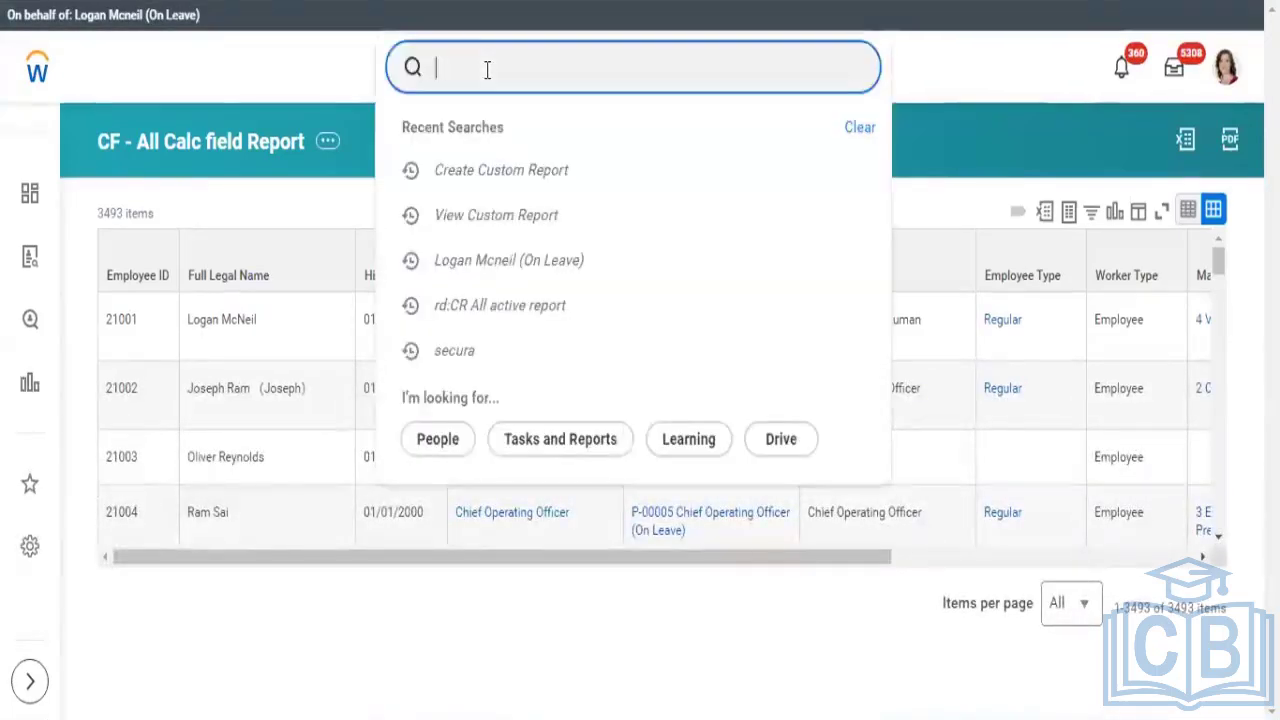
{"action": "type", "text": "create calc fi"}
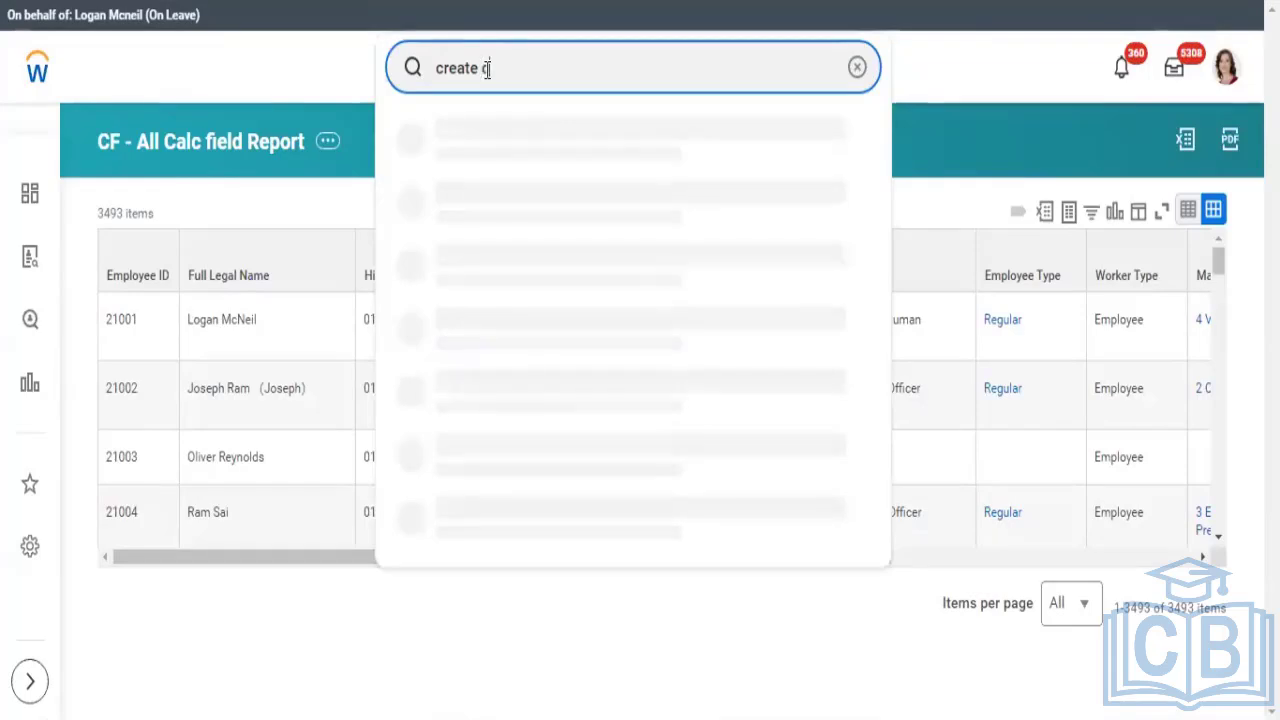
{"action": "type", "text": "eld"}
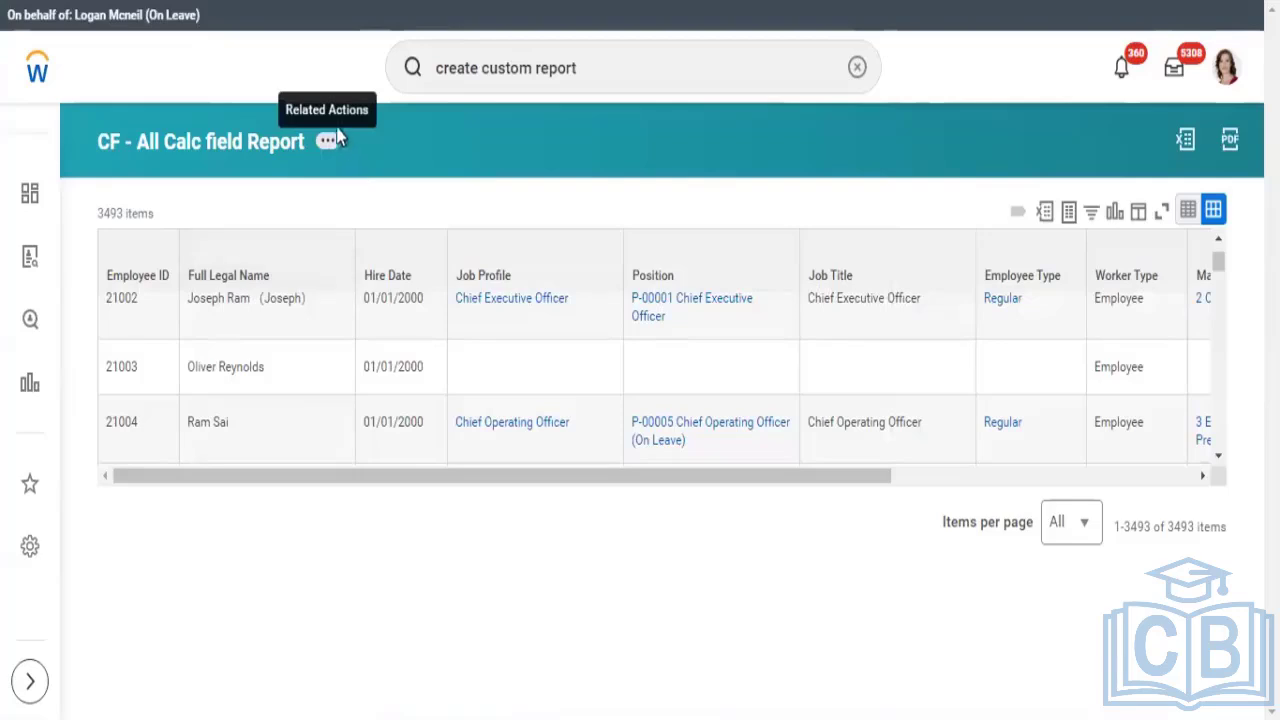
- In the original tab, open CF - All Calc field Report for editing and insert a blank Worker column below Employee ID
{"action": "left_click", "coordinate": [329, 140]}
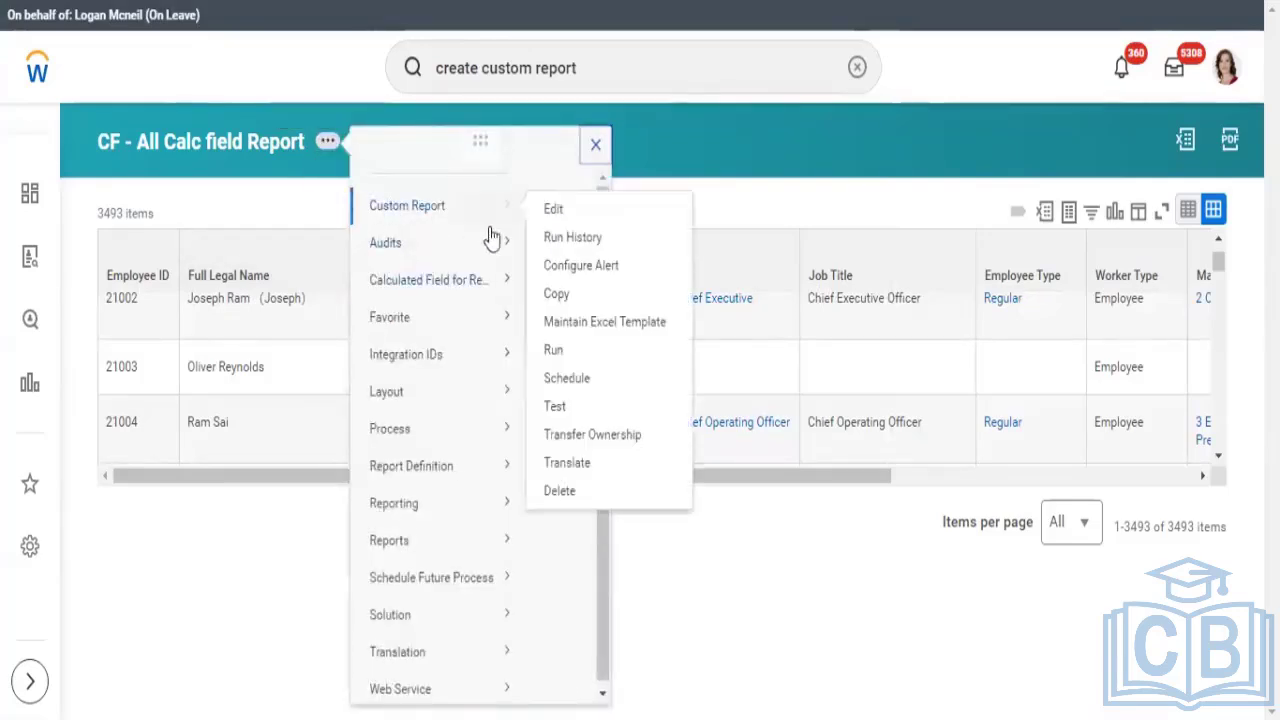
{"action": "left_click", "coordinate": [550, 210]}
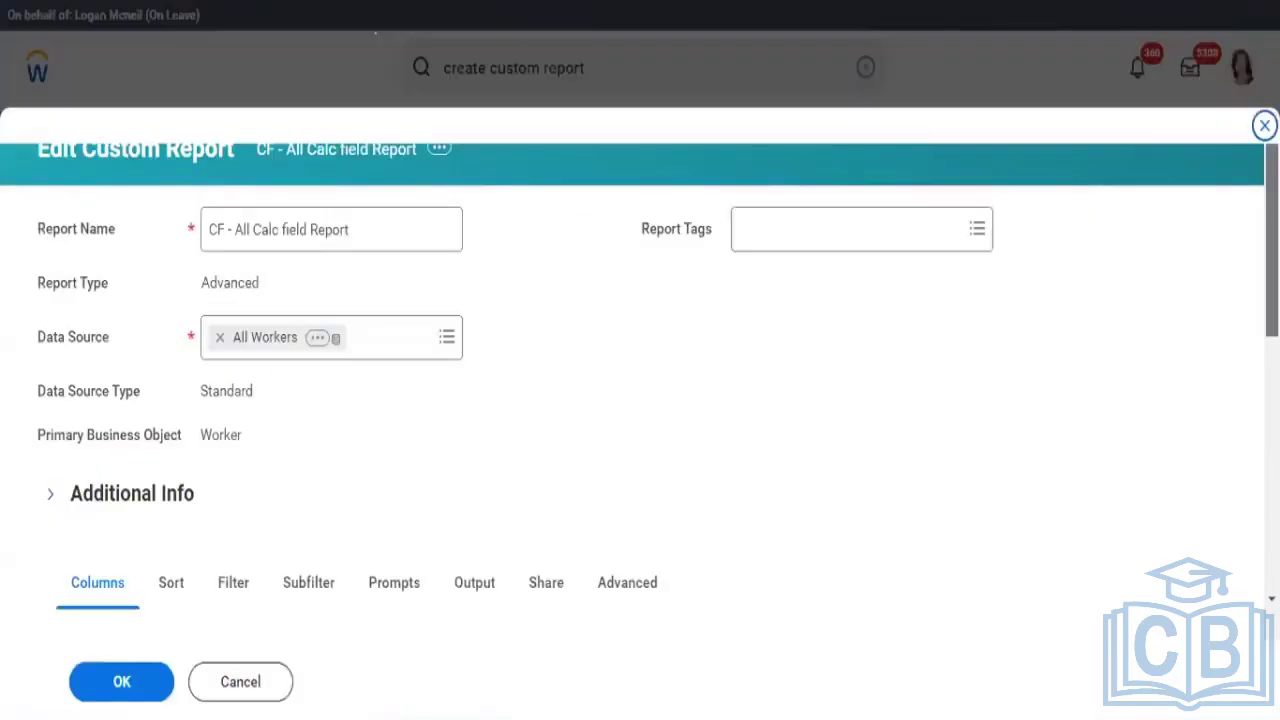
{"action": "scroll", "coordinate": [860, 314], "scroll_direction": "down", "scroll_amount": 5}
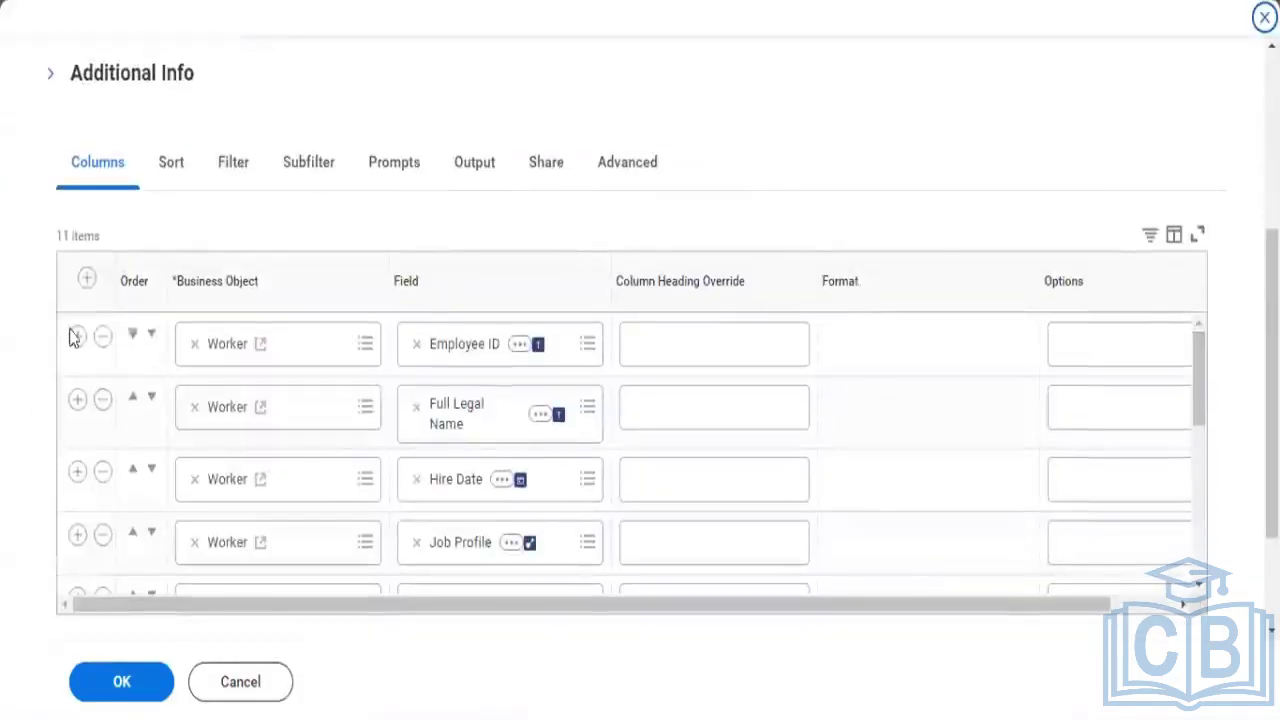
{"action": "left_click", "coordinate": [78, 338]}
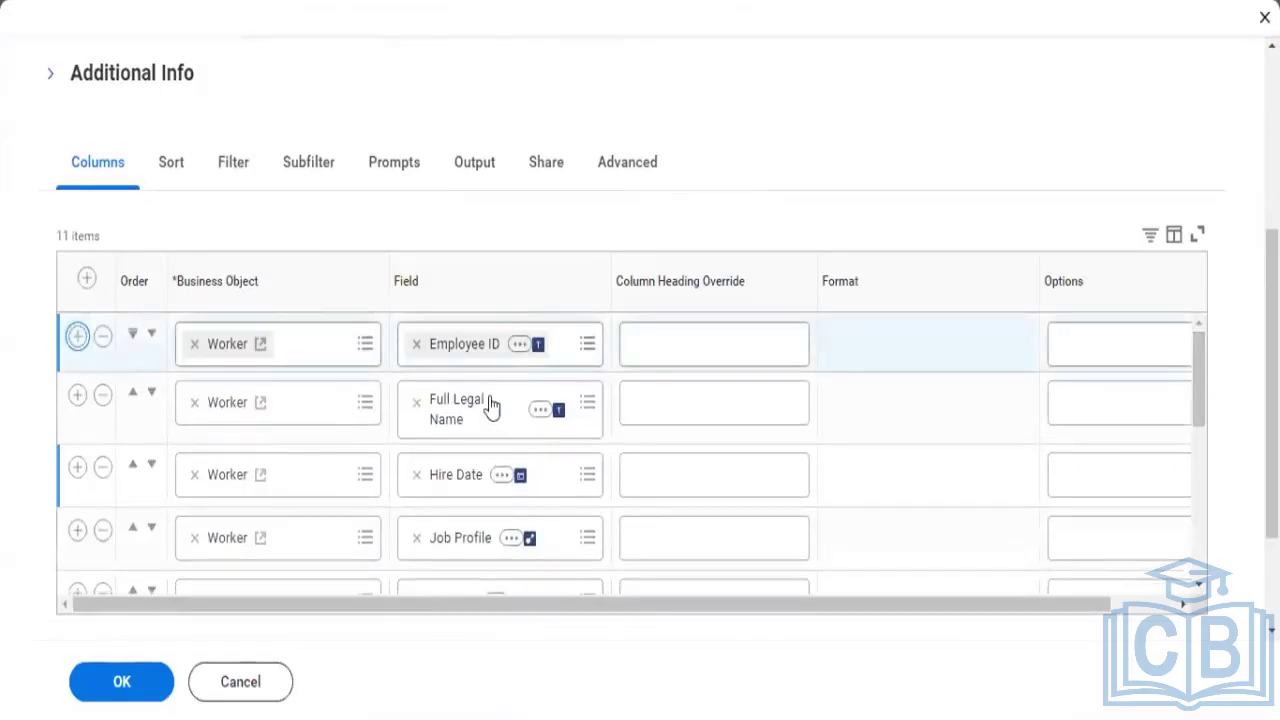
{"action": "left_click", "coordinate": [79, 398]}
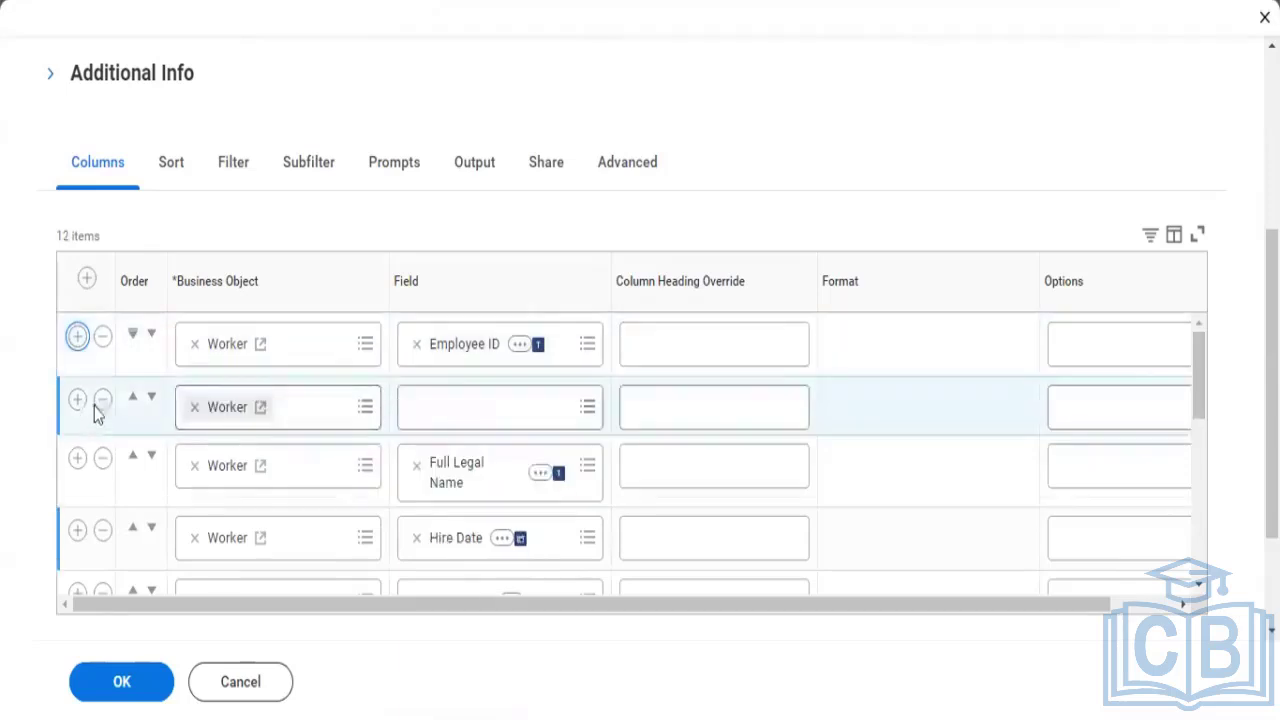
{"action": "left_click", "coordinate": [500, 410]}
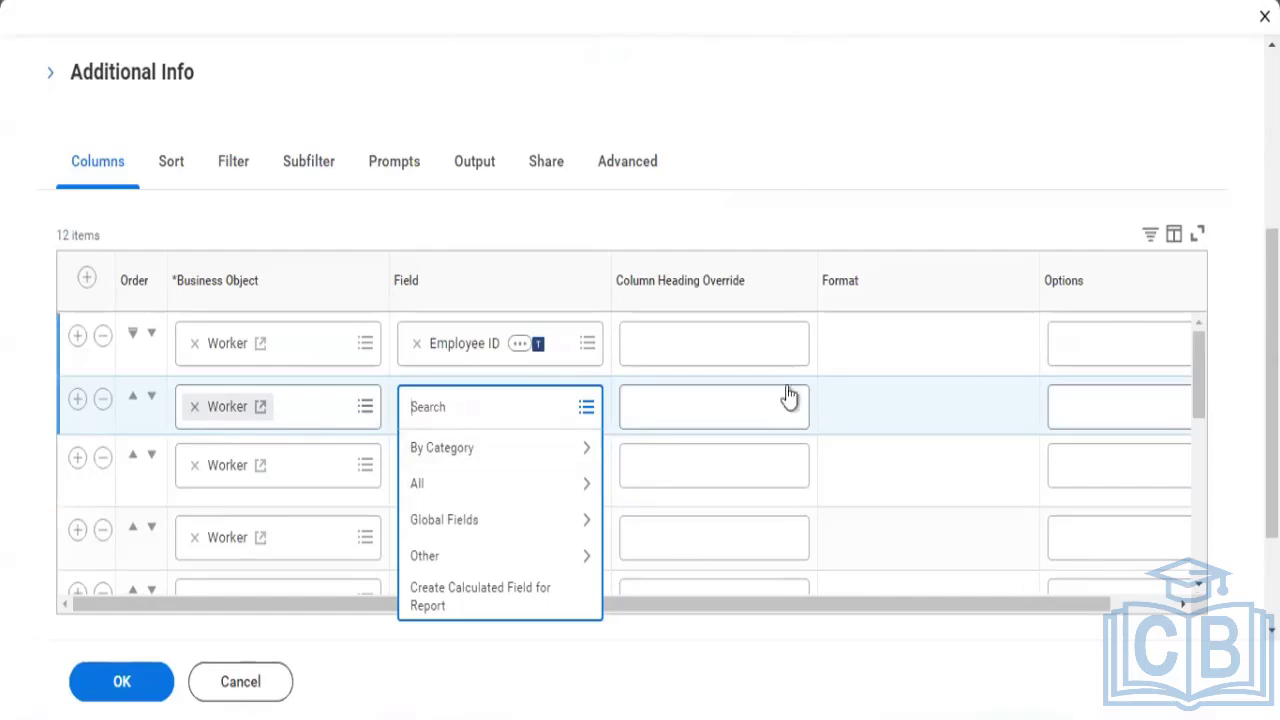
{"action": "left_click", "coordinate": [981, 398]}
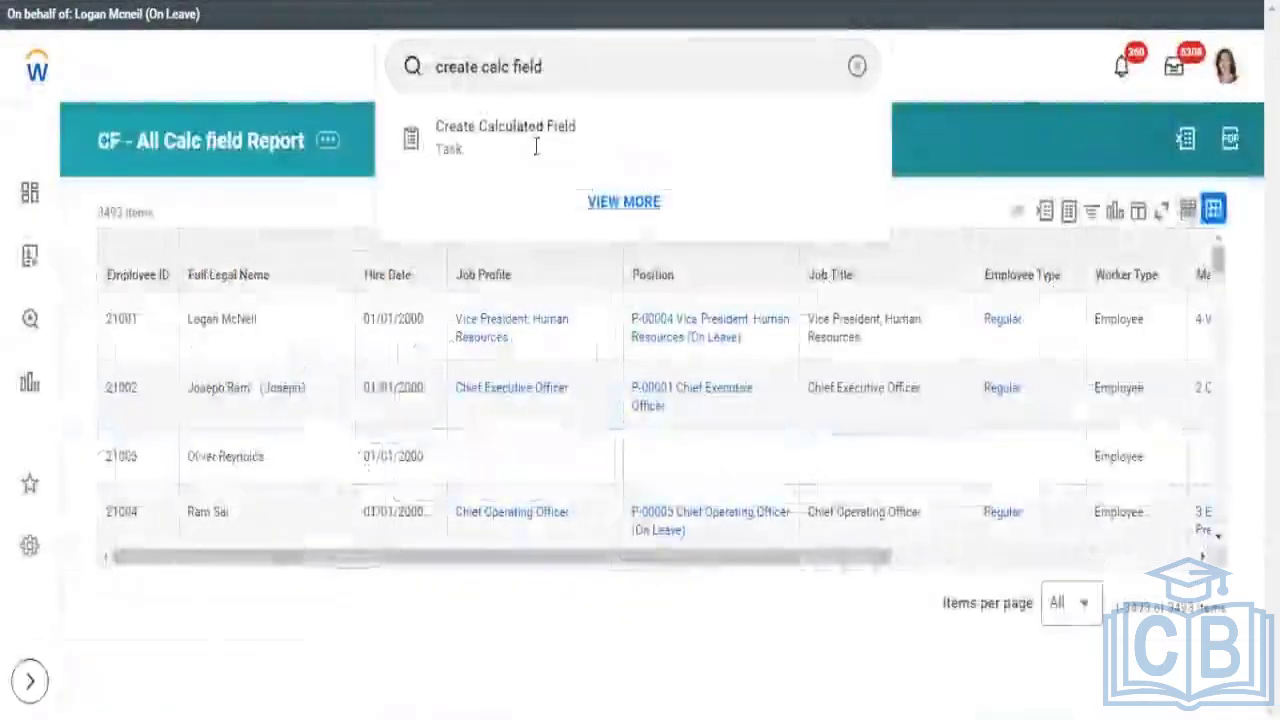
- Start a new calculated field and name it "CF - Lookup Value as of Date - Worker job Profile"
{"action": "left_click", "coordinate": [537, 131]}
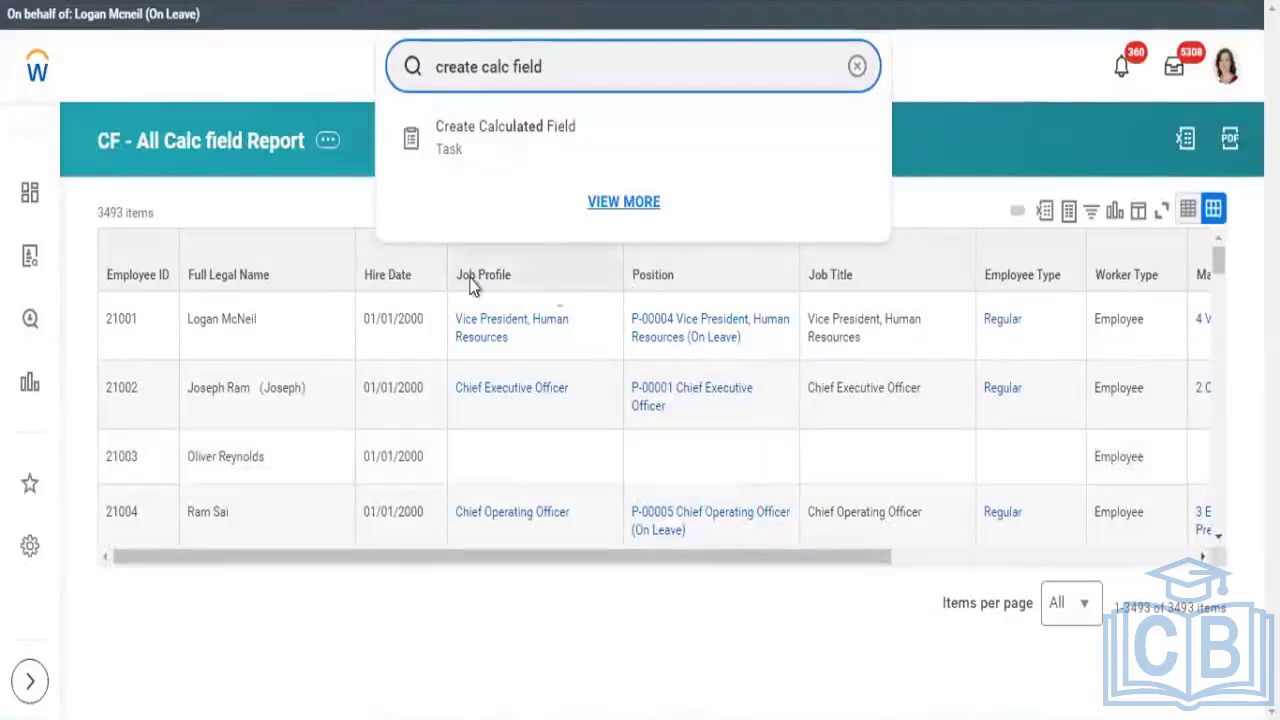
{"action": "left_click", "coordinate": [527, 129]}
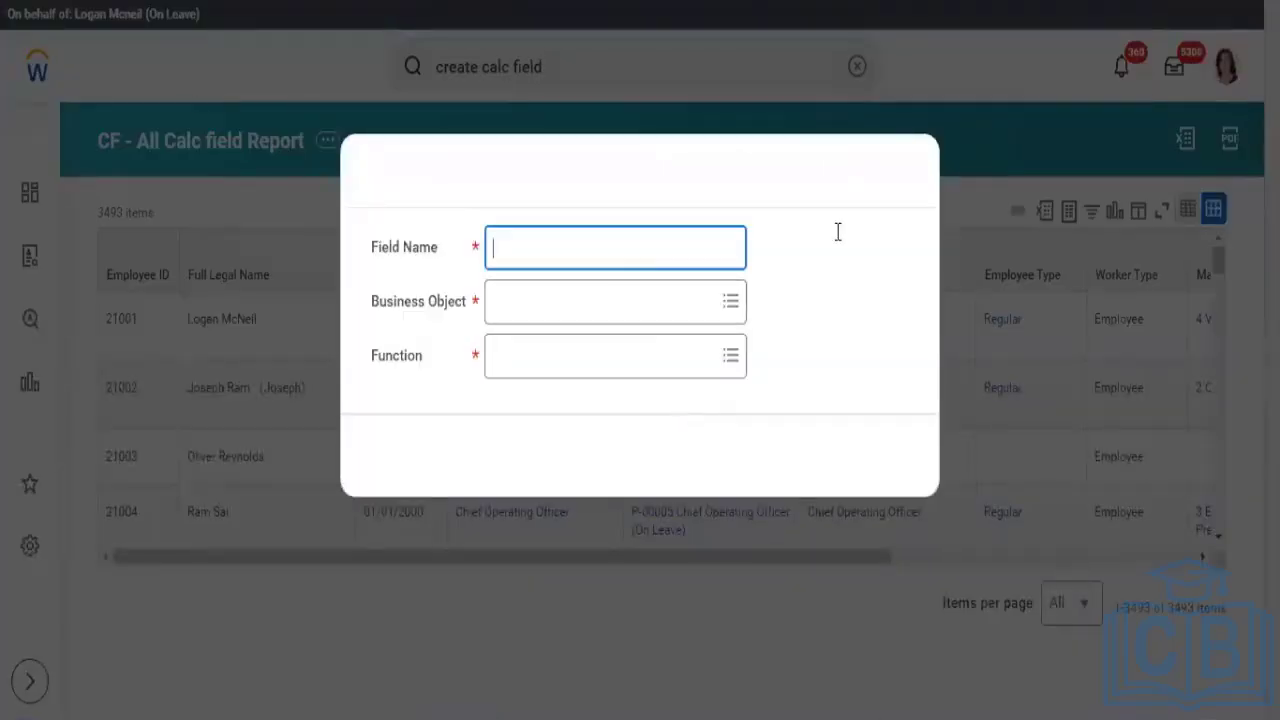
{"action": "type", "text": "CF"}
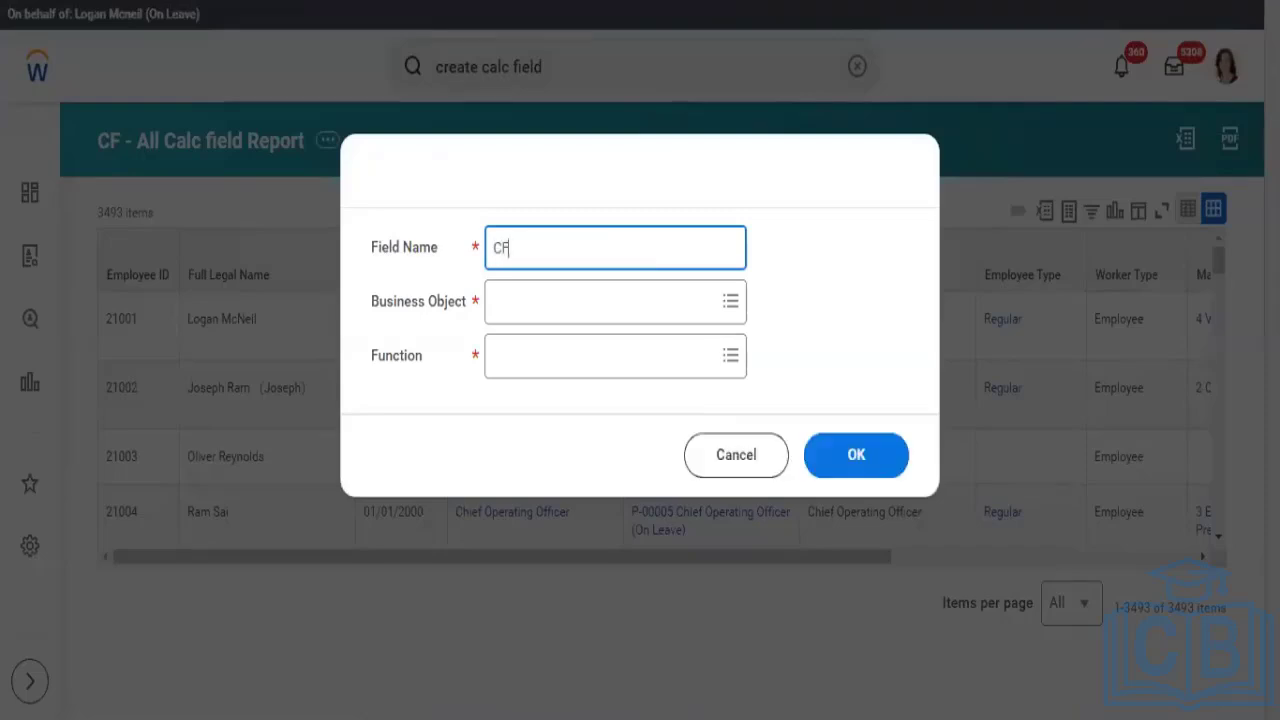
{"action": "type", "text": " -"}
{"action": "key", "text": "Escape"}
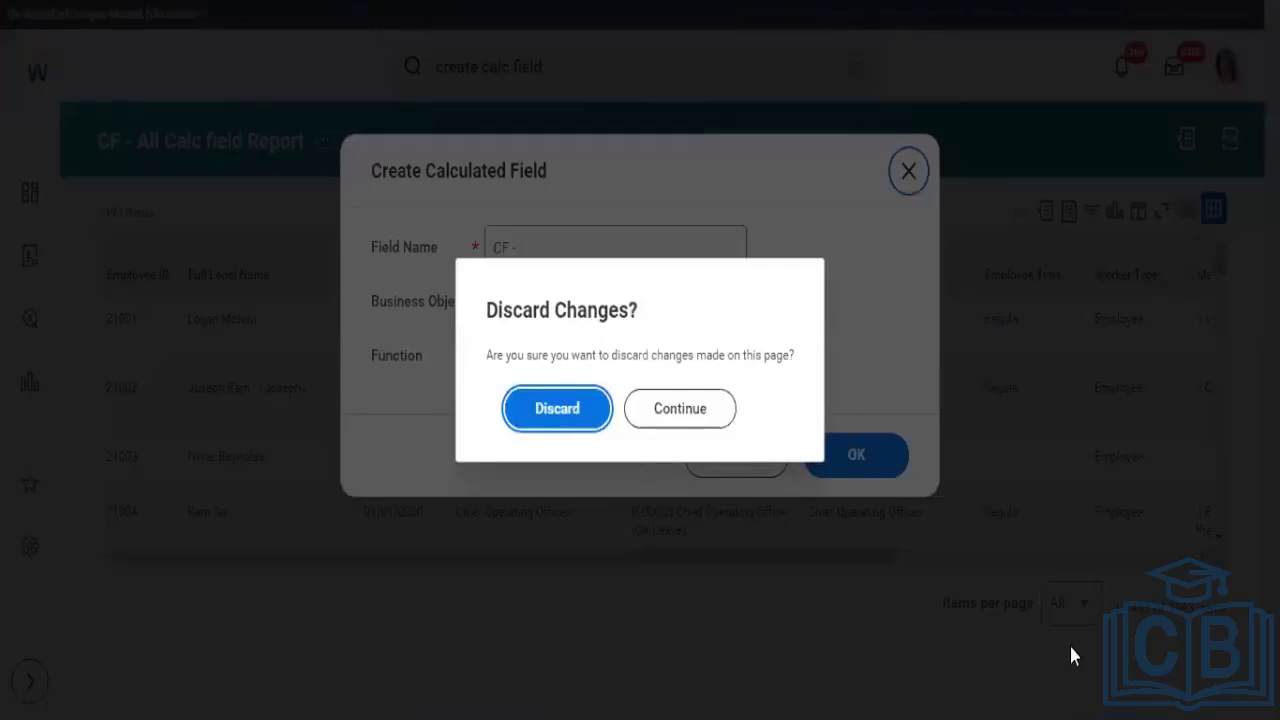
{"action": "left_click", "coordinate": [648, 407]}
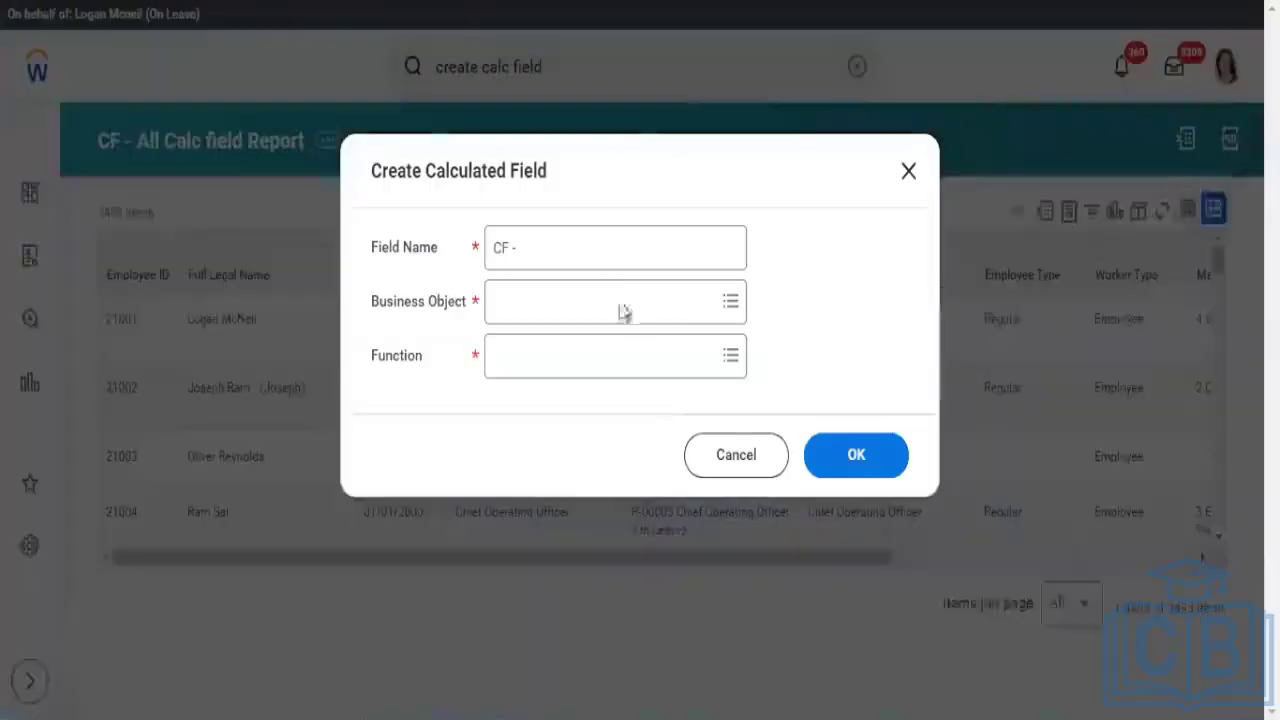
{"action": "left_click", "coordinate": [567, 250]}
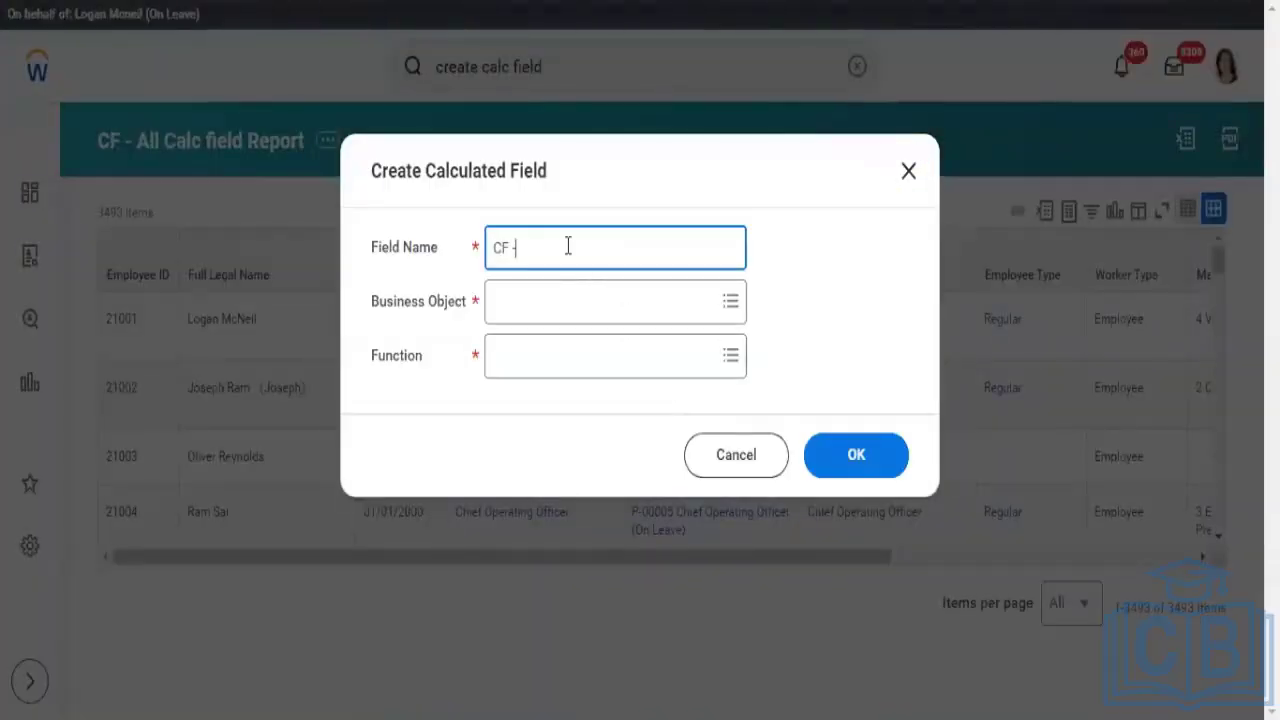
{"action": "type", "text": "Lookup Value as"}
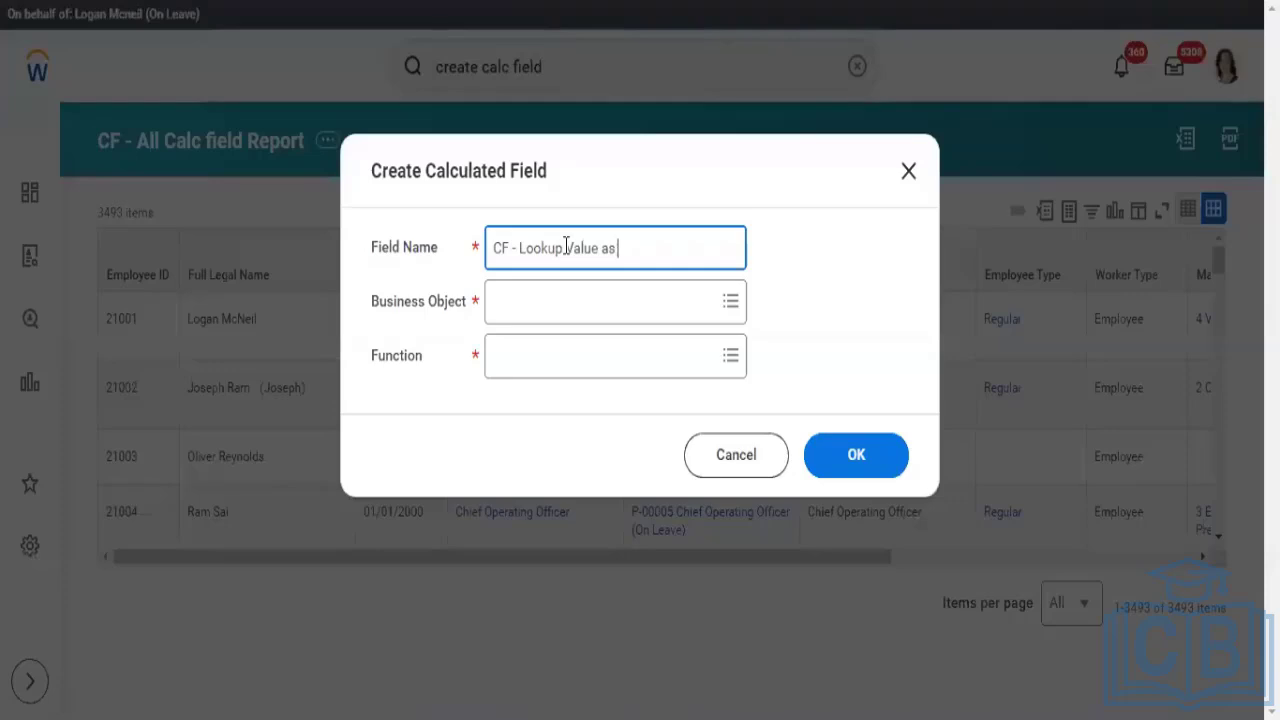
{"action": "type", "text": "of Date - Worker job"}
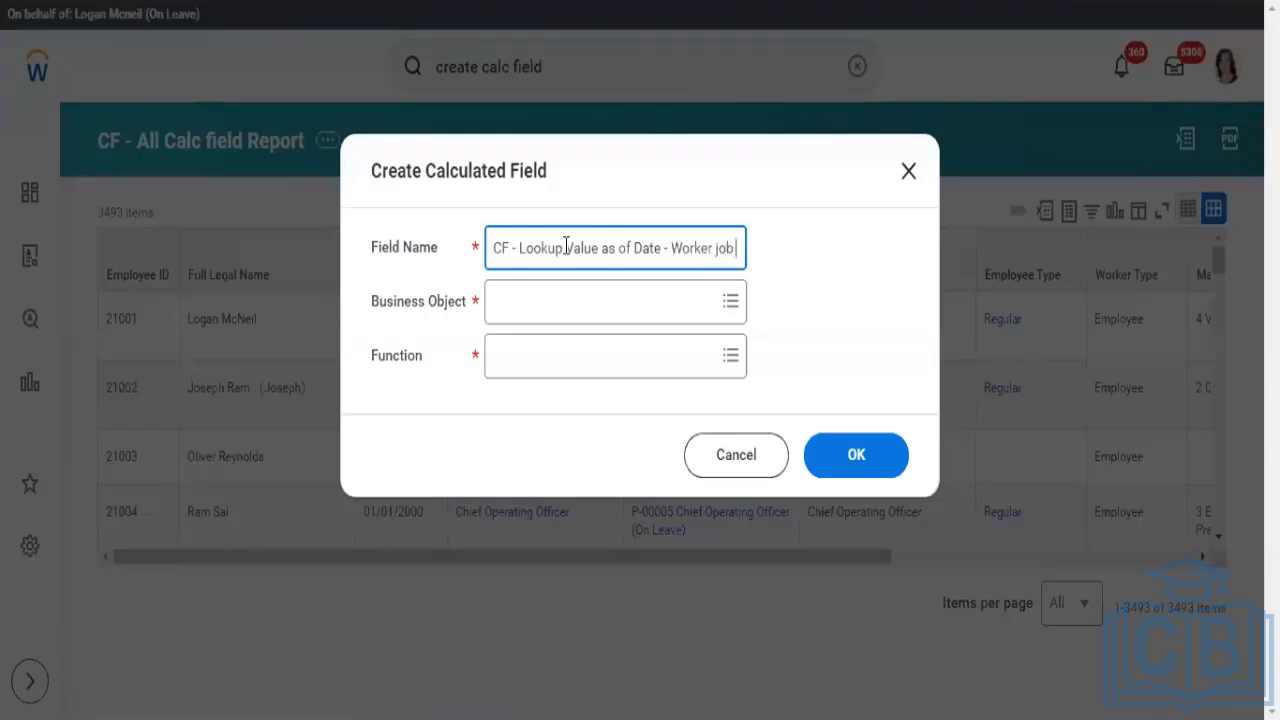
{"action": "type", "text": " Profile"}
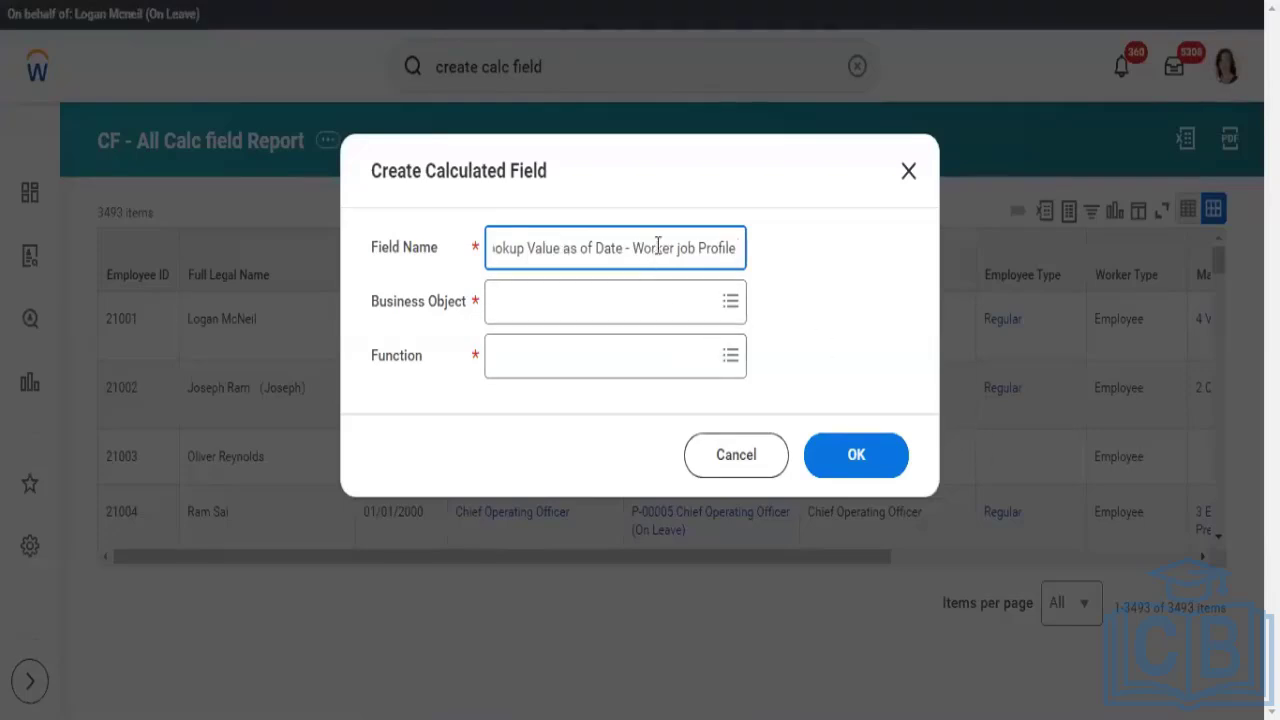
{"action": "left_click_drag", "start_coordinate": [656, 247], "coordinate": [477, 240]}
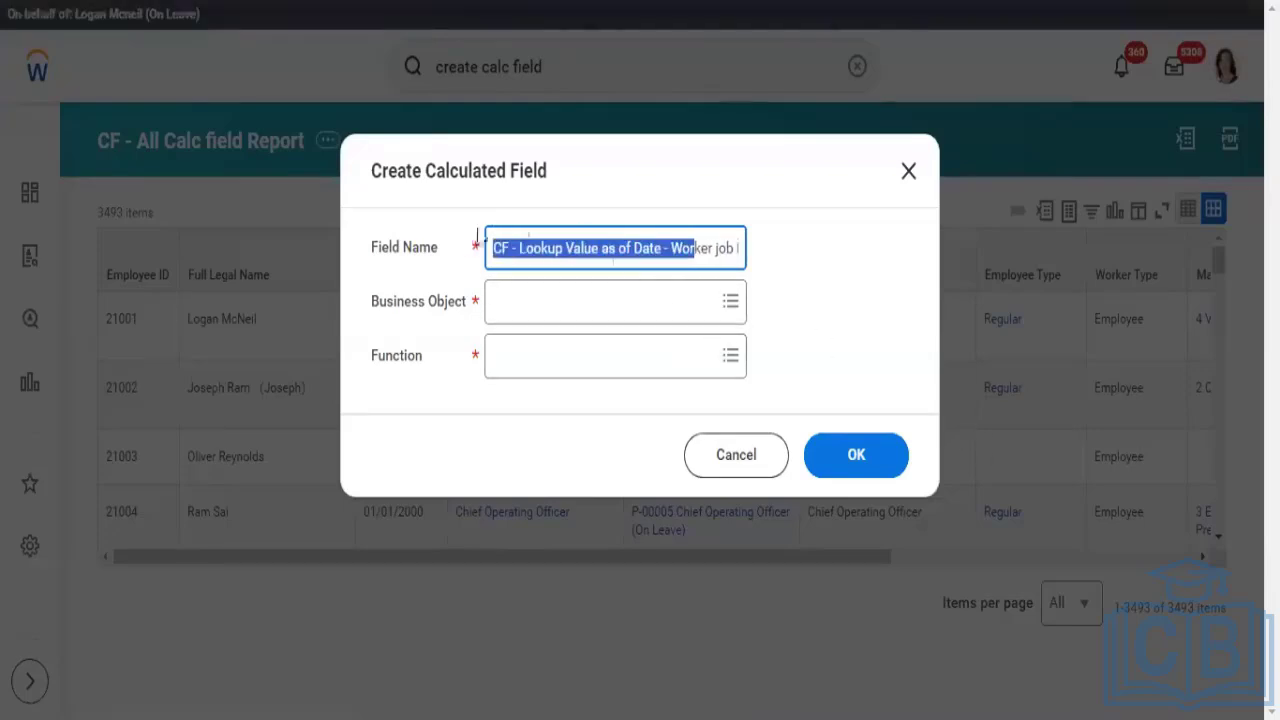
{"action": "left_click", "coordinate": [606, 249]}
{"action": "left_click_drag", "start_coordinate": [638, 250], "coordinate": [786, 278]}
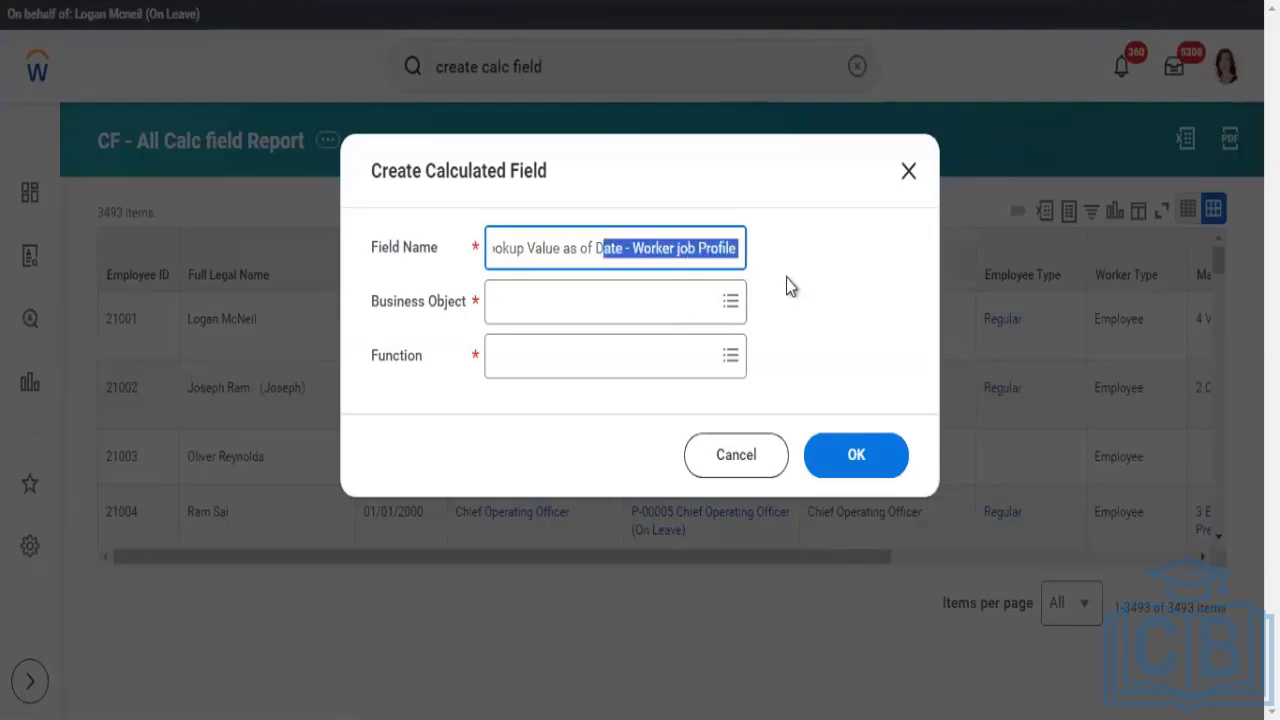
{"action": "left_click", "coordinate": [679, 248]}
{"action": "left_click_drag", "start_coordinate": [655, 248], "coordinate": [481, 245]}
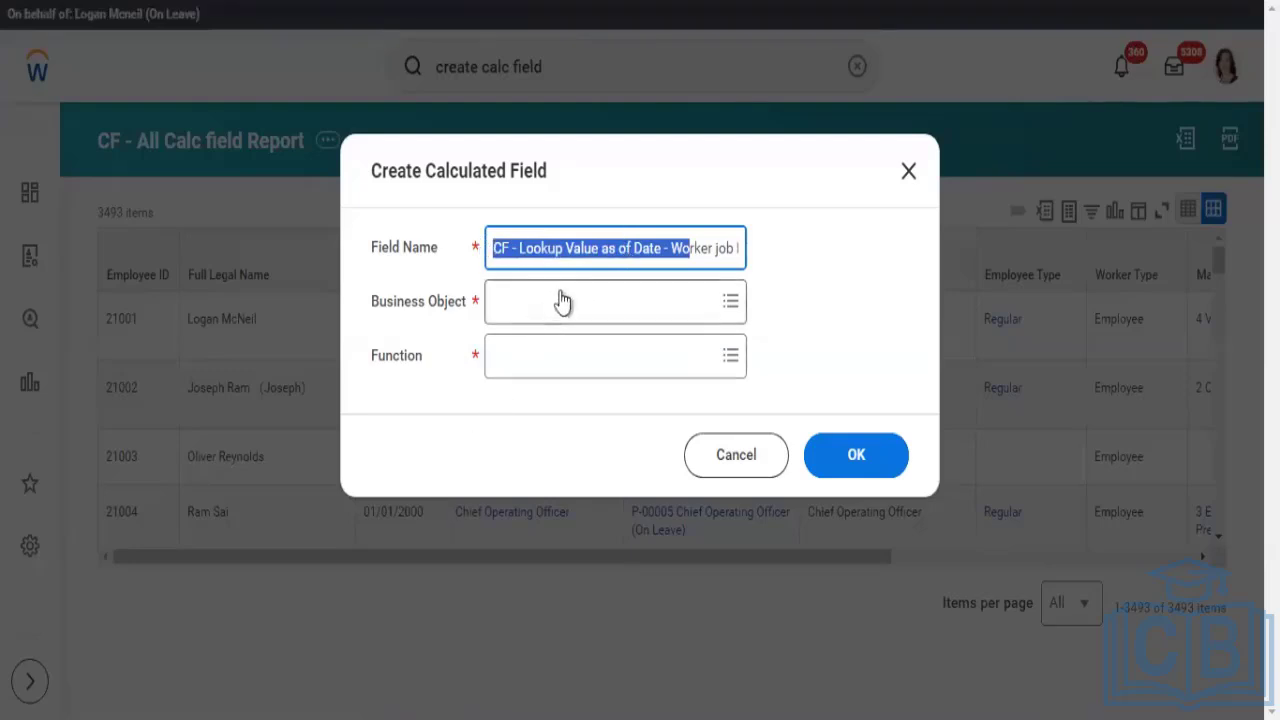
{"action": "left_click", "coordinate": [566, 248]}
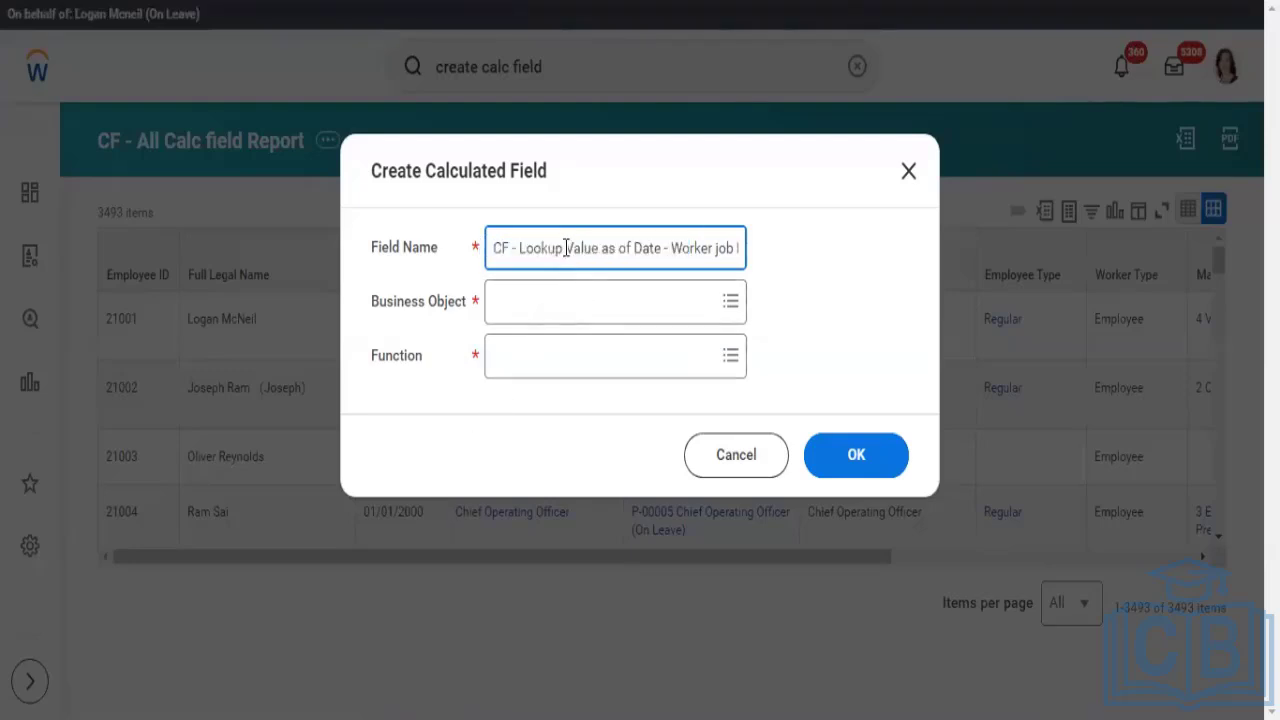
- Set the business object to Worker and the function to Lookup Value As Of Date, and proceed to the calculation definition
{"action": "left_click", "coordinate": [533, 306]}
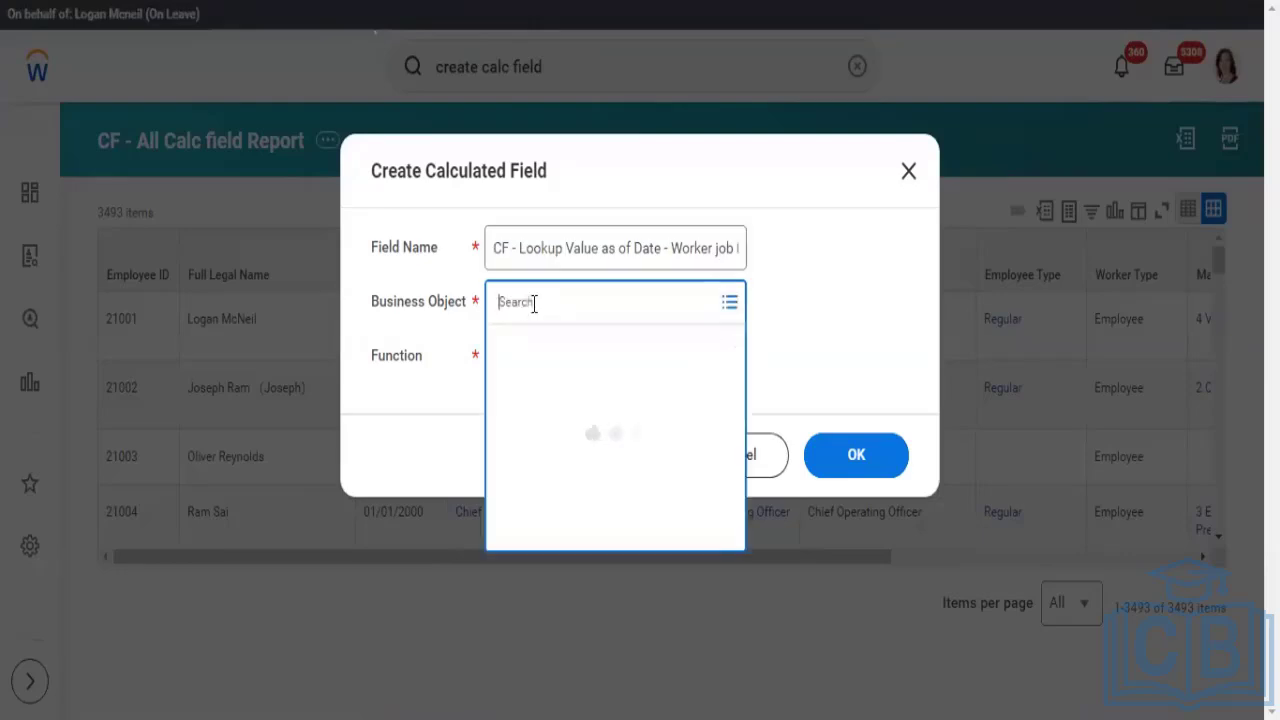
{"action": "type", "text": "worker"}
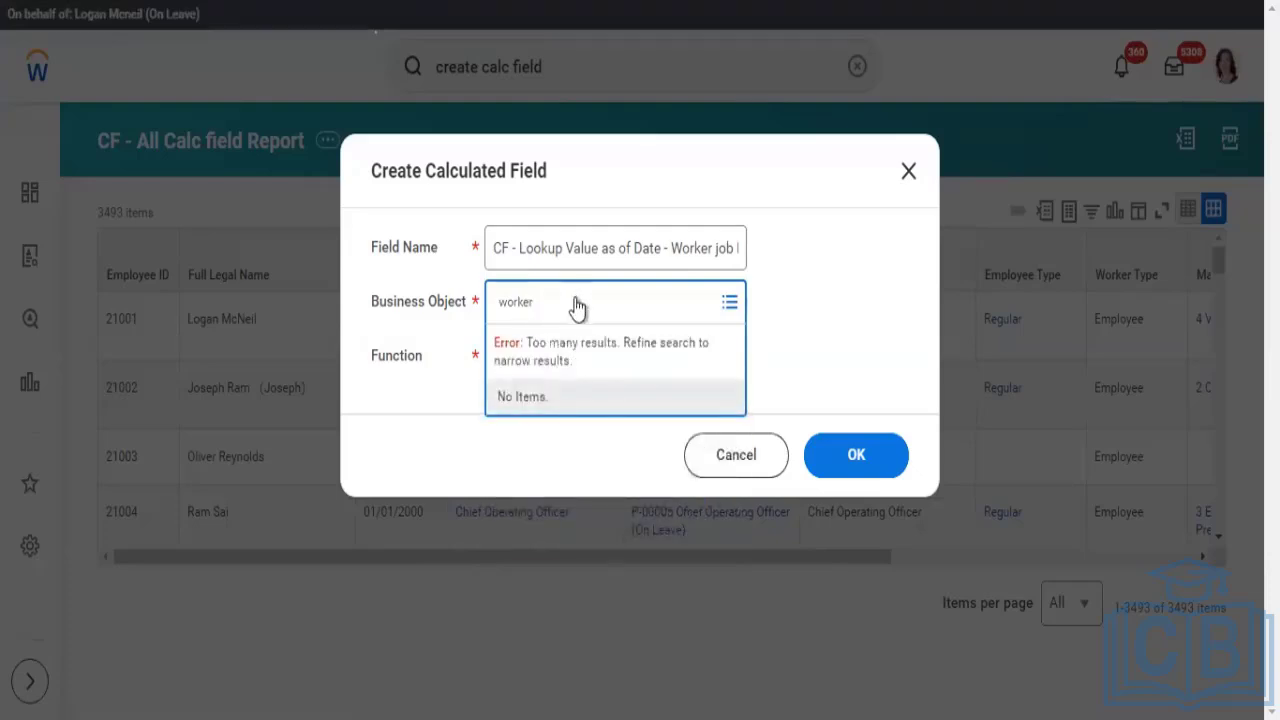
{"action": "key", "text": "Return"}
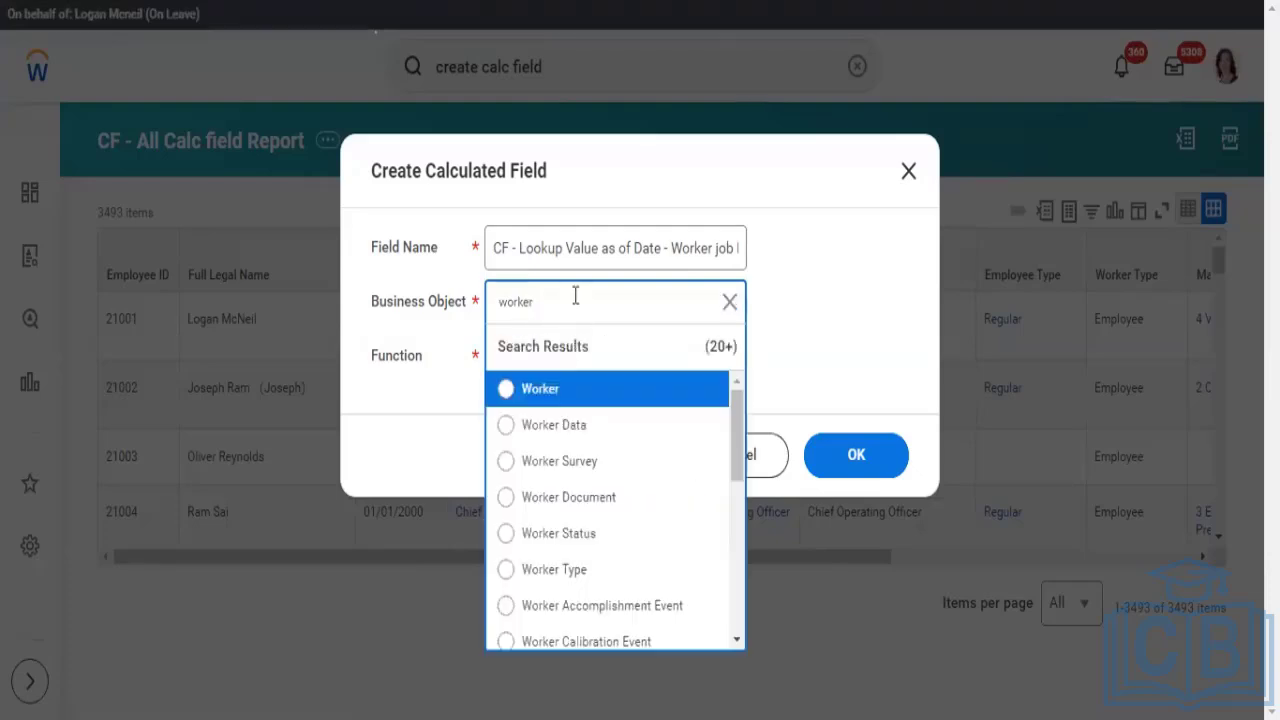
{"action": "left_click", "coordinate": [538, 388]}
{"action": "left_click", "coordinate": [545, 360]}
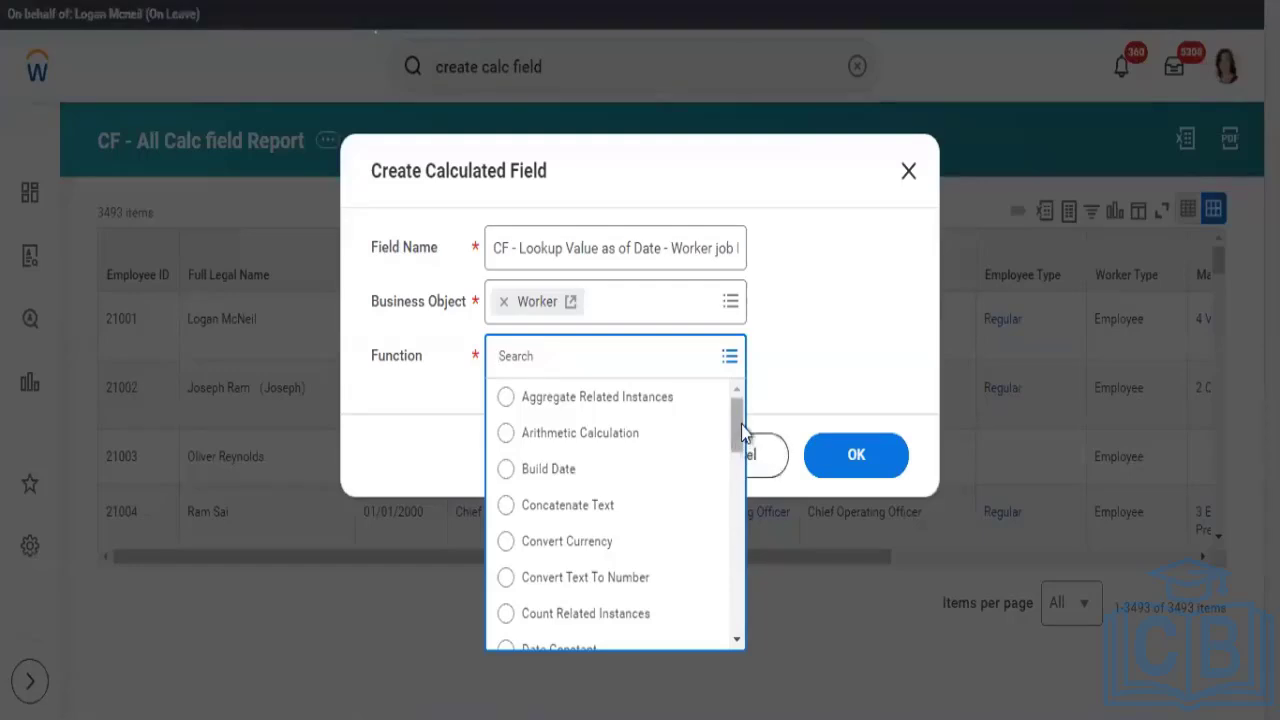
{"action": "scroll", "coordinate": [741, 540], "scroll_direction": "down", "scroll_amount": 3}
{"action": "scroll", "coordinate": [741, 540], "scroll_direction": "down", "scroll_amount": 5}
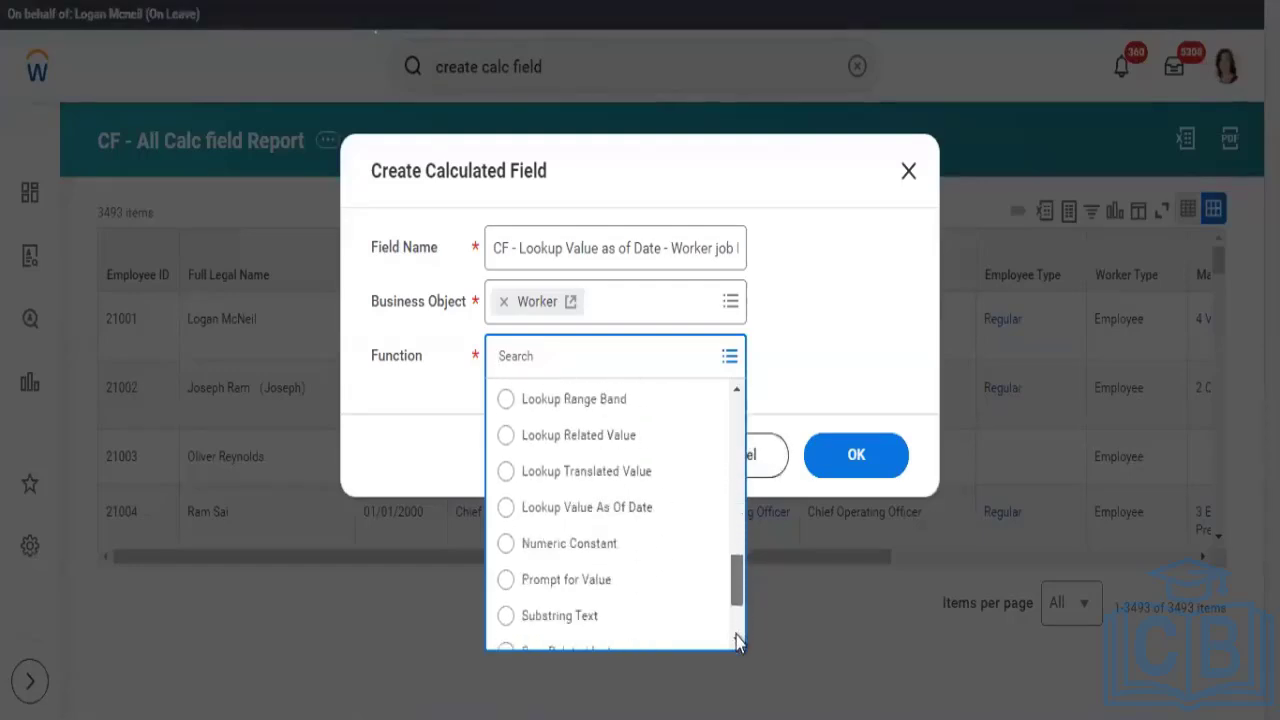
{"action": "scroll", "coordinate": [738, 620], "scroll_direction": "up", "scroll_amount": 3}
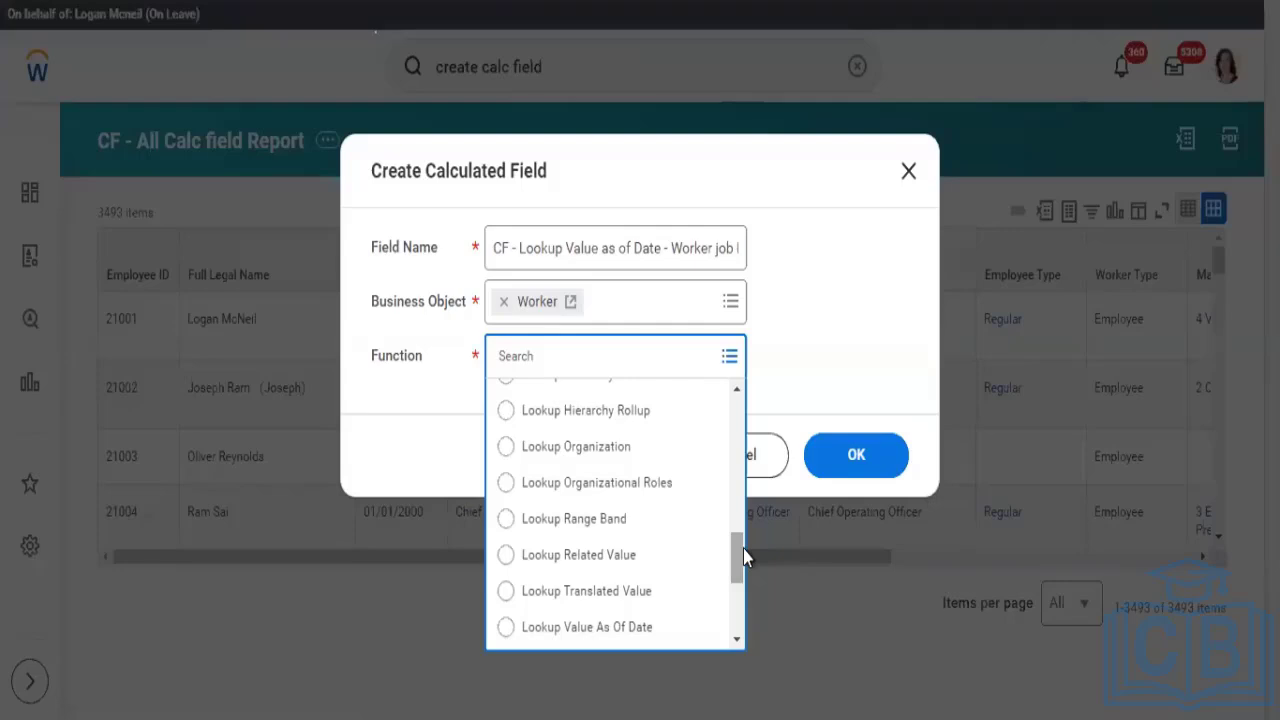
{"action": "left_click", "coordinate": [553, 632]}
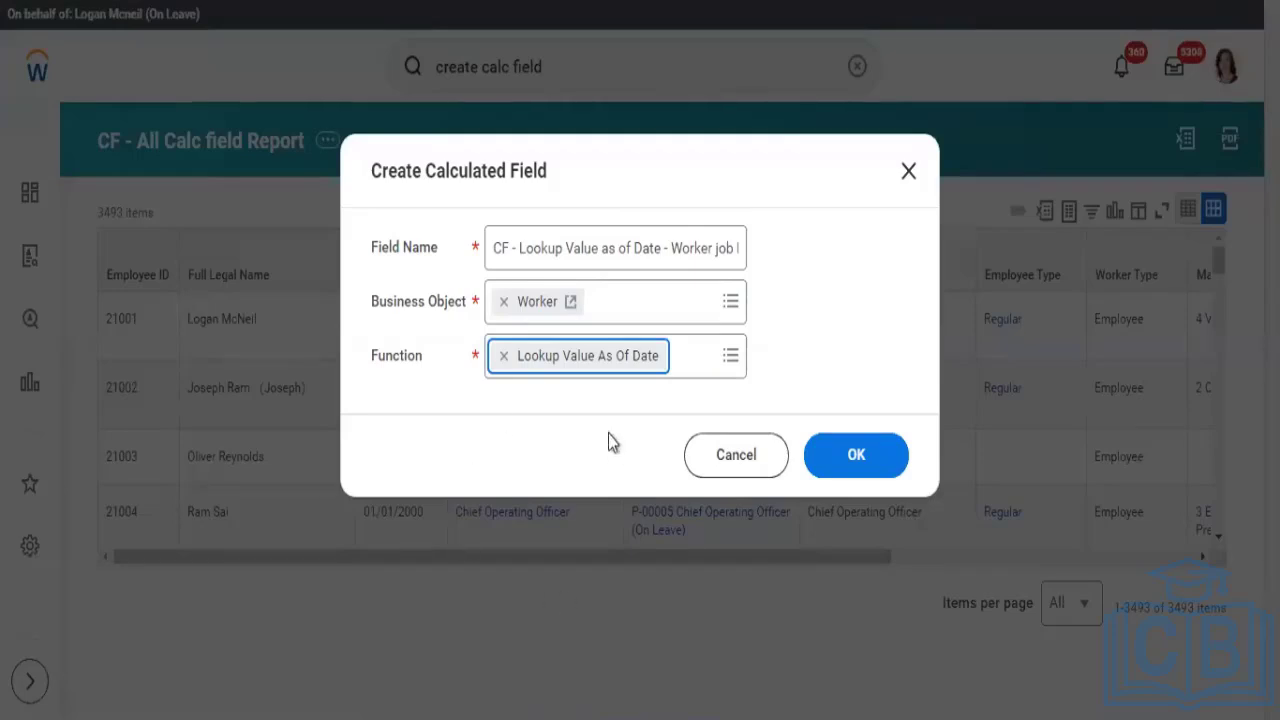
{"action": "left_click", "coordinate": [851, 477]}
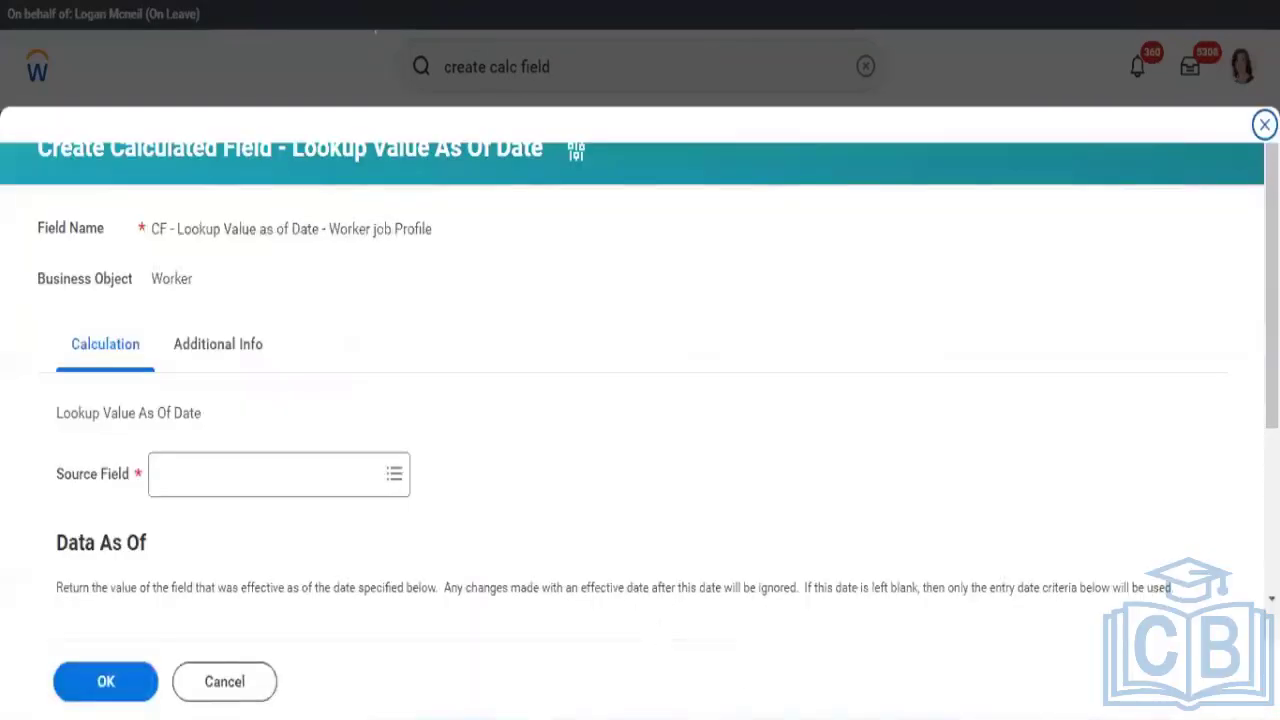
- Search for "job profile" and set Job Profile as the calculation's source field
{"action": "scroll", "coordinate": [1197, 285], "scroll_direction": "down", "scroll_amount": 3}
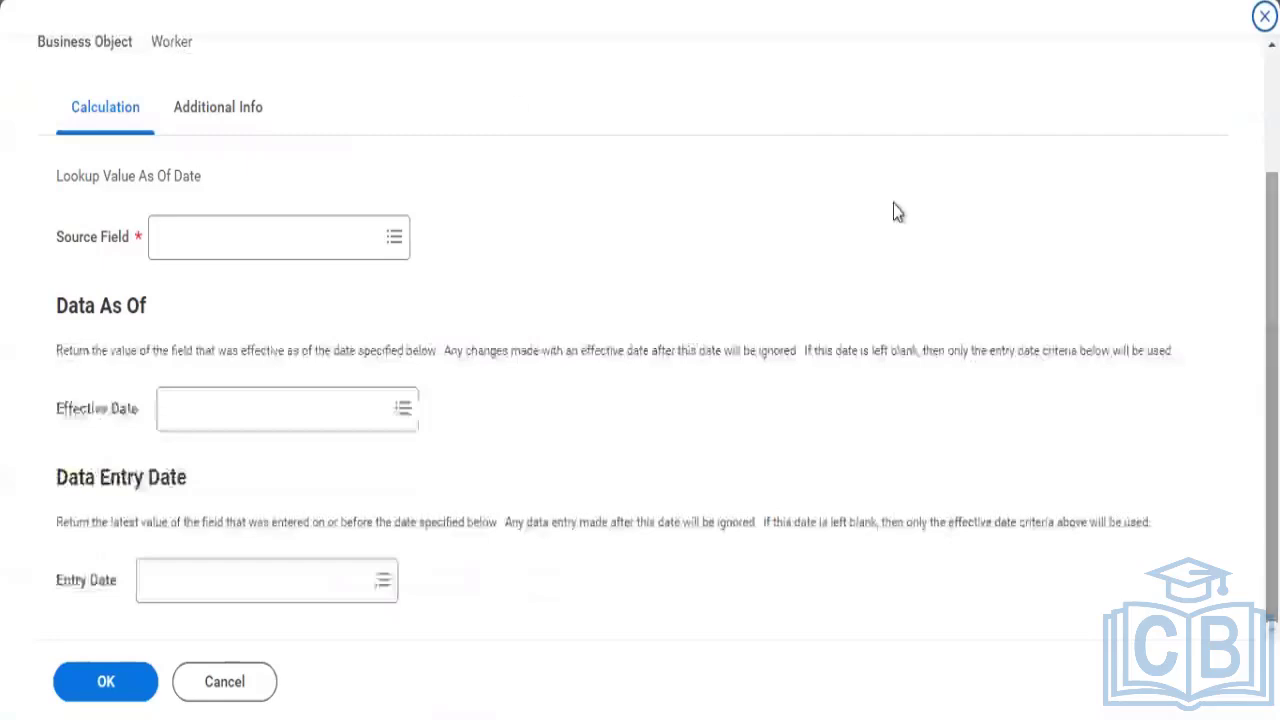
{"action": "left_click", "coordinate": [172, 240]}
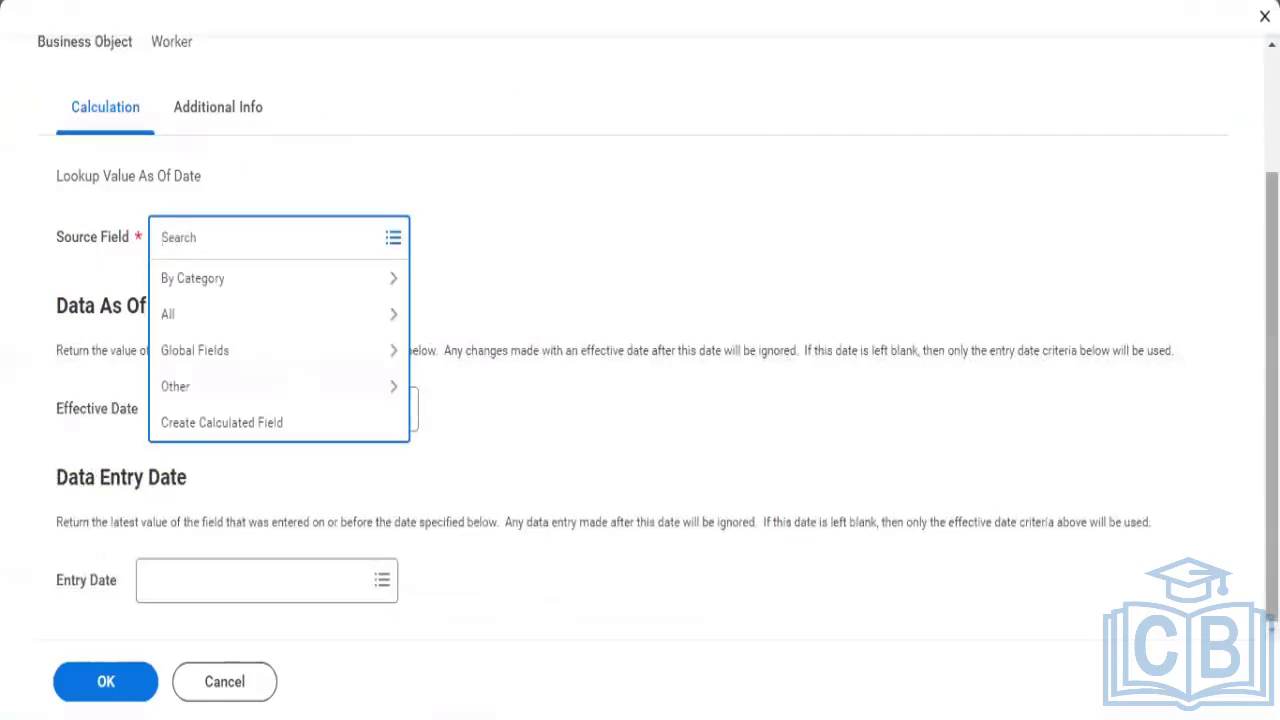
{"action": "type", "text": "lob "}
{"action": "type", "text": "profile"}
{"action": "key", "text": "Return"}
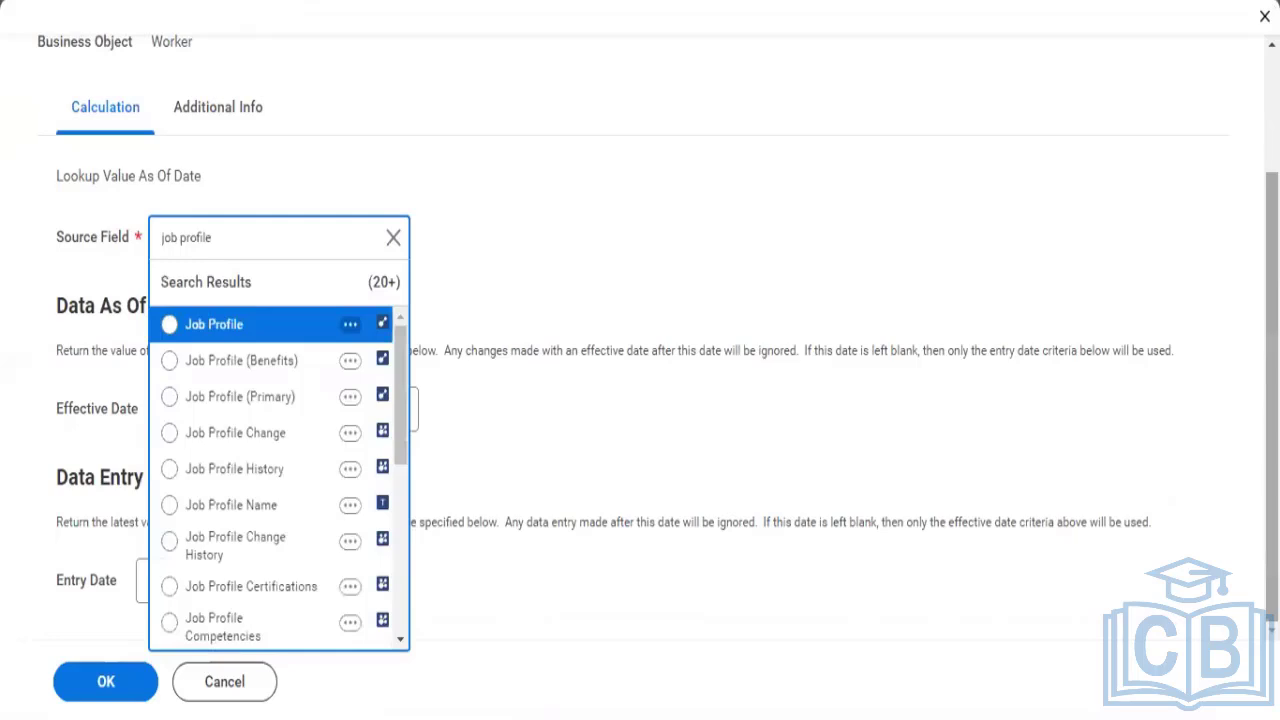
{"action": "left_click", "coordinate": [228, 330]}
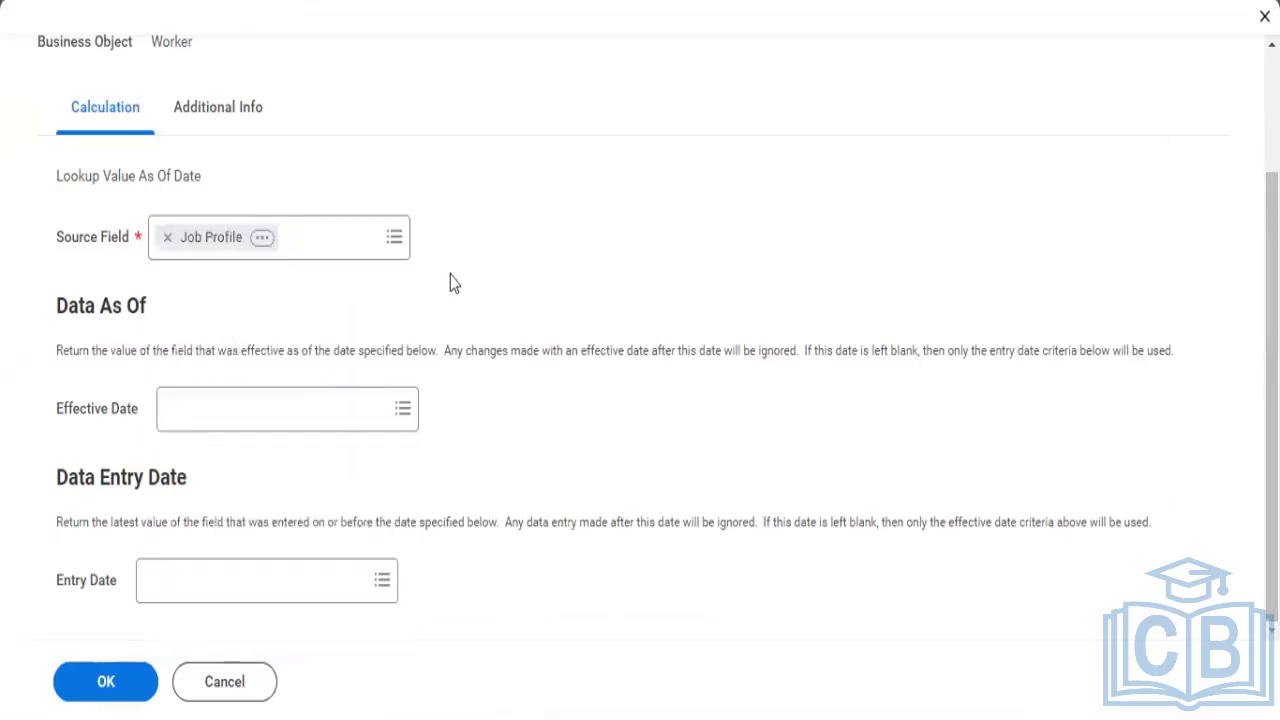
- Set the effective date under Data As Of to Termination Date
{"action": "left_click", "coordinate": [219, 408]}
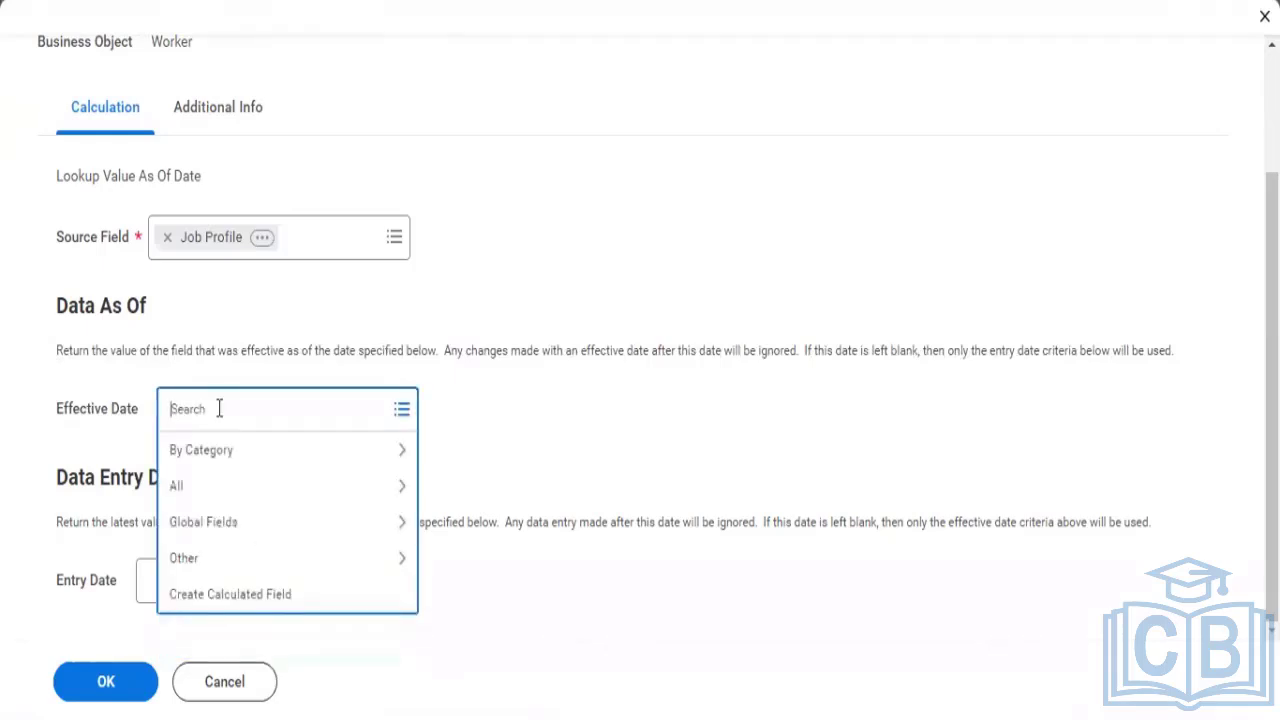
{"action": "type", "text": "termination date"}
{"action": "key", "text": "Return"}
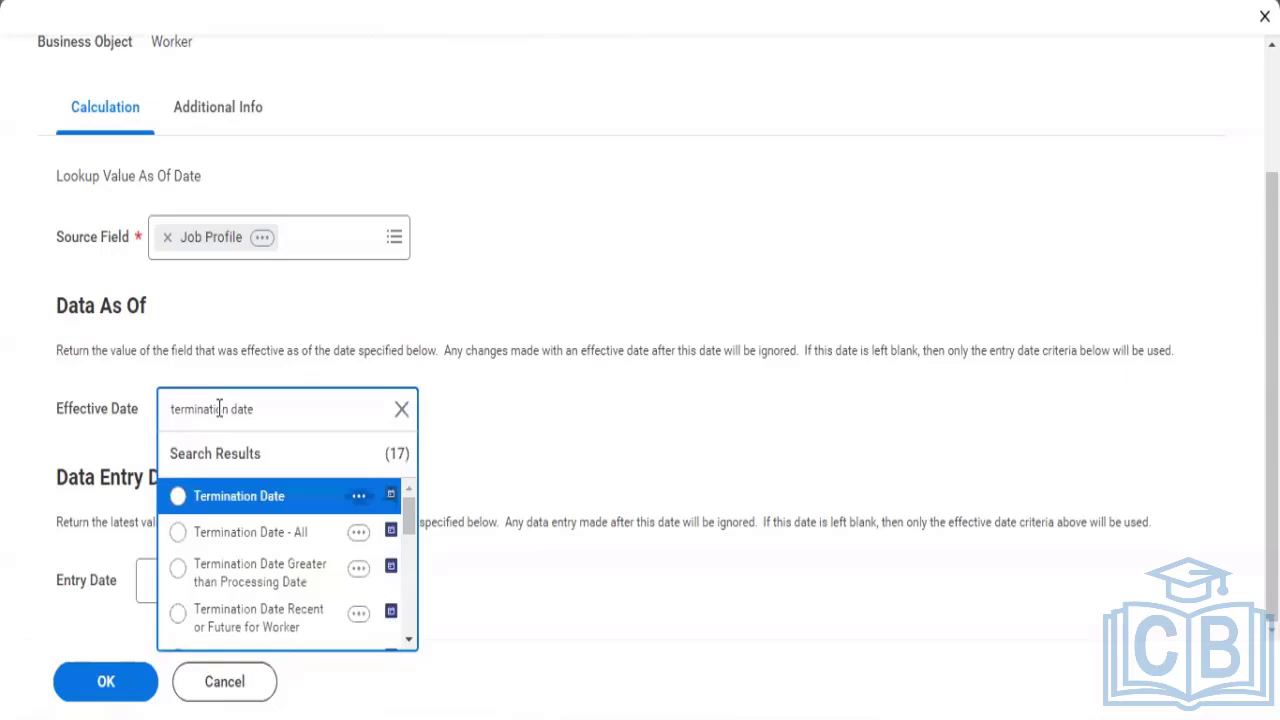
{"action": "left_click", "coordinate": [255, 505]}
{"action": "left_click", "coordinate": [500, 475]}
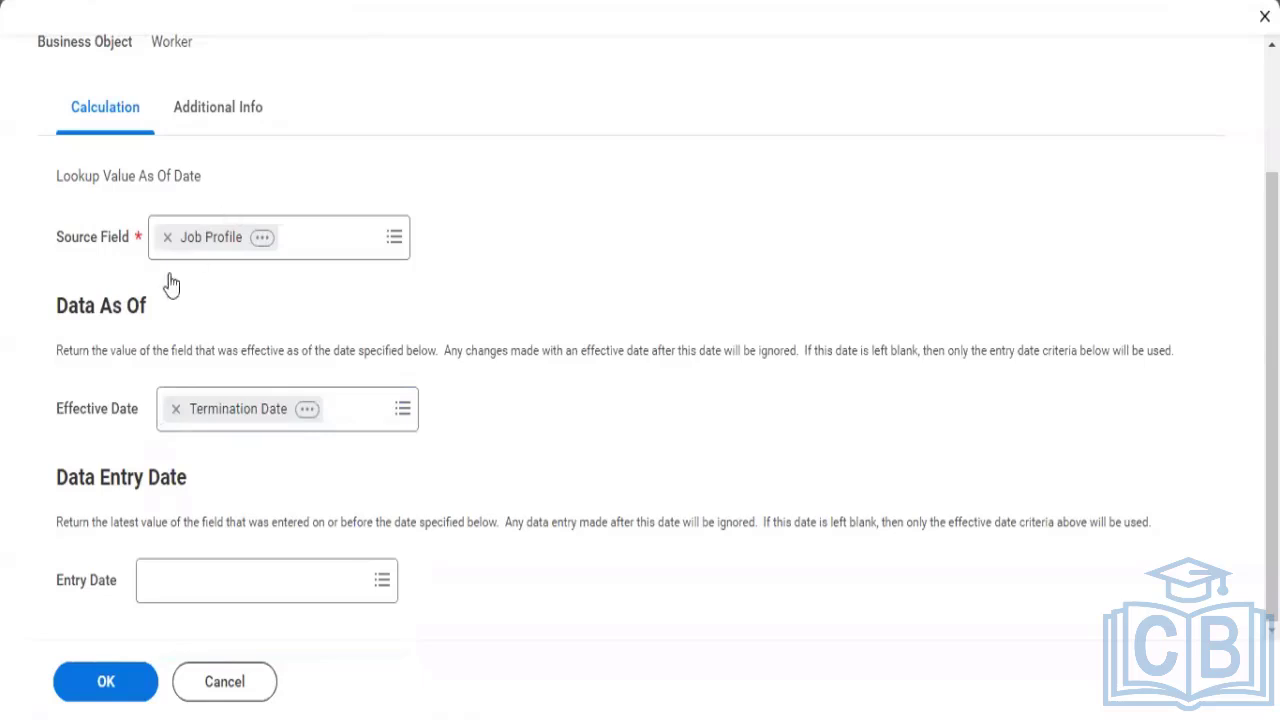
{"action": "left_click_drag", "start_coordinate": [60, 352], "coordinate": [449, 358]}
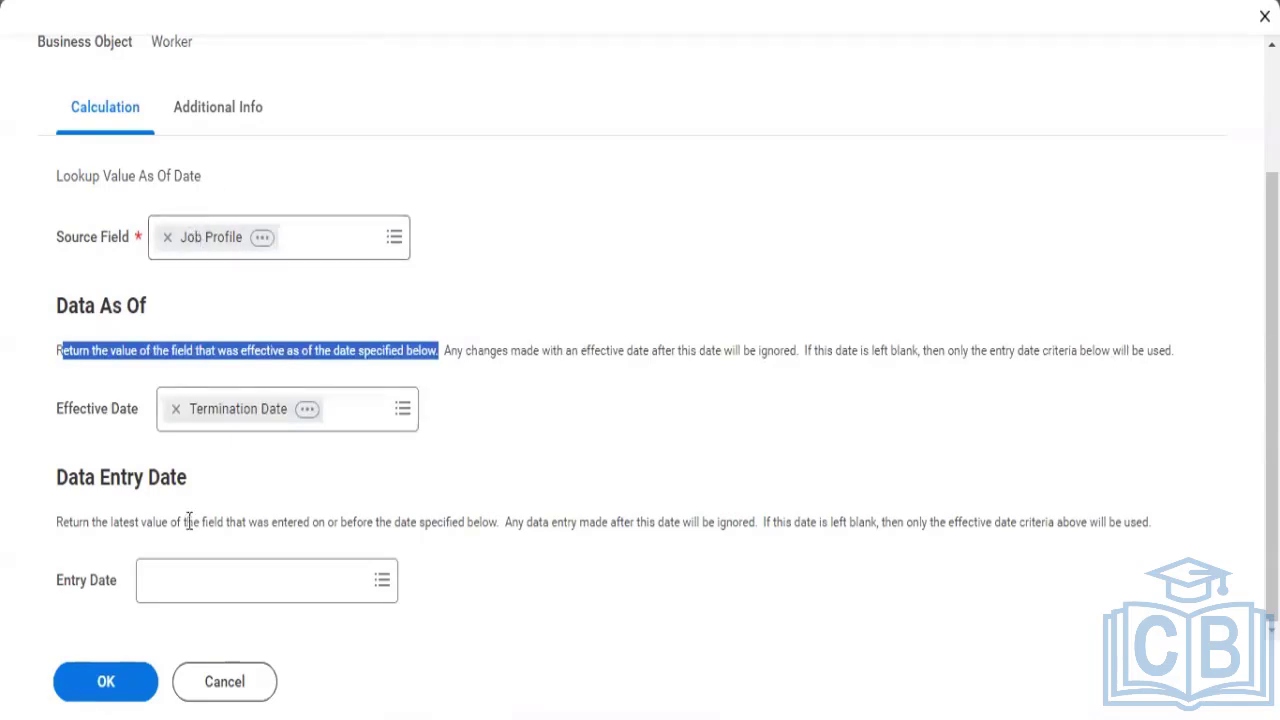
- Save the calculated field and copy its name from the save confirmation
{"action": "left_click", "coordinate": [98, 683]}
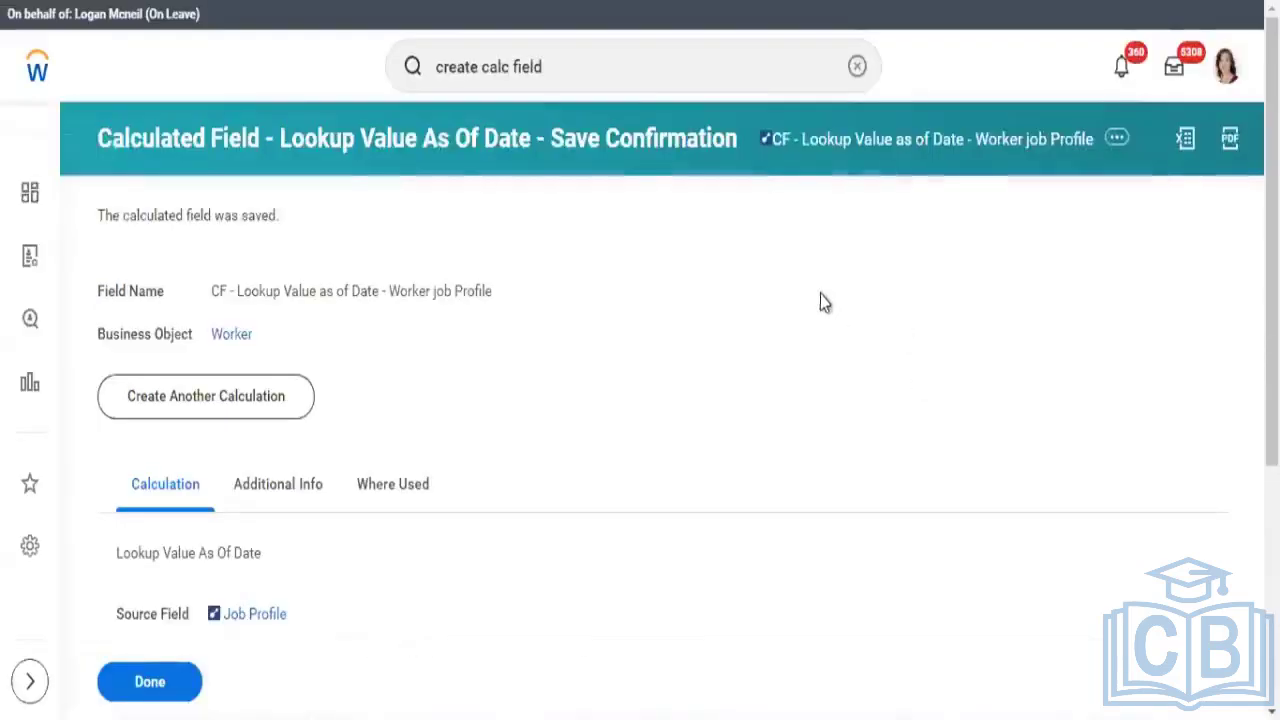
{"action": "right_click", "coordinate": [866, 155]}
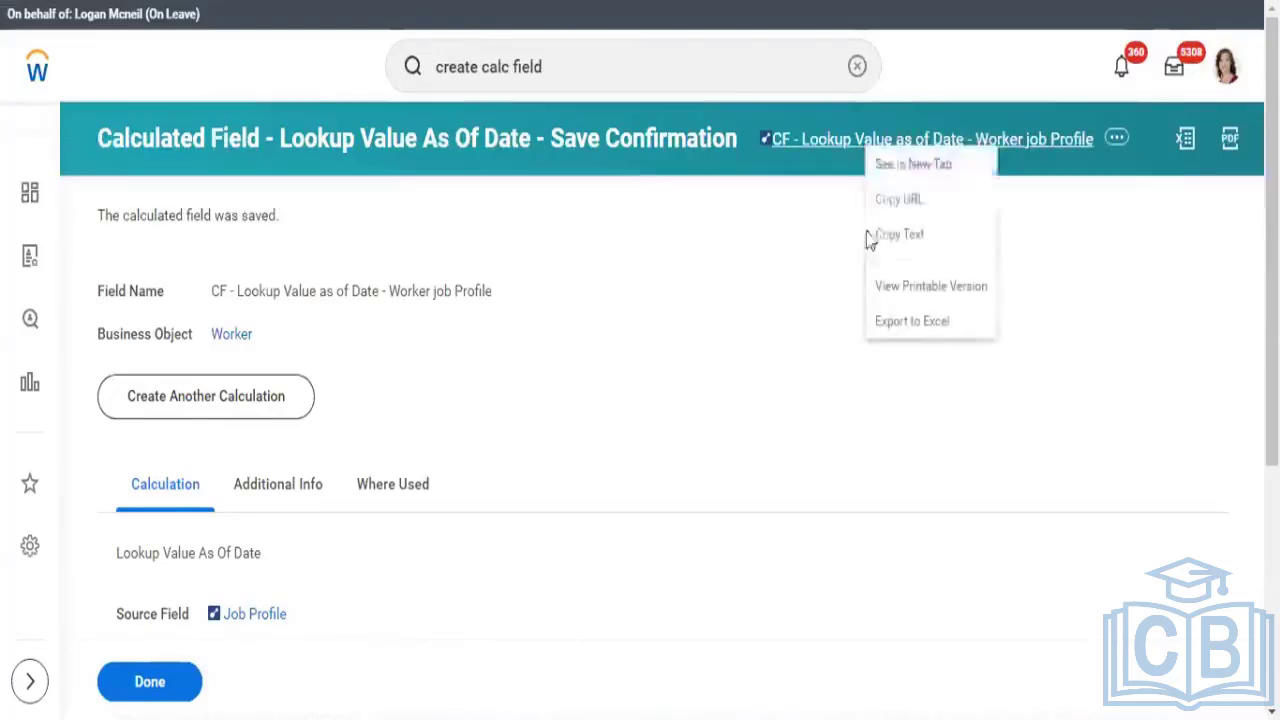
{"action": "left_click", "coordinate": [886, 238]}
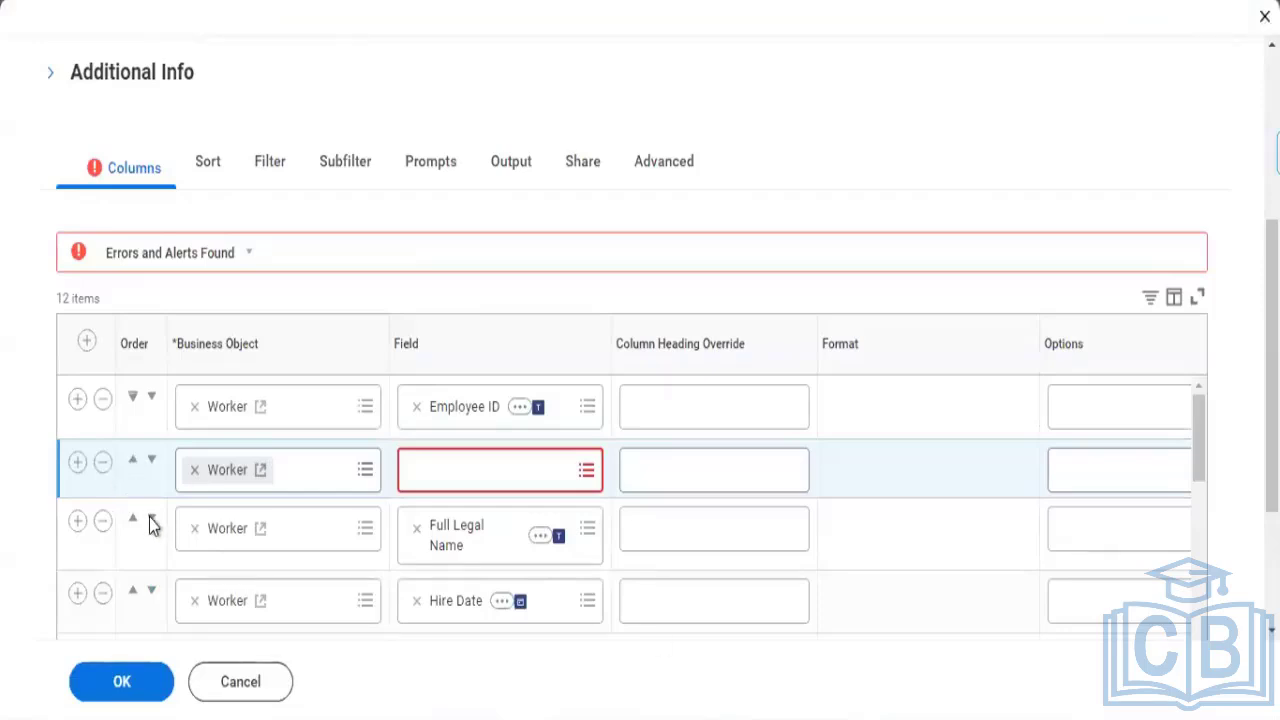
- Remove the empty column row below Employee ID and insert a new Worker row below Hire Date
{"action": "left_click", "coordinate": [102, 462]}
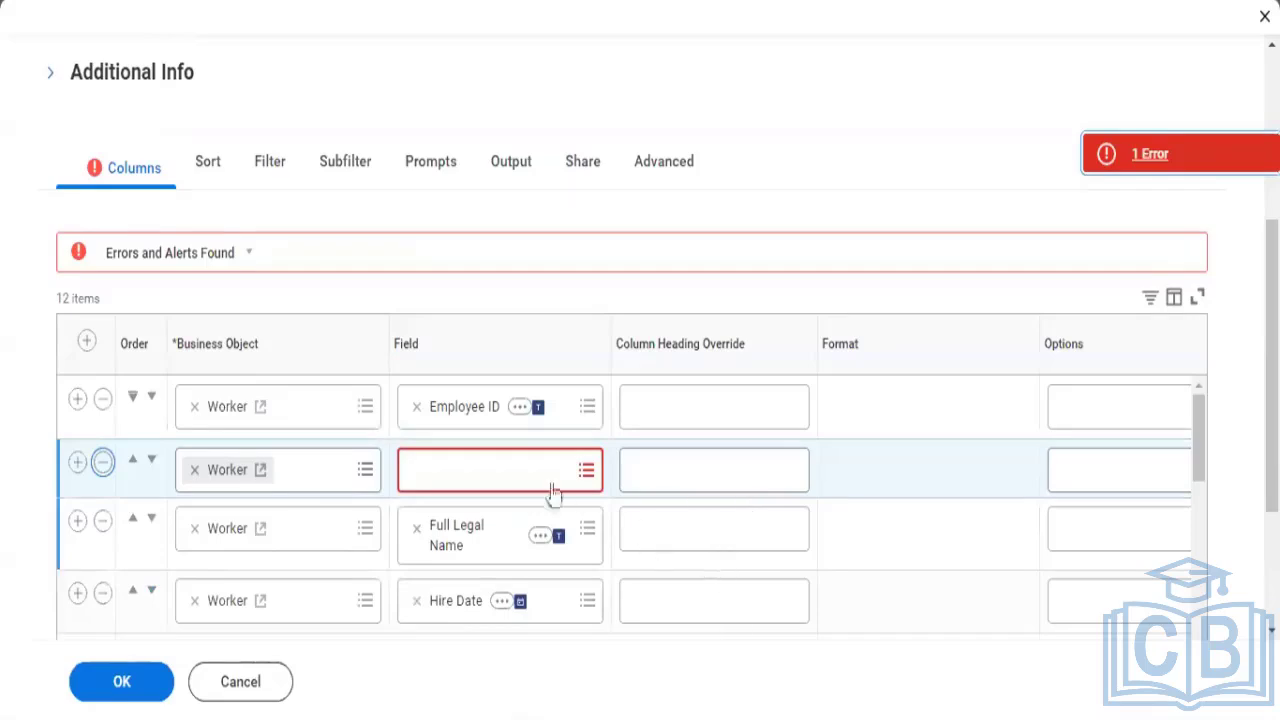
{"action": "left_click", "coordinate": [101, 463]}
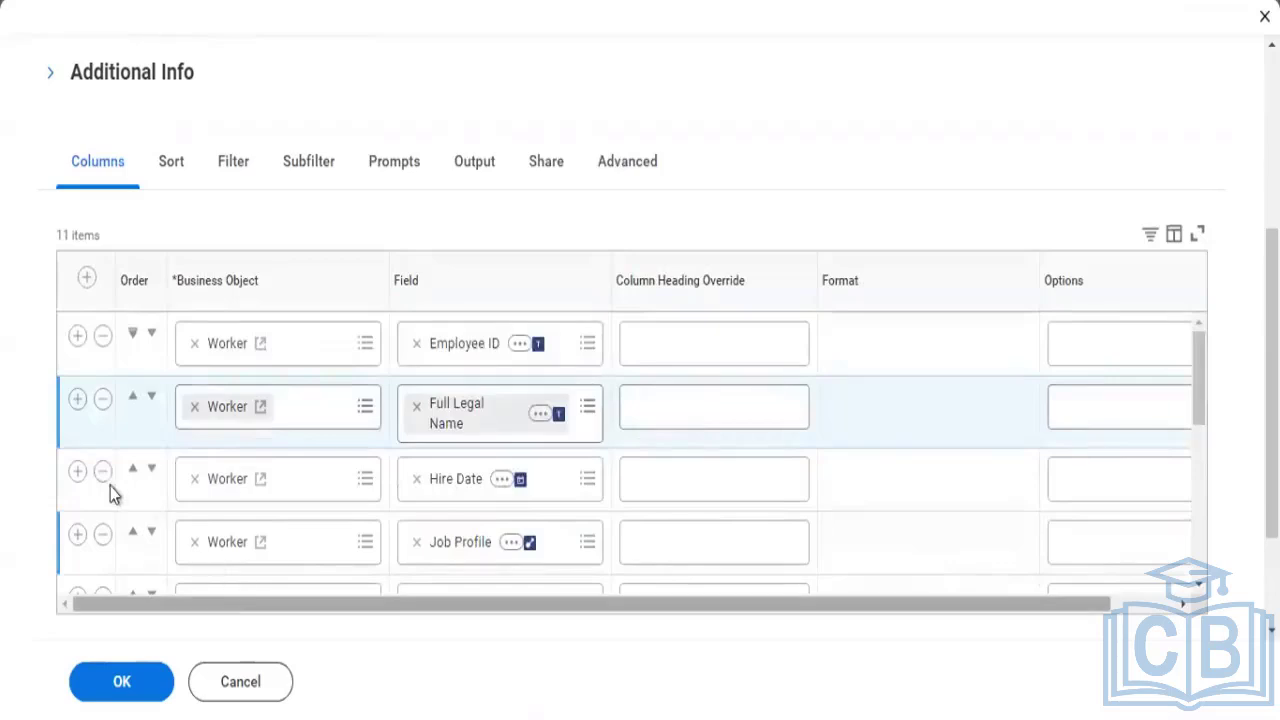
{"action": "left_click", "coordinate": [79, 498]}
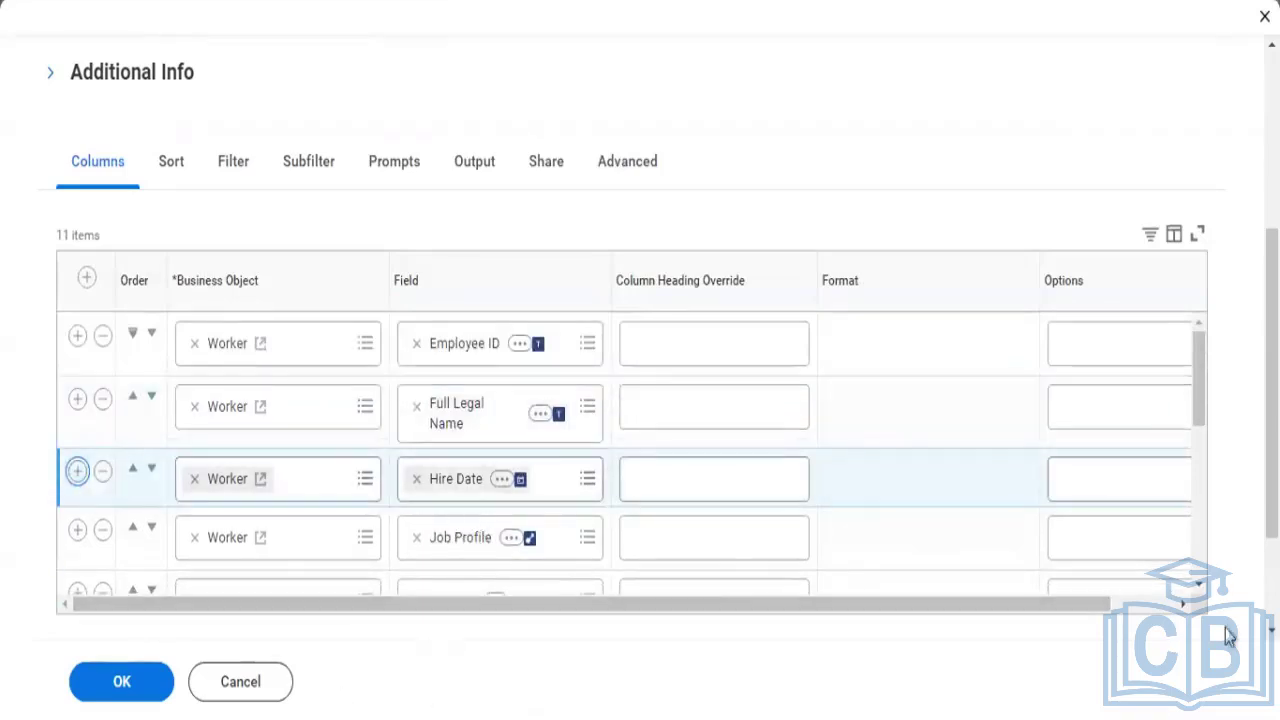
{"action": "left_click", "coordinate": [1200, 585]}
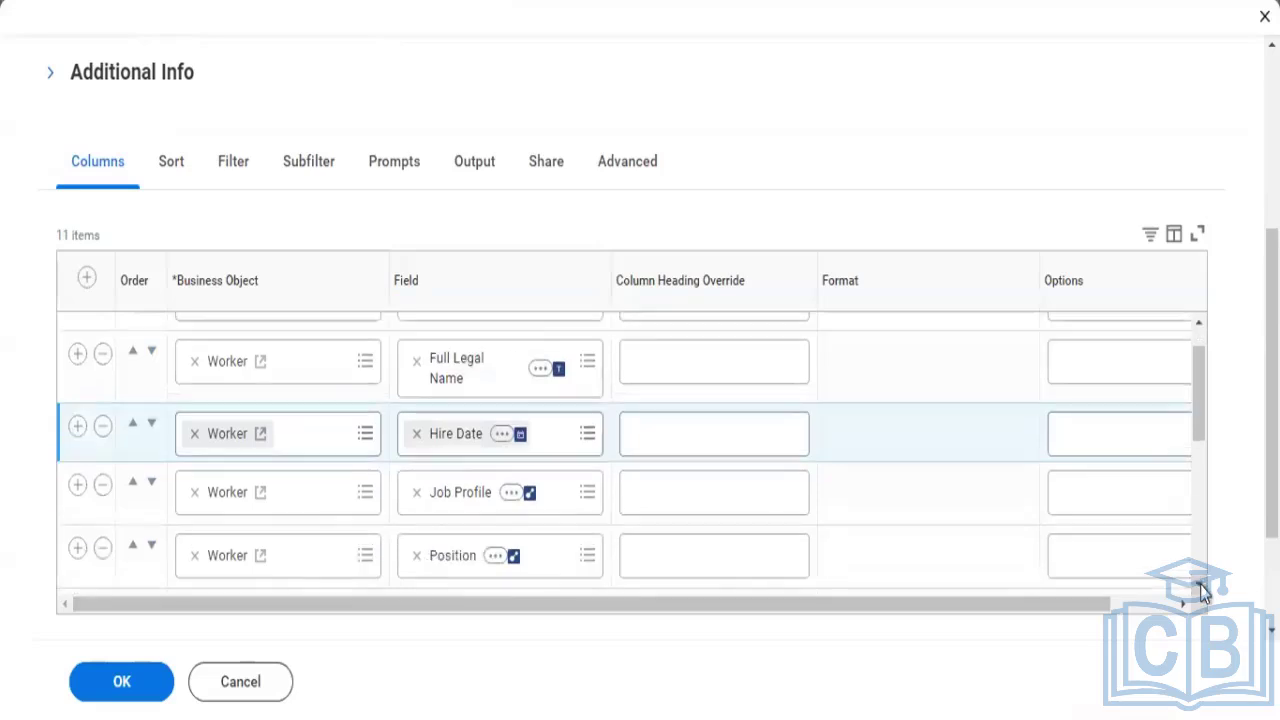
{"action": "left_click", "coordinate": [1200, 585]}
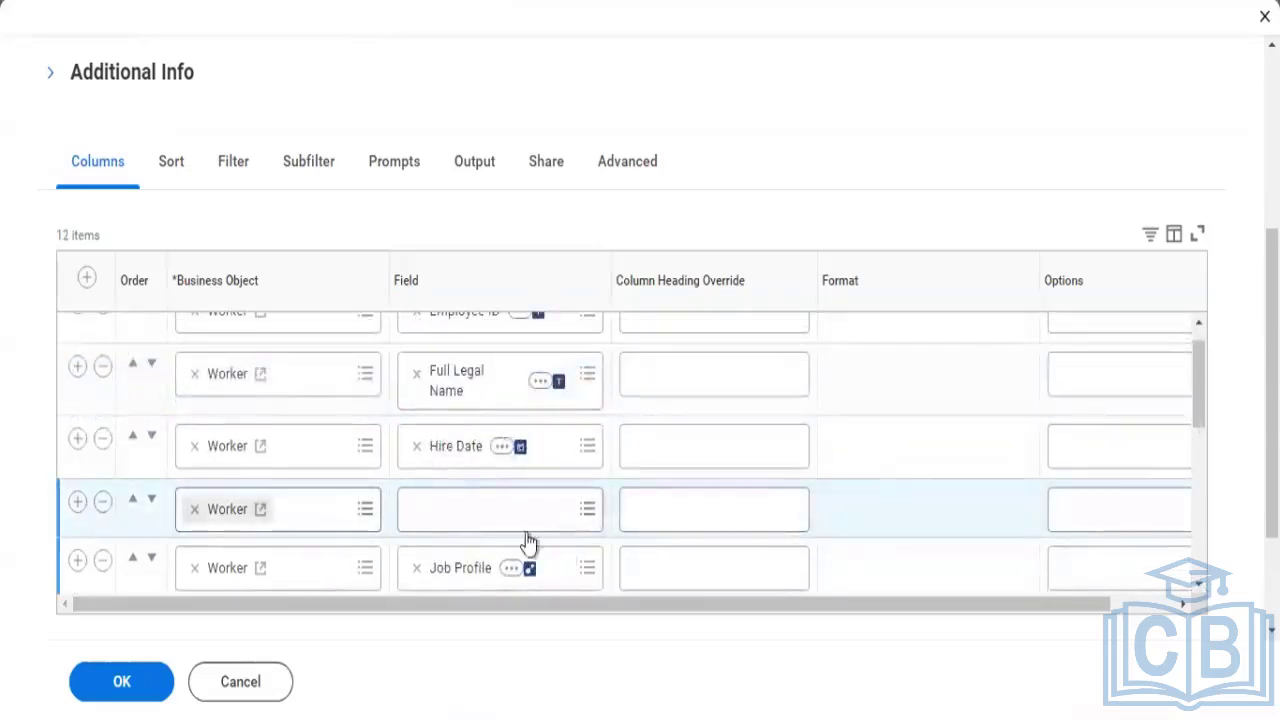
- Set the new Worker row's field to the copied calculated field, CF - Lookup Value as of Date - Worker job Profile
{"action": "left_click", "coordinate": [446, 512]}
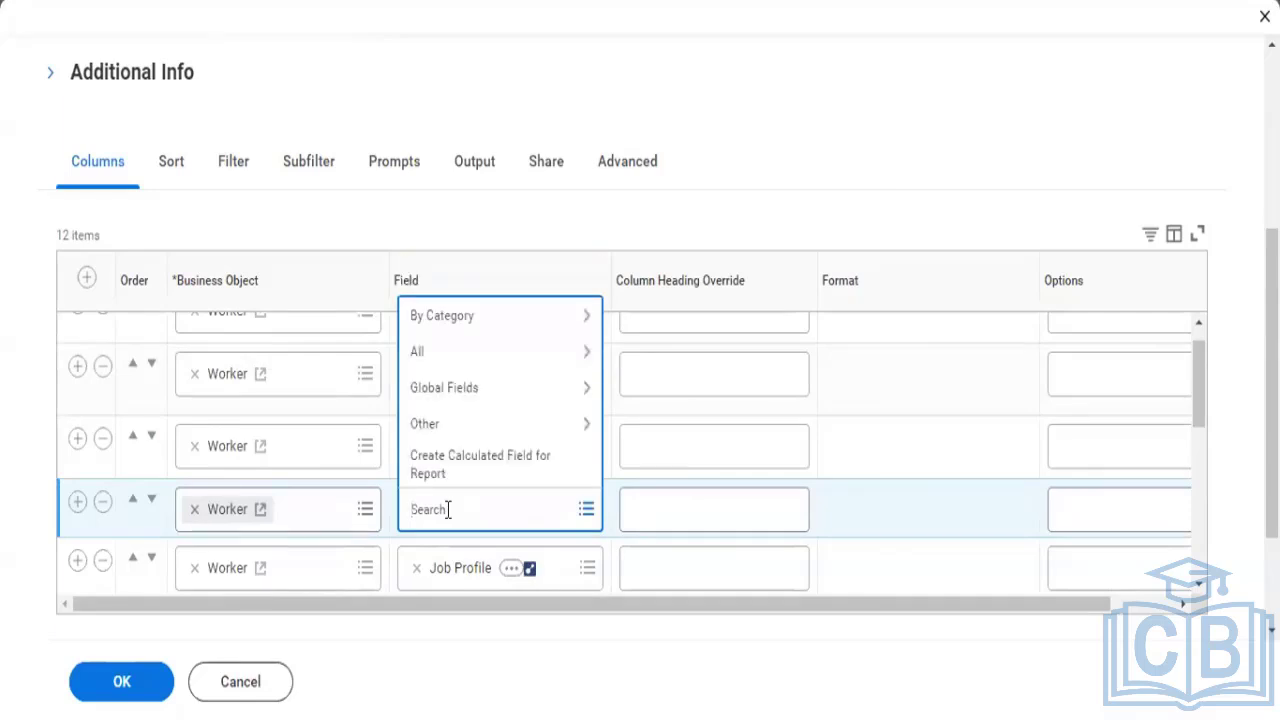
{"action": "key", "text": "ctrl+v"}
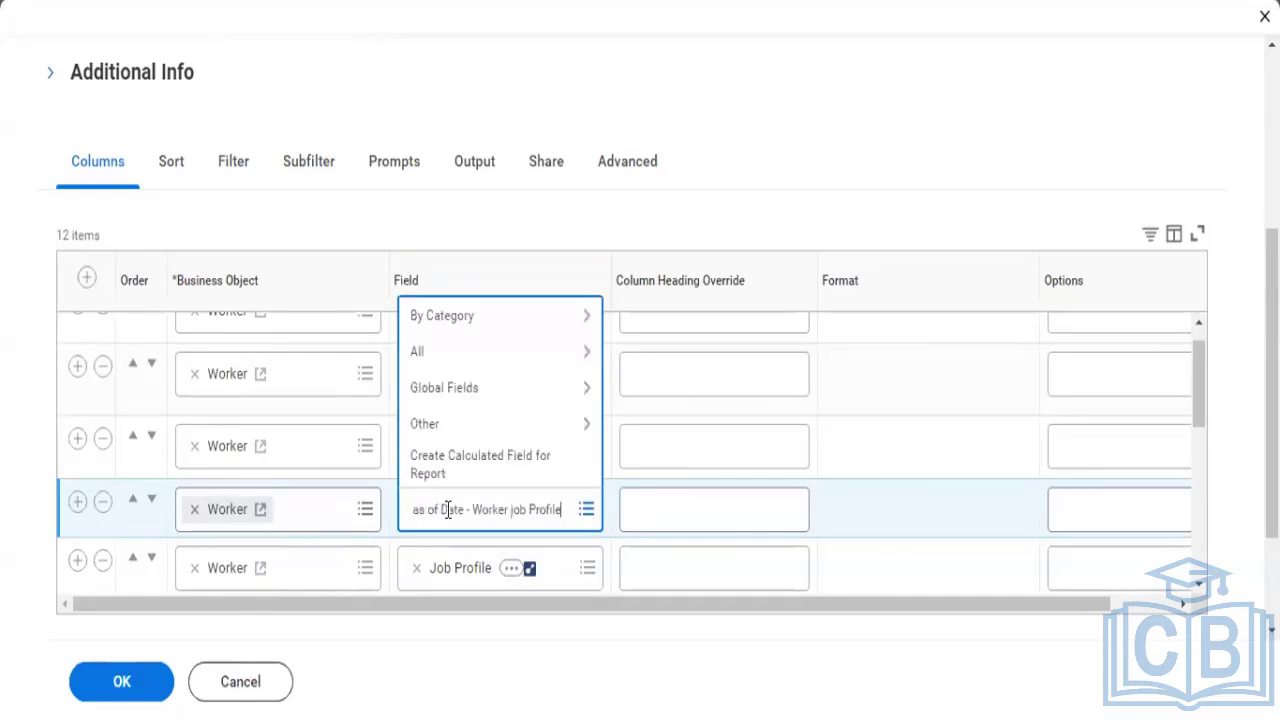
{"action": "key", "text": "Return"}
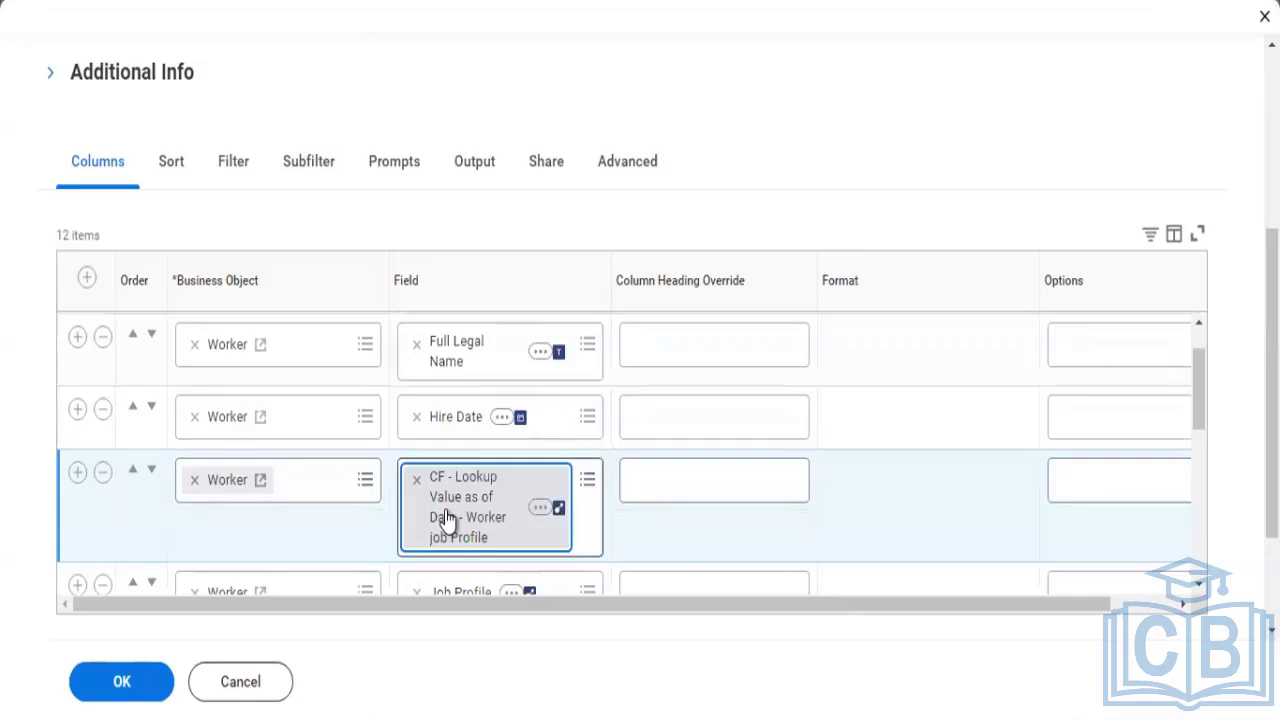
- Set the calculated field's column heading override to "Job Profile - Calc field"
{"action": "left_click", "coordinate": [760, 467]}
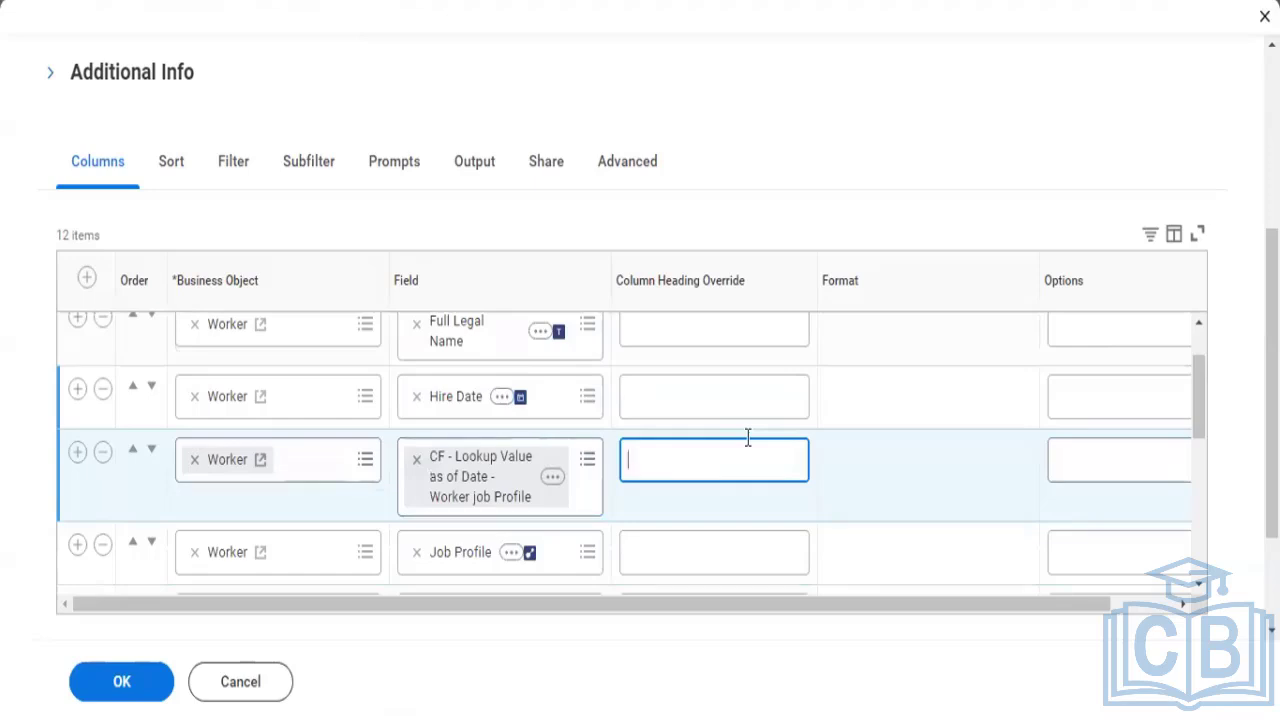
{"action": "type", "text": "Job Profile -"}
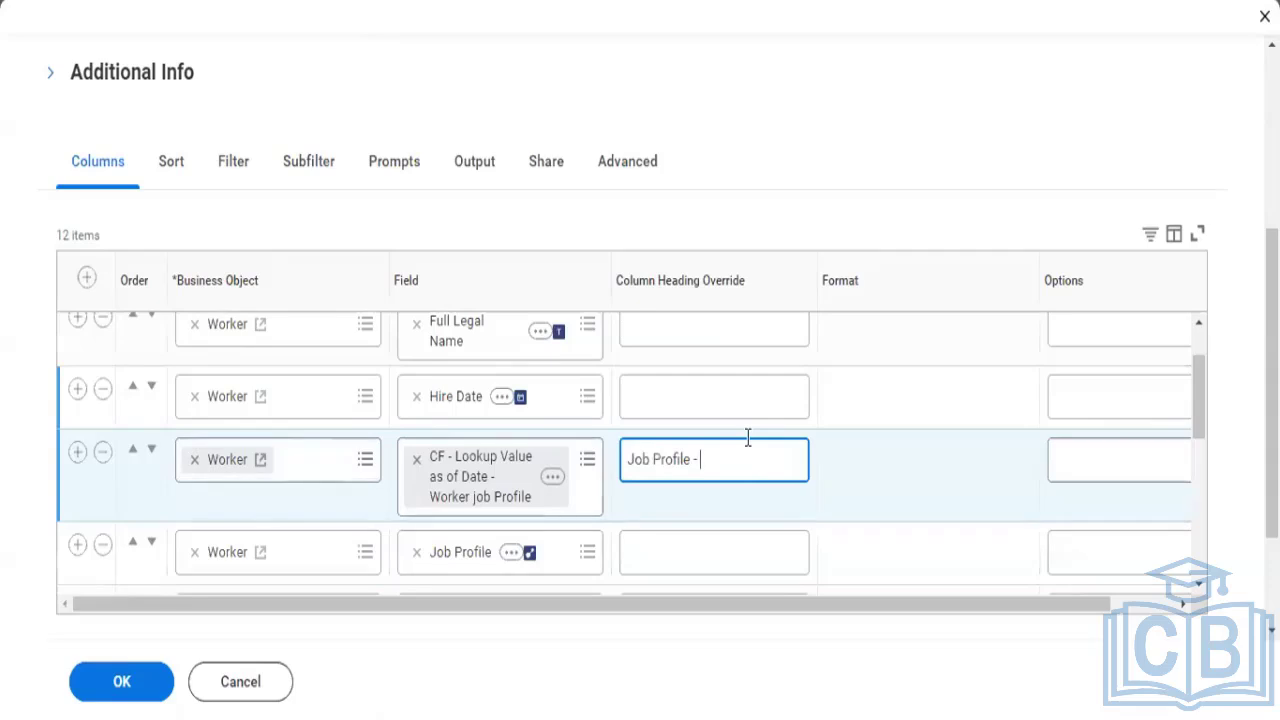
{"action": "type", "text": " Calc field"}
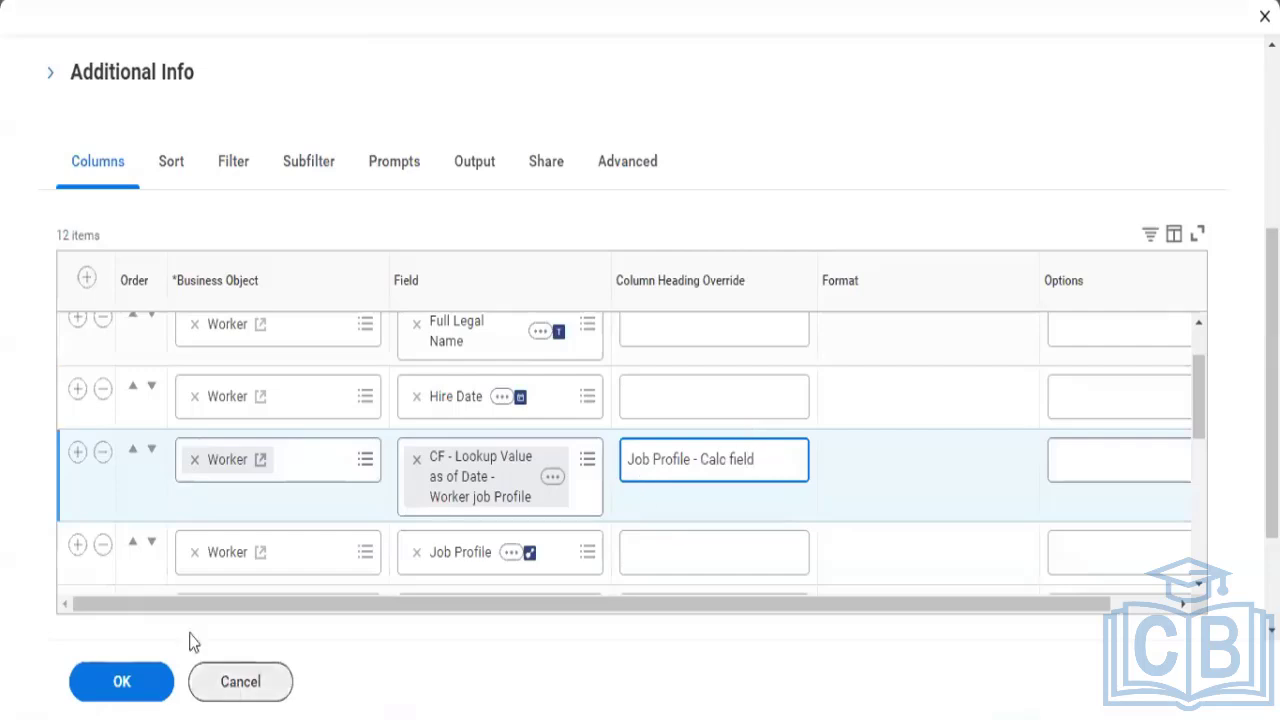
- Save the report definition changes and try to run CF - All Calc field Report
{"action": "left_click", "coordinate": [112, 690]}
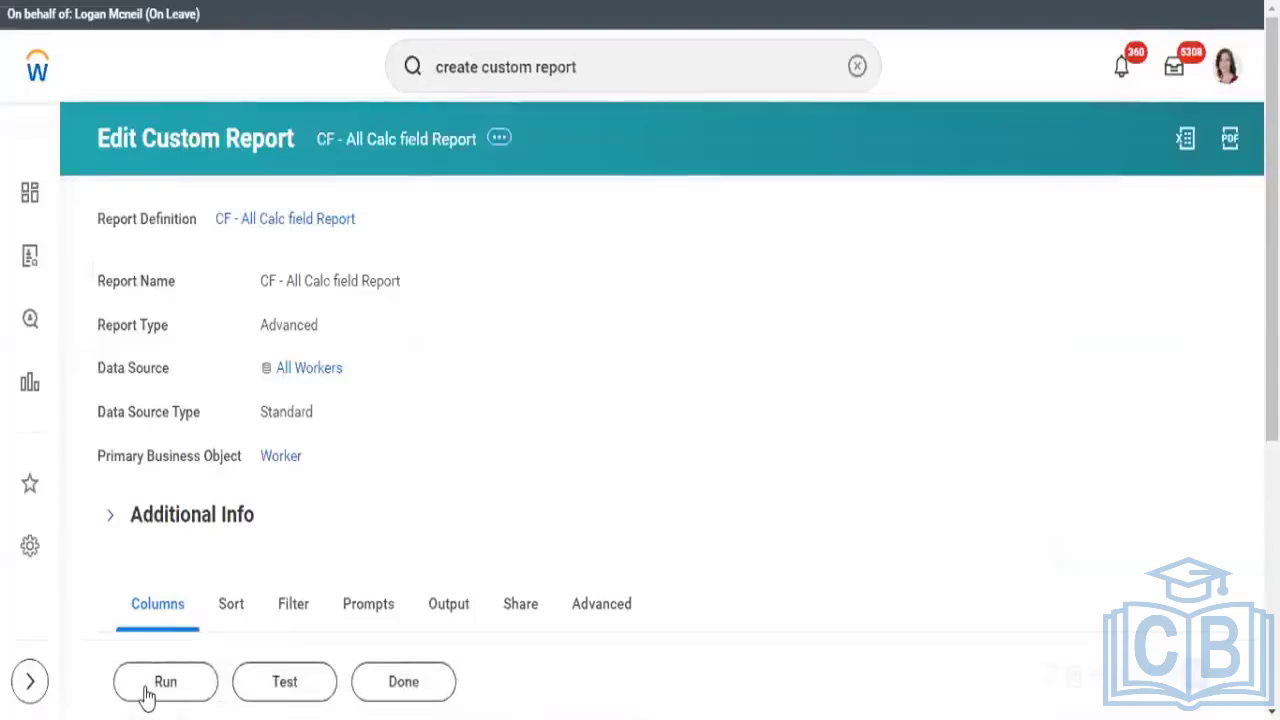
{"action": "left_click", "coordinate": [160, 682]}
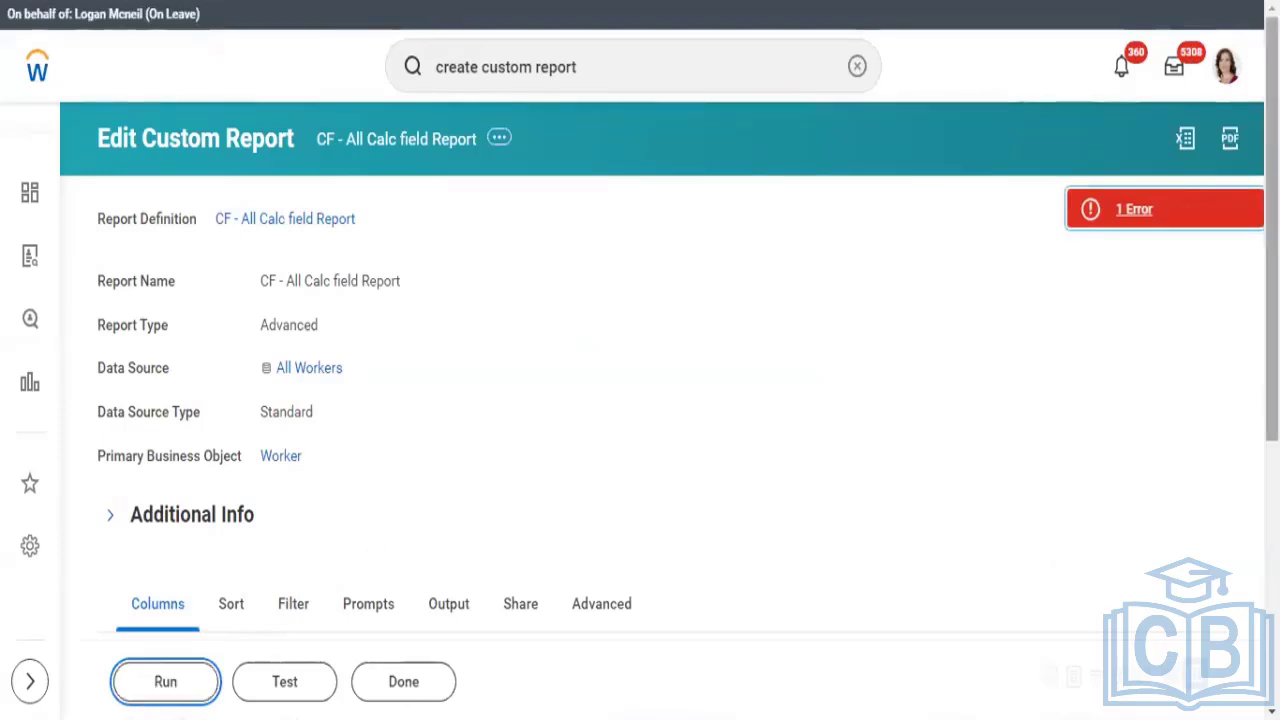
- Read the report's page error about the Lookup Value As Of Date field, and close the error details
{"action": "left_click", "coordinate": [1162, 214]}
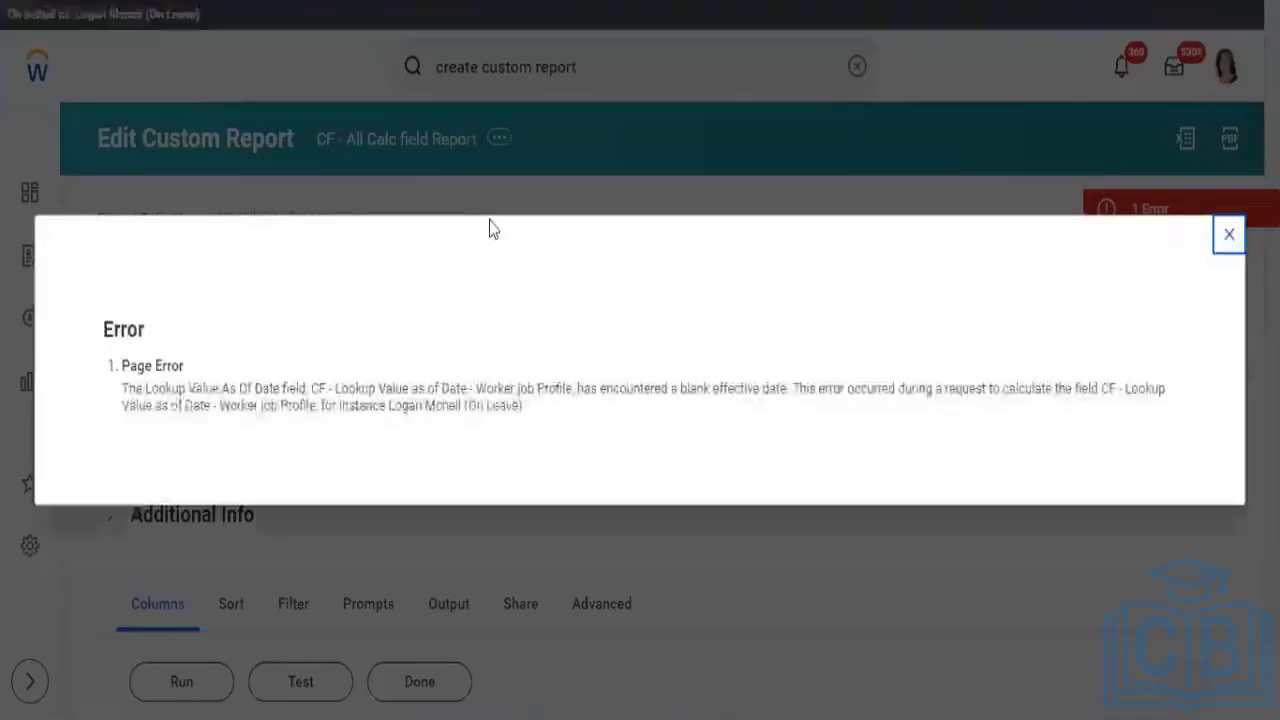
{"action": "left_click_drag", "start_coordinate": [158, 389], "coordinate": [603, 425]}
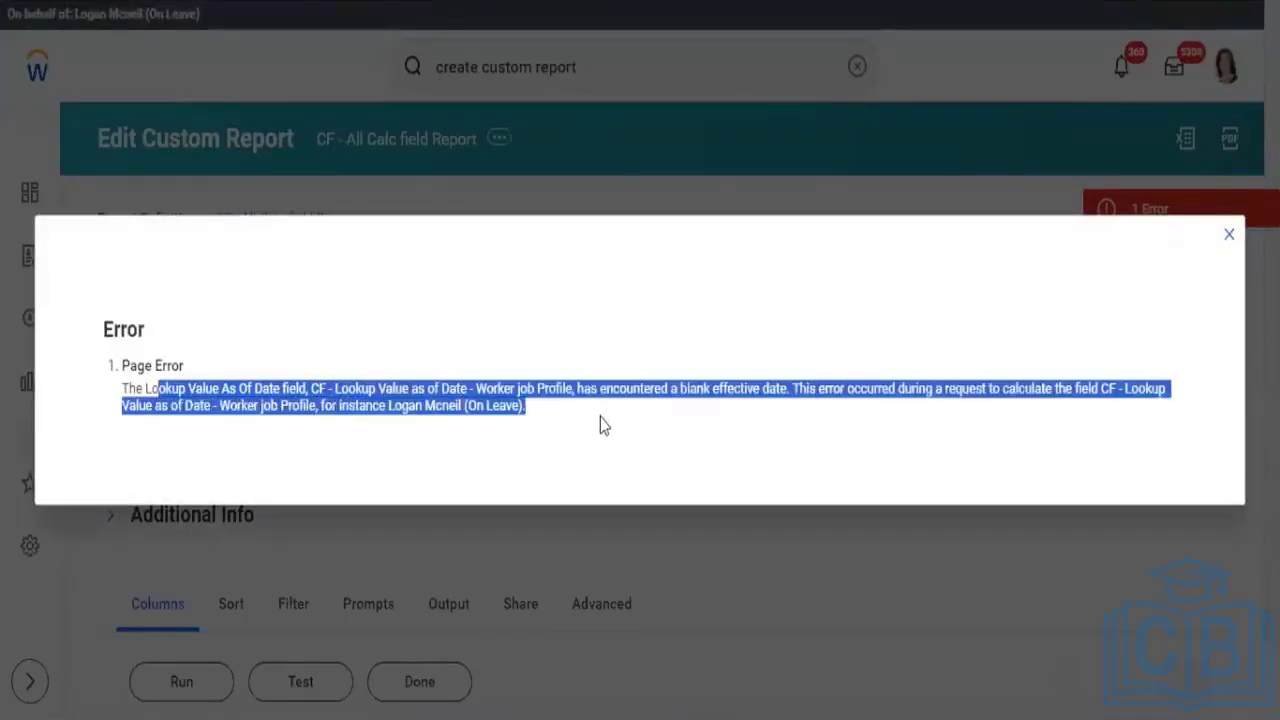
{"action": "left_click", "coordinate": [755, 397]}
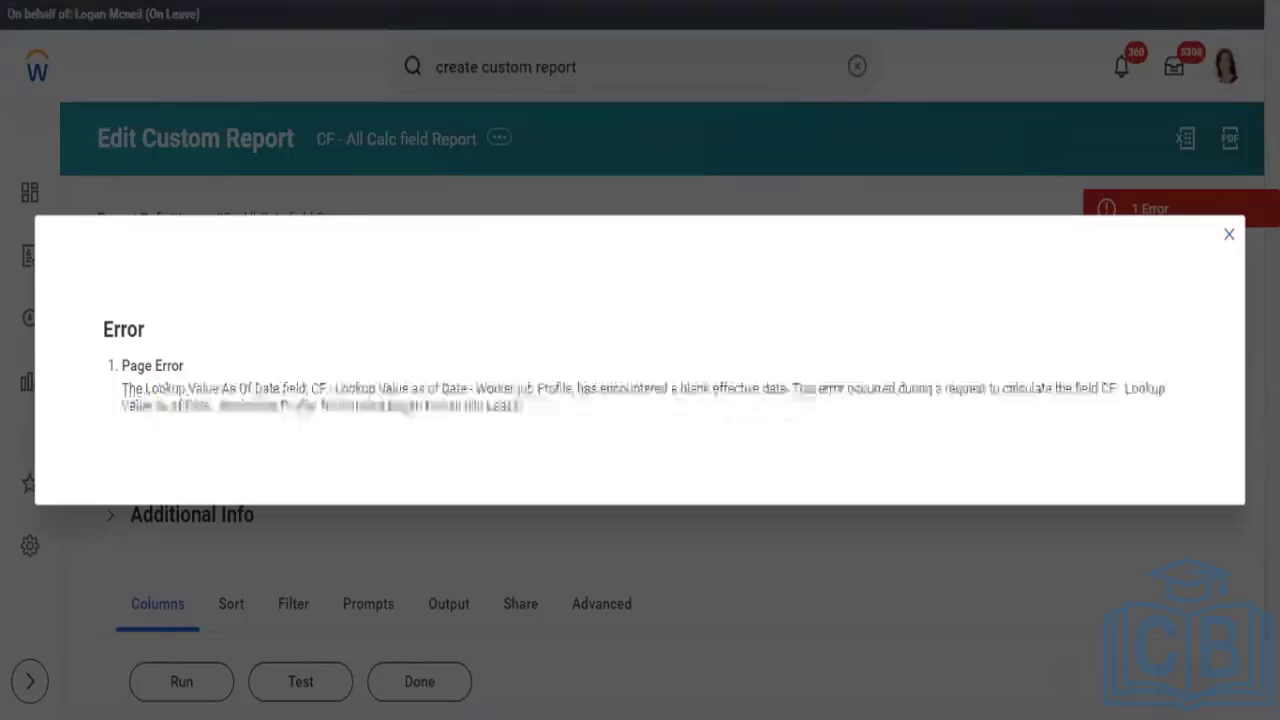
{"action": "left_click_drag", "start_coordinate": [810, 390], "coordinate": [935, 415]}
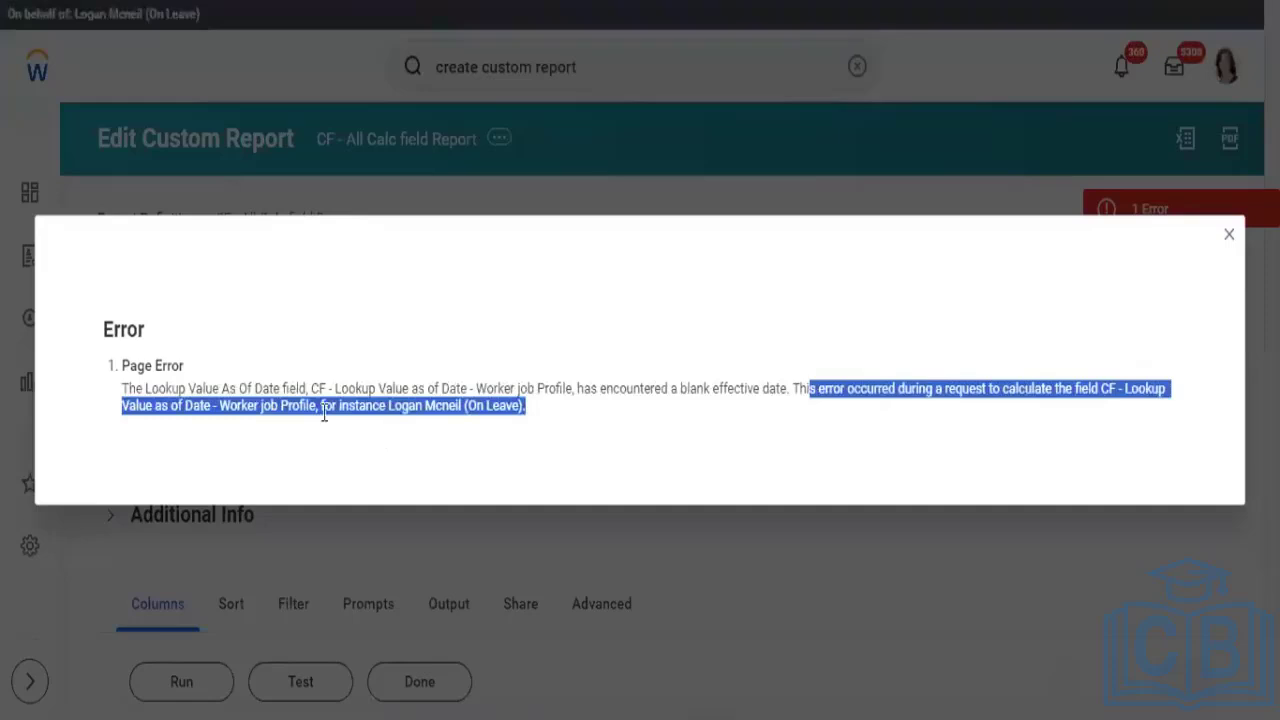
{"action": "left_click", "coordinate": [446, 405]}
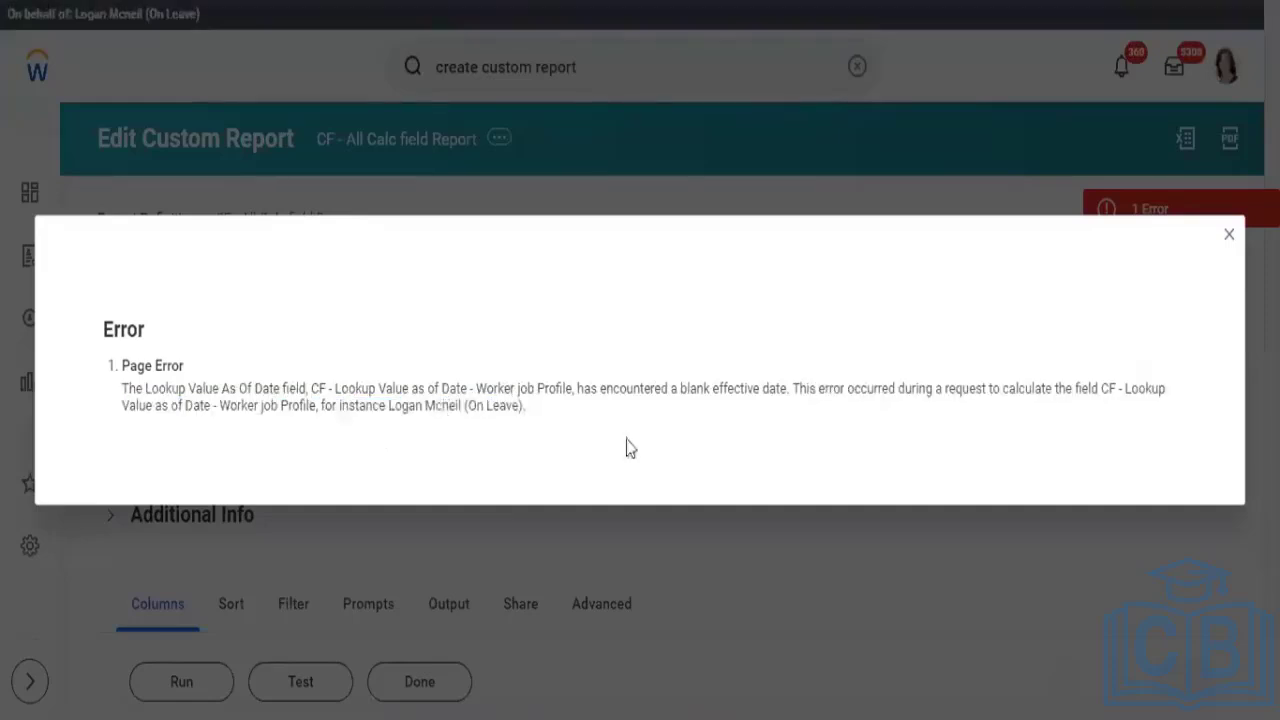
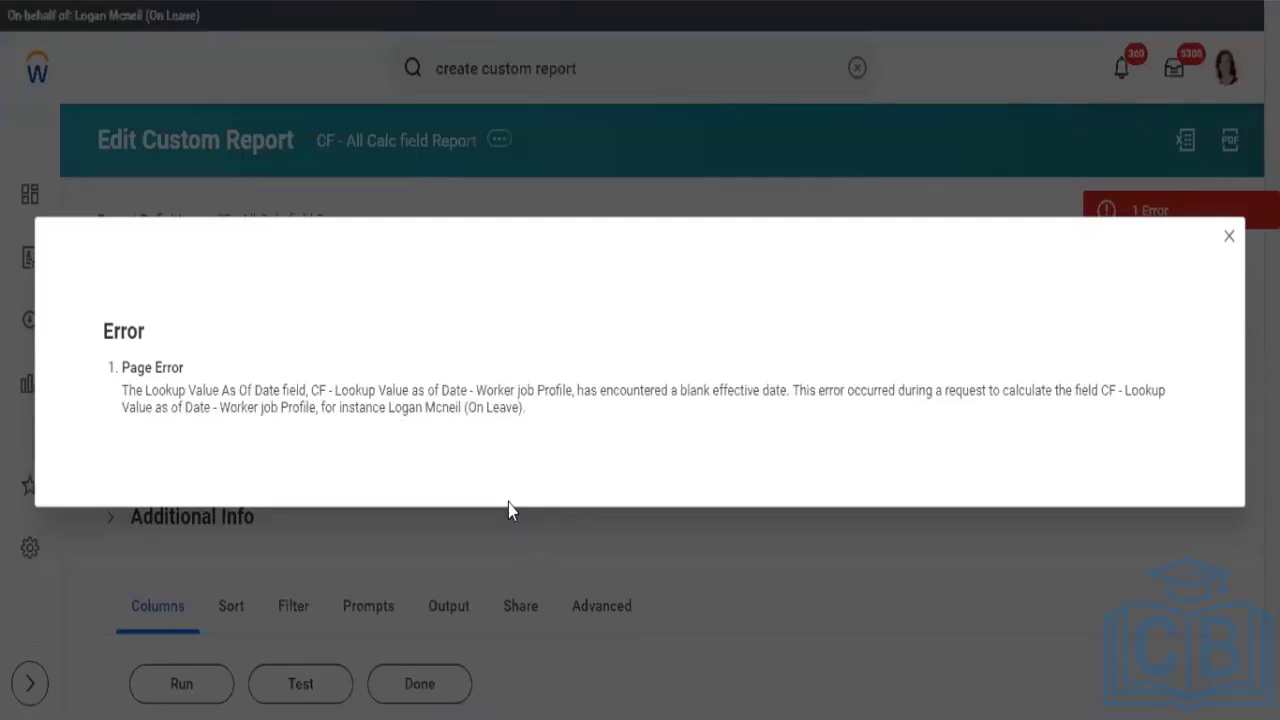
{"action": "left_click", "coordinate": [1230, 236]}
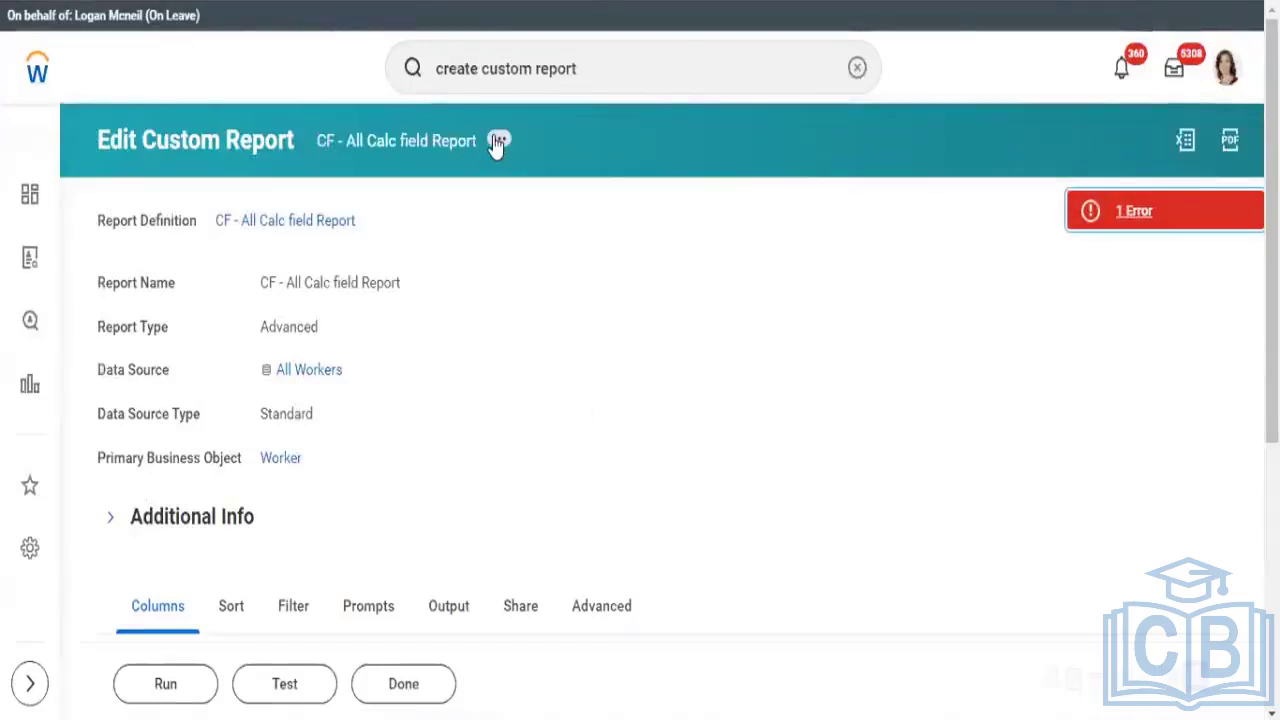
- Open CF - All Calc field Report for editing and add a new condition row to its instance filter
{"action": "left_click", "coordinate": [498, 141]}
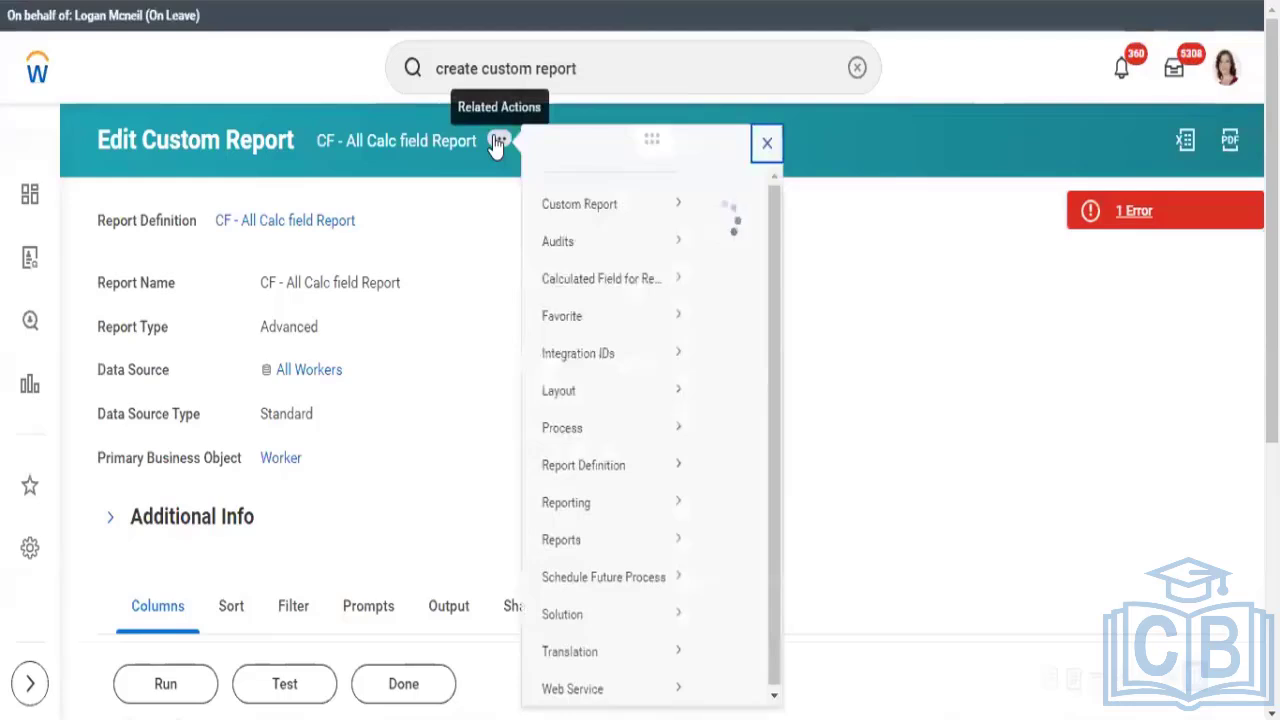
{"action": "mouse_move", "coordinate": [555, 220]}
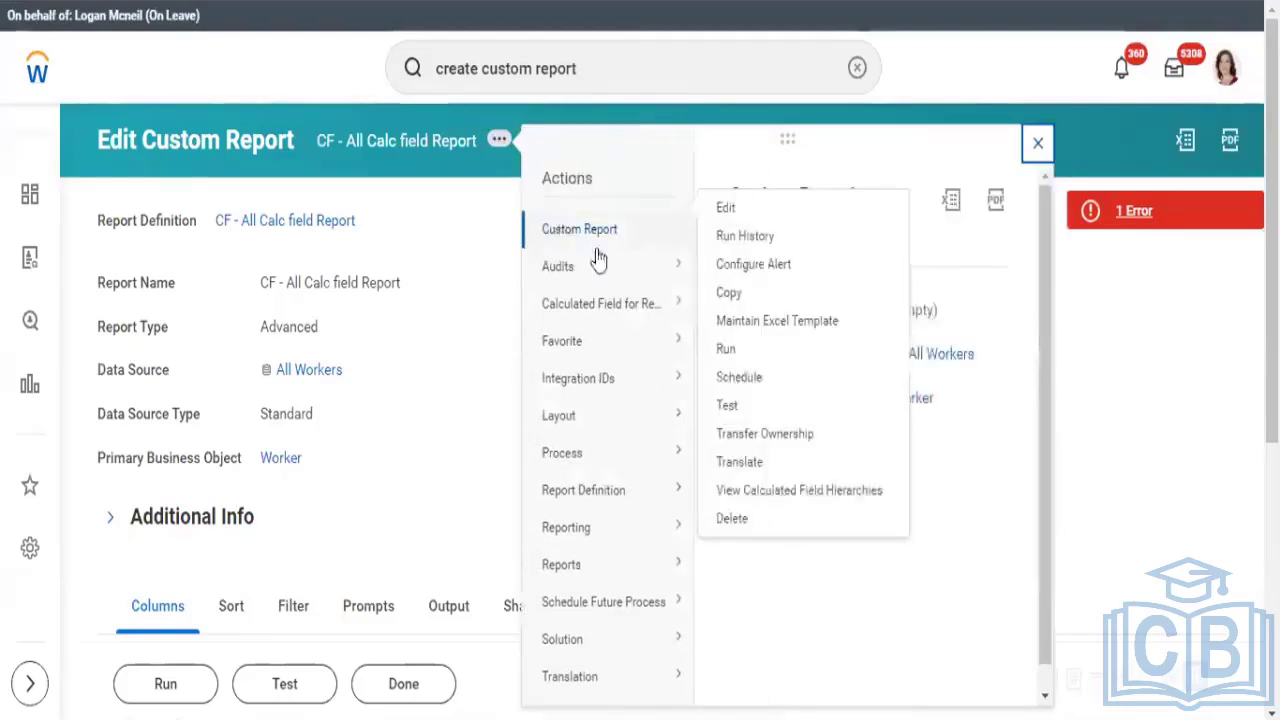
{"action": "left_click", "coordinate": [727, 212]}
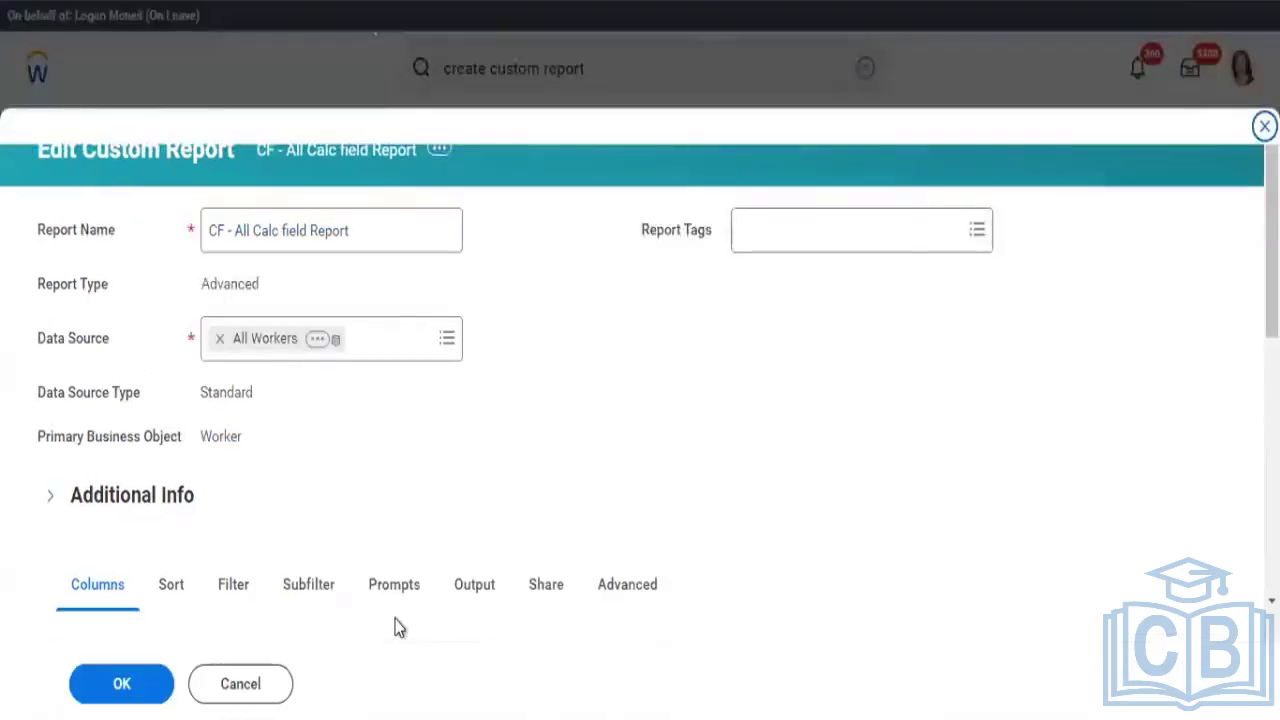
{"action": "left_click", "coordinate": [231, 598]}
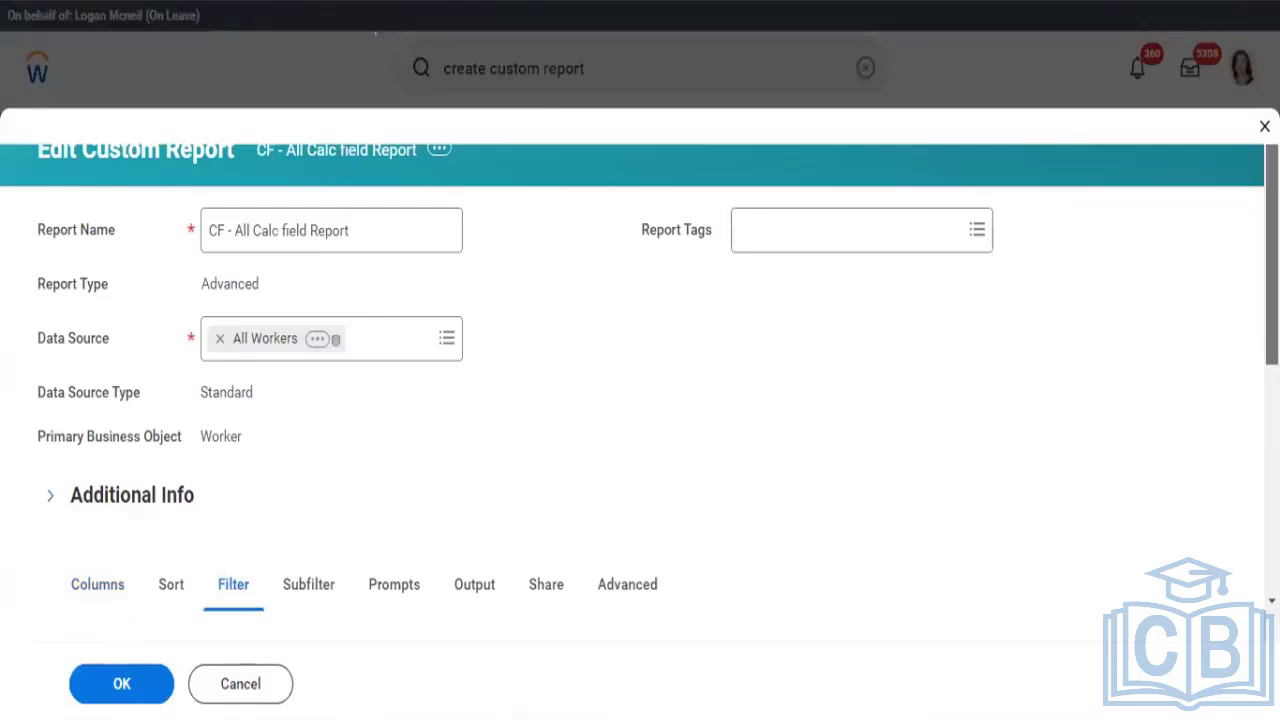
{"action": "scroll", "coordinate": [160, 315], "scroll_direction": "down", "scroll_amount": 3}
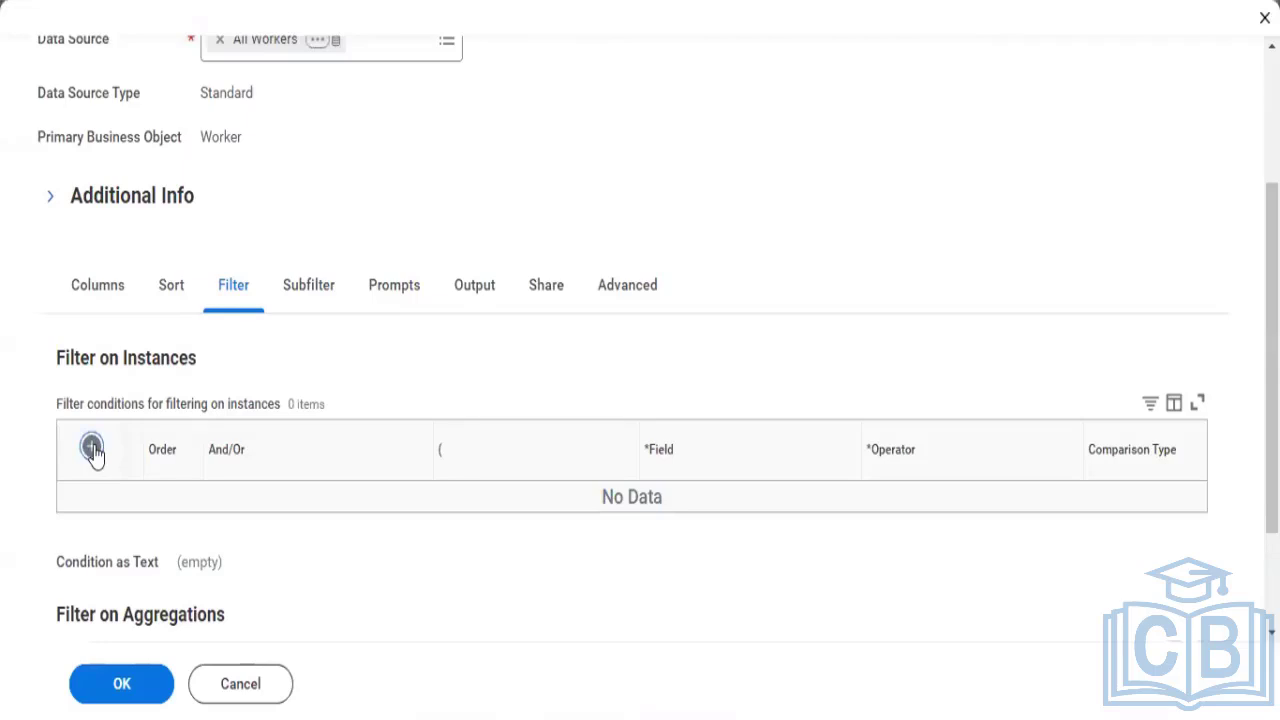
{"action": "left_click", "coordinate": [92, 450]}
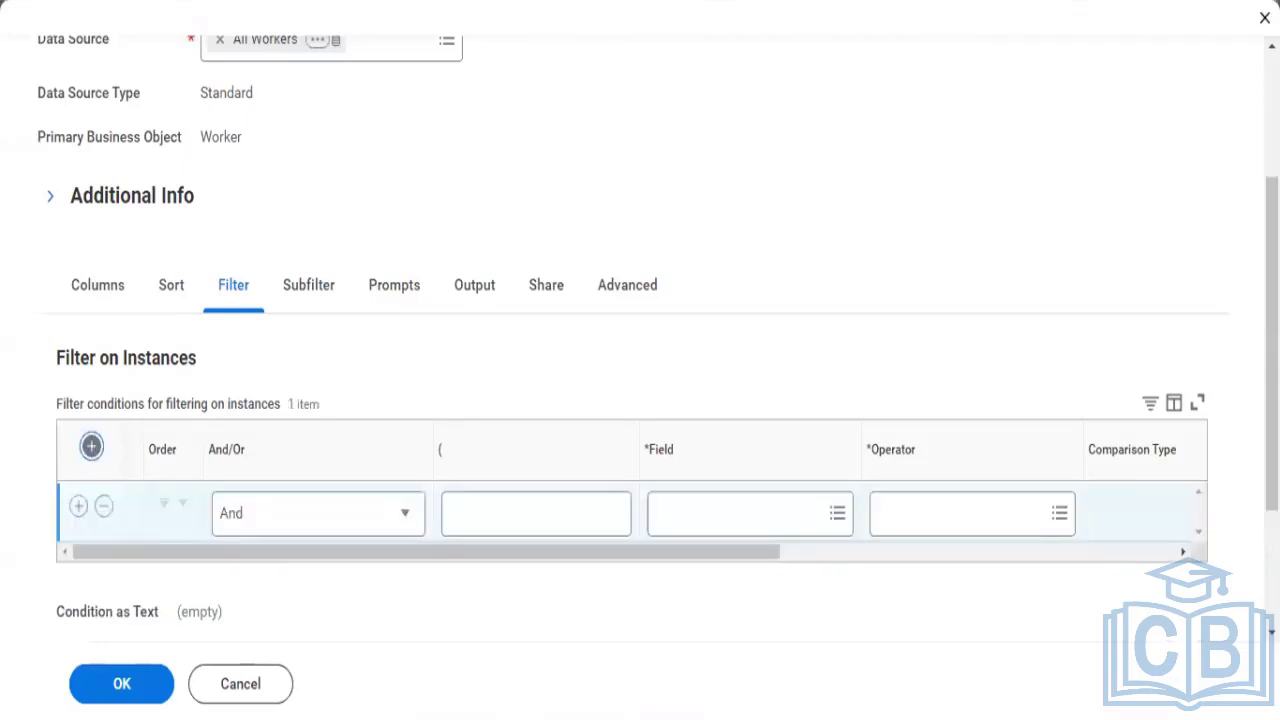
- Search the filter fields for "terminated", check the Terminated field's description, and use that Boolean Worker field in the condition
{"action": "left_click", "coordinate": [739, 512]}
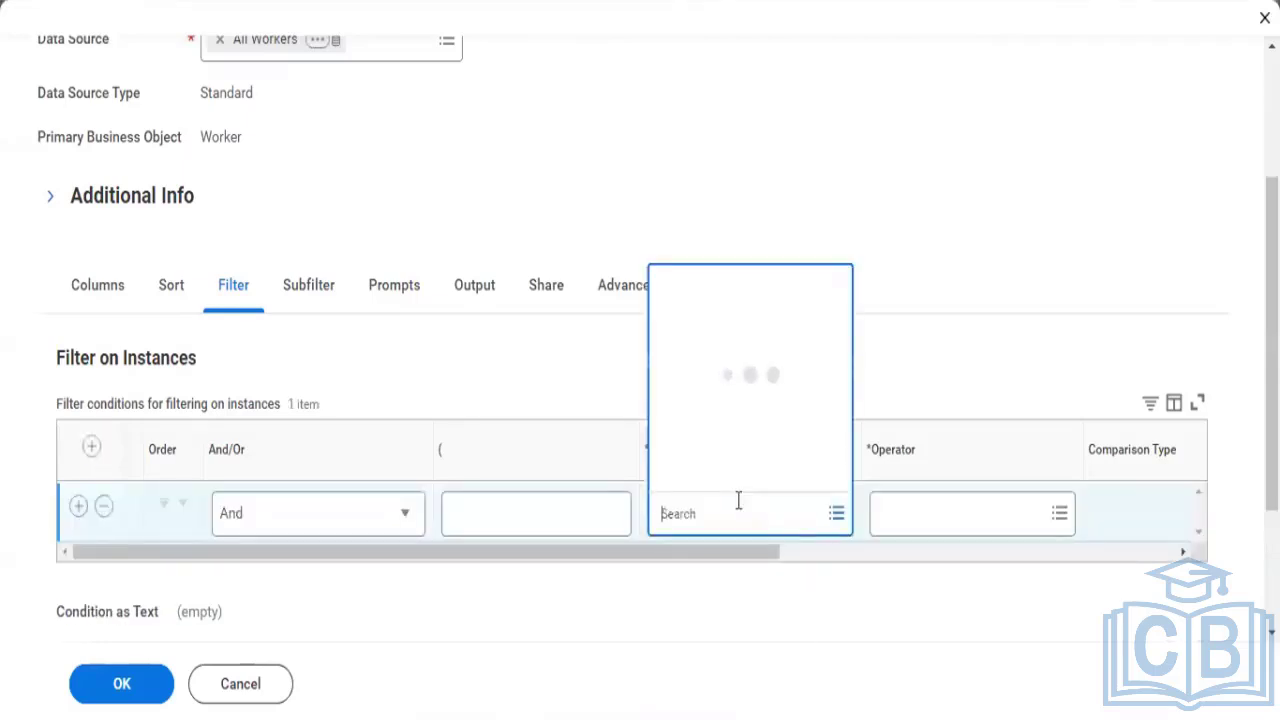
{"action": "type", "text": "terminated"}
{"action": "key", "text": "Return"}
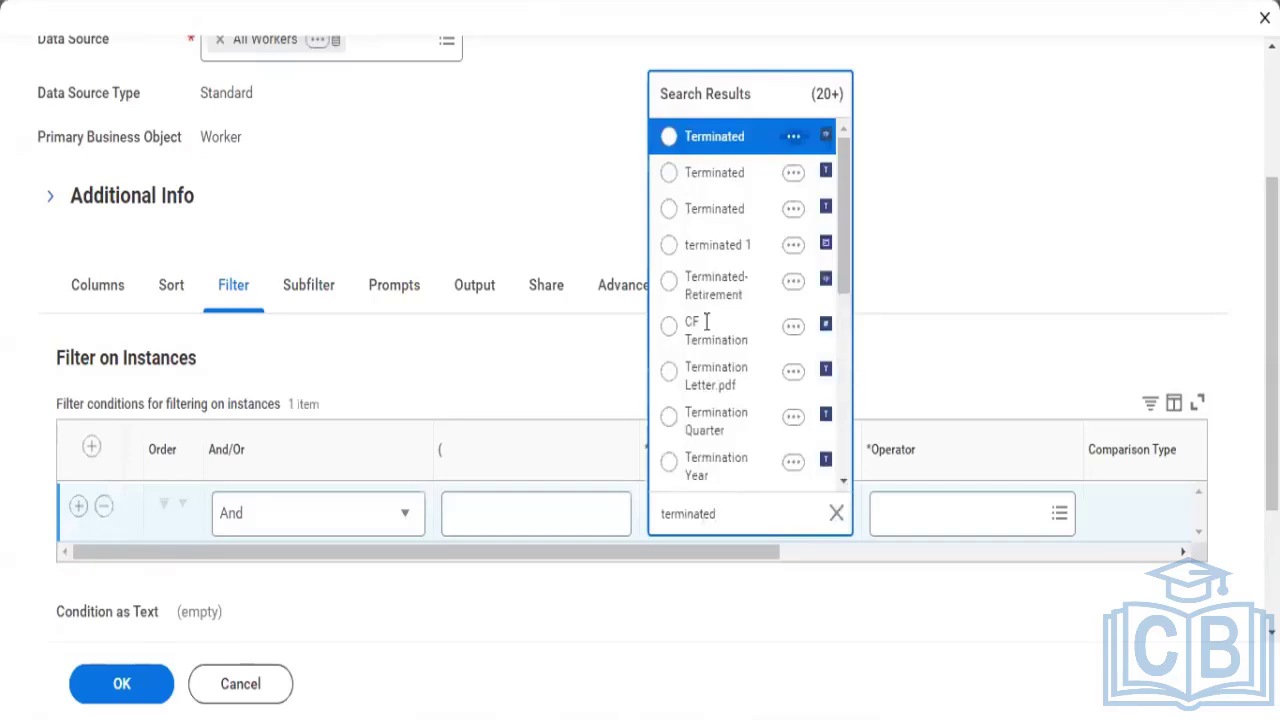
{"action": "left_click", "coordinate": [797, 141]}
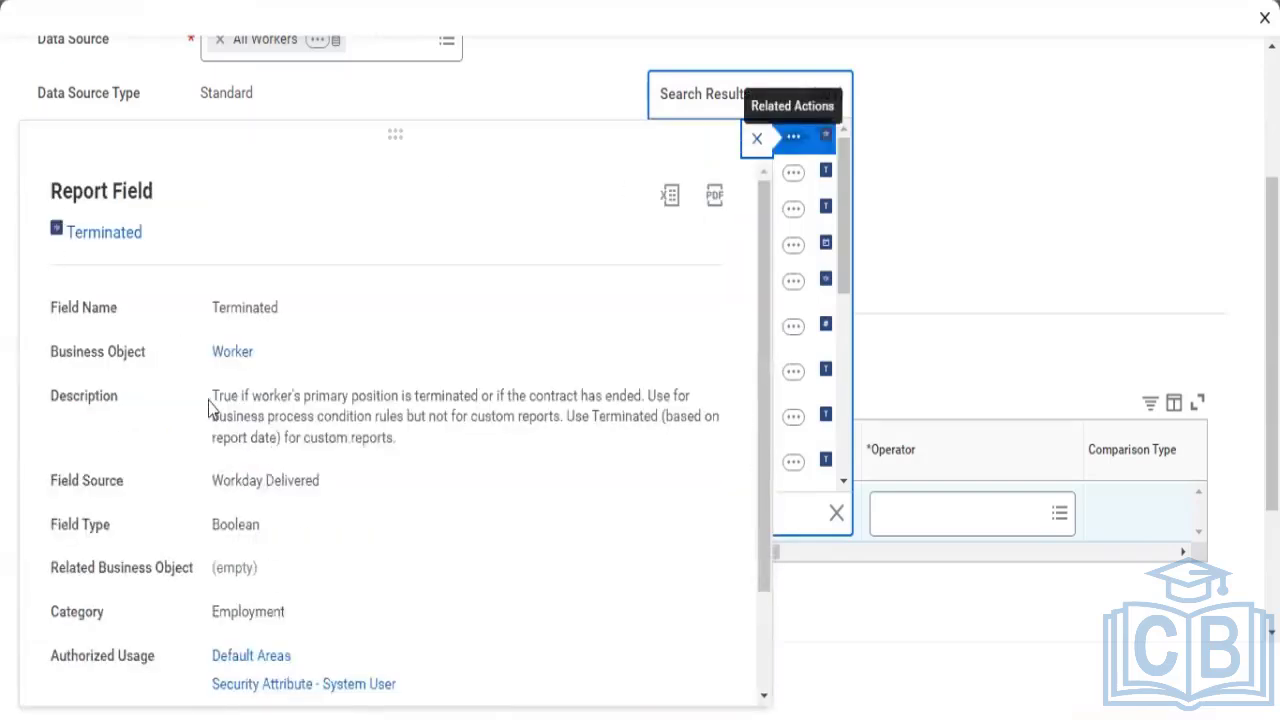
{"action": "left_click_drag", "start_coordinate": [211, 400], "coordinate": [626, 414]}
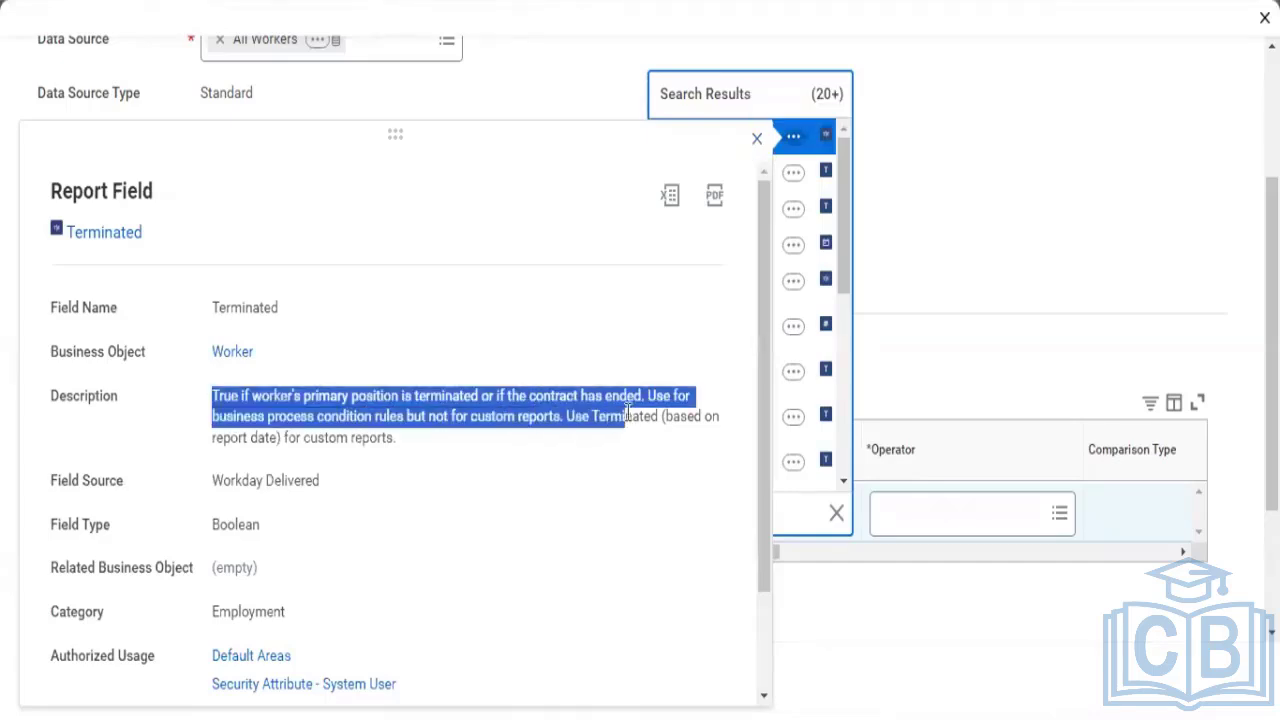
{"action": "left_click", "coordinate": [812, 136]}
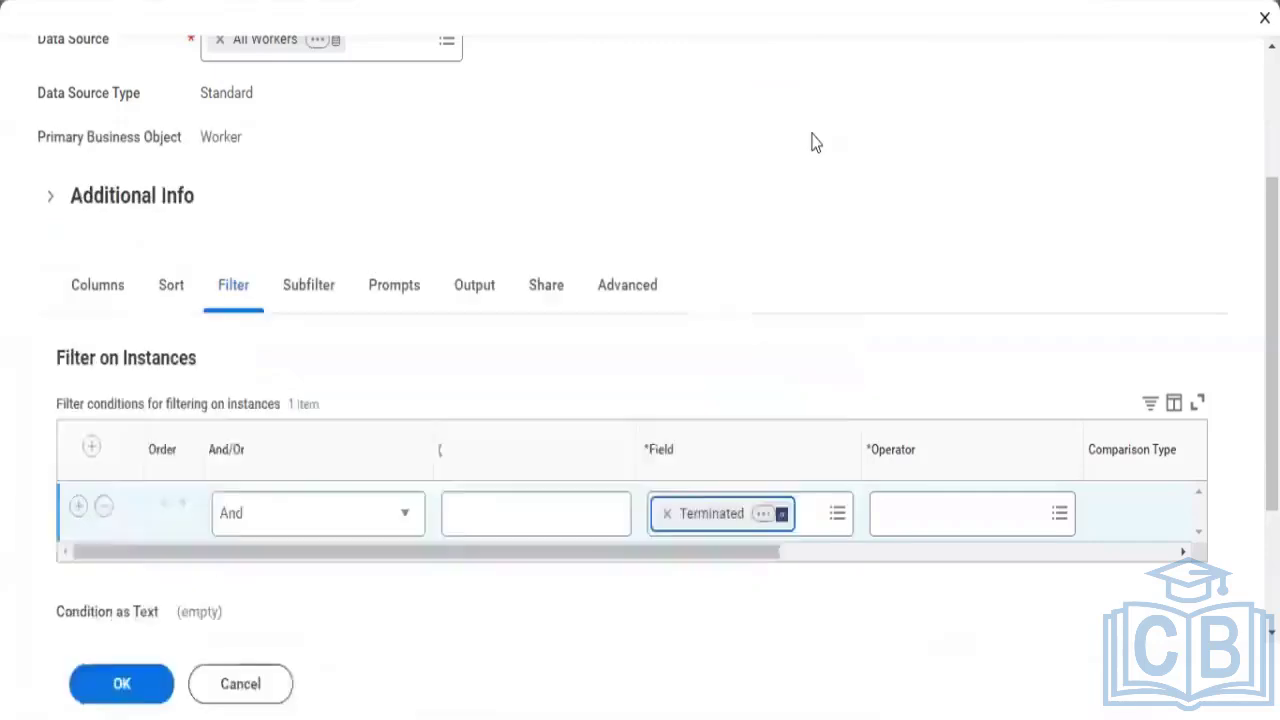
- Set the Terminated condition to "equal to" with its comparison value checked, and save the report
{"action": "left_click", "coordinate": [974, 522]}
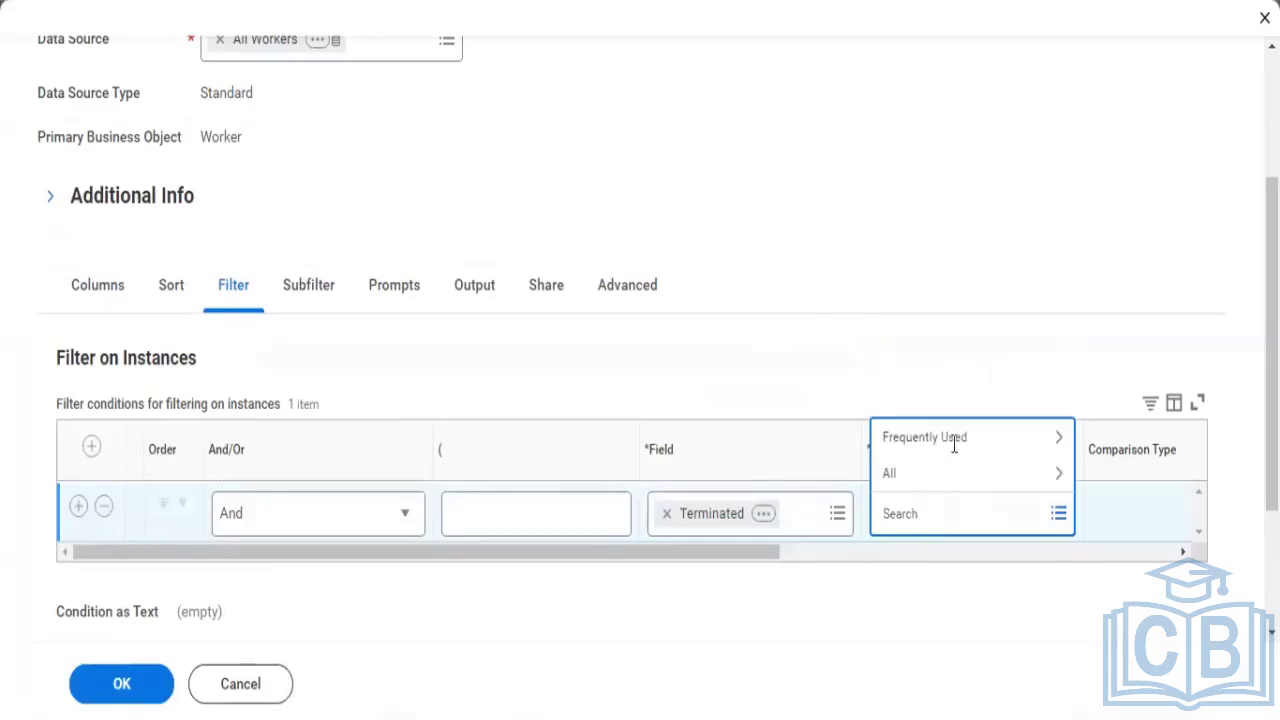
{"action": "left_click", "coordinate": [952, 450]}
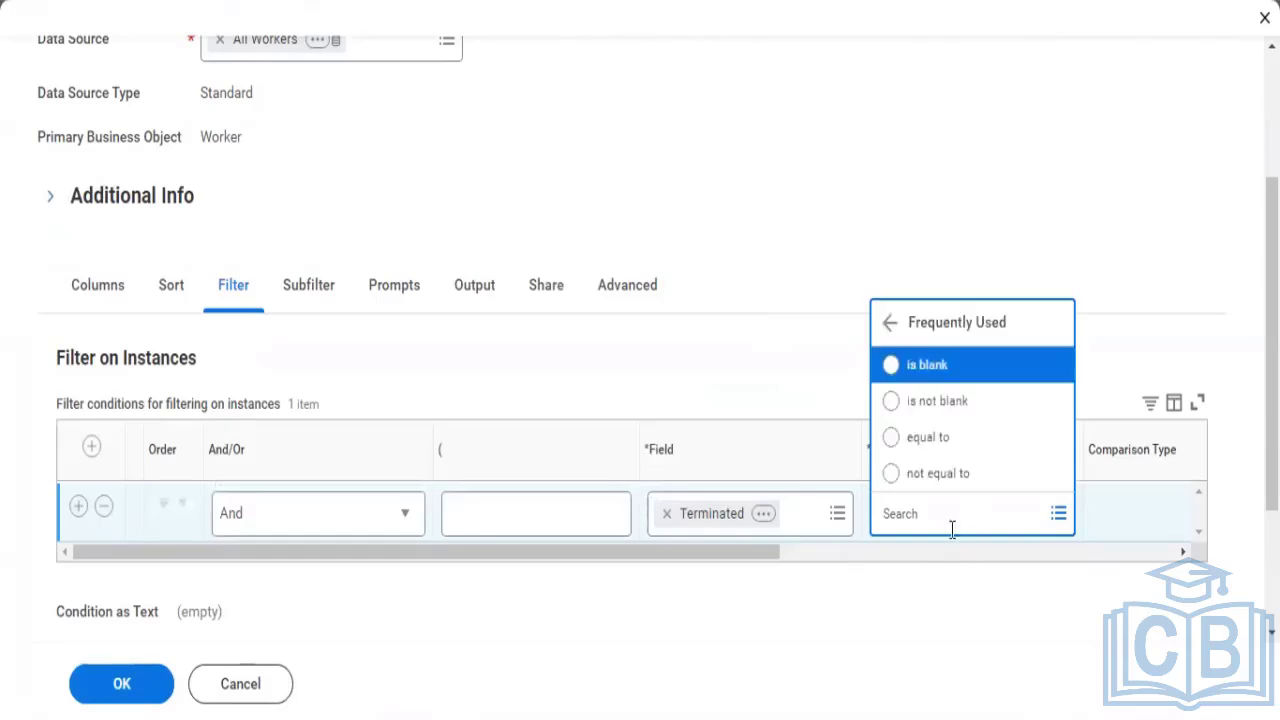
{"action": "left_click", "coordinate": [924, 441]}
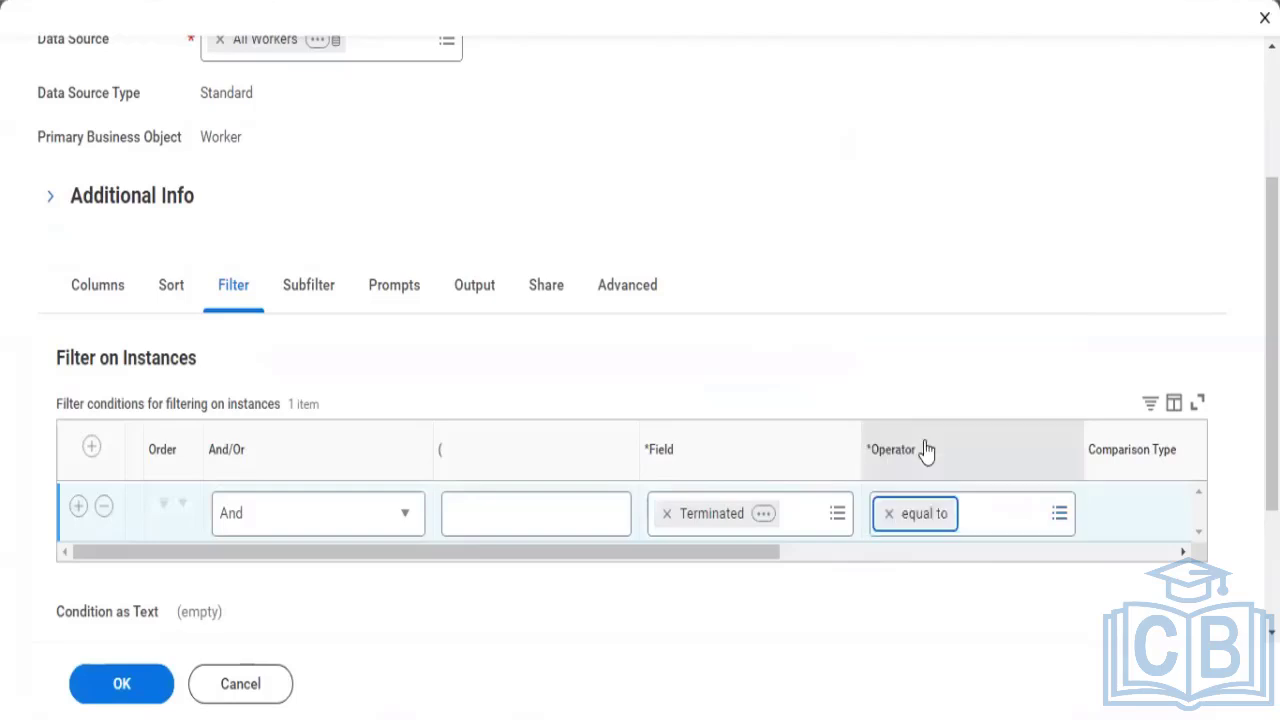
{"action": "left_click", "coordinate": [794, 556]}
{"action": "left_click", "coordinate": [837, 552]}
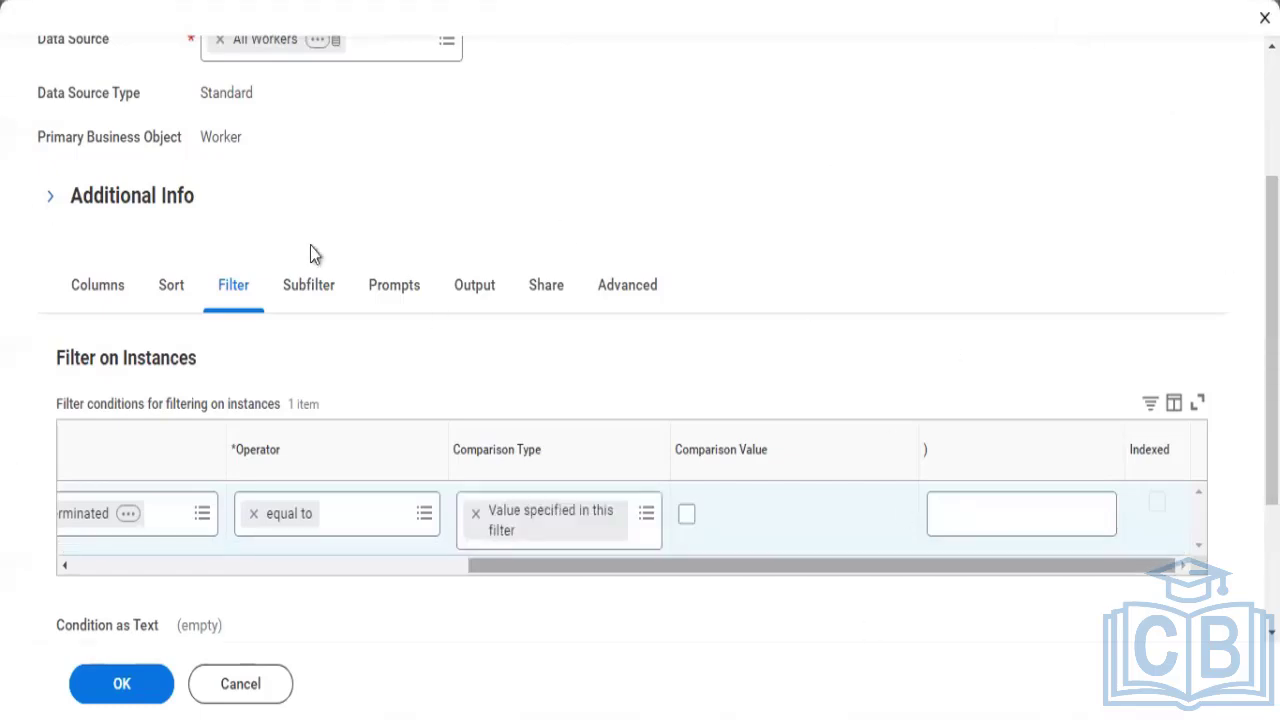
{"action": "left_click", "coordinate": [686, 515]}
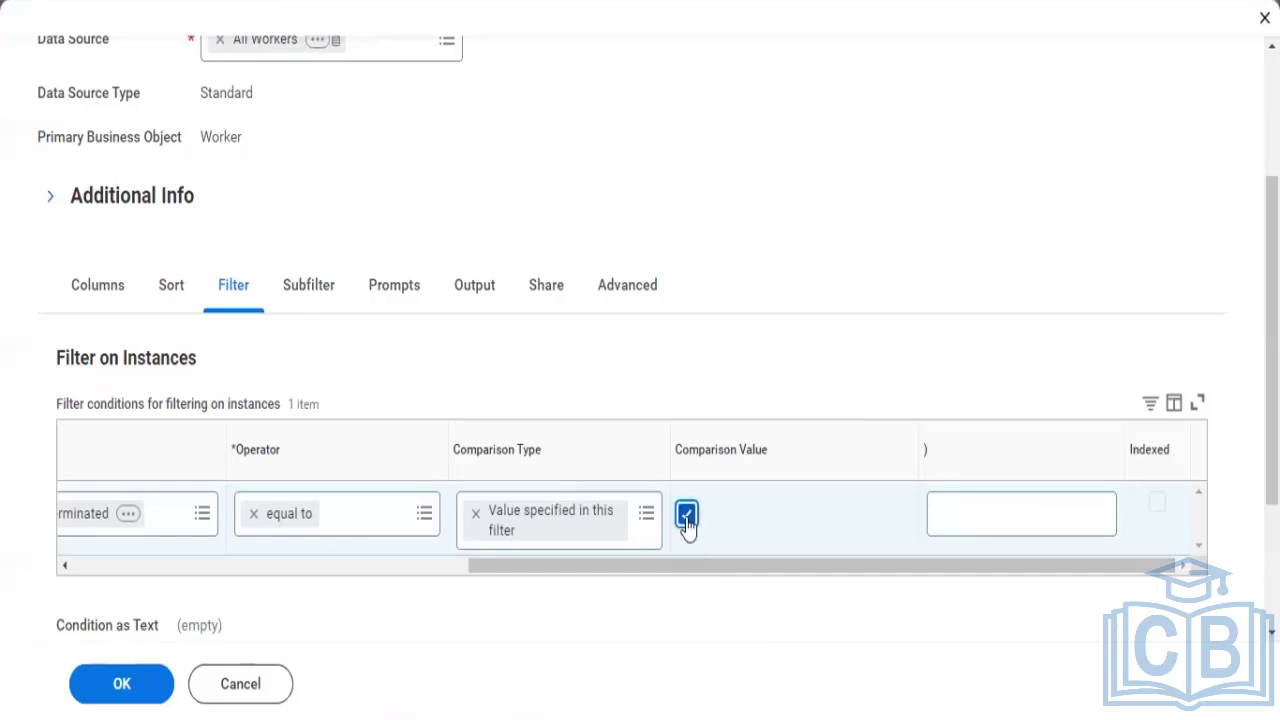
{"action": "left_click", "coordinate": [127, 683]}
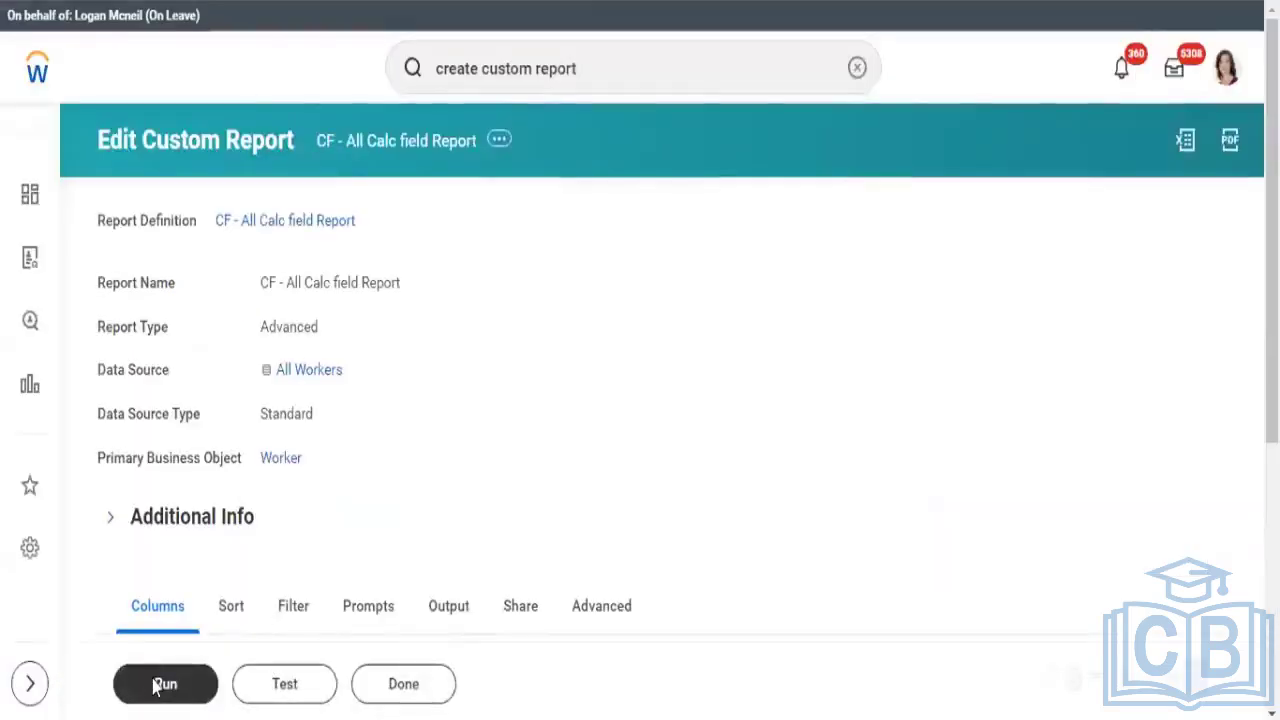
- Run the report and compare the Job Profile - Calc field column with the Job Profile column
{"action": "left_click", "coordinate": [160, 683]}
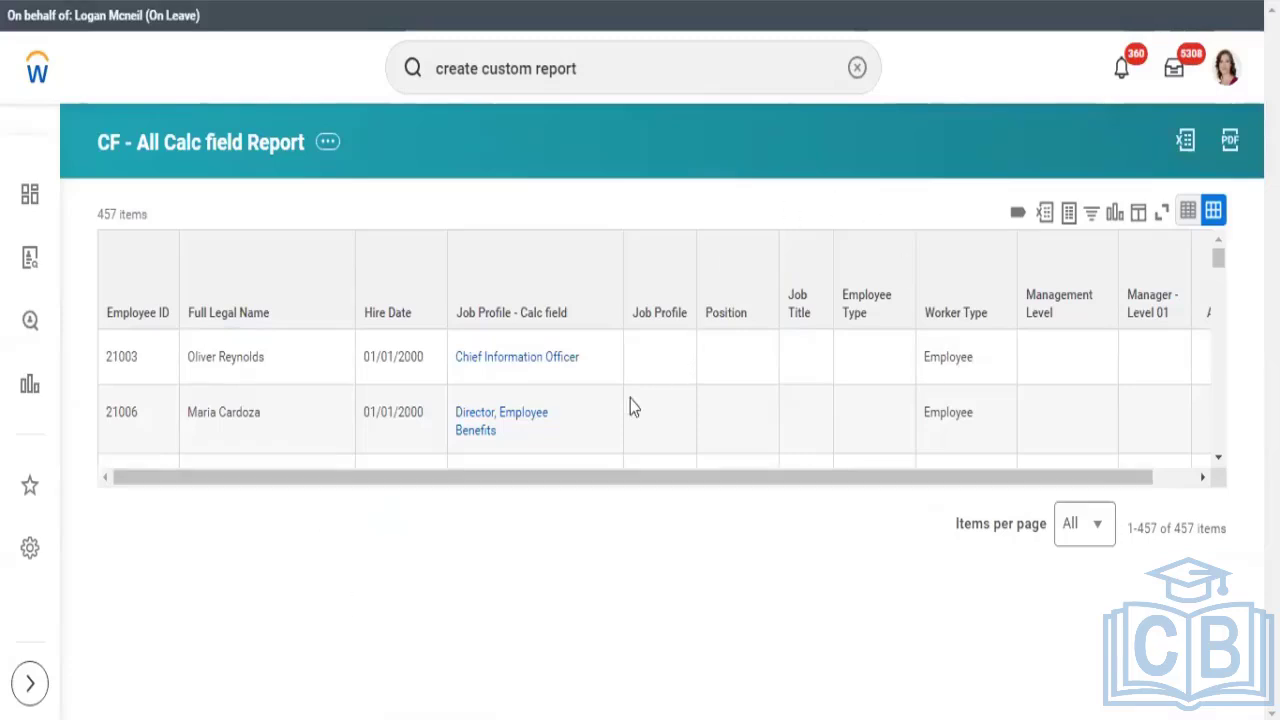
{"action": "left_click", "coordinate": [568, 325]}
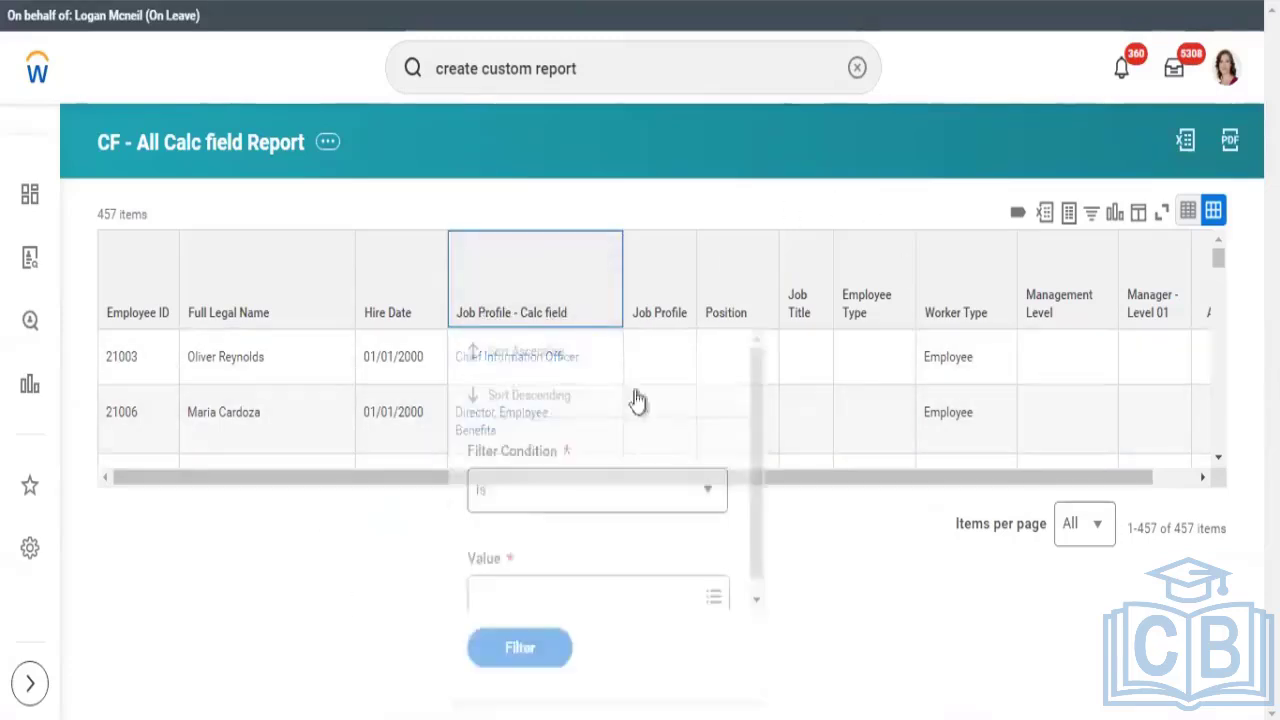
{"action": "double_click", "coordinate": [934, 608]}
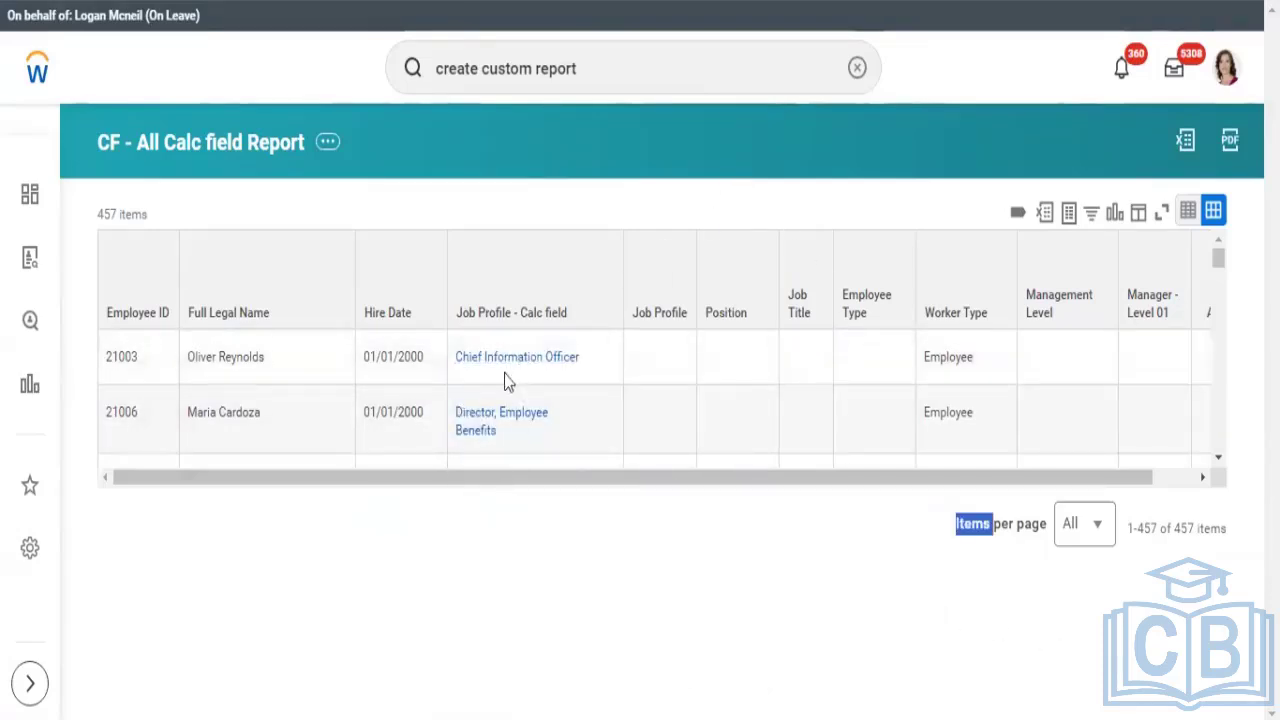
{"action": "left_click", "coordinate": [664, 318]}
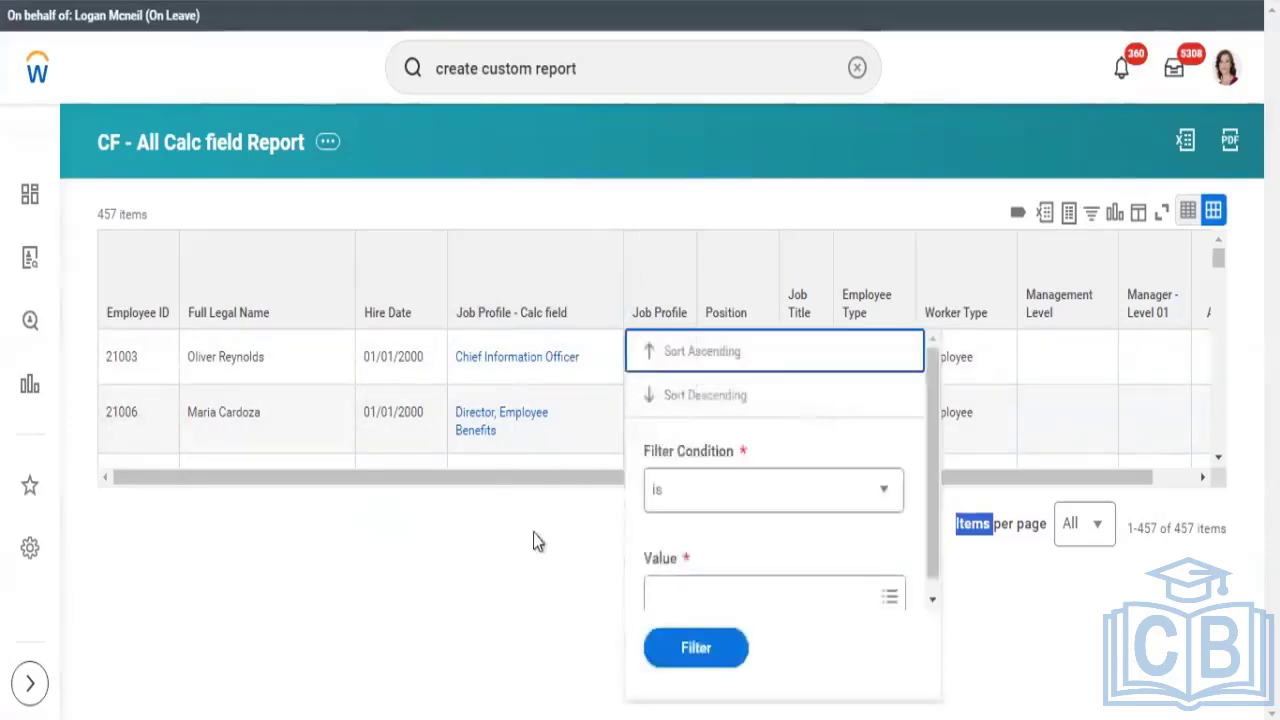
{"action": "left_click", "coordinate": [671, 264]}
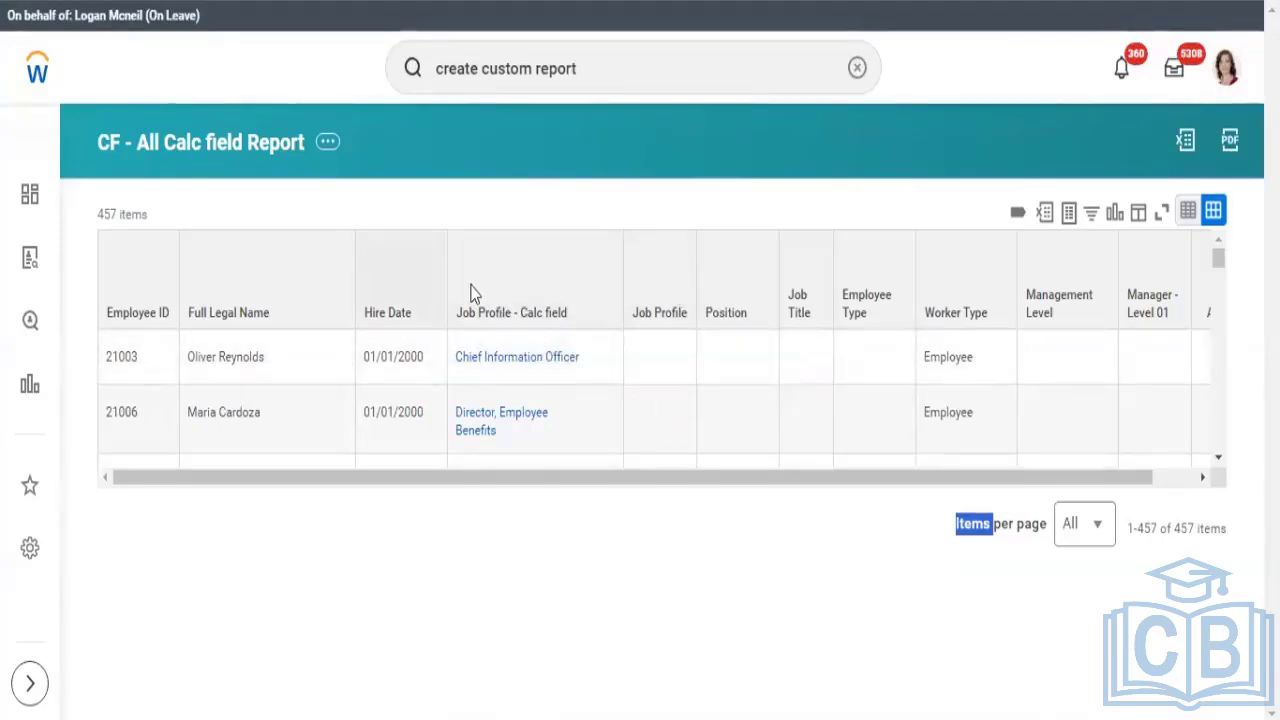
{"action": "mouse_move", "coordinate": [522, 369]}
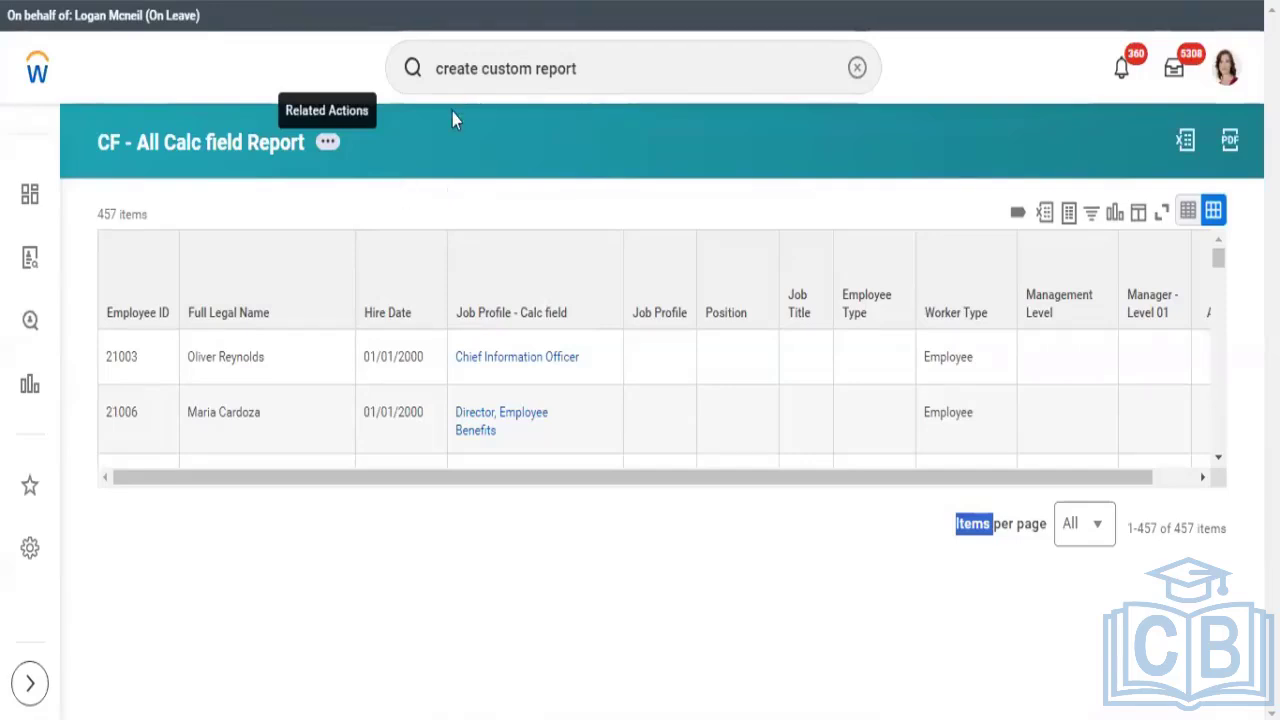
- Open CF - All Calc field Report for editing, remove the Terminated condition from its instance filter, and save the report
{"action": "left_click", "coordinate": [328, 145]}
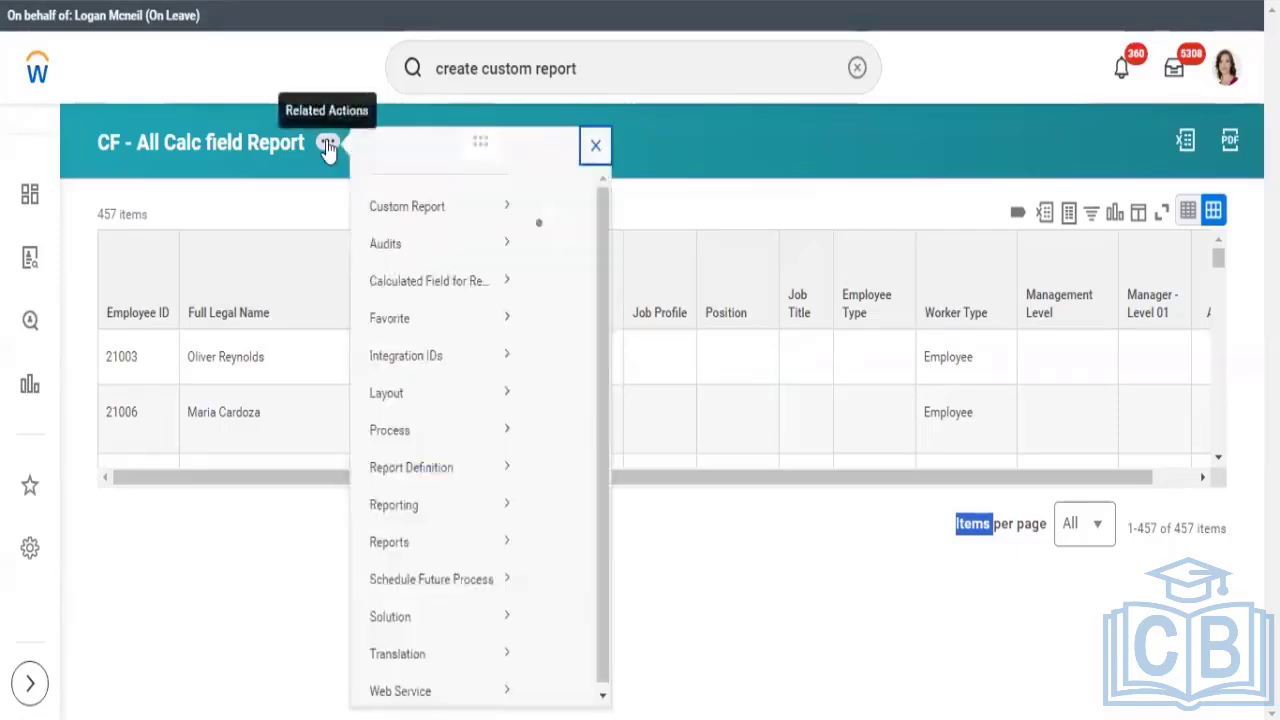
{"action": "mouse_move", "coordinate": [432, 216]}
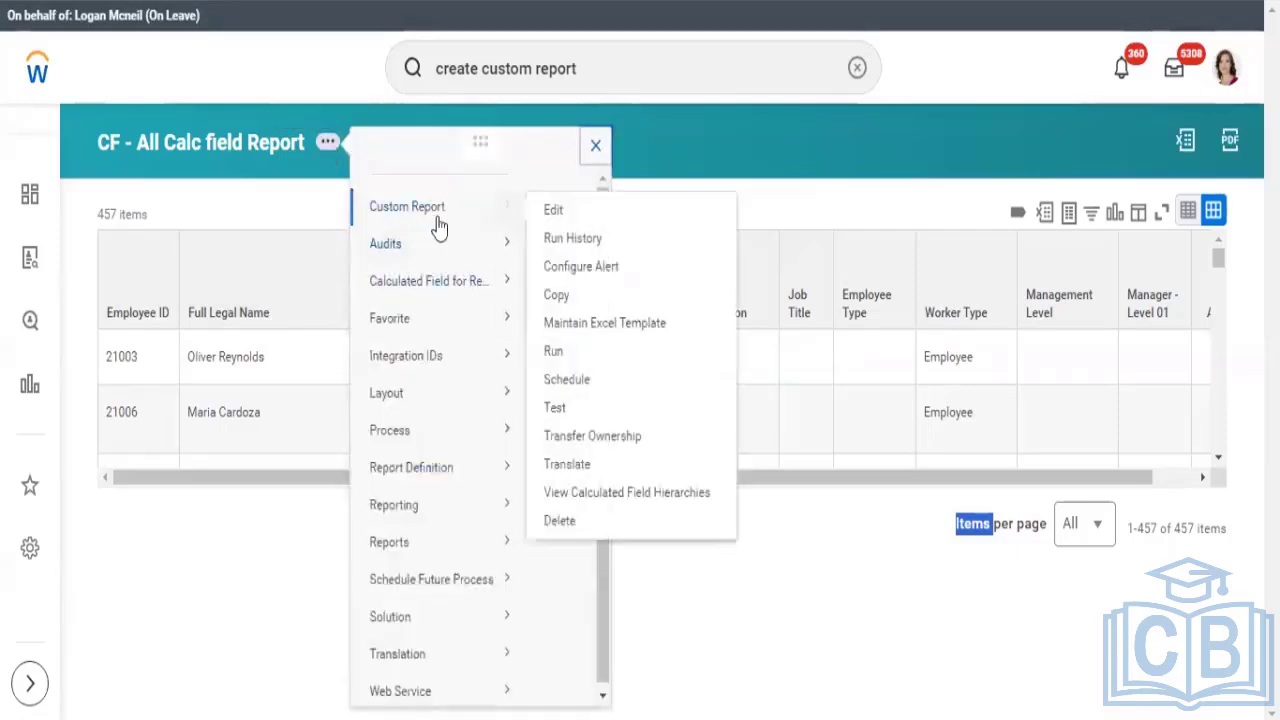
{"action": "left_click", "coordinate": [551, 213]}
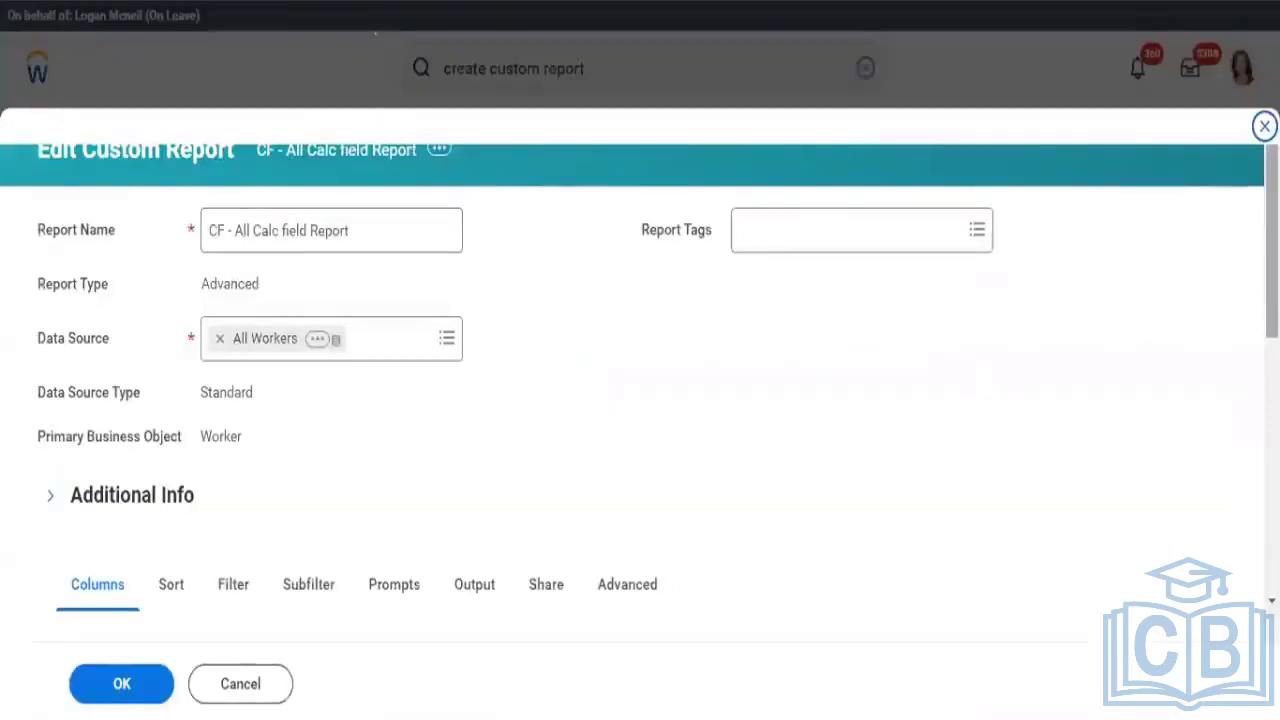
{"action": "scroll", "coordinate": [476, 176], "scroll_direction": "down", "scroll_amount": 4}
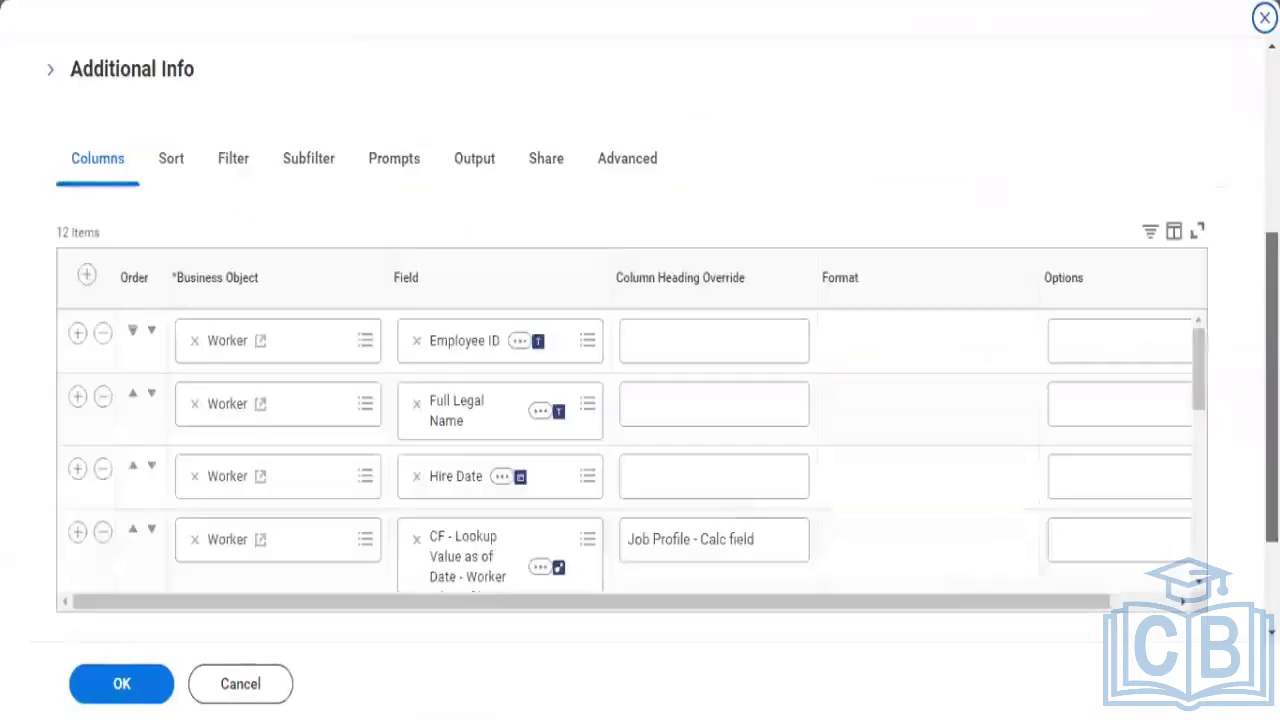
{"action": "left_click", "coordinate": [236, 156]}
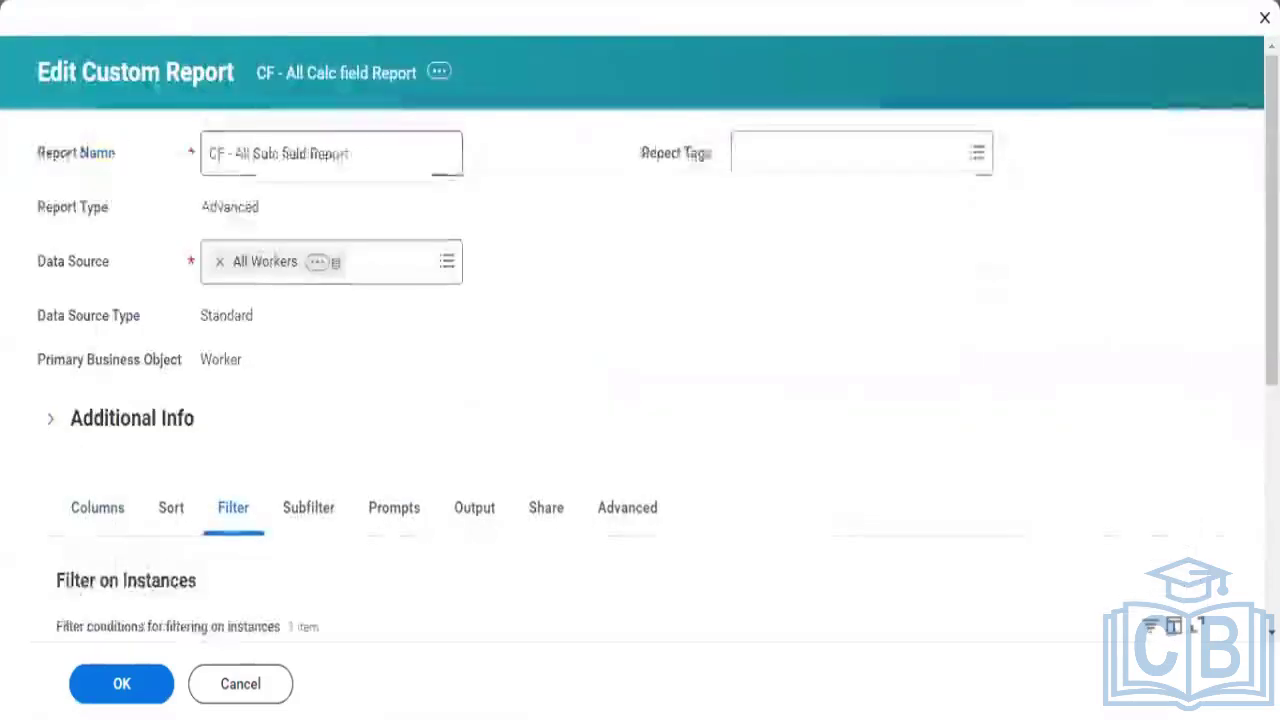
{"action": "scroll", "coordinate": [1108, 398], "scroll_direction": "down", "scroll_amount": 3}
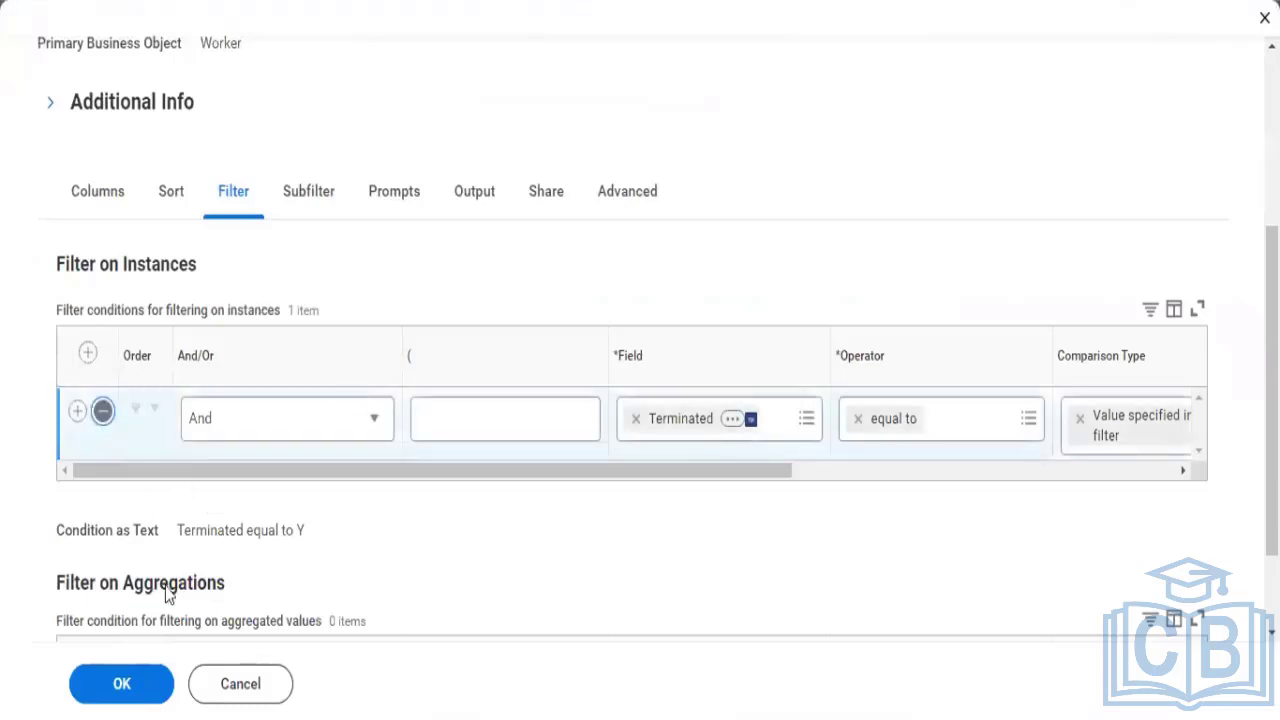
{"action": "left_click", "coordinate": [121, 686]}
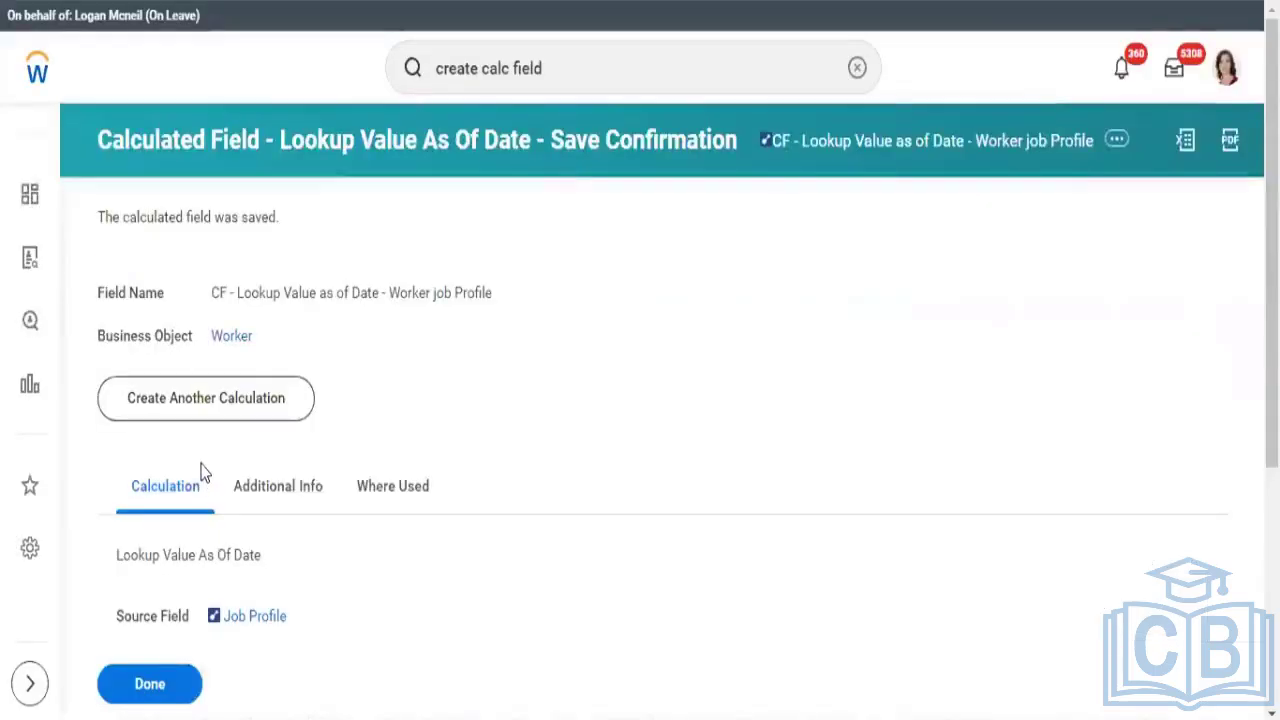
- Start another calculated field and enter the name "CF - Evluation - Job Profile for terminated worker"
{"action": "left_click", "coordinate": [208, 395]}
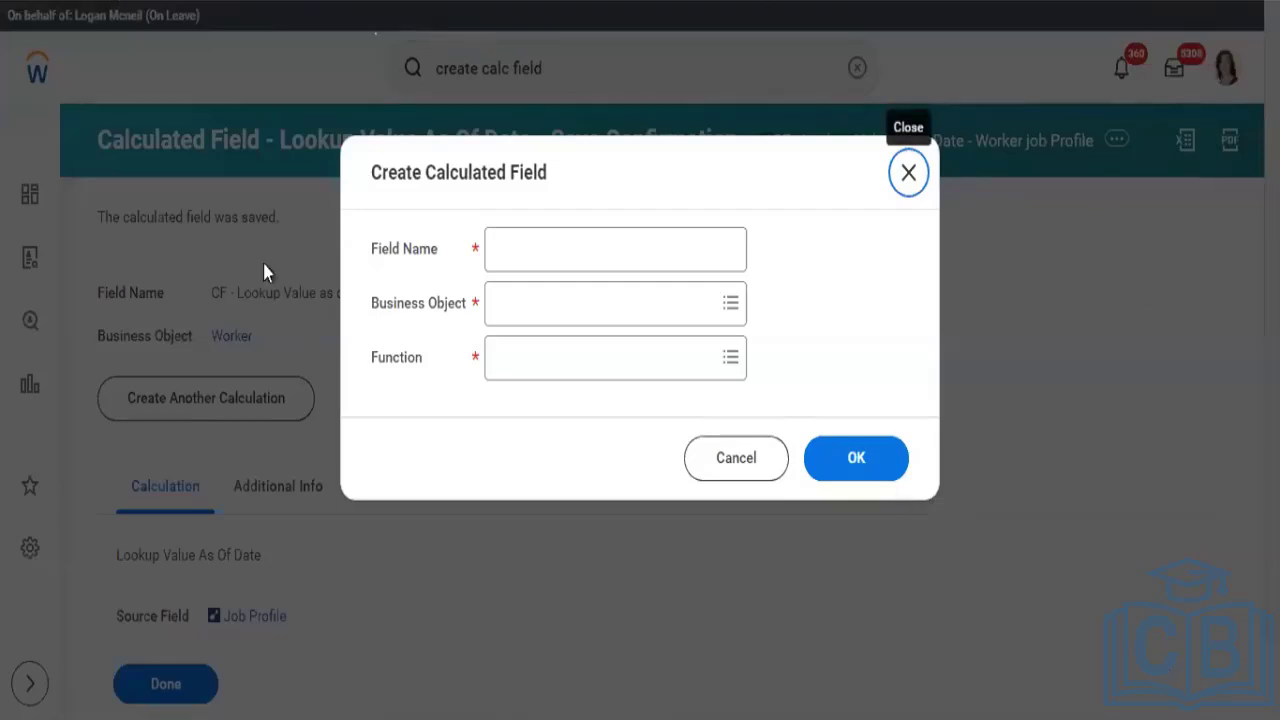
{"action": "left_click", "coordinate": [527, 236]}
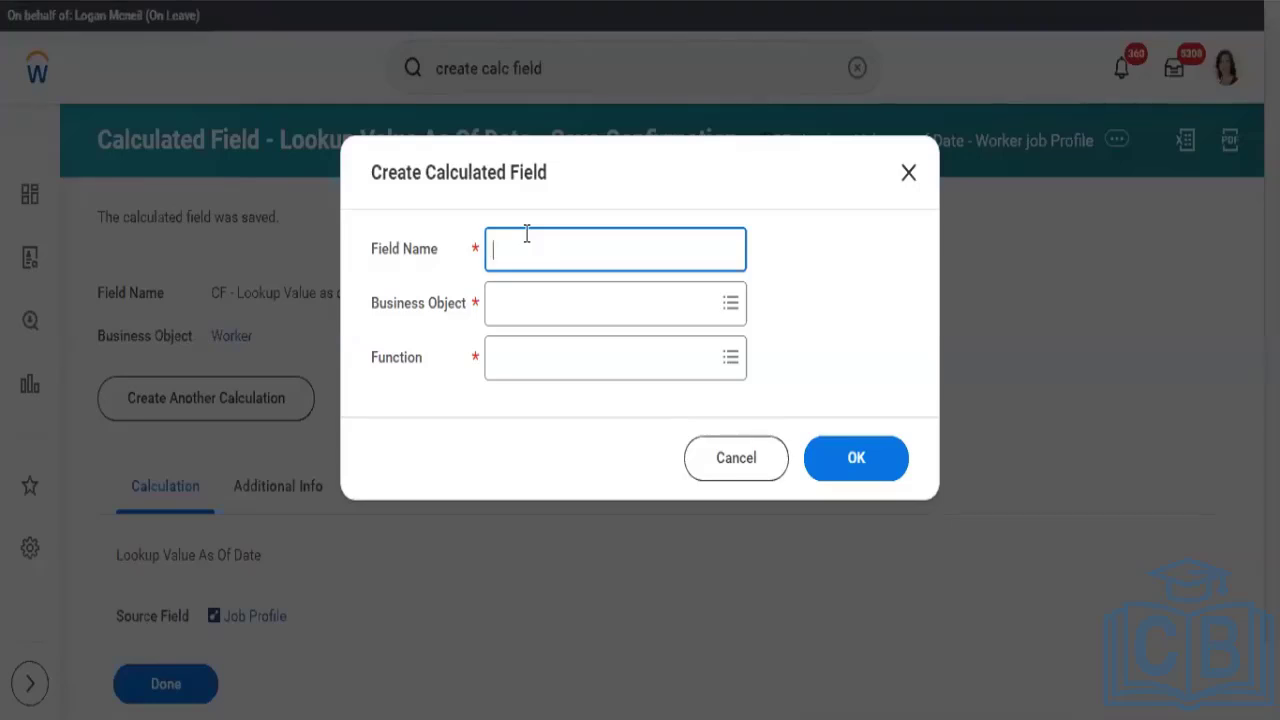
{"action": "type", "text": "C"}
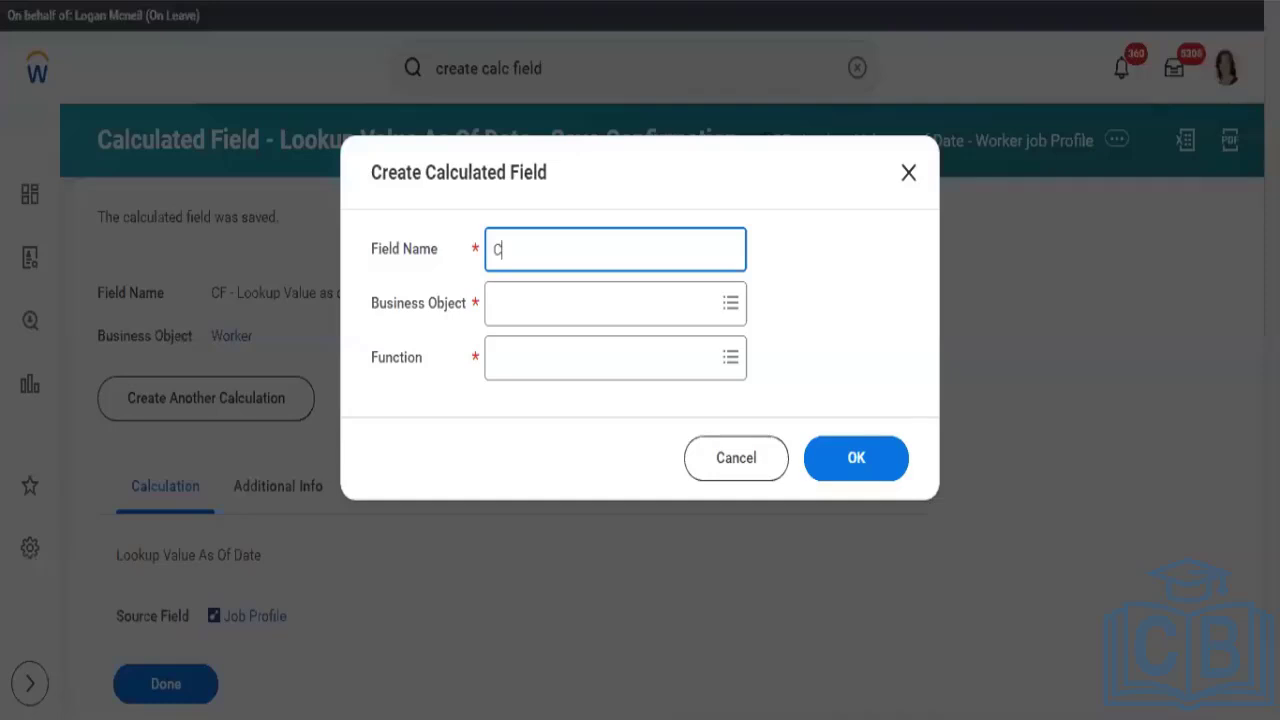
{"action": "type", "text": "F - Evluation "}
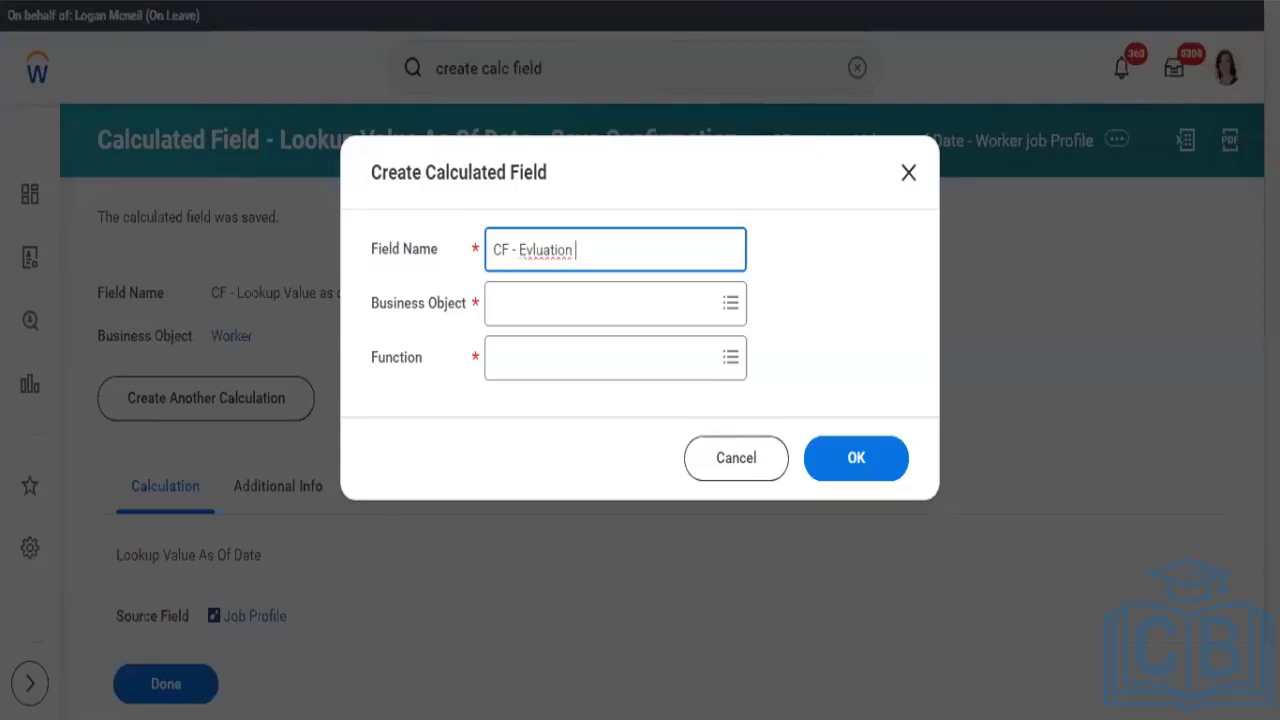
{"action": "type", "text": "-"}
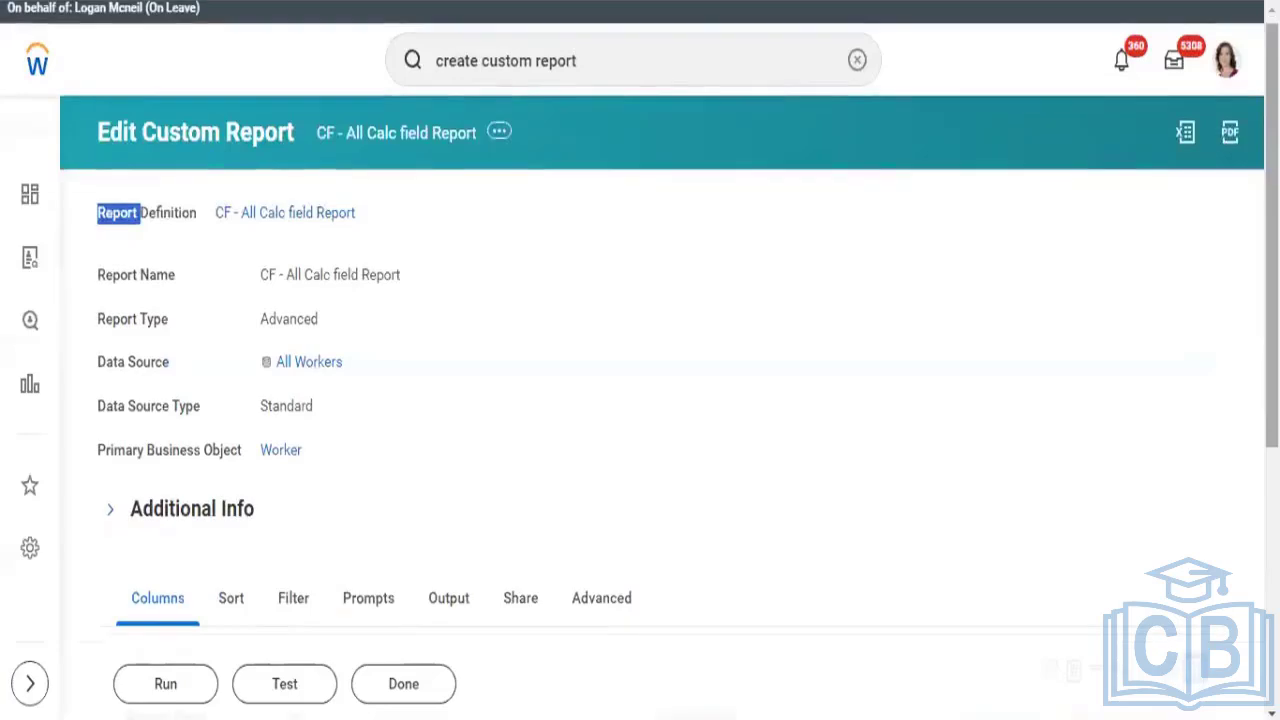
{"action": "scroll", "coordinate": [380, 580], "scroll_direction": "down", "scroll_amount": 4}
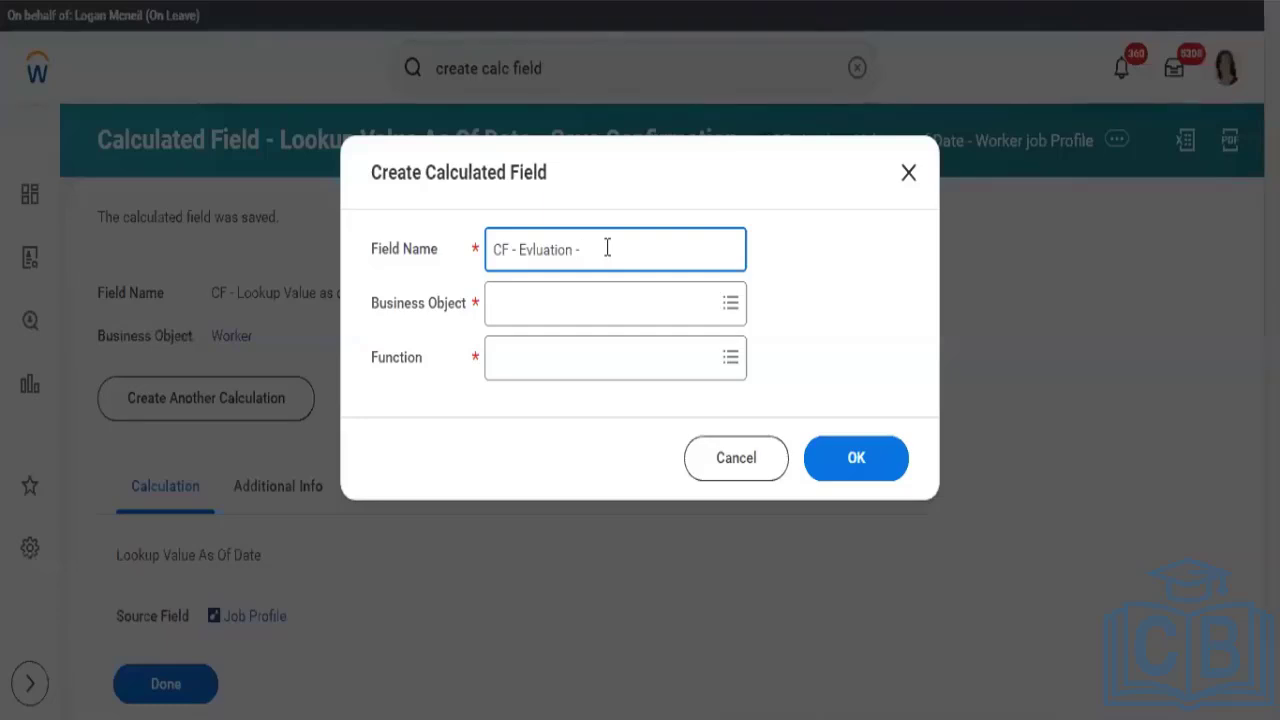
{"action": "type", "text": "Job"}
{"action": "type", "text": " profile fo"}
{"action": "key", "text": "shift+Left"}
{"action": "key", "text": "BackSpace"}
{"action": "key", "text": "BackSpace"}
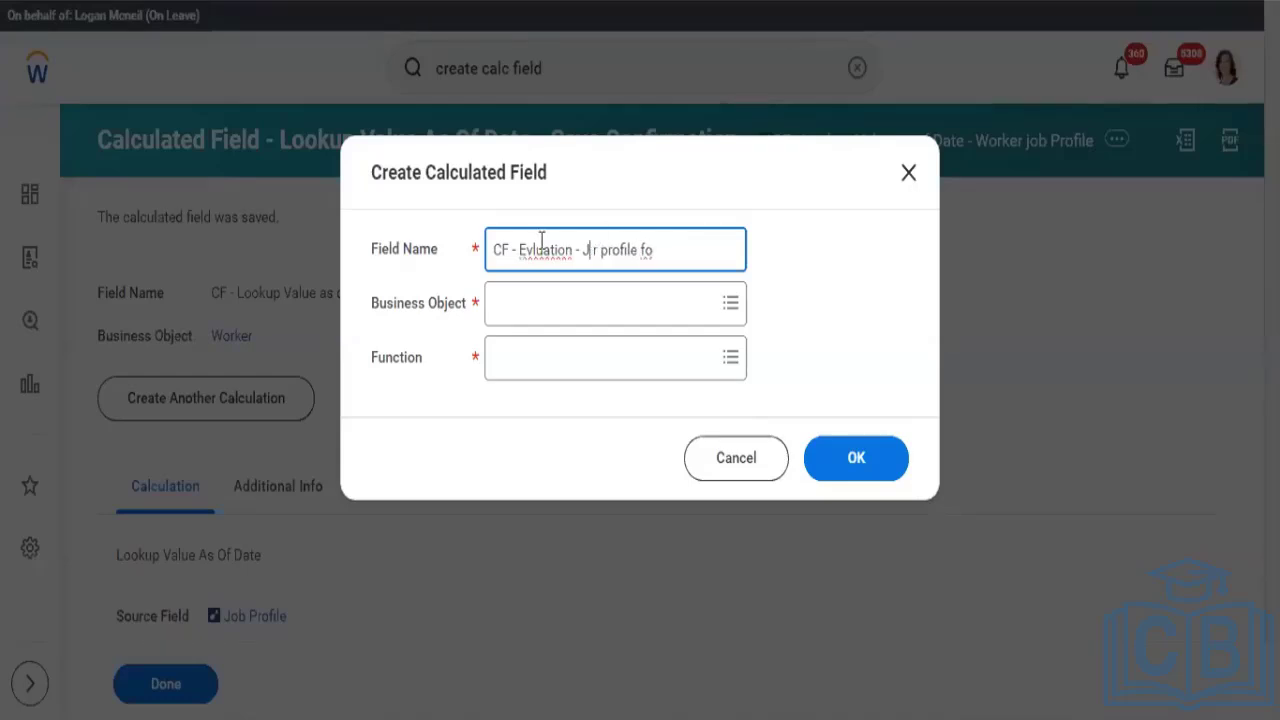
{"action": "left_click", "coordinate": [703, 262]}
{"action": "key", "text": "BackSpace"}
{"action": "key", "text": "BackSpace"}
{"action": "key", "text": "BackSpace"}
{"action": "key", "text": "BackSpace"}
{"action": "key", "text": "BackSpace"}
{"action": "key", "text": "BackSpace"}
{"action": "key", "text": "BackSpace"}
{"action": "key", "text": "BackSpace"}
{"action": "key", "text": "BackSpace"}
{"action": "key", "text": "BackSpace"}
{"action": "key", "text": "BackSpace"}
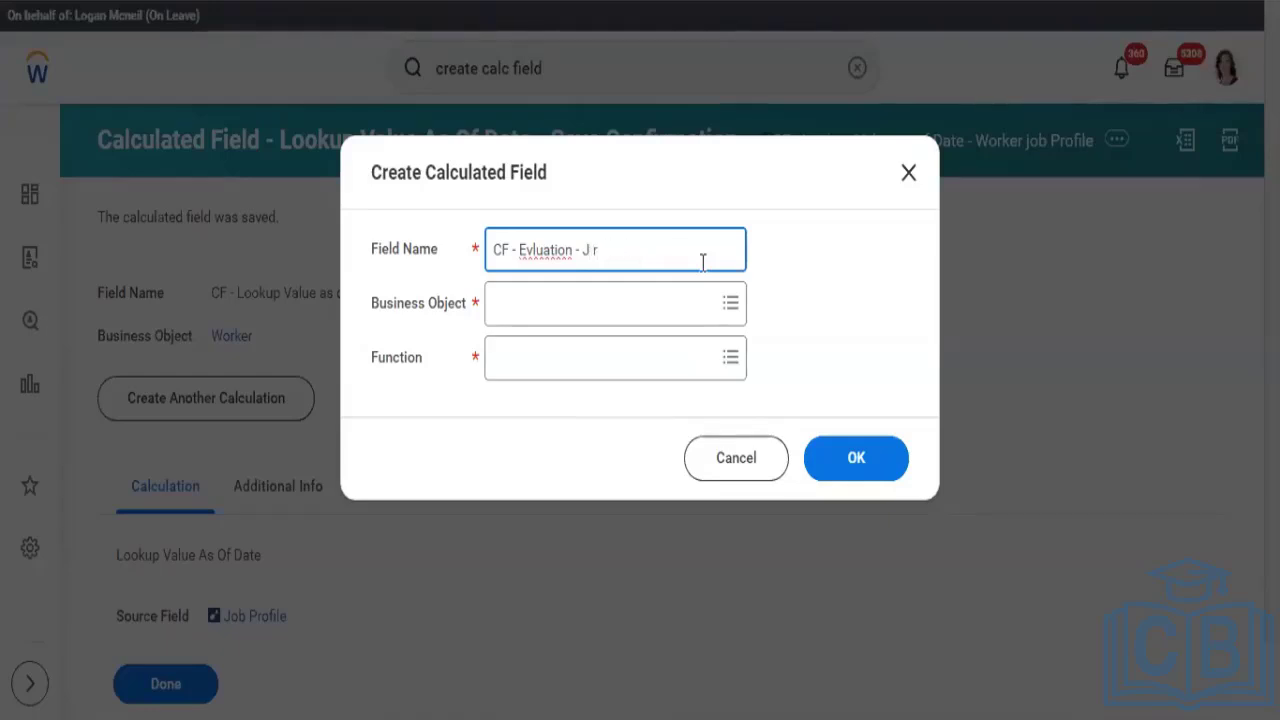
{"action": "key", "text": "BackSpace"}
{"action": "type", "text": "ob Profile for terminated "}
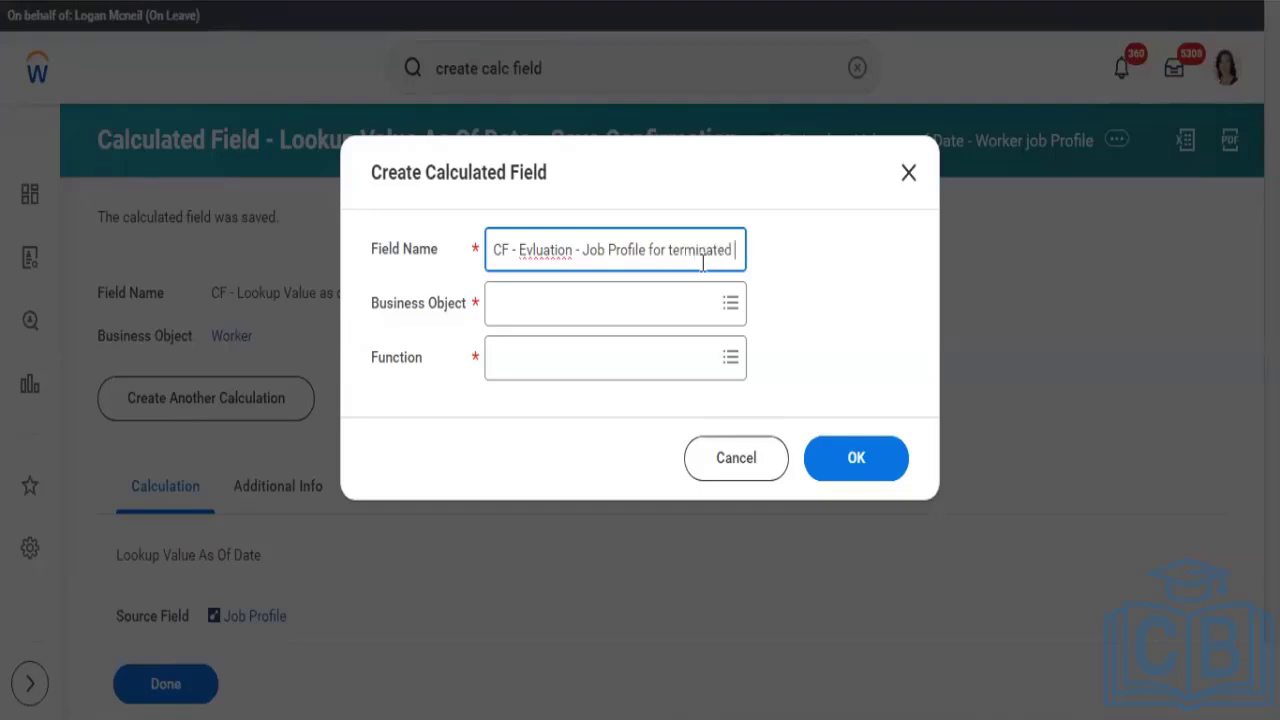
{"action": "type", "text": "worker"}
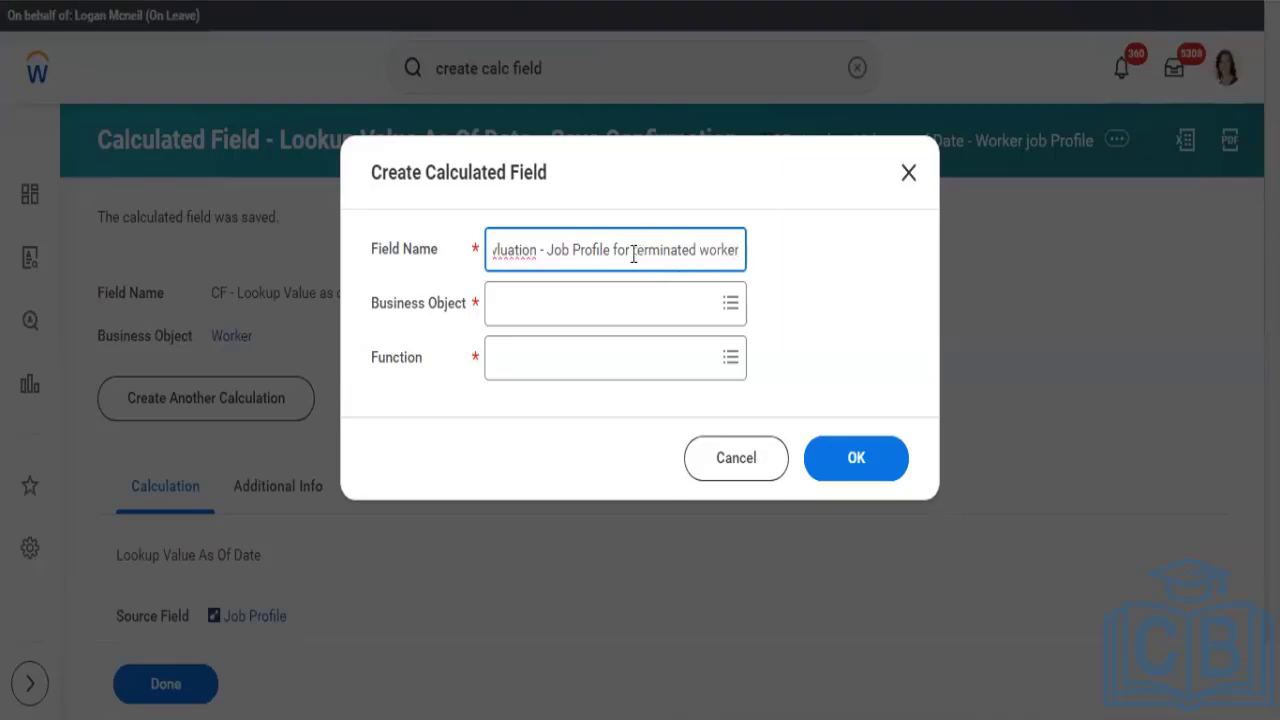
- Change the end of the field name to "All worker" and correct the spelling of "Evaluation"
{"action": "left_click_drag", "start_coordinate": [633, 255], "coordinate": [797, 277]}
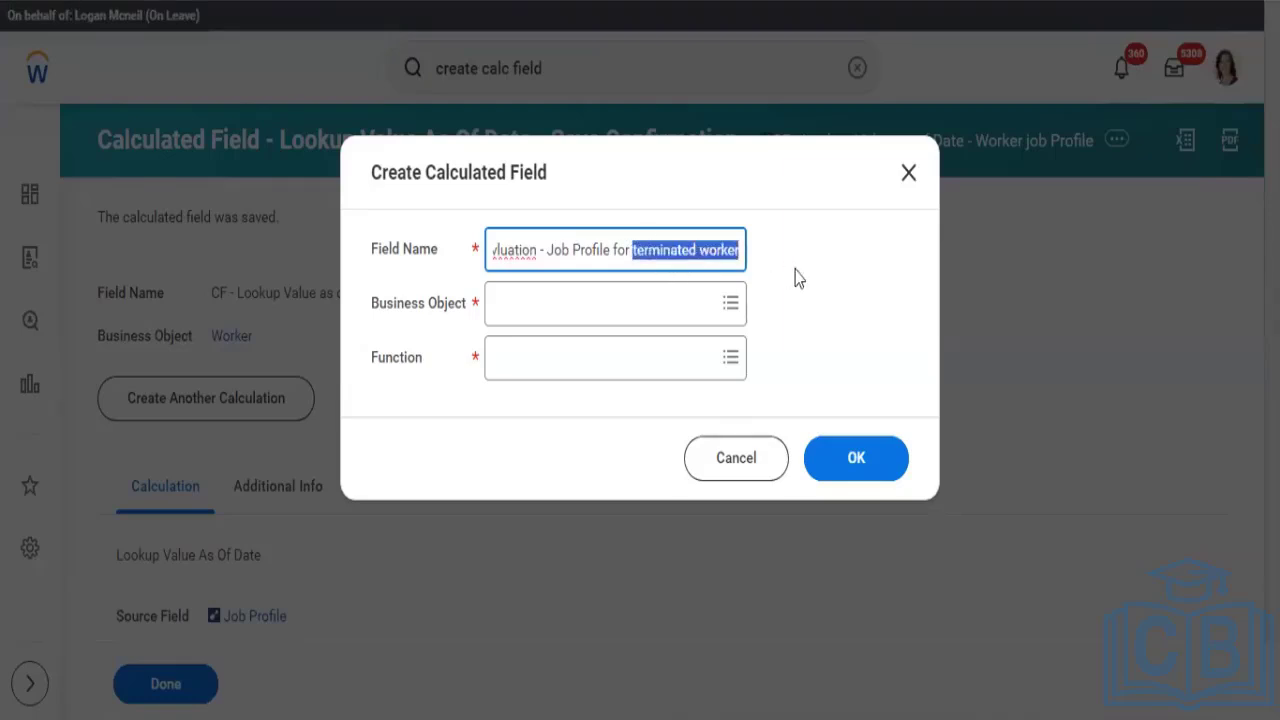
{"action": "type", "text": "All w"}
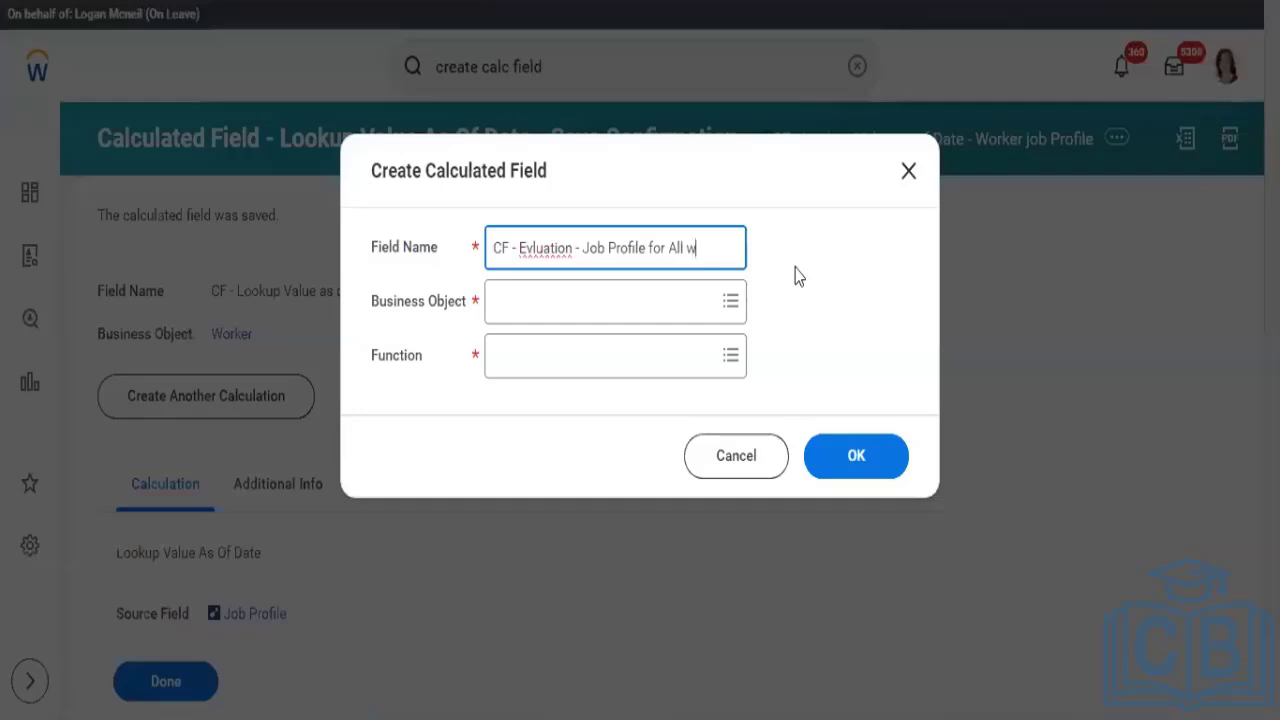
{"action": "type", "text": "orker"}
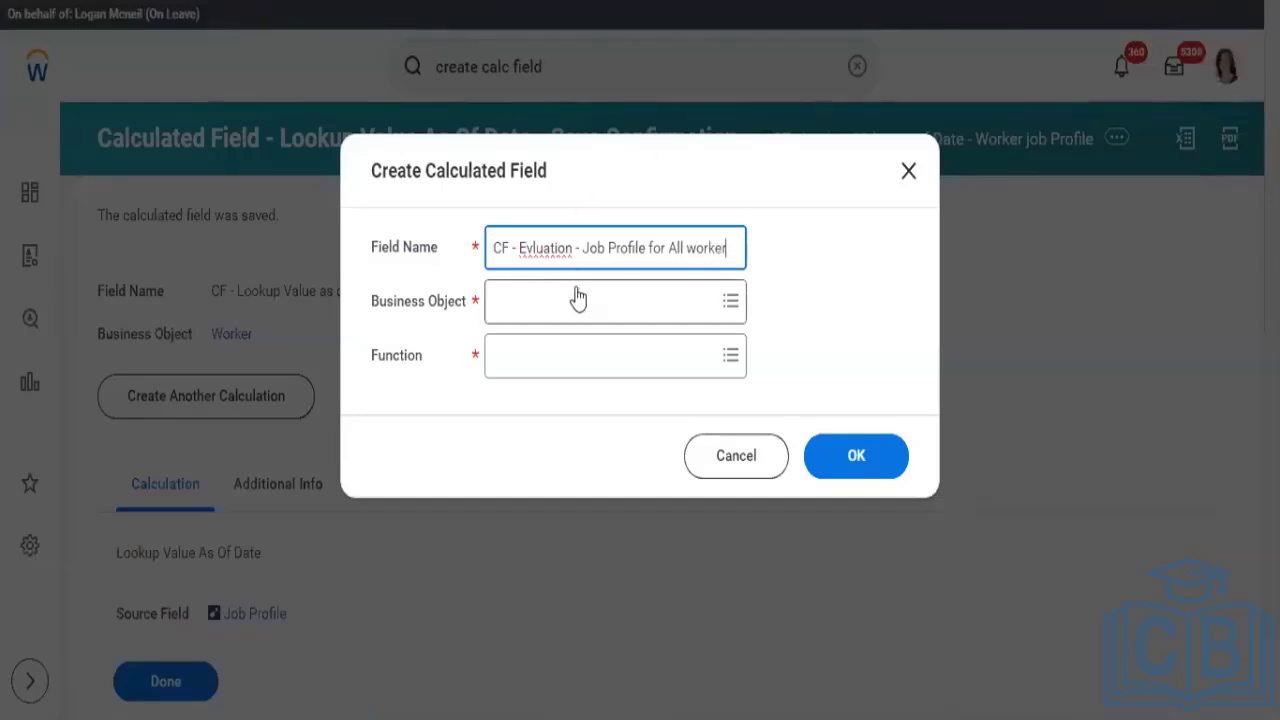
{"action": "left_click", "coordinate": [533, 247]}
{"action": "type", "text": "a"}
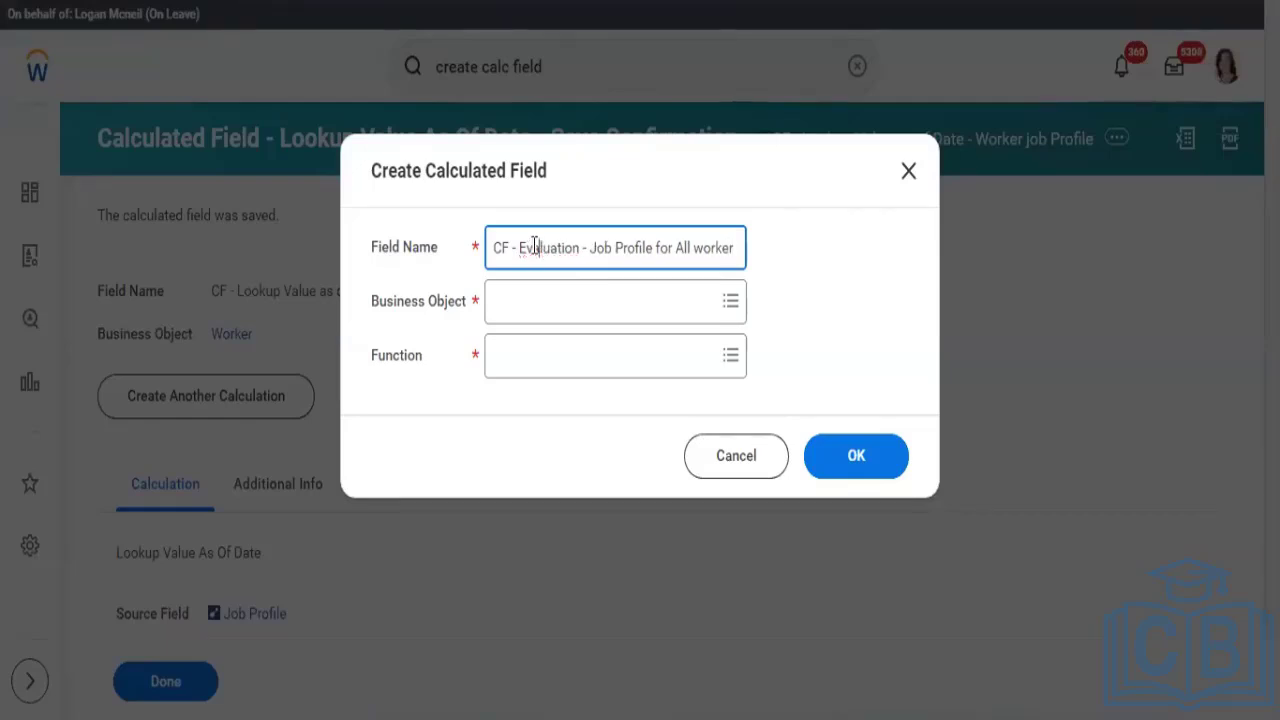
{"action": "left_click_drag", "start_coordinate": [646, 253], "coordinate": [748, 275]}
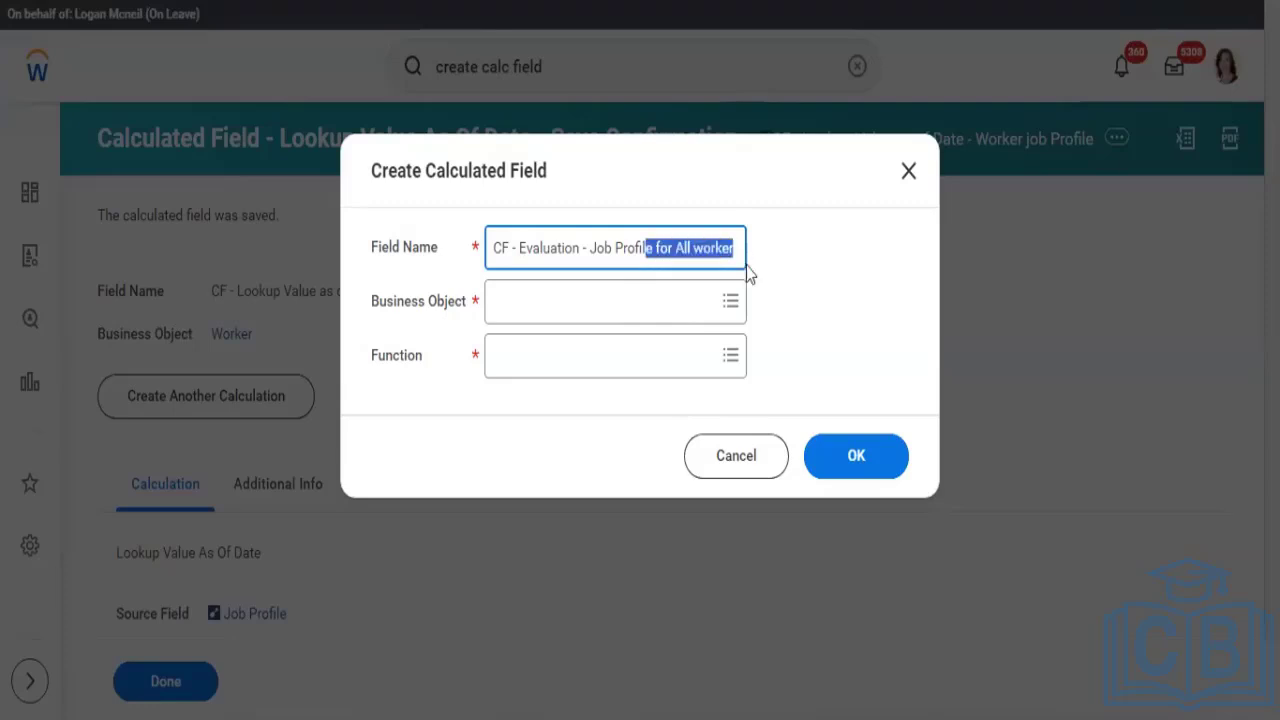
- Set the business object to Worker and the function to Evaluate Expression, and continue to the calculation definition
{"action": "left_click", "coordinate": [591, 295]}
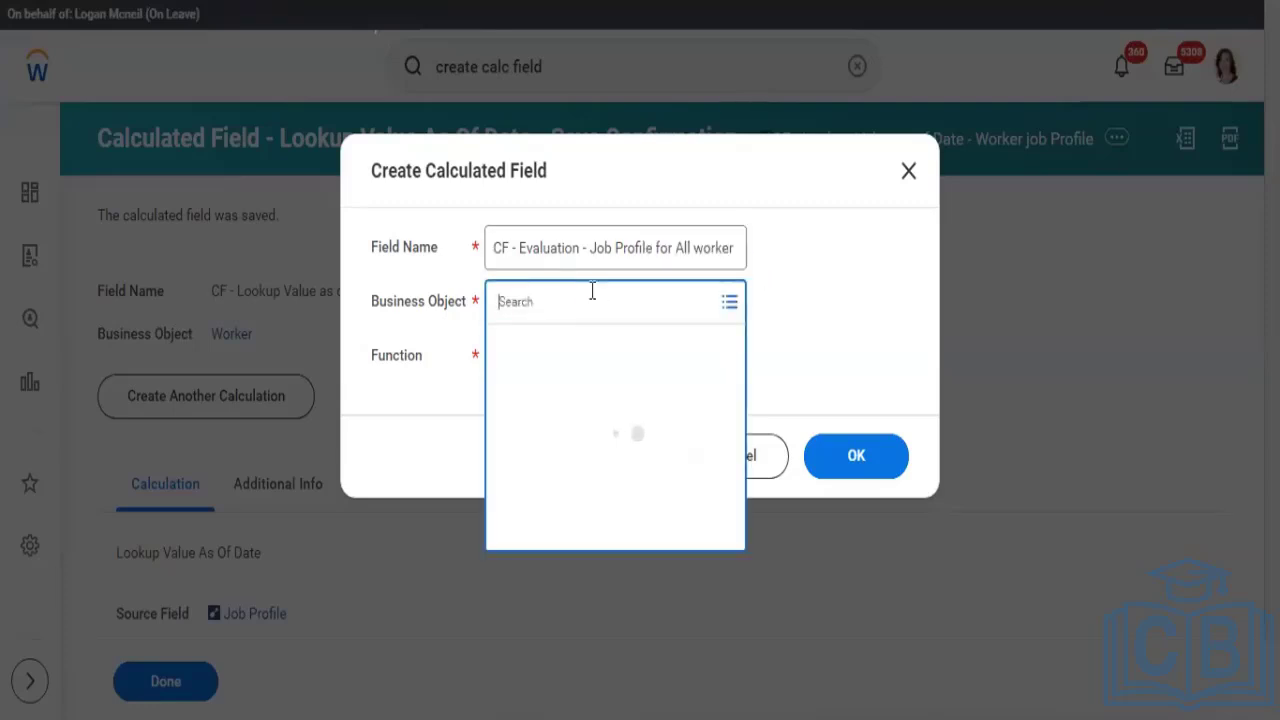
{"action": "type", "text": "worker"}
{"action": "left_click", "coordinate": [551, 386]}
{"action": "left_click", "coordinate": [543, 355]}
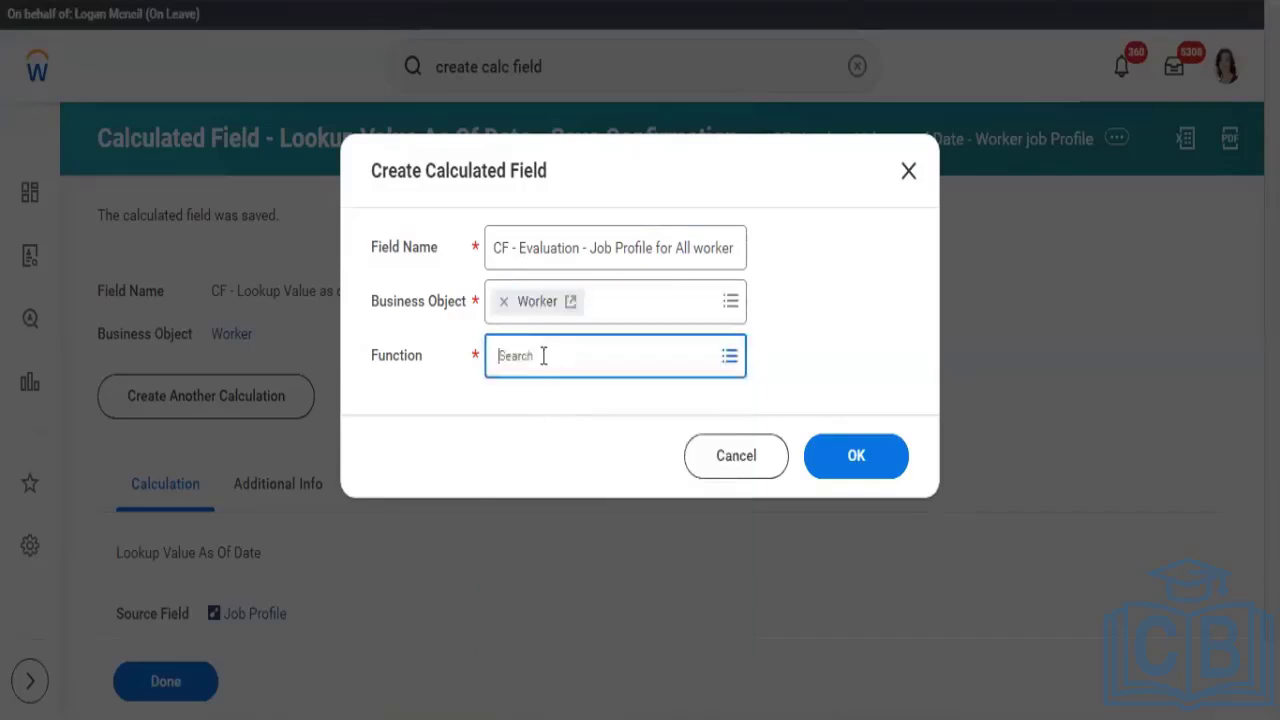
{"action": "type", "text": "evaluation"}
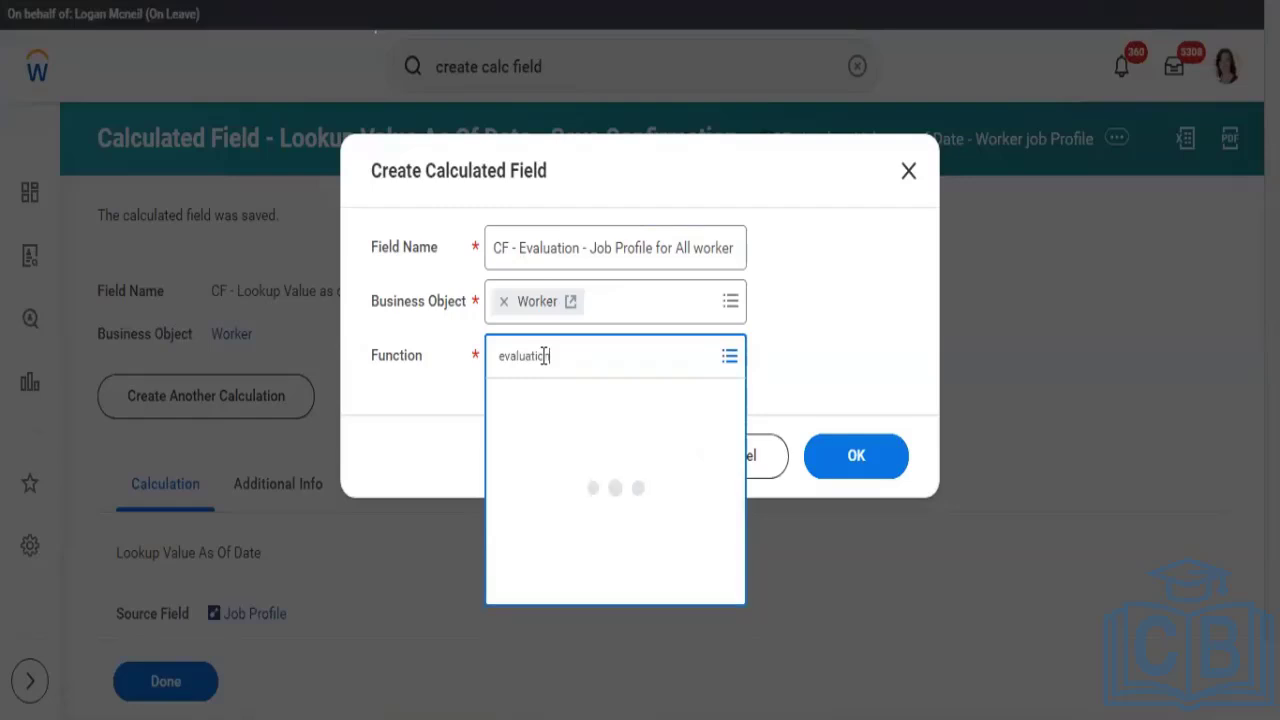
{"action": "left_click", "coordinate": [560, 444]}
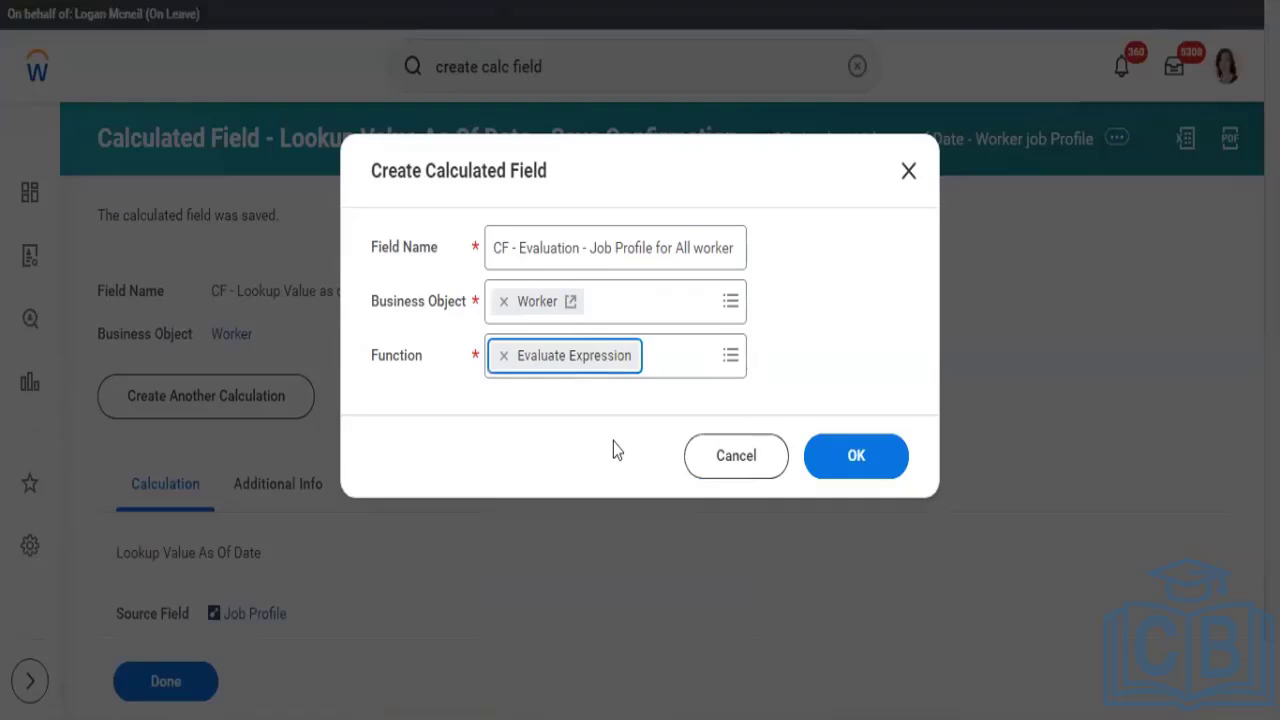
{"action": "left_click", "coordinate": [850, 466]}
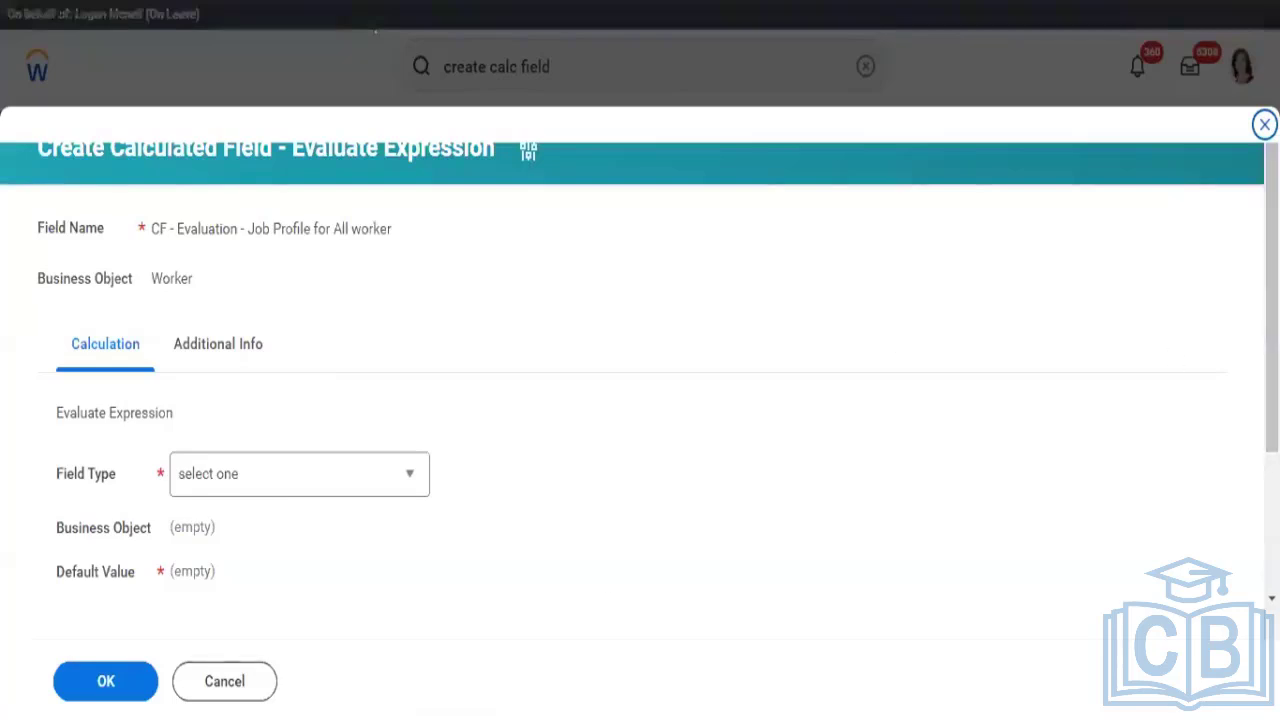
{"action": "scroll", "coordinate": [309, 523], "scroll_direction": "down", "scroll_amount": 2}
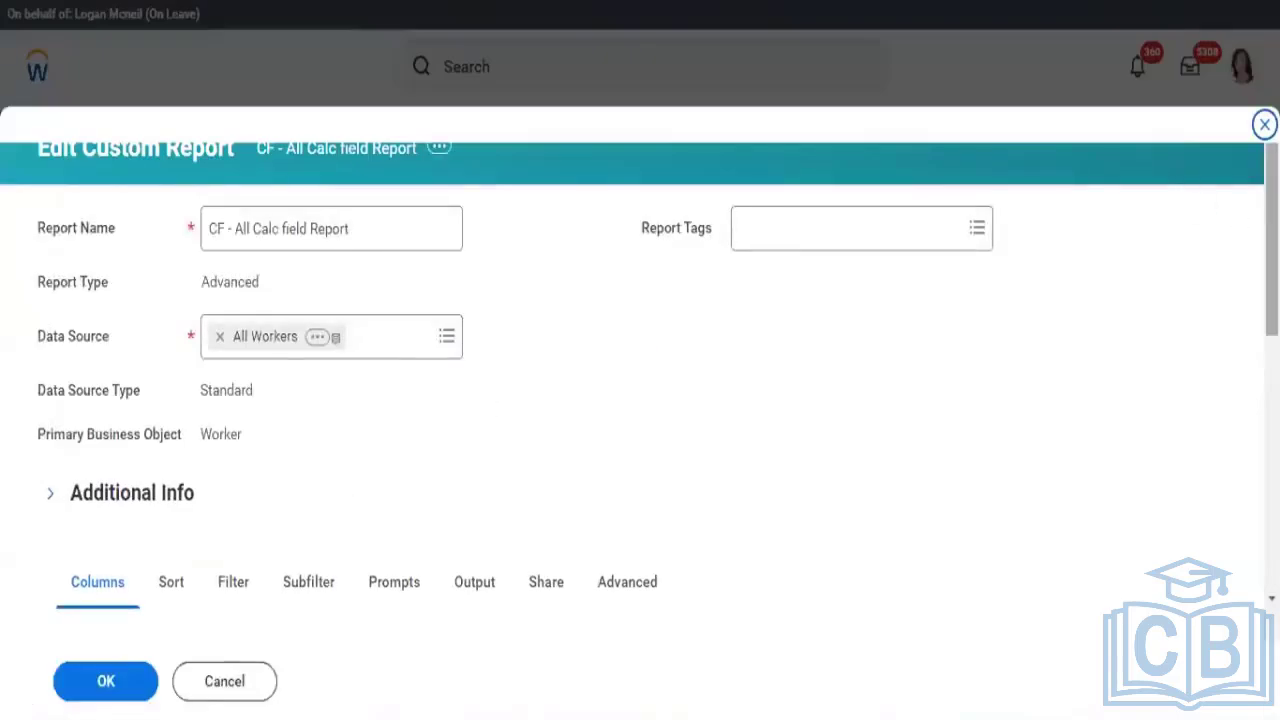
- Examine the Job Profile field's details in the columns of CF - All Calc field Report for its field type
{"action": "scroll", "coordinate": [391, 311], "scroll_direction": "down", "scroll_amount": 5}
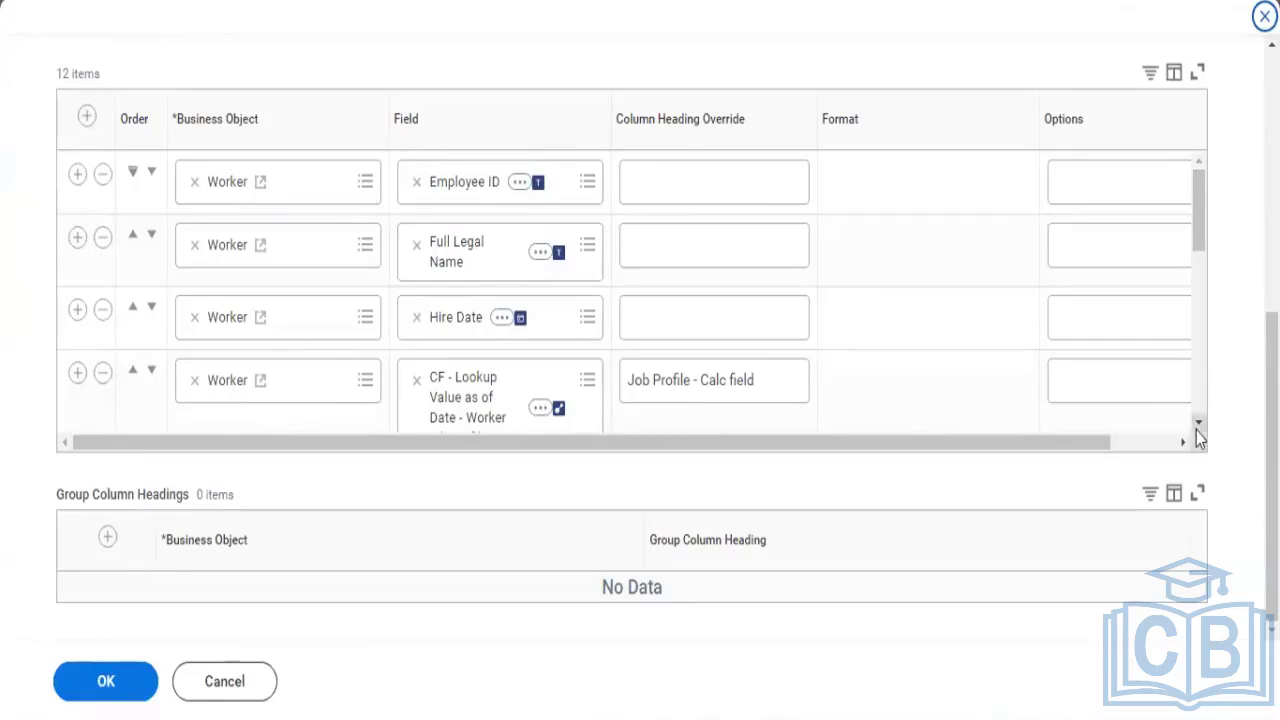
{"action": "scroll", "coordinate": [1196, 432], "scroll_direction": "down", "scroll_amount": 2}
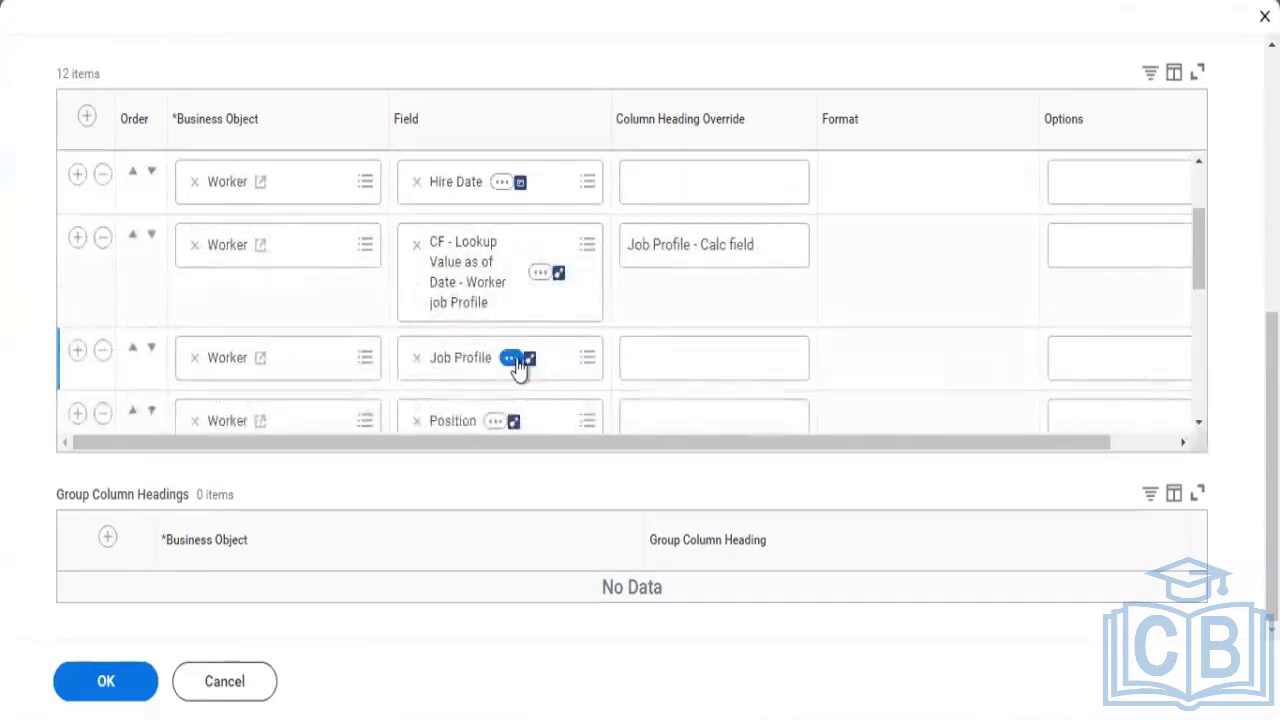
{"action": "left_click", "coordinate": [516, 364]}
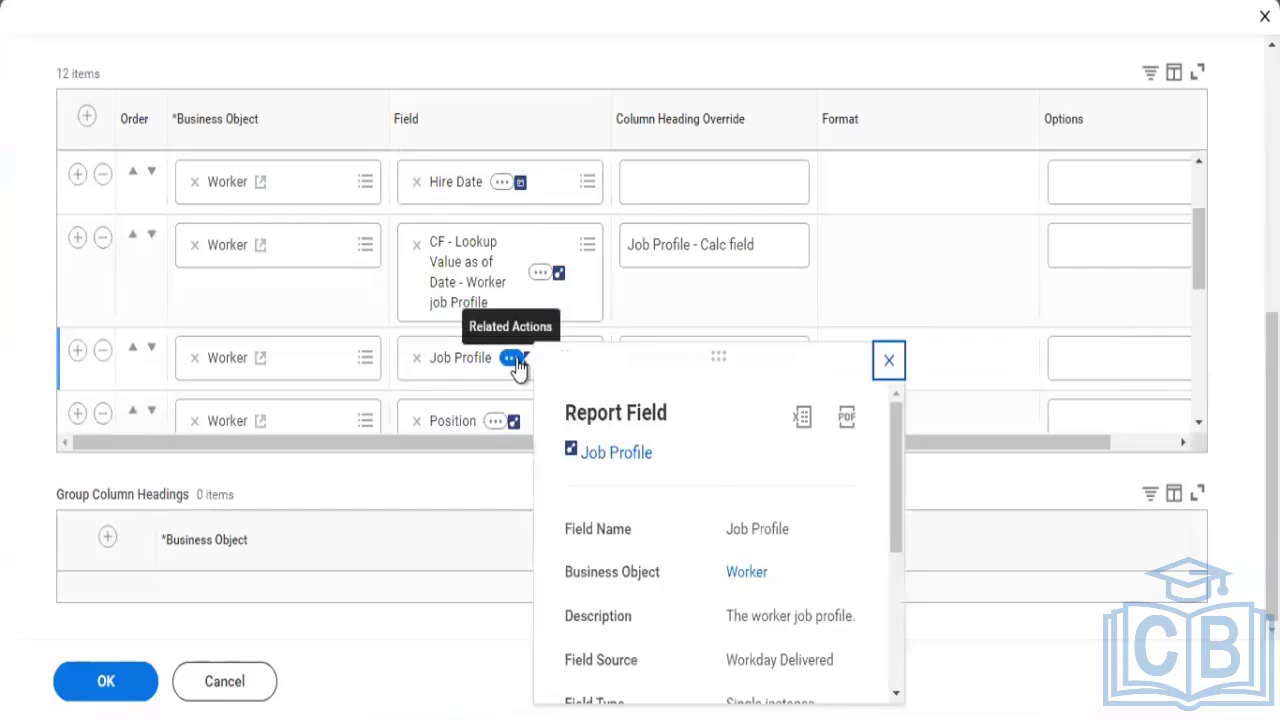
{"action": "left_click_drag", "start_coordinate": [894, 500], "coordinate": [890, 595]}
{"action": "left_click_drag", "start_coordinate": [726, 476], "coordinate": [820, 479]}
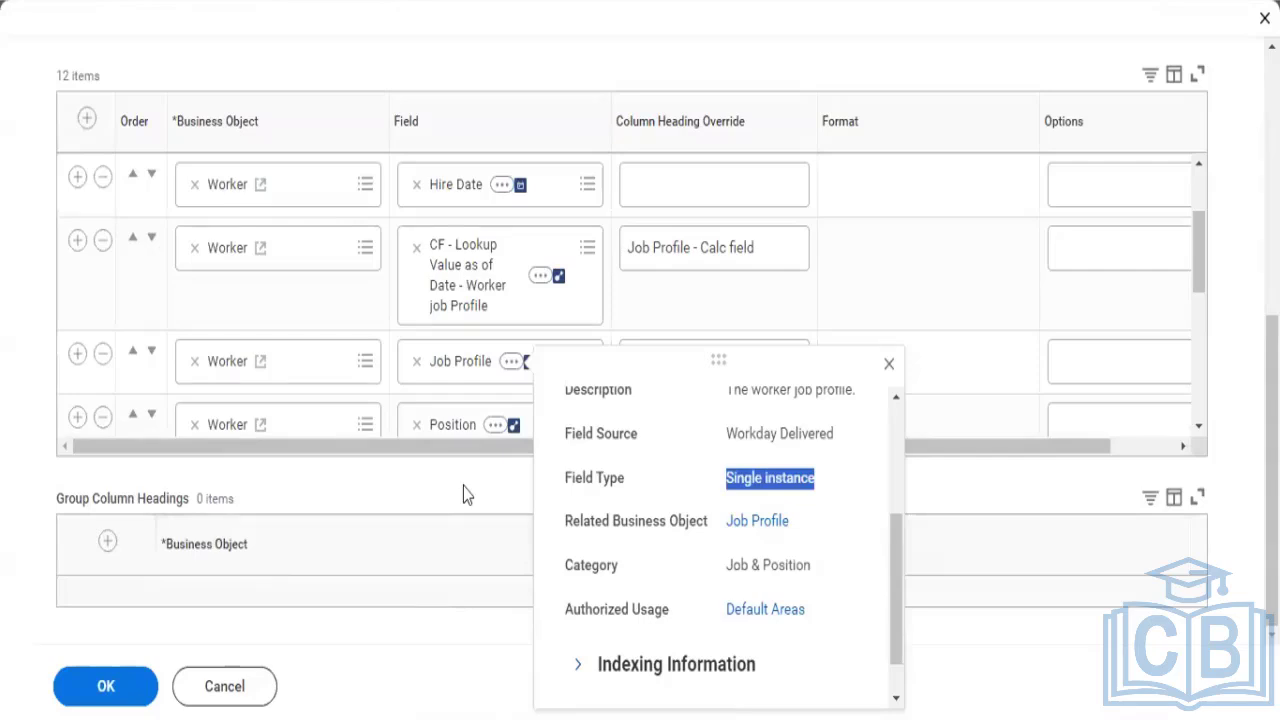
- Close the Job Profile details and view the report field details of the Employee ID column
{"action": "left_click", "coordinate": [657, 305]}
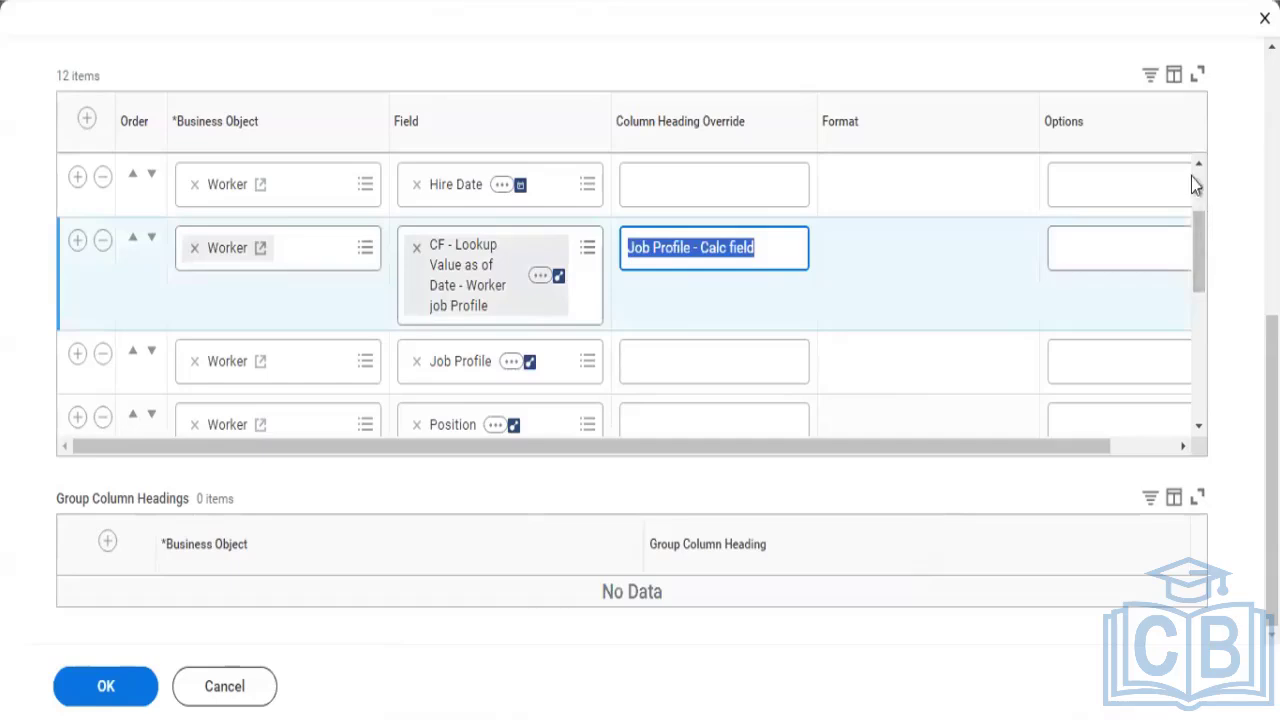
{"action": "scroll", "coordinate": [1196, 184], "scroll_direction": "up", "scroll_amount": 3}
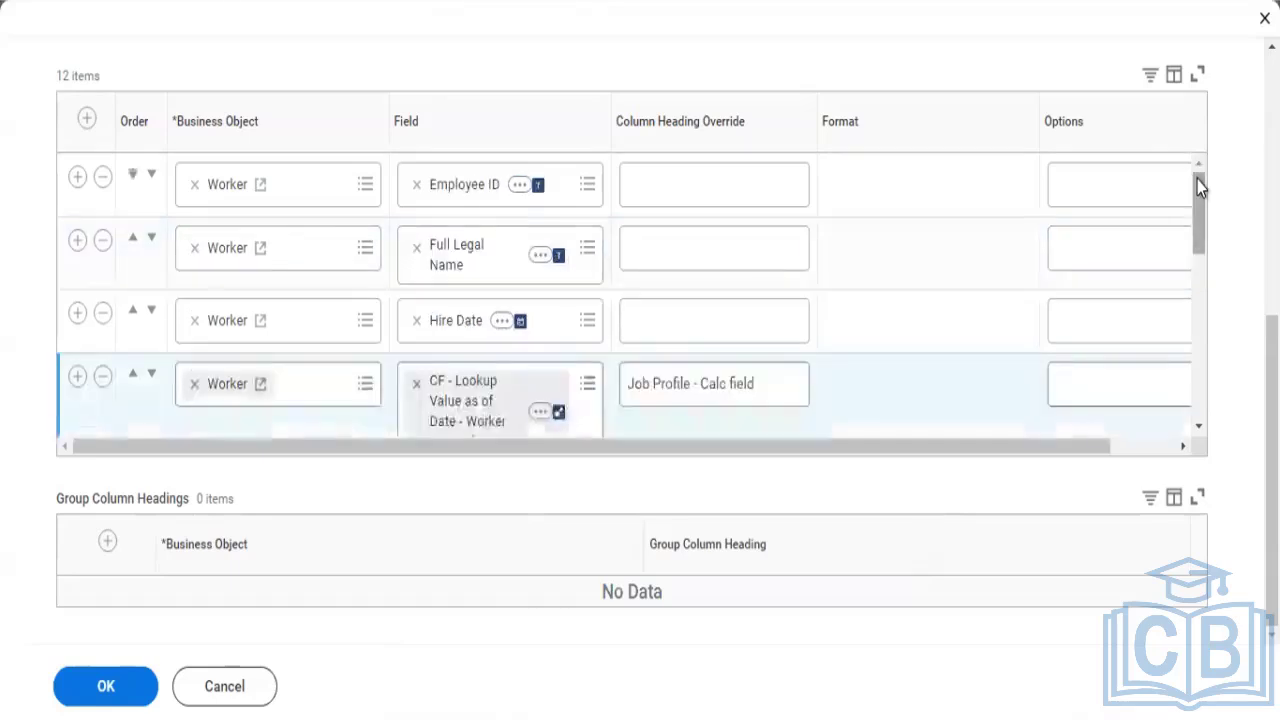
{"action": "left_click", "coordinate": [524, 195]}
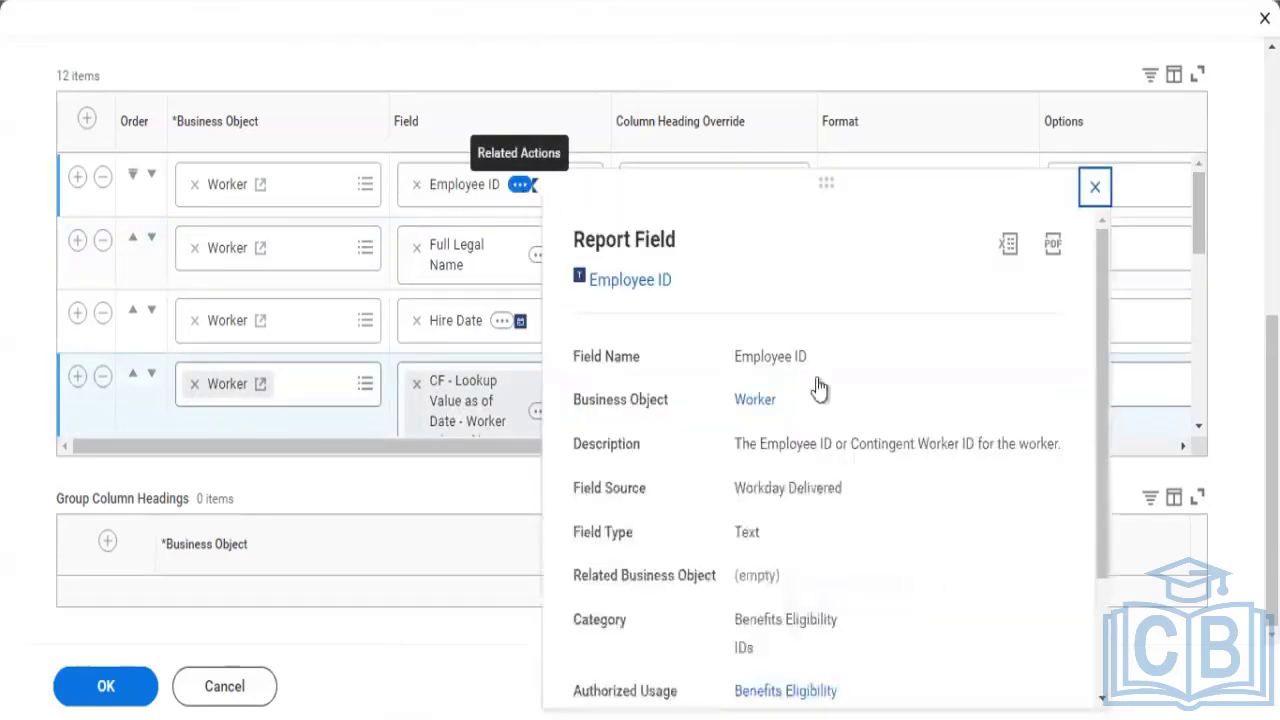
- Check the field type in the Employee ID details, close them and look through the report's columns
{"action": "left_click_drag", "start_coordinate": [742, 535], "coordinate": [774, 543]}
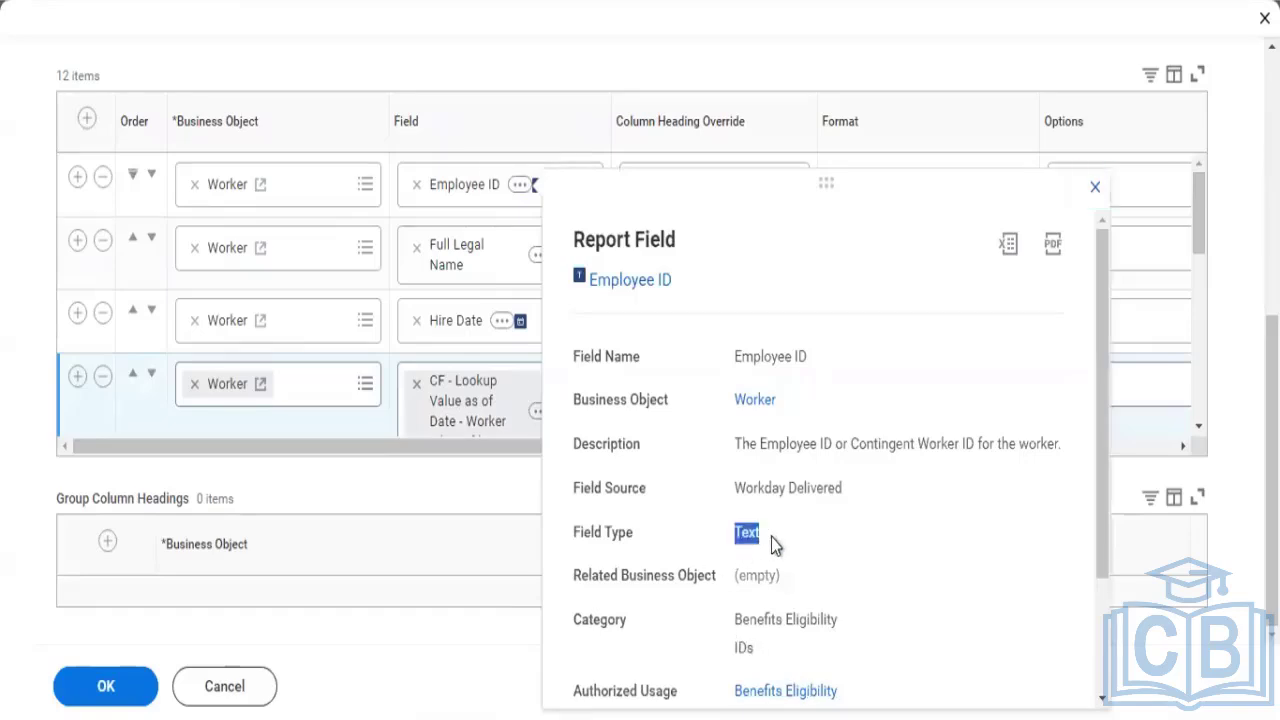
{"action": "left_click", "coordinate": [1095, 187]}
{"action": "scroll", "coordinate": [440, 72], "scroll_direction": "down", "scroll_amount": 1}
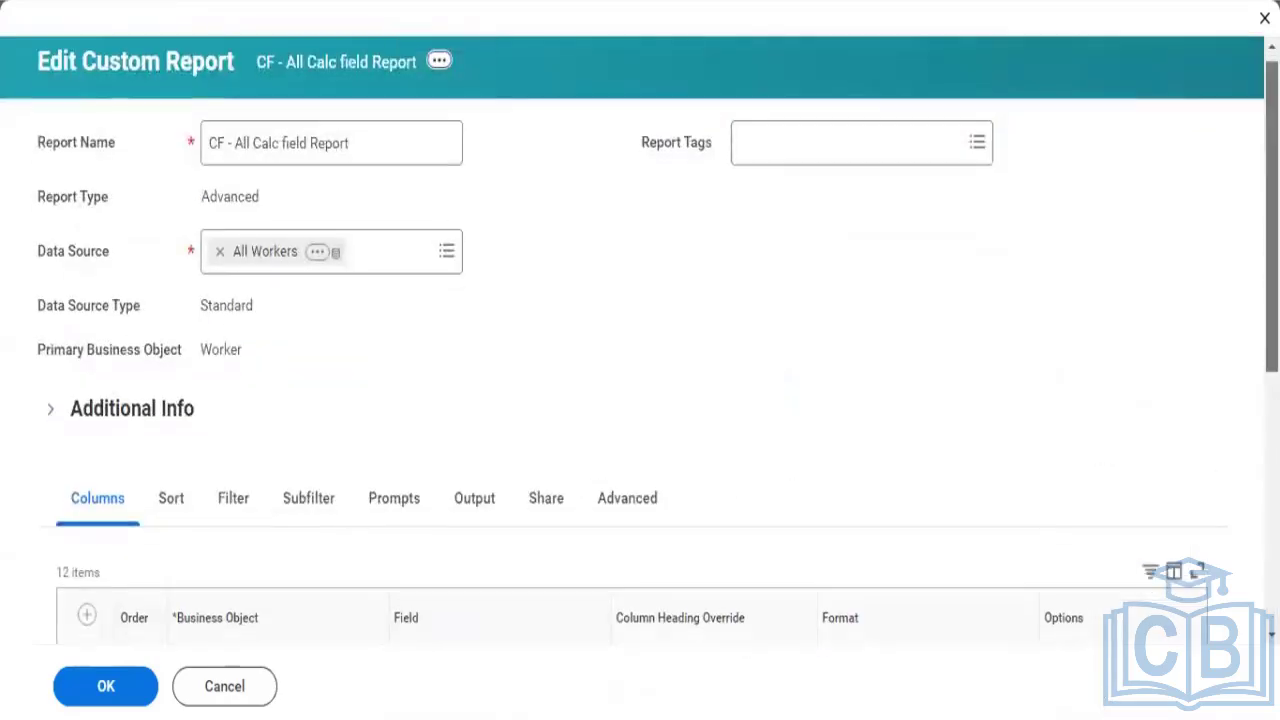
{"action": "scroll", "coordinate": [640, 360], "scroll_direction": "down", "scroll_amount": 5}
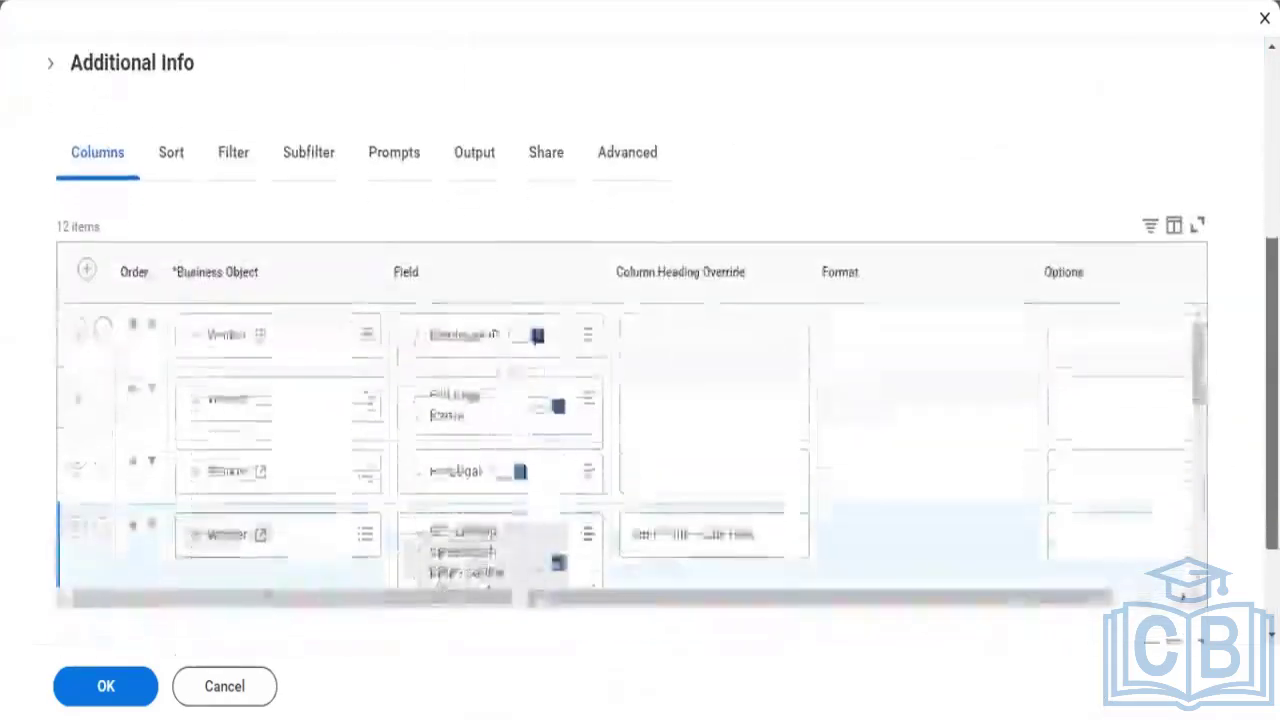
{"action": "left_click_drag", "start_coordinate": [1200, 257], "coordinate": [1190, 413]}
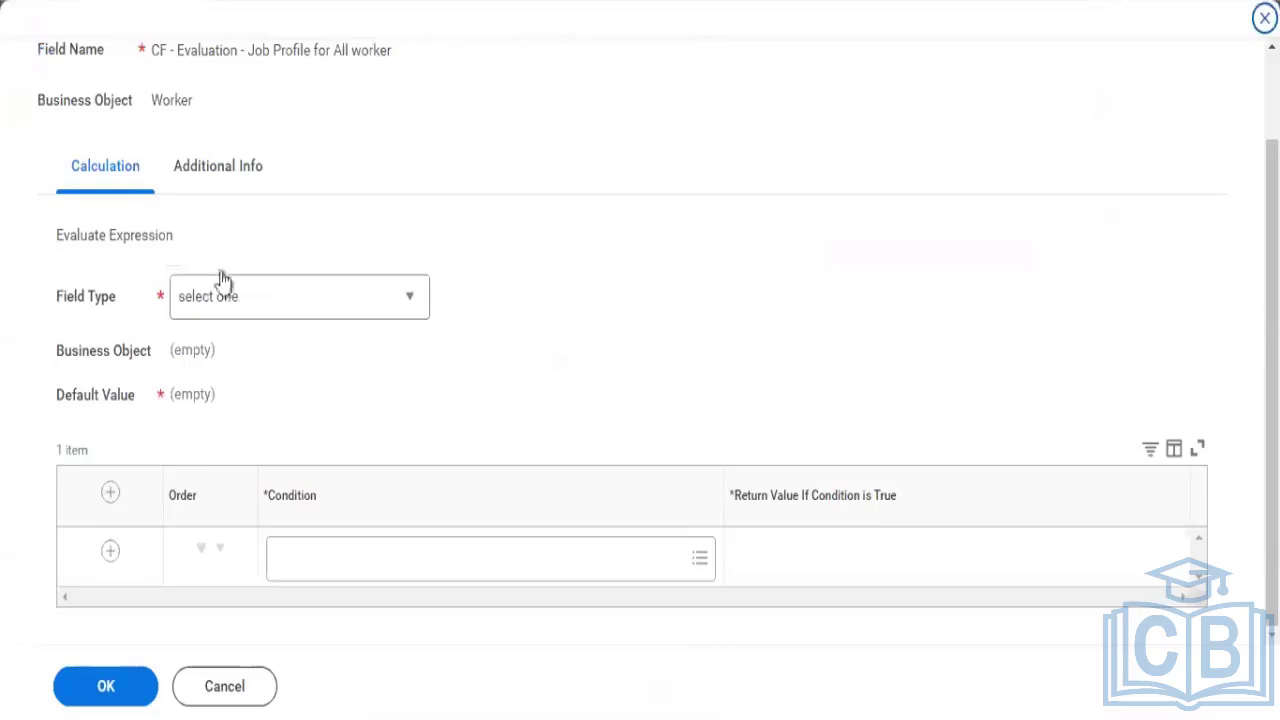
- Set the calculated field's type to Single Instance and its business object to Job Profile
{"action": "left_click", "coordinate": [213, 300]}
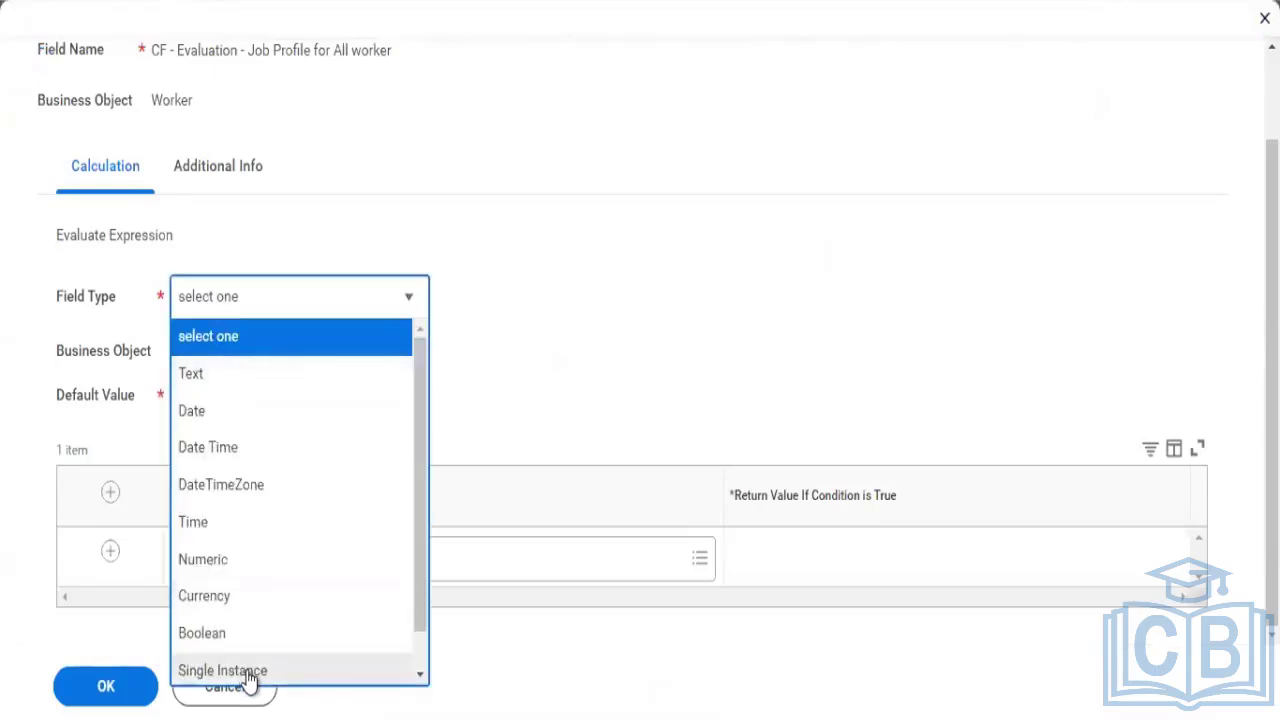
{"action": "left_click", "coordinate": [248, 672]}
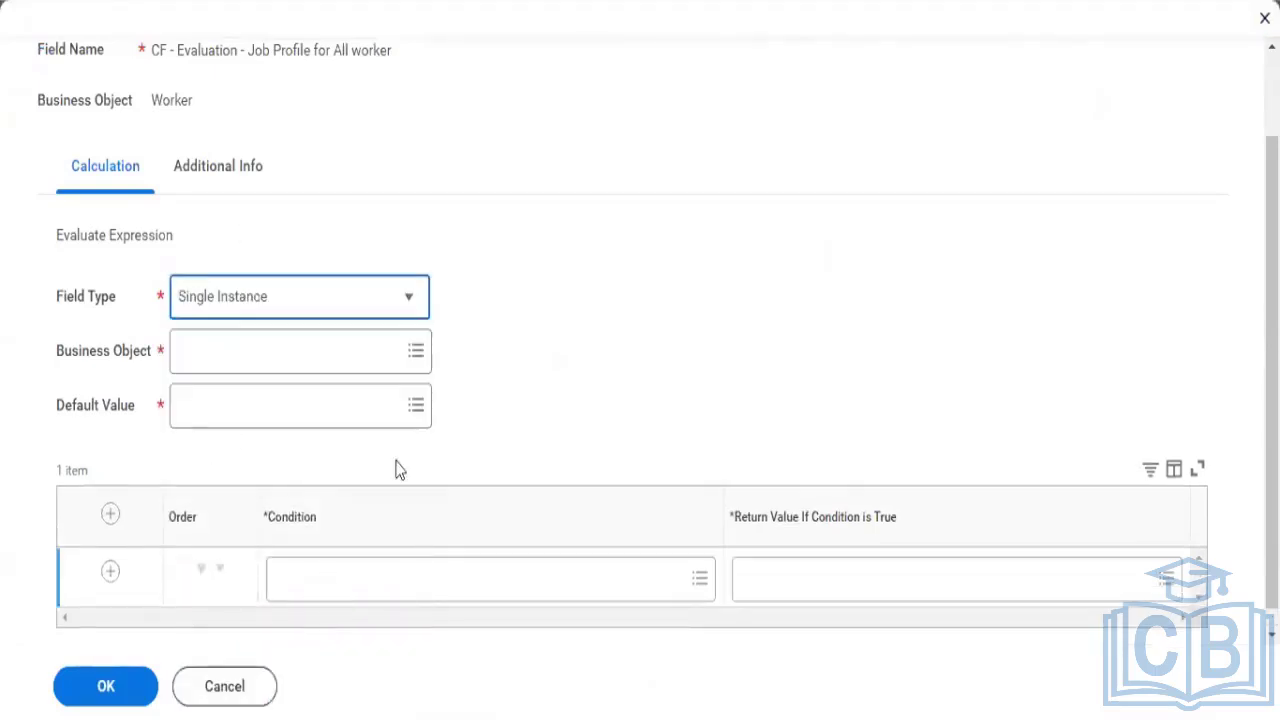
{"action": "left_click", "coordinate": [240, 358]}
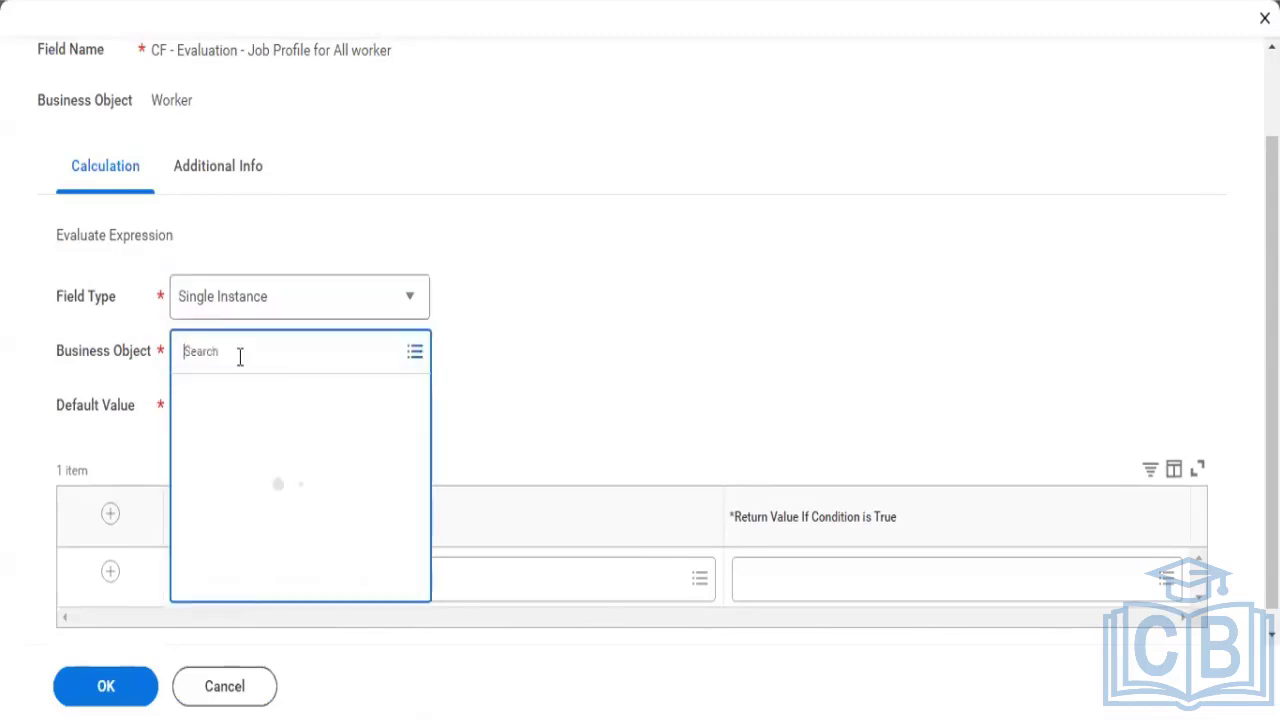
{"action": "type", "text": "job prof"}
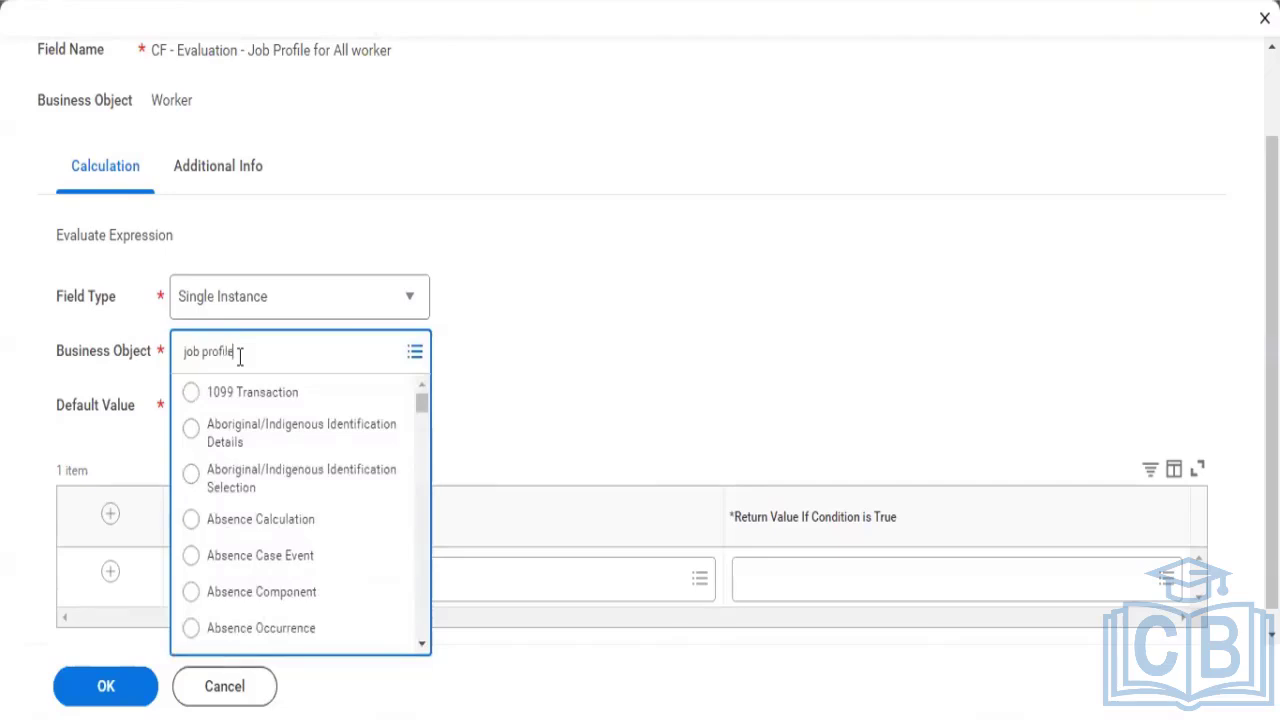
{"action": "type", "text": "ile"}
{"action": "key", "text": "Return"}
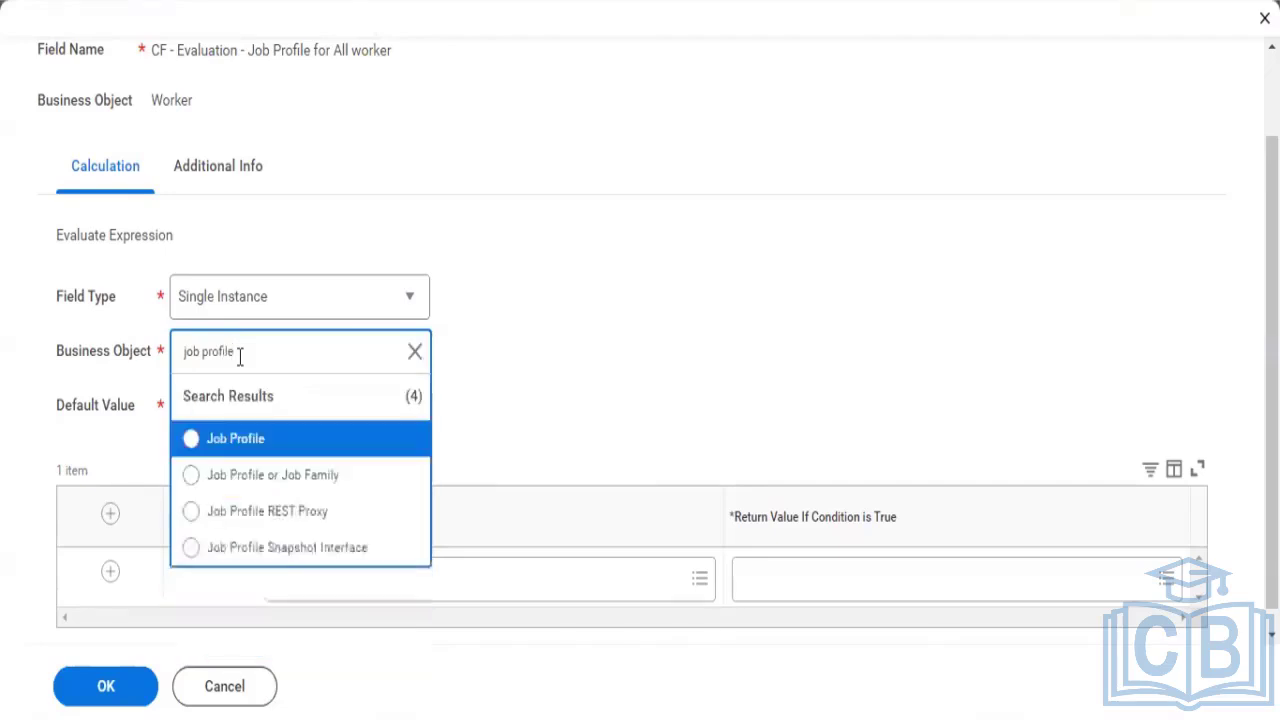
{"action": "left_click", "coordinate": [248, 438]}
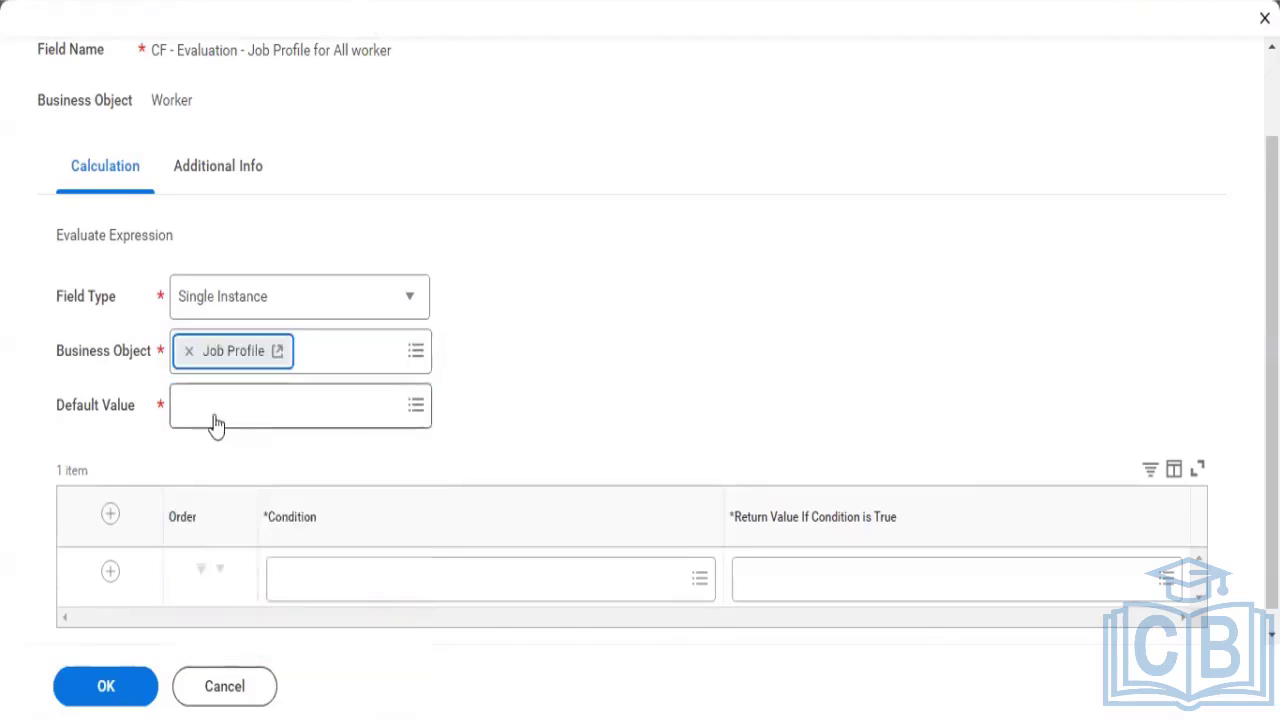
- Set the default value of the Evaluate Expression to the Job Profile field
{"action": "left_click", "coordinate": [217, 406]}
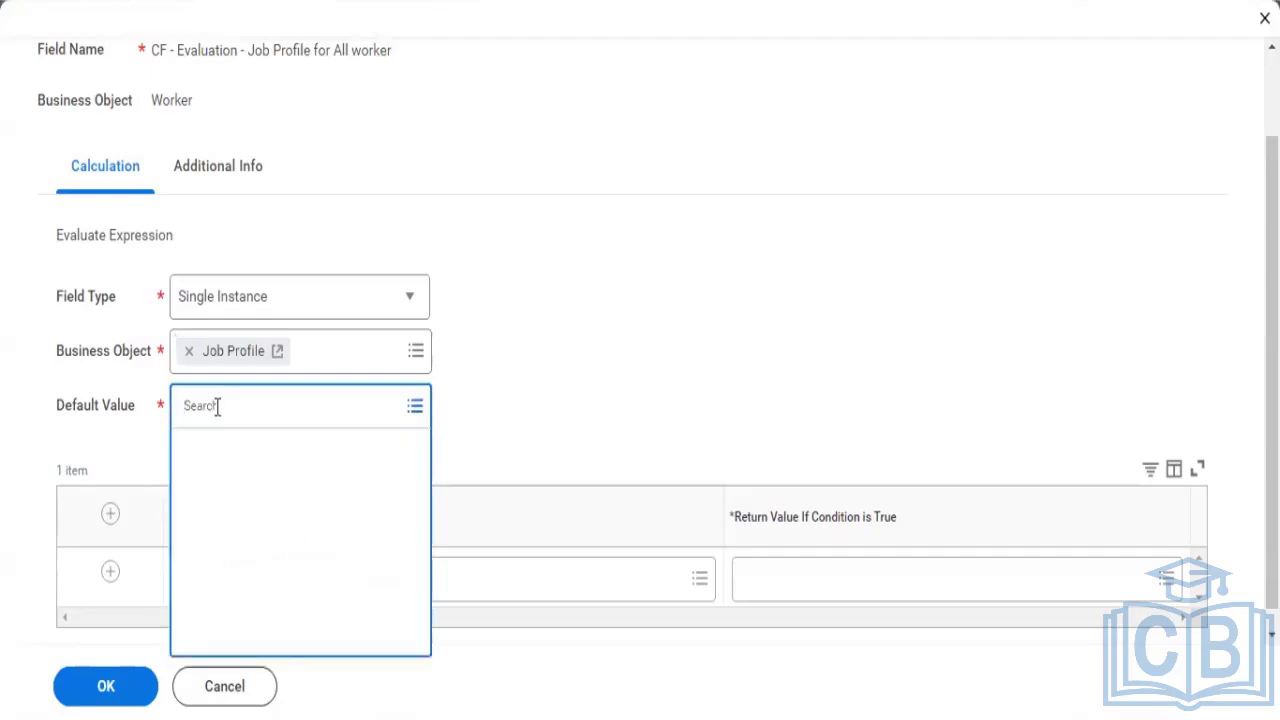
{"action": "type", "text": "job pro"}
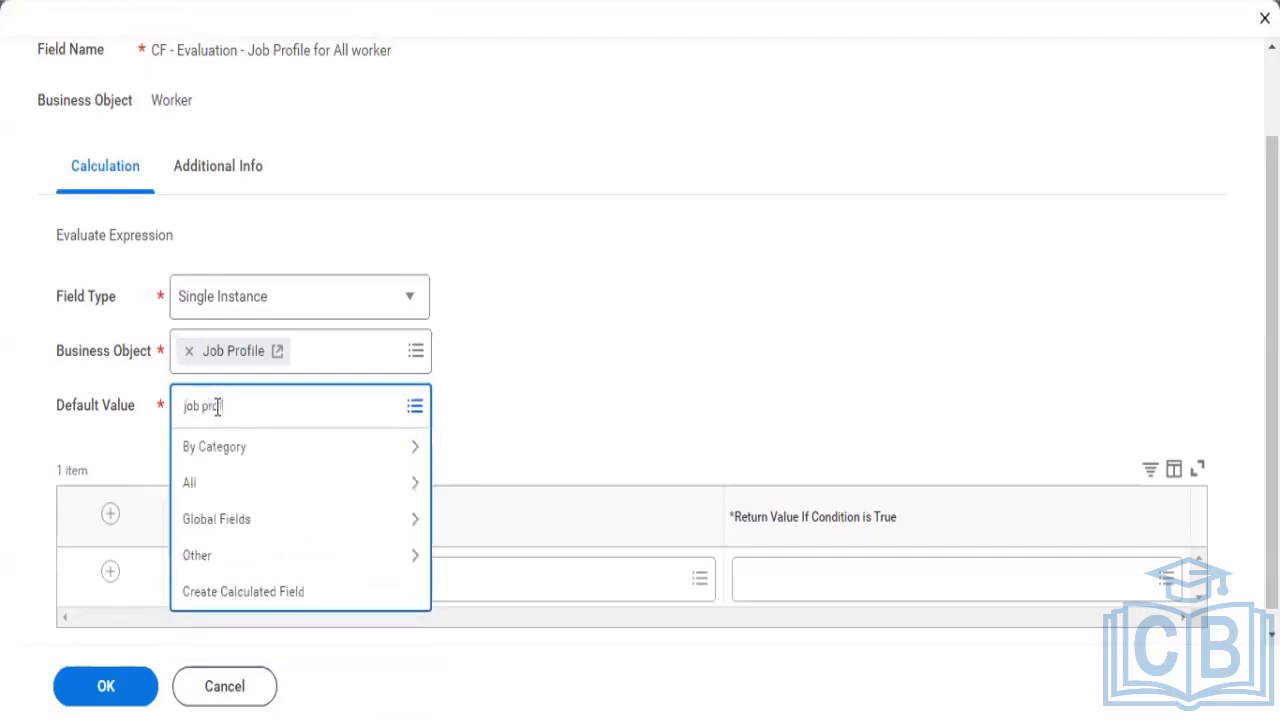
{"action": "type", "text": "file"}
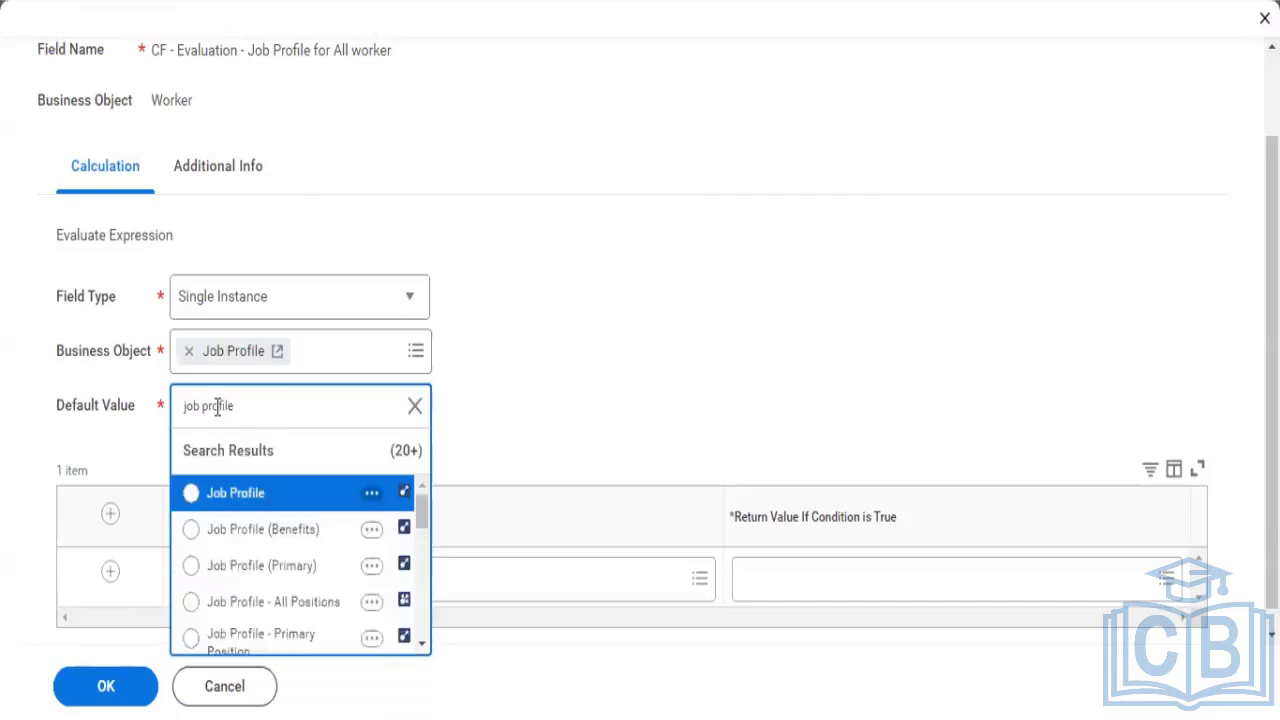
{"action": "left_click", "coordinate": [250, 504]}
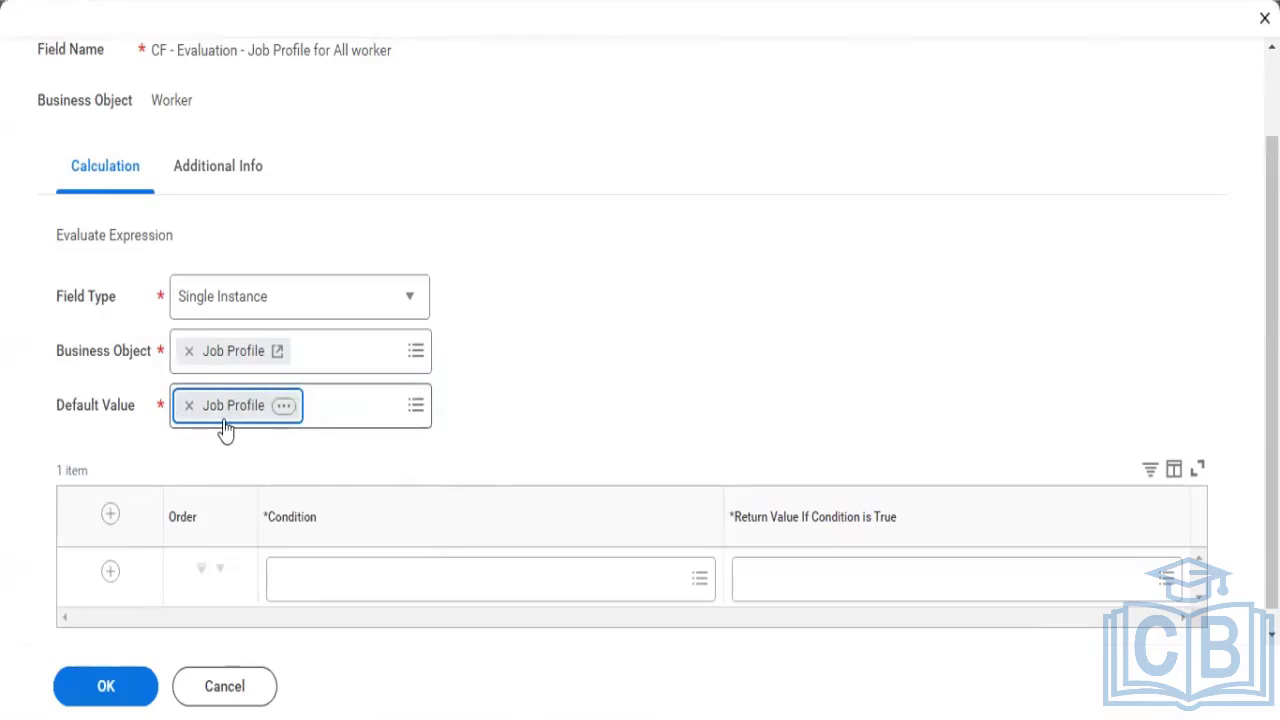
- Set the condition in the expression's first row to the Terminated field
{"action": "left_click", "coordinate": [326, 578]}
{"action": "left_click", "coordinate": [235, 440]}
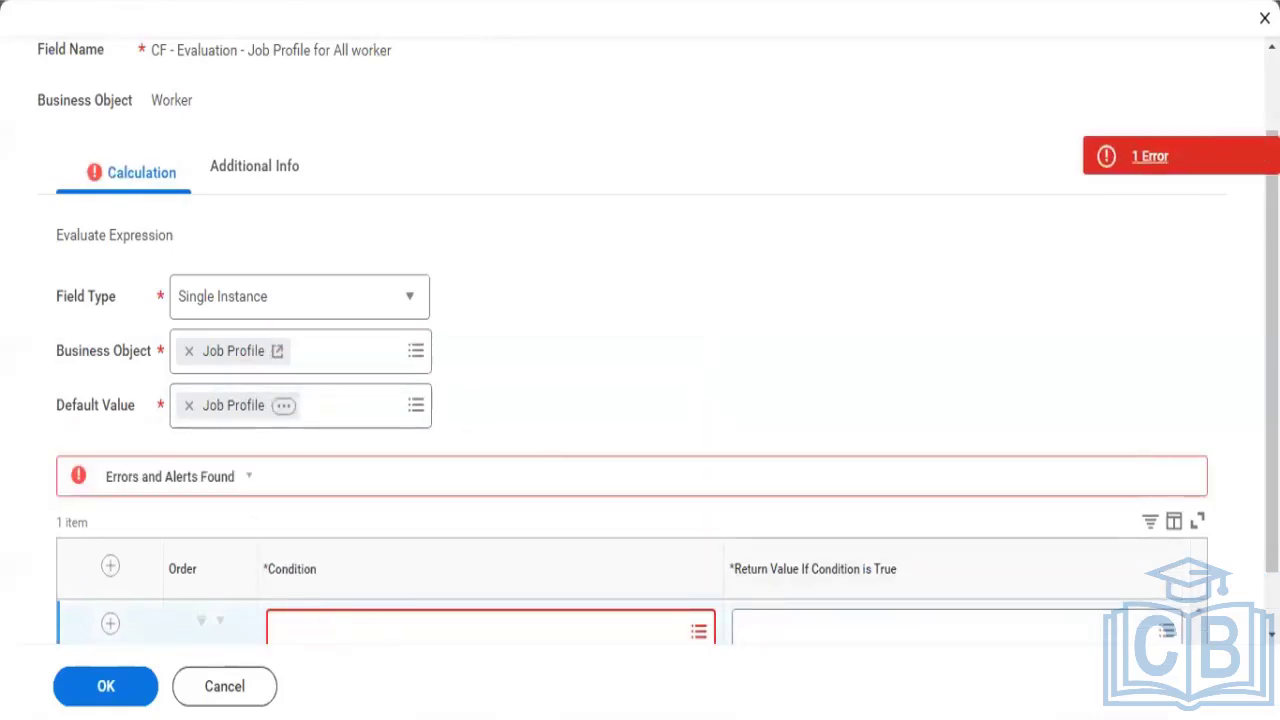
{"action": "scroll", "coordinate": [640, 400], "scroll_direction": "down", "scroll_amount": 1}
{"action": "left_click", "coordinate": [480, 556]}
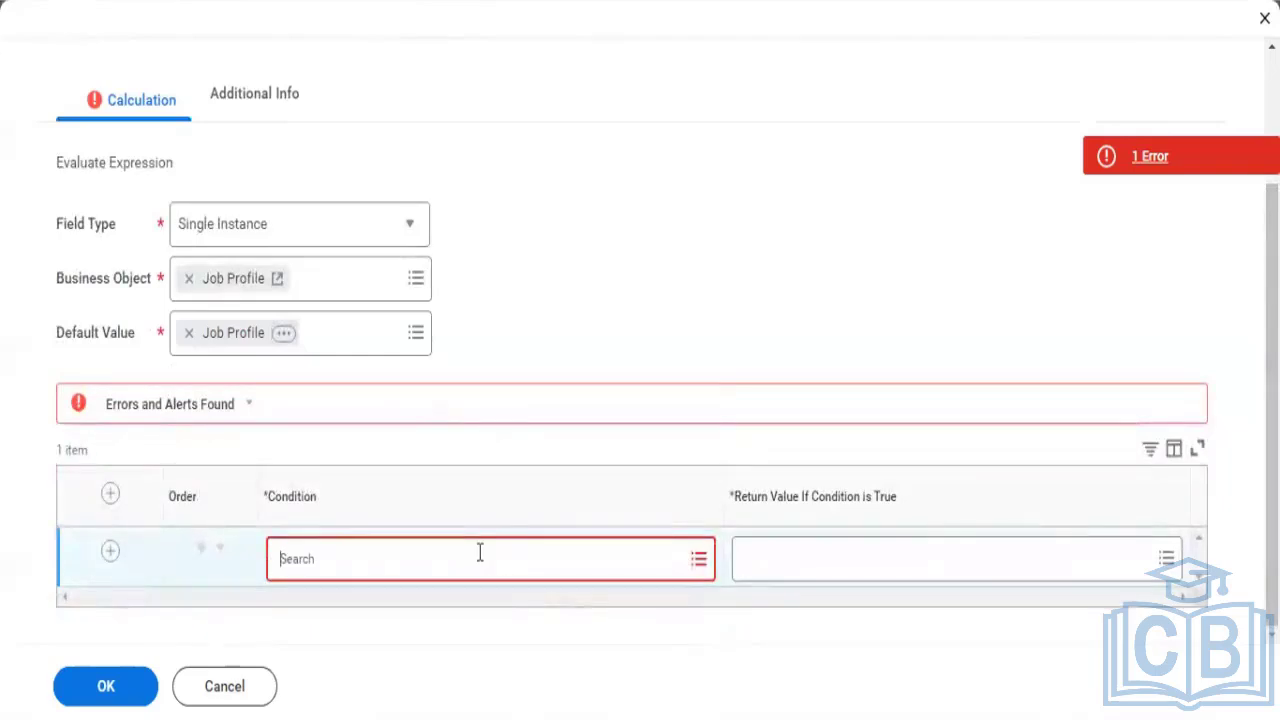
{"action": "type", "text": "S"}
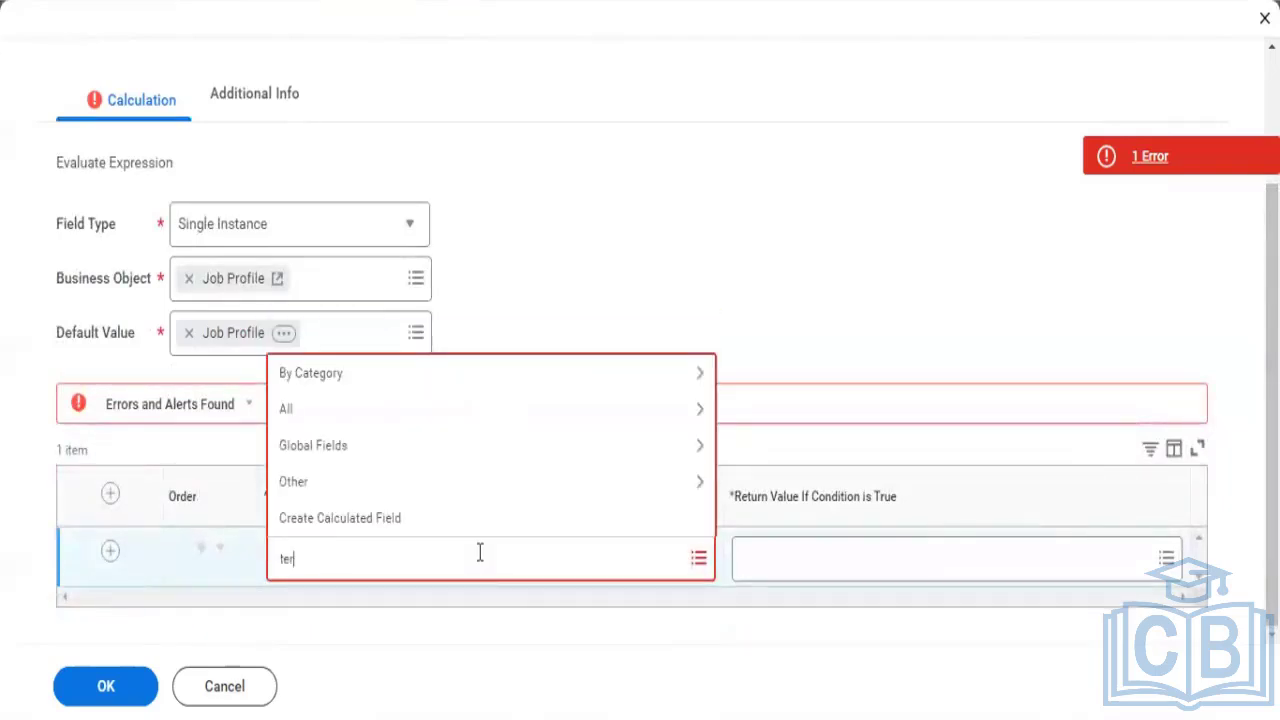
{"action": "type", "text": "erminated"}
{"action": "key", "text": "Return"}
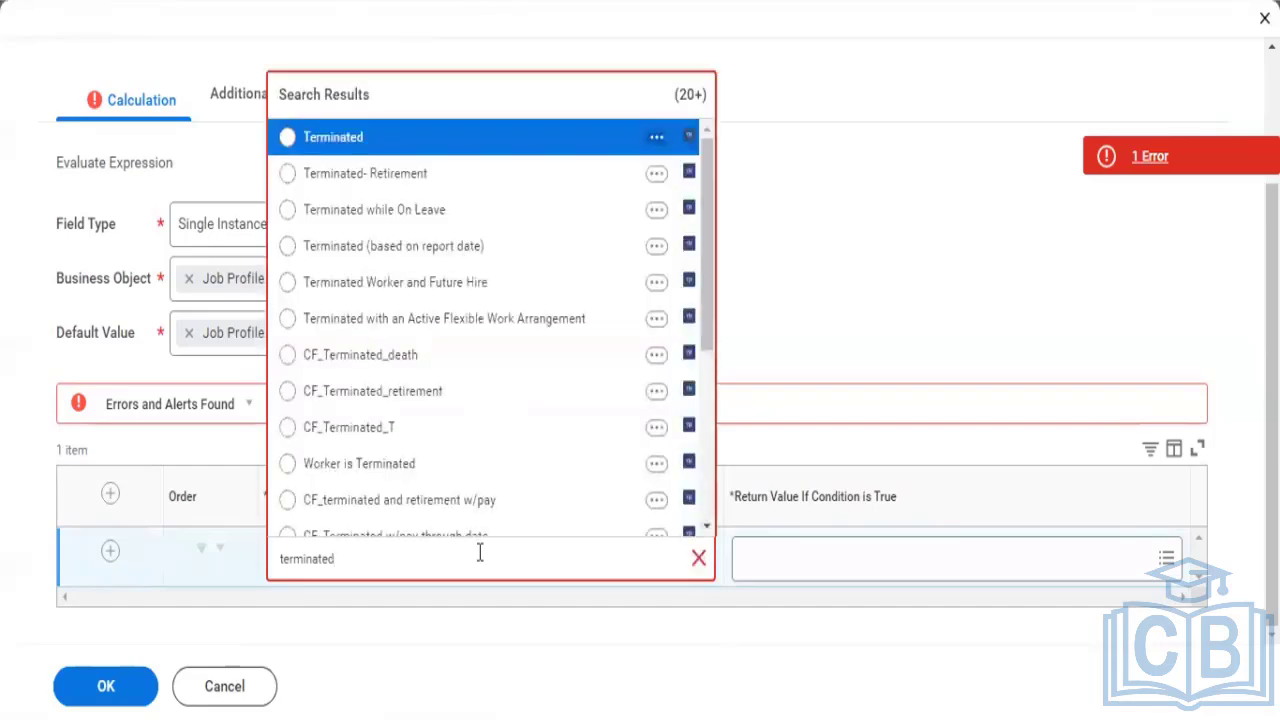
{"action": "left_click", "coordinate": [370, 150]}
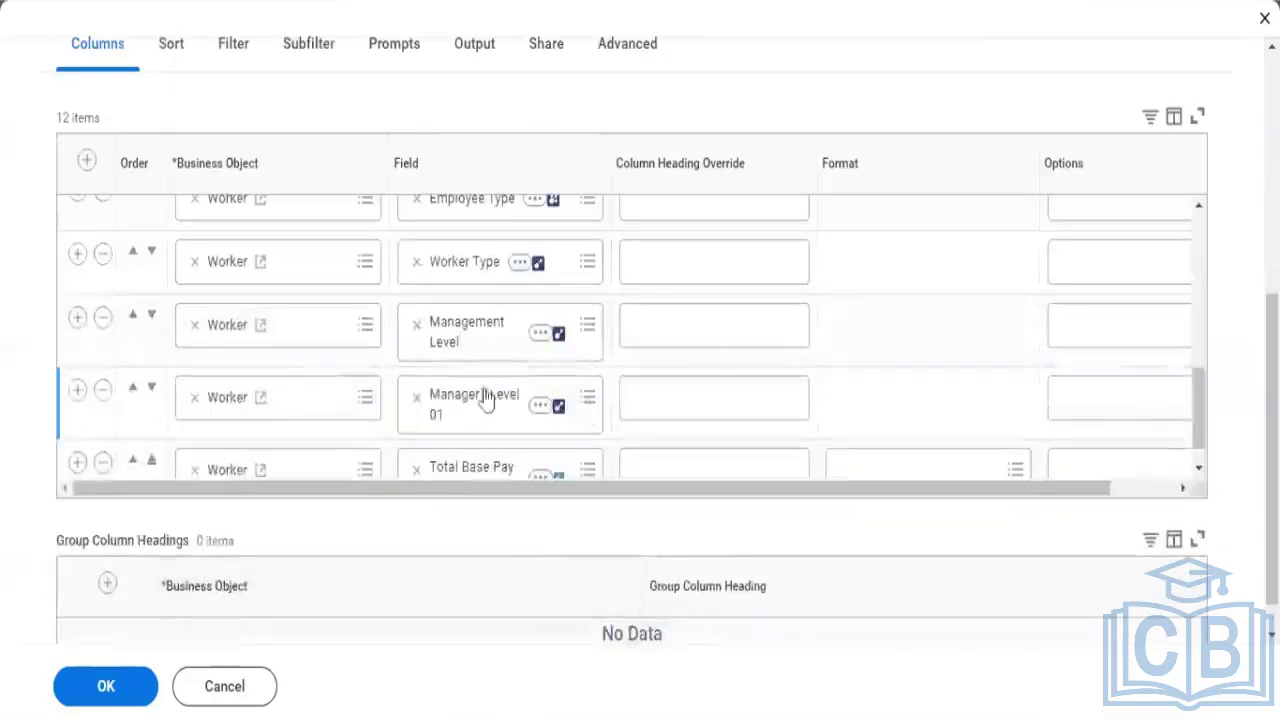
- Copy the name "CF - Lookup Value as of Date - Worker job Profile" from the report columns and use it as the Terminated condition's return value
{"action": "left_click_drag", "start_coordinate": [1196, 400], "coordinate": [1200, 245]}
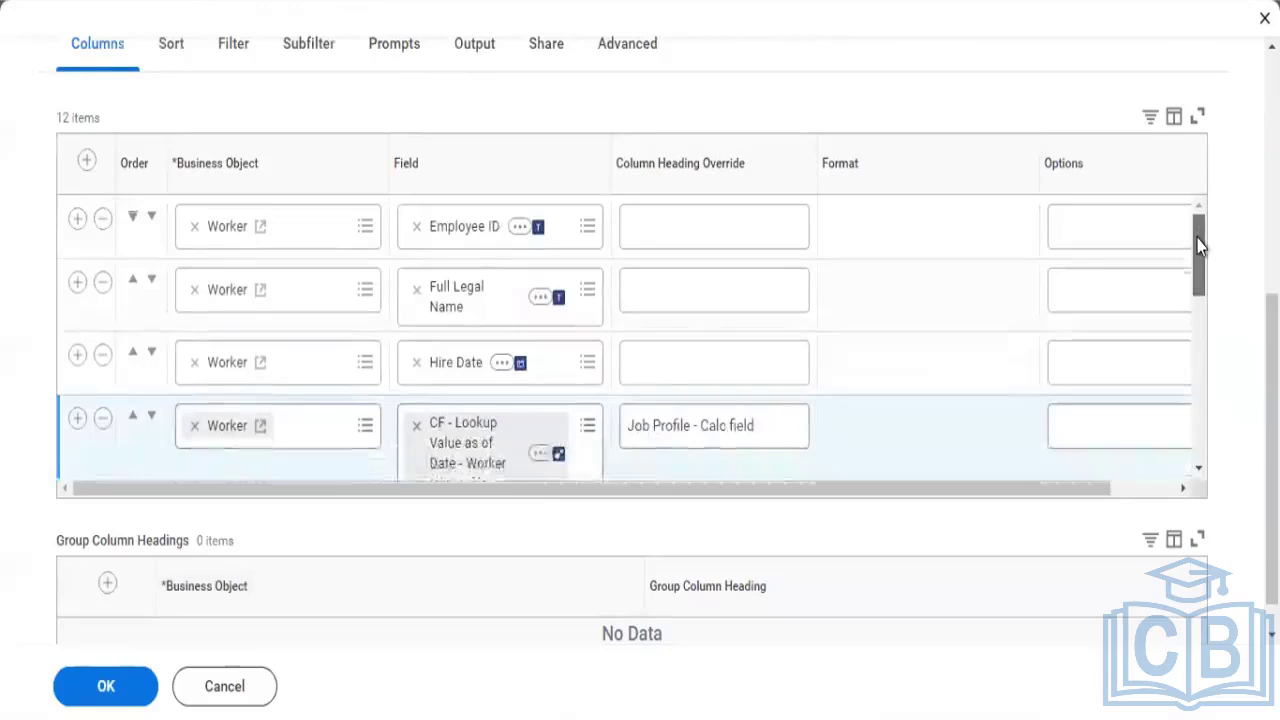
{"action": "right_click", "coordinate": [470, 443]}
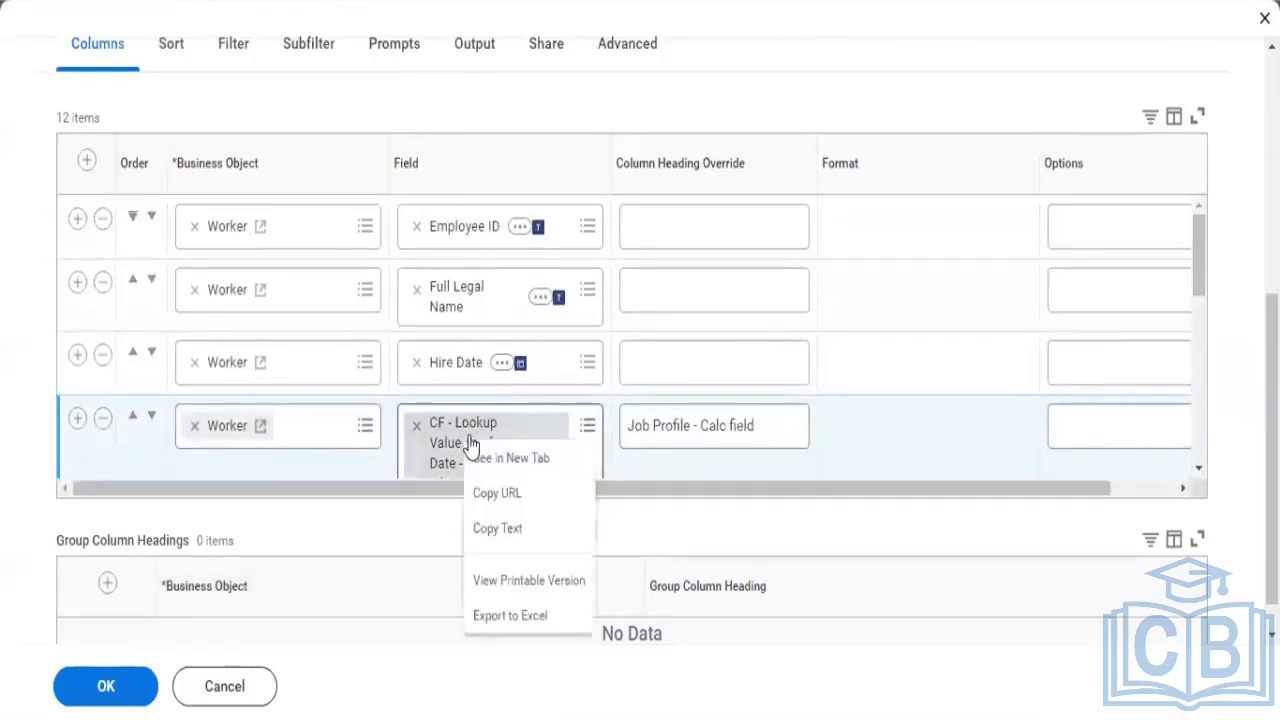
{"action": "left_click", "coordinate": [503, 528]}
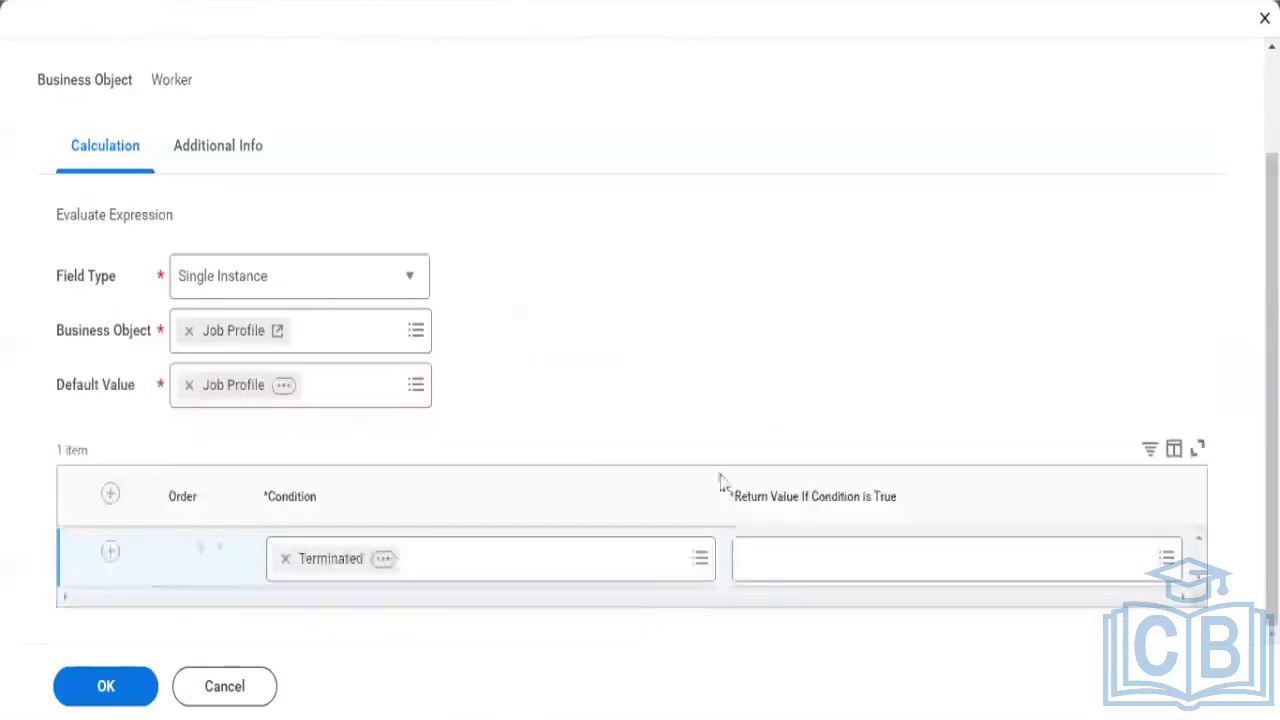
{"action": "left_click", "coordinate": [762, 566]}
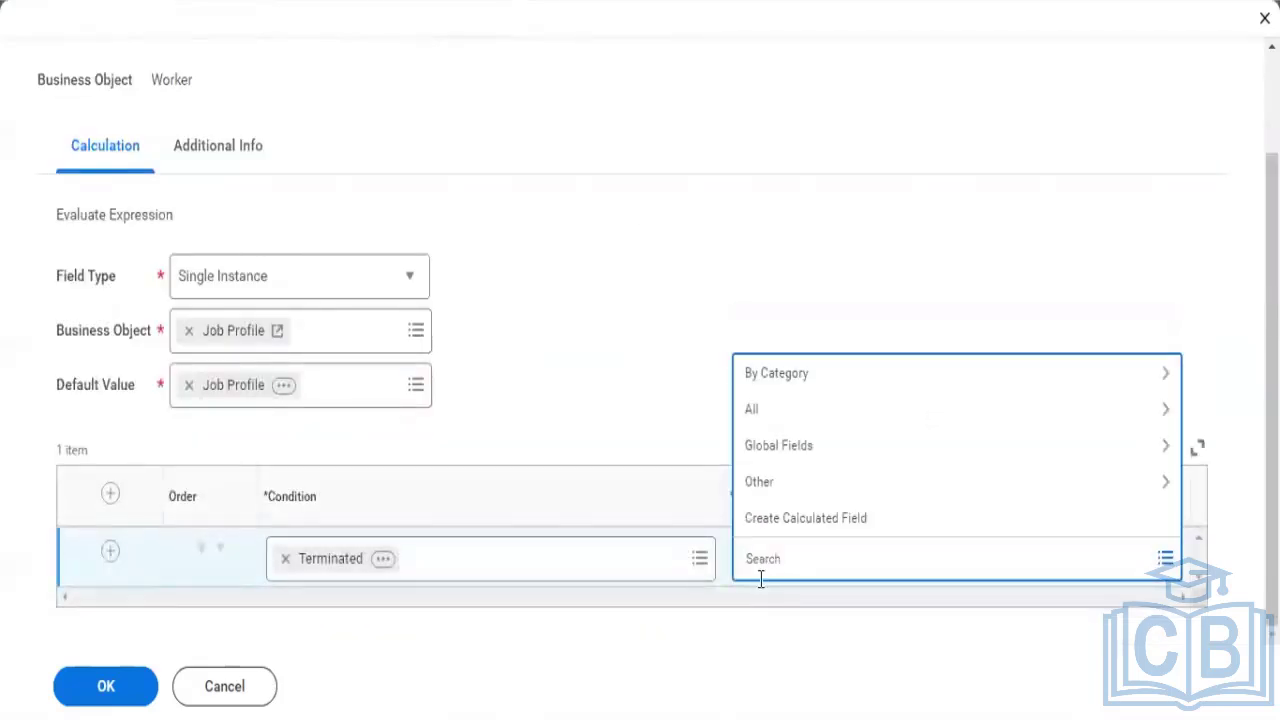
{"action": "key", "text": "ctrl+v"}
{"action": "key", "text": "Return"}
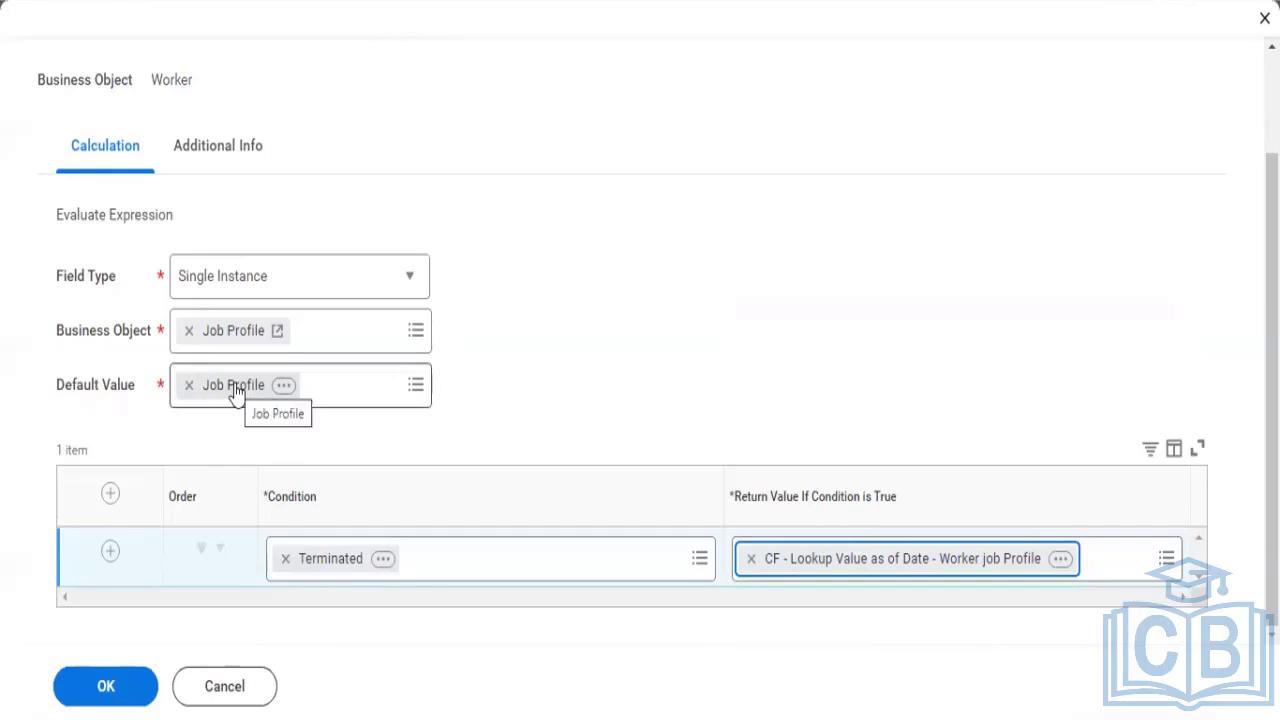
- Save the Evaluate Expression calculated field and copy its name, "CF - Evaluation - Job Profile for All worker"
{"action": "left_click", "coordinate": [106, 690]}
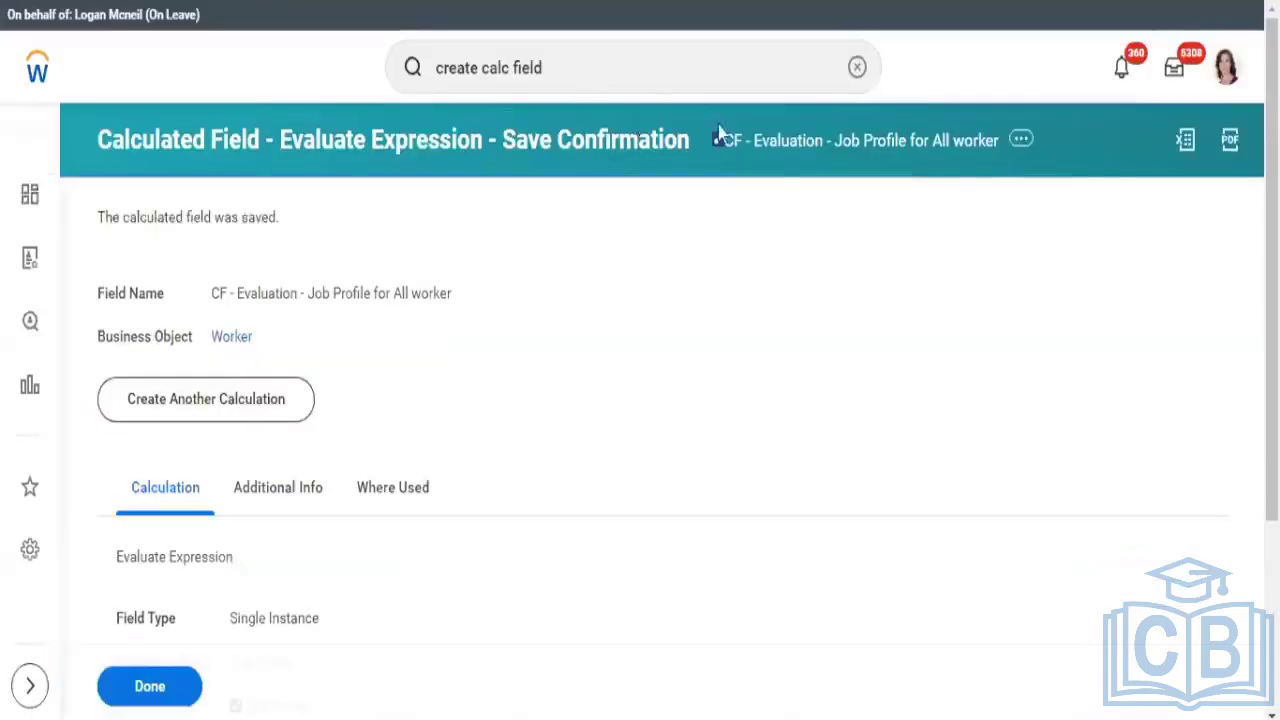
{"action": "right_click", "coordinate": [773, 152]}
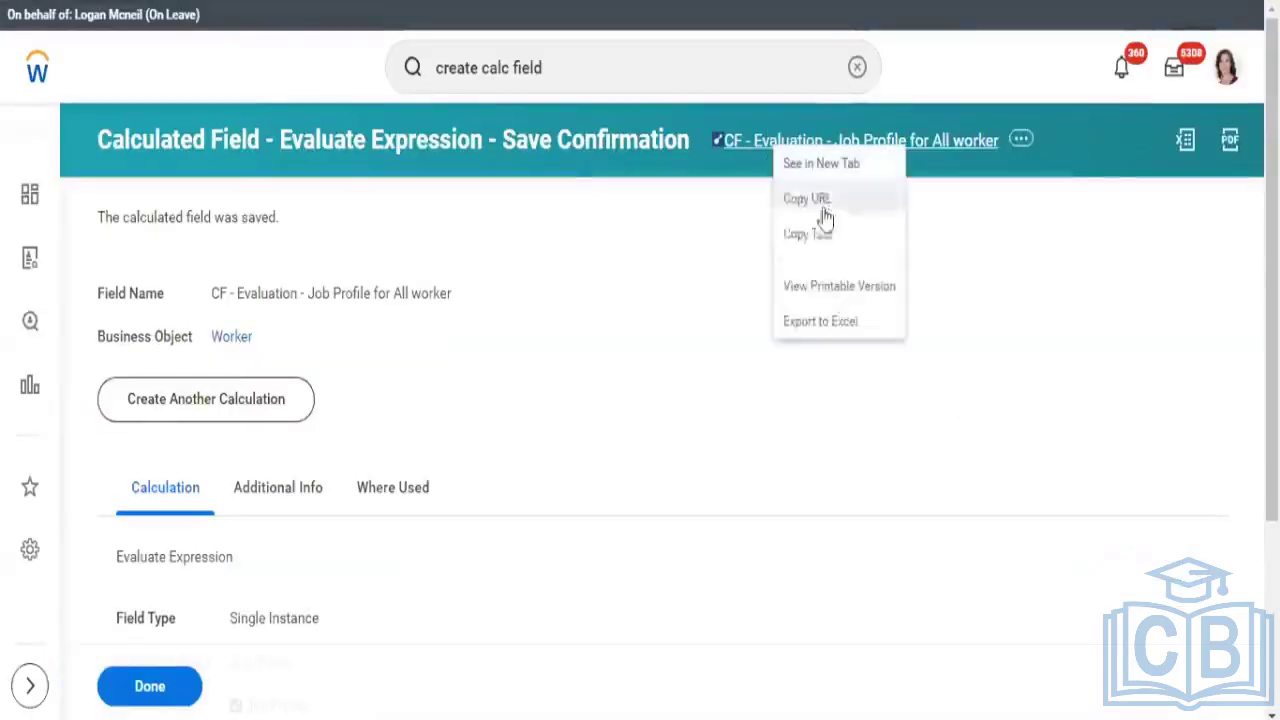
{"action": "left_click", "coordinate": [806, 242]}
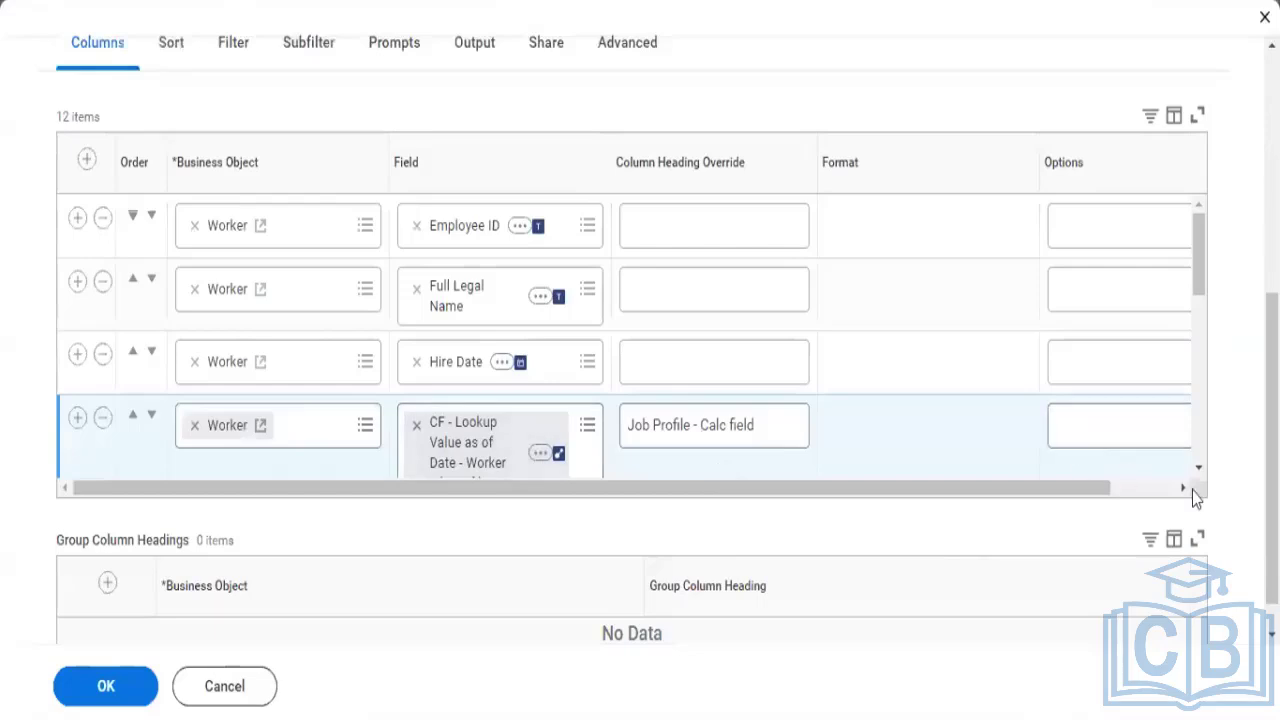
- Replace the lookup field in the report's "Job Profile - Calc field" column with "CF - Evaluation - Job Profile for All worker"
{"action": "scroll", "coordinate": [1196, 477], "scroll_direction": "down", "scroll_amount": 1}
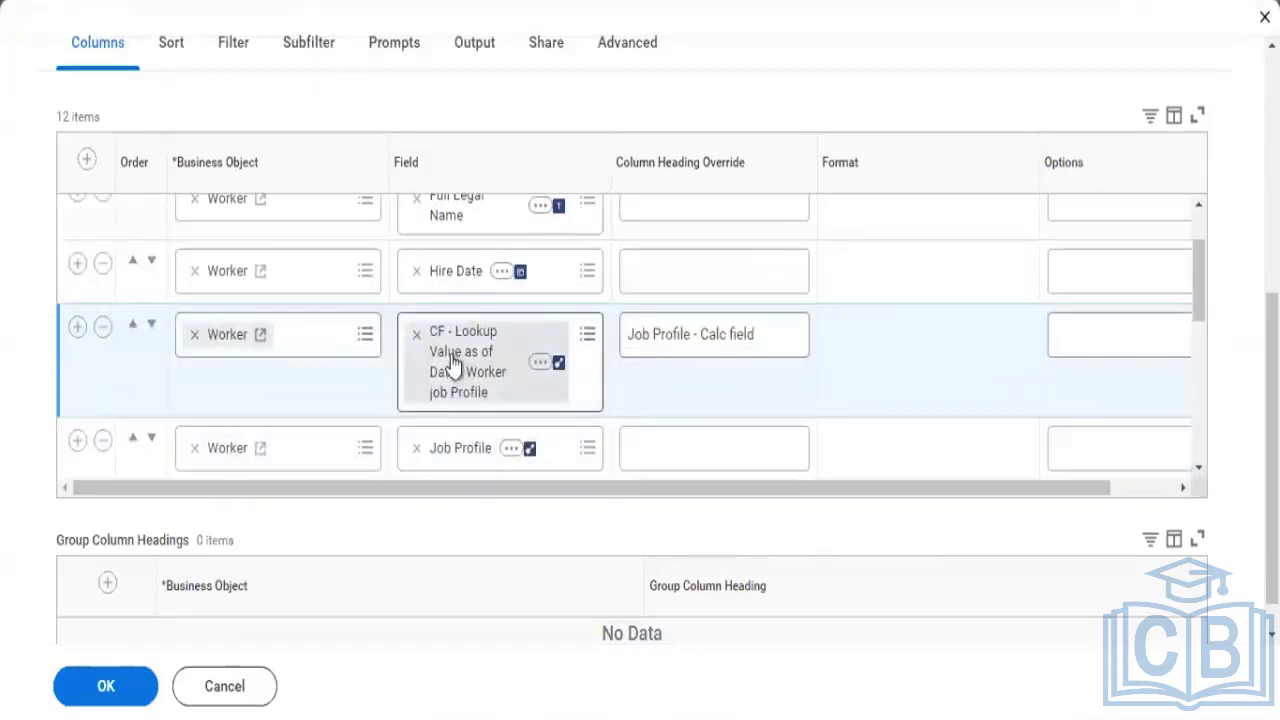
{"action": "left_click", "coordinate": [415, 340]}
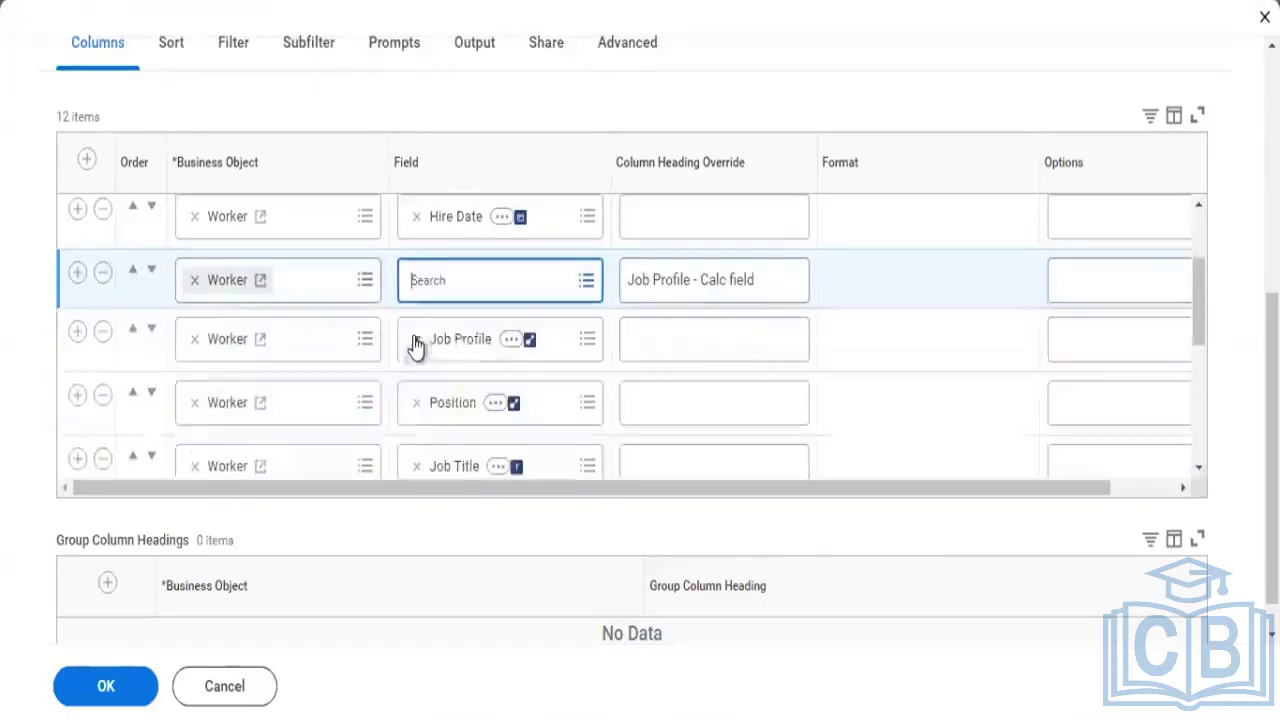
{"action": "left_click", "coordinate": [434, 280]}
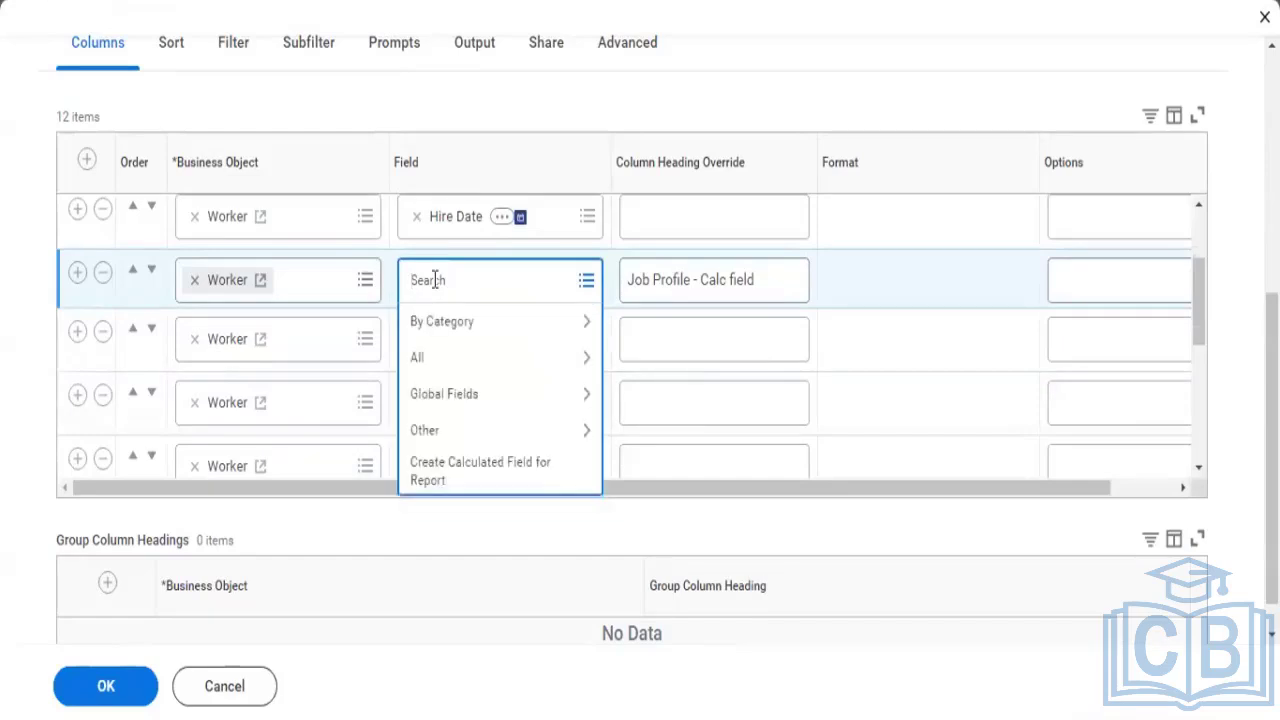
{"action": "key", "text": "ctrl+v"}
{"action": "key", "text": "Return"}
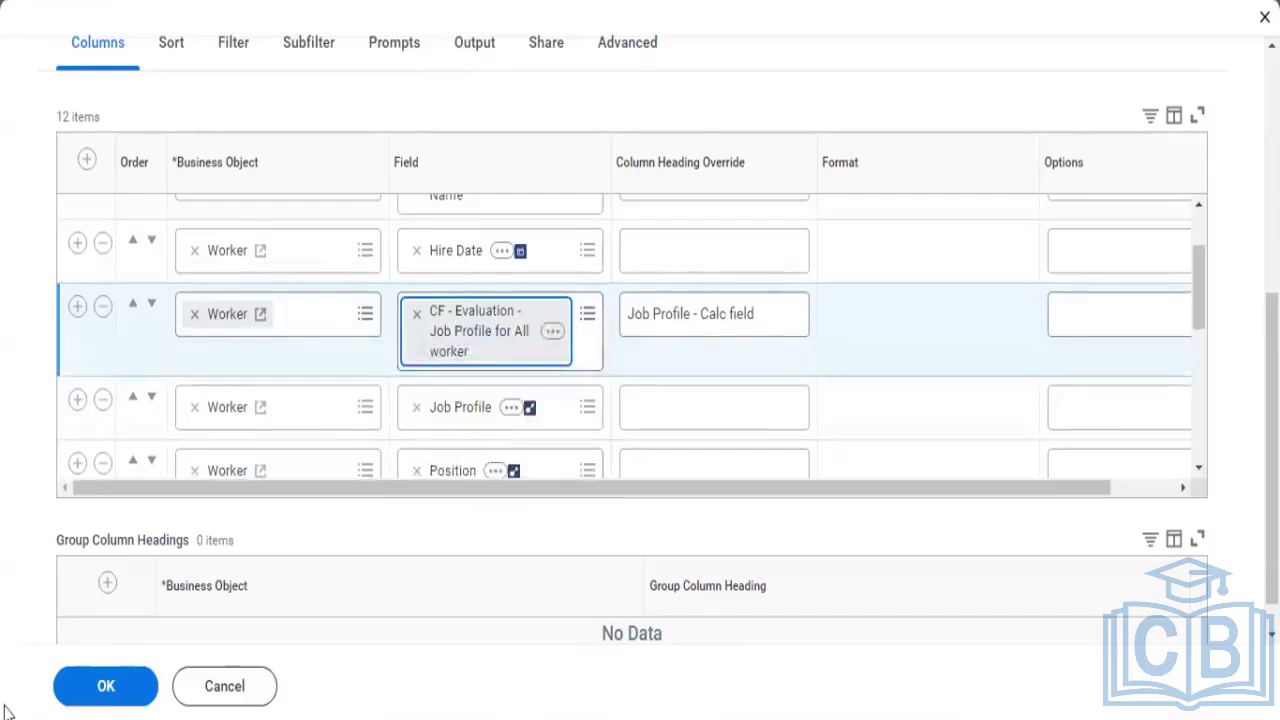
- Save and run CF - All Calc field Report, and check the Job Profile - Calc field column in the output
{"action": "left_click", "coordinate": [102, 700]}
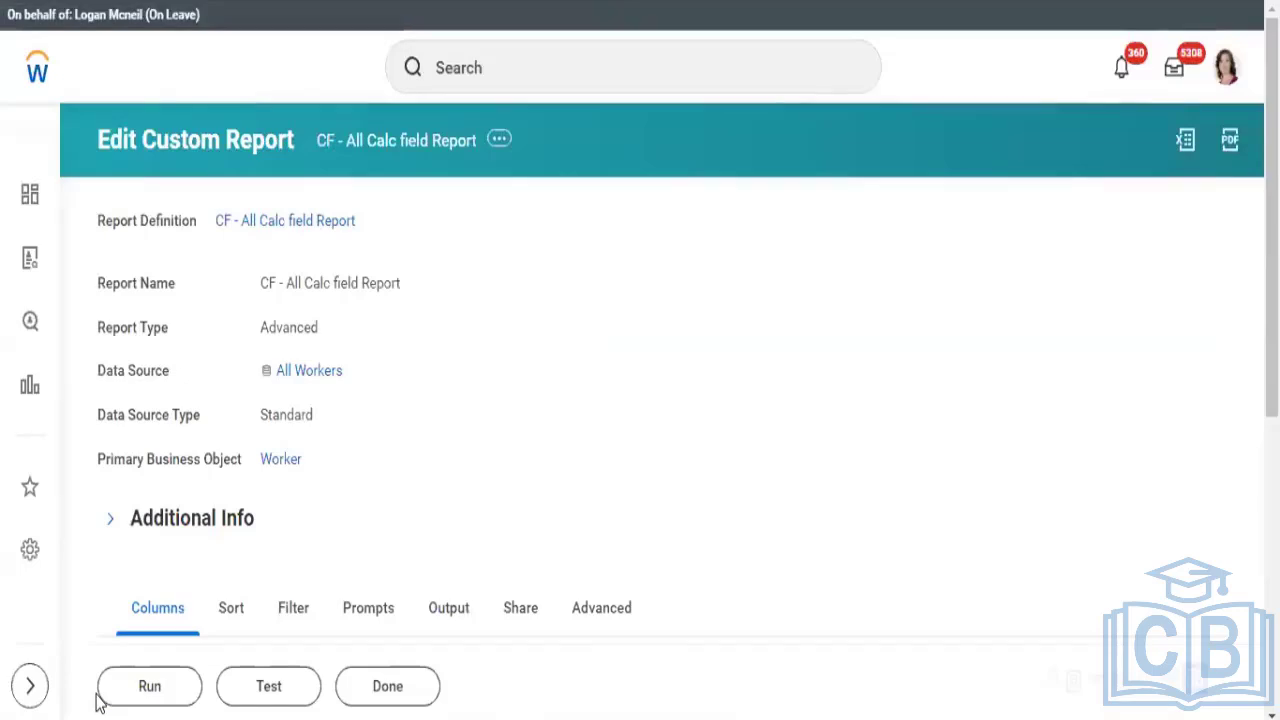
{"action": "left_click", "coordinate": [166, 700]}
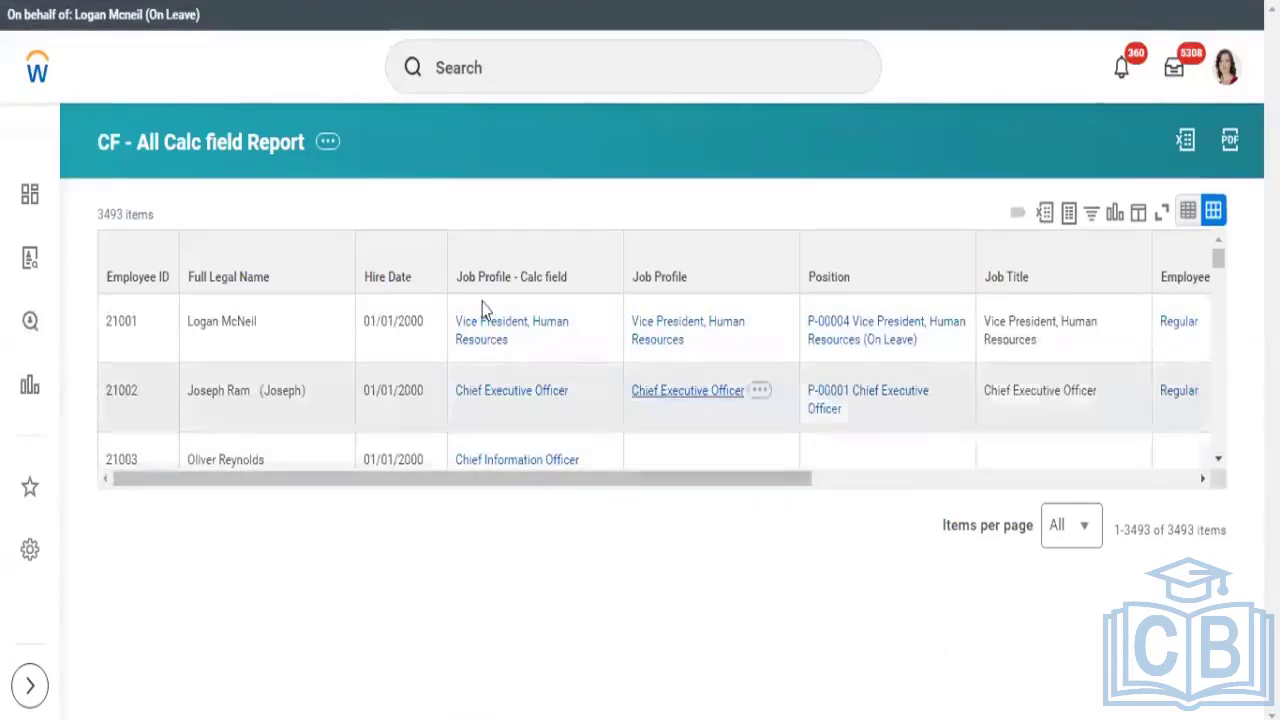
{"action": "left_click", "coordinate": [518, 284]}
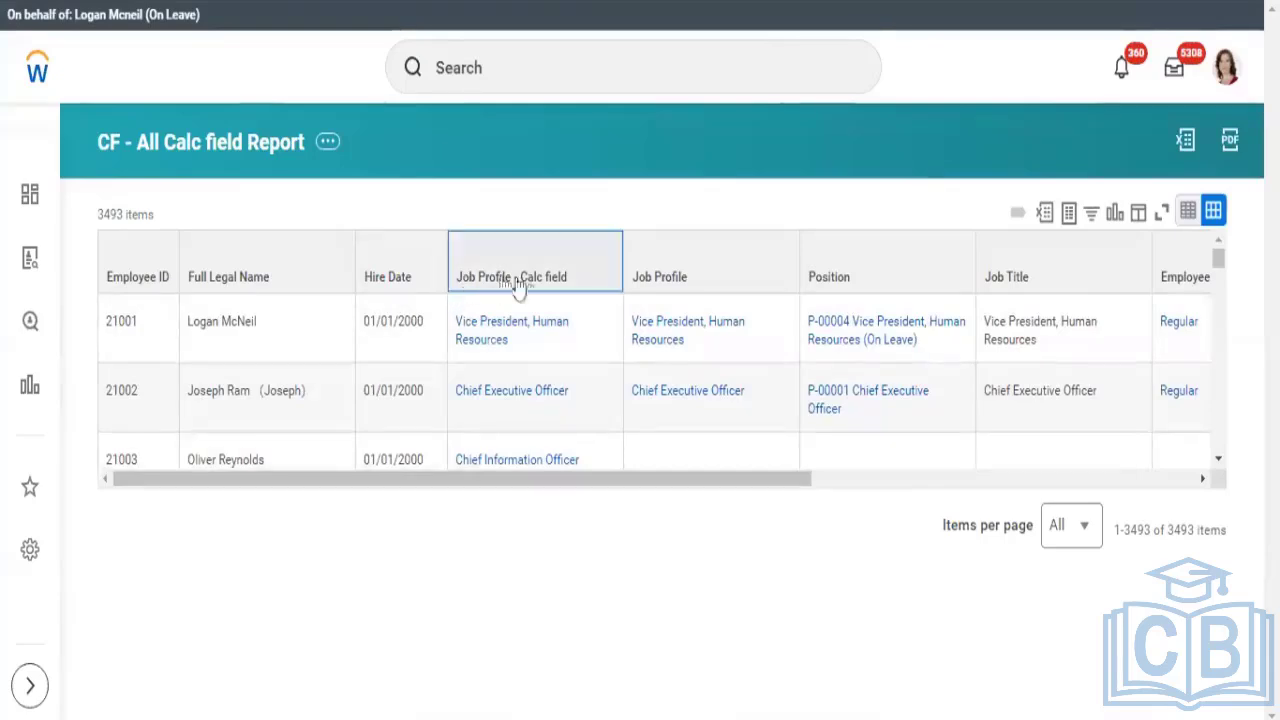
{"action": "left_click", "coordinate": [574, 297]}
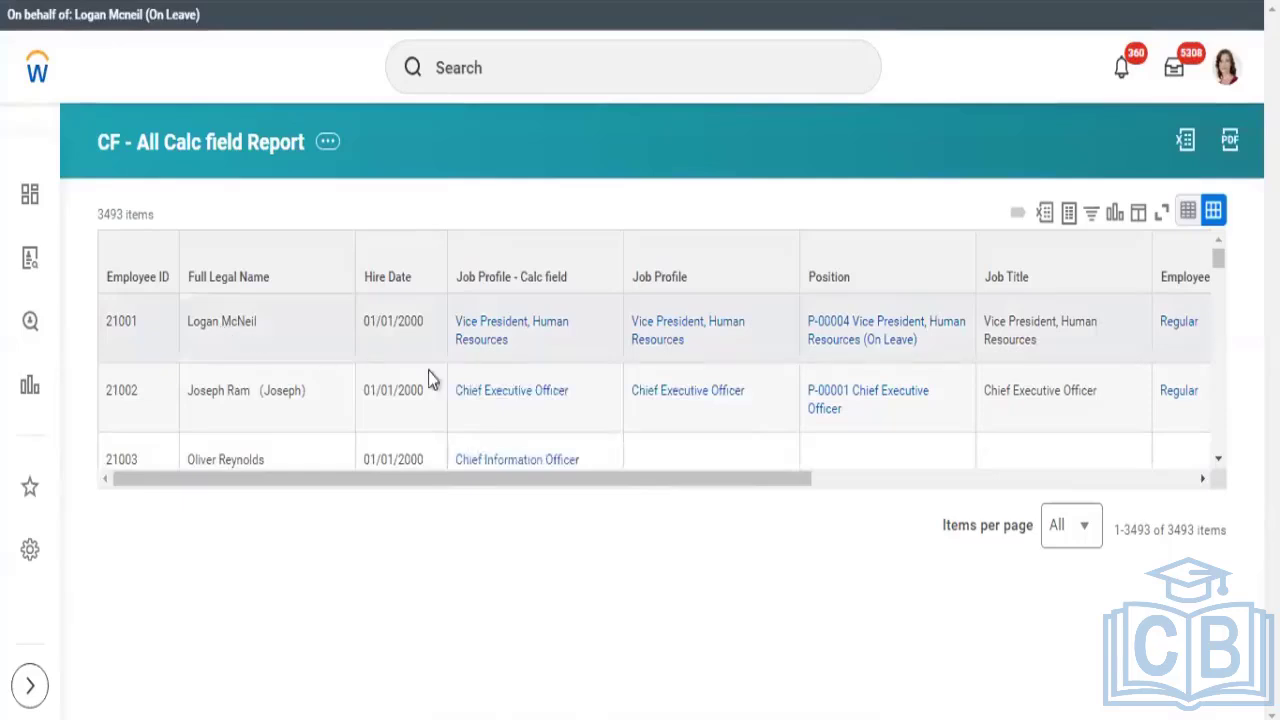
- Compare the Job Profile - Calc field column with the Job Profile, Worker Type and Management Level columns in the report output
{"action": "mouse_move", "coordinate": [478, 330]}
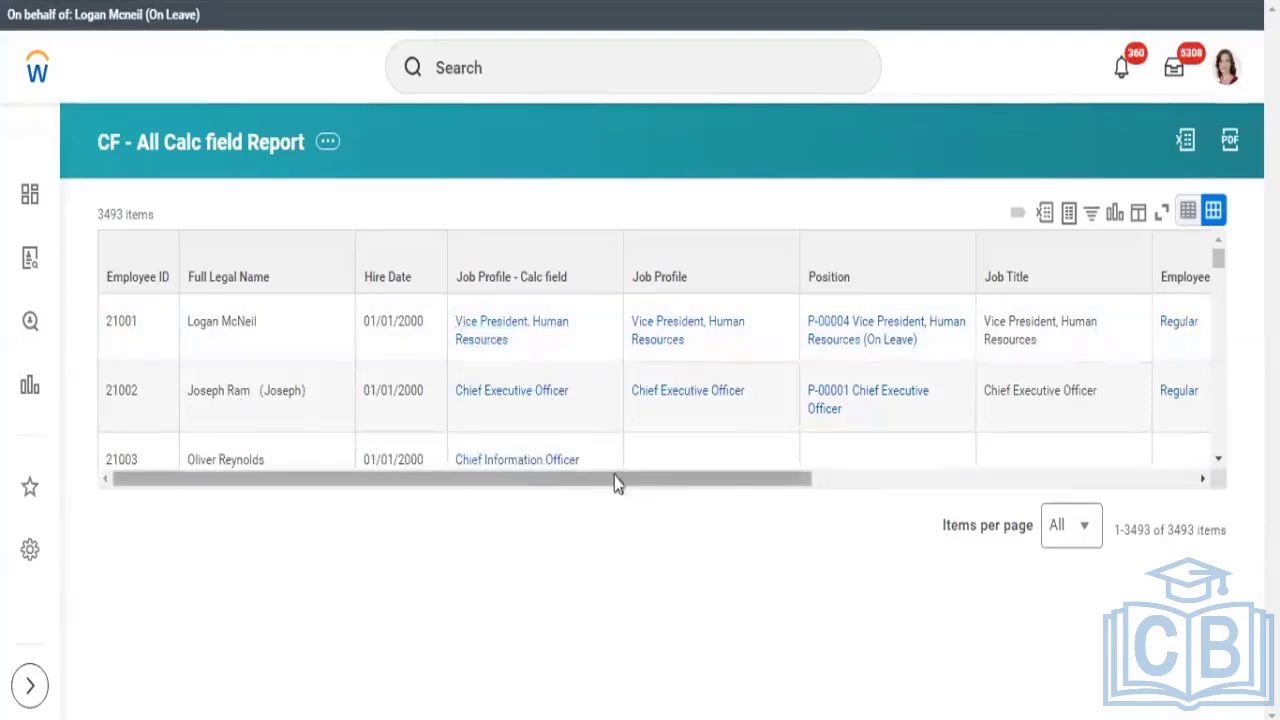
{"action": "left_click", "coordinate": [1218, 459]}
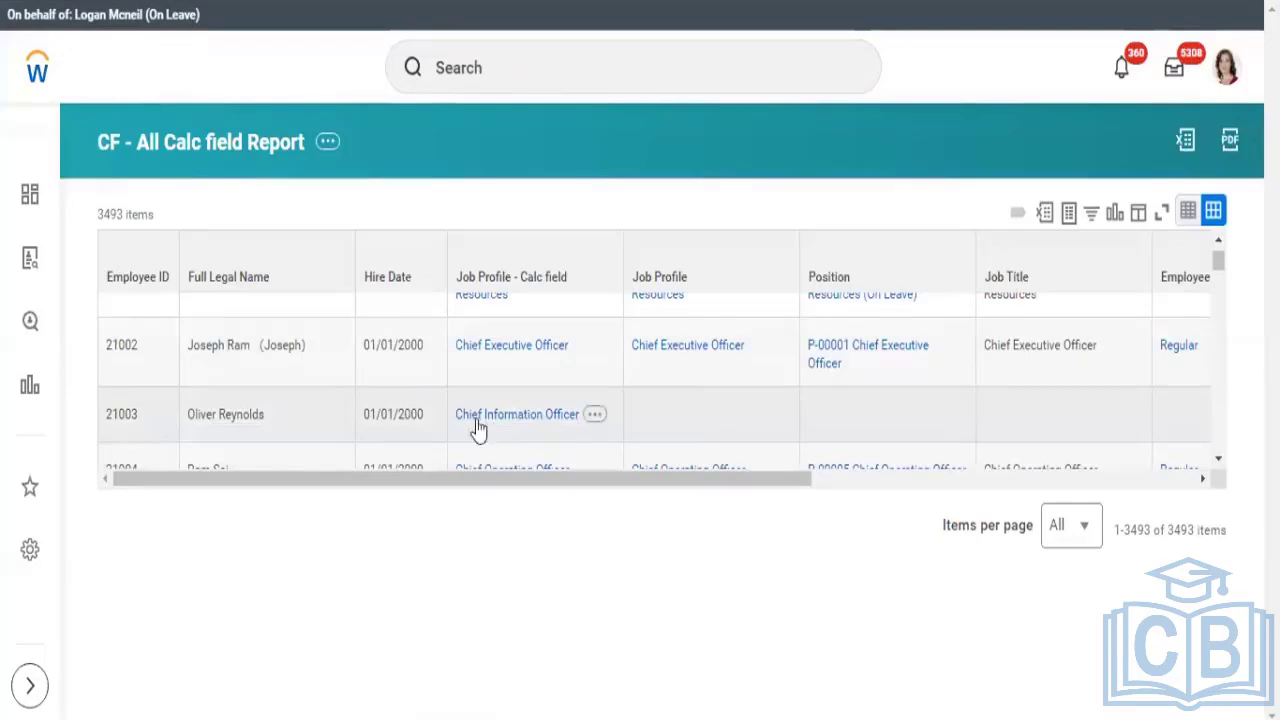
{"action": "mouse_move", "coordinate": [517, 428]}
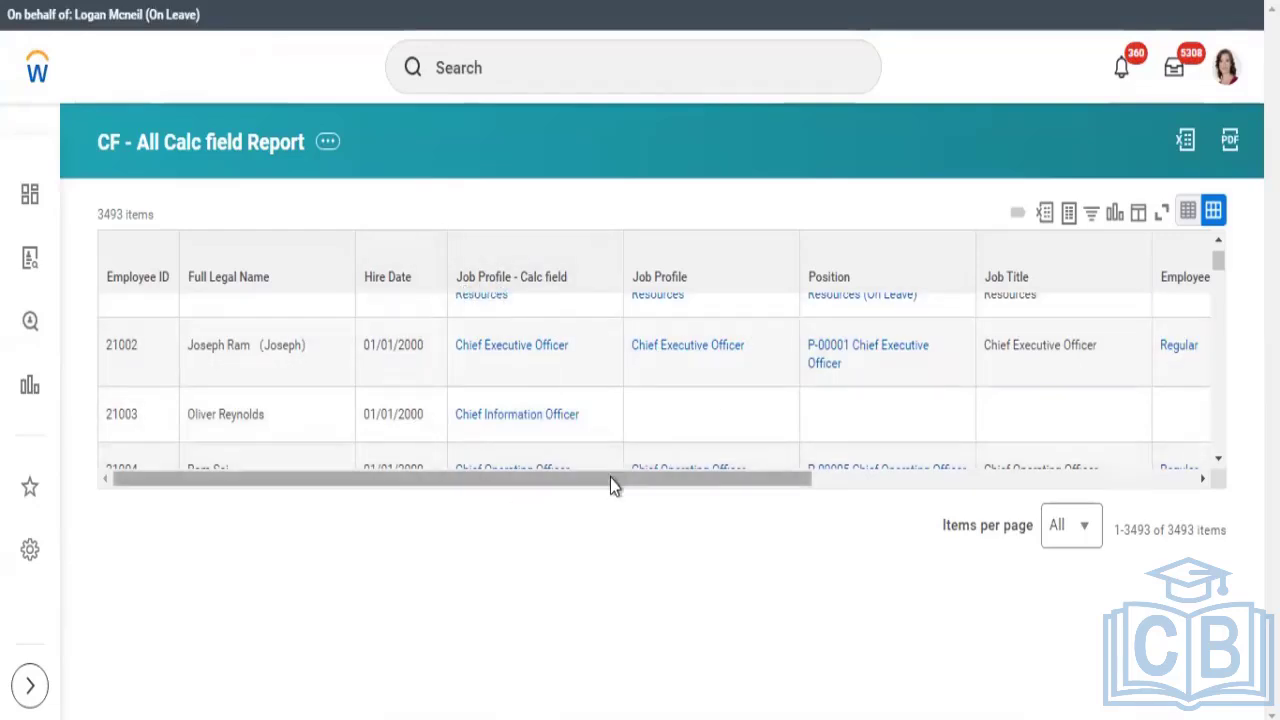
{"action": "left_click_drag", "start_coordinate": [610, 484], "coordinate": [908, 525]}
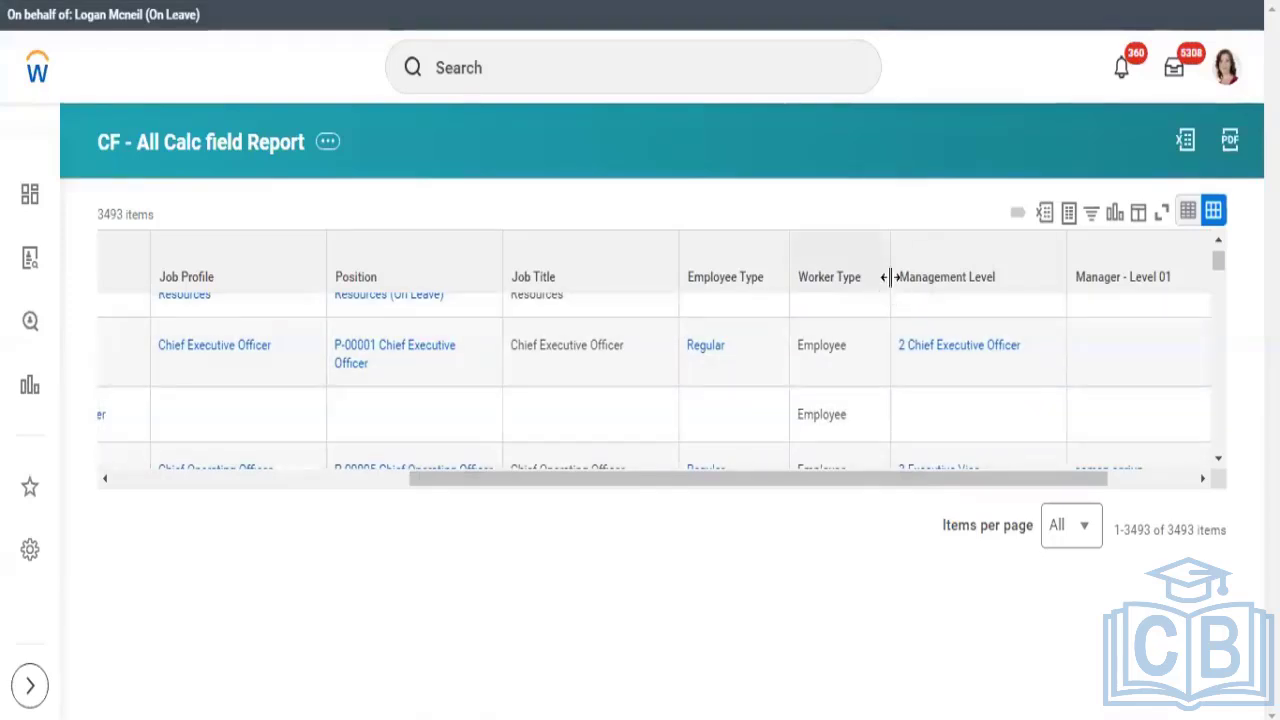
{"action": "left_click", "coordinate": [1012, 292]}
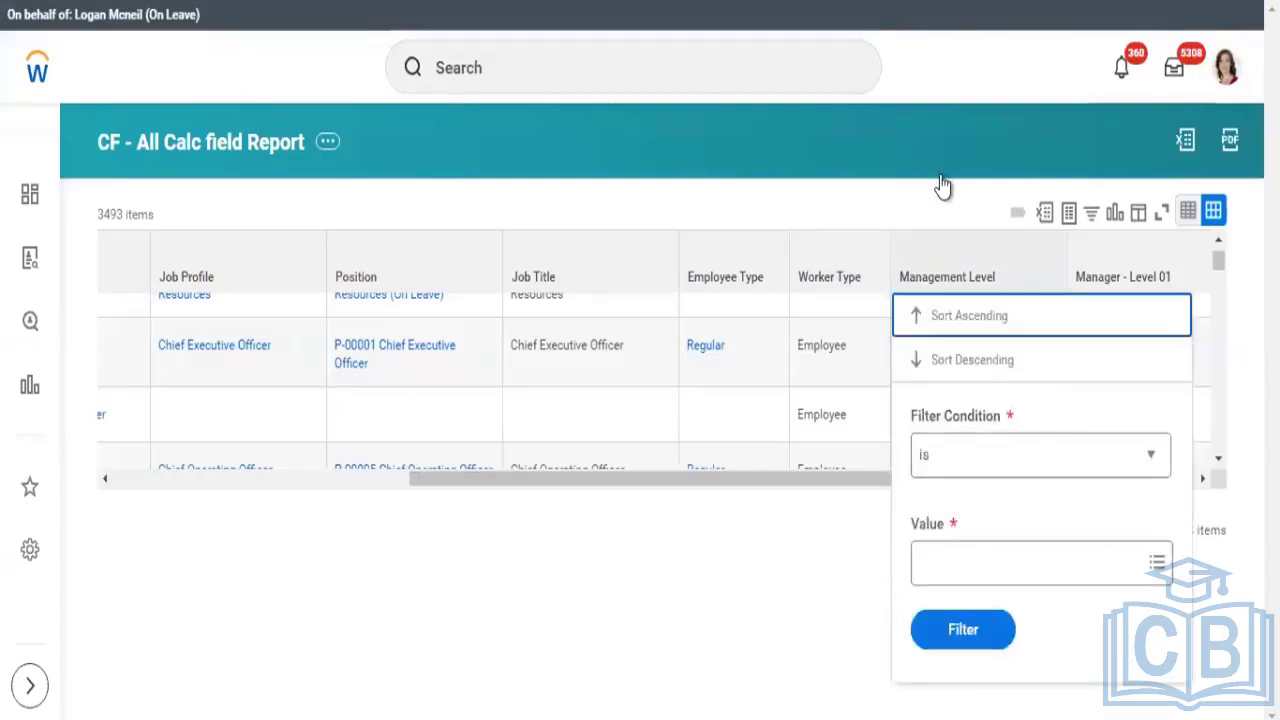
{"action": "left_click", "coordinate": [754, 523]}
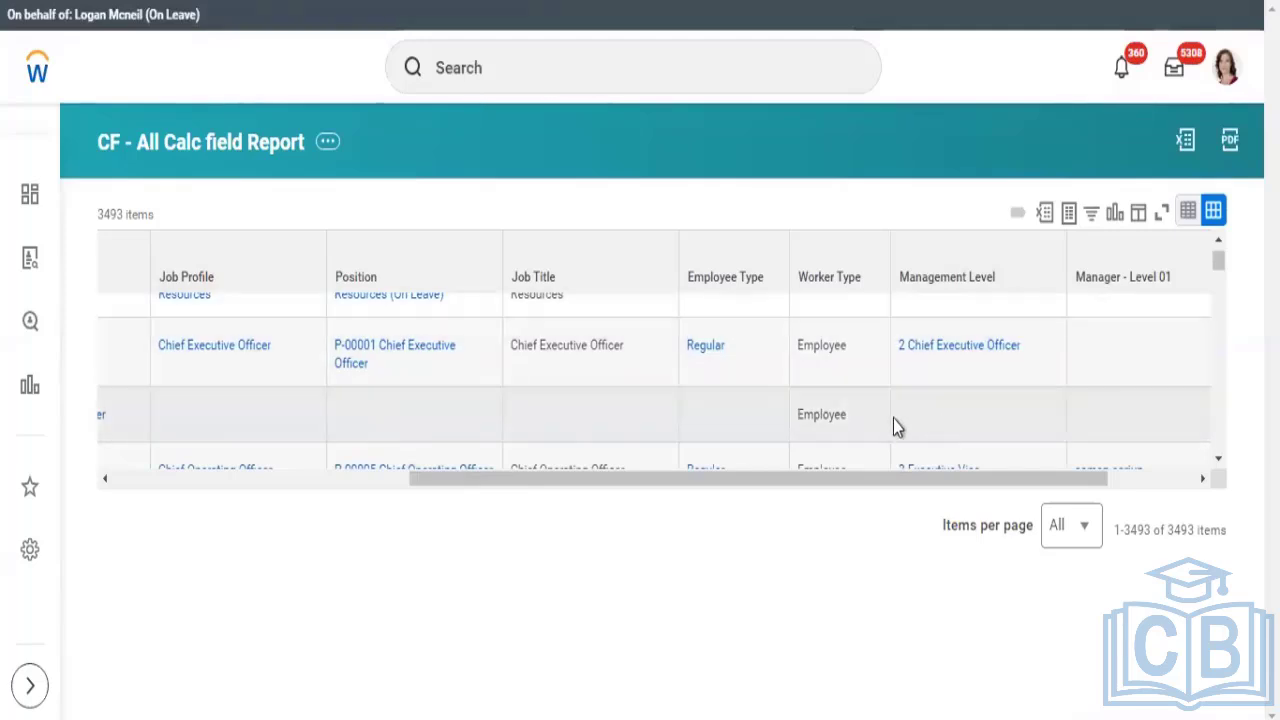
{"action": "left_click", "coordinate": [947, 420]}
- Examine the contingent worker rows across the report's columns, from Employee ID to Total Base Pay - Amount
{"action": "left_click_drag", "start_coordinate": [420, 478], "coordinate": [92, 472]}
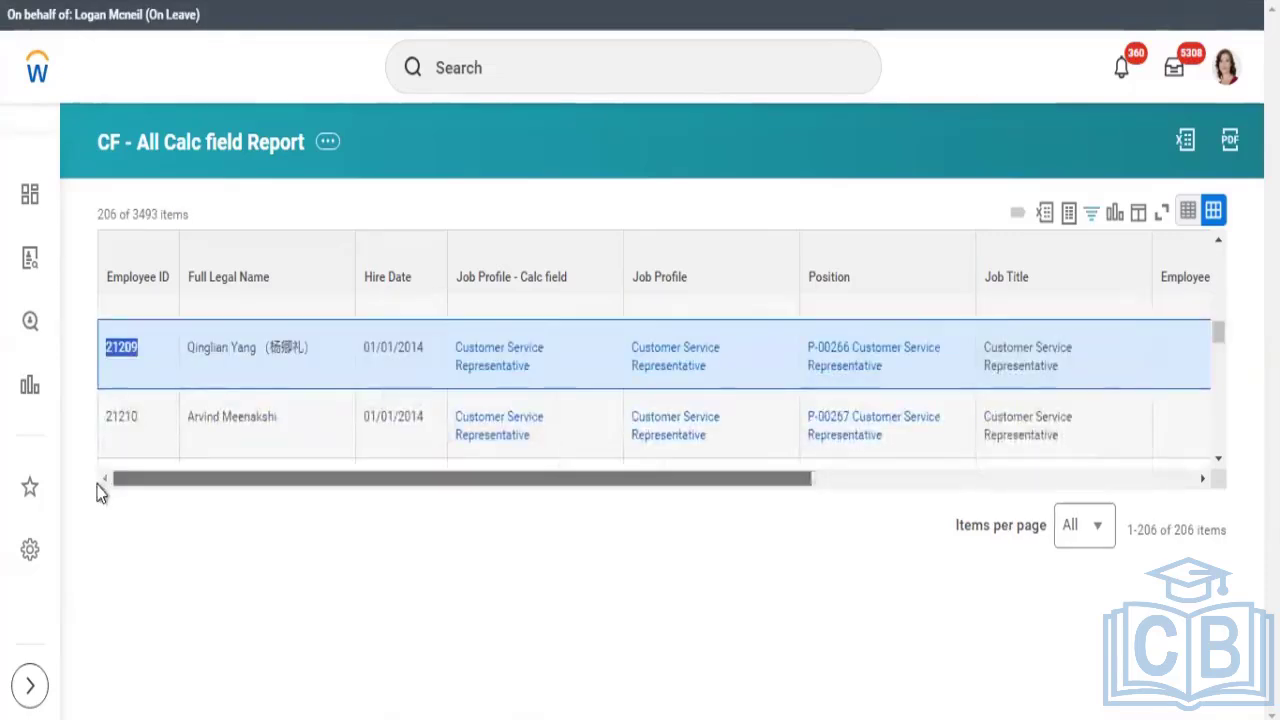
{"action": "left_click", "coordinate": [432, 208]}
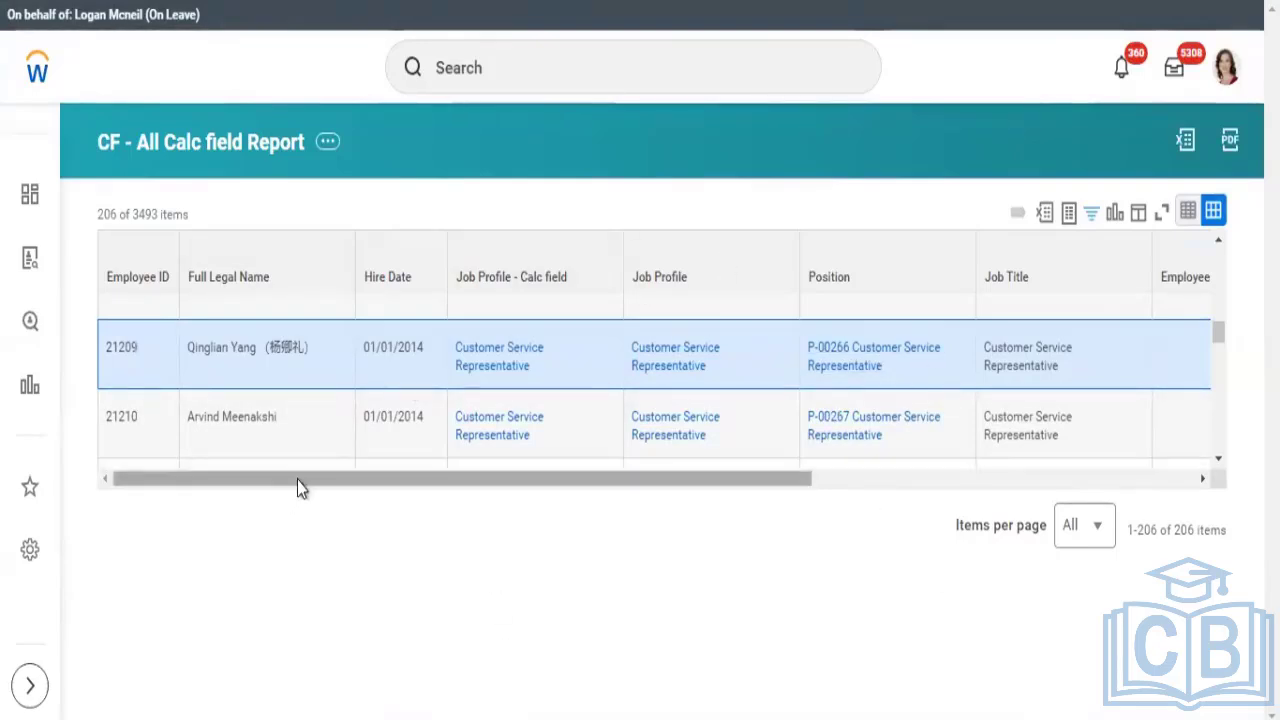
{"action": "left_click_drag", "start_coordinate": [297, 480], "coordinate": [926, 574]}
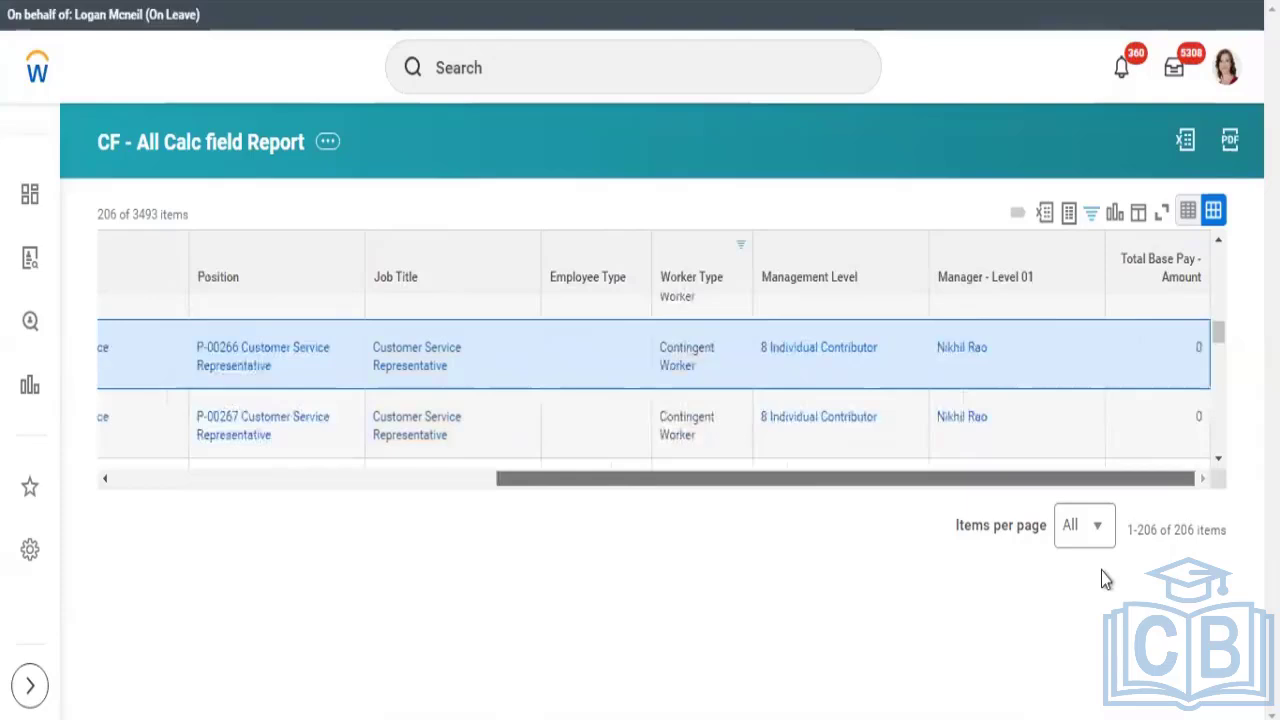
{"action": "left_click_drag", "start_coordinate": [1101, 571], "coordinate": [194, 496]}
- Open CF - All Calc field Report for editing and review its list of column fields
{"action": "left_click", "coordinate": [327, 141]}
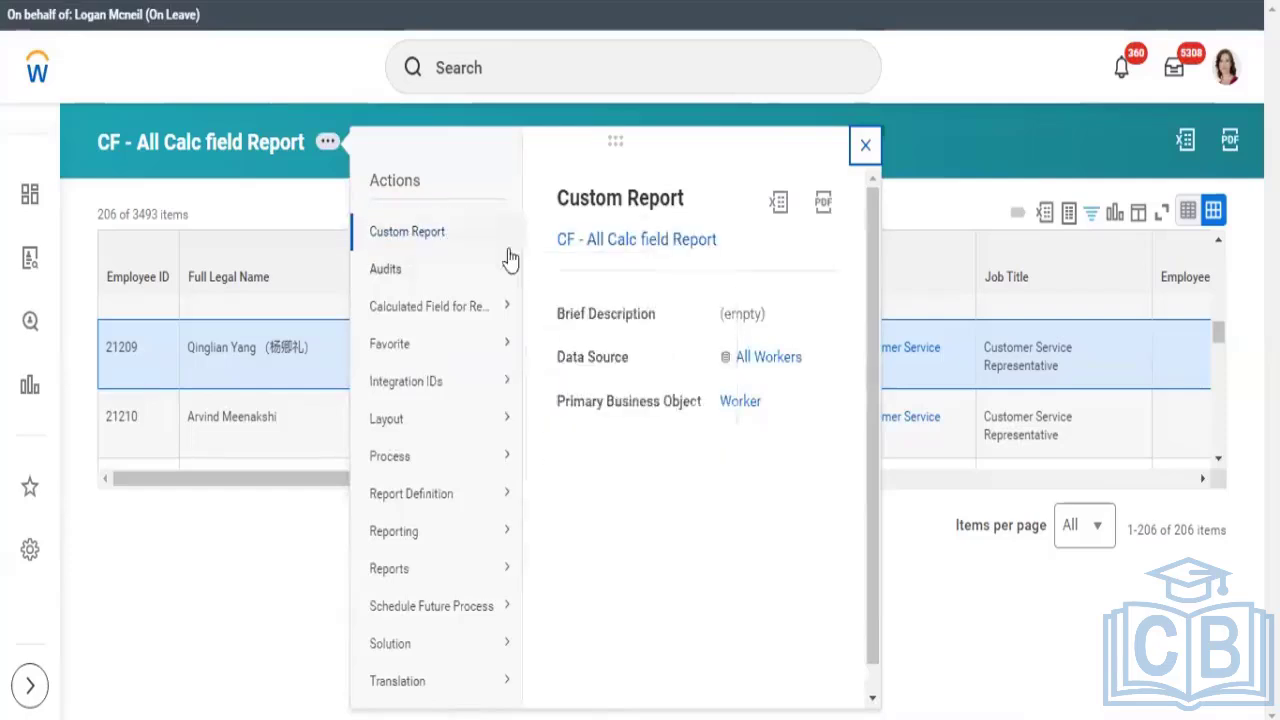
{"action": "mouse_move", "coordinate": [437, 237]}
{"action": "left_click", "coordinate": [550, 239]}
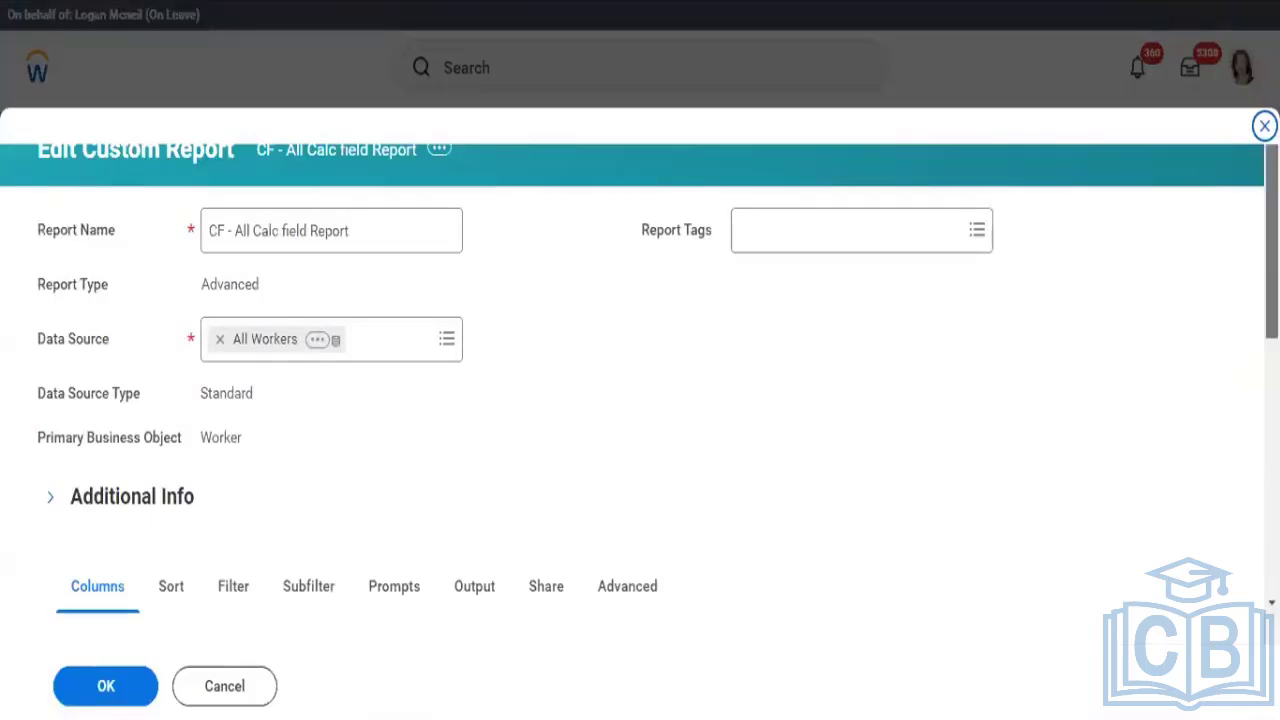
{"action": "scroll", "coordinate": [1237, 344], "scroll_direction": "down", "scroll_amount": 5}
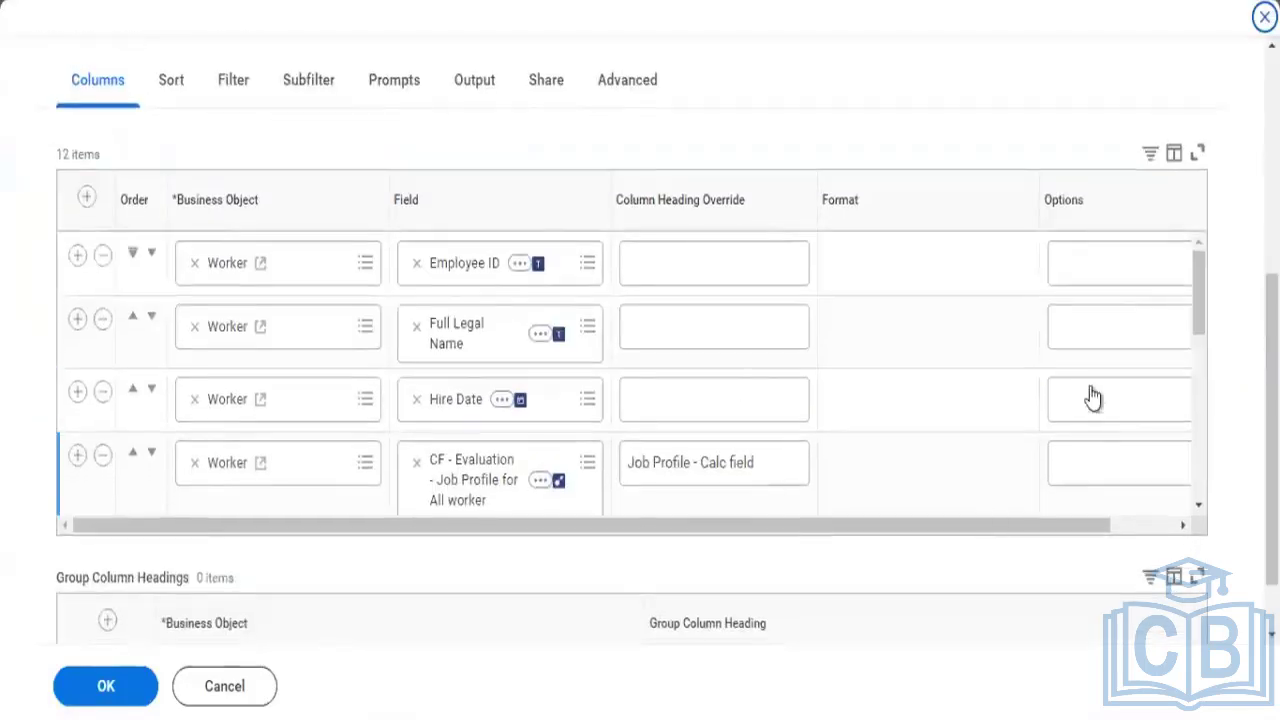
{"action": "scroll", "coordinate": [1202, 315], "scroll_direction": "down", "scroll_amount": 2}
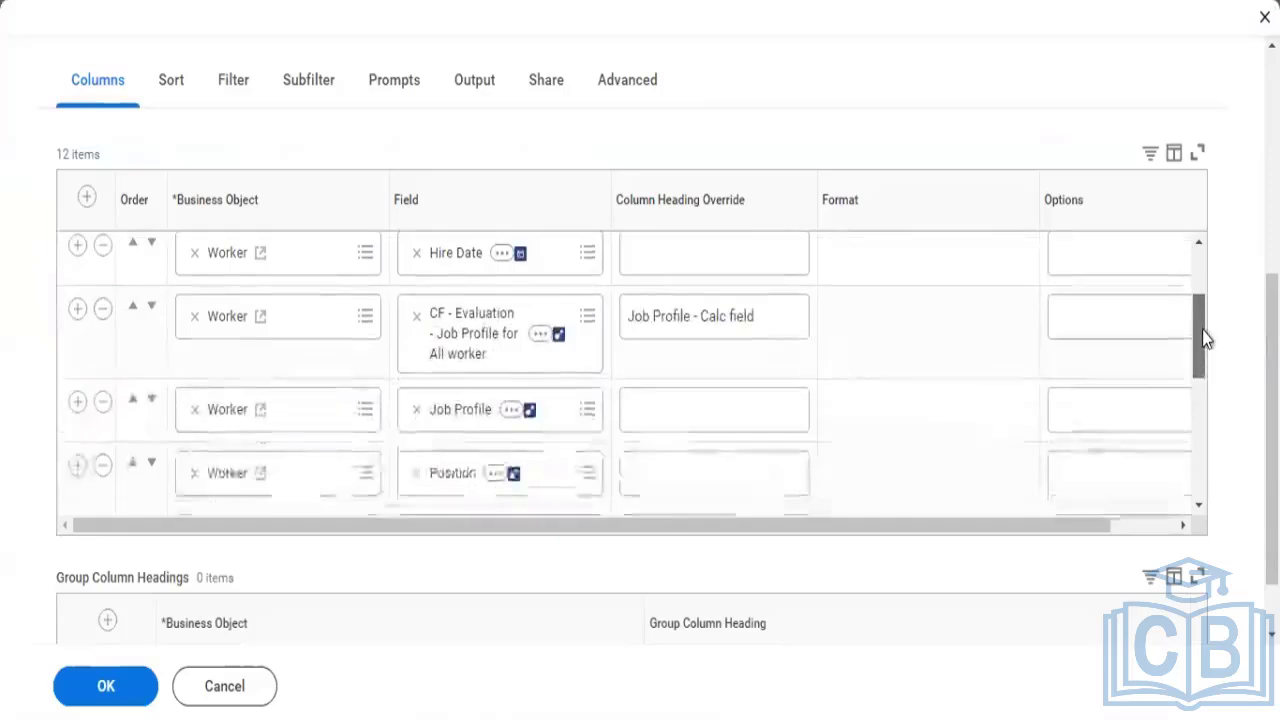
{"action": "left_click_drag", "start_coordinate": [1202, 330], "coordinate": [1191, 449]}
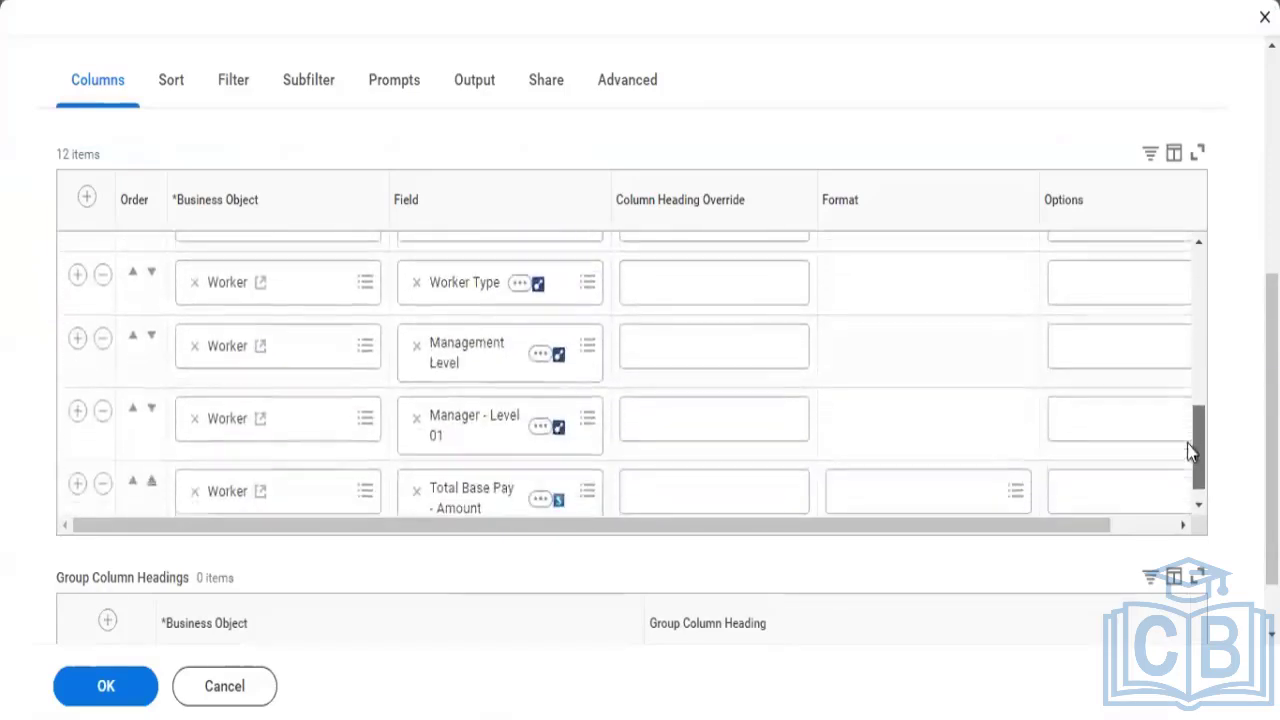
- Save the CF - All Calc field Report definition and run the report
{"action": "left_click", "coordinate": [107, 694]}
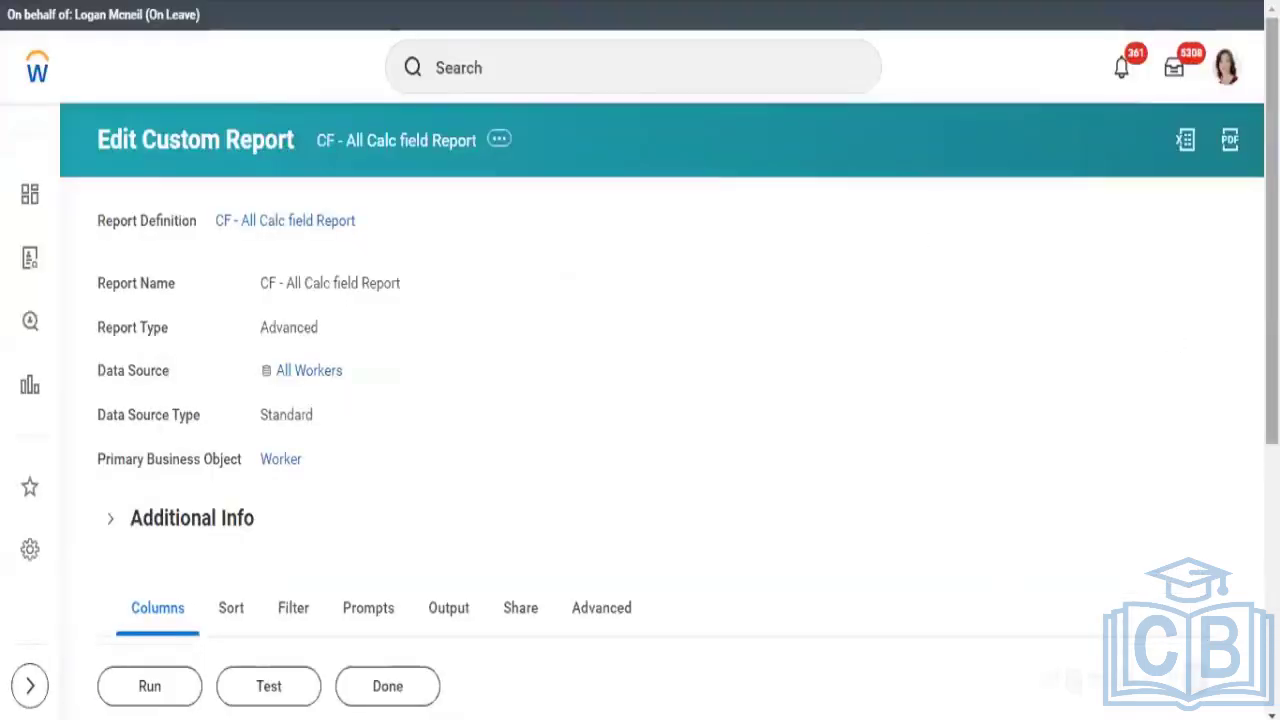
{"action": "scroll", "coordinate": [640, 400], "scroll_direction": "down", "scroll_amount": 5}
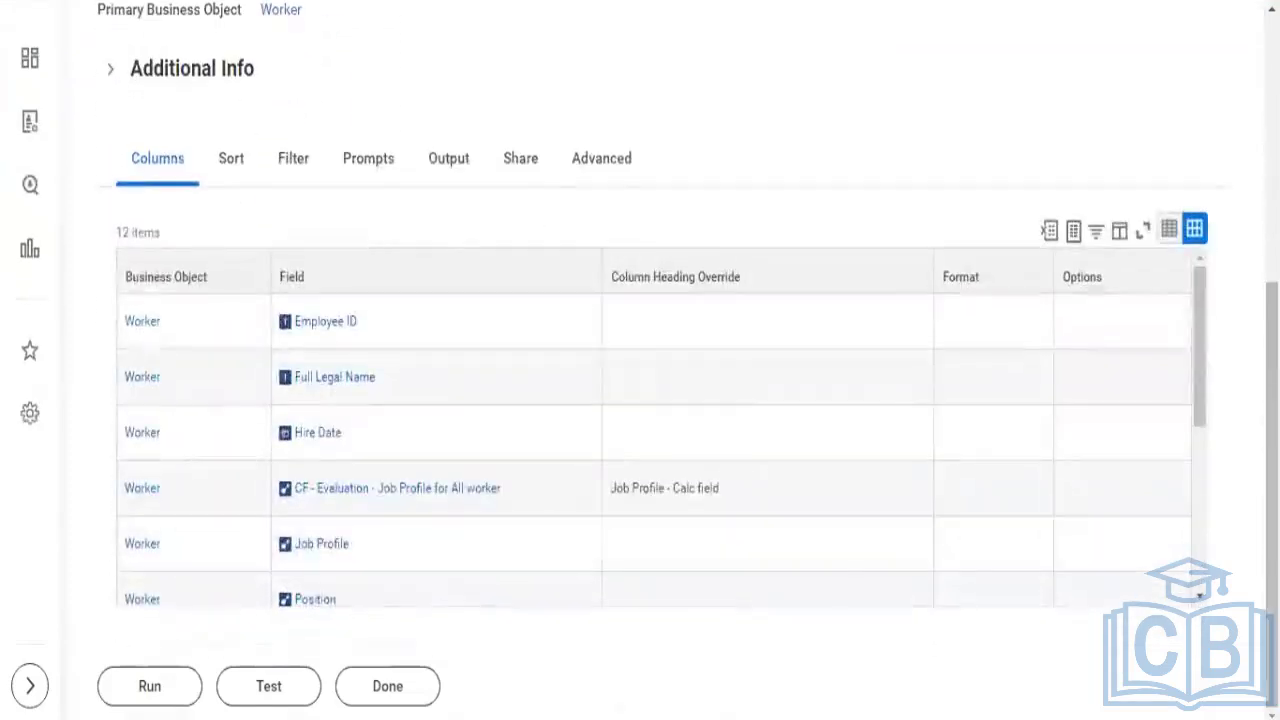
{"action": "left_click", "coordinate": [156, 692]}
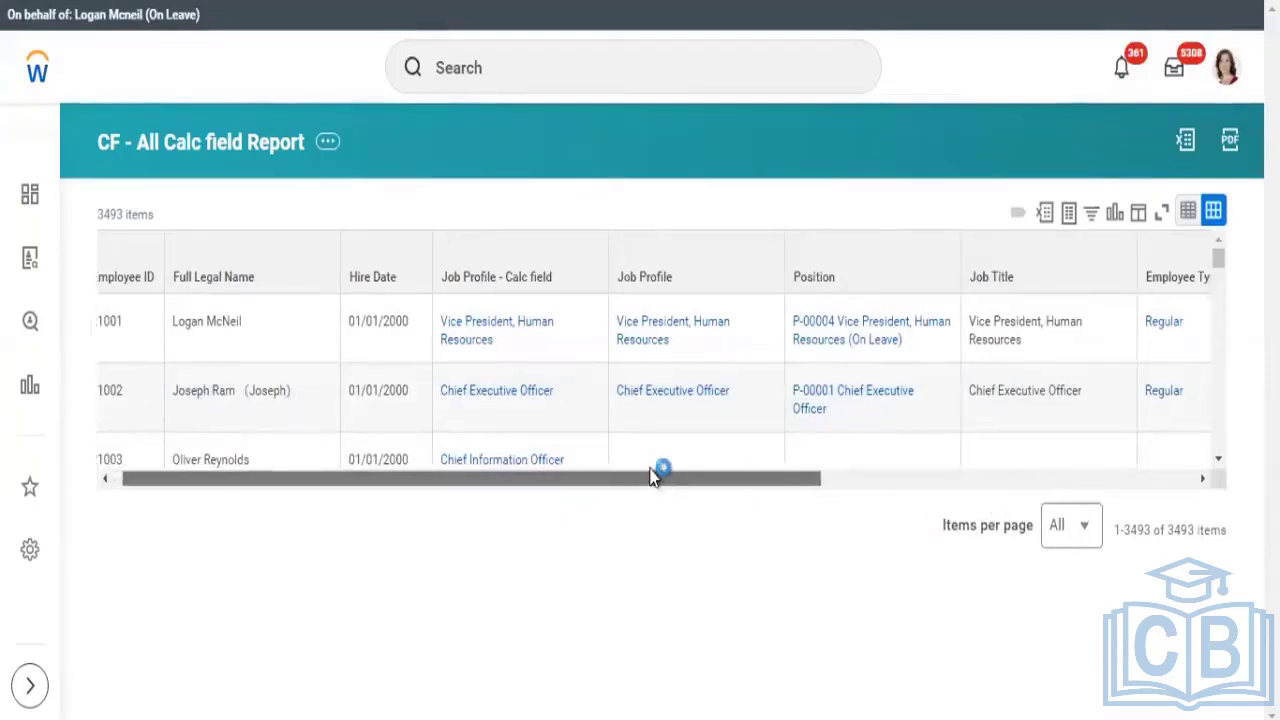
- Examine the Management Level column alongside Worker Type and Manager - Level 01 for several employees in the report output
{"action": "scroll", "coordinate": [660, 477], "scroll_direction": "right", "scroll_amount": 5}
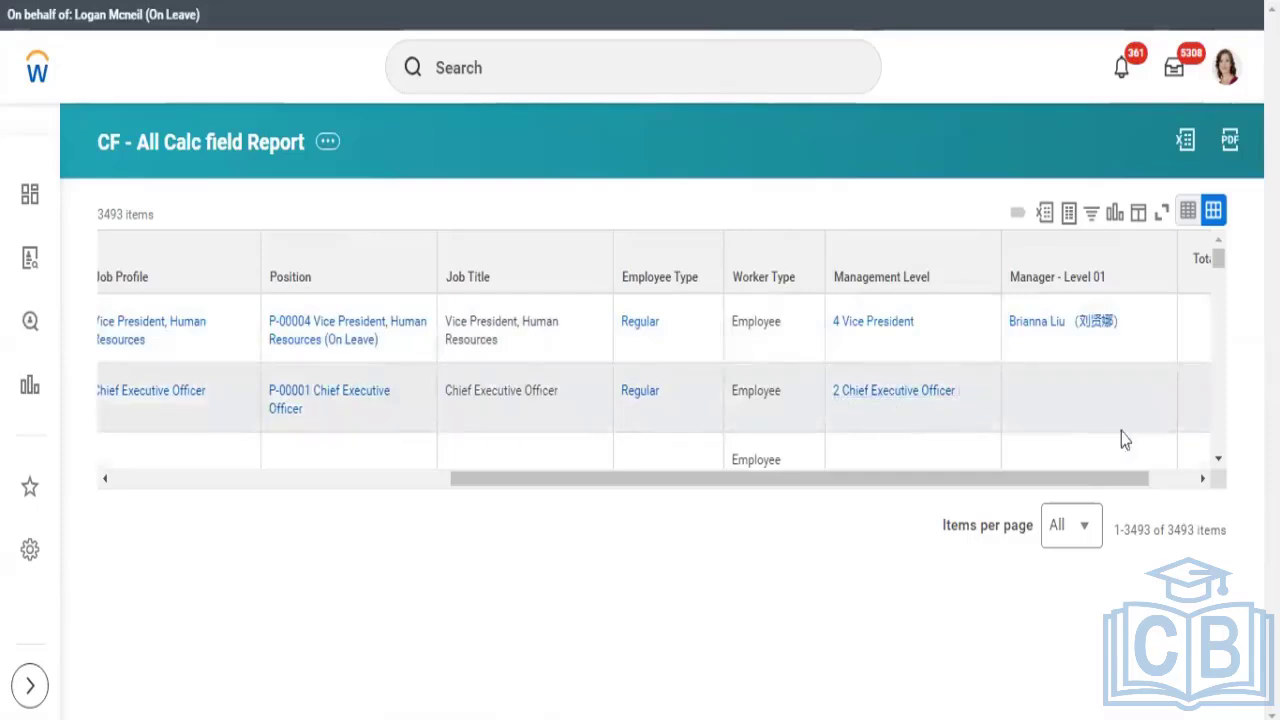
{"action": "scroll", "coordinate": [1218, 460], "scroll_direction": "down", "scroll_amount": 3}
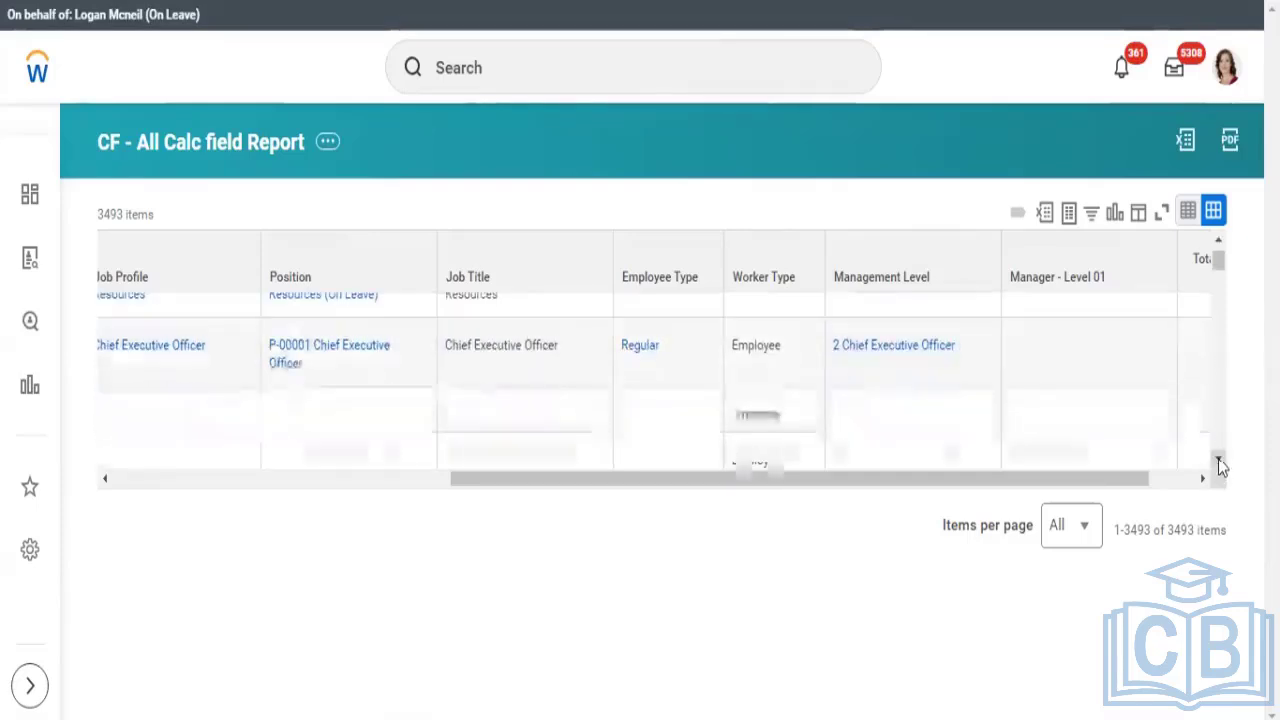
{"action": "scroll", "coordinate": [1220, 462], "scroll_direction": "down", "scroll_amount": 3}
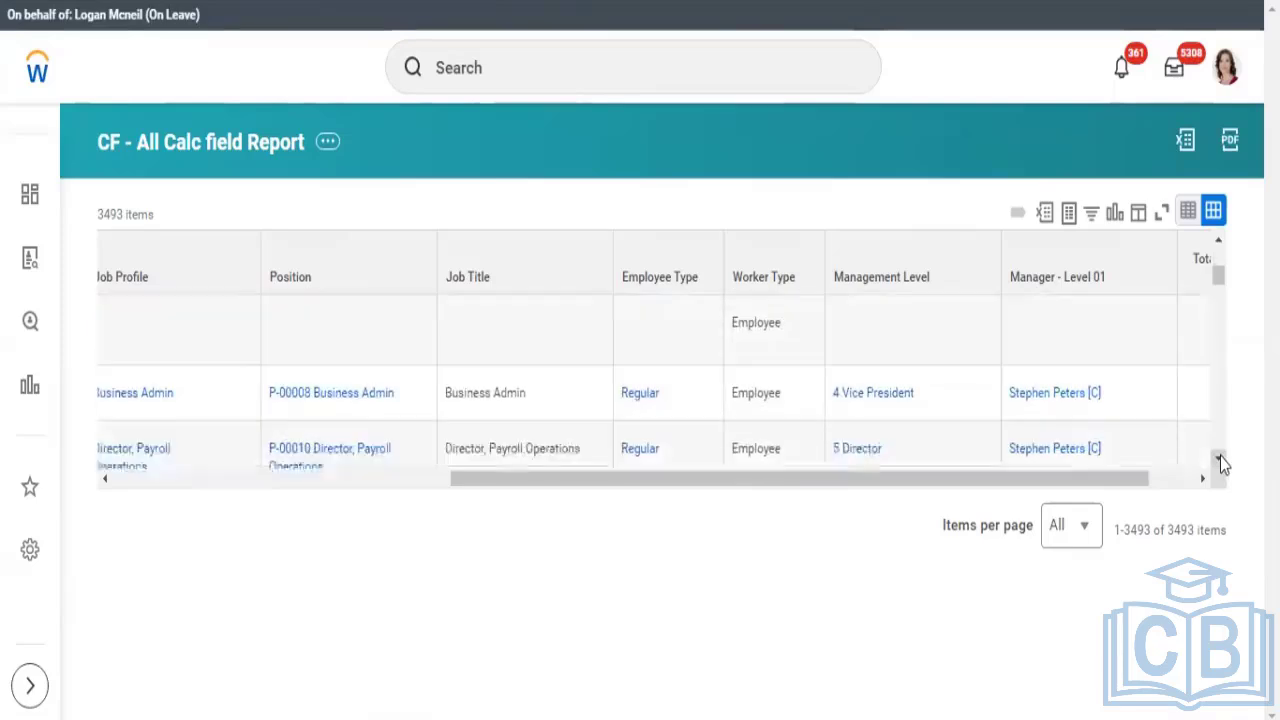
{"action": "scroll", "coordinate": [1220, 465], "scroll_direction": "down", "scroll_amount": 3}
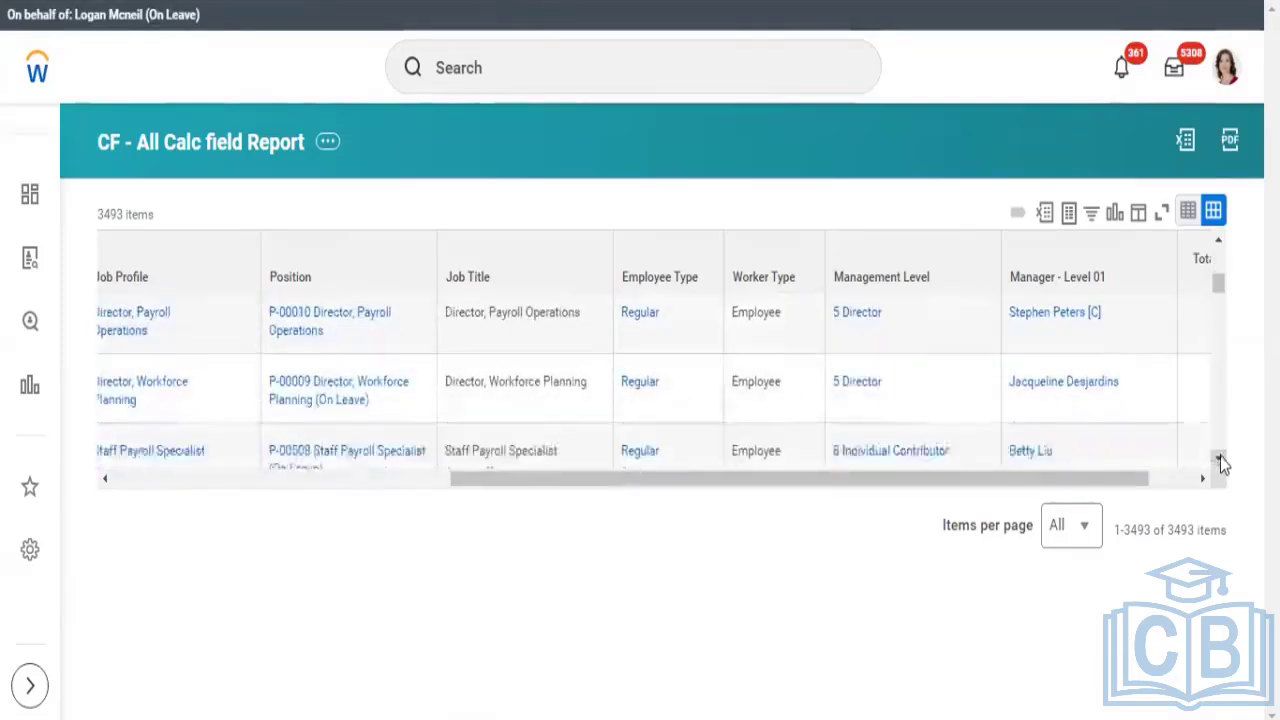
{"action": "scroll", "coordinate": [1220, 463], "scroll_direction": "down", "scroll_amount": 2}
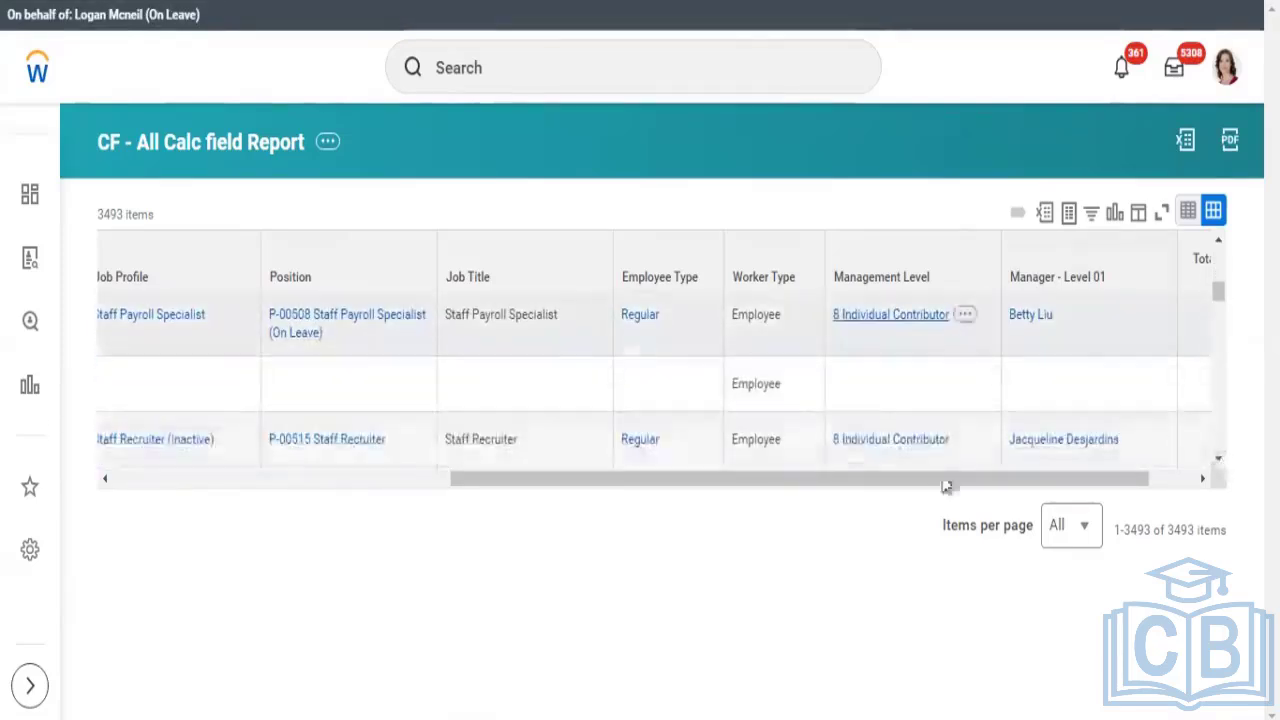
{"action": "mouse_move", "coordinate": [870, 322]}
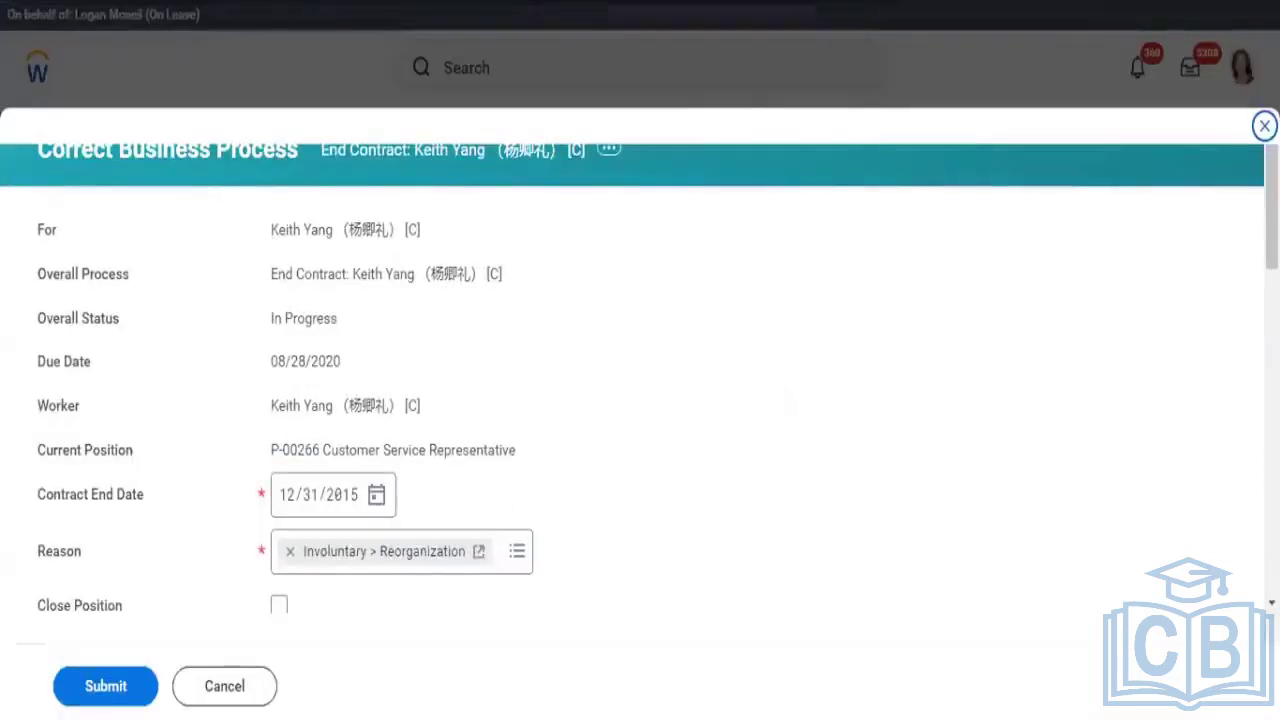
- Cancel the correction of the End Contract business process and dismiss the report notification
{"action": "right_click", "coordinate": [622, 0]}
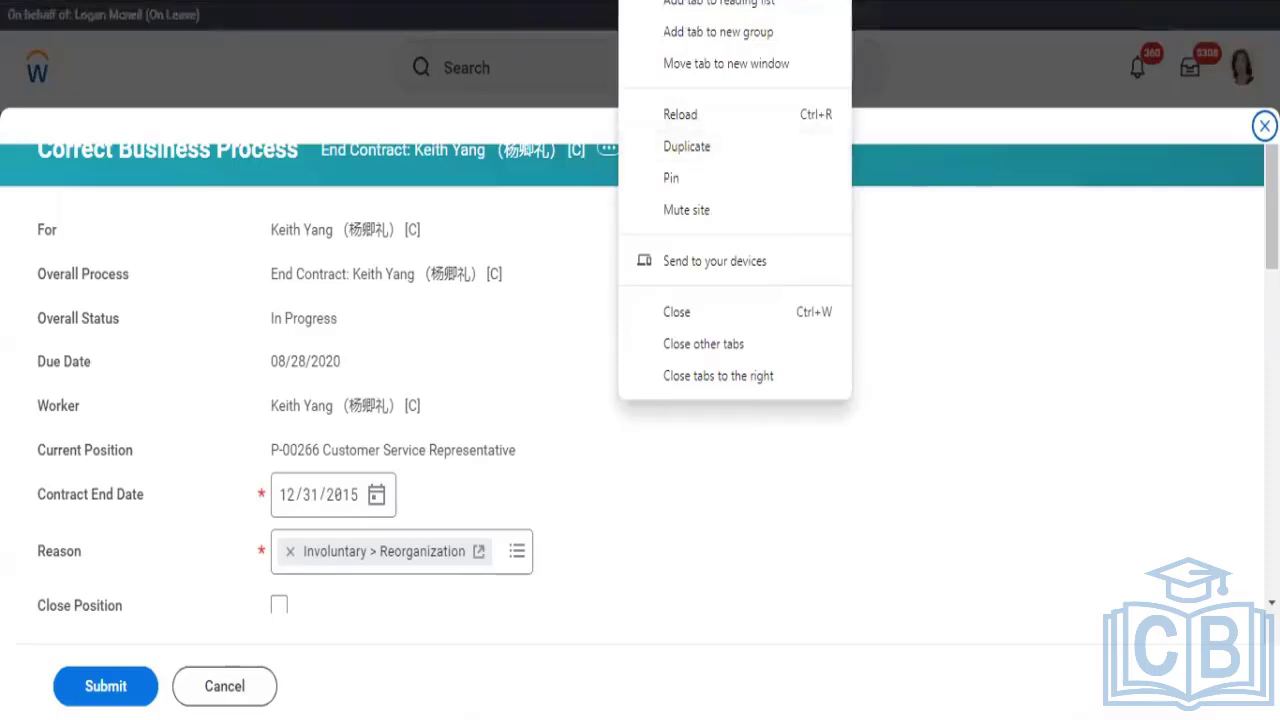
{"action": "left_click", "coordinate": [266, 700]}
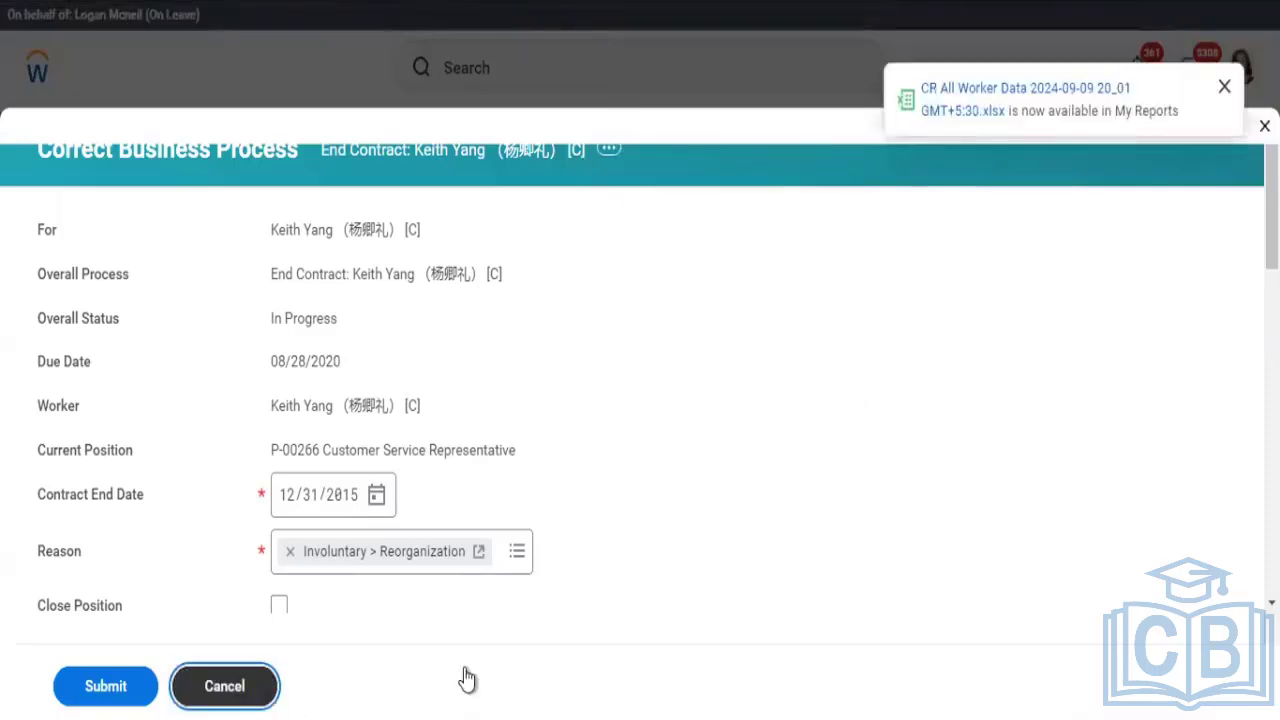
{"action": "left_click", "coordinate": [1224, 87]}
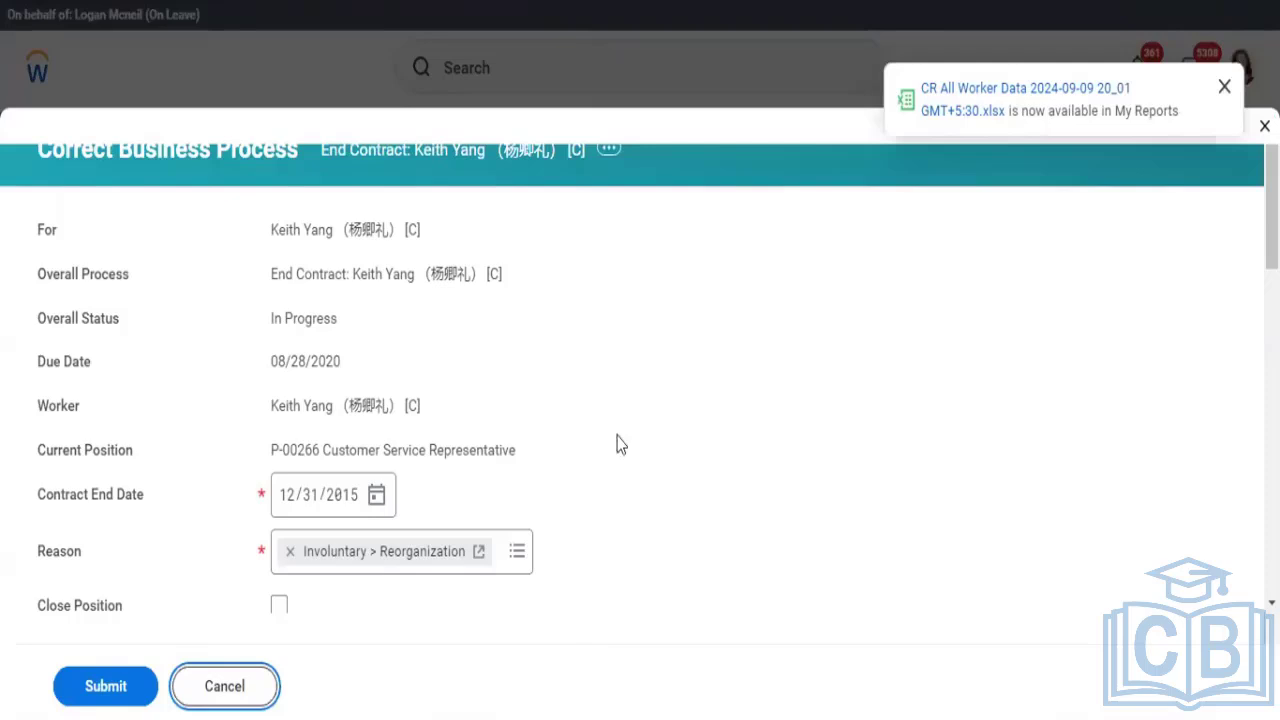
{"action": "left_click", "coordinate": [240, 686]}
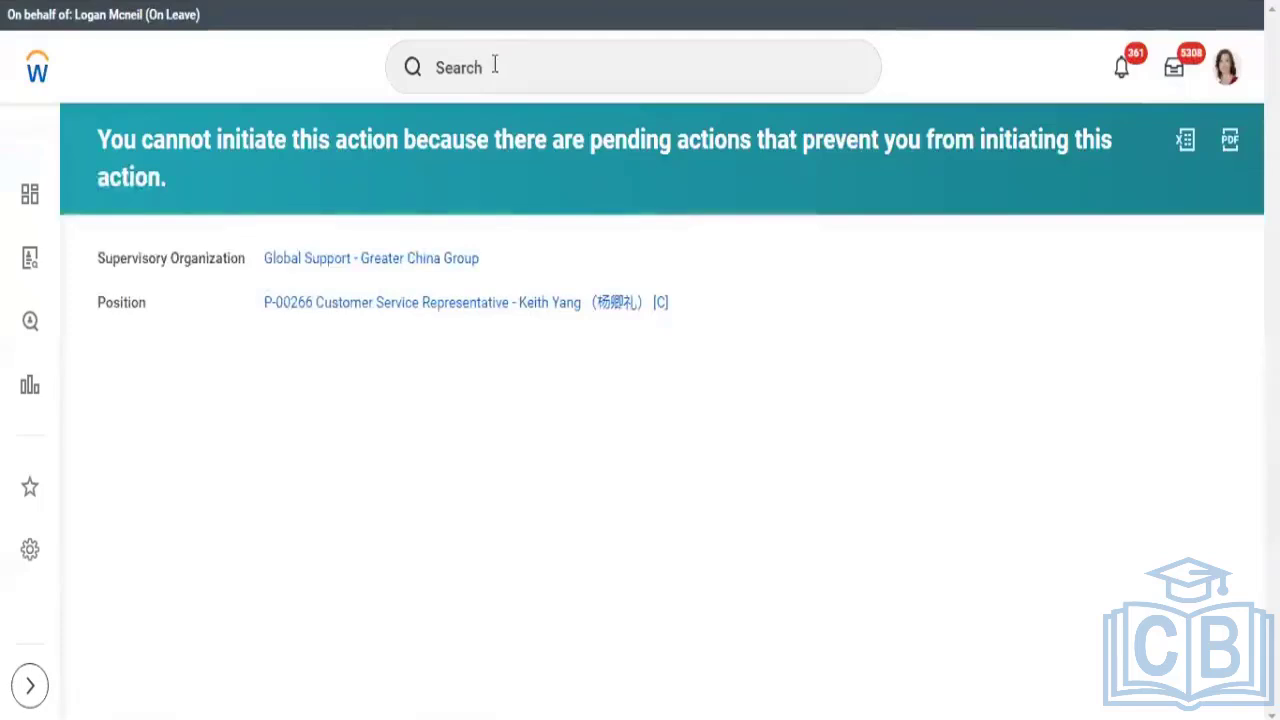
- Search for "create calc field" and open the Create Calculated Field task
{"action": "left_click", "coordinate": [500, 66]}
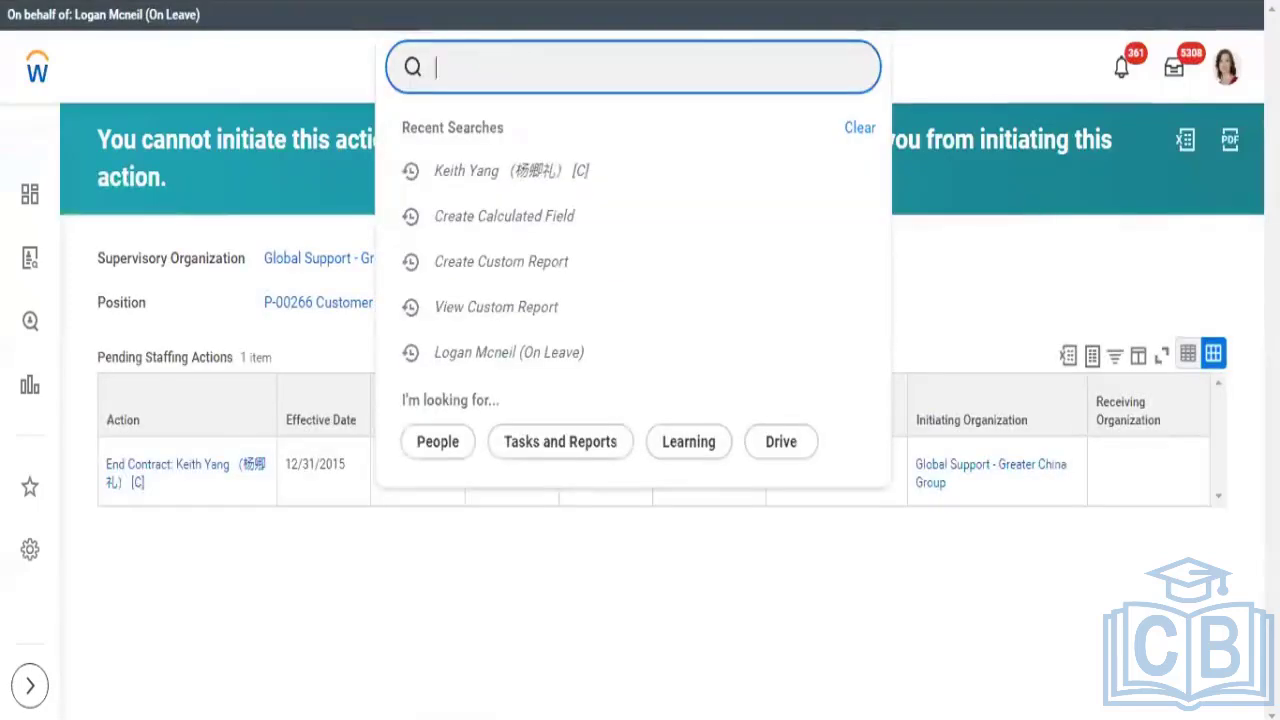
{"action": "type", "text": "cre"}
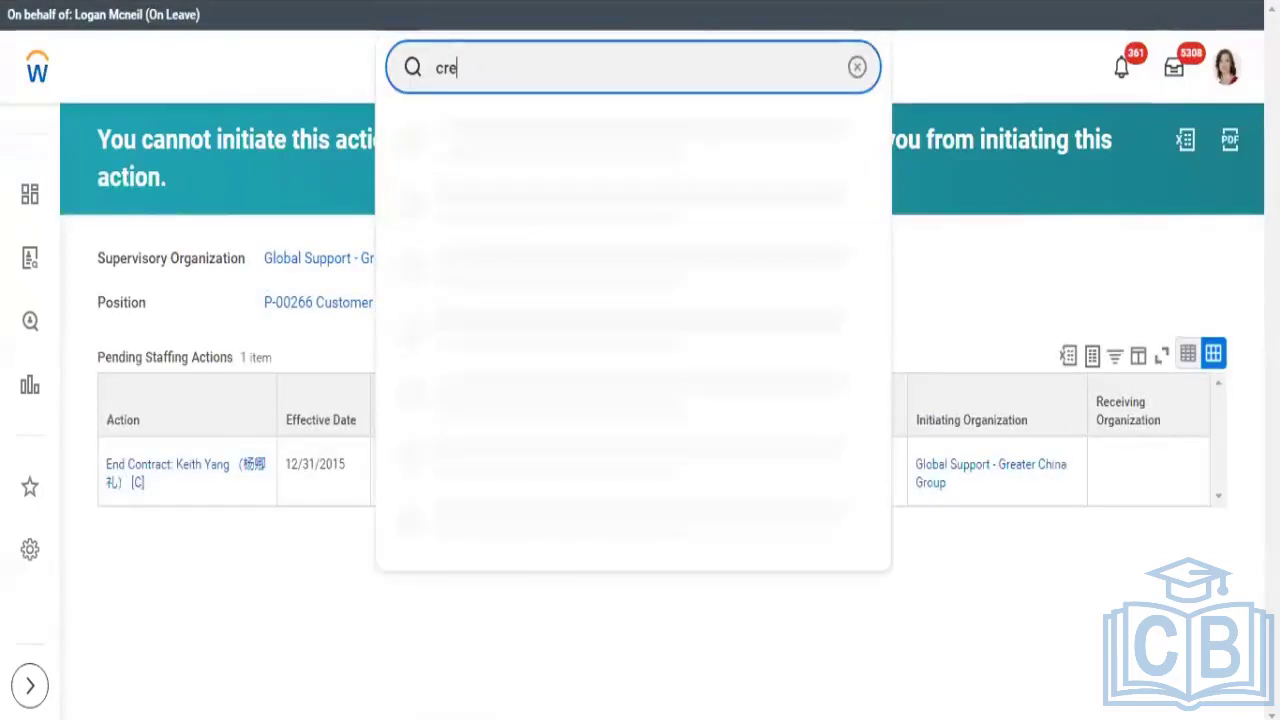
{"action": "type", "text": "ate"}
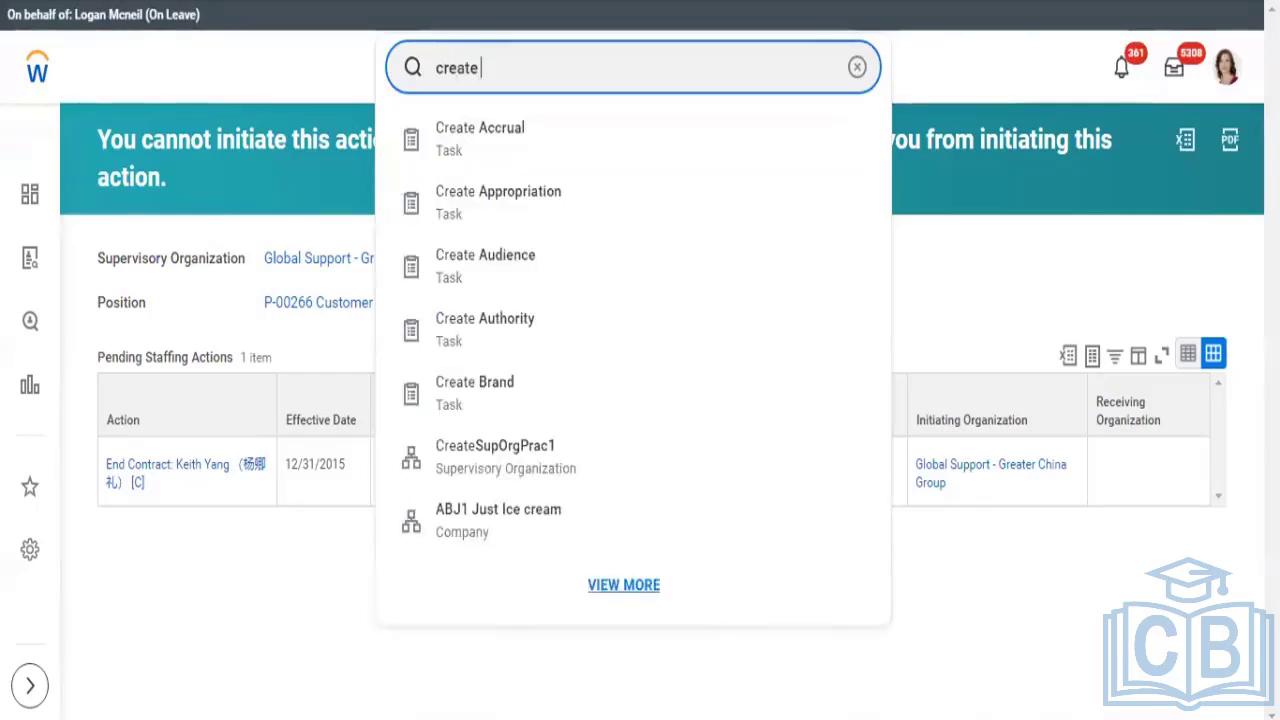
{"action": "type", "text": " ca"}
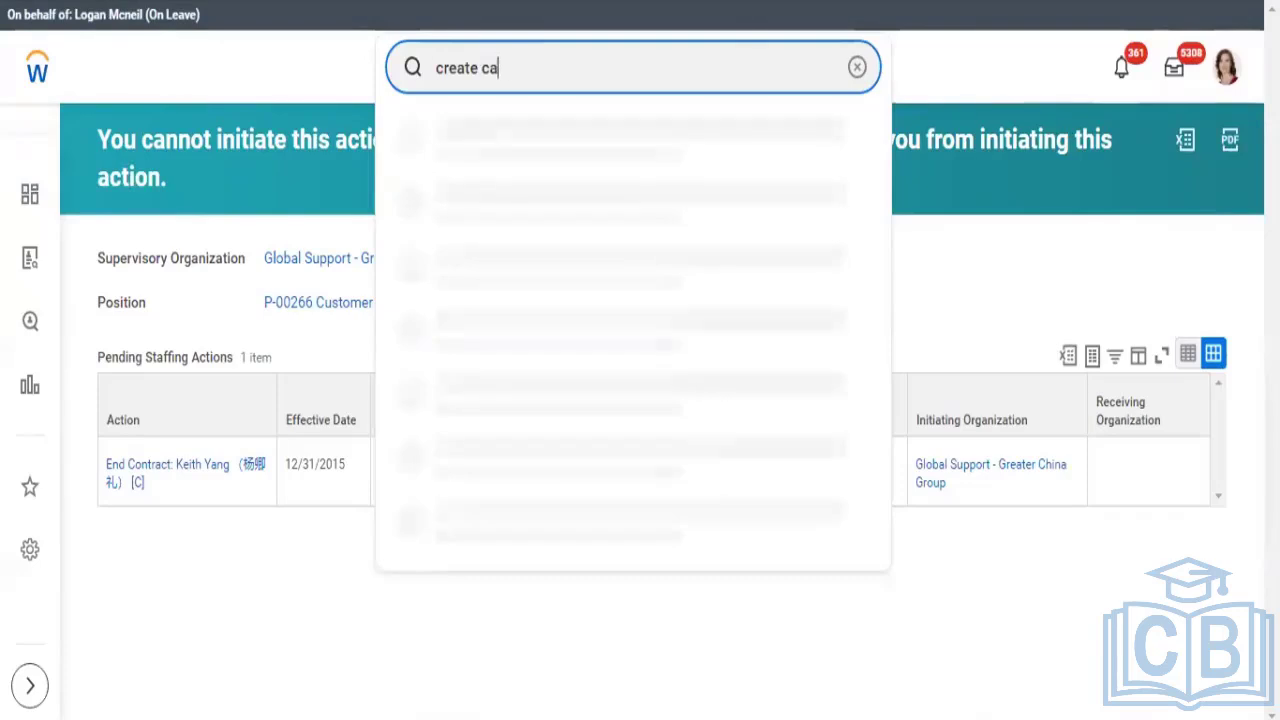
{"action": "type", "text": "lc field"}
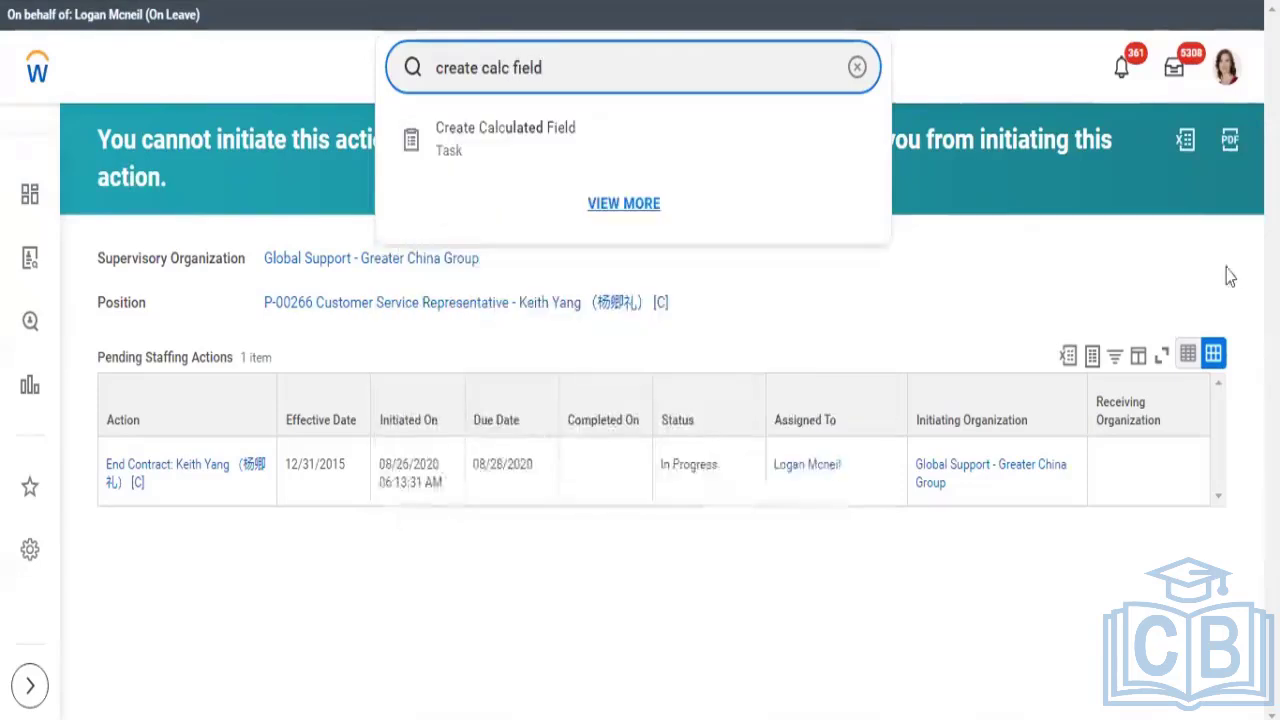
{"action": "left_click", "coordinate": [528, 149]}
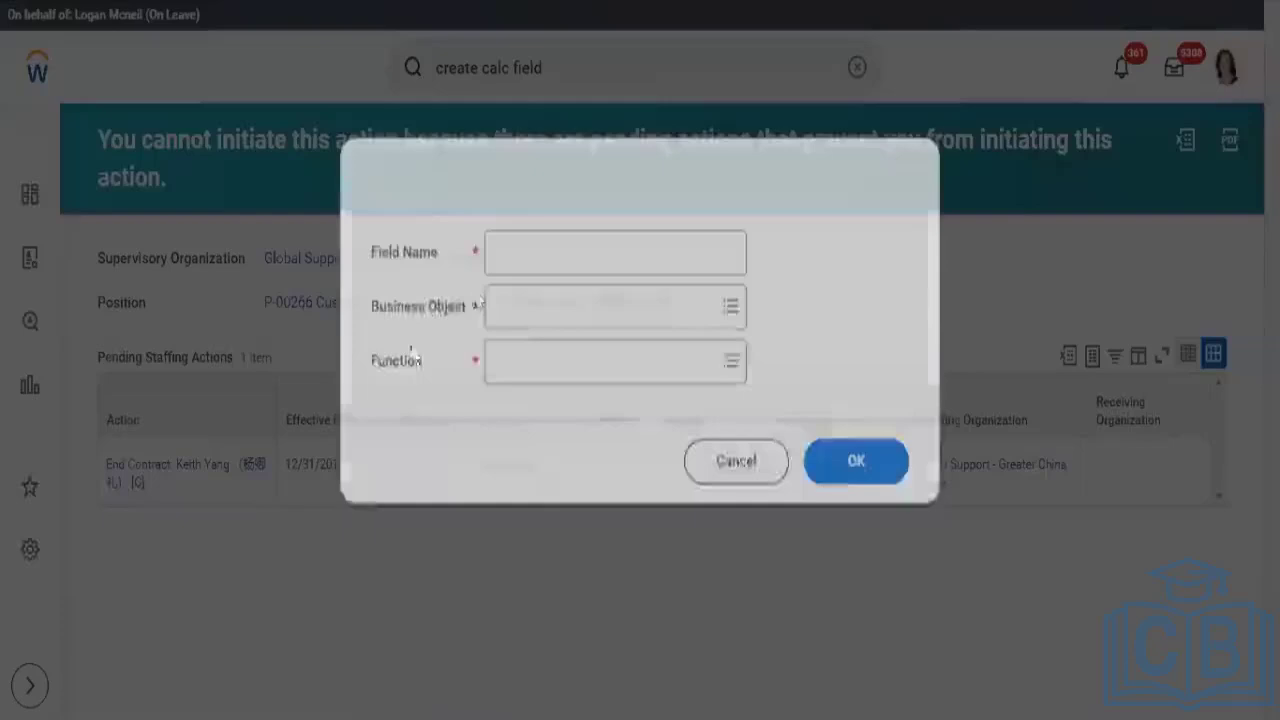
- Name the new calculated field "CF - Substring - Management Level (Text)"
{"action": "left_click", "coordinate": [522, 247]}
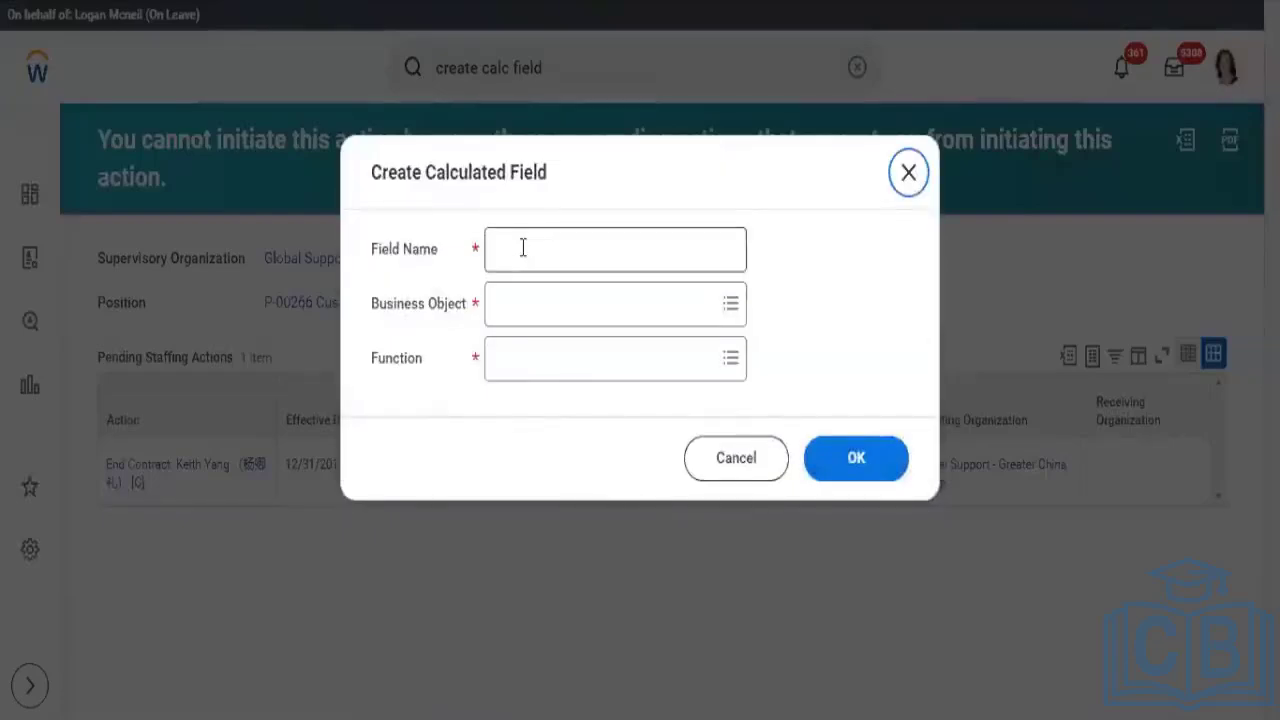
{"action": "type", "text": "CF"}
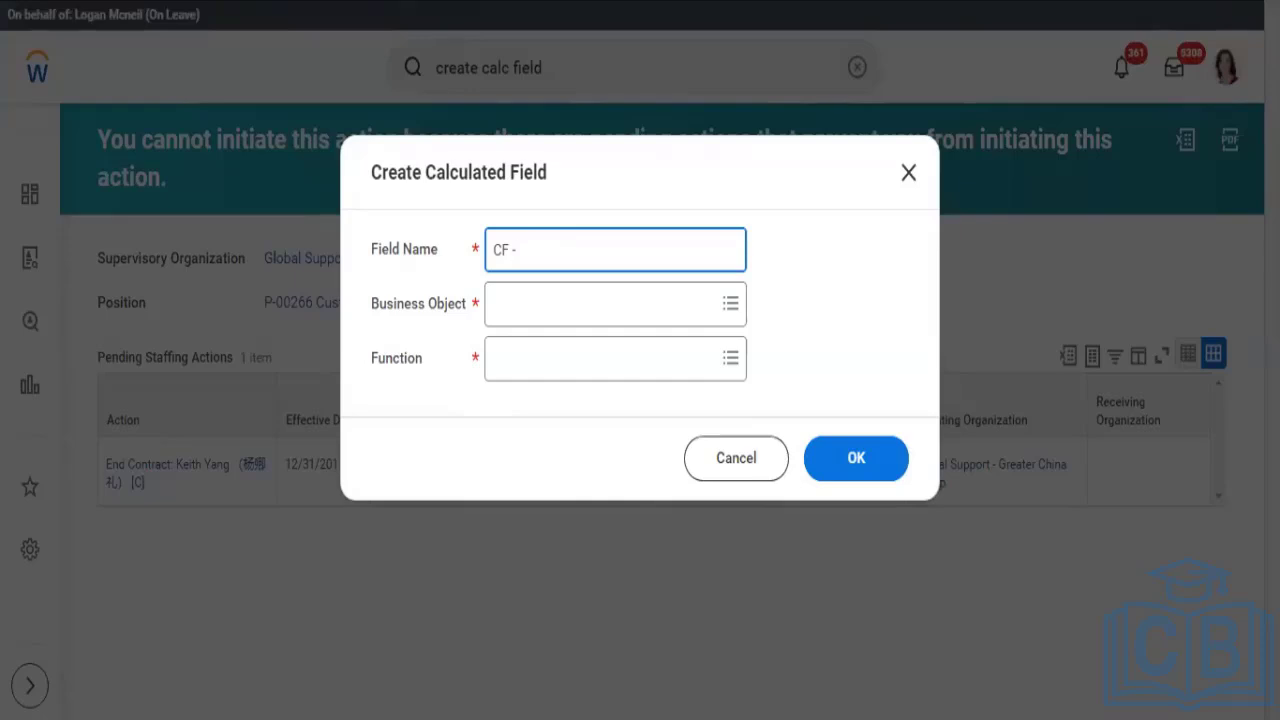
{"action": "type", "text": "- Substring - Manage"}
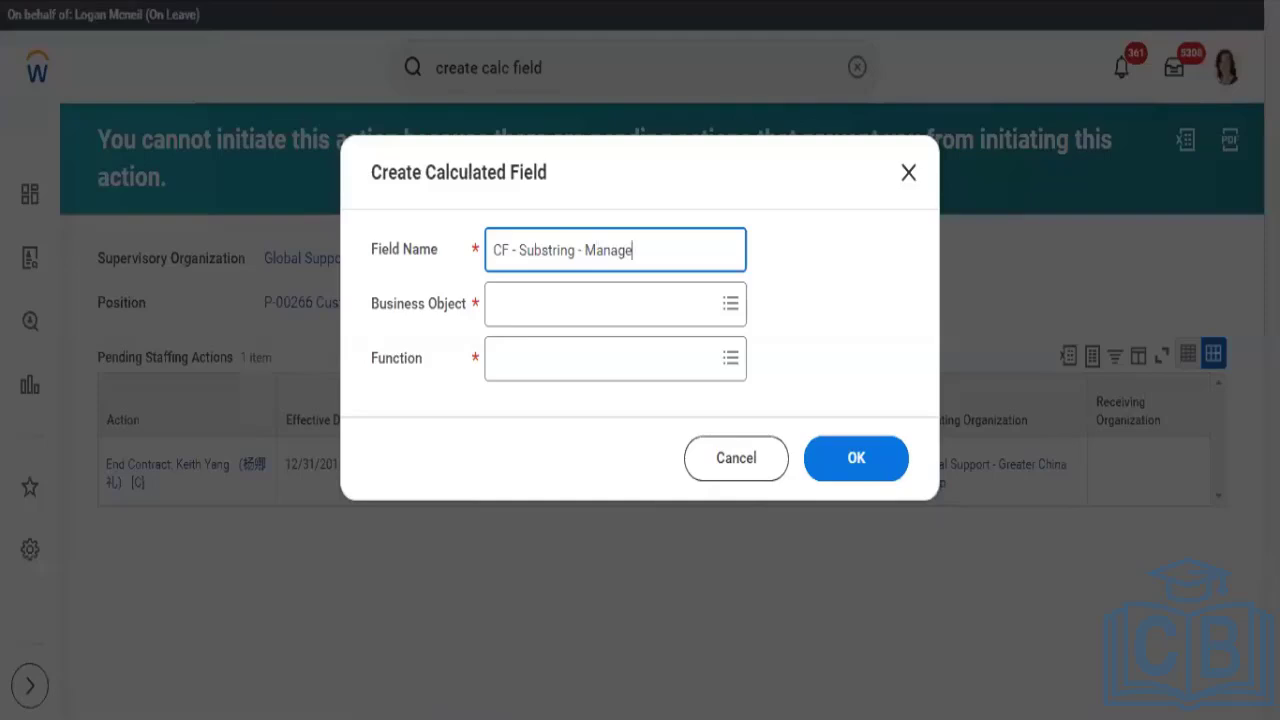
{"action": "type", "text": "me"}
{"action": "type", "text": "Tes"}
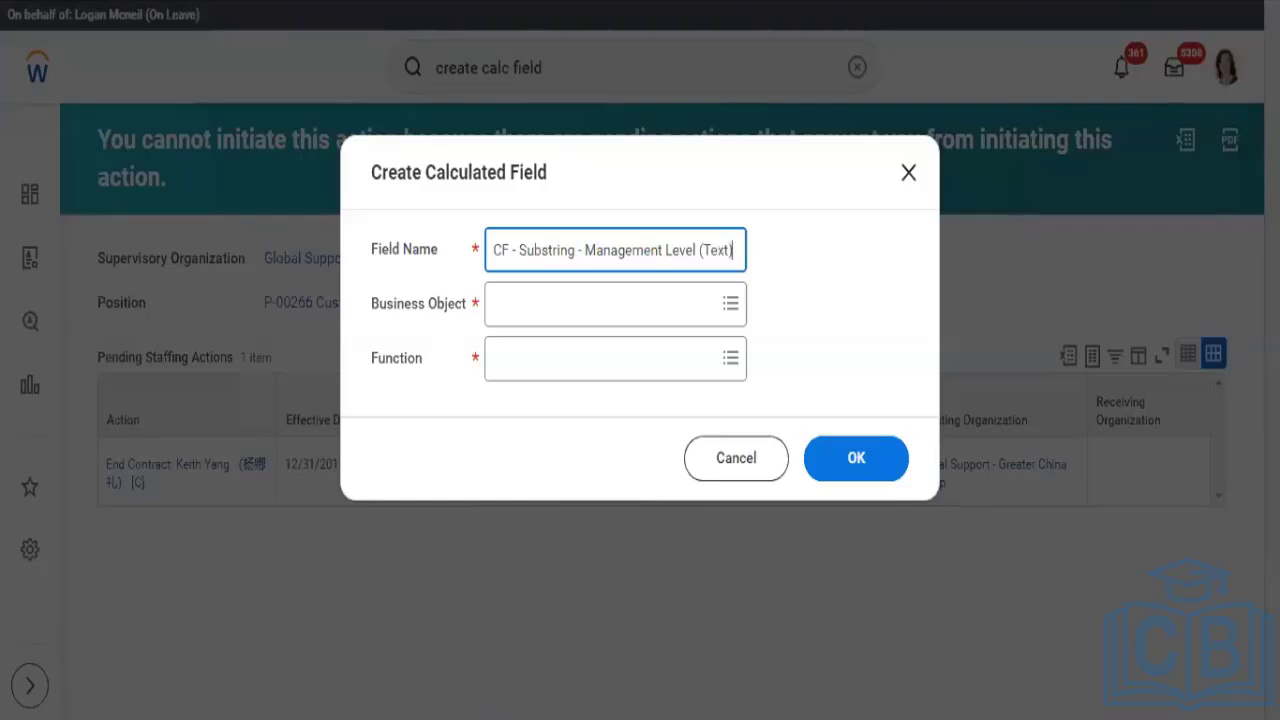
- Set the calculated field's business object to Worker and its function to Substring Text, and continue to its definition
{"action": "left_click", "coordinate": [531, 306]}
{"action": "type", "text": "worker"}
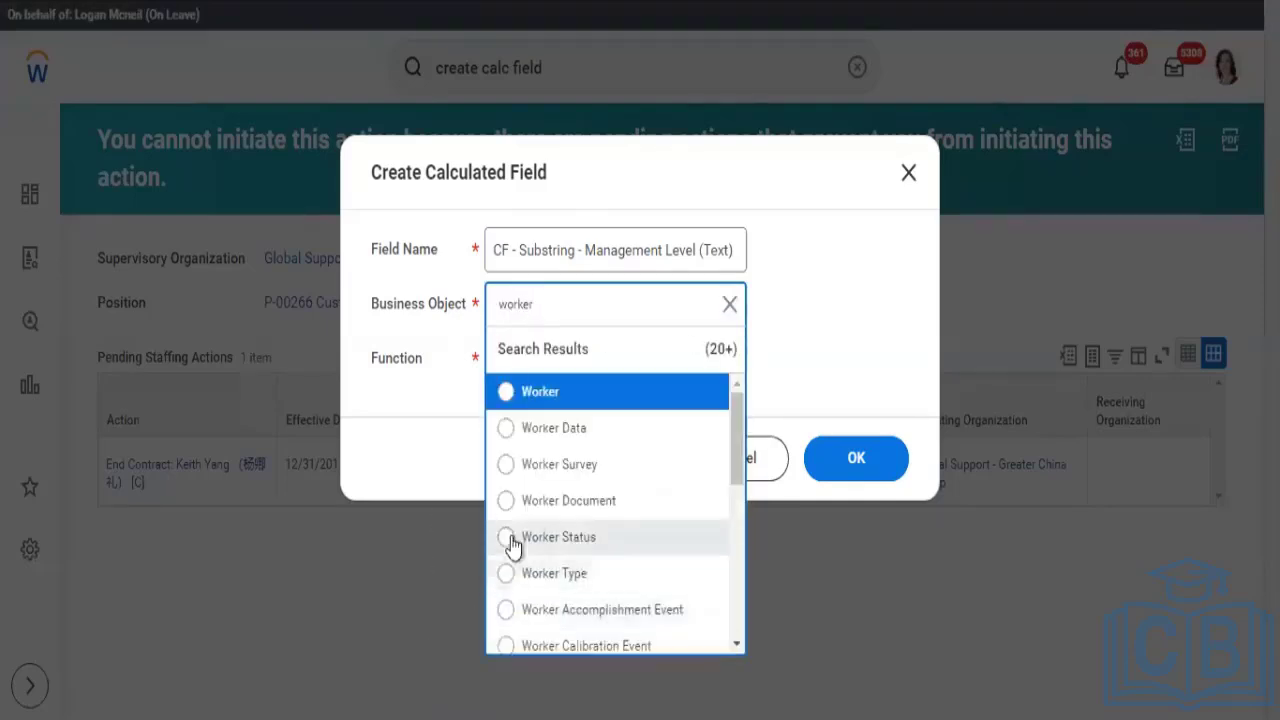
{"action": "left_click", "coordinate": [545, 401]}
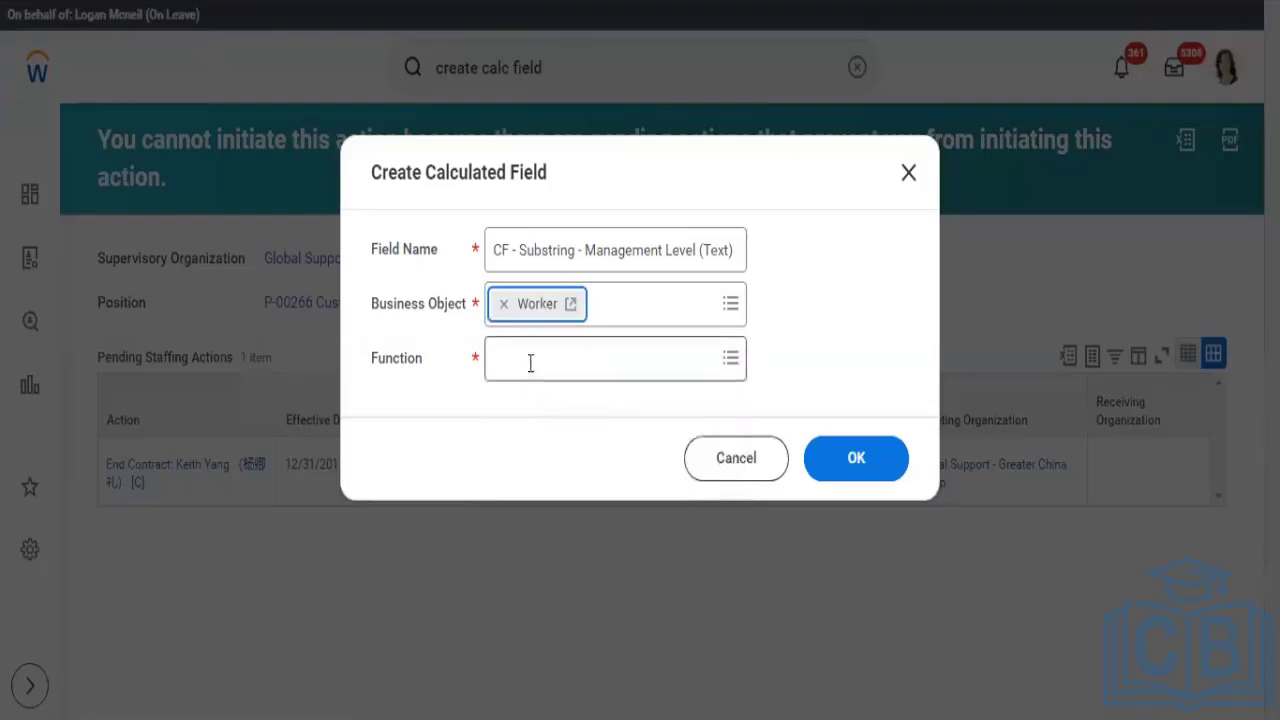
{"action": "left_click", "coordinate": [531, 361]}
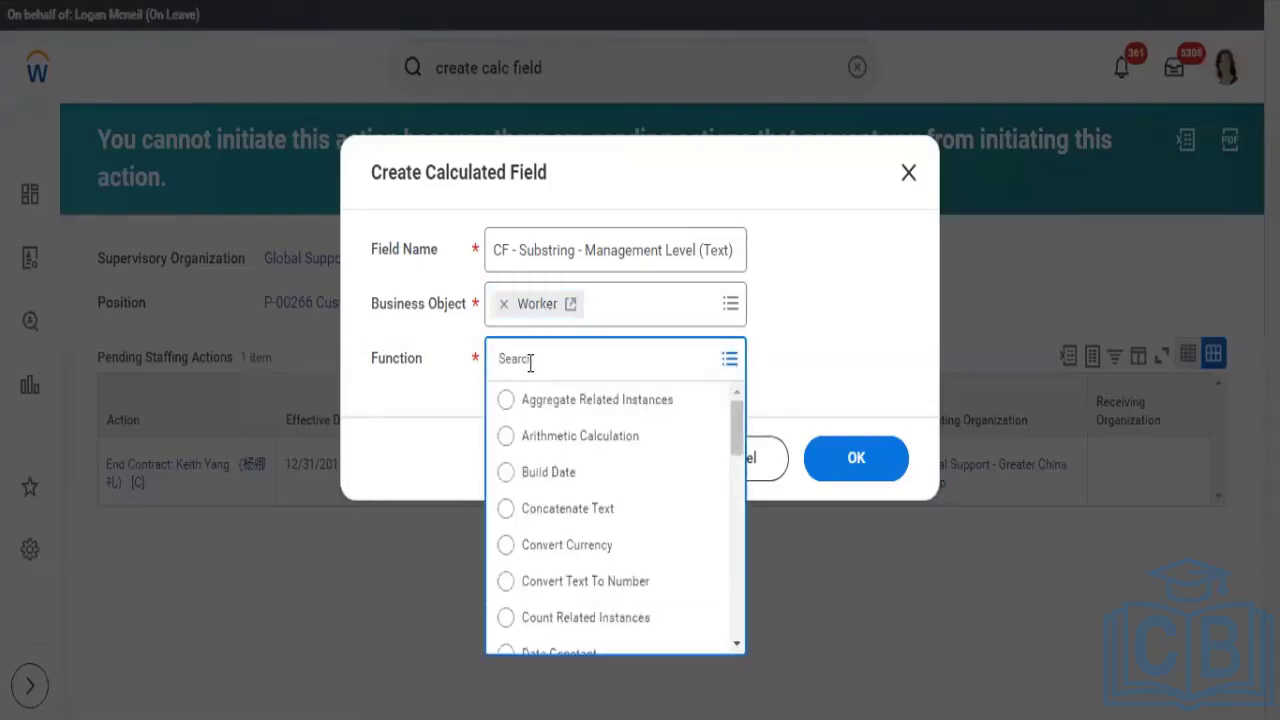
{"action": "type", "text": "substring"}
{"action": "key", "text": "Return"}
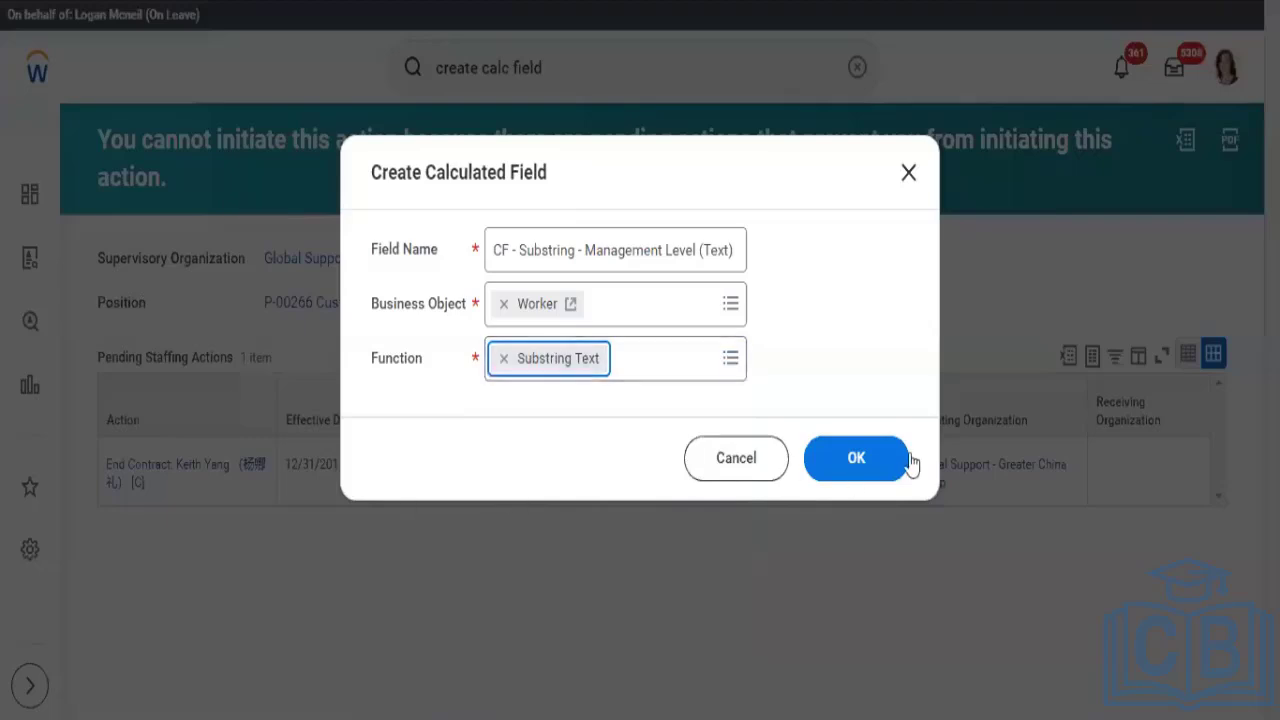
{"action": "left_click", "coordinate": [889, 461]}
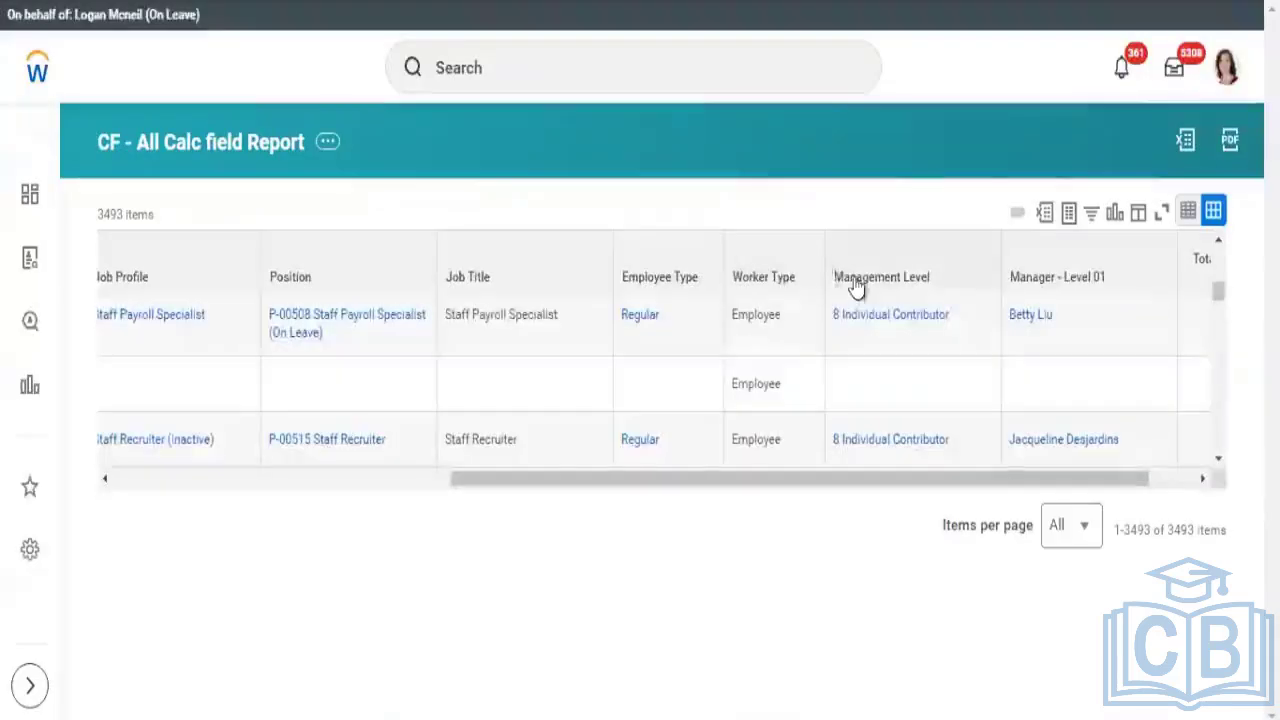
- Choose Management Level as the text field of the substring calculation
{"action": "left_click", "coordinate": [909, 281]}
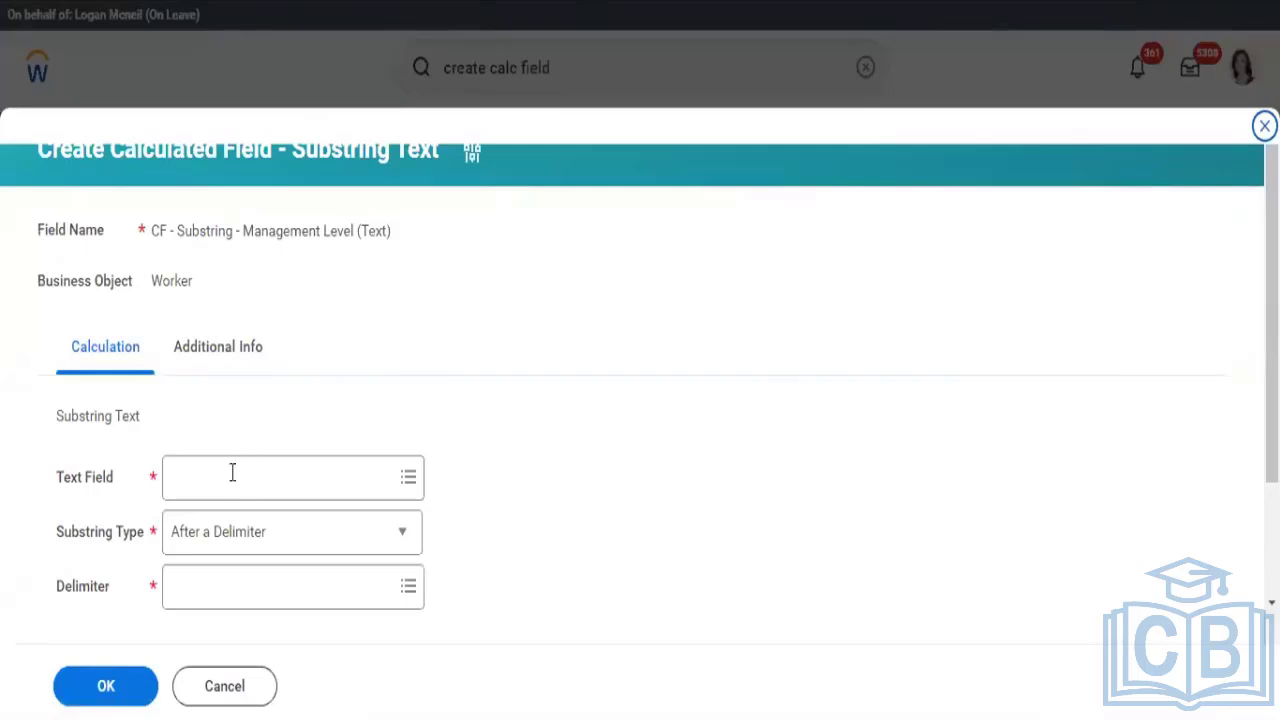
{"action": "left_click", "coordinate": [226, 479]}
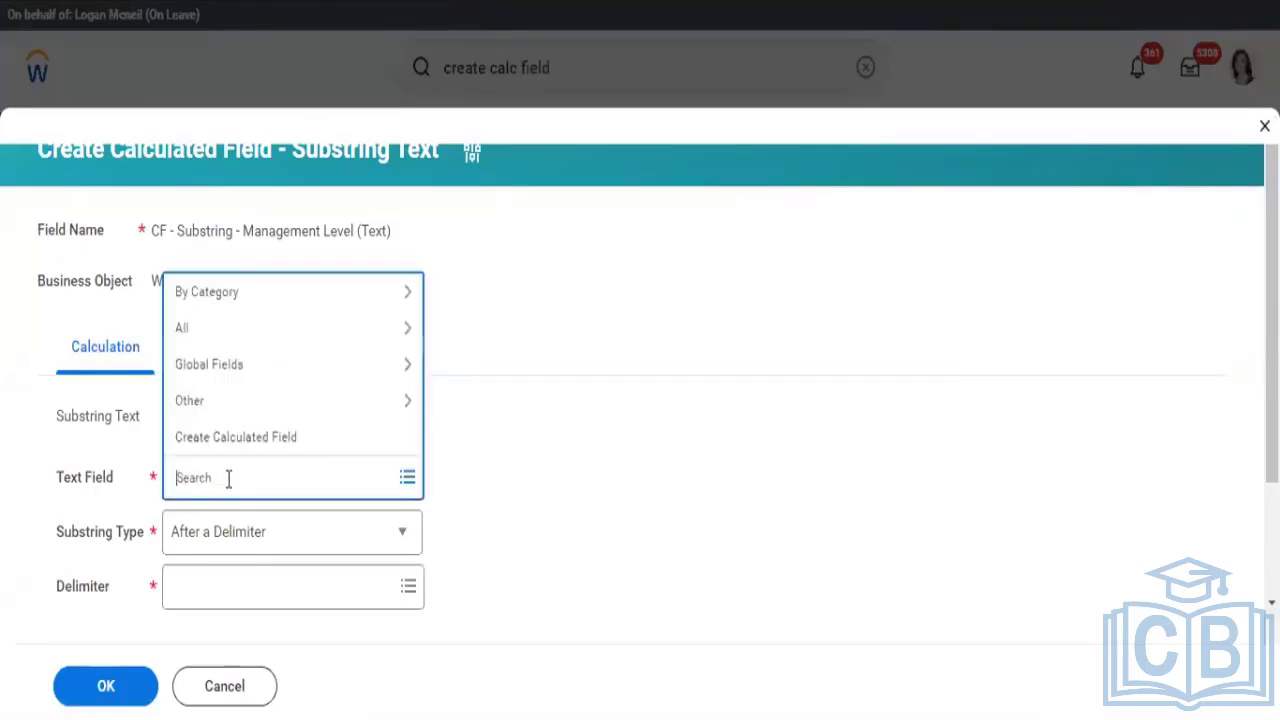
{"action": "type", "text": "management"}
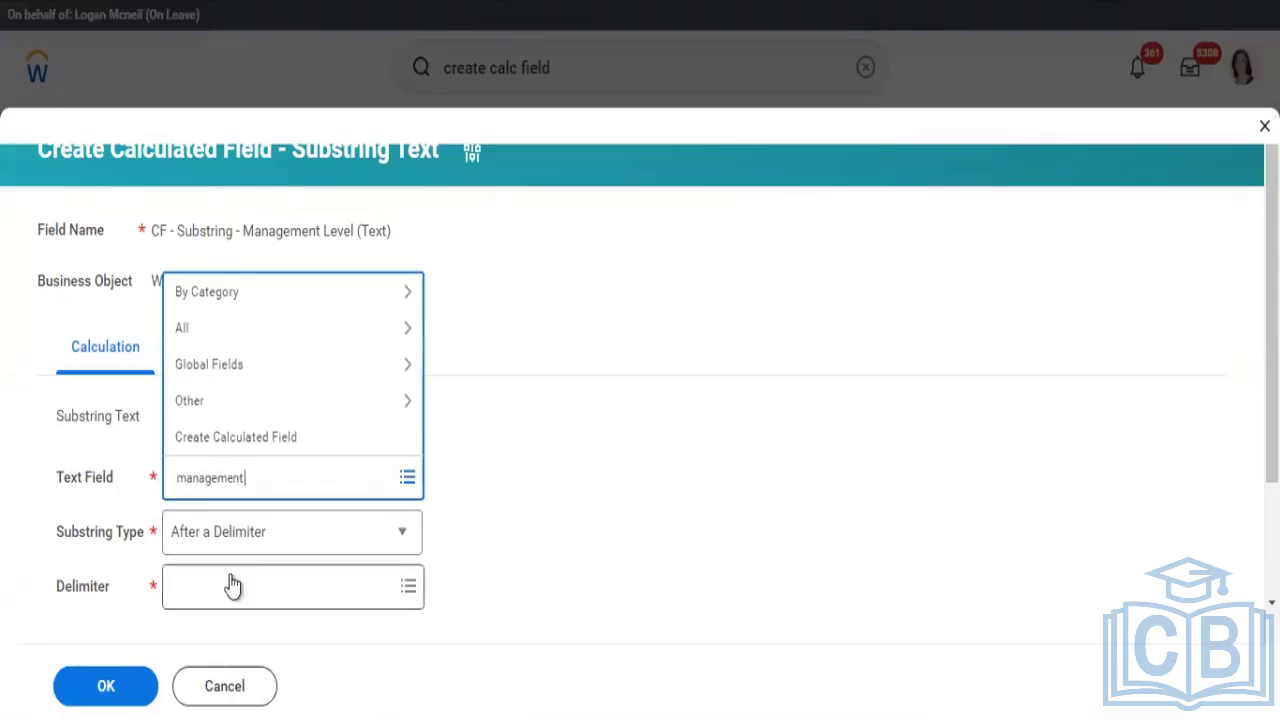
{"action": "type", "text": " leve"}
{"action": "key", "text": "Return"}
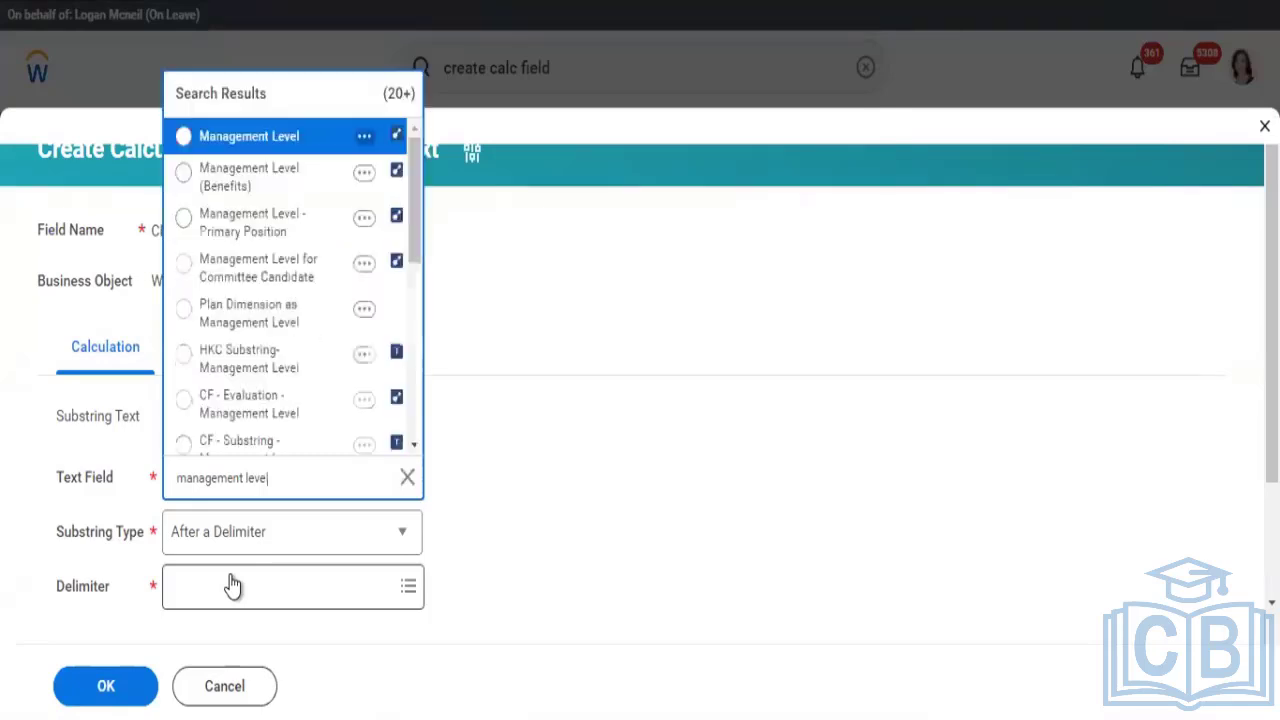
{"action": "left_click", "coordinate": [230, 136]}
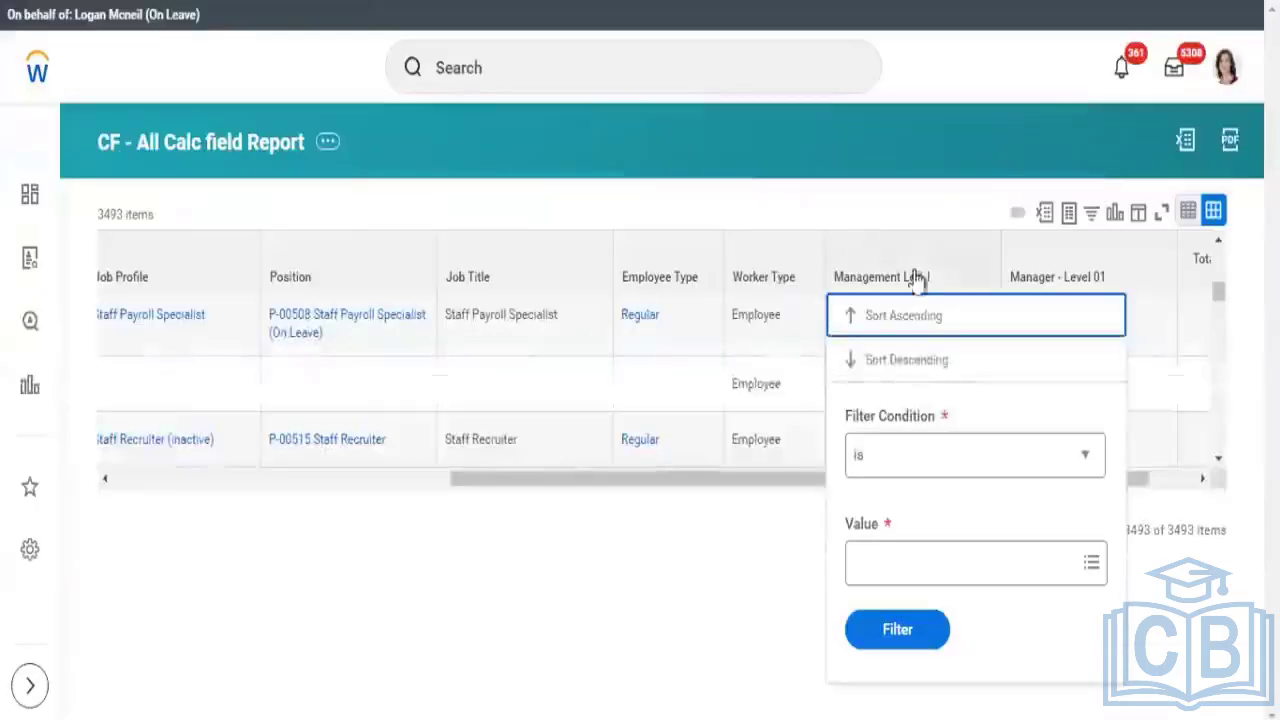
- Check the Management Level values in the report output and set the substring type to Fixed Position
{"action": "left_click", "coordinate": [873, 226]}
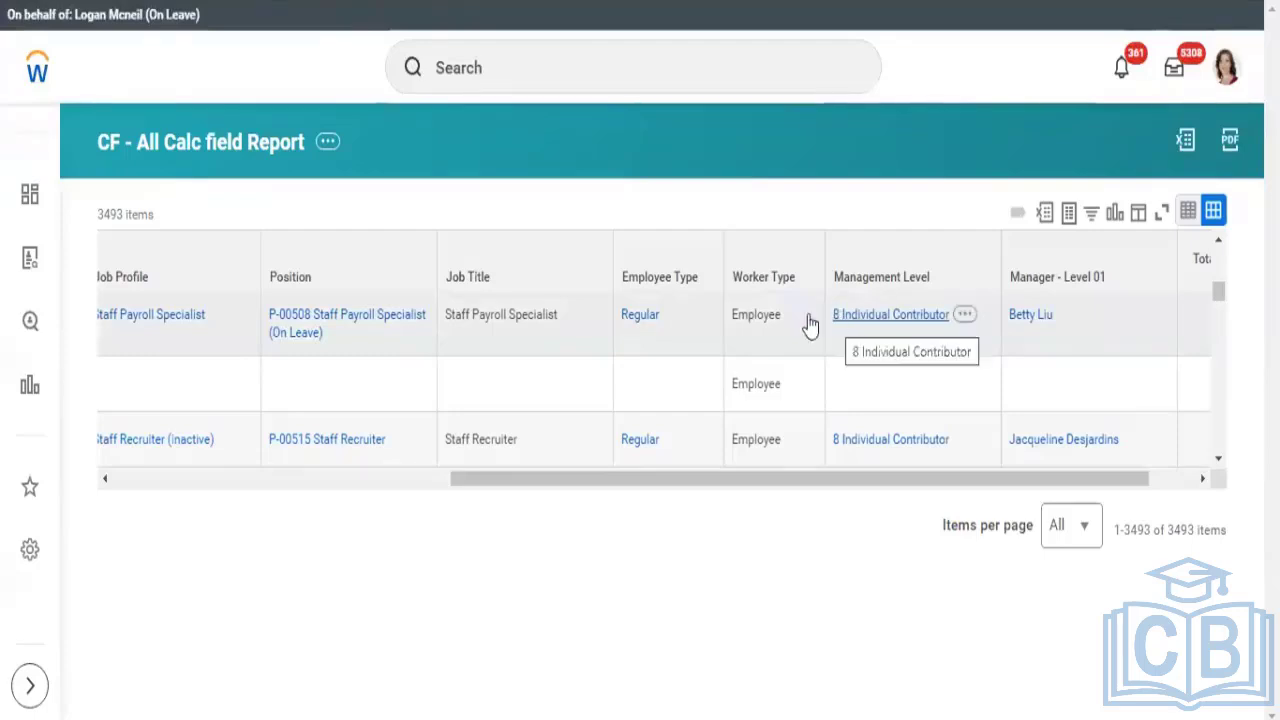
{"action": "mouse_move", "coordinate": [925, 325]}
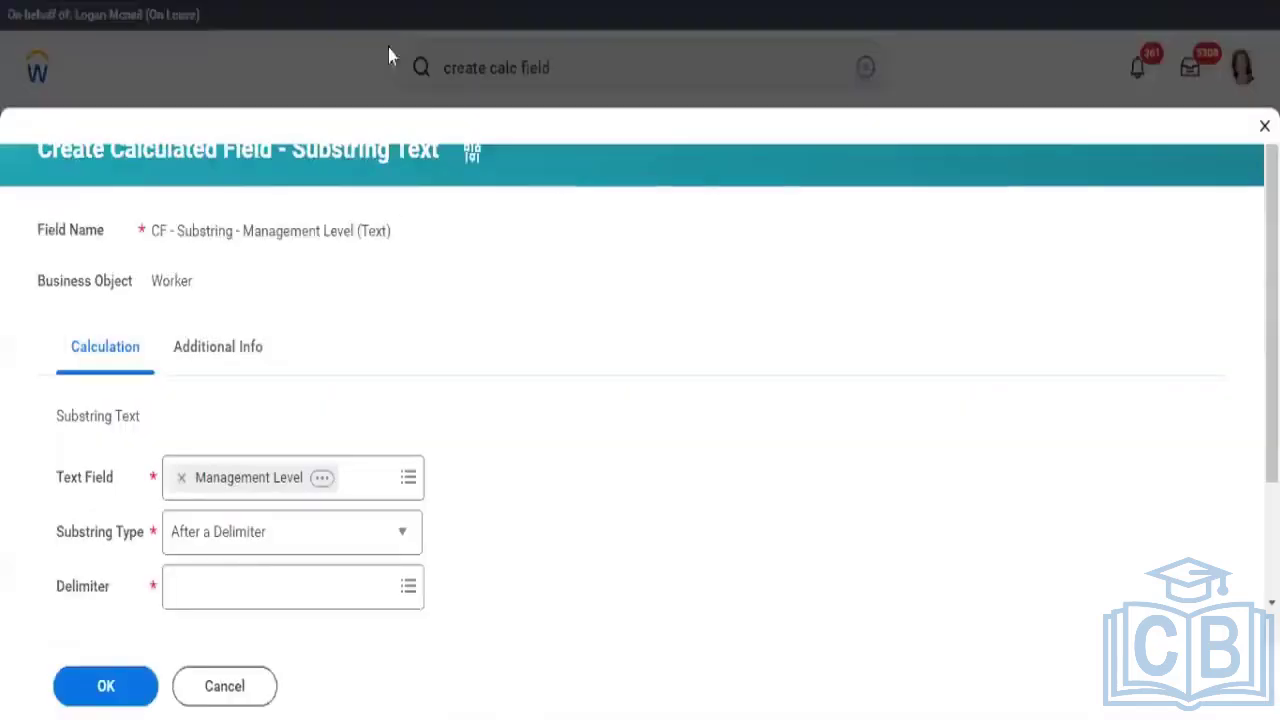
{"action": "left_click", "coordinate": [231, 533]}
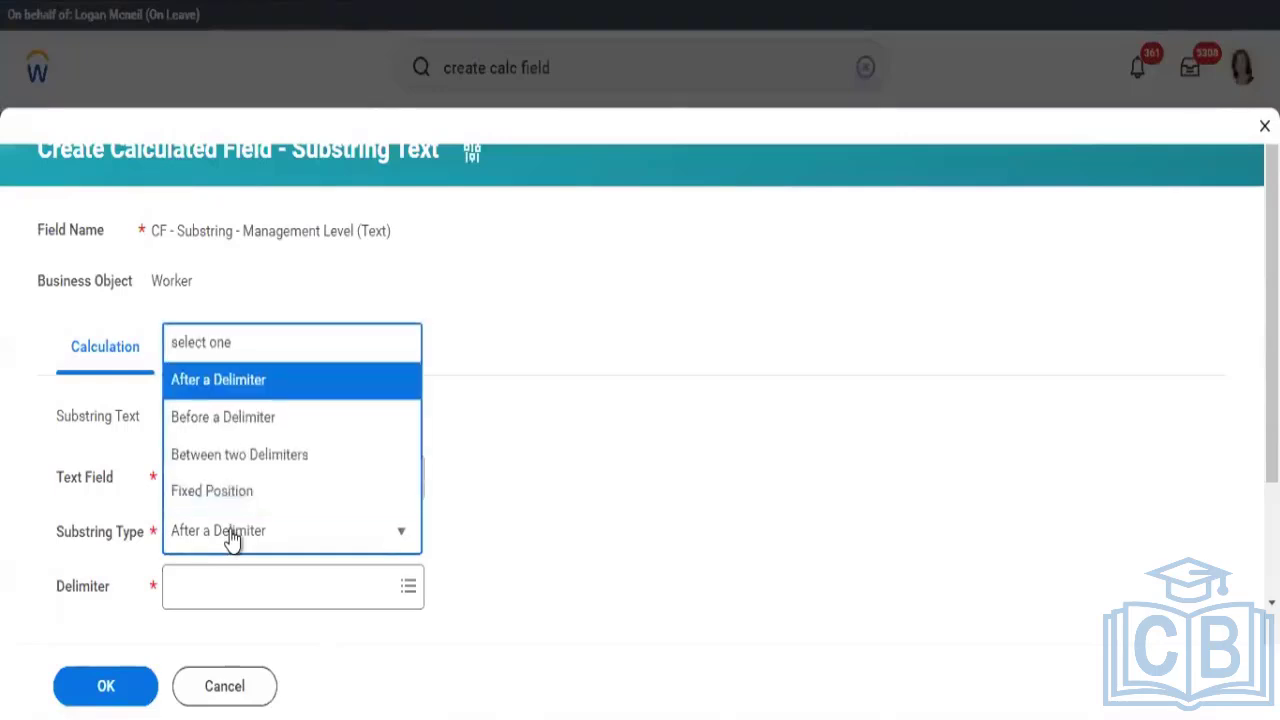
{"action": "left_click", "coordinate": [222, 491]}
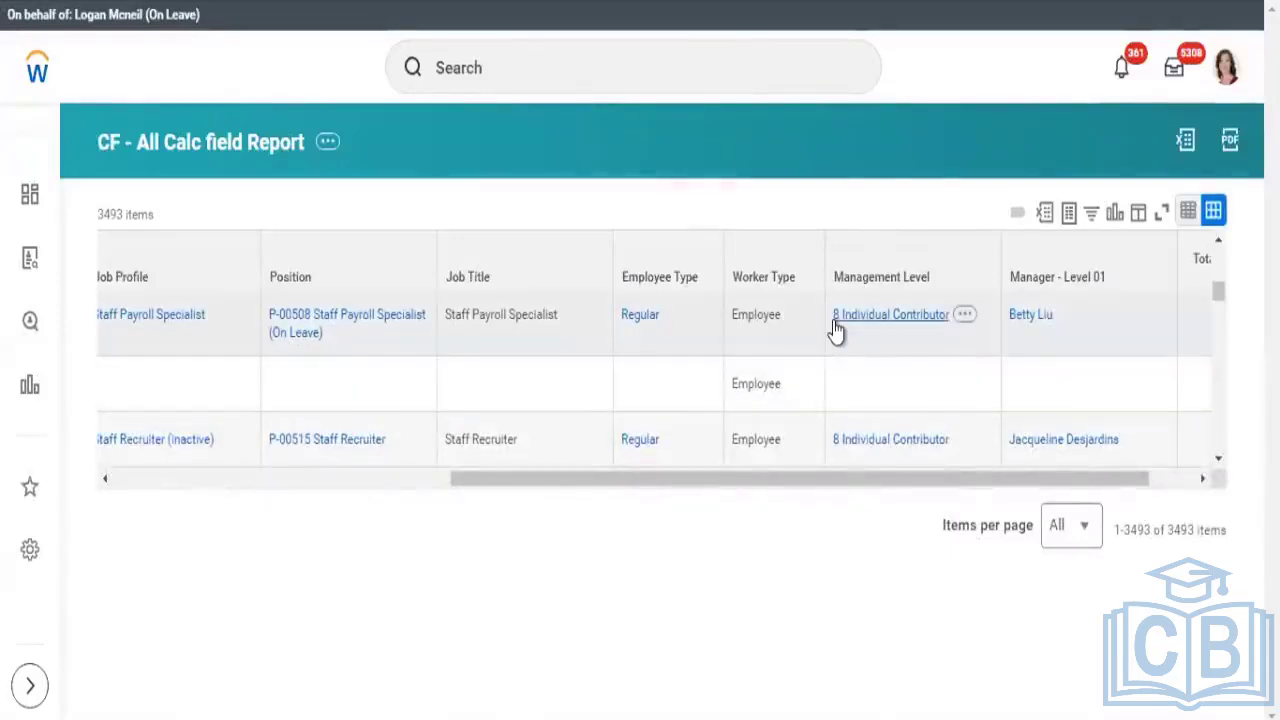
- Set the starting character position of the substring to 3
{"action": "mouse_move", "coordinate": [844, 330]}
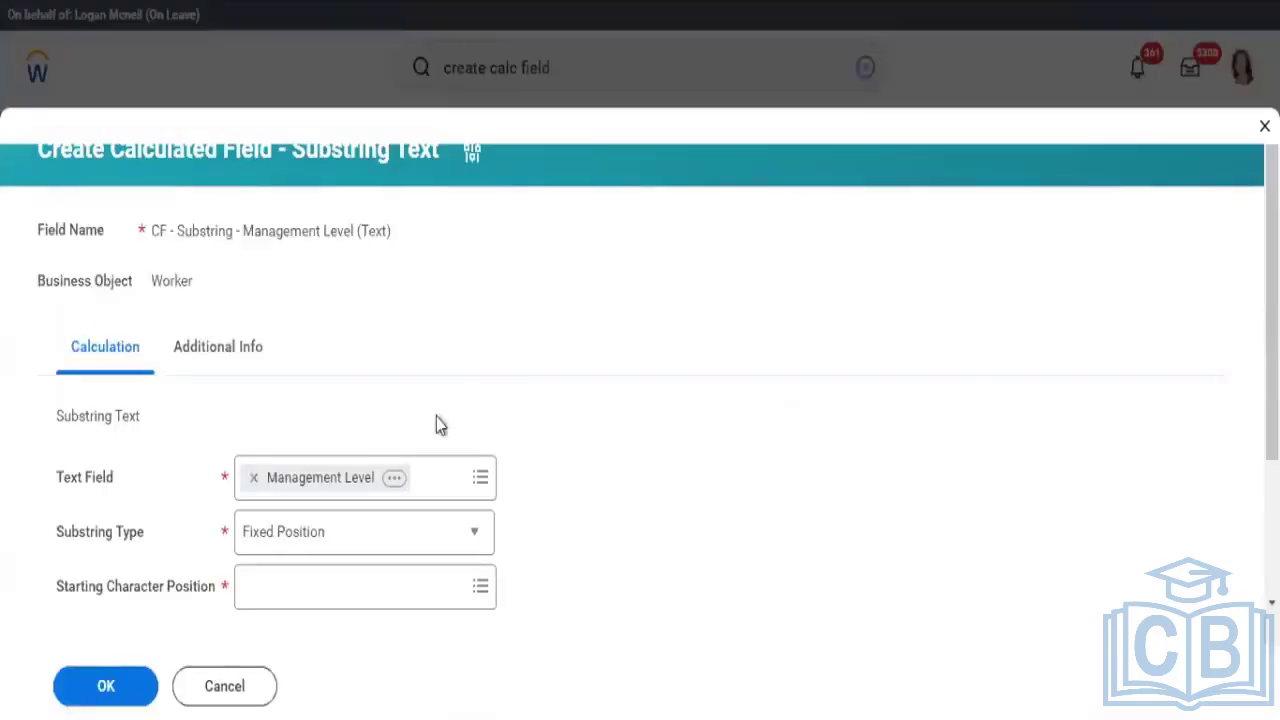
{"action": "left_click", "coordinate": [300, 586]}
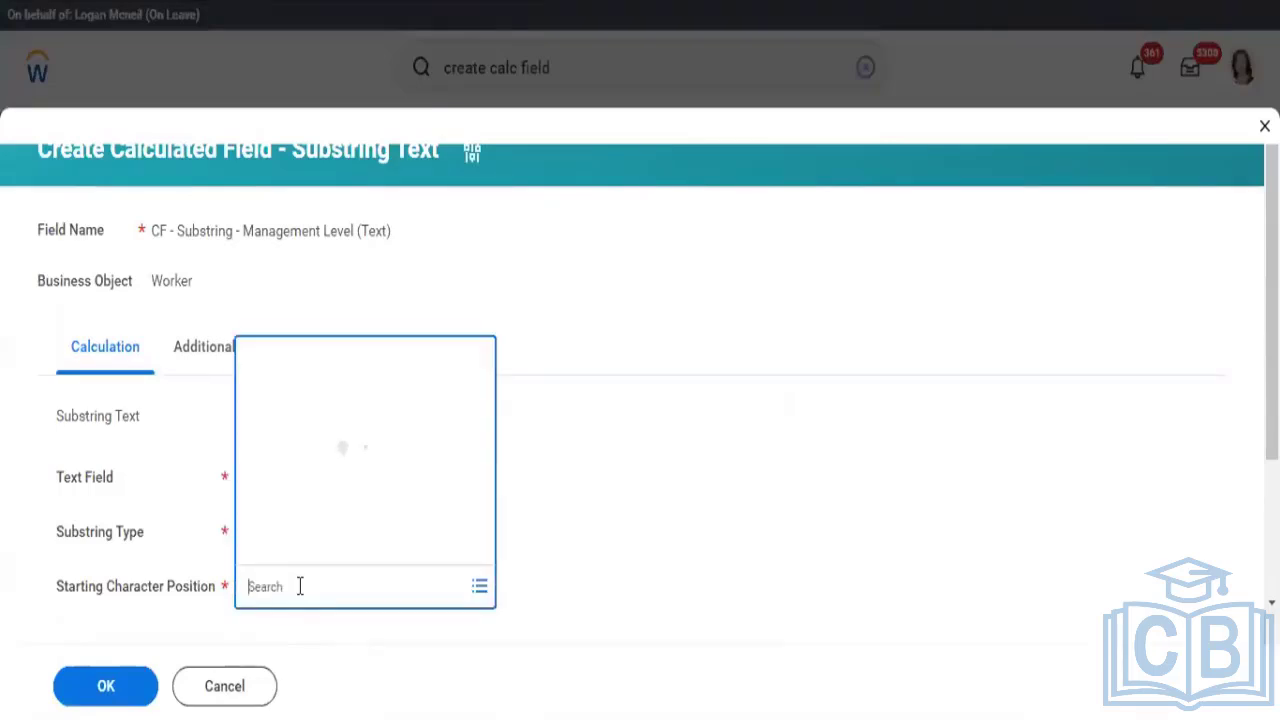
{"action": "type", "text": "3"}
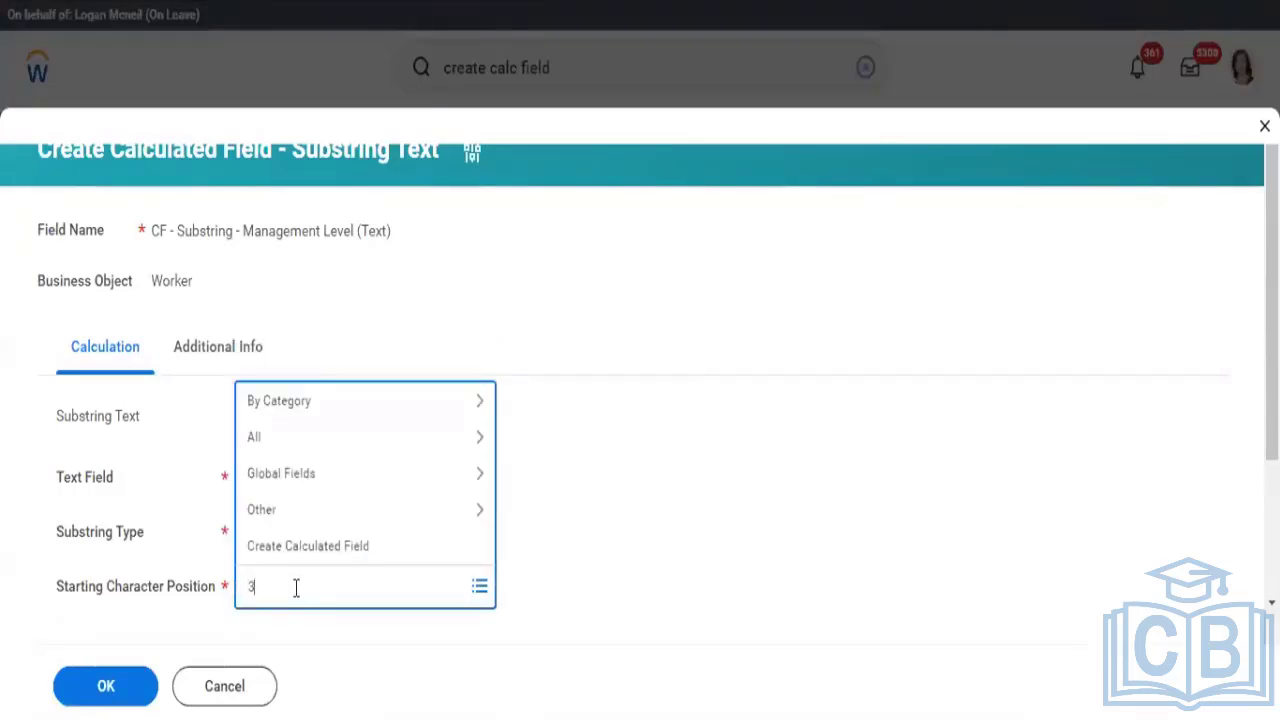
{"action": "key", "text": "Return"}
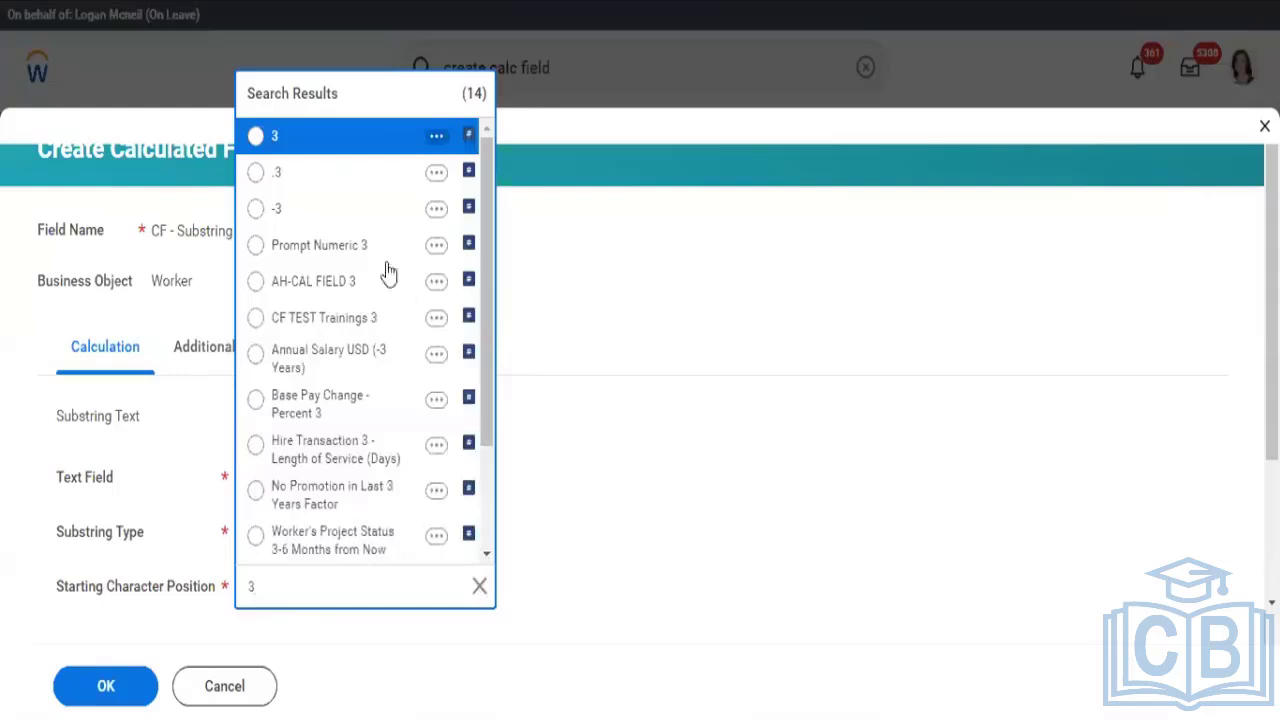
{"action": "left_click", "coordinate": [312, 140]}
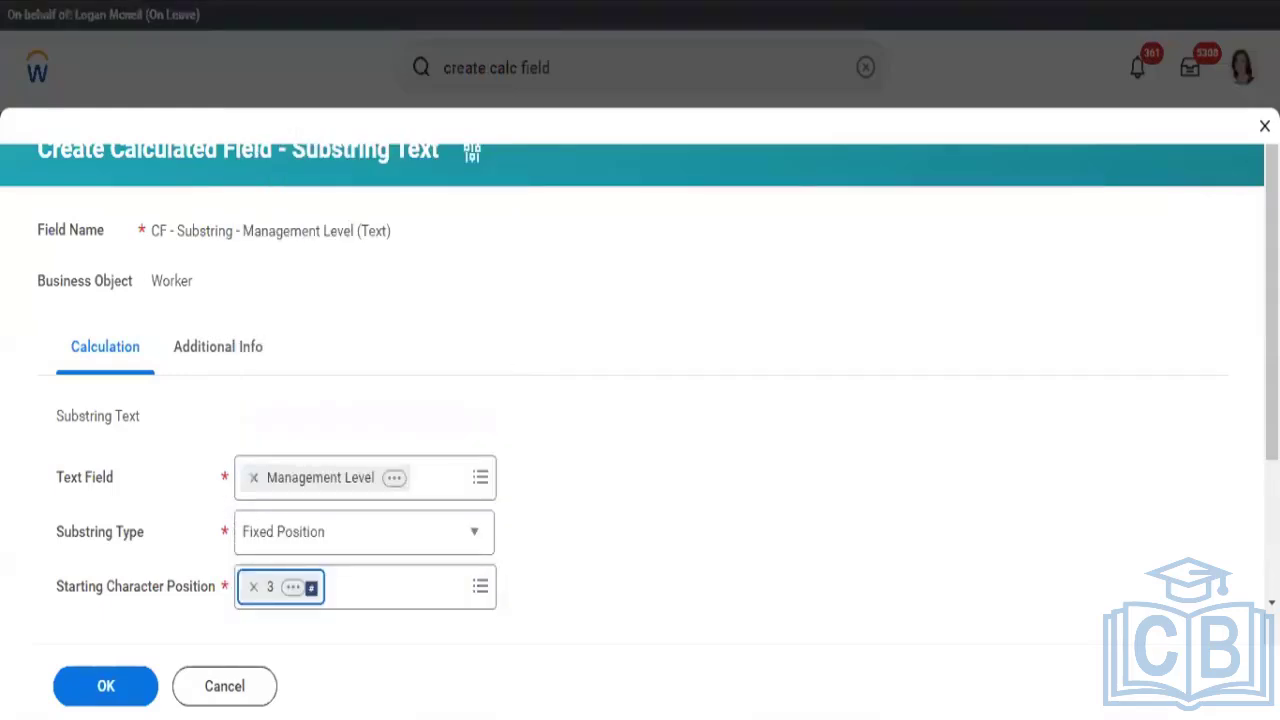
- Save the substring calculated field, keeping Until End of Text Field enabled and the fixed length empty
{"action": "scroll", "coordinate": [420, 600], "scroll_direction": "down", "scroll_amount": 3}
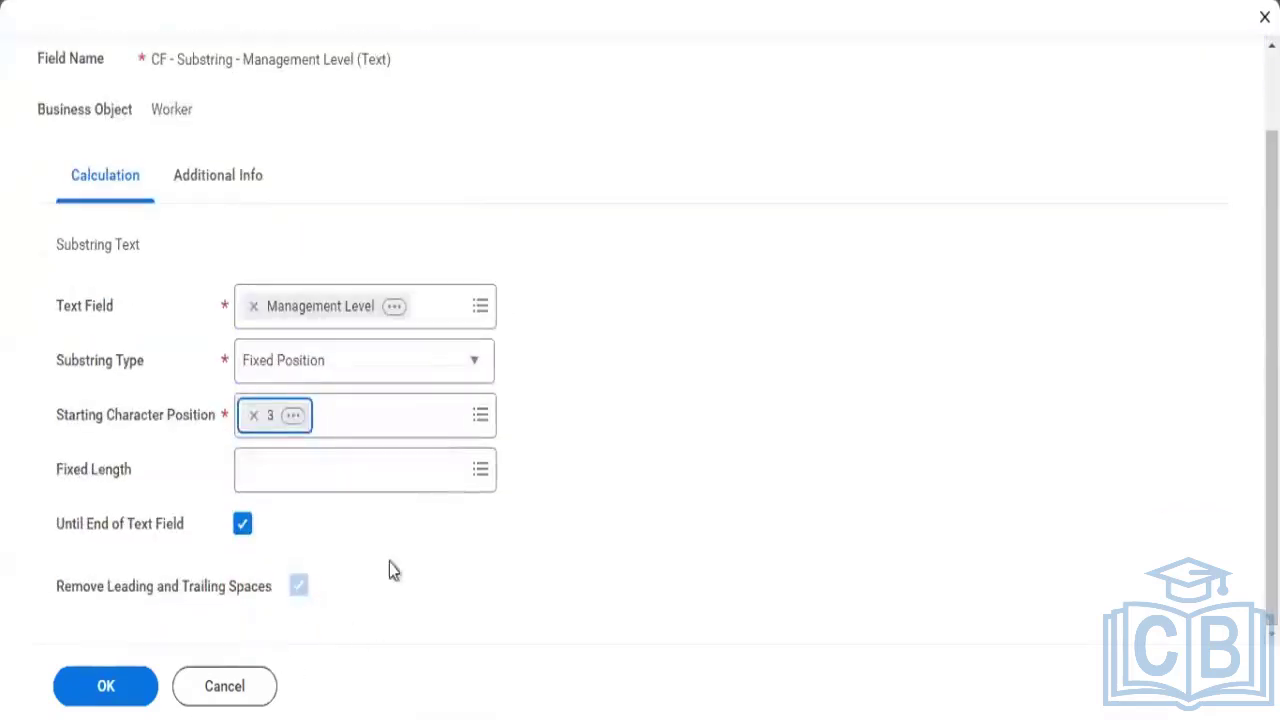
{"action": "left_click", "coordinate": [354, 562]}
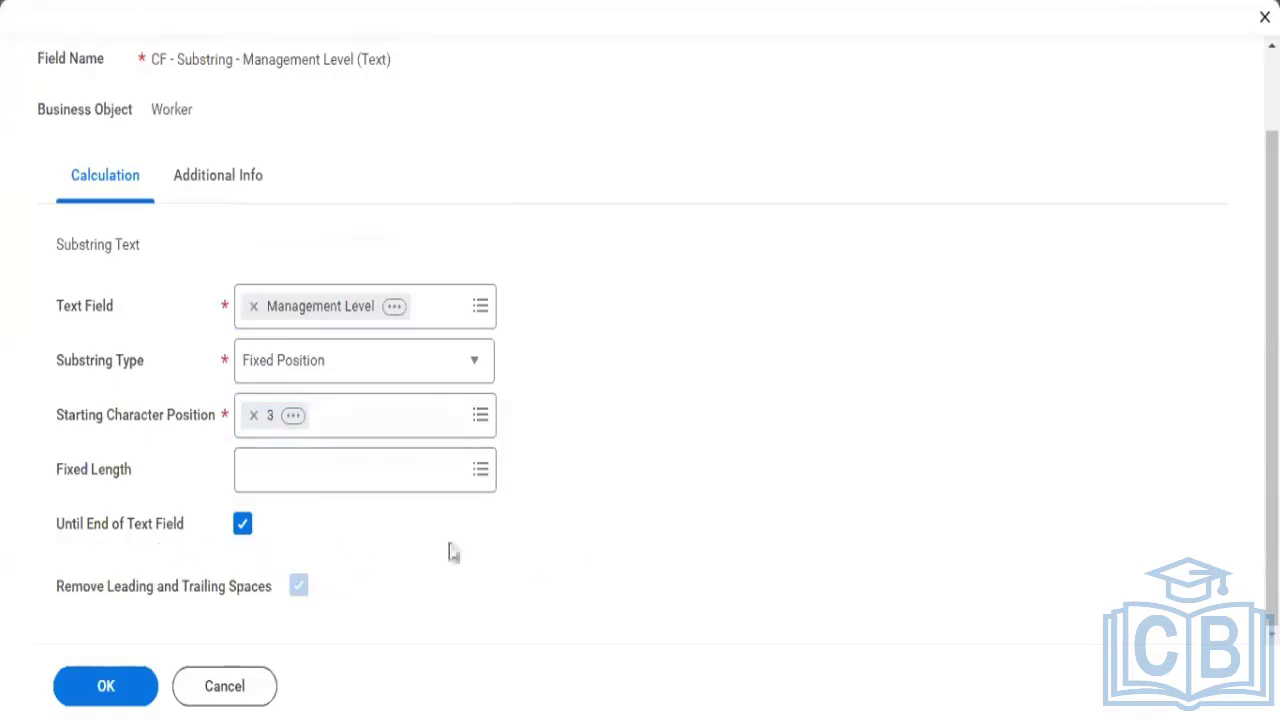
{"action": "left_click", "coordinate": [85, 690]}
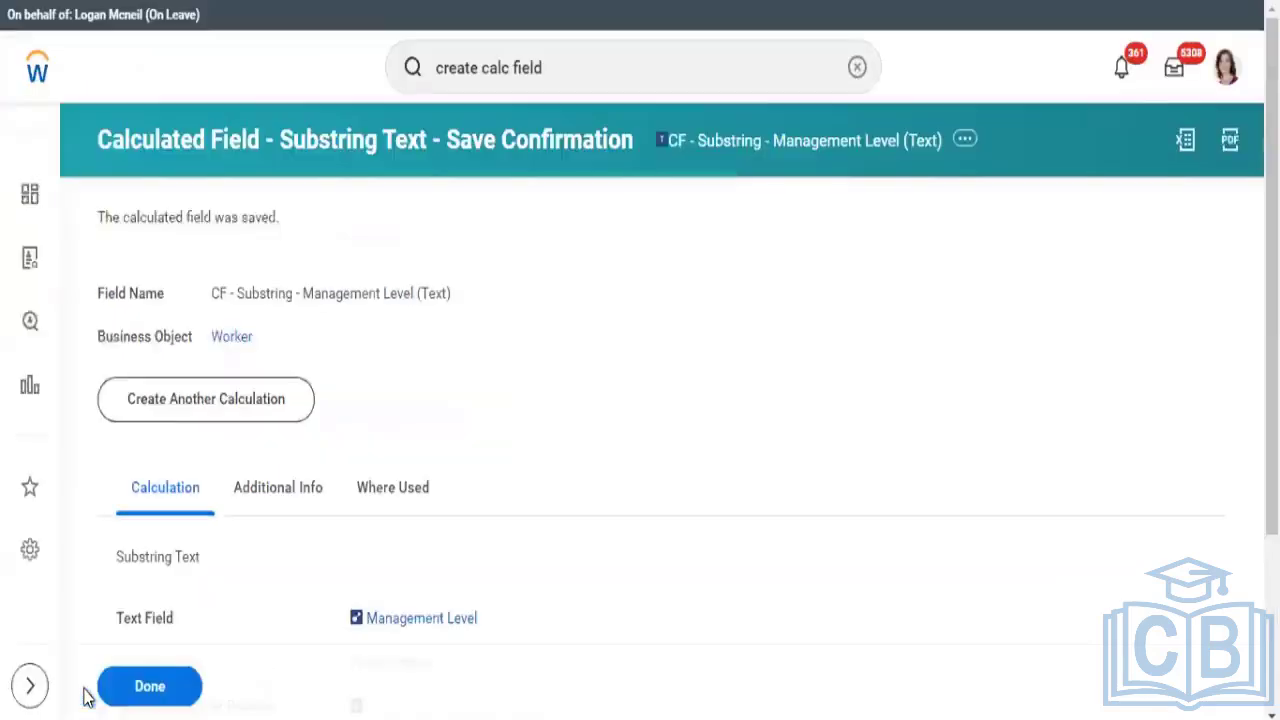
- Copy the saved calculated field's name and open the CF - All Calc field Report definition for editing
{"action": "right_click", "coordinate": [800, 149]}
{"action": "left_click", "coordinate": [822, 230]}
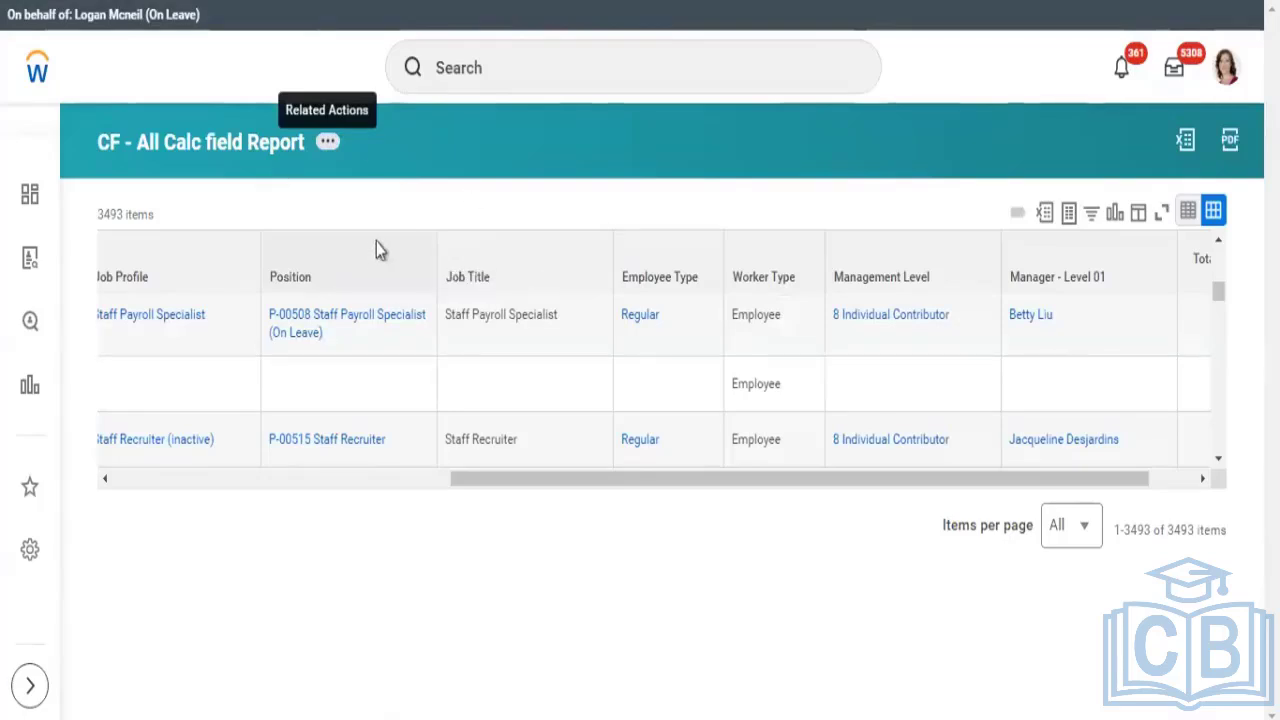
{"action": "left_click", "coordinate": [345, 250]}
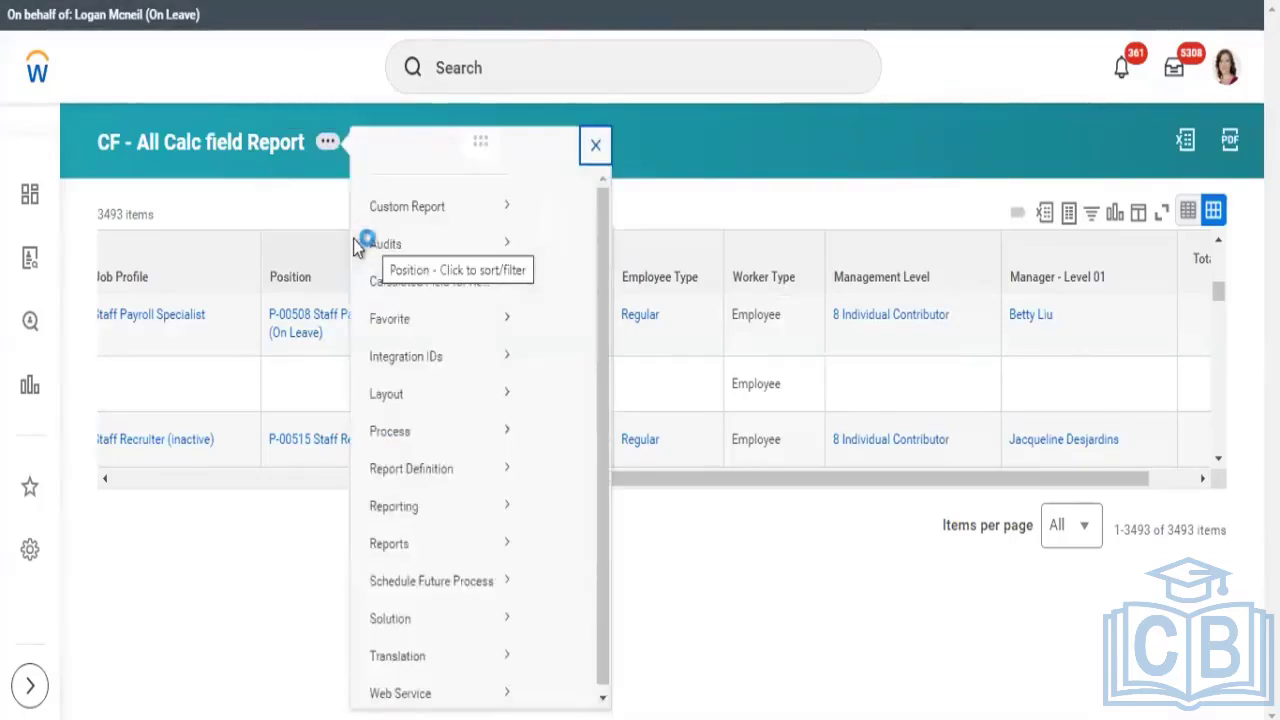
{"action": "left_click", "coordinate": [424, 230]}
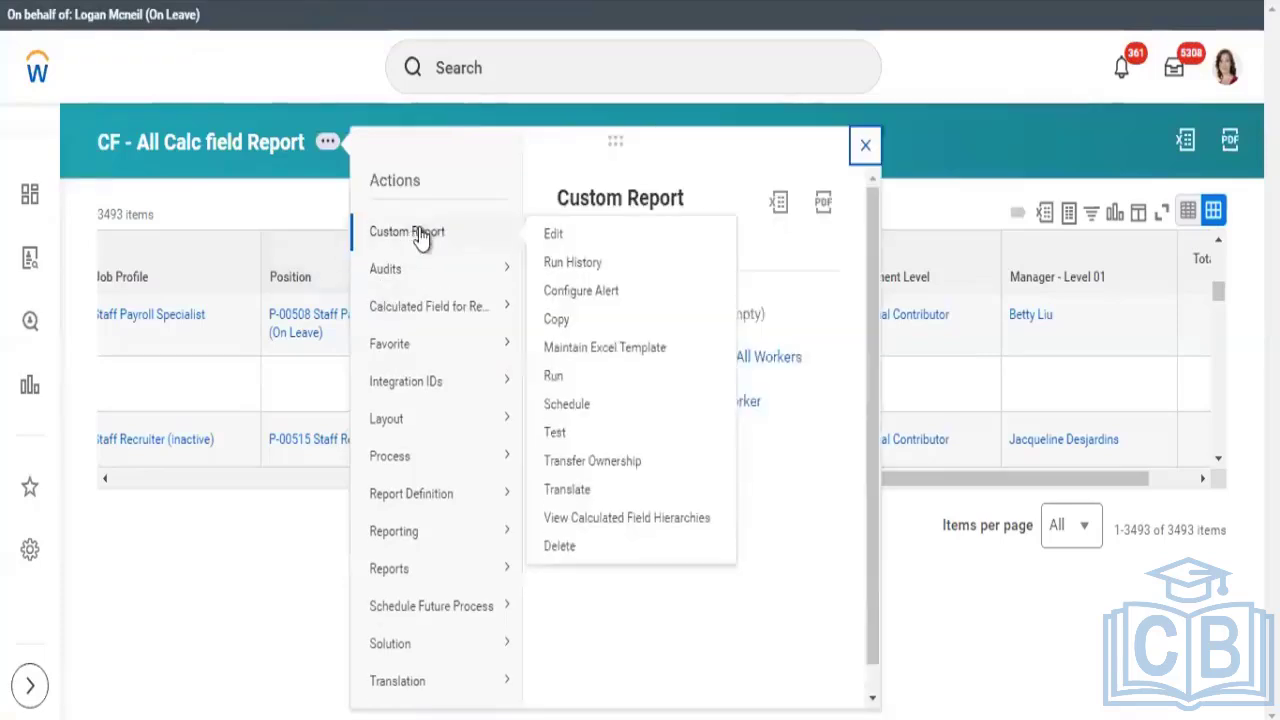
{"action": "left_click", "coordinate": [558, 238]}
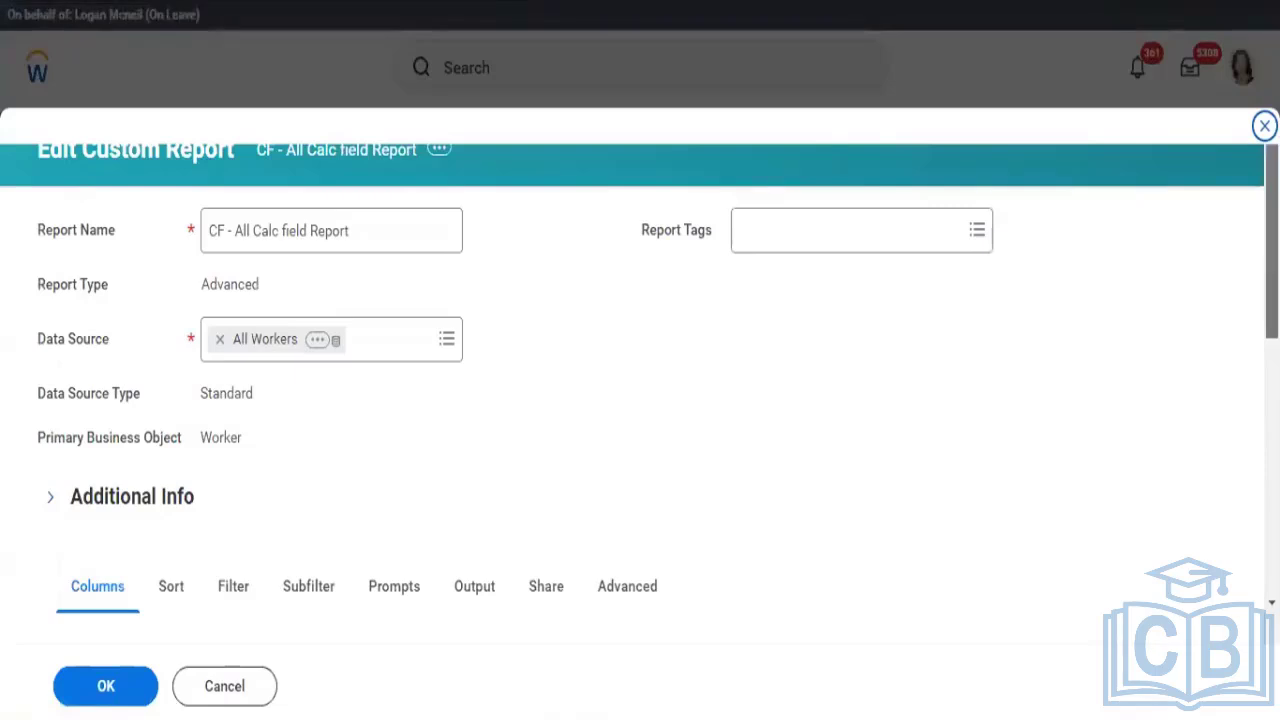
- Add a new Worker column row between the Worker Type and Management Level rows of the report
{"action": "scroll", "coordinate": [1128, 392], "scroll_direction": "down", "scroll_amount": 4}
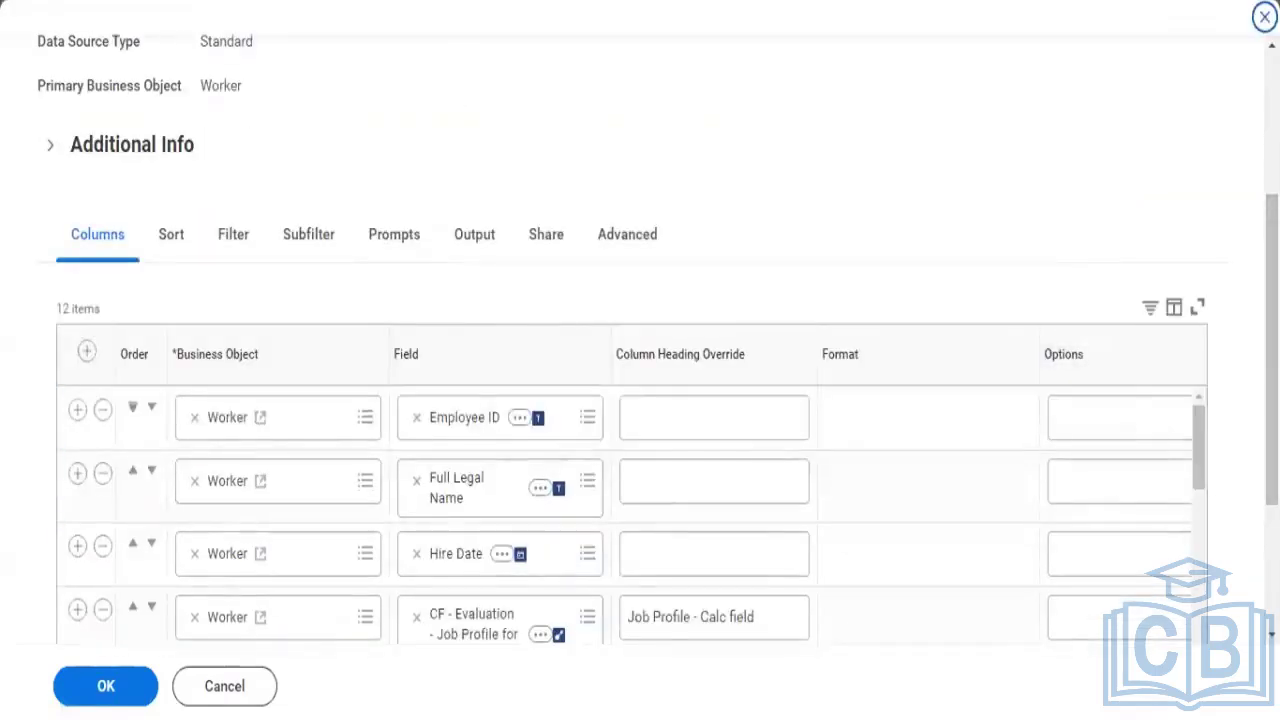
{"action": "scroll", "coordinate": [640, 360], "scroll_direction": "down", "scroll_amount": 2}
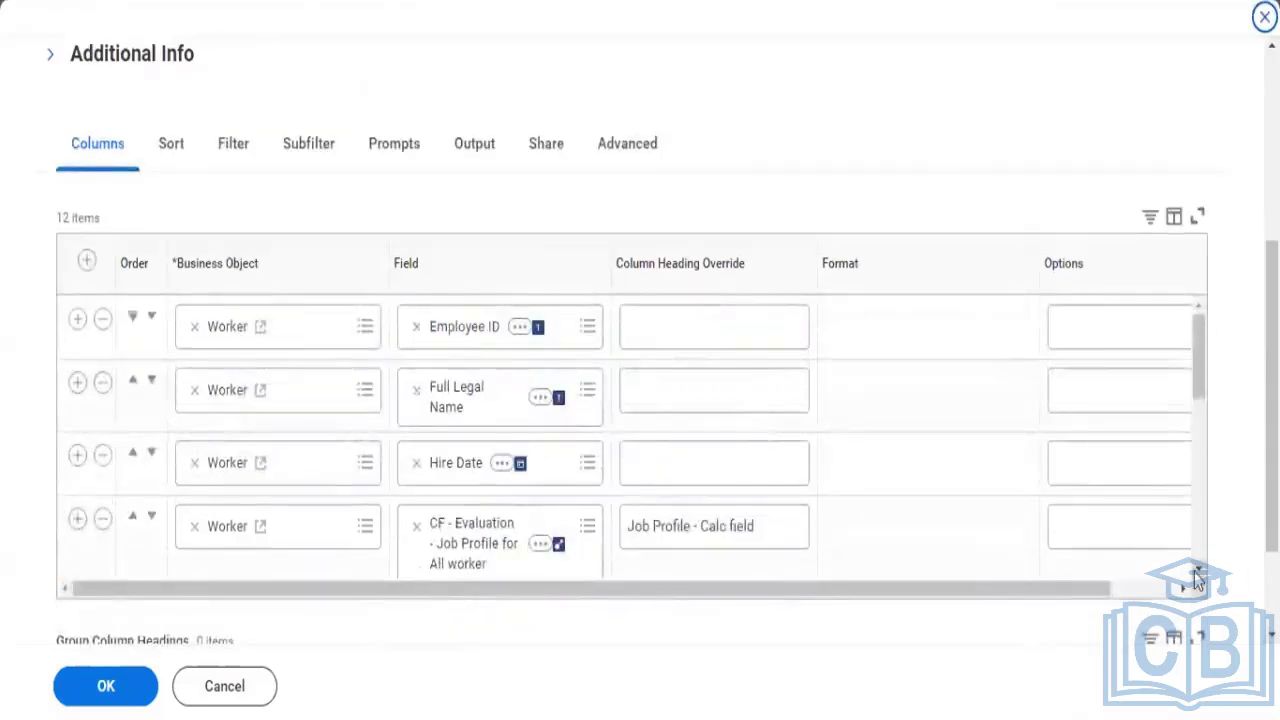
{"action": "scroll", "coordinate": [1198, 580], "scroll_direction": "down", "scroll_amount": 4}
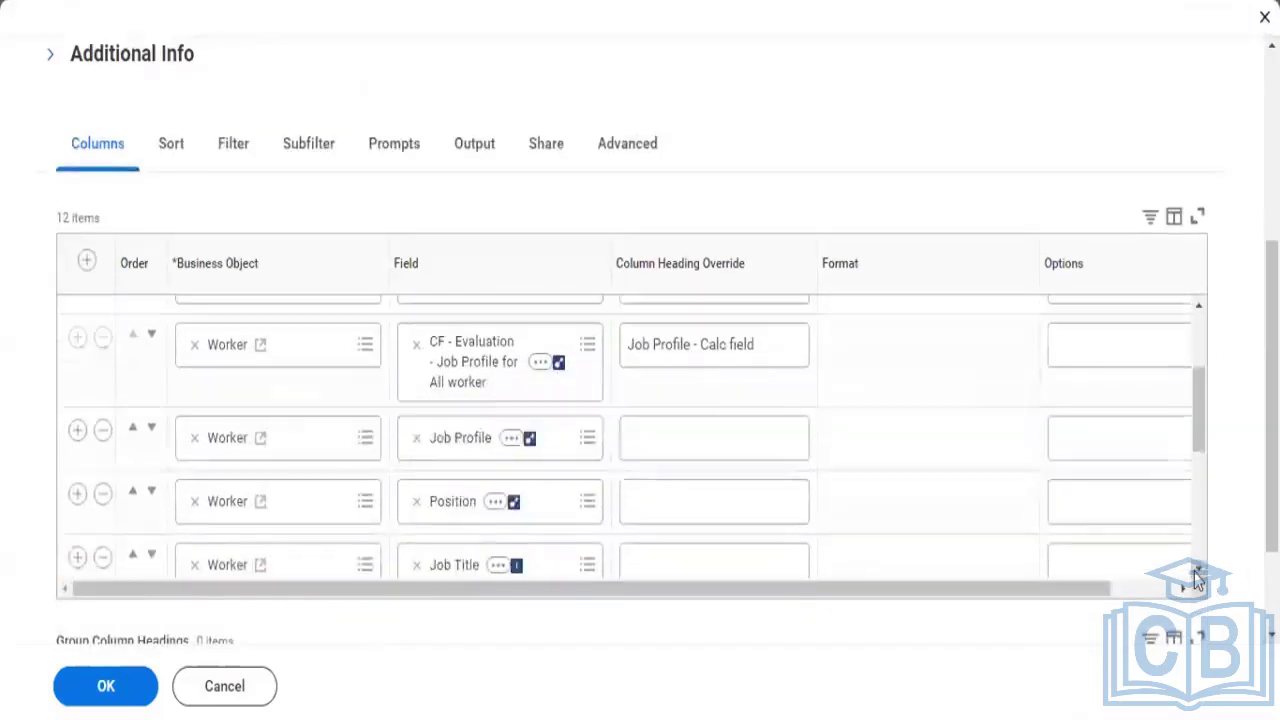
{"action": "scroll", "coordinate": [1198, 580], "scroll_direction": "down", "scroll_amount": 5}
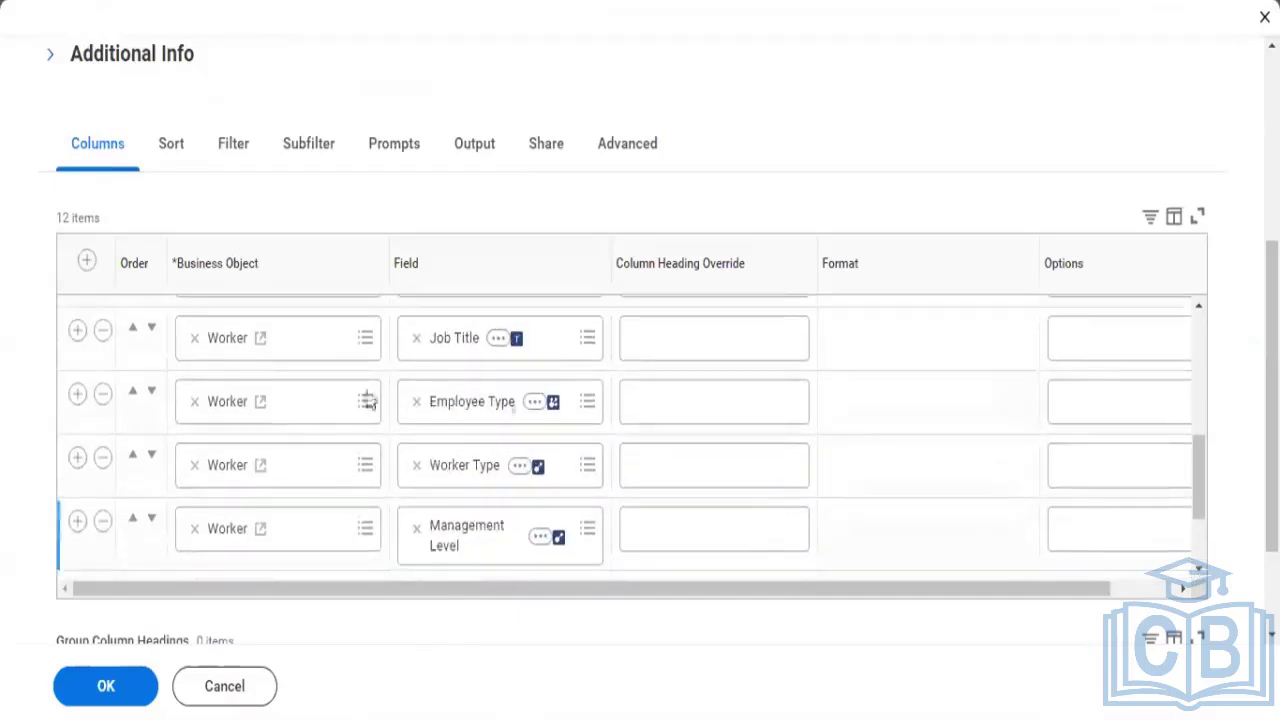
{"action": "left_click", "coordinate": [77, 459]}
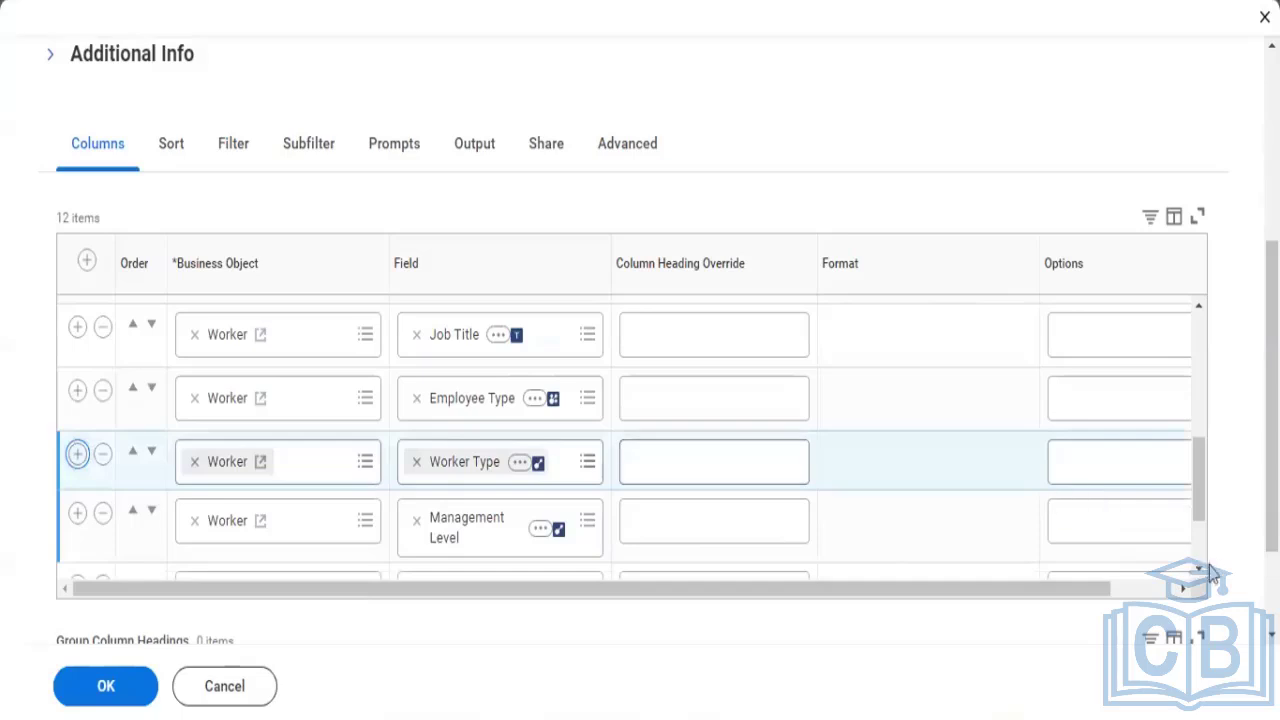
{"action": "scroll", "coordinate": [900, 560], "scroll_direction": "down", "scroll_amount": 1}
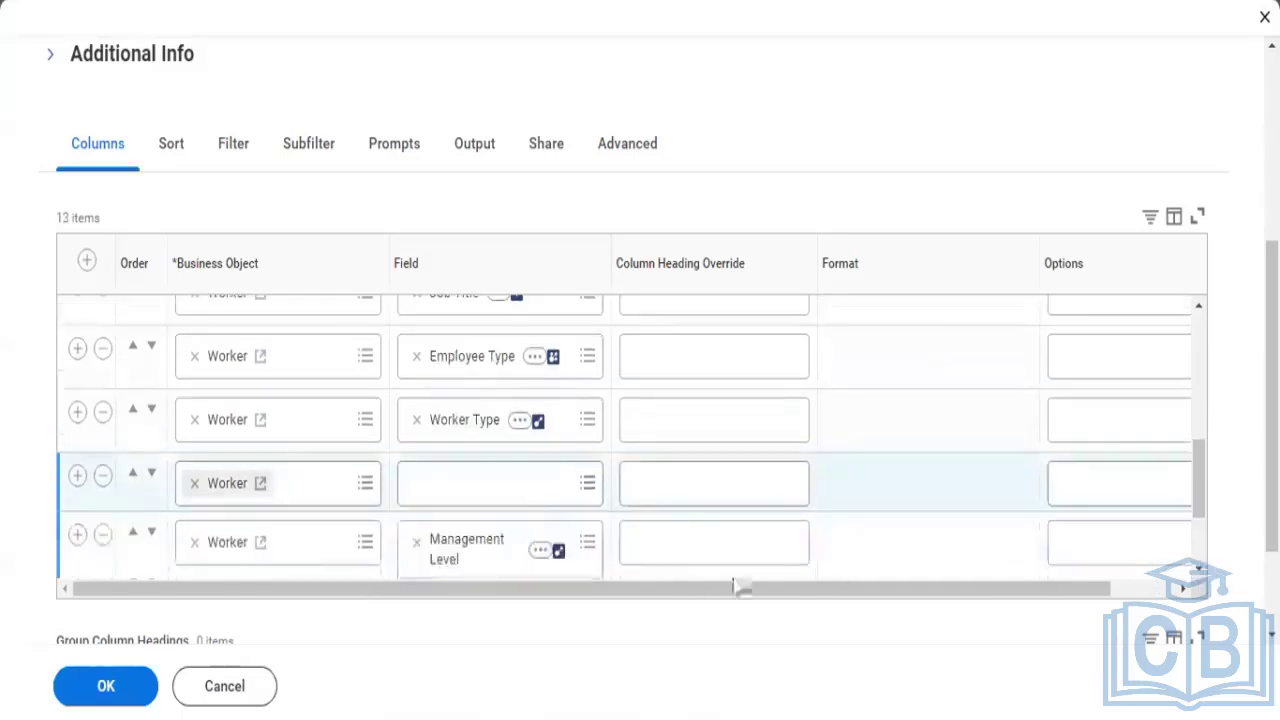
- Copy the substring calculated field's name again and set the new row's field to CF - Substring - Management Level (Text)
{"action": "left_click", "coordinate": [505, 495]}
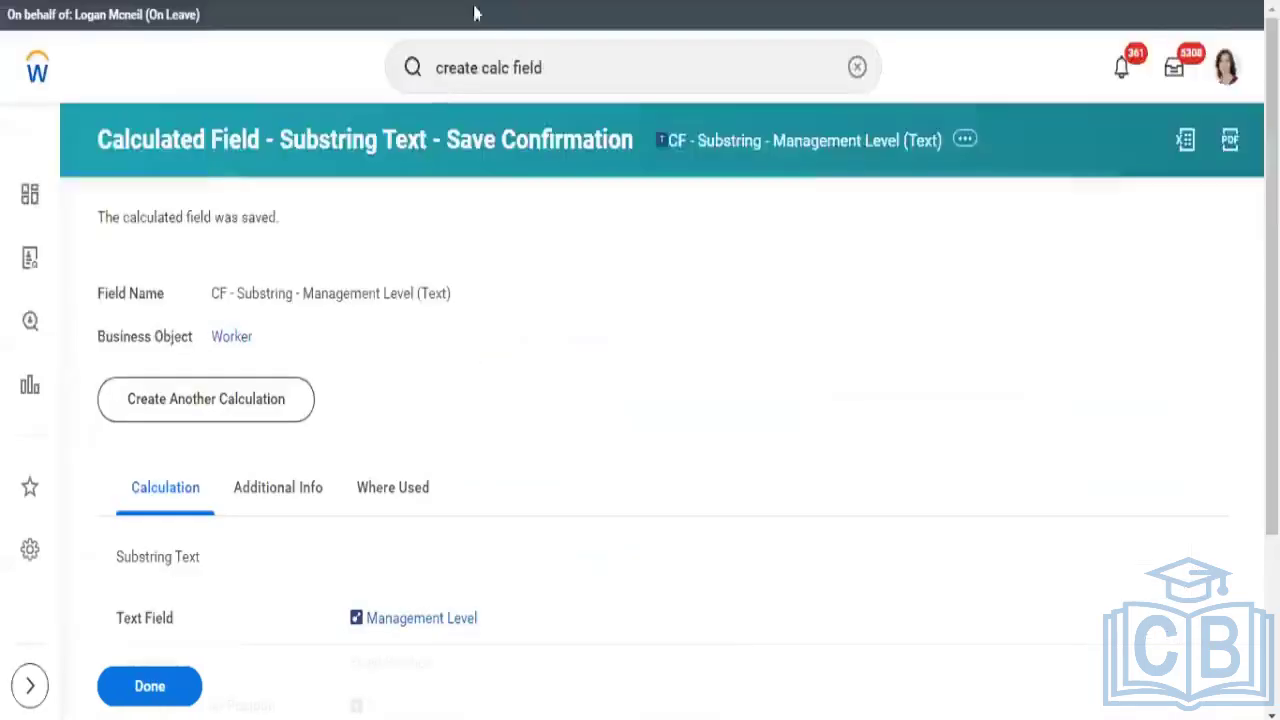
{"action": "right_click", "coordinate": [745, 148]}
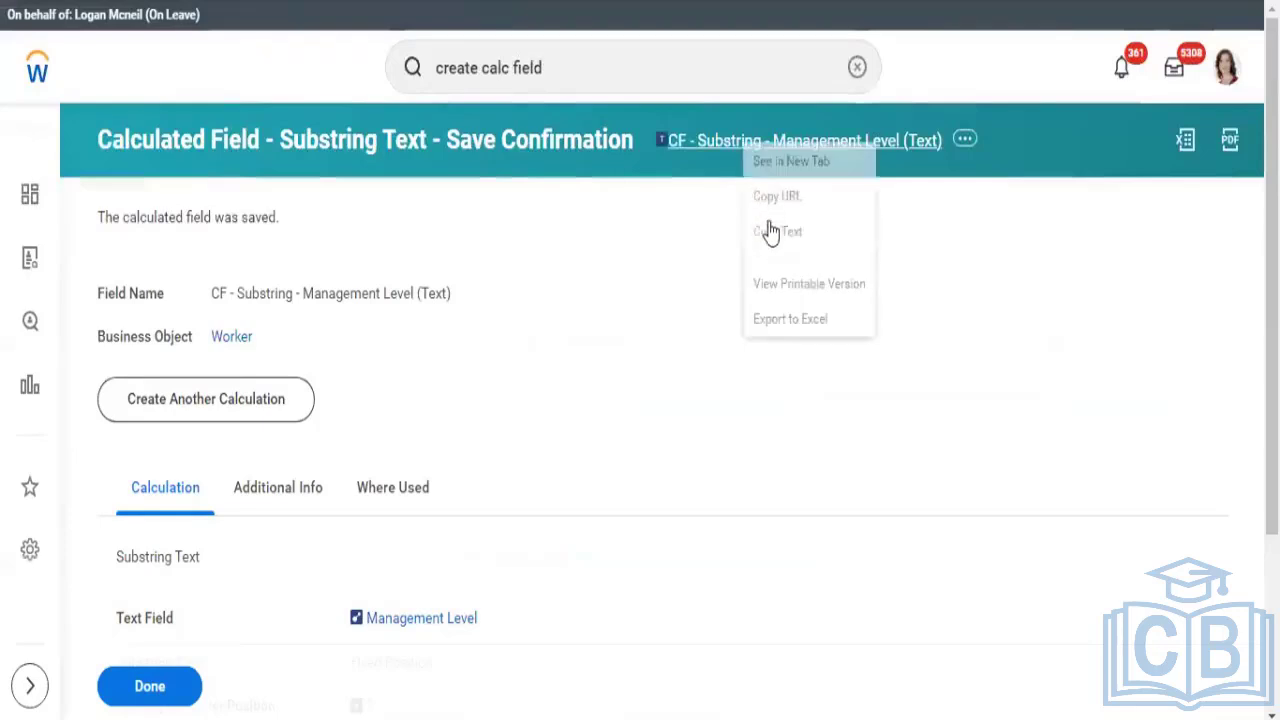
{"action": "left_click", "coordinate": [768, 233]}
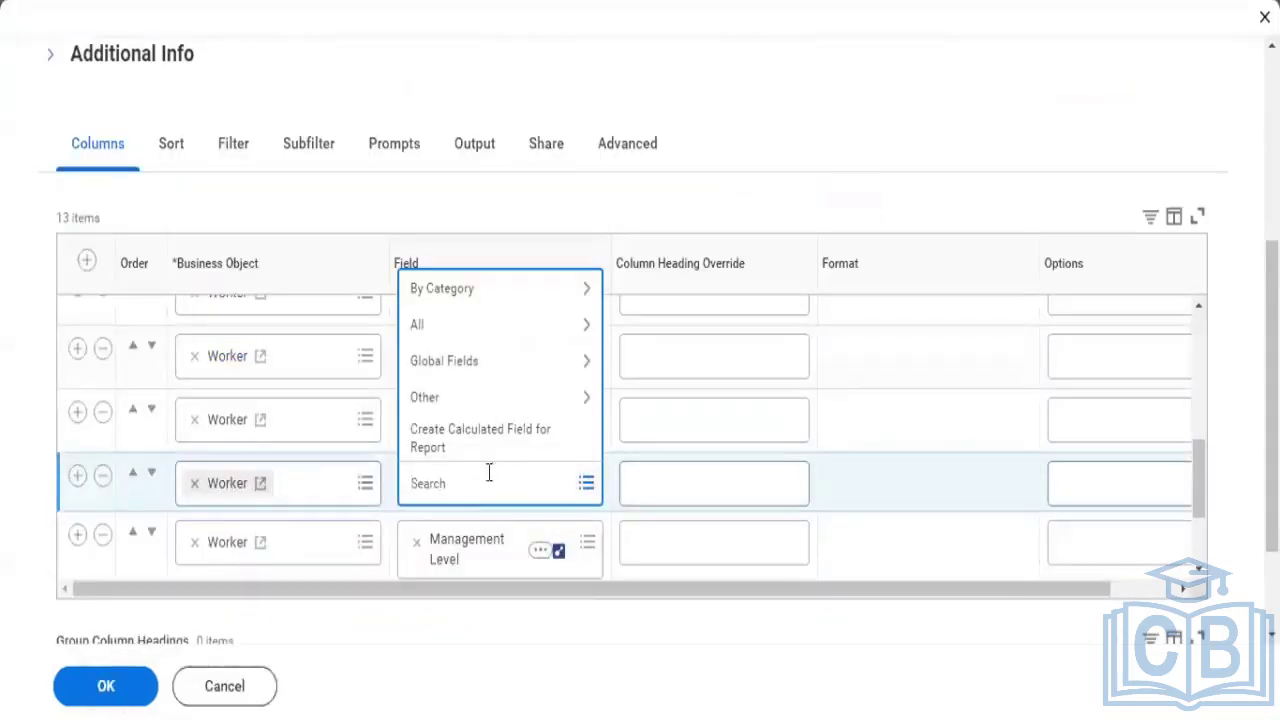
{"action": "key", "text": "ctrl+v"}
{"action": "key", "text": "Return"}
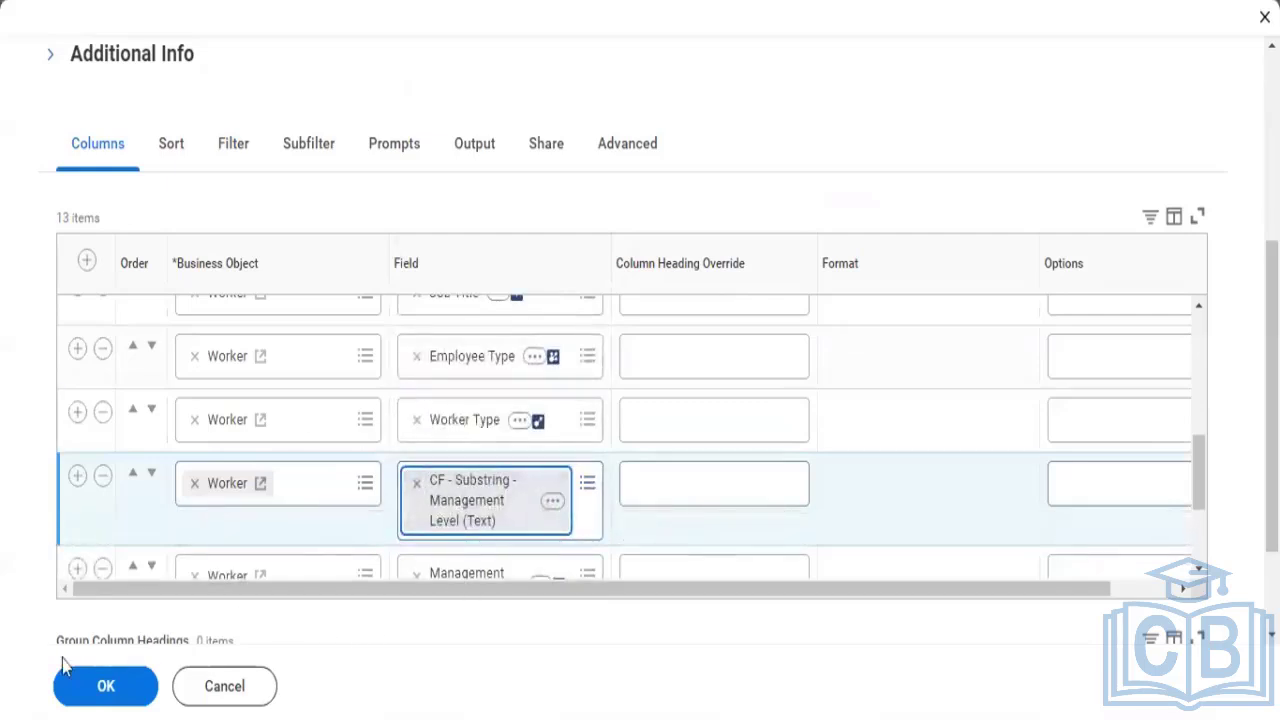
- Override the new column's heading with "Management Level (Calc)" and save the report definition
{"action": "left_click", "coordinate": [709, 472]}
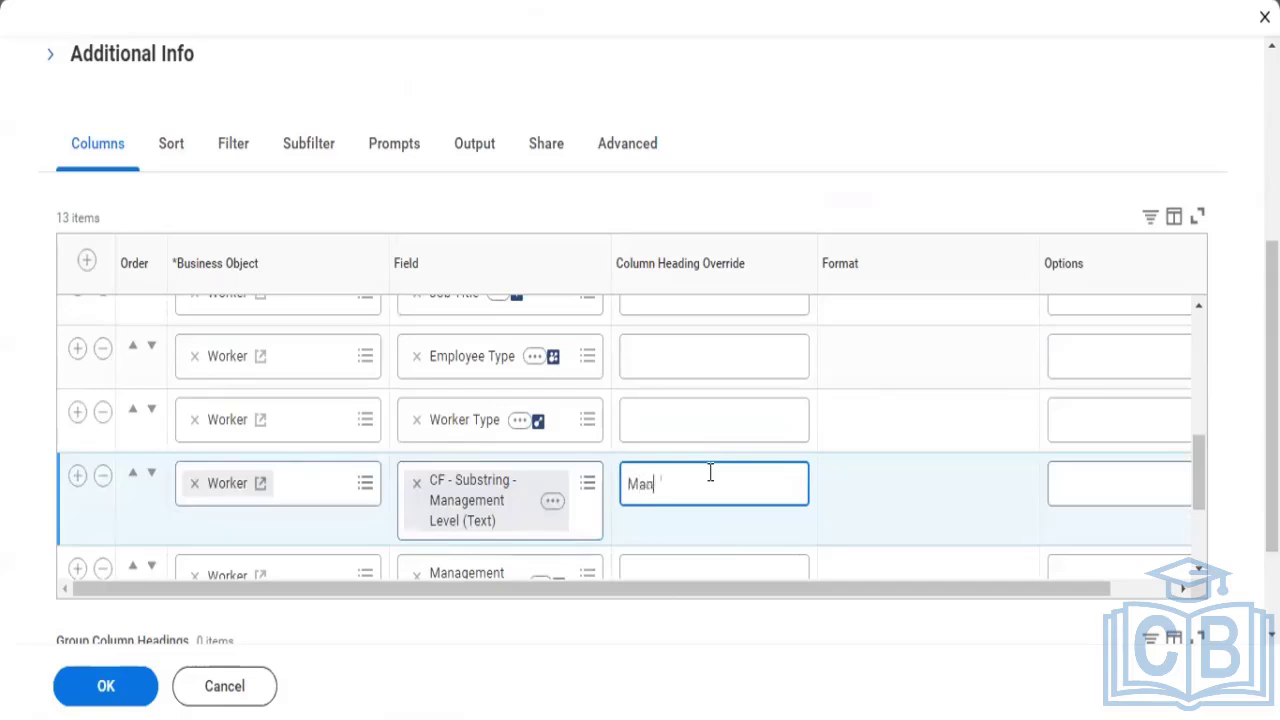
{"action": "type", "text": "Management Leve"}
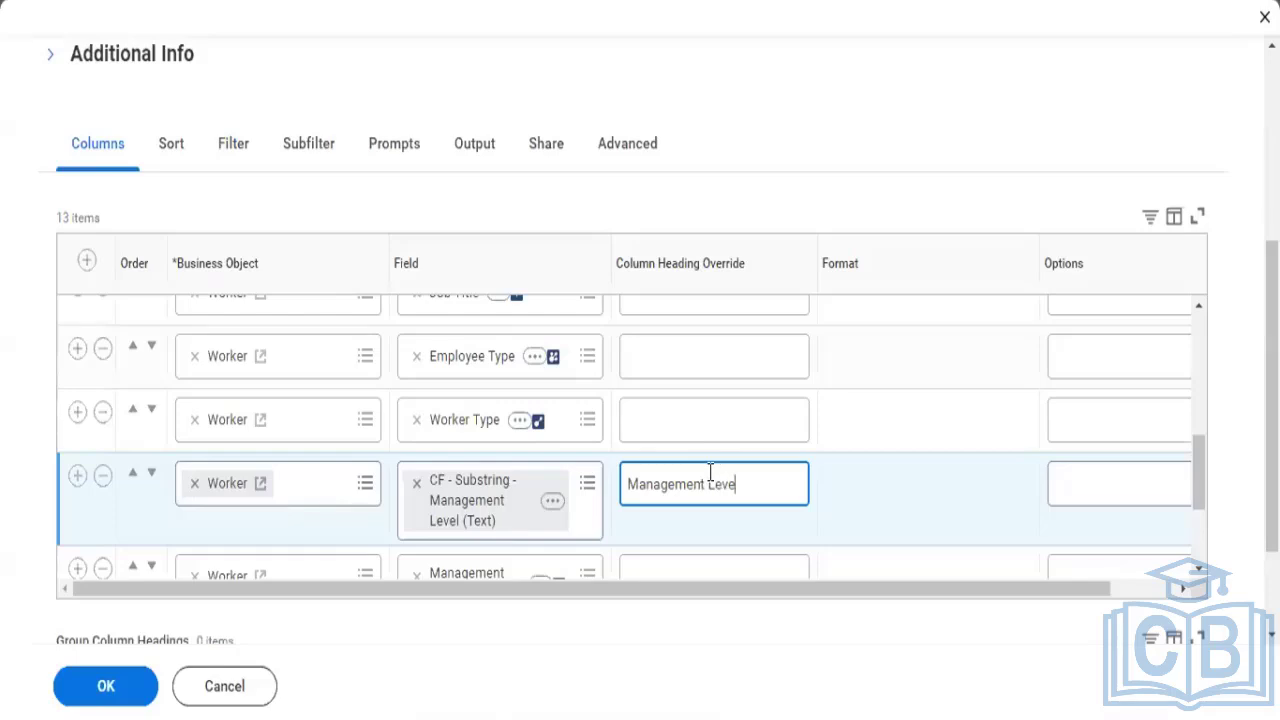
{"action": "type", "text": "l (Calc("}
{"action": "key", "text": "BackSpace"}
{"action": "type", "text": ")"}
{"action": "left_click", "coordinate": [79, 693]}
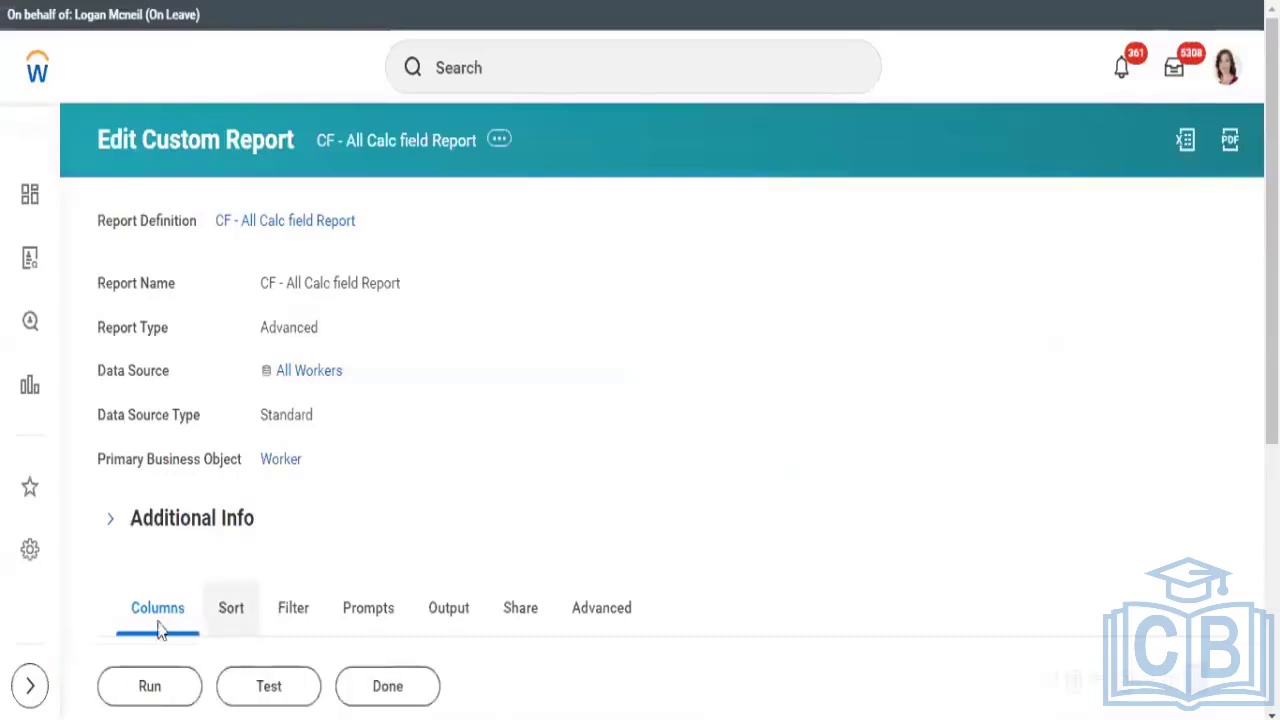
- Run the report and compare the Management Level (Calc) column with the original Management Level column
{"action": "left_click", "coordinate": [155, 686]}
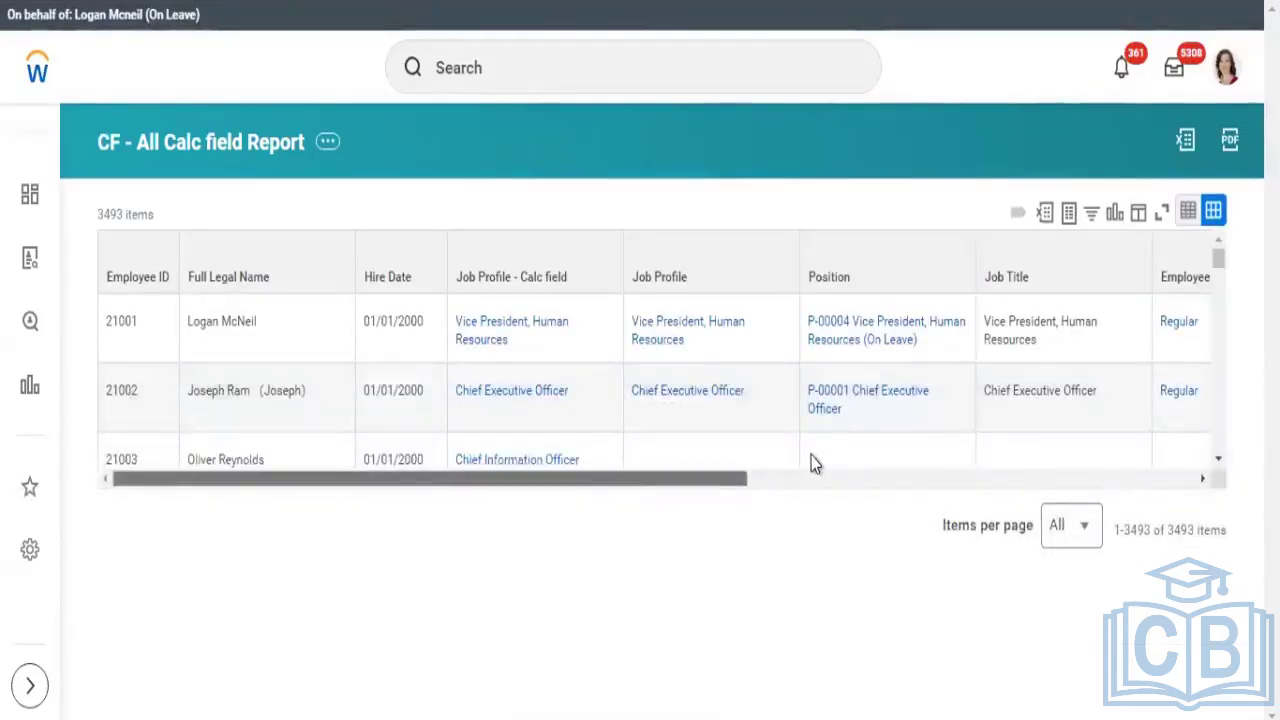
{"action": "scroll", "coordinate": [815, 463], "scroll_direction": "right", "scroll_amount": 5}
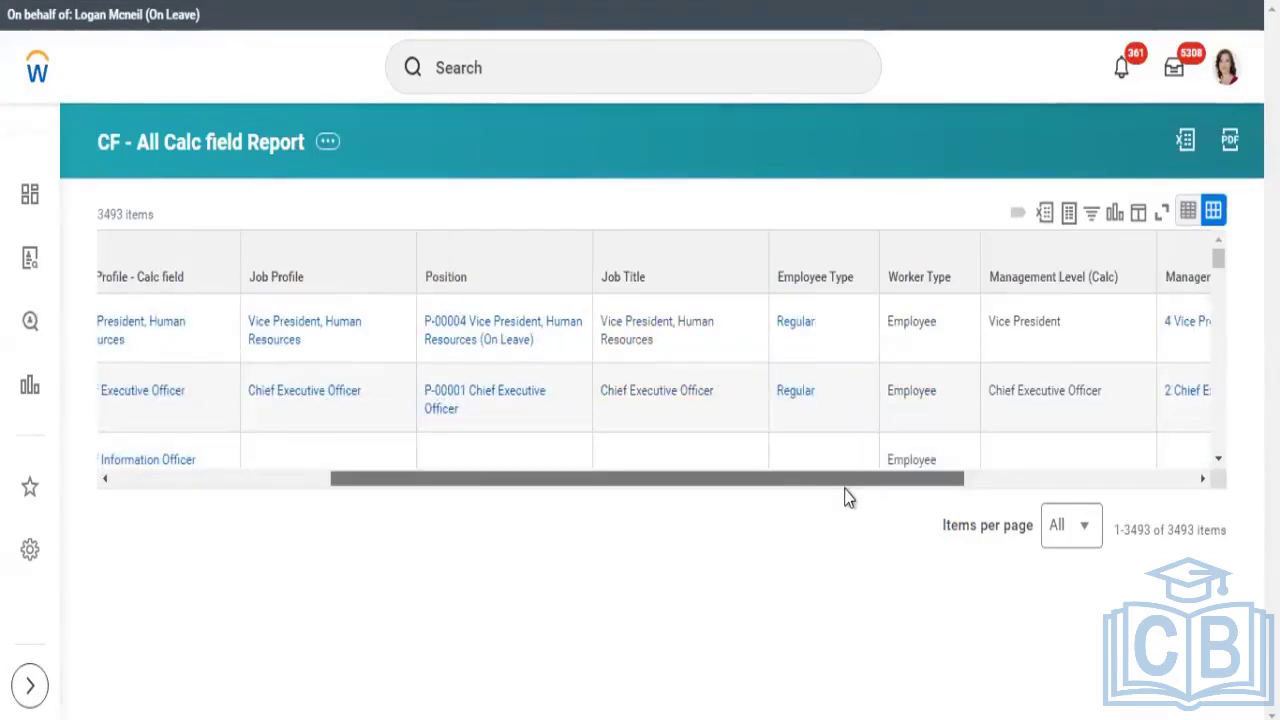
{"action": "scroll", "coordinate": [845, 497], "scroll_direction": "right", "scroll_amount": 3}
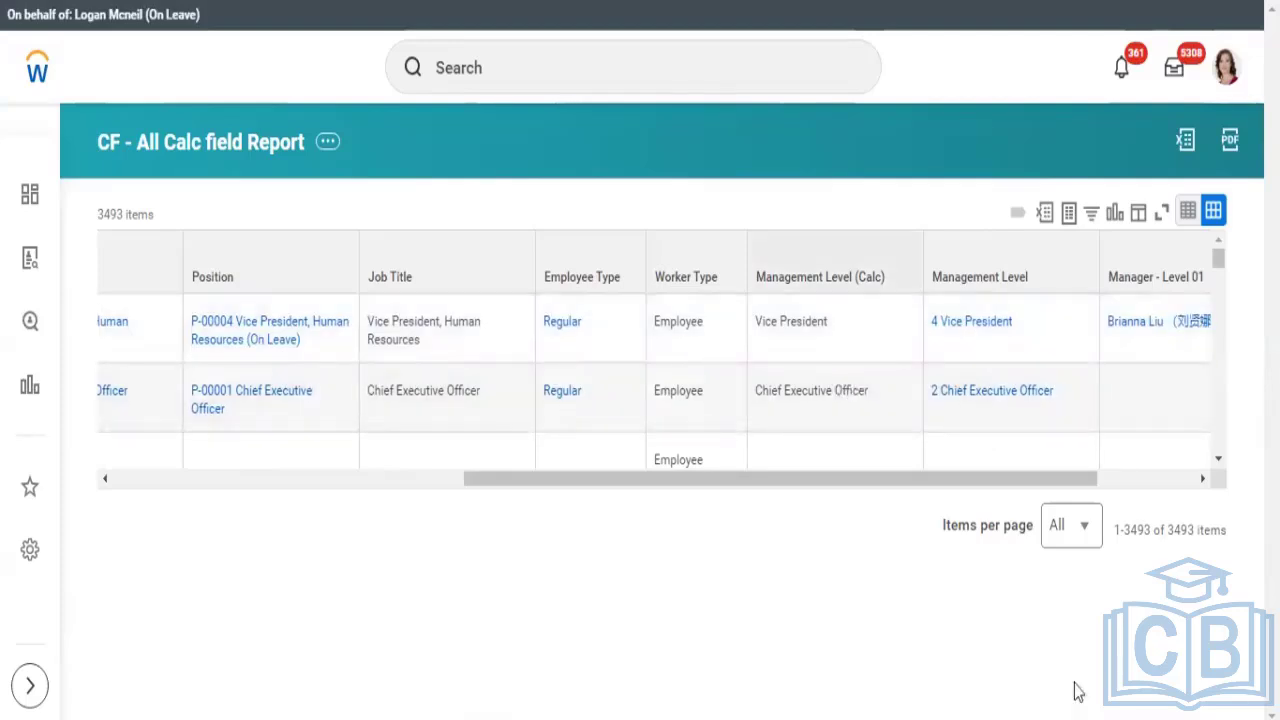
{"action": "mouse_move", "coordinate": [935, 332]}
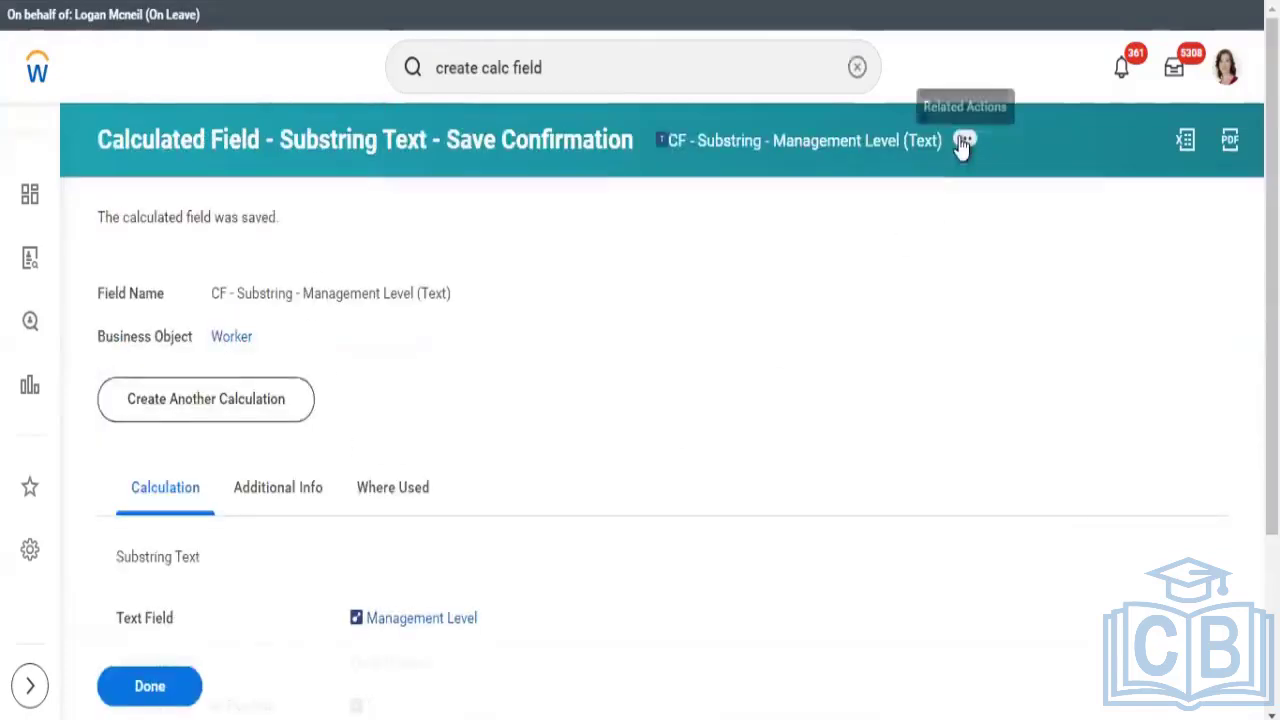
- Open the CF - Substring - Management Level (Text) calculated field for editing and change its substring type to Before a Delimiter
{"action": "left_click", "coordinate": [962, 143]}
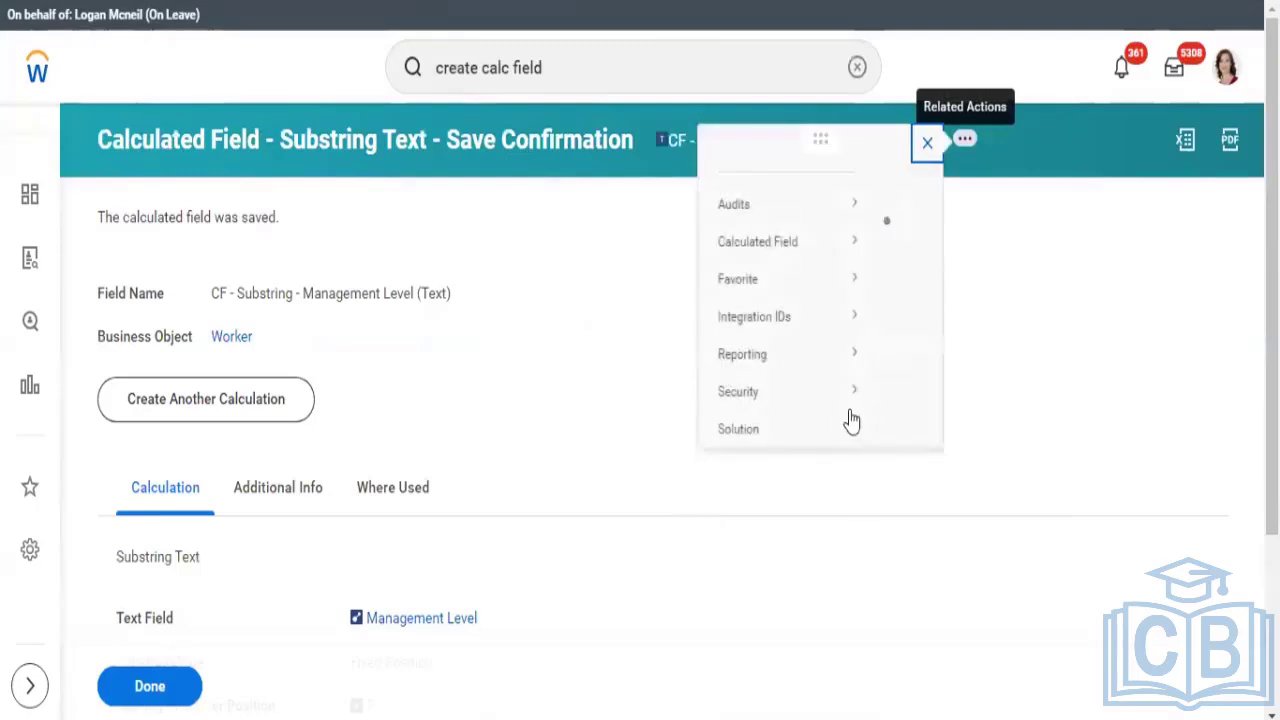
{"action": "mouse_move", "coordinate": [400, 272]}
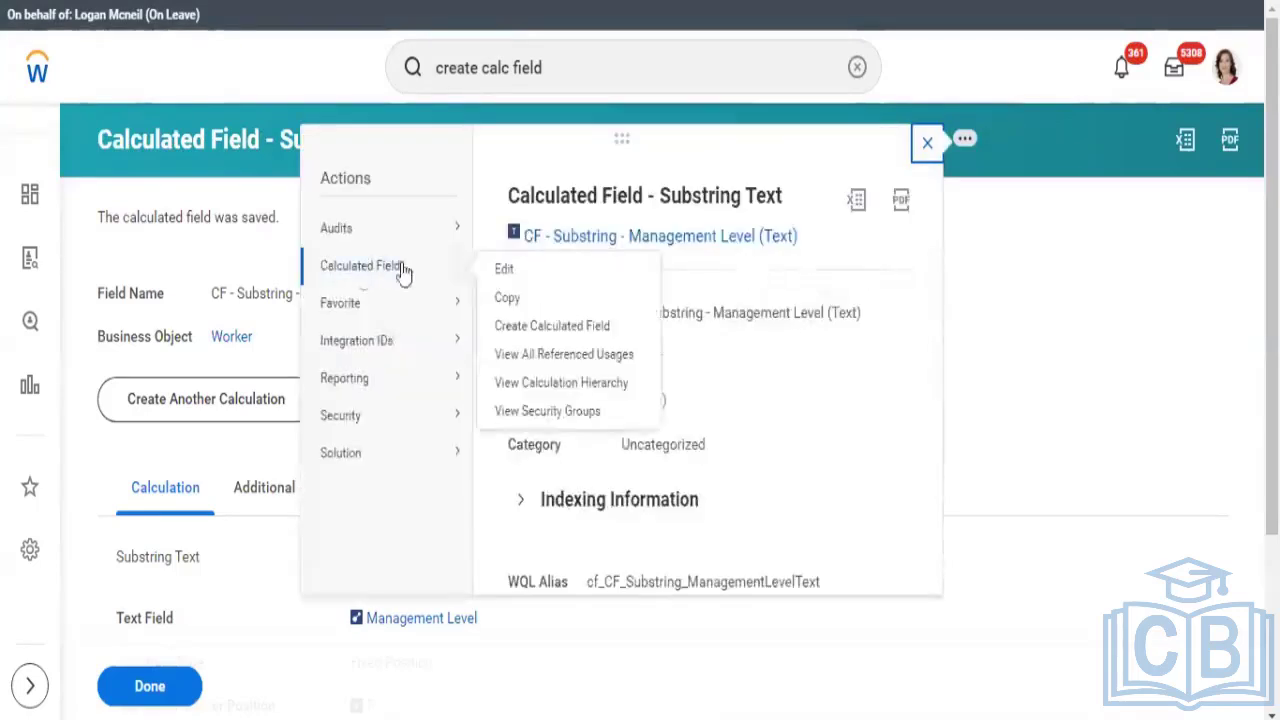
{"action": "left_click", "coordinate": [500, 268]}
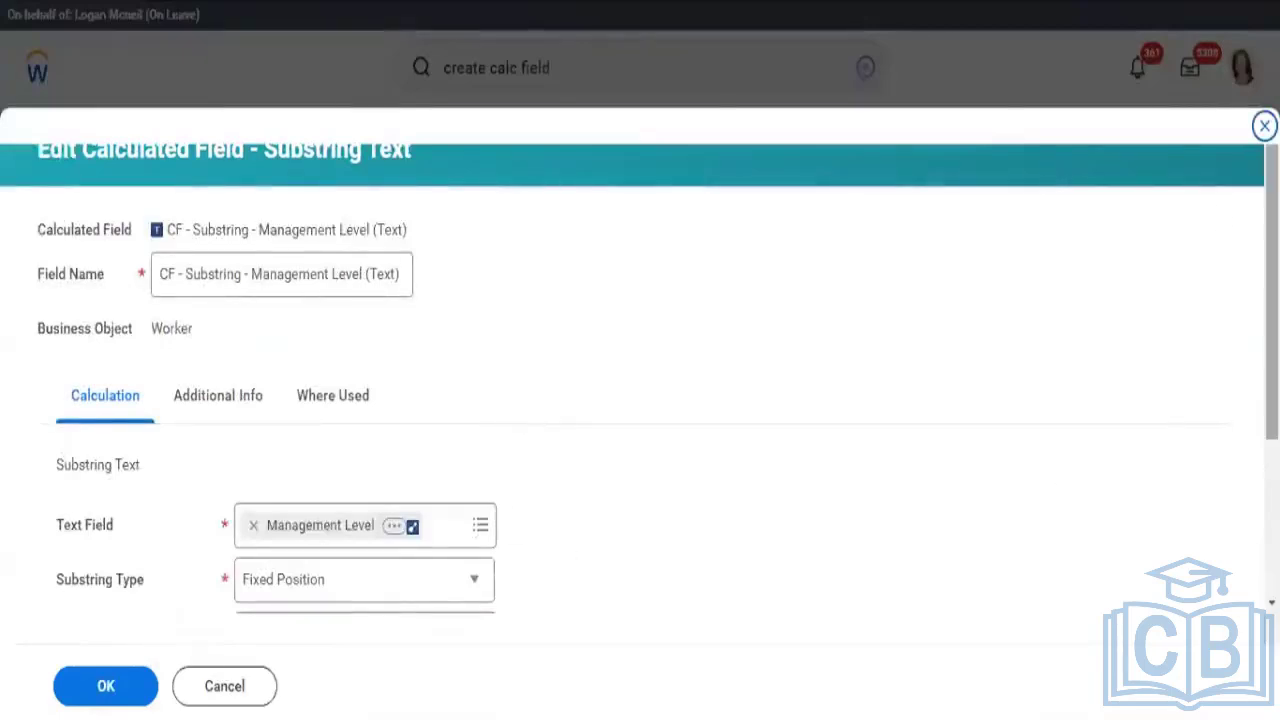
{"action": "scroll", "coordinate": [643, 426], "scroll_direction": "down", "scroll_amount": 2}
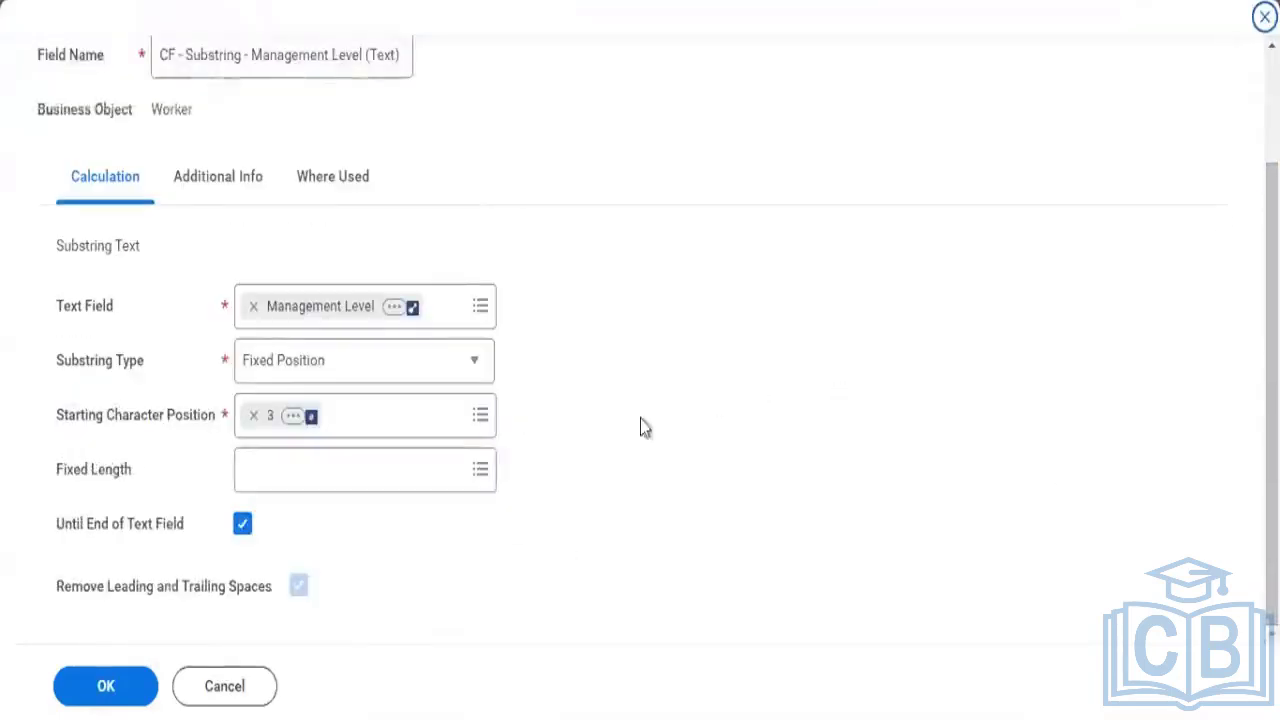
{"action": "left_click", "coordinate": [298, 368]}
{"action": "left_click", "coordinate": [298, 368]}
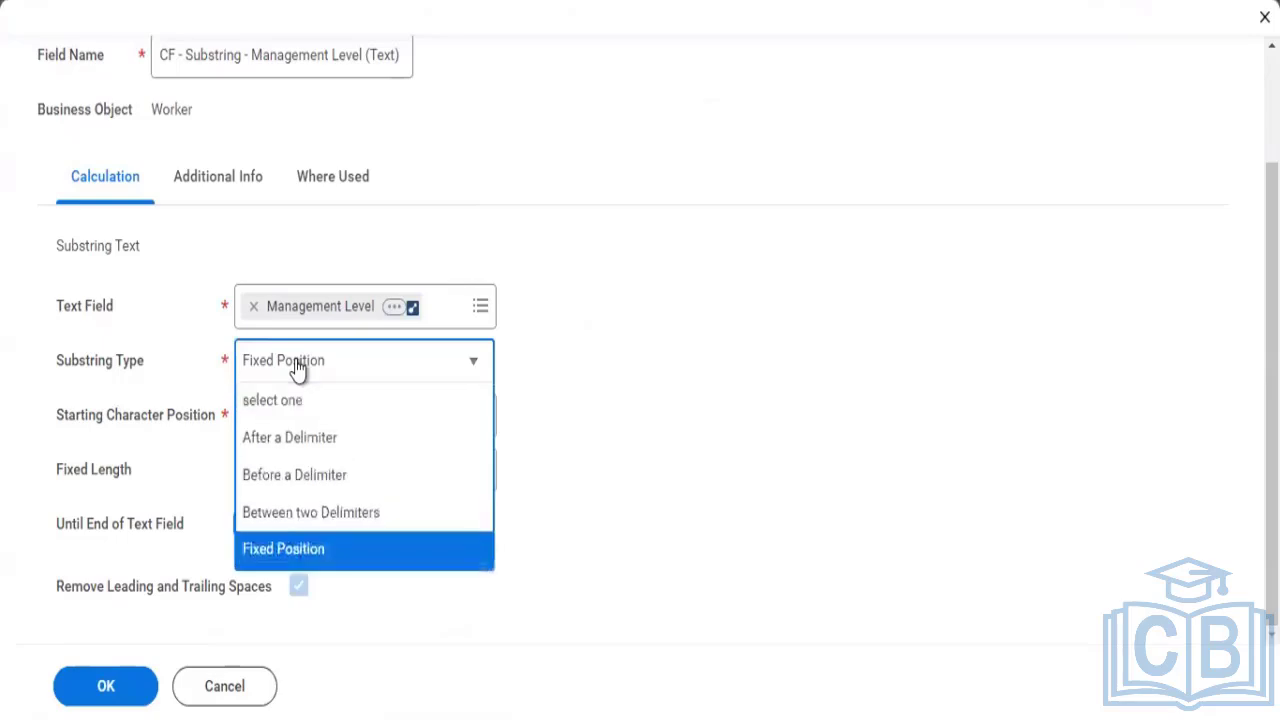
{"action": "left_click", "coordinate": [285, 484]}
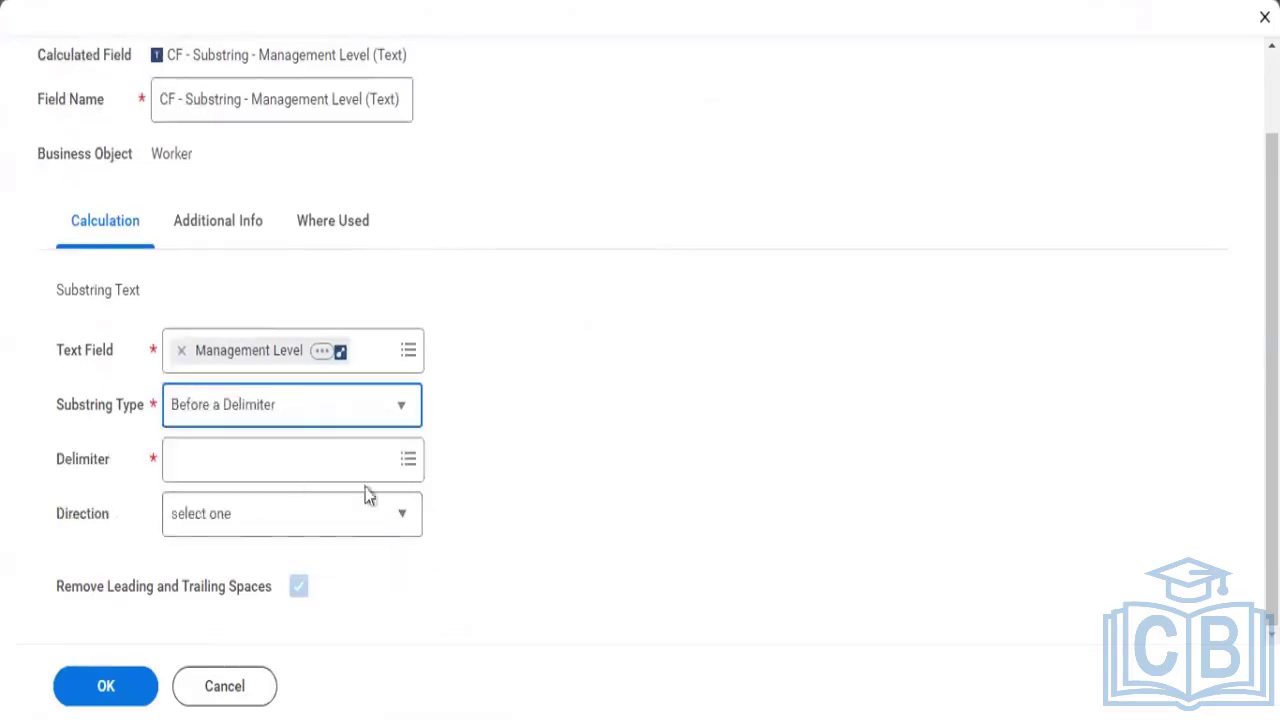
- Set the delimiter of the substring calculation to Single Space
{"action": "left_click", "coordinate": [219, 459]}
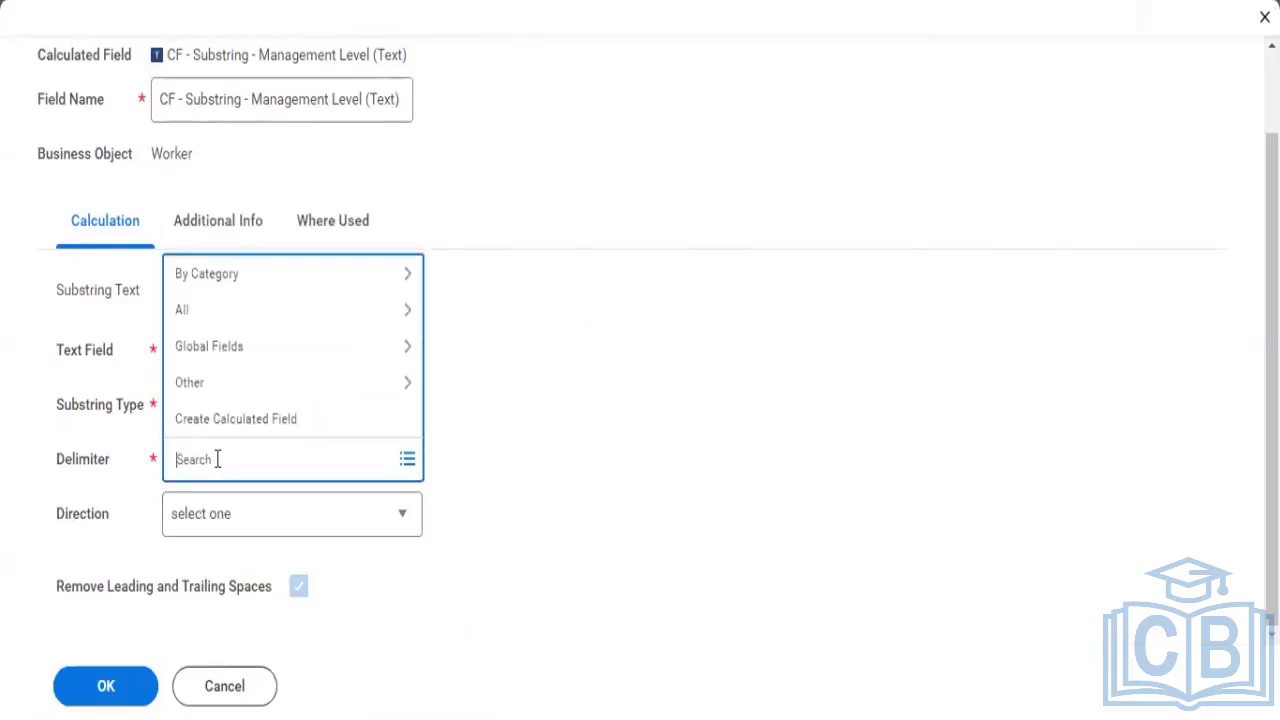
{"action": "type", "text": "s"}
{"action": "type", "text": "ingle space"}
{"action": "key", "text": "Return"}
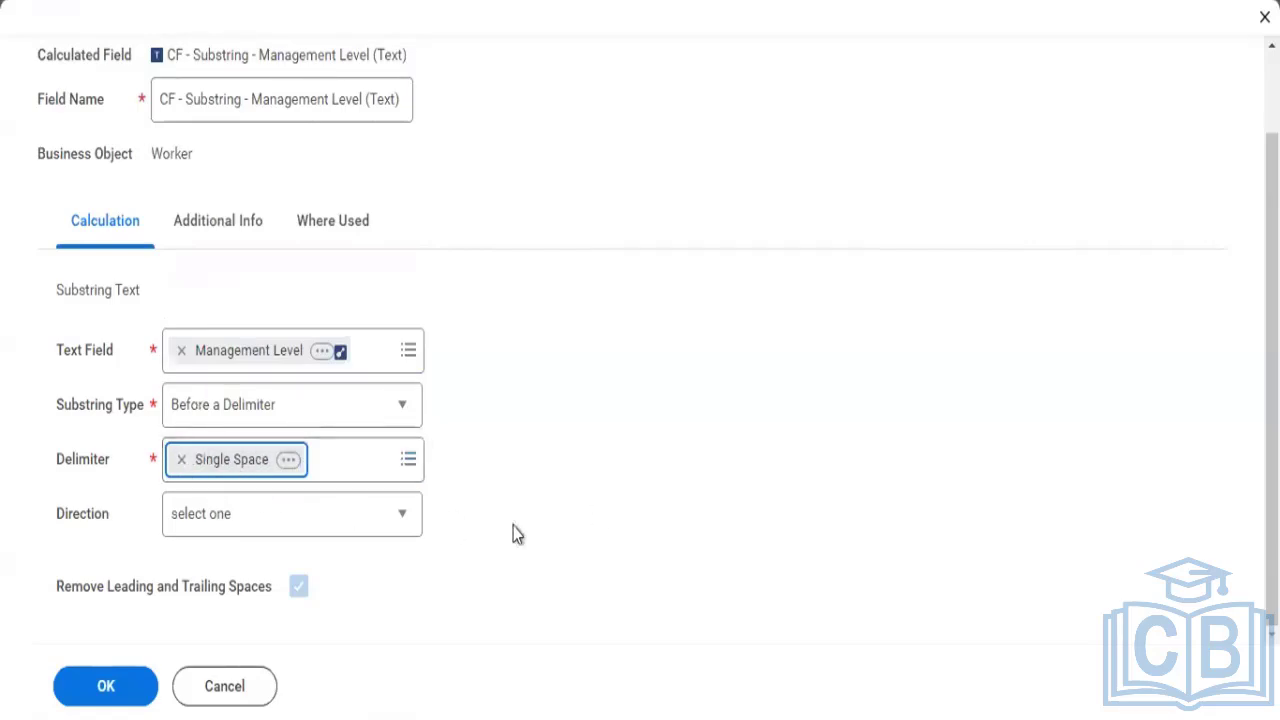
- Set the substring direction to Forward and save the calculated field
{"action": "left_click", "coordinate": [270, 525]}
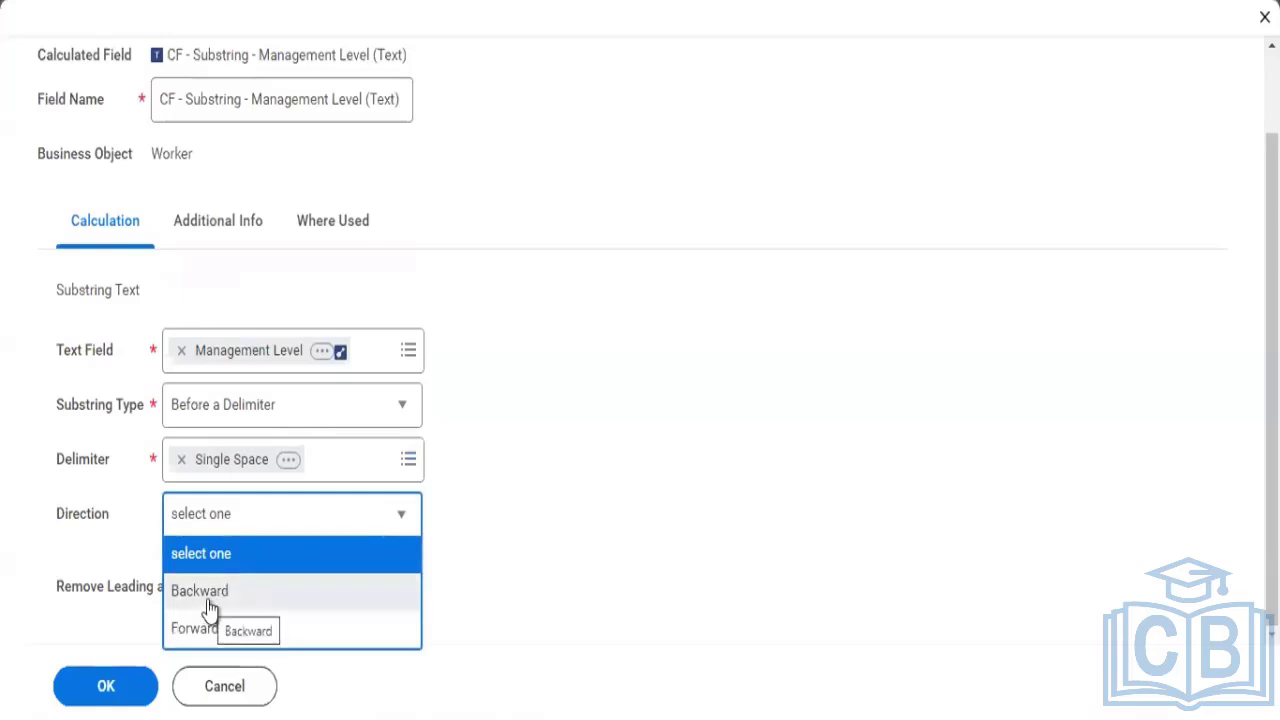
{"action": "left_click", "coordinate": [190, 632]}
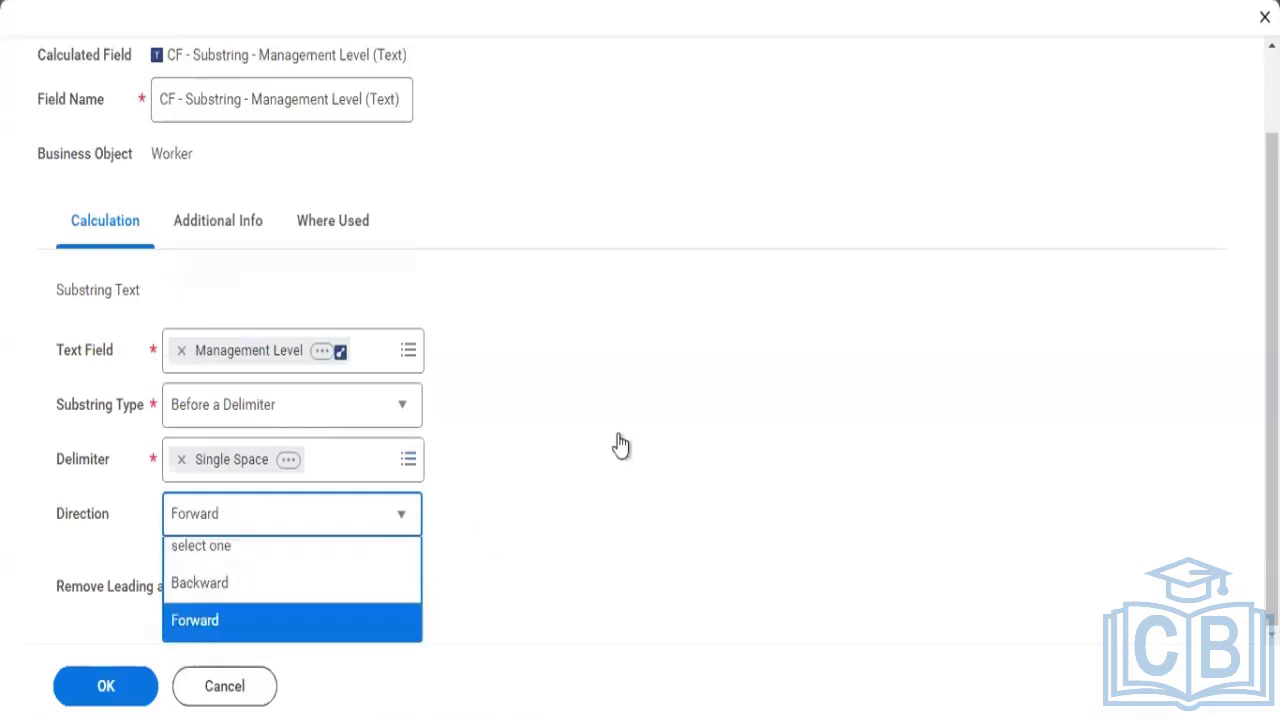
{"action": "left_click", "coordinate": [629, 440]}
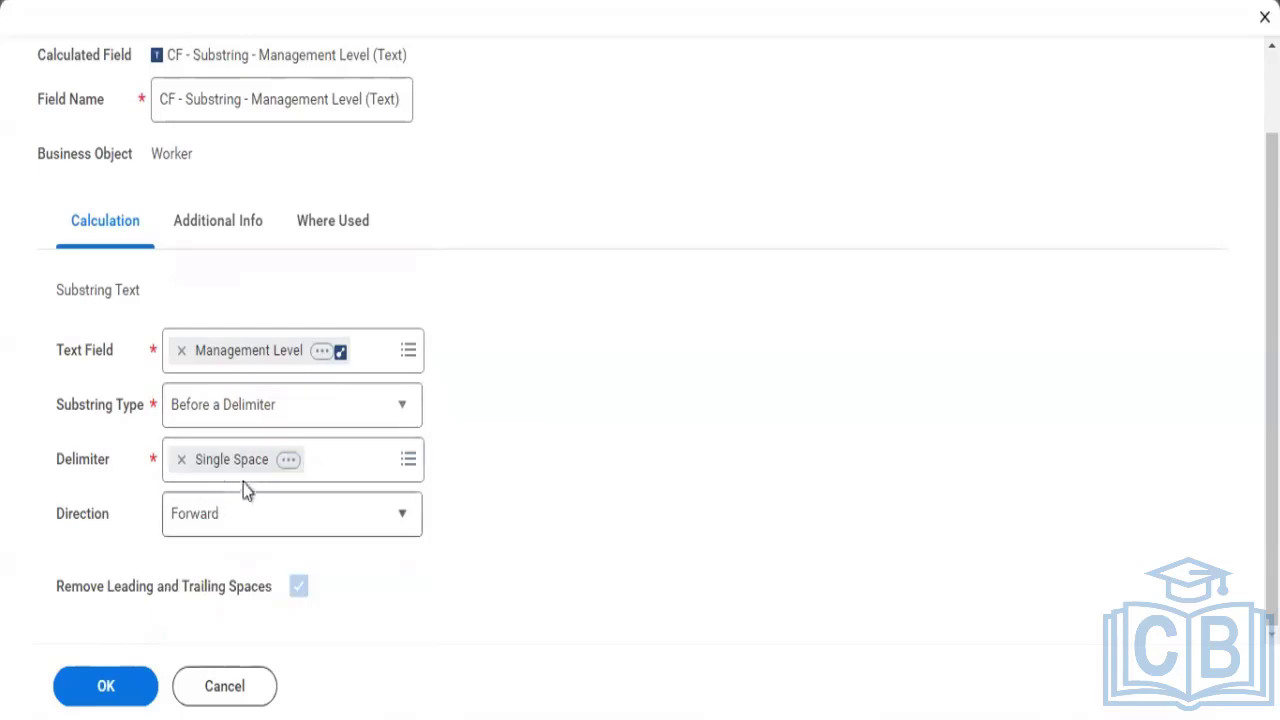
{"action": "left_click", "coordinate": [89, 688]}
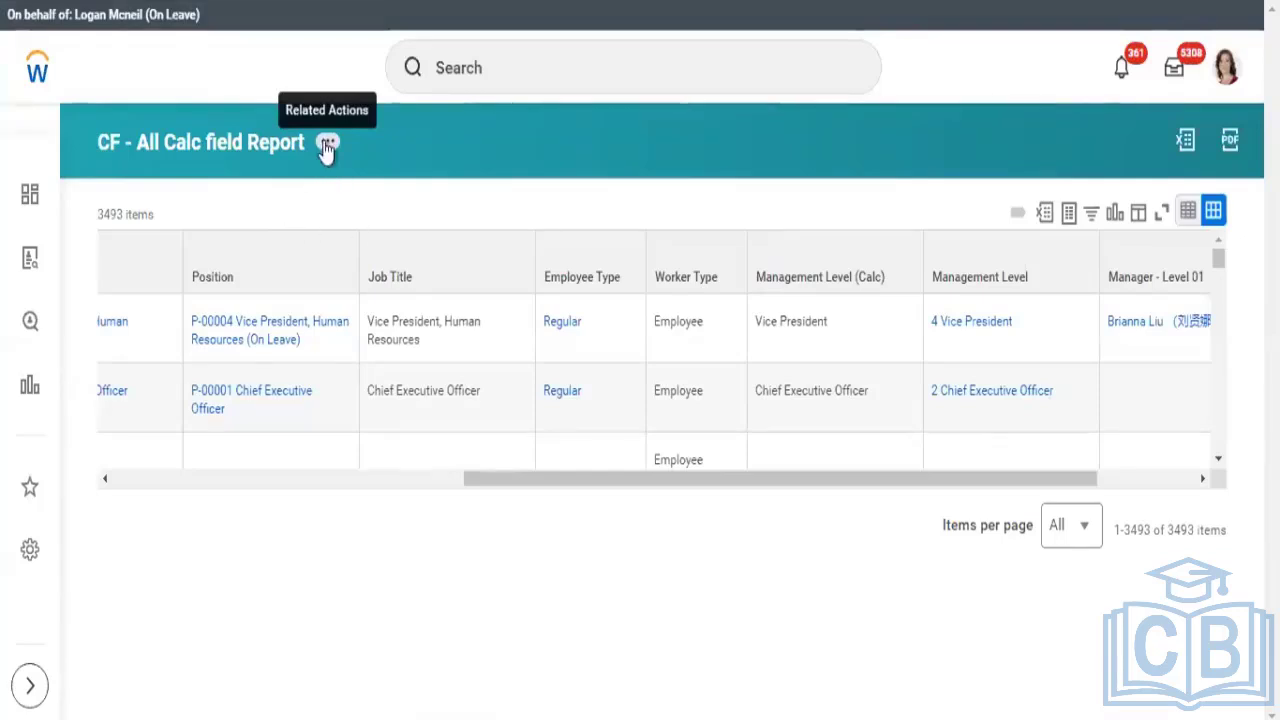
- Rerun CF - All Calc field Report and check the Management Level (Calc) values against the Management Level column
{"action": "left_click", "coordinate": [327, 145]}
{"action": "mouse_move", "coordinate": [388, 242]}
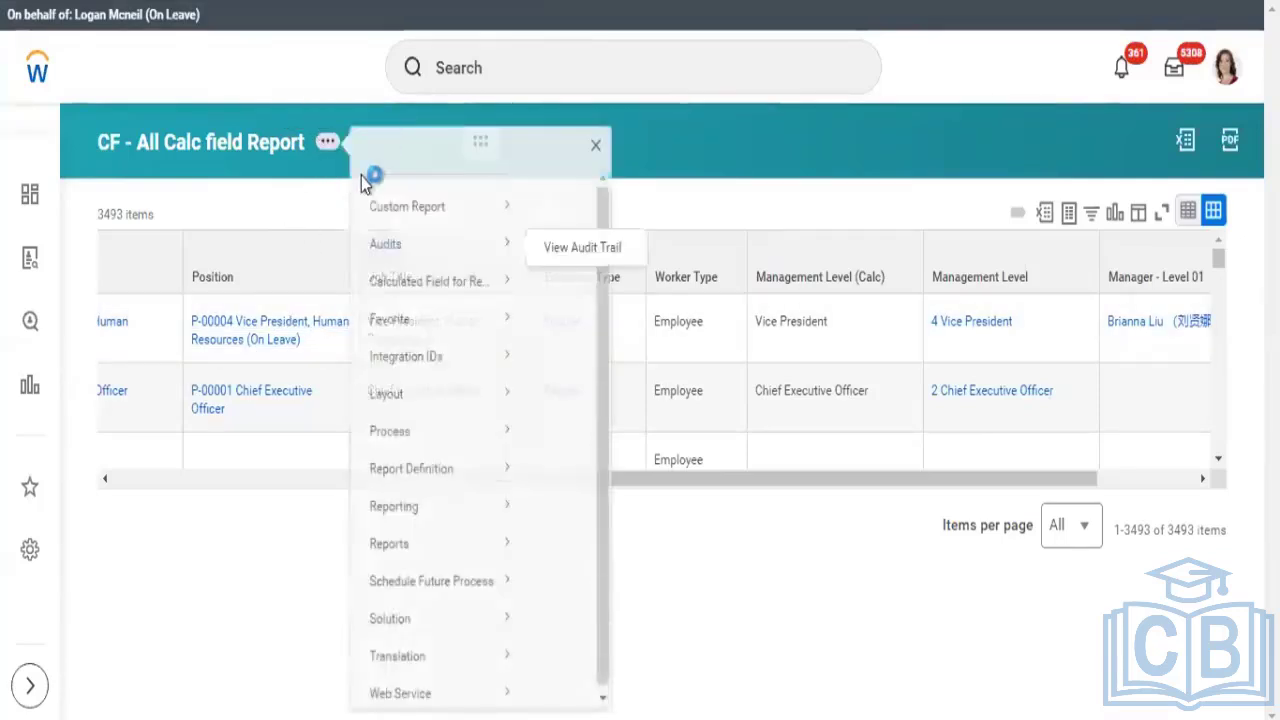
{"action": "mouse_move", "coordinate": [389, 212]}
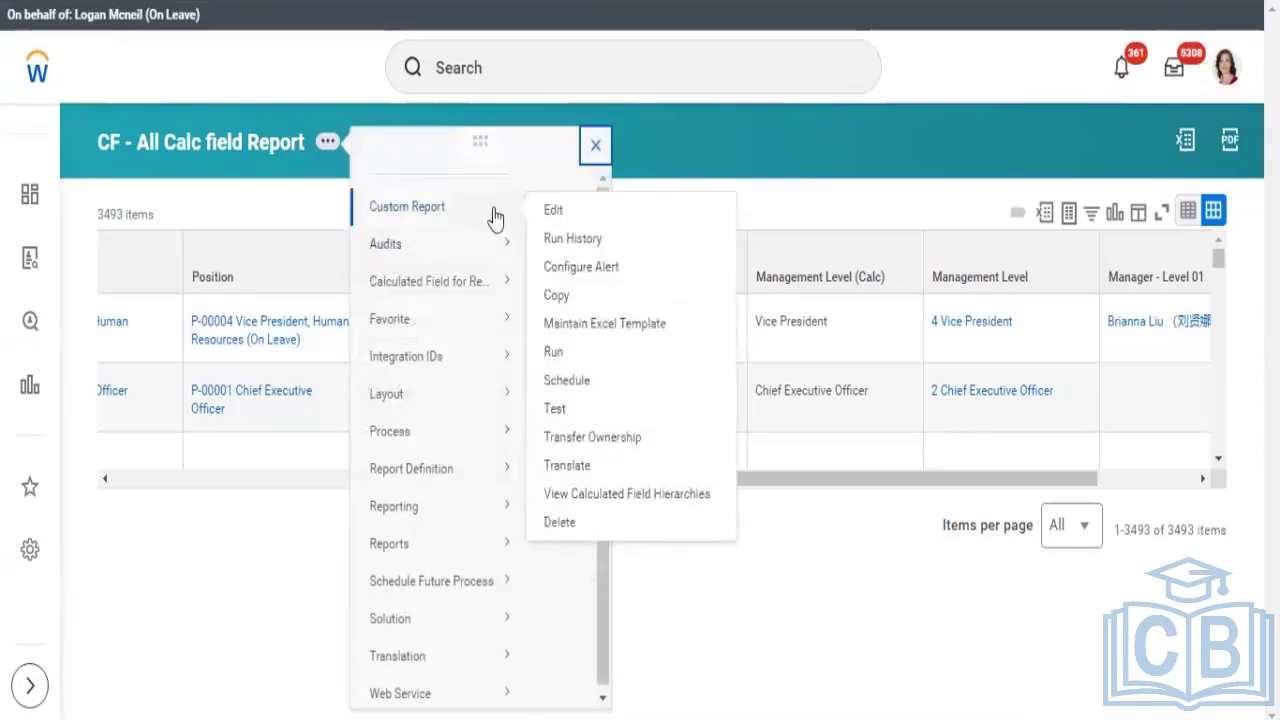
{"action": "left_click", "coordinate": [556, 358]}
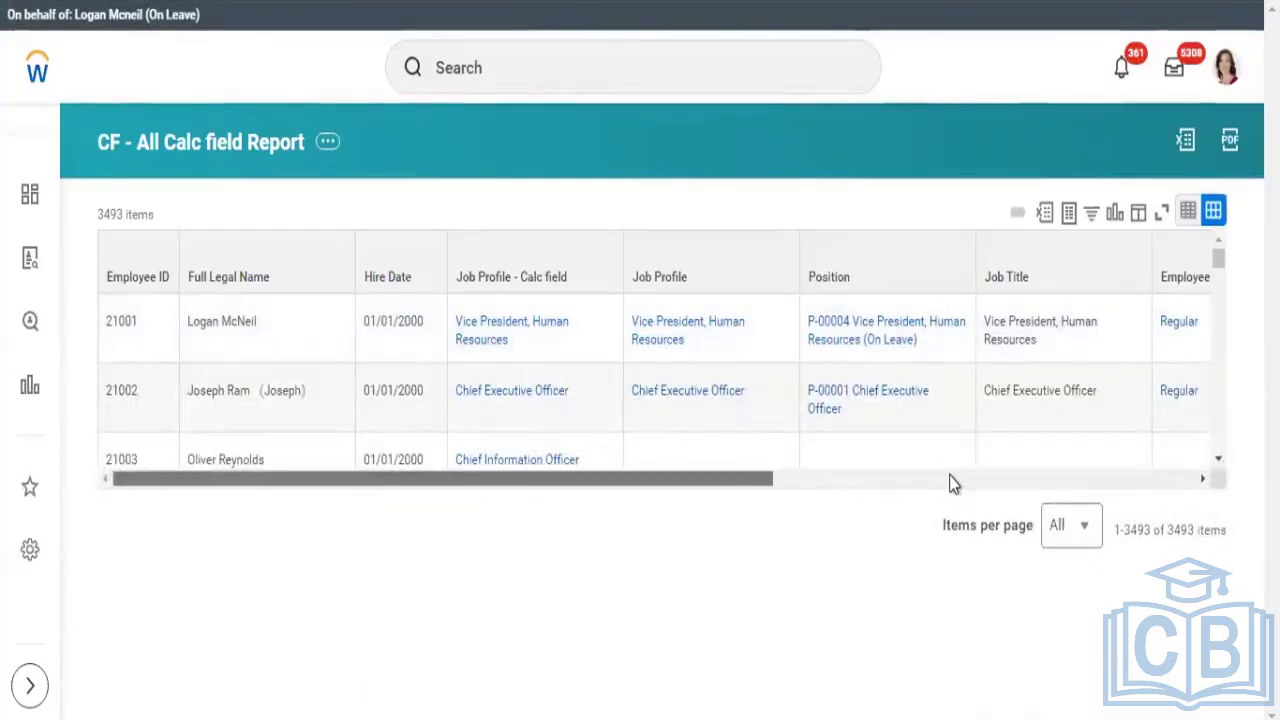
{"action": "scroll", "coordinate": [755, 482], "scroll_direction": "right", "scroll_amount": 3}
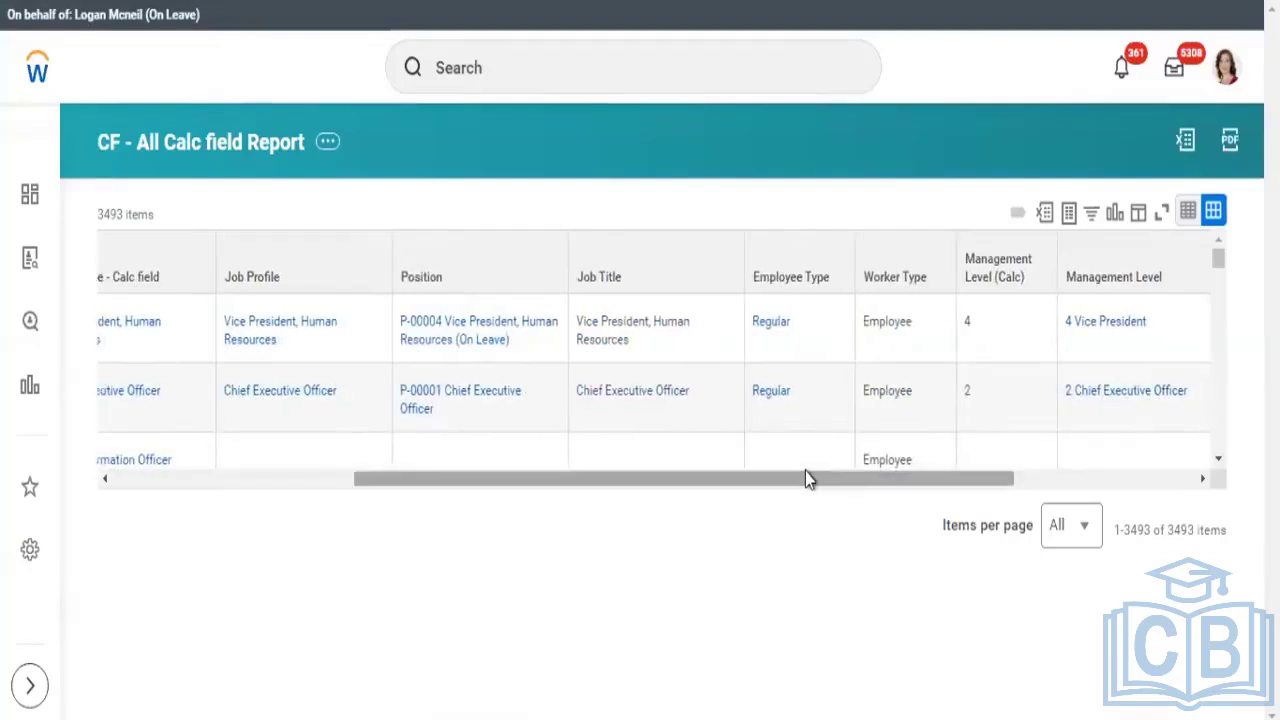
{"action": "scroll", "coordinate": [806, 472], "scroll_direction": "right", "scroll_amount": 2}
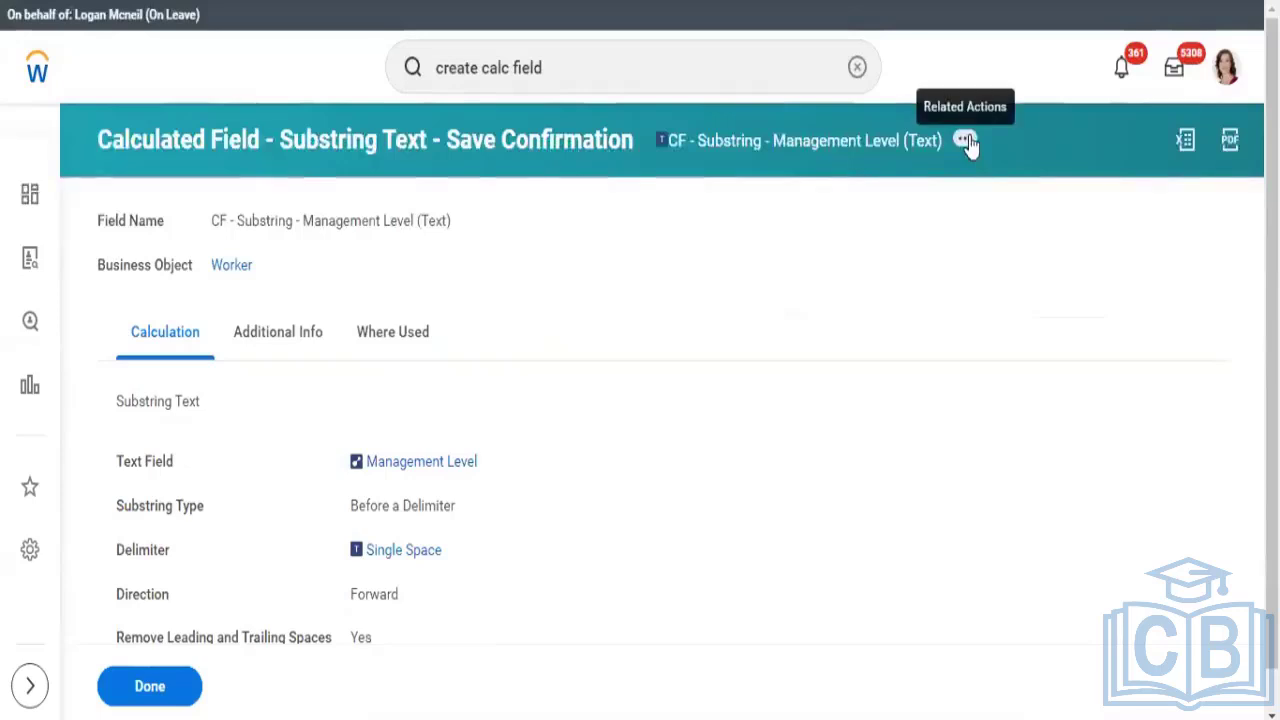
- Edit the CF - Substring - Management Level (Text) calculated field, set its direction to Backward, and save it
{"action": "left_click", "coordinate": [964, 141]}
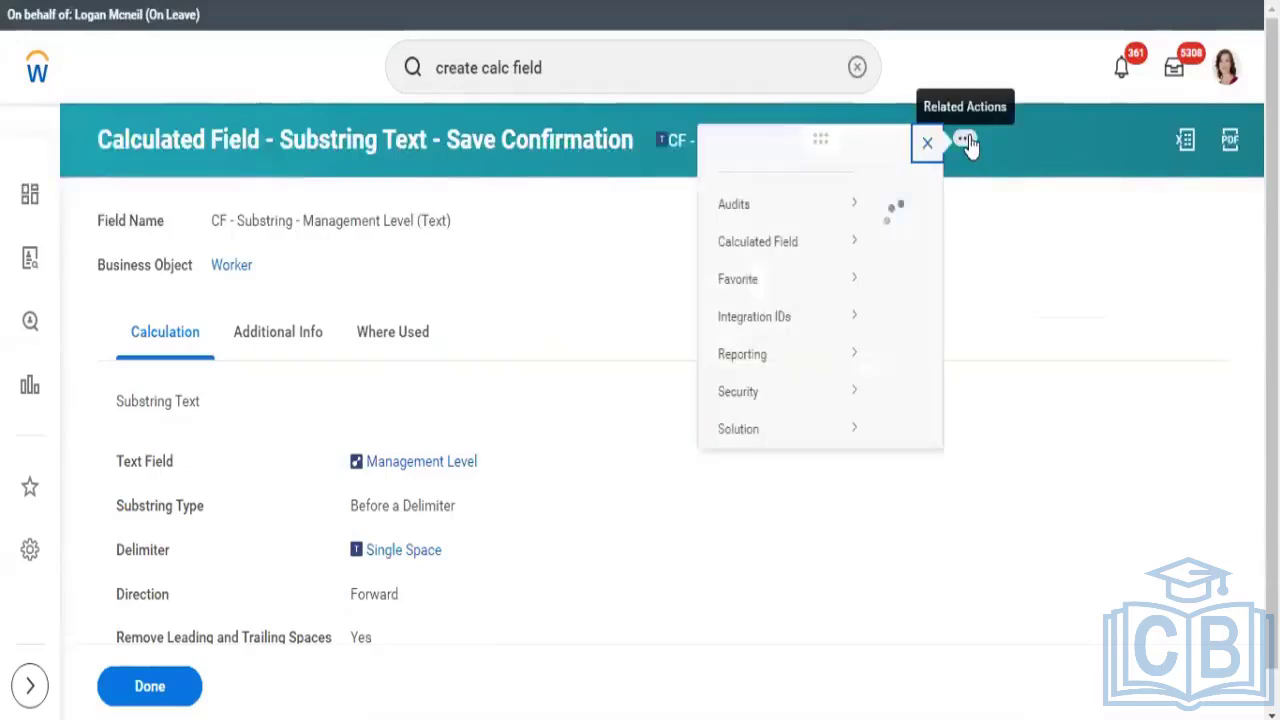
{"action": "mouse_move", "coordinate": [364, 270]}
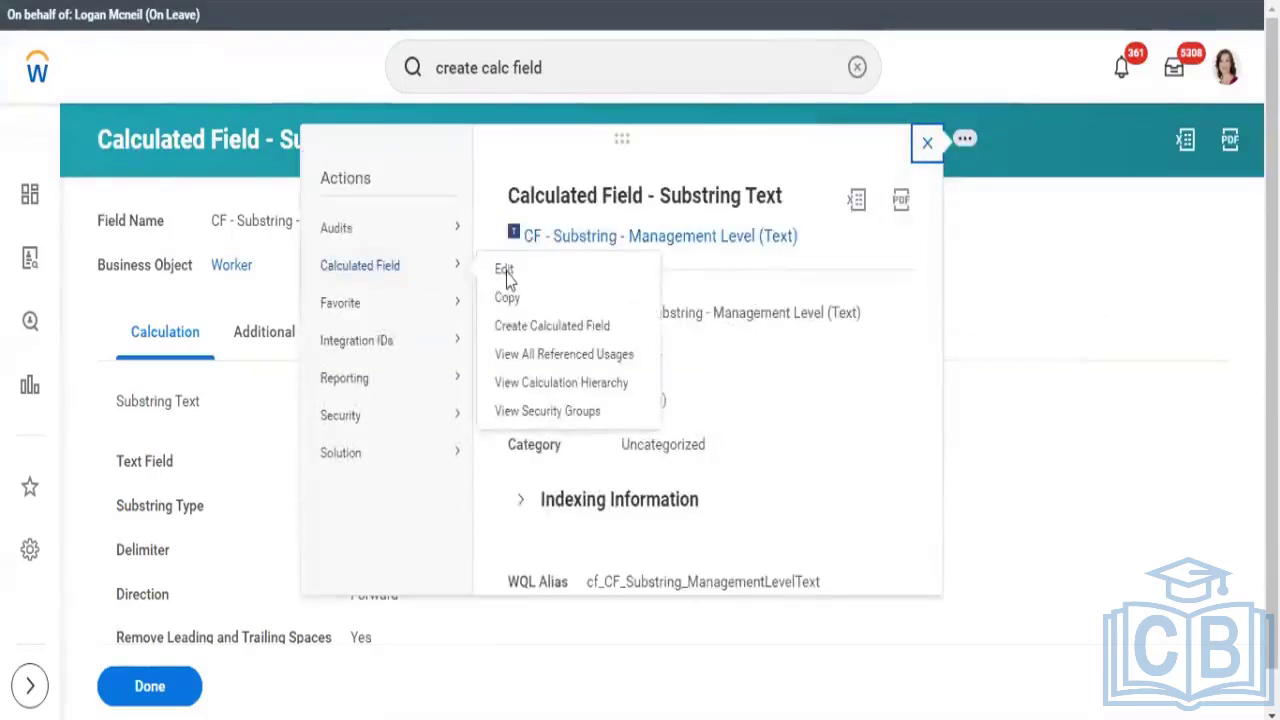
{"action": "left_click", "coordinate": [1090, 462]}
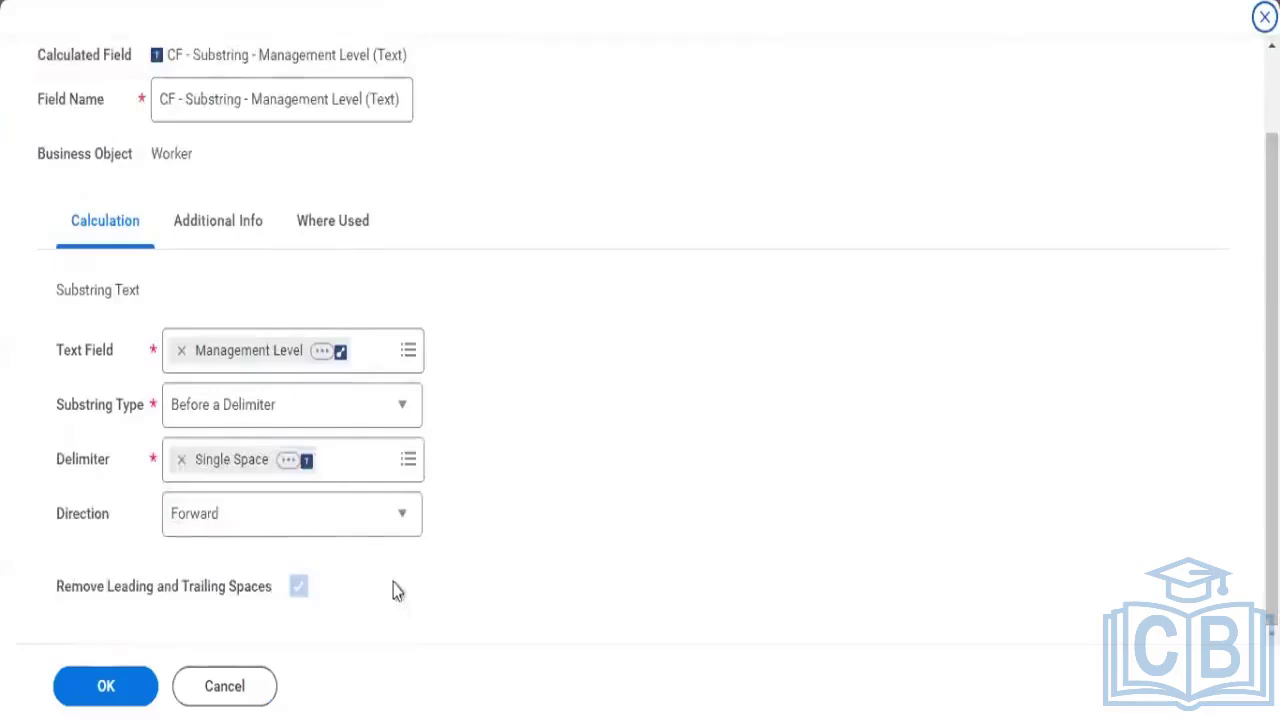
{"action": "left_click", "coordinate": [225, 520]}
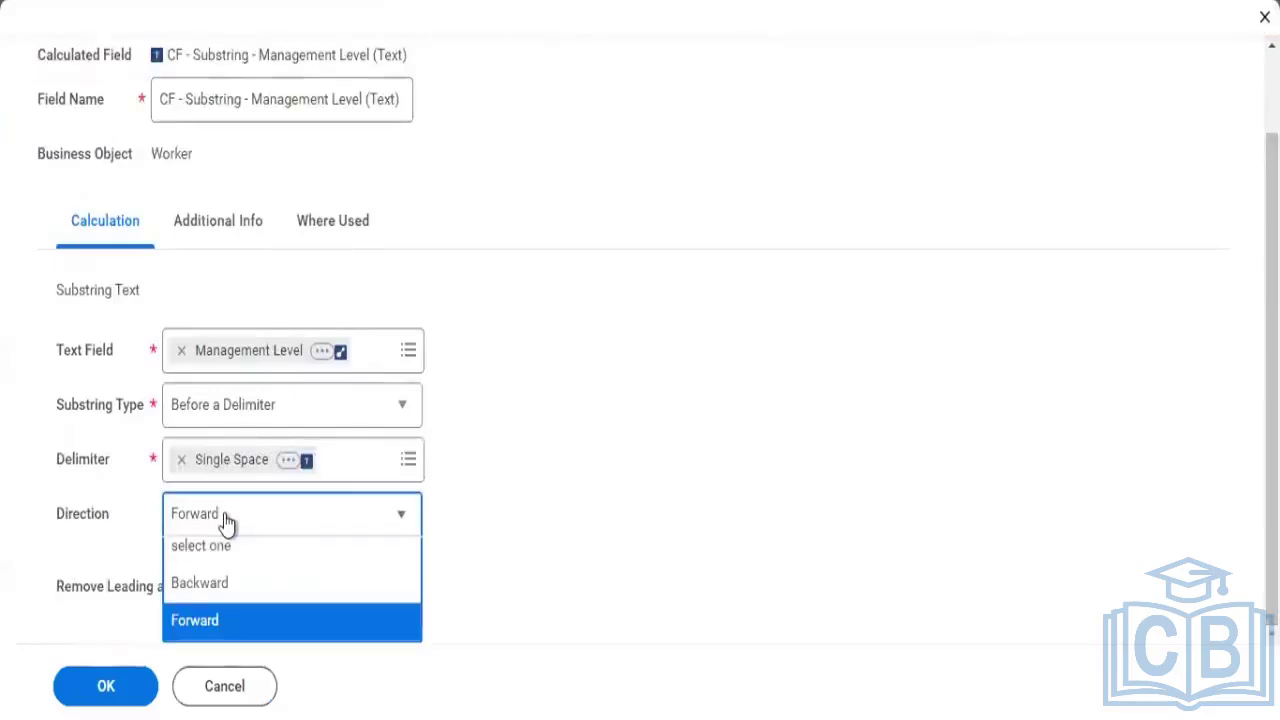
{"action": "left_click", "coordinate": [230, 592]}
{"action": "left_click", "coordinate": [131, 685]}
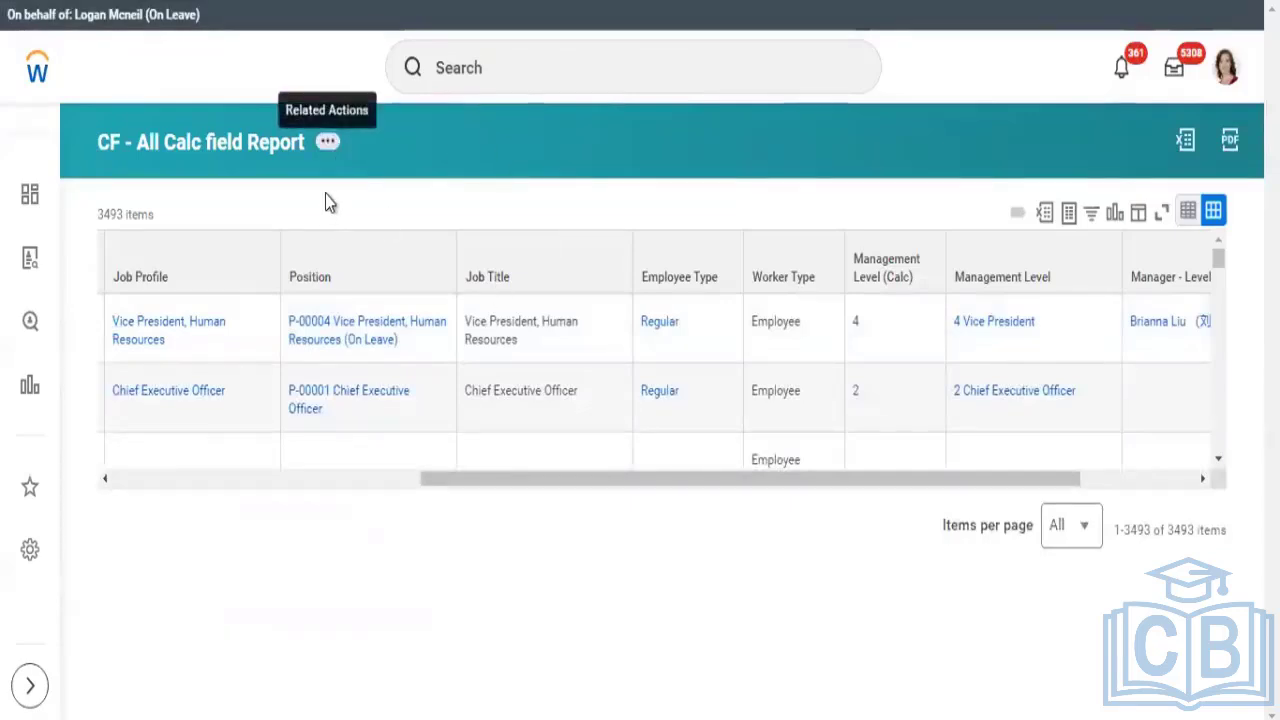
- Rerun CF - All Calc field Report and examine Management Level (Calc) against Management Level for the Backward direction
{"action": "left_click", "coordinate": [329, 143]}
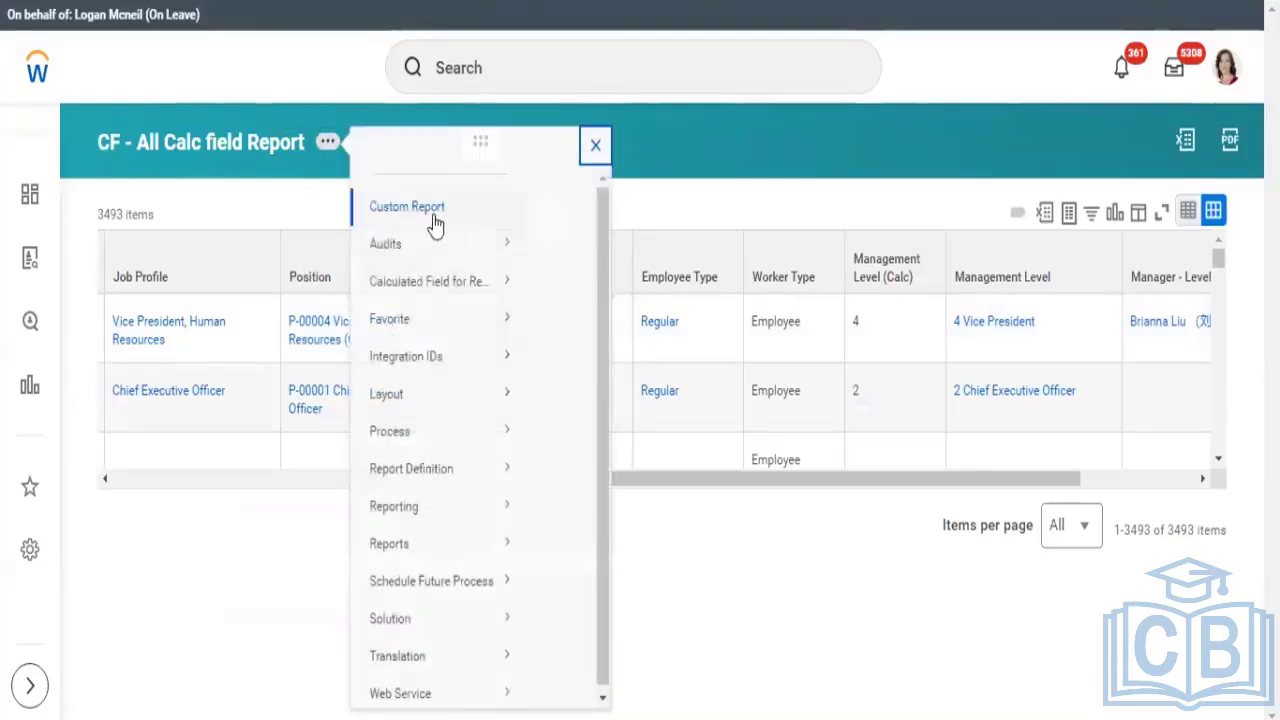
{"action": "mouse_move", "coordinate": [420, 222]}
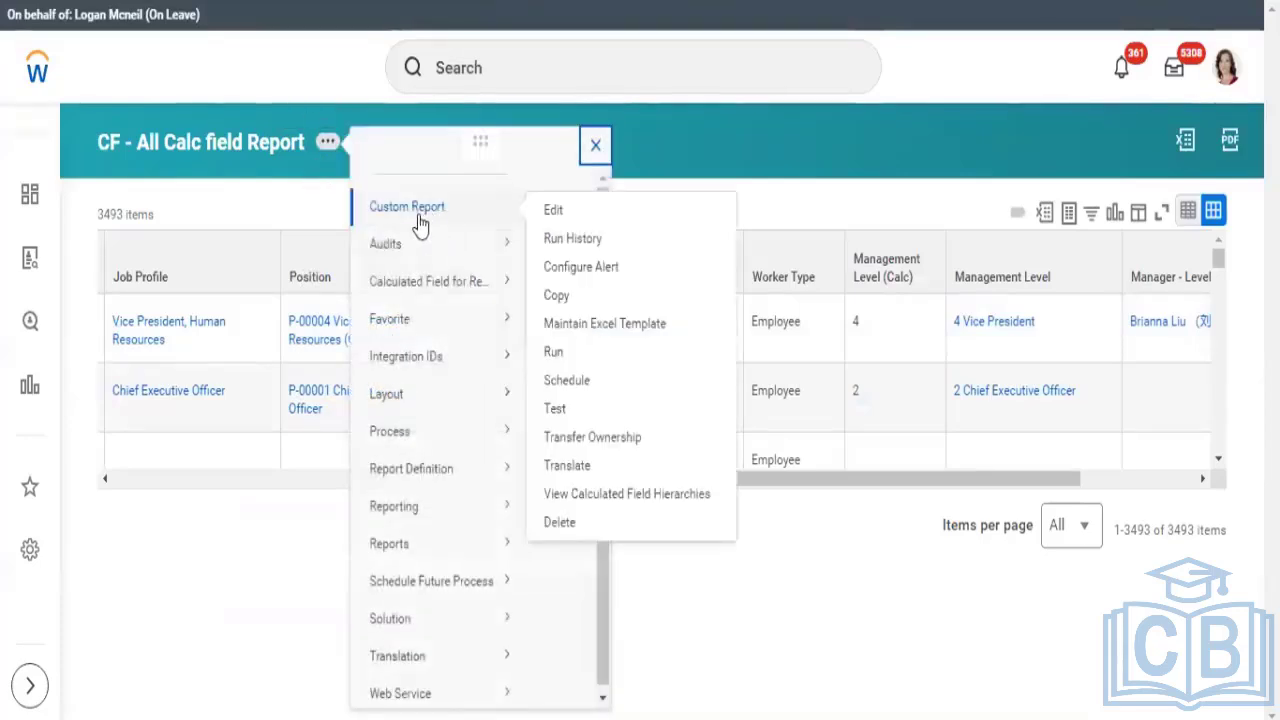
{"action": "left_click", "coordinate": [549, 359]}
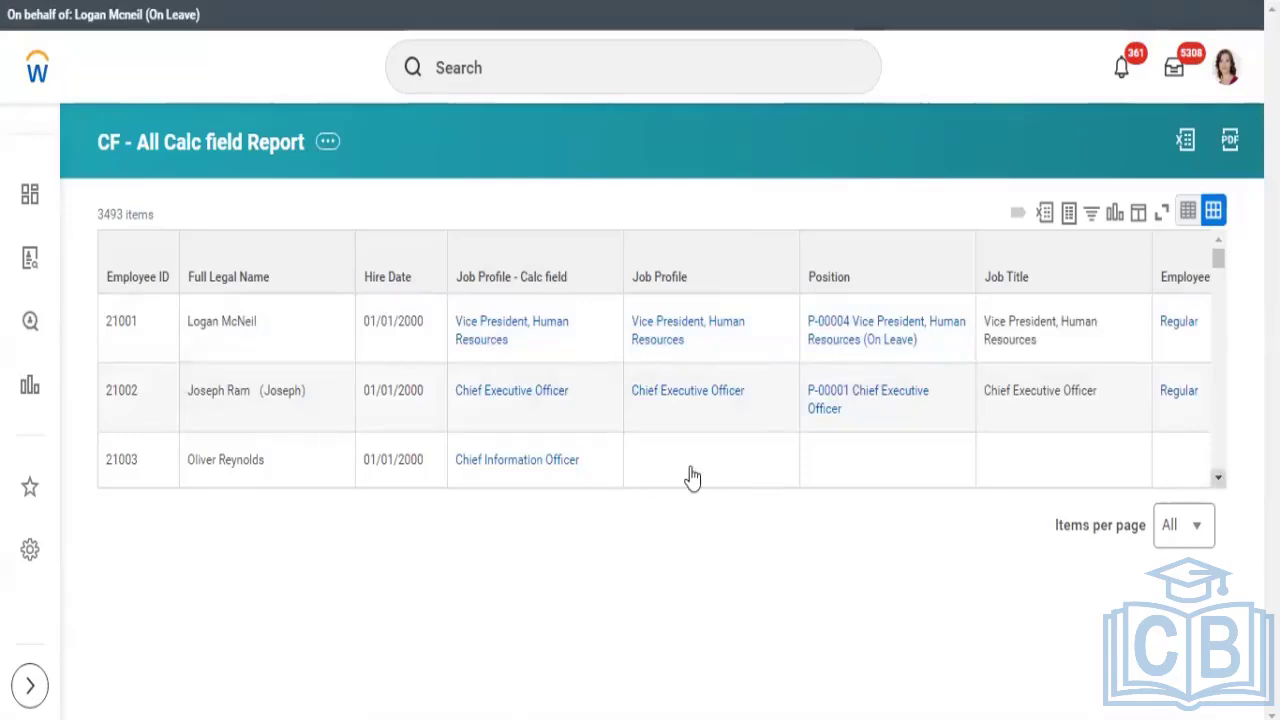
{"action": "scroll", "coordinate": [382, 495], "scroll_direction": "down", "scroll_amount": 3}
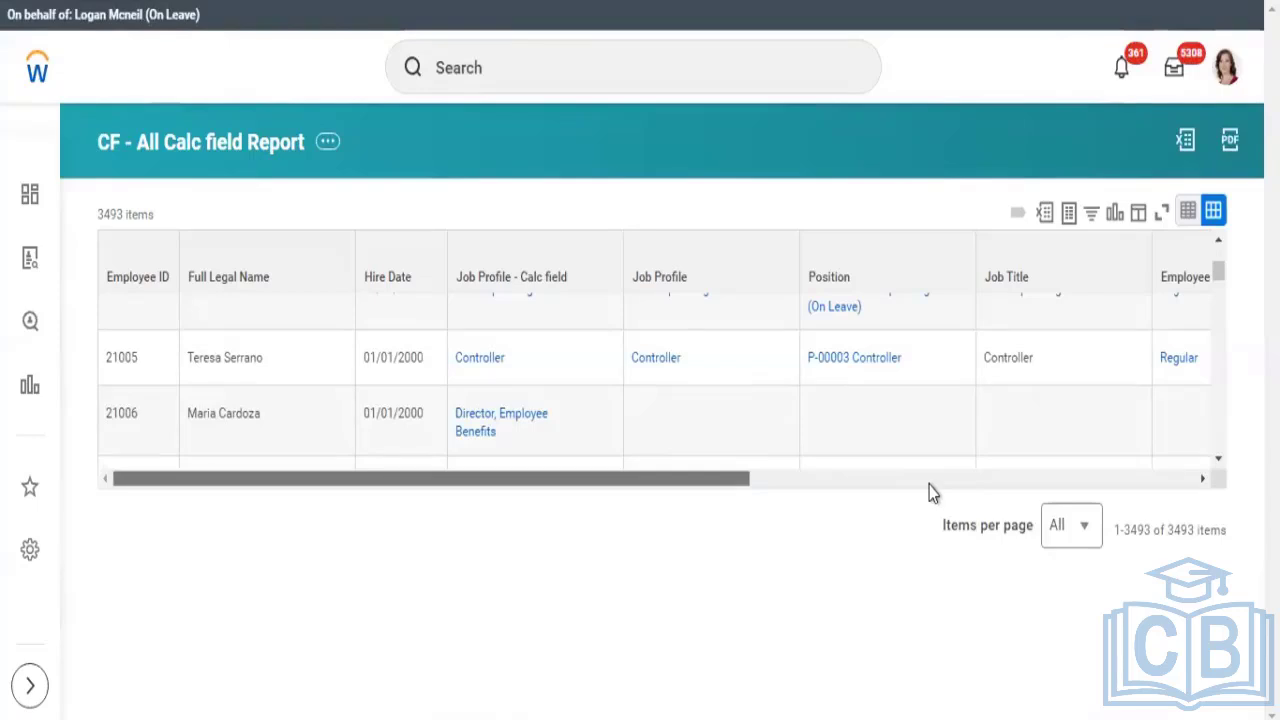
{"action": "scroll", "coordinate": [929, 485], "scroll_direction": "right", "scroll_amount": 5}
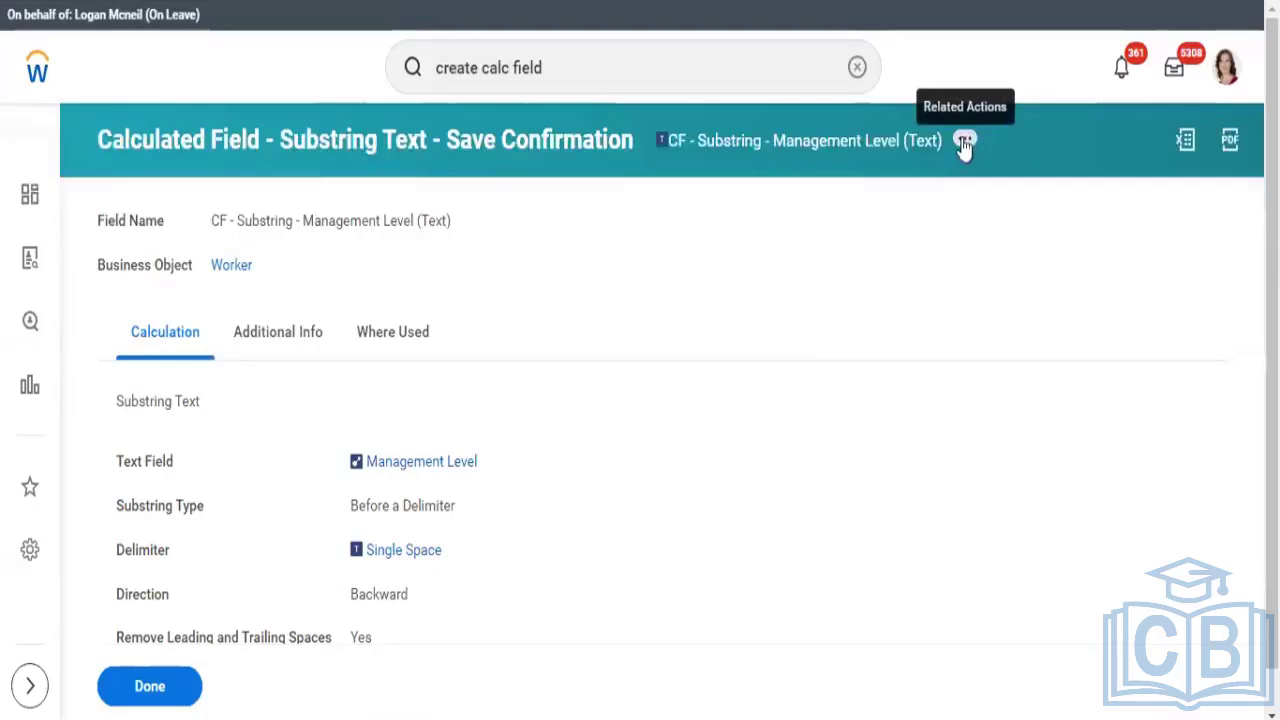
- Reopen the CF - Substring - Management Level (Text) calculated field for editing and set its substring type to After a Delimiter
{"action": "left_click", "coordinate": [964, 143]}
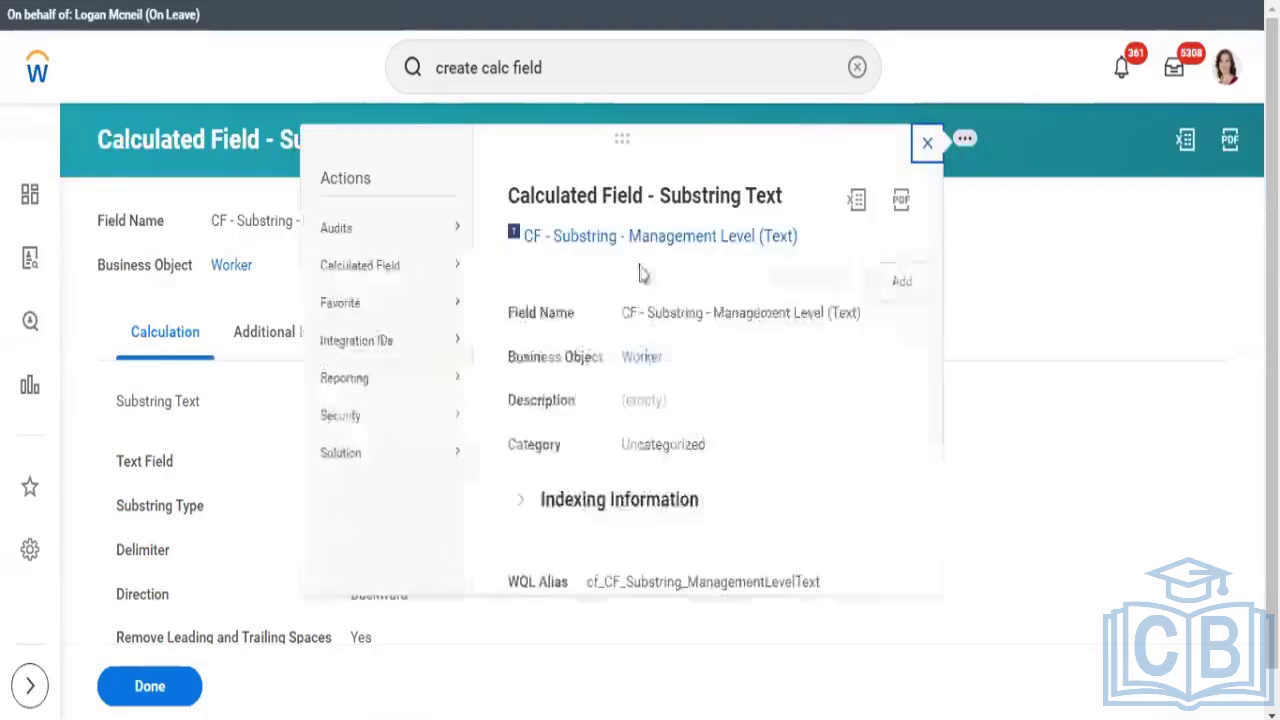
{"action": "mouse_move", "coordinate": [390, 268]}
{"action": "left_click", "coordinate": [515, 268]}
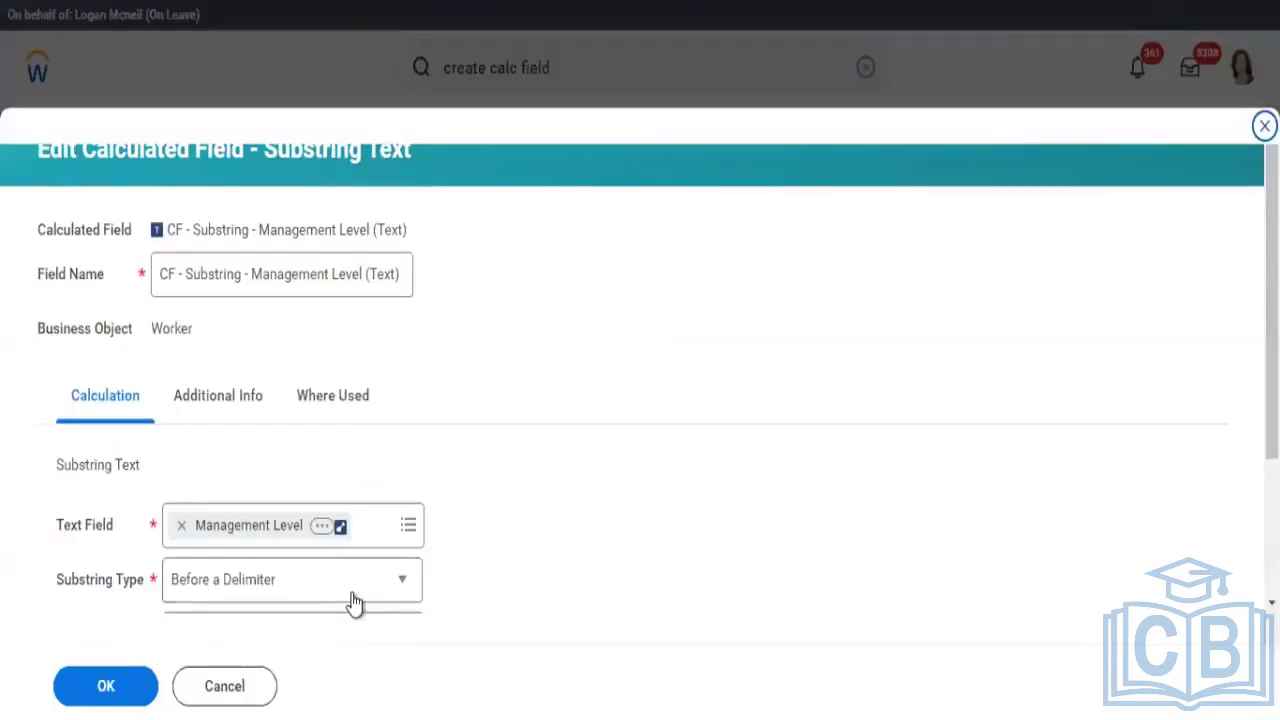
{"action": "left_click", "coordinate": [354, 596]}
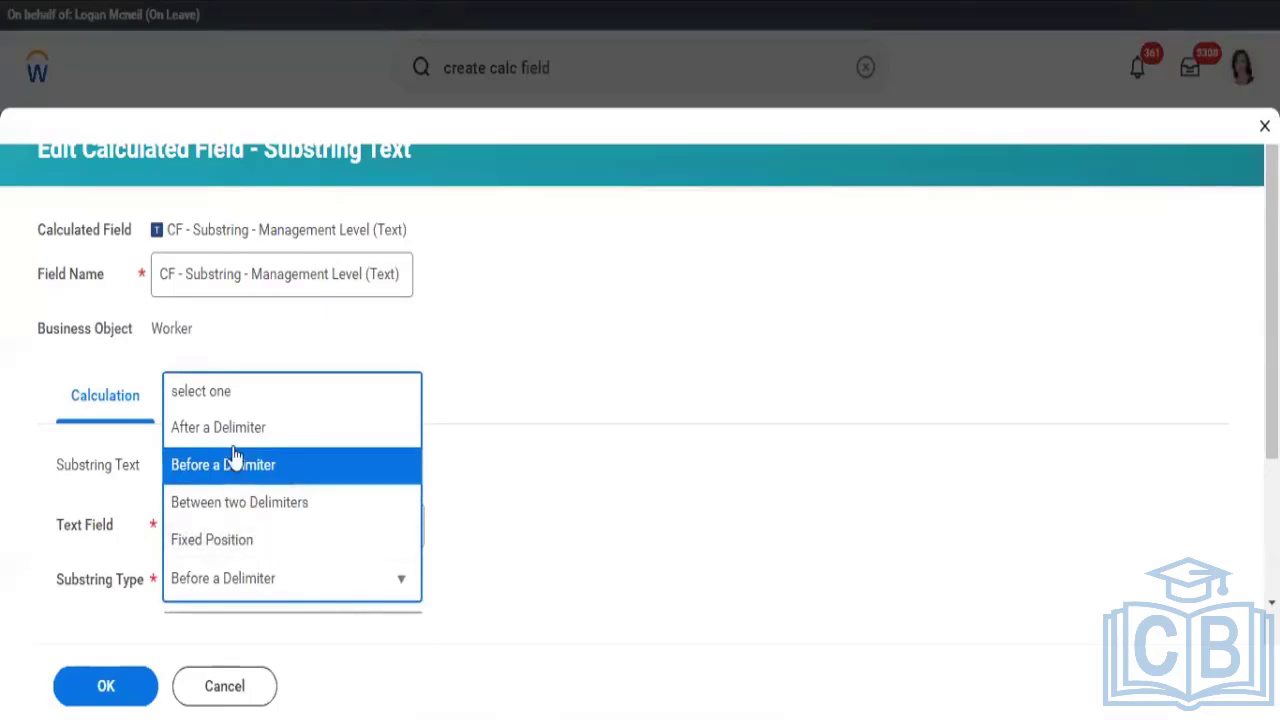
{"action": "left_click", "coordinate": [224, 430]}
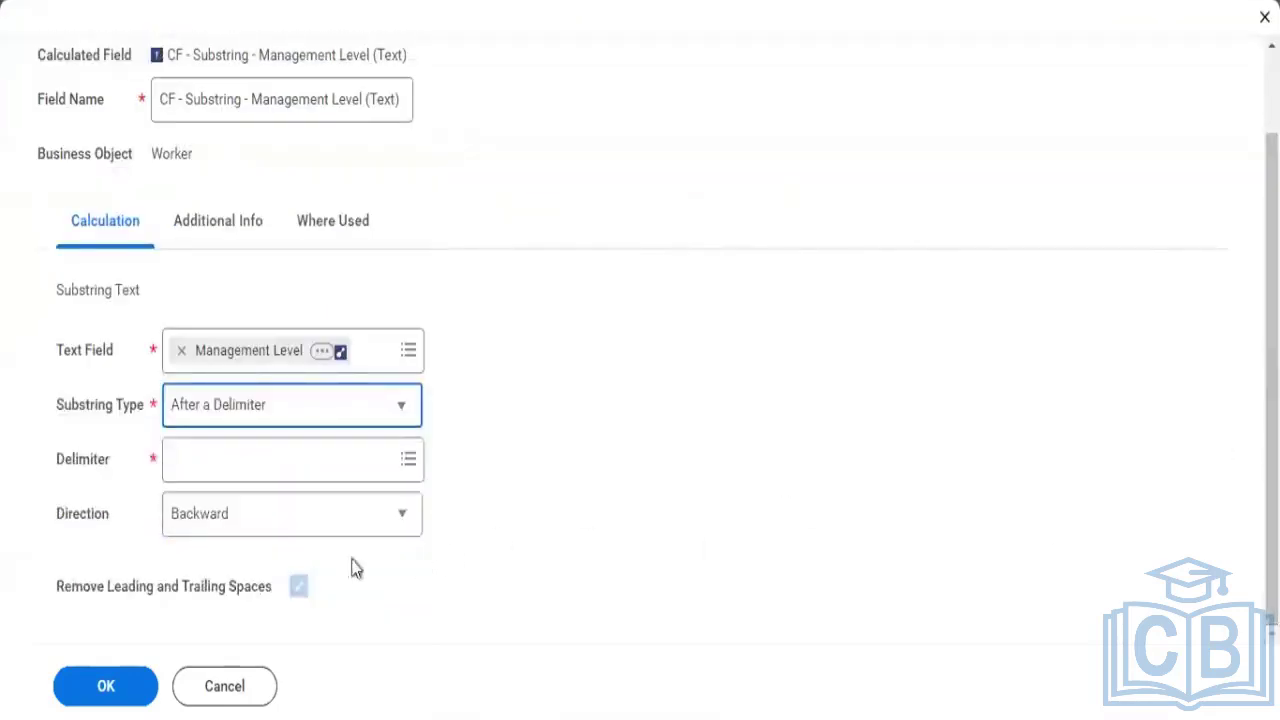
- Set the delimiter of the substring calculation to Single Space and save the calculated field
{"action": "left_click", "coordinate": [220, 478]}
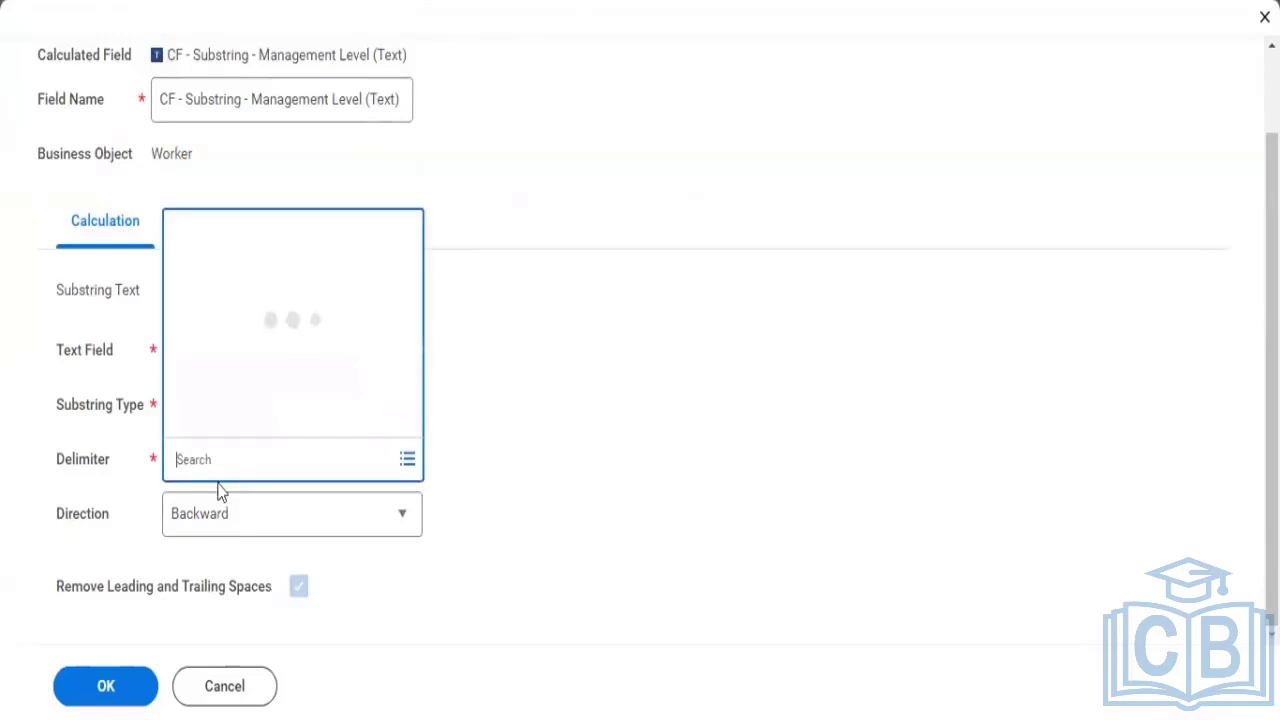
{"action": "type", "text": "single space"}
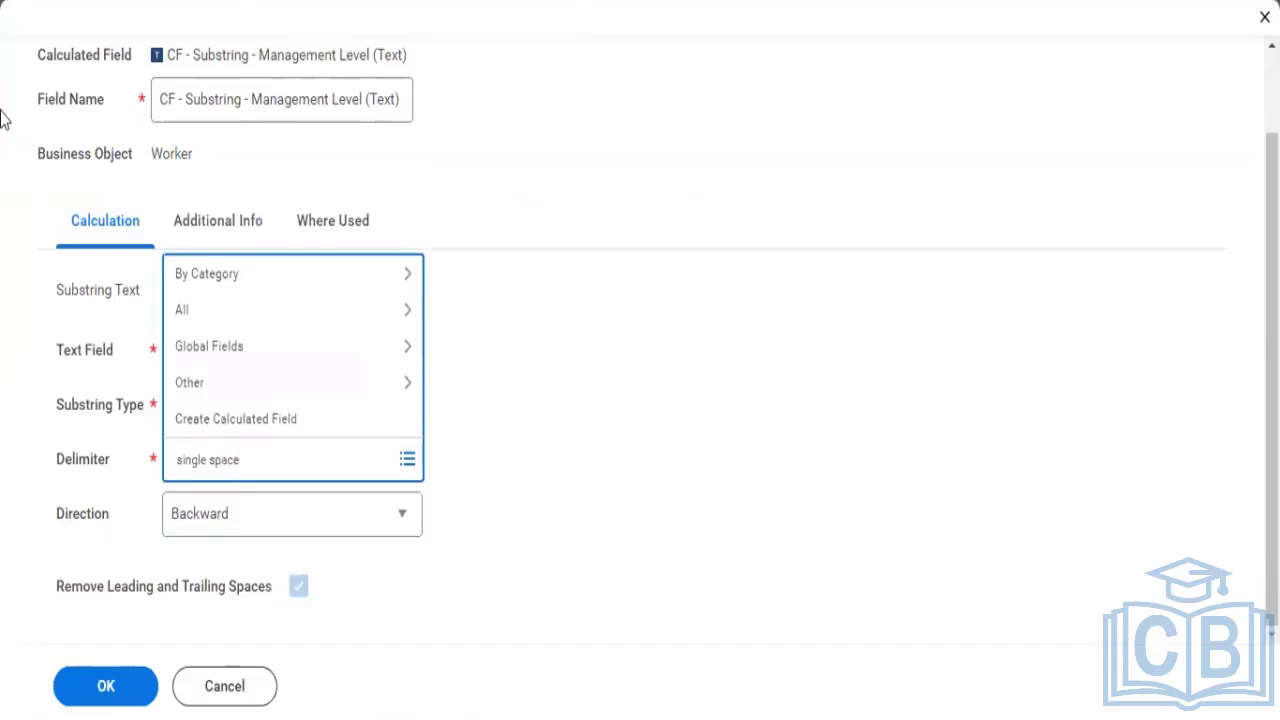
{"action": "key", "text": "Return"}
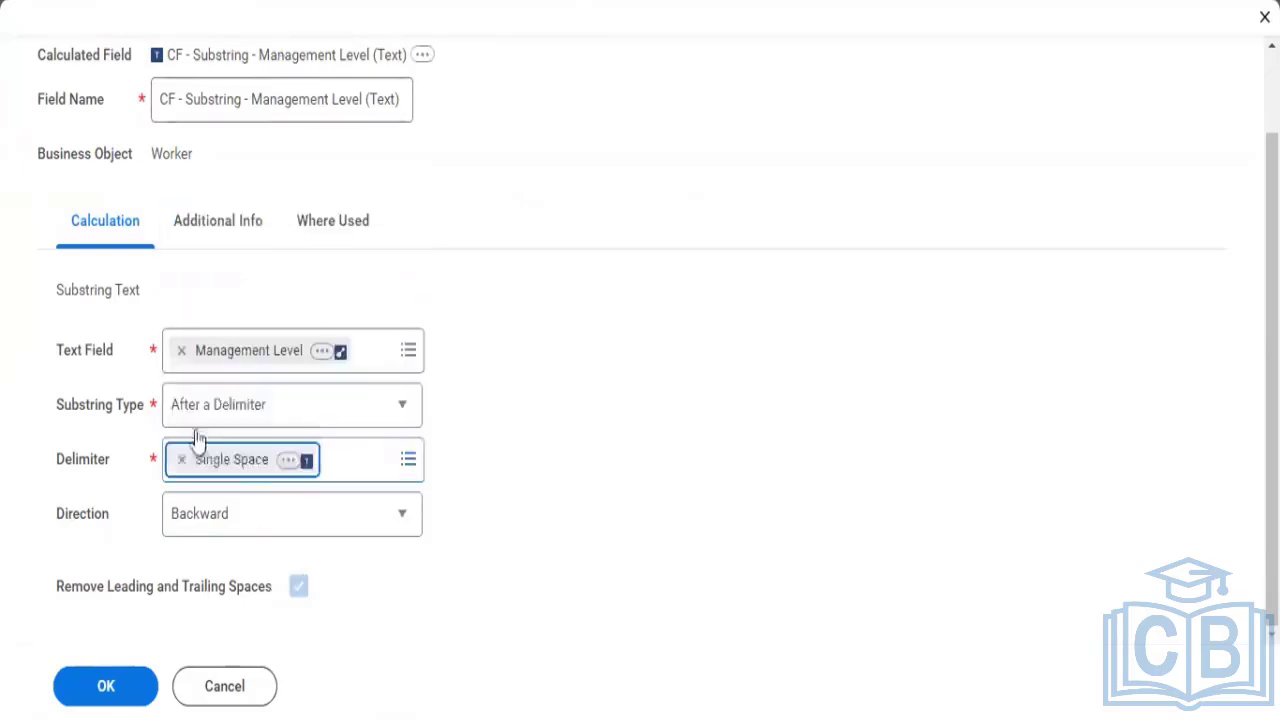
{"action": "left_click", "coordinate": [104, 688]}
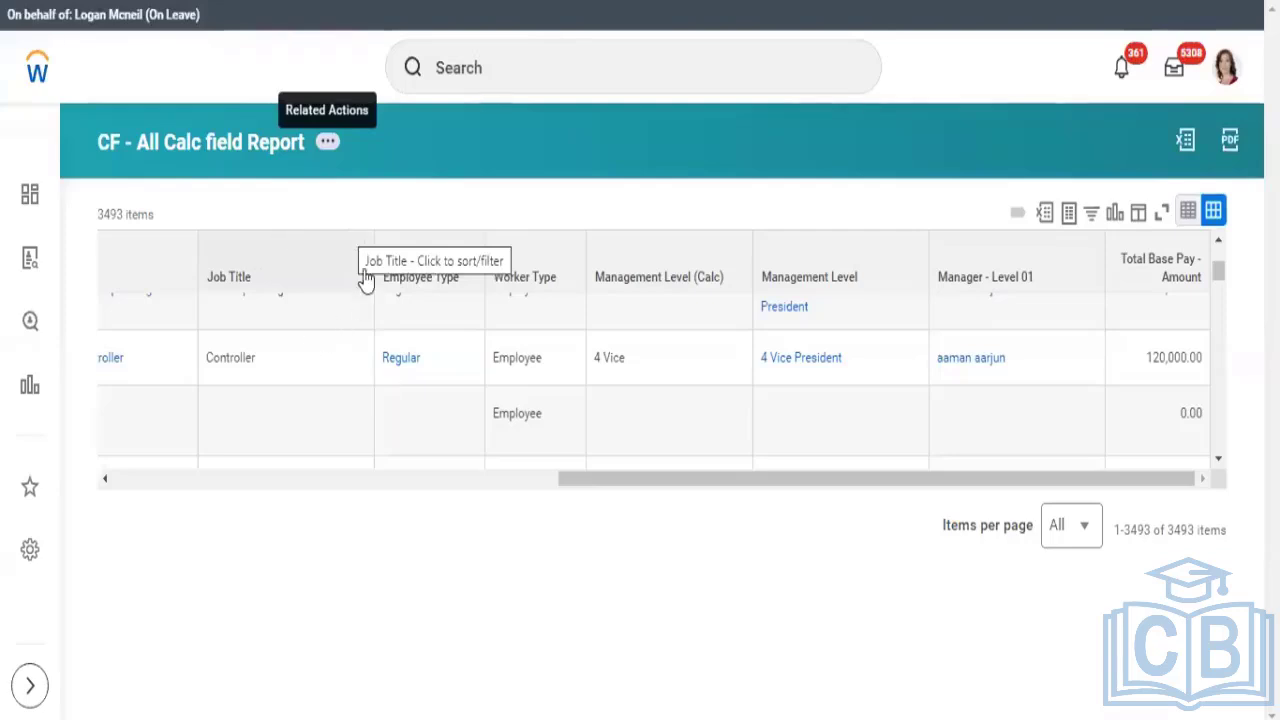
- Rerun CF - All Calc field Report and compare Management Level (Calc) with Management Level for the After a Delimiter type
{"action": "left_click", "coordinate": [329, 146]}
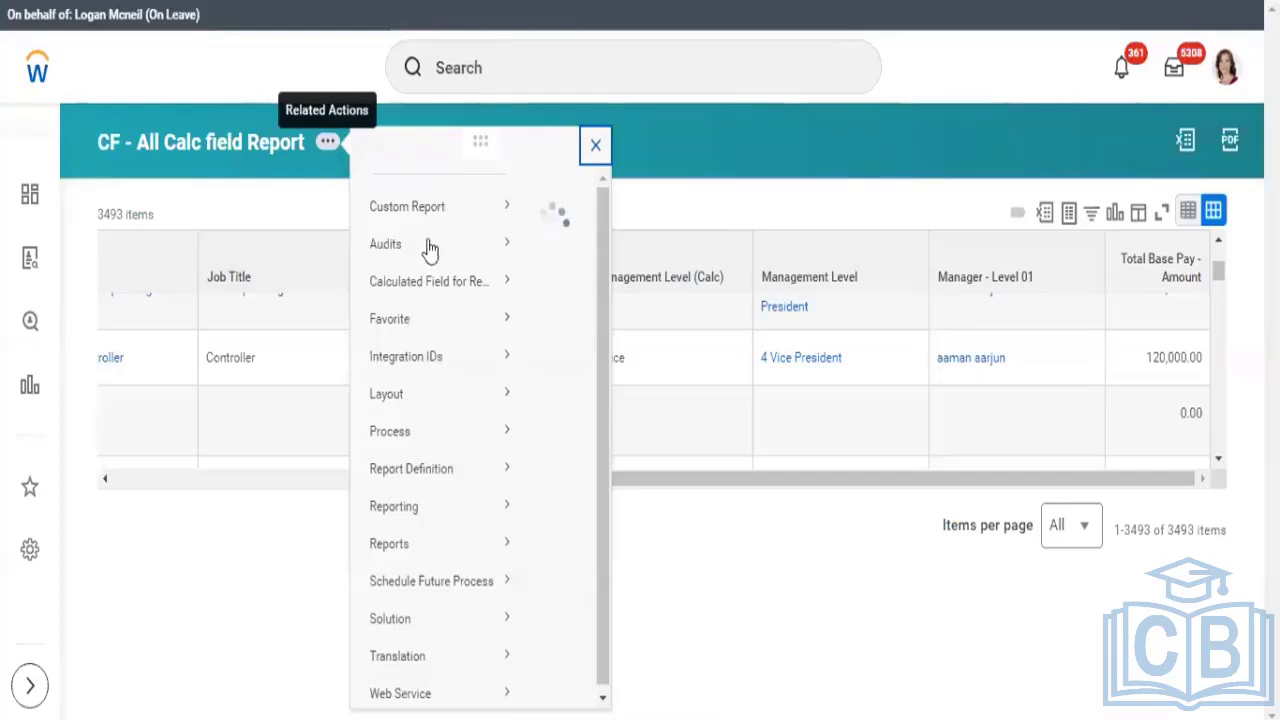
{"action": "mouse_move", "coordinate": [407, 220]}
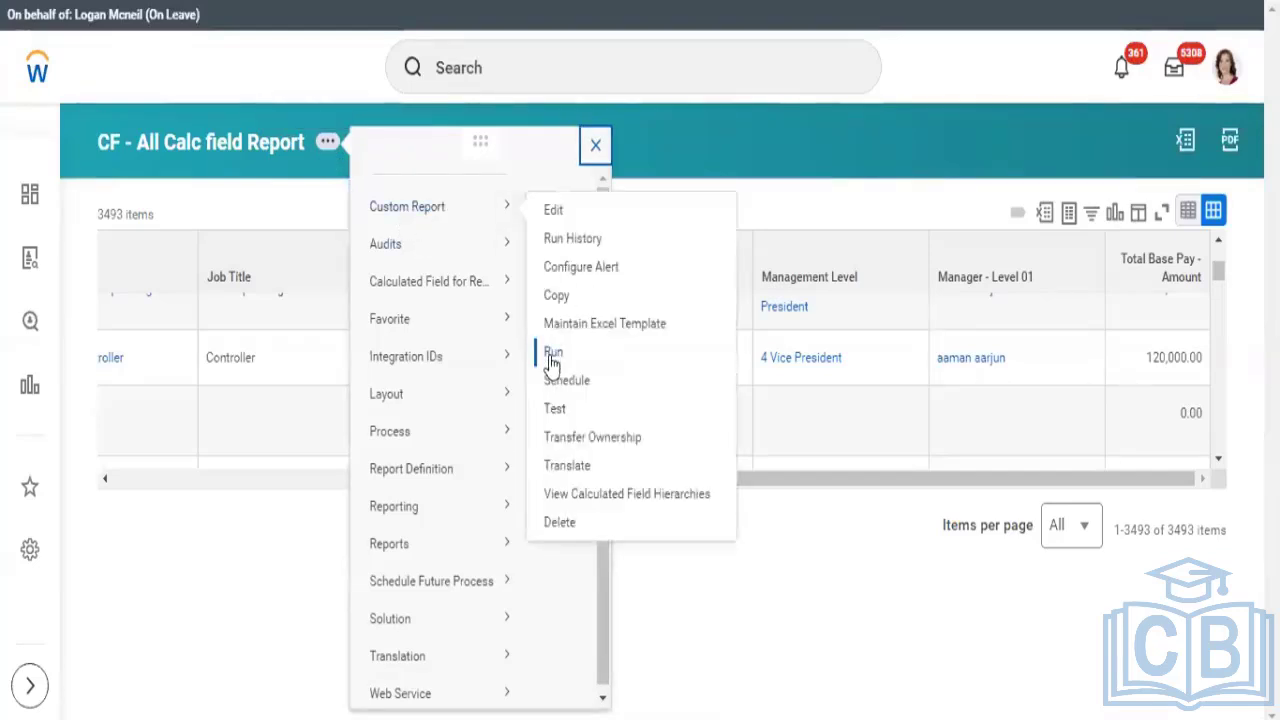
{"action": "left_click", "coordinate": [552, 355]}
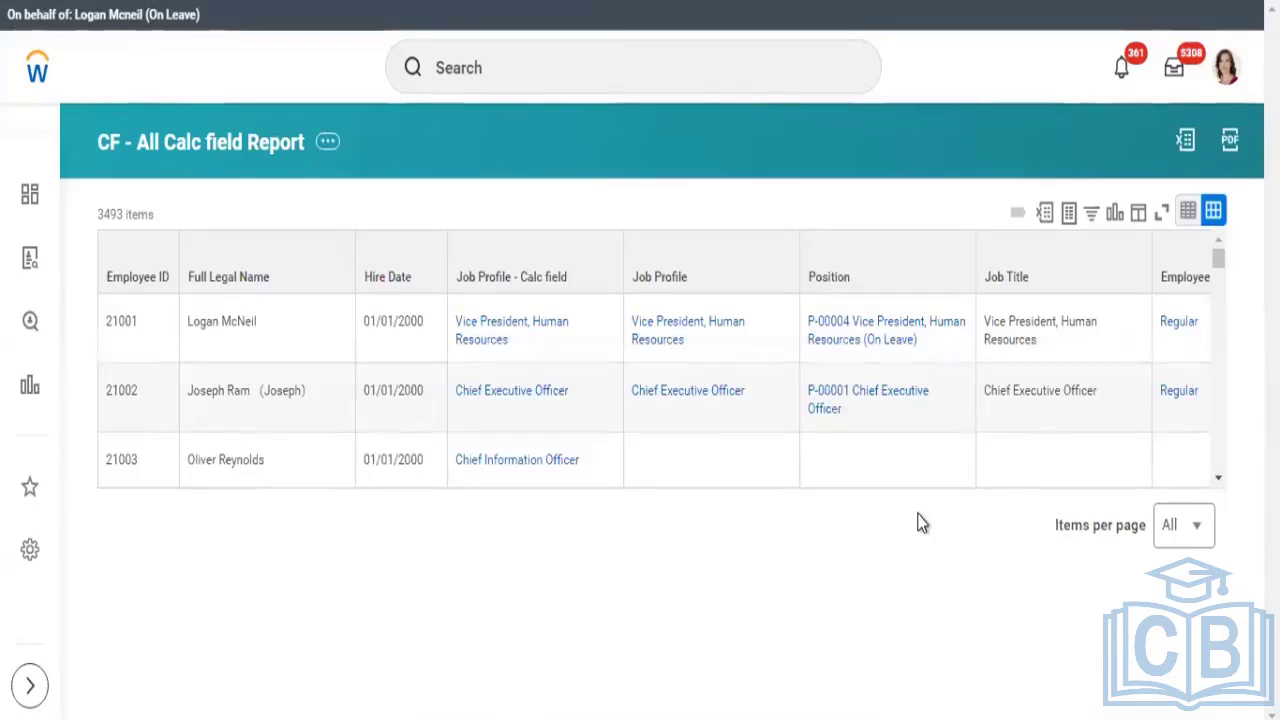
{"action": "left_click", "coordinate": [717, 448]}
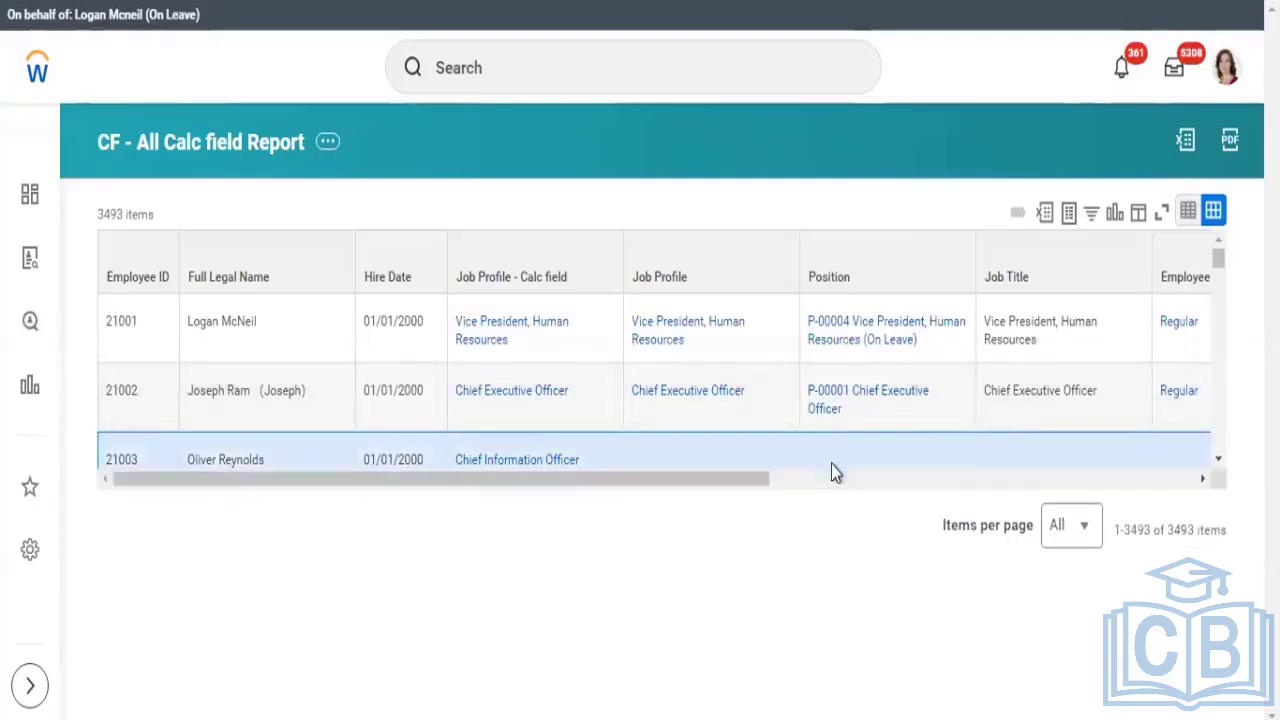
{"action": "left_click", "coordinate": [928, 487]}
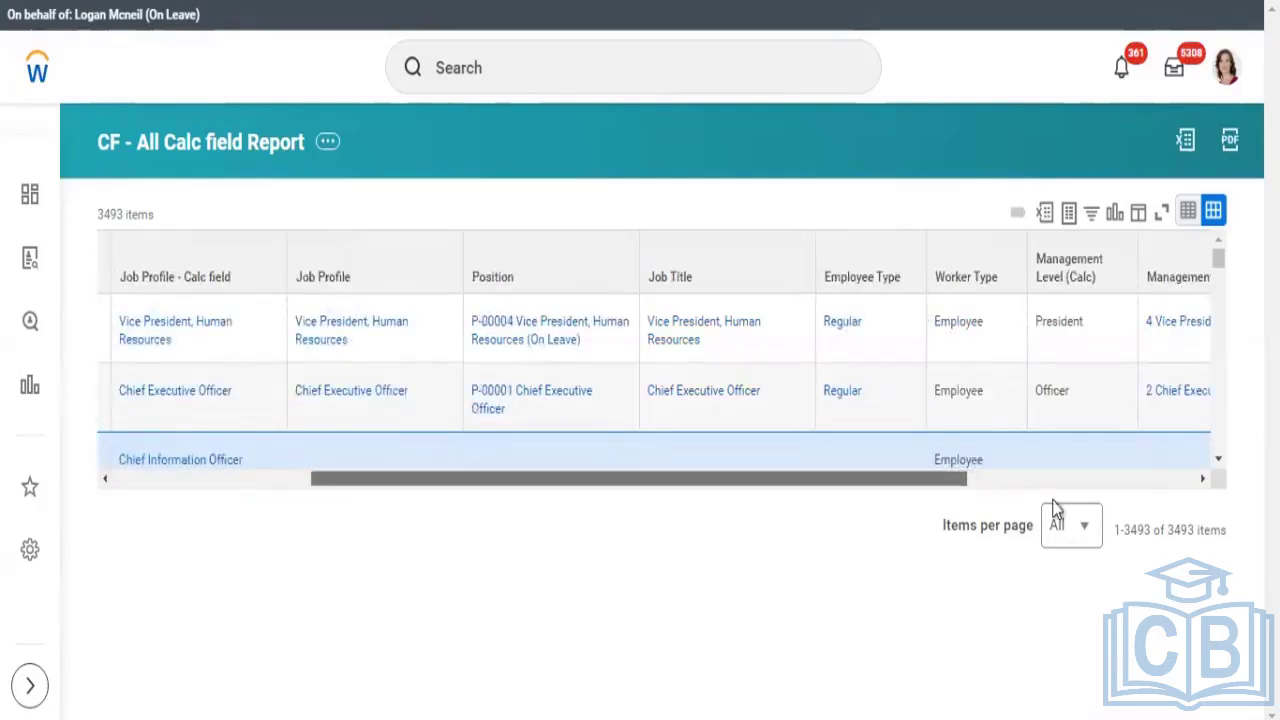
{"action": "scroll", "coordinate": [1113, 502], "scroll_direction": "right", "scroll_amount": 2}
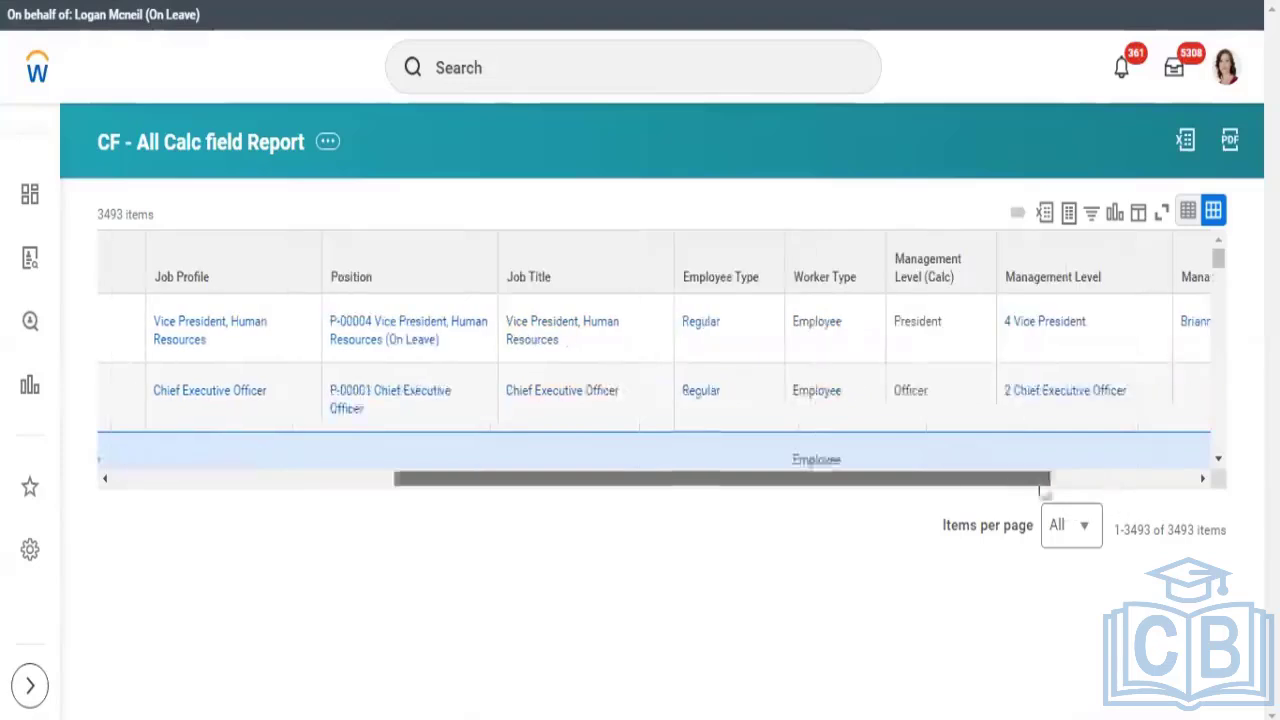
{"action": "left_click", "coordinate": [1088, 479]}
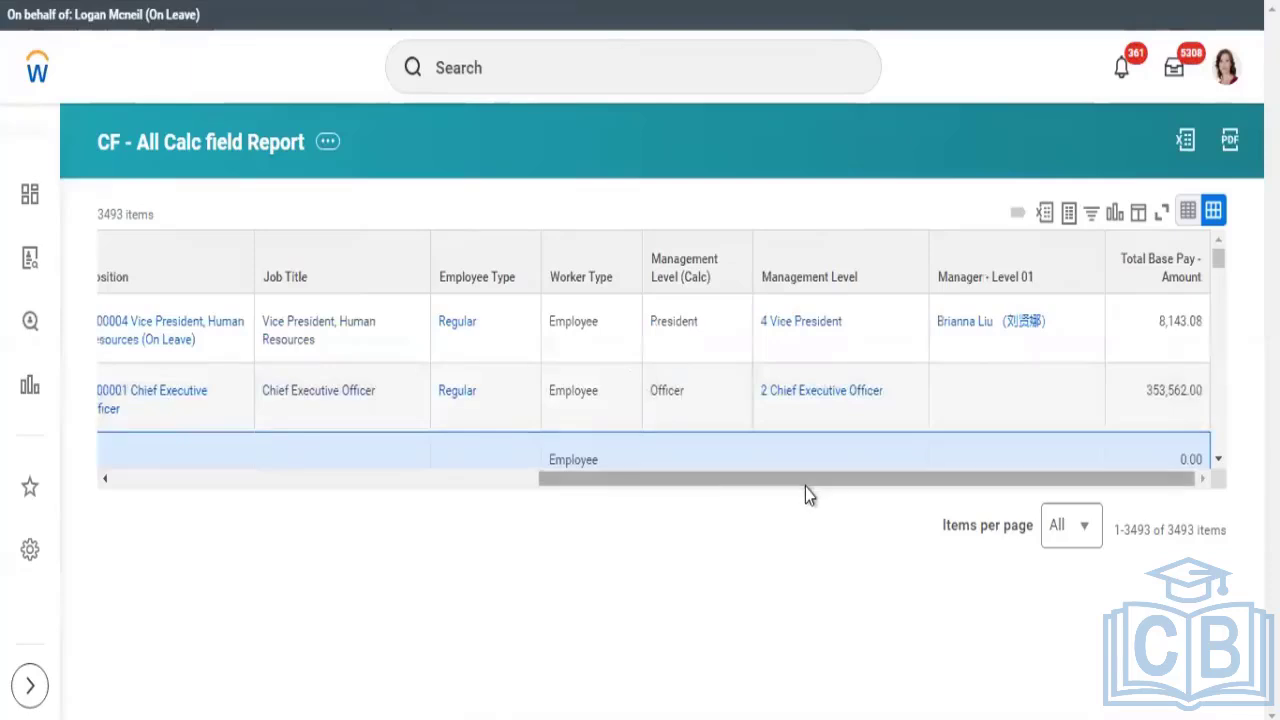
{"action": "mouse_move", "coordinate": [789, 336]}
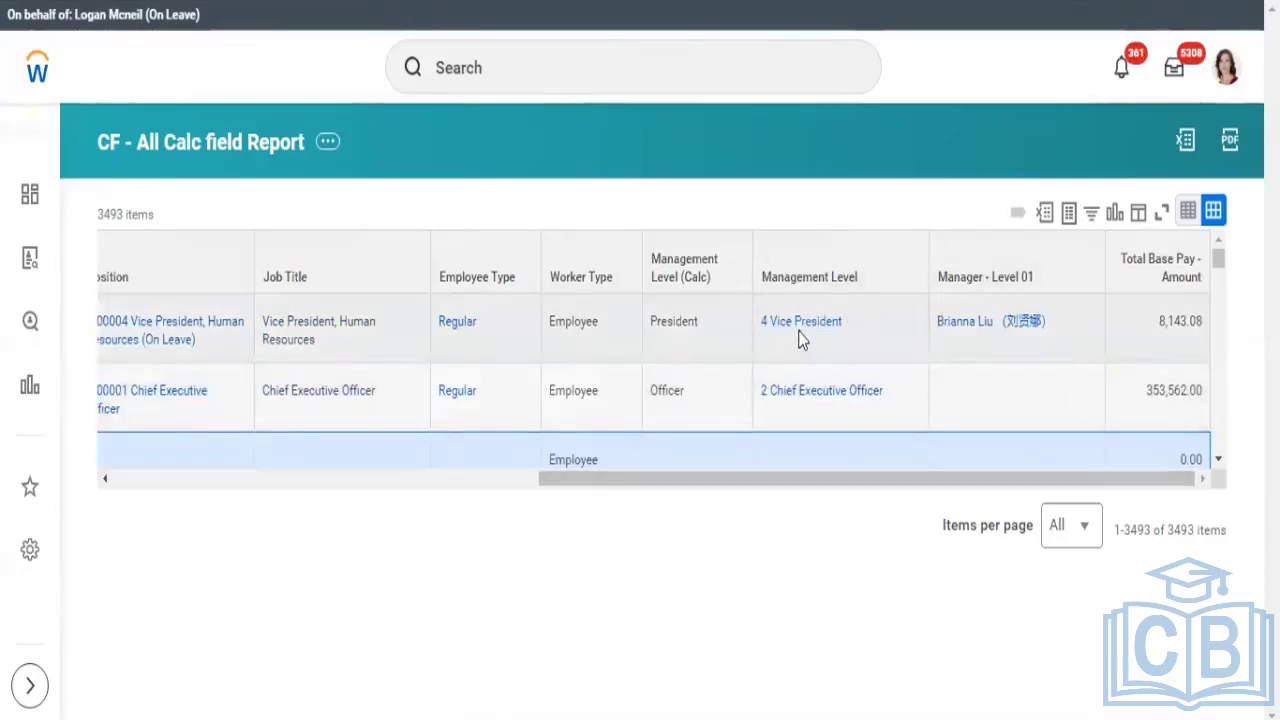
{"action": "mouse_move", "coordinate": [796, 398]}
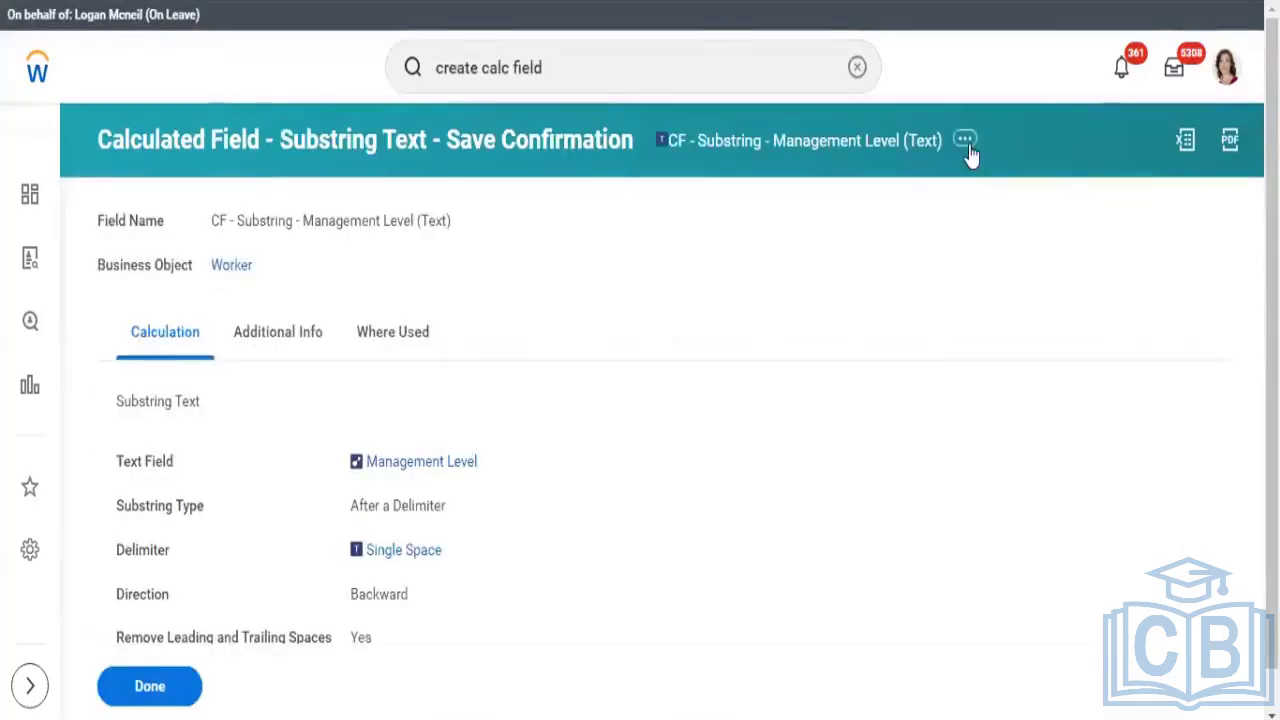
- Edit the CF - Substring - Management Level (Text) calculated field, change its direction to Forward, and save it
{"action": "left_click", "coordinate": [965, 141]}
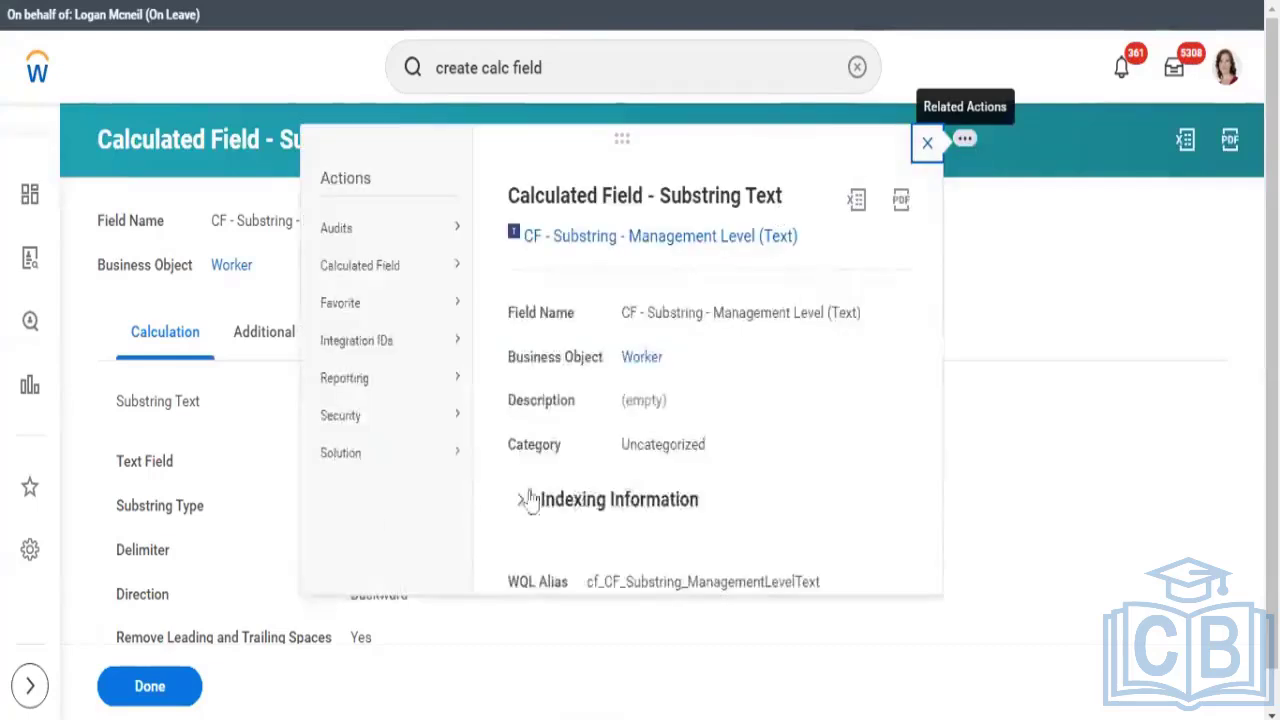
{"action": "mouse_move", "coordinate": [440, 280]}
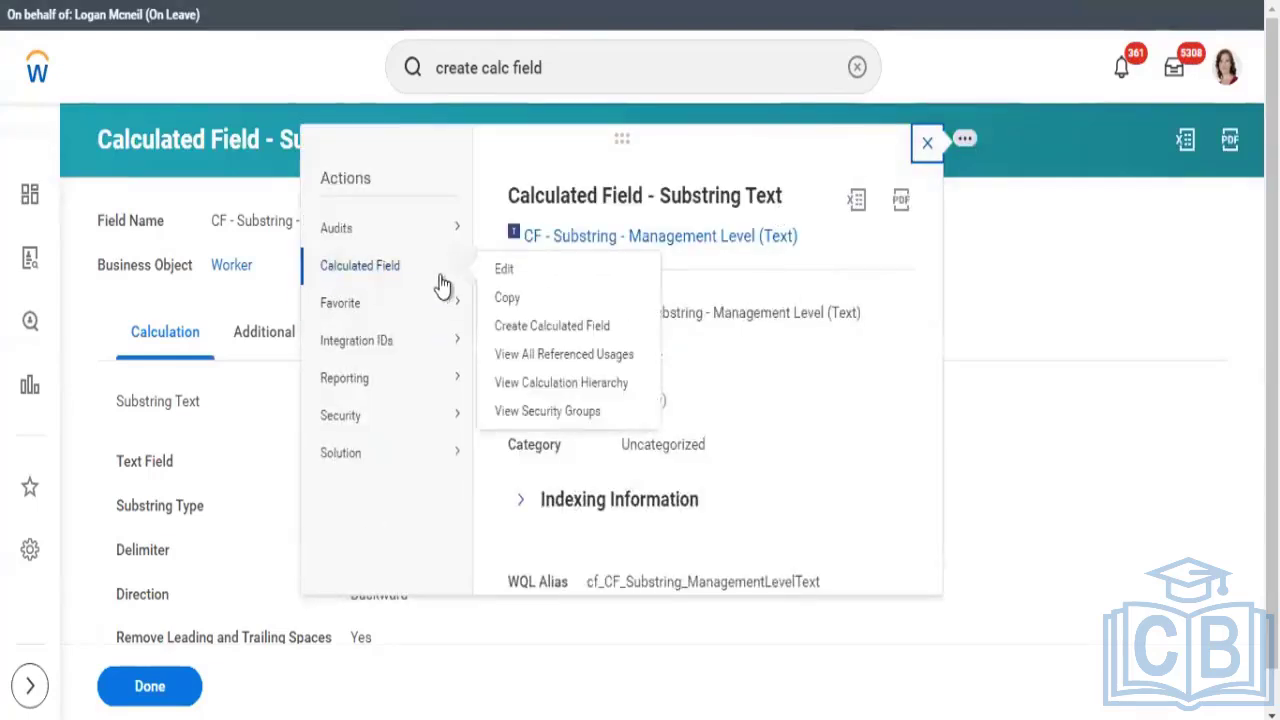
{"action": "left_click", "coordinate": [506, 270]}
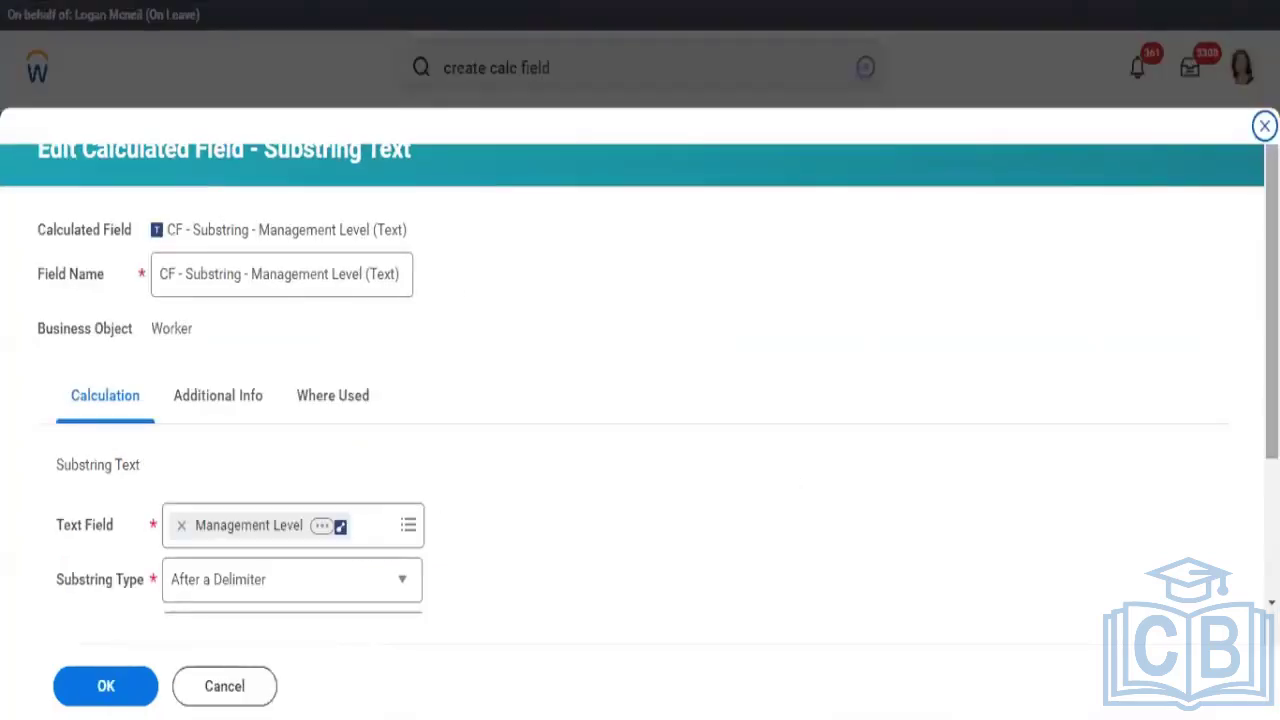
{"action": "scroll", "coordinate": [527, 406], "scroll_direction": "down", "scroll_amount": 2}
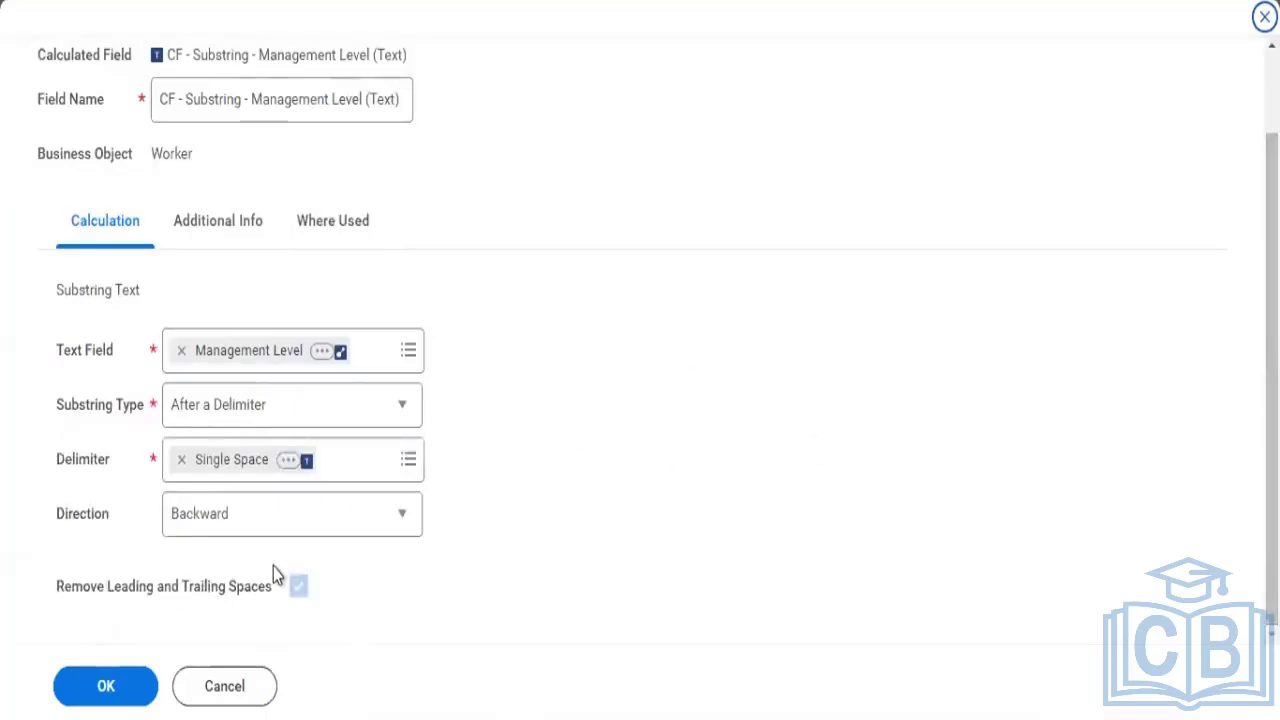
{"action": "left_click", "coordinate": [246, 526]}
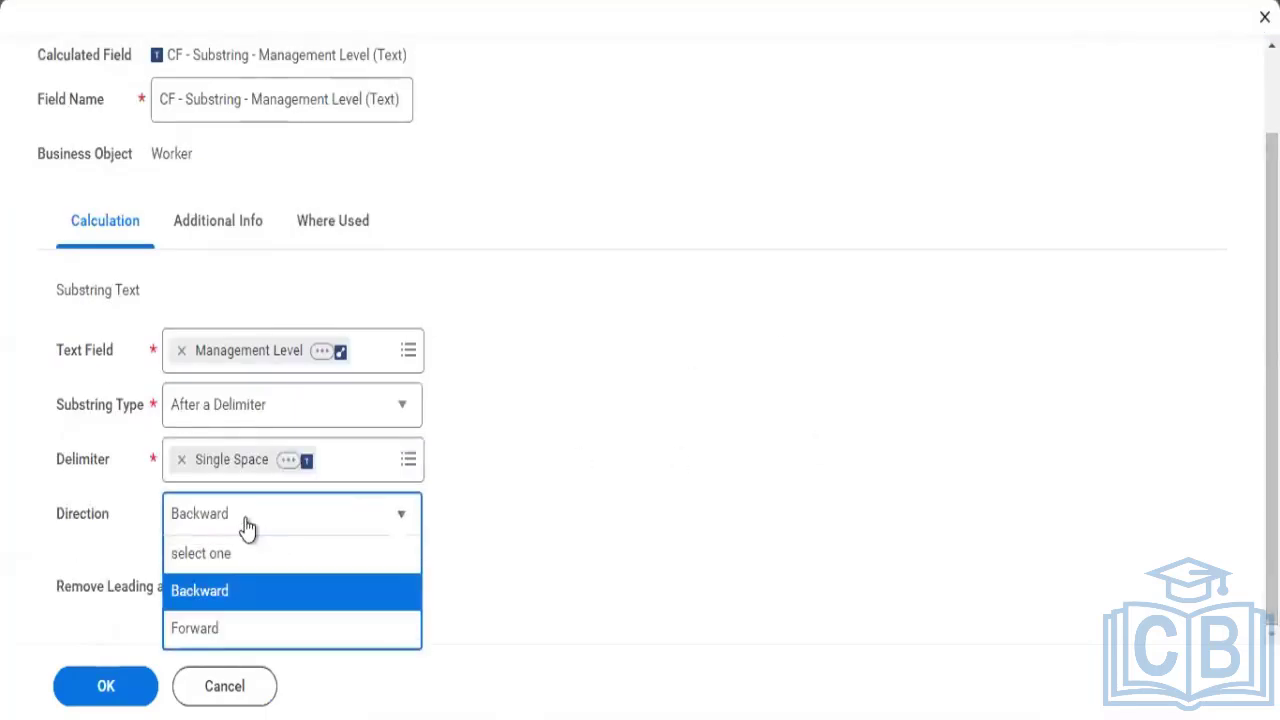
{"action": "left_click", "coordinate": [201, 630]}
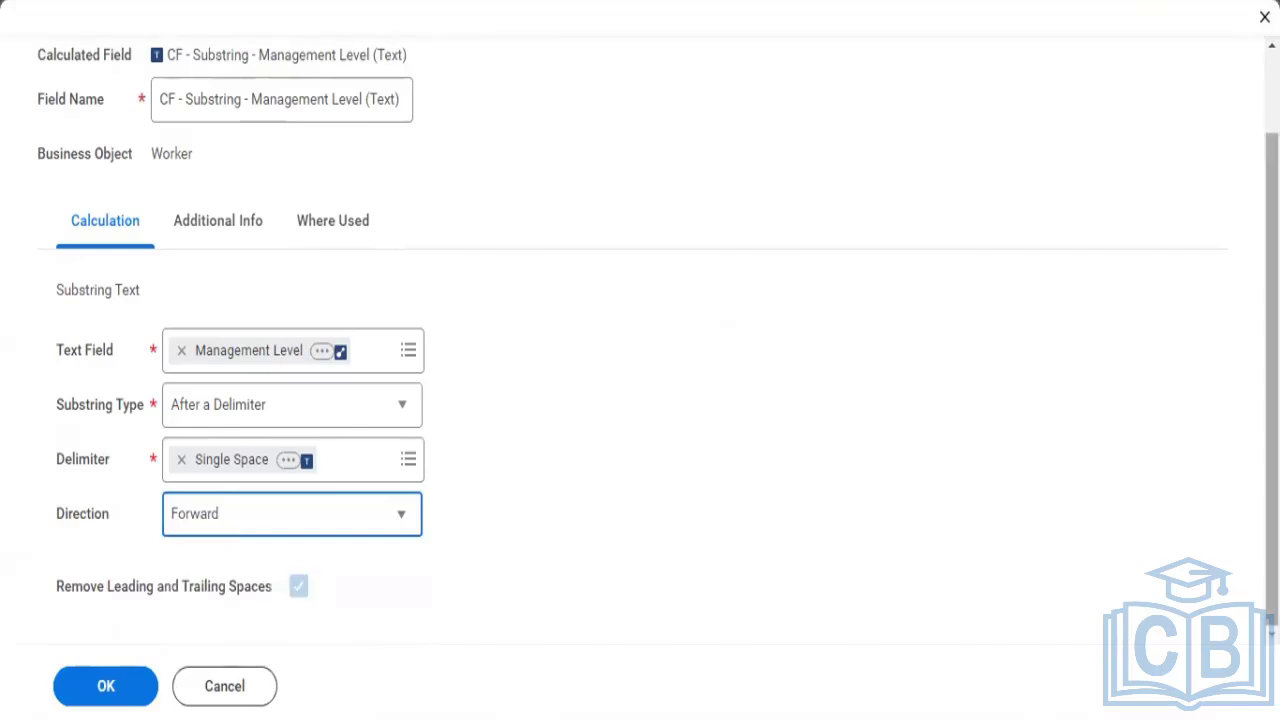
{"action": "left_click", "coordinate": [117, 697]}
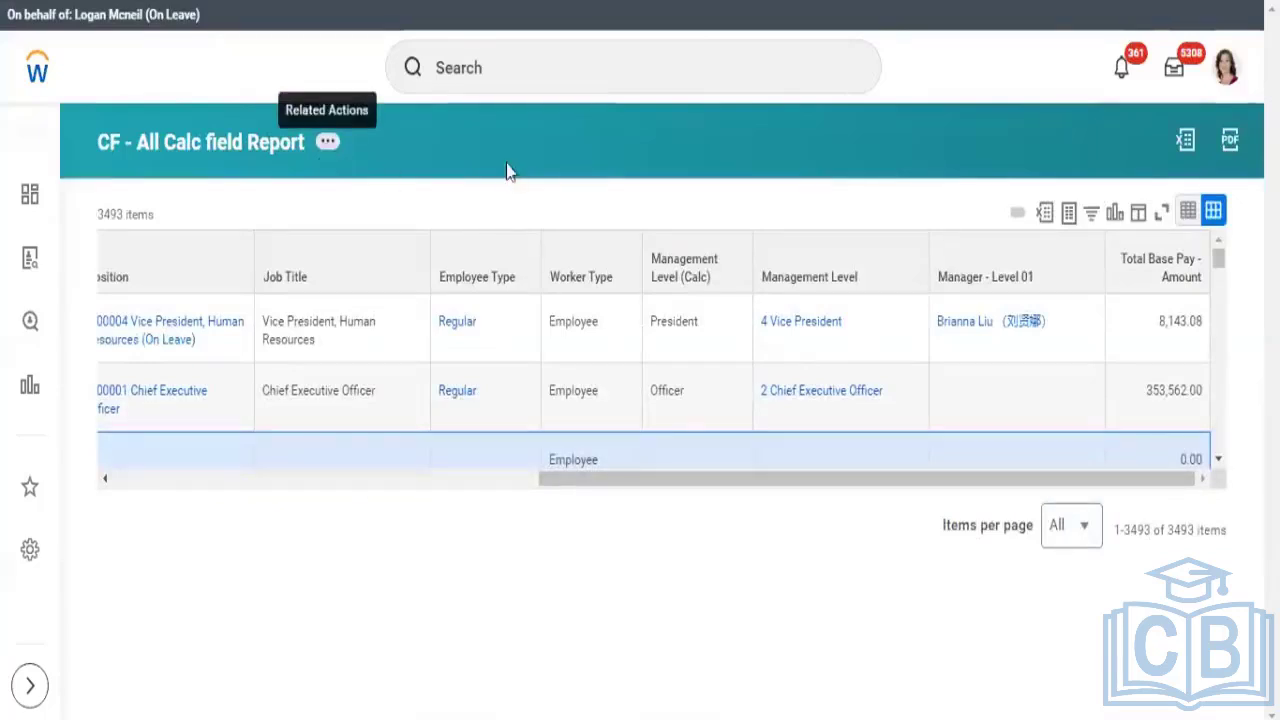
- Rerun CF - All Calc field Report and compare Management Level (Calc) with Management Level for the Forward direction
{"action": "left_click", "coordinate": [327, 145]}
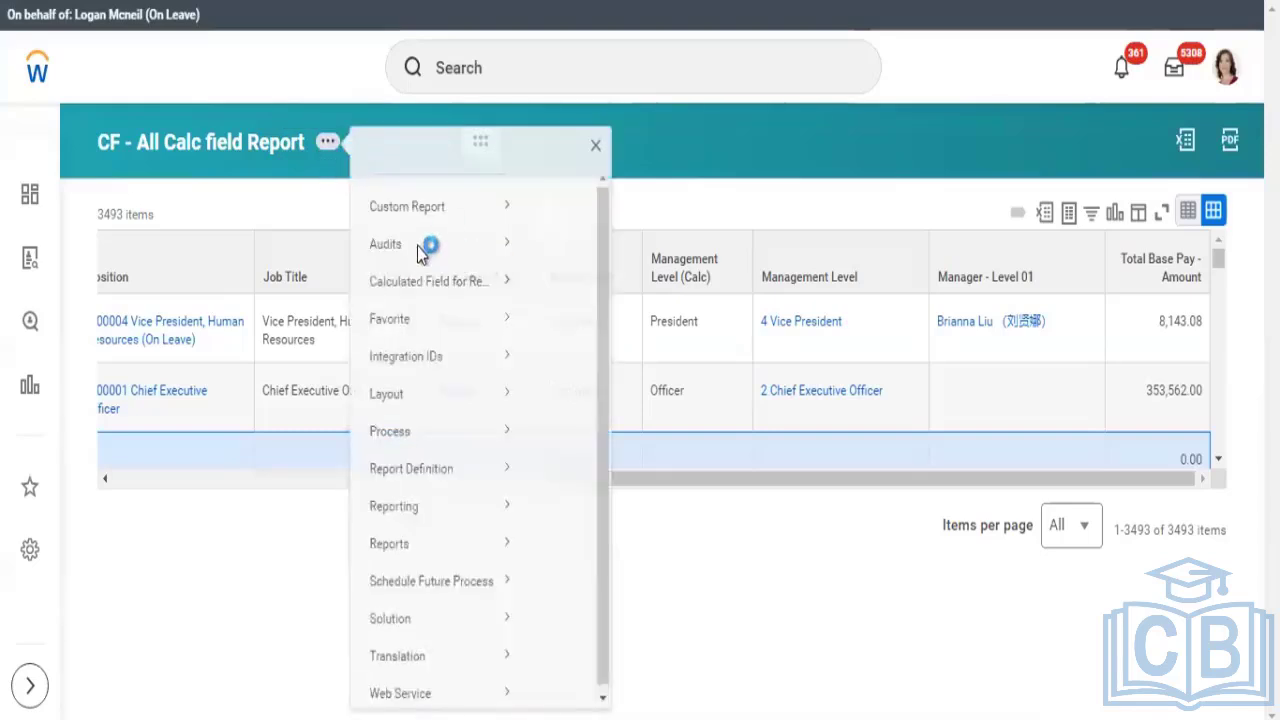
{"action": "mouse_move", "coordinate": [391, 225]}
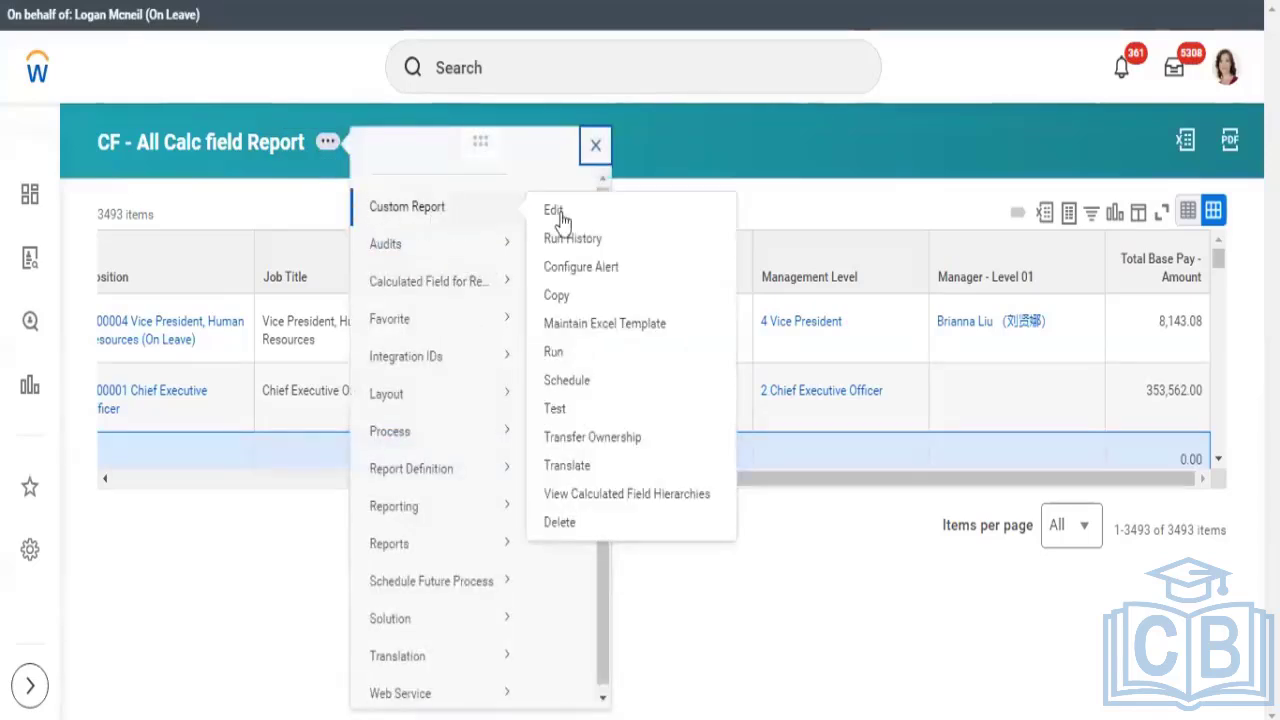
{"action": "left_click", "coordinate": [553, 352]}
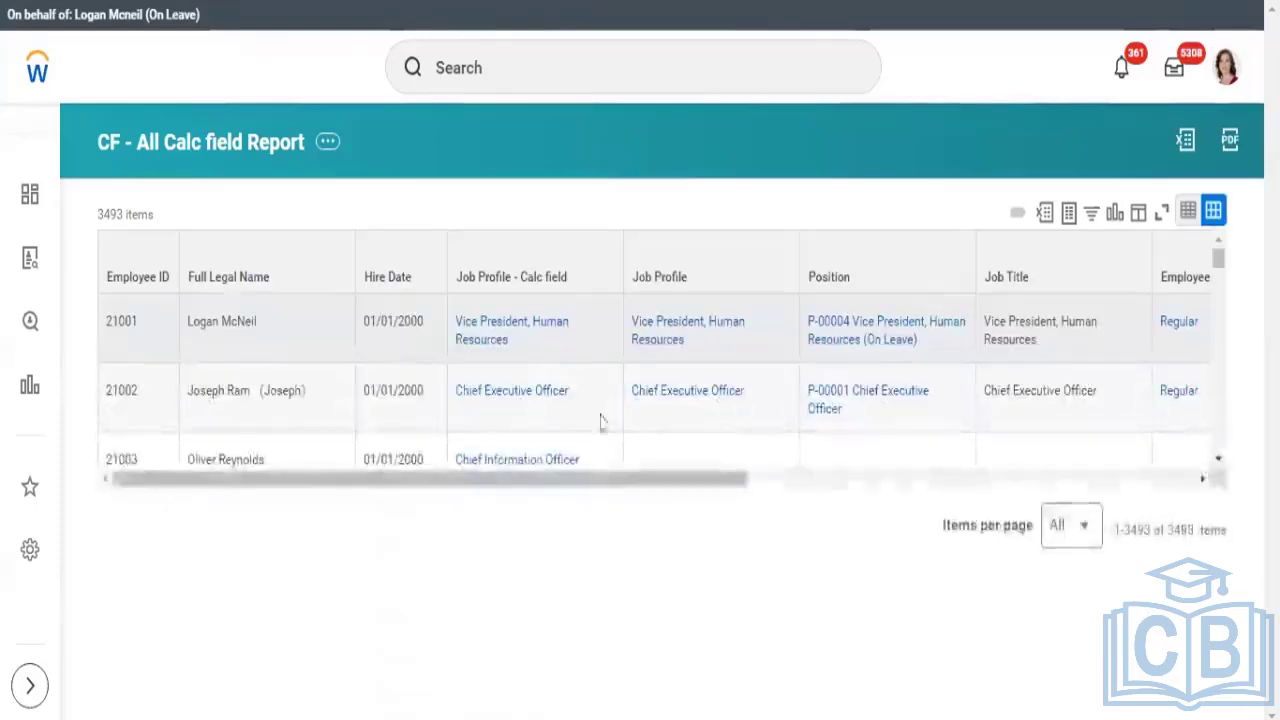
{"action": "left_click", "coordinate": [821, 484]}
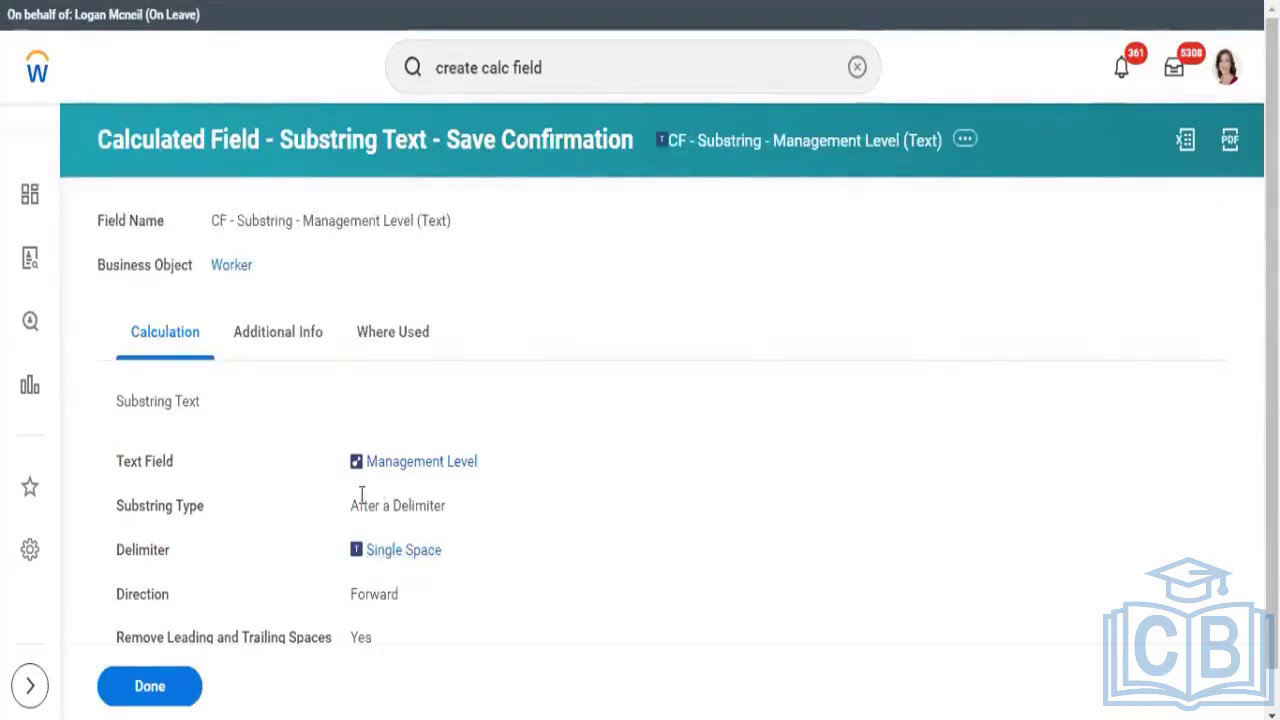
{"action": "double_click", "coordinate": [397, 598]}
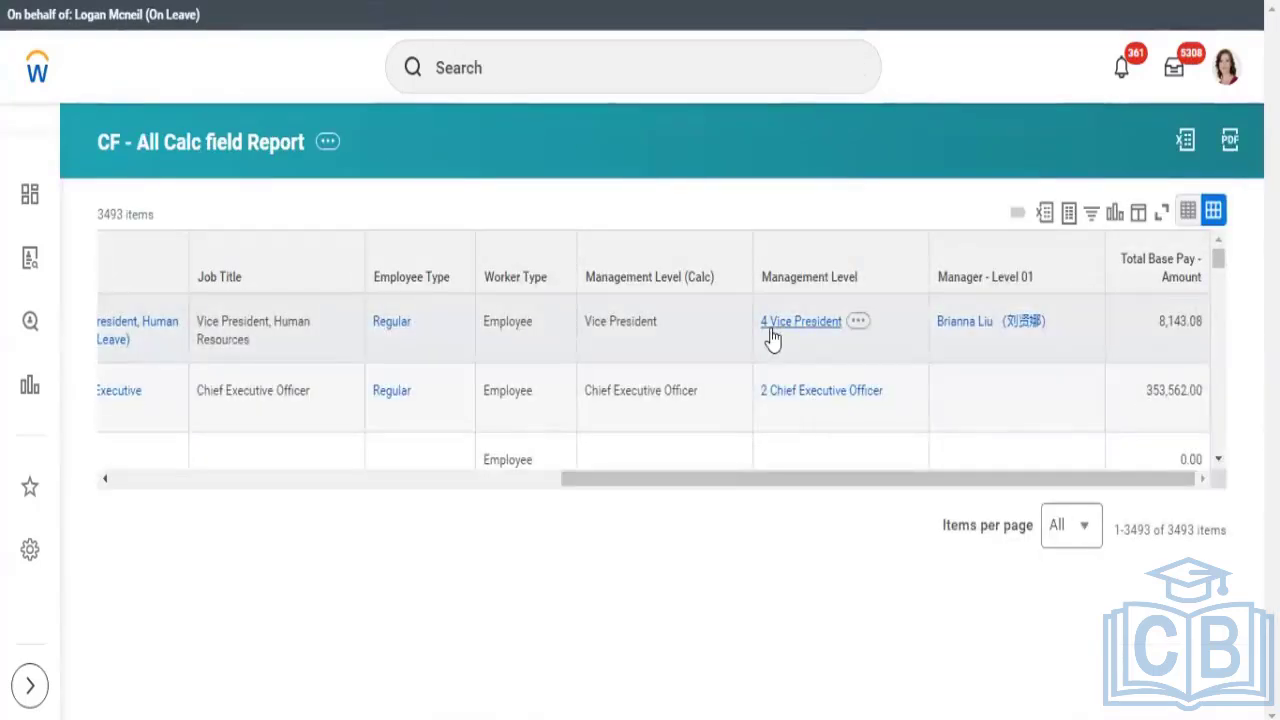
{"action": "left_click_drag", "start_coordinate": [772, 340], "coordinate": [828, 345]}
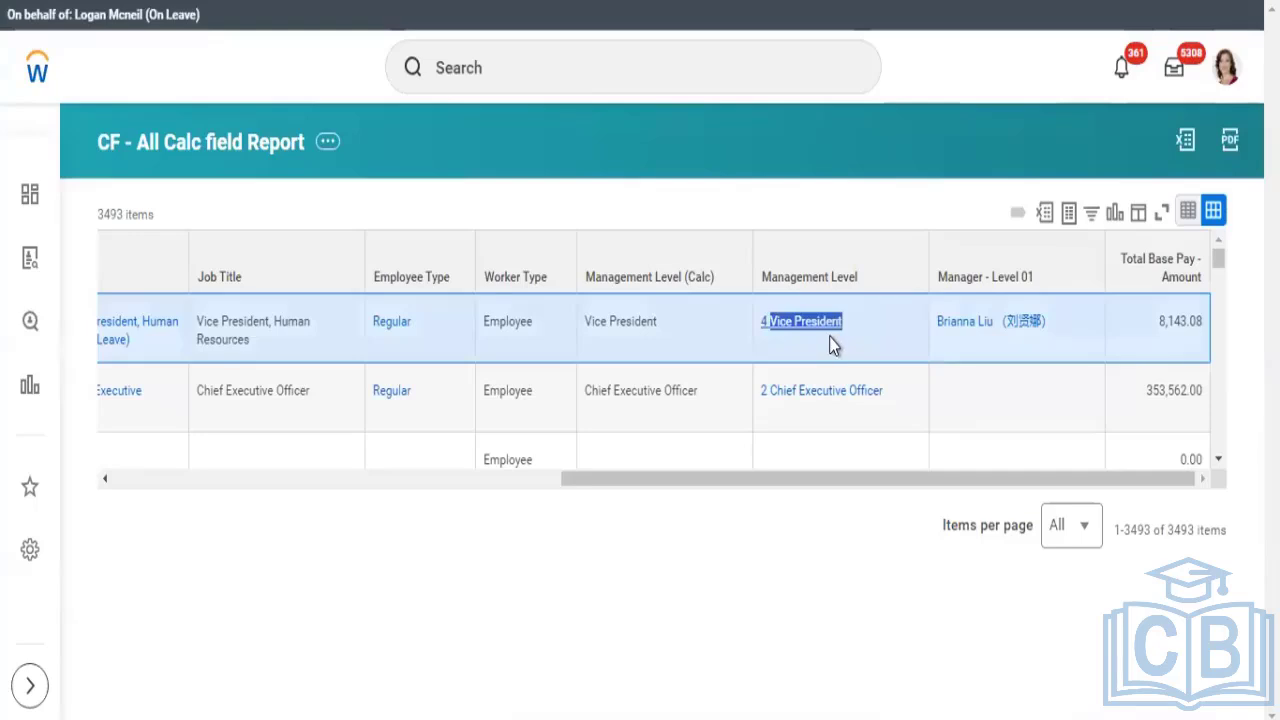
{"action": "mouse_move", "coordinate": [786, 330]}
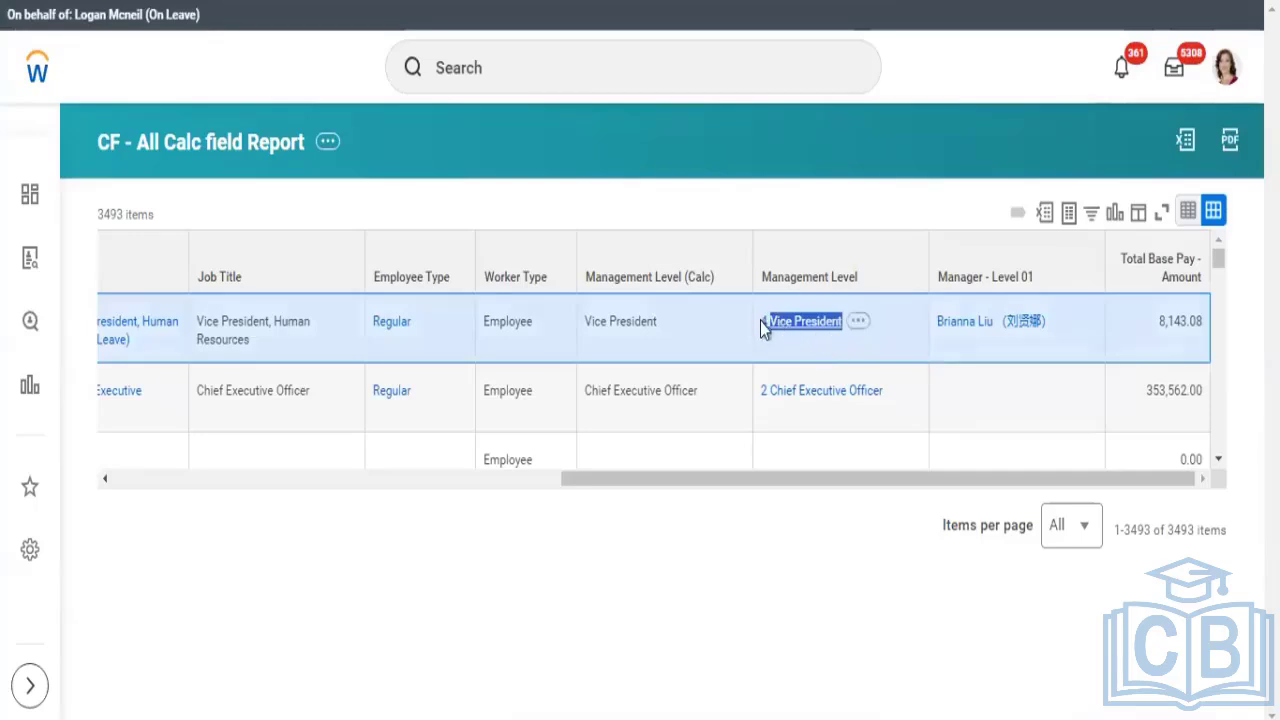
{"action": "left_click", "coordinate": [817, 345]}
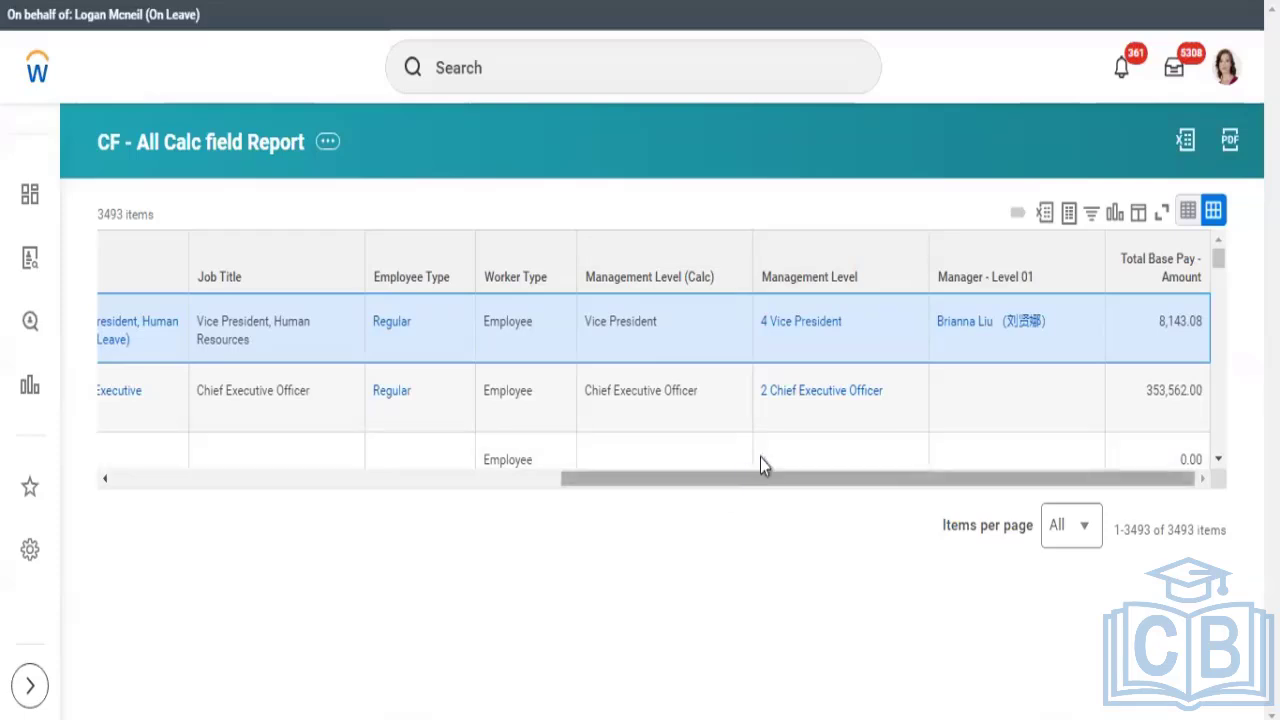